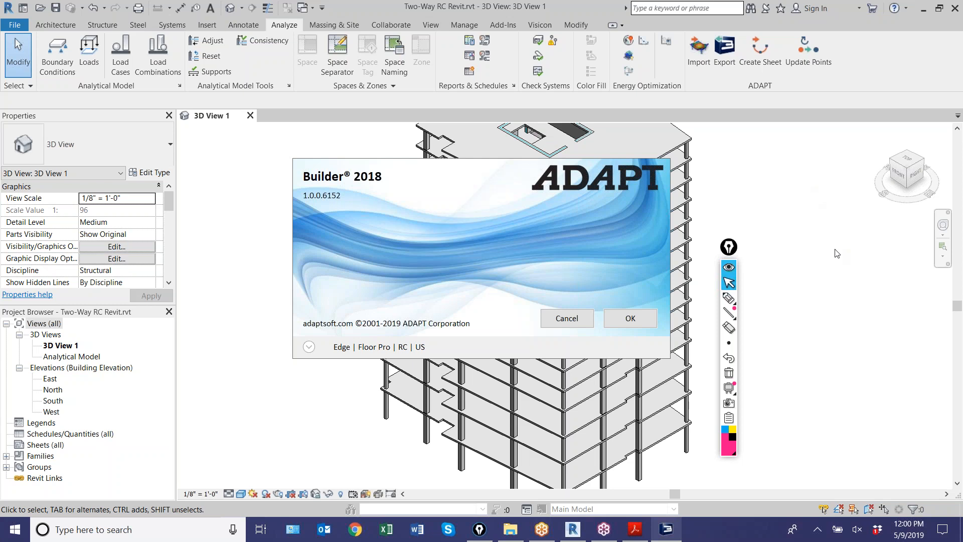
Step: Read the webinar outline in the Webinar 3 - RC Two-Way PDF and return to the Revit model
{"action": "left_click", "coordinate": [633, 531]}
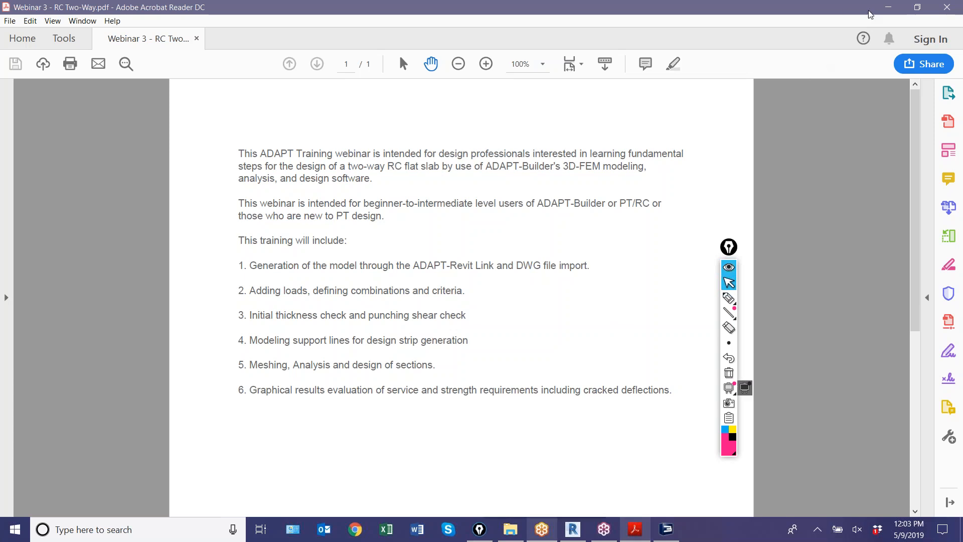
{"action": "left_click", "coordinate": [890, 12]}
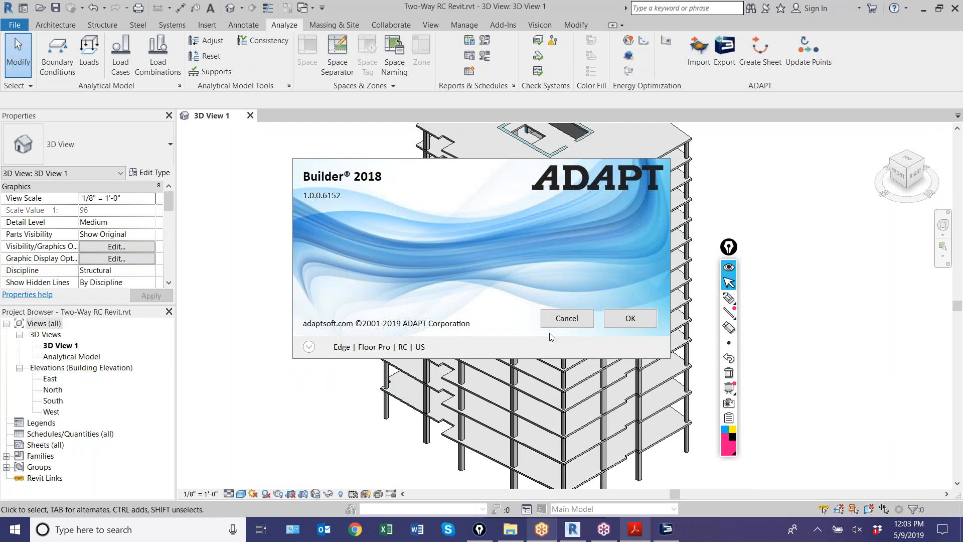
{"action": "left_click", "coordinate": [560, 322]}
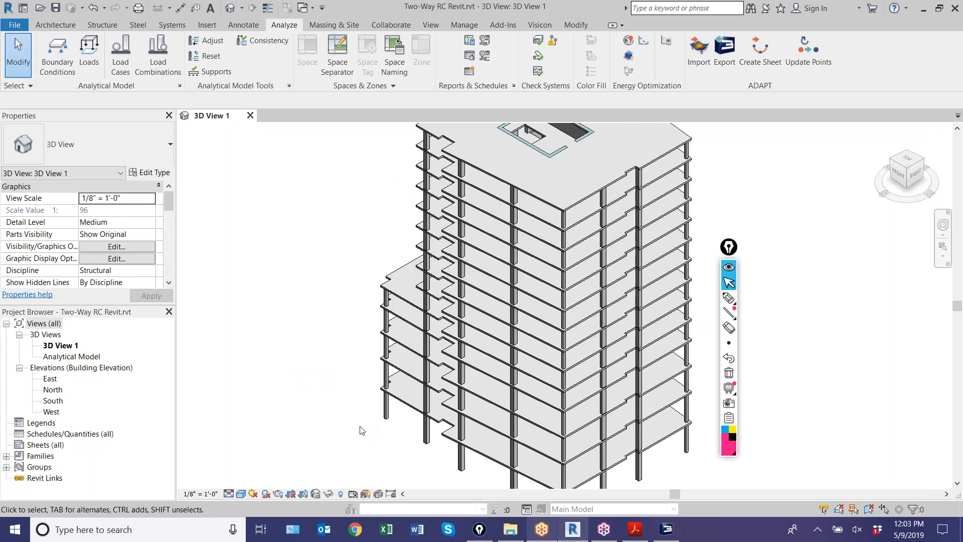
Step: Start the ADAPT export of the building model using the default b & h column parameter
{"action": "scroll", "coordinate": [349, 366], "scroll_direction": "down", "scroll_amount": 2}
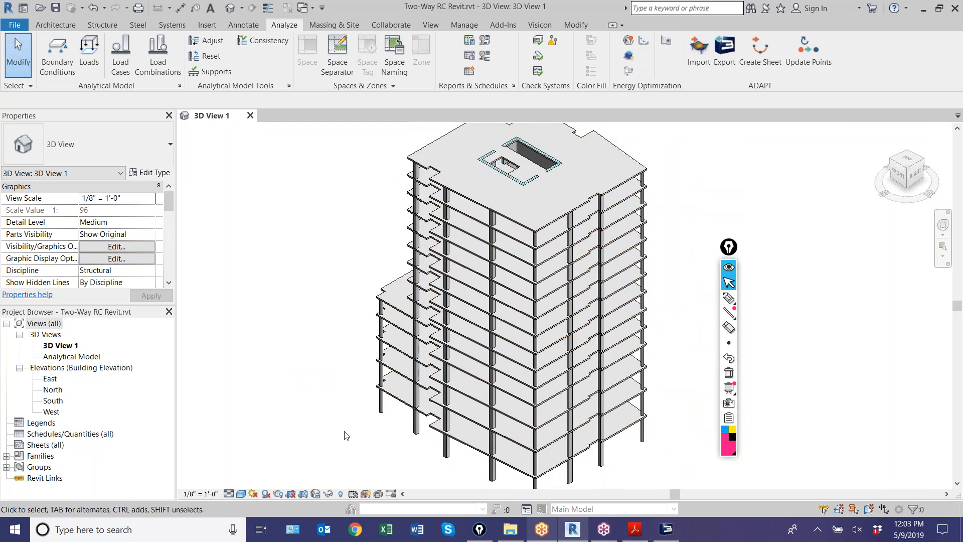
{"action": "scroll", "coordinate": [372, 359], "scroll_direction": "up", "scroll_amount": 2}
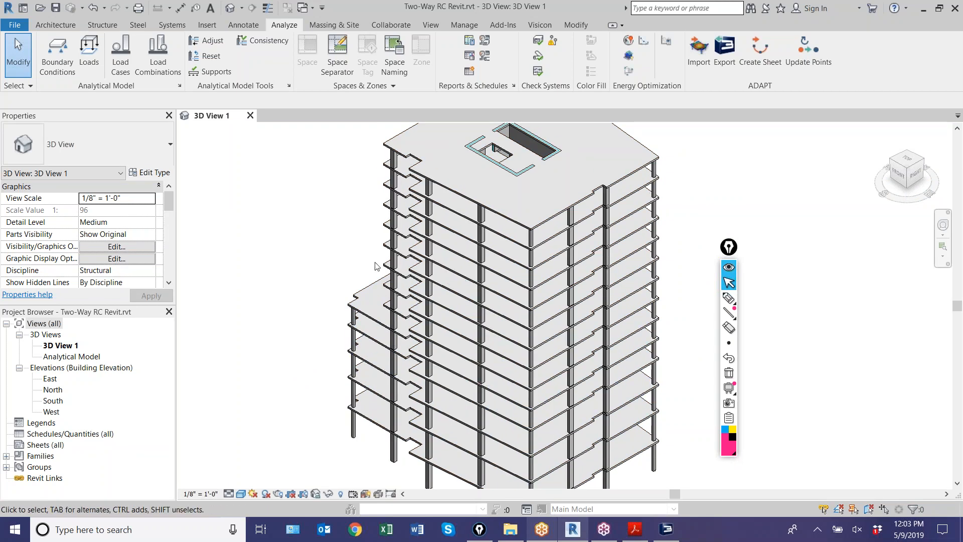
{"action": "scroll", "coordinate": [308, 296], "scroll_direction": "up", "scroll_amount": 2}
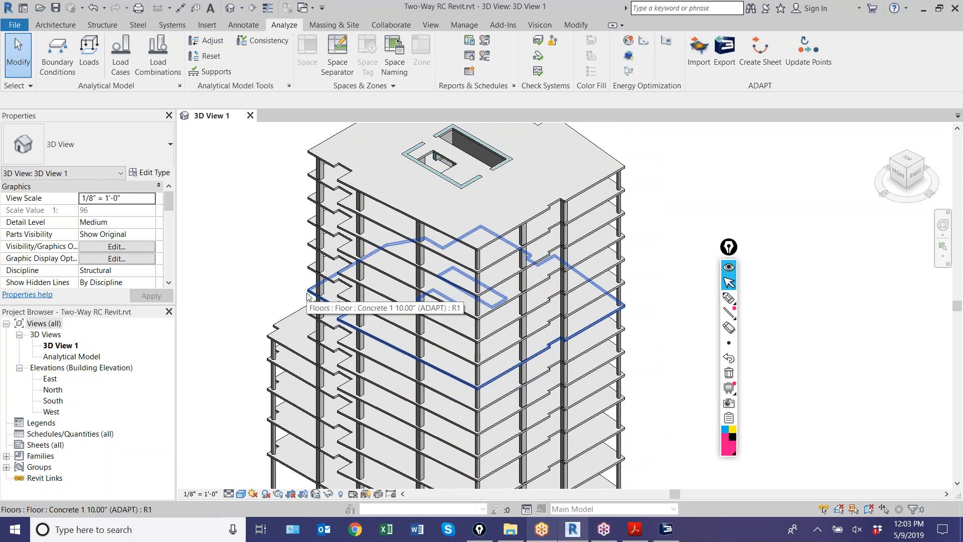
{"action": "scroll", "coordinate": [296, 341], "scroll_direction": "down", "scroll_amount": 2}
{"action": "scroll", "coordinate": [289, 374], "scroll_direction": "up", "scroll_amount": 1}
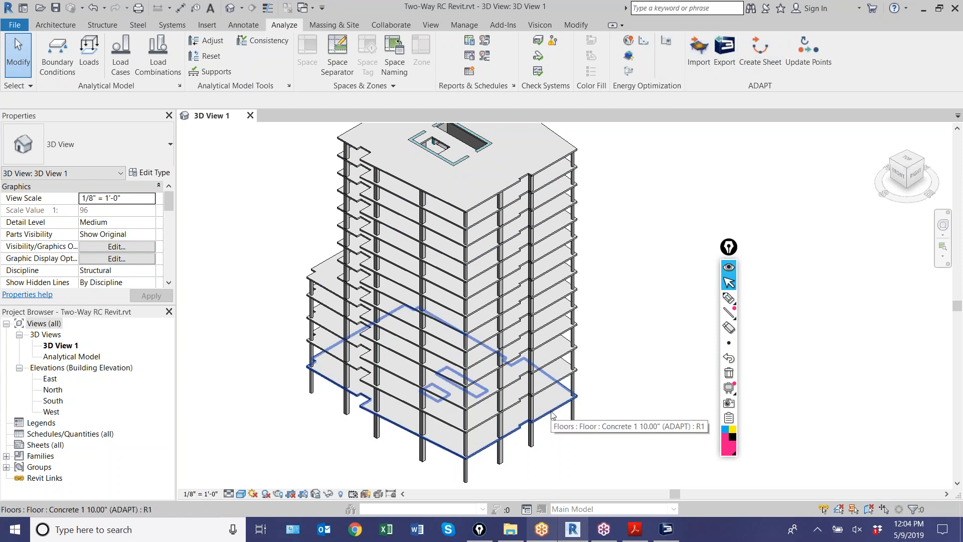
{"action": "left_click", "coordinate": [727, 53]}
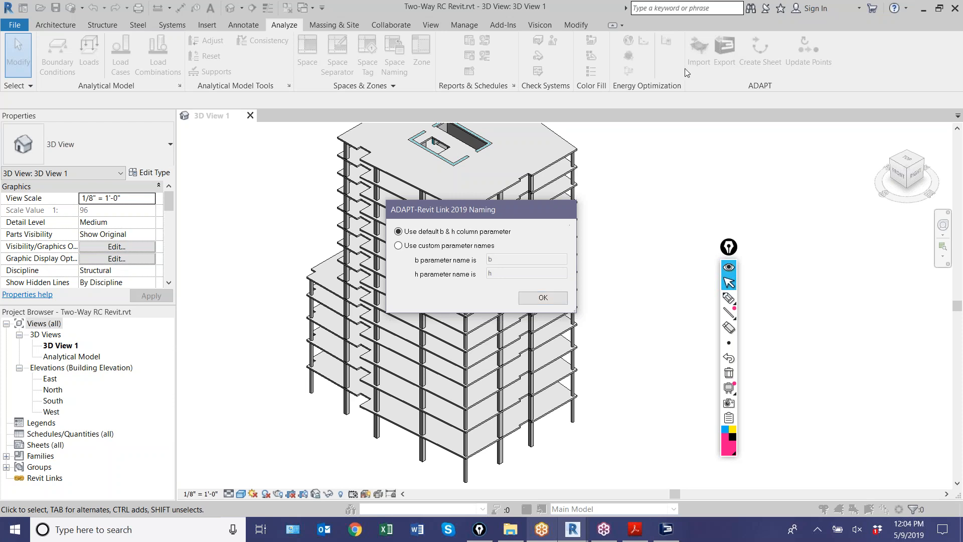
{"action": "left_click", "coordinate": [889, 65]}
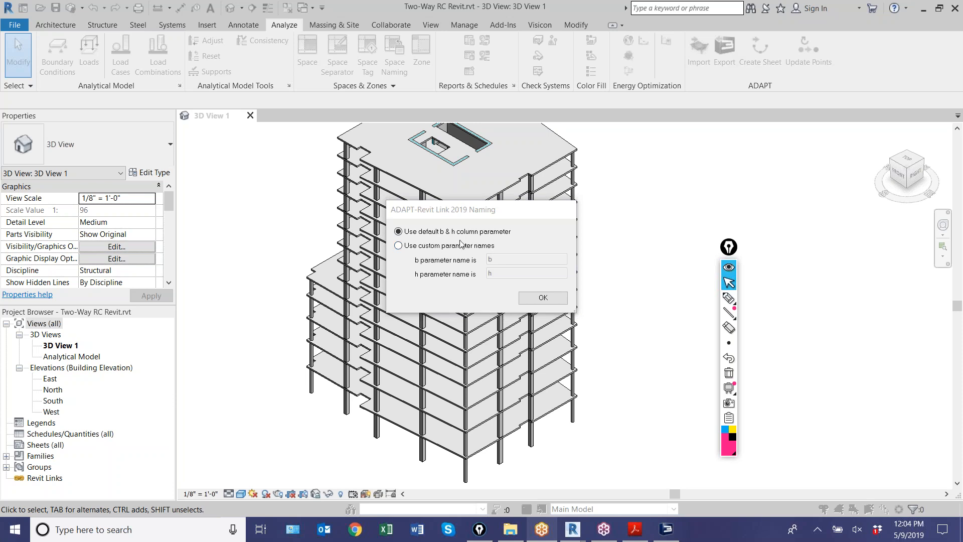
{"action": "left_click", "coordinate": [526, 296]}
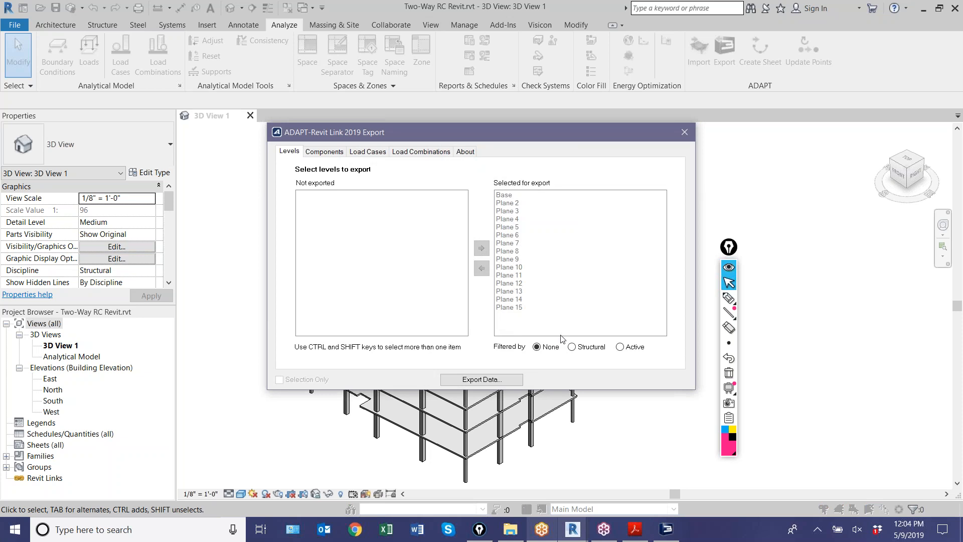
Step: Filter the levels to export by Active and review the component, load case and load combination export settings
{"action": "left_click", "coordinate": [571, 347]}
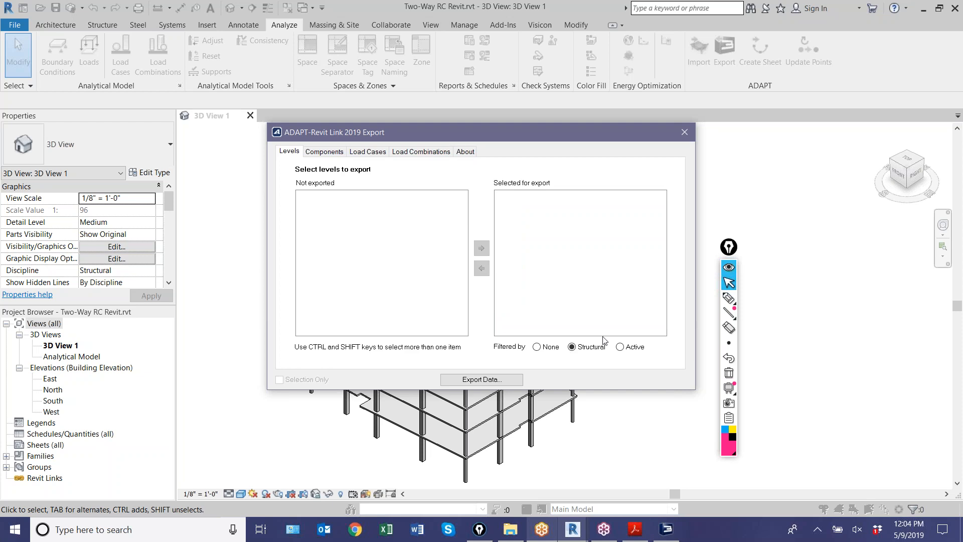
{"action": "left_click", "coordinate": [620, 347]}
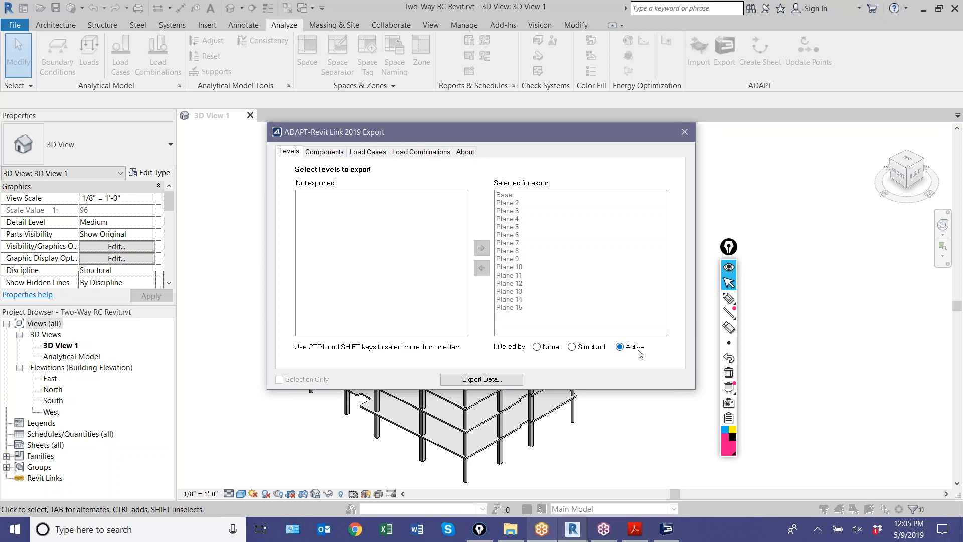
{"action": "left_click", "coordinate": [327, 153]}
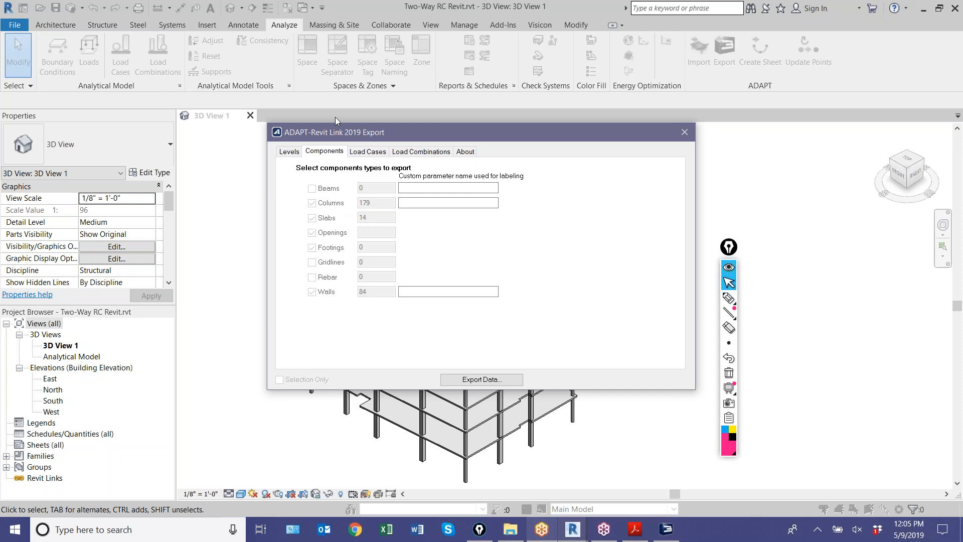
{"action": "left_click", "coordinate": [362, 152]}
{"action": "left_click", "coordinate": [402, 153]}
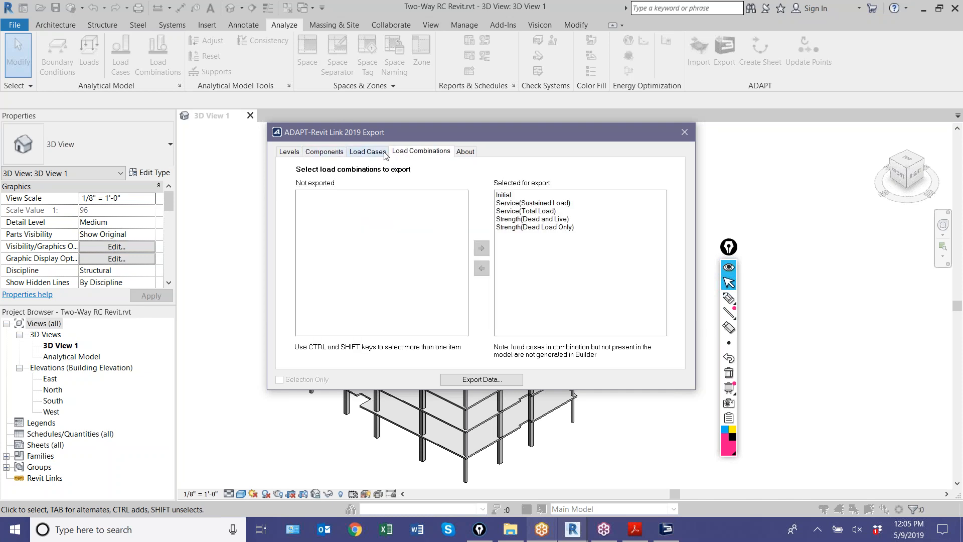
{"action": "left_click", "coordinate": [369, 152]}
{"action": "left_click", "coordinate": [401, 151]}
Step: Exclude all the load combinations, from Initial to Strength(Dead Load Only), from the export
{"action": "left_click", "coordinate": [521, 226]}
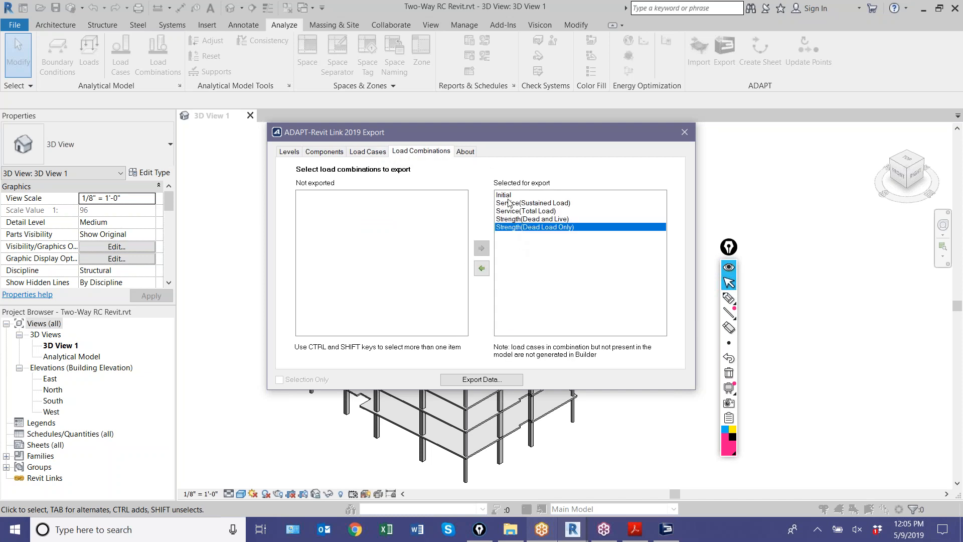
{"action": "left_click", "coordinate": [509, 203], "text": "ctrl"}
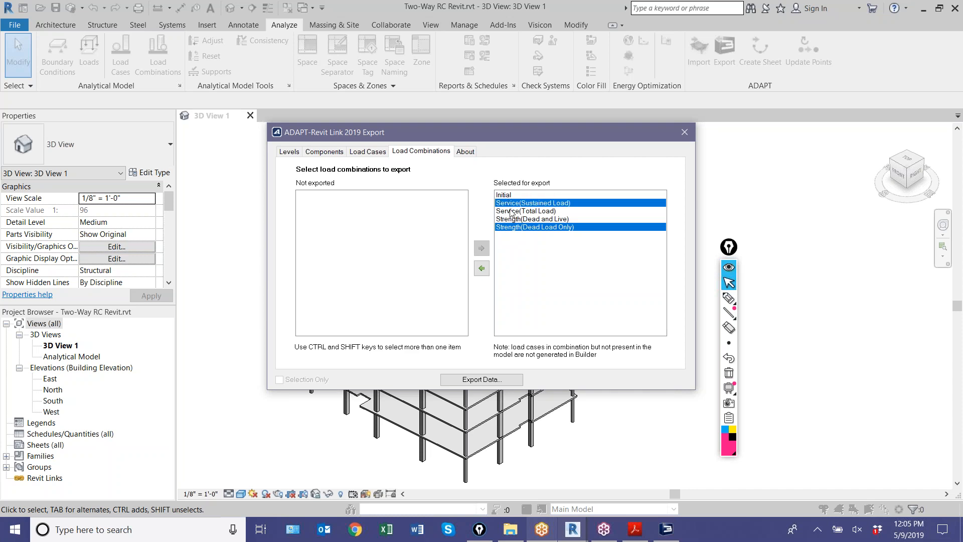
{"action": "left_click", "coordinate": [512, 211], "text": "ctrl"}
{"action": "left_click", "coordinate": [513, 218], "text": "ctrl"}
{"action": "left_click", "coordinate": [509, 200], "text": "ctrl"}
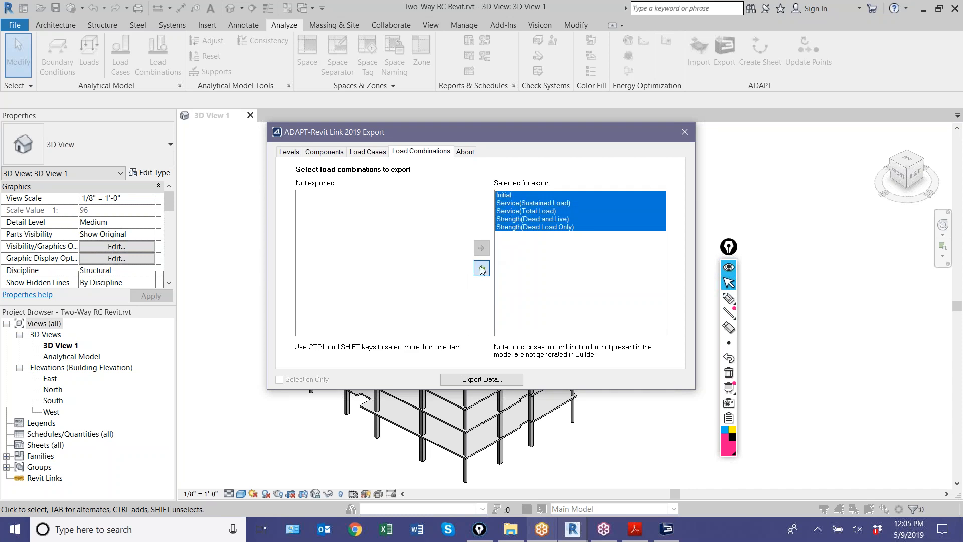
{"action": "left_click", "coordinate": [482, 268]}
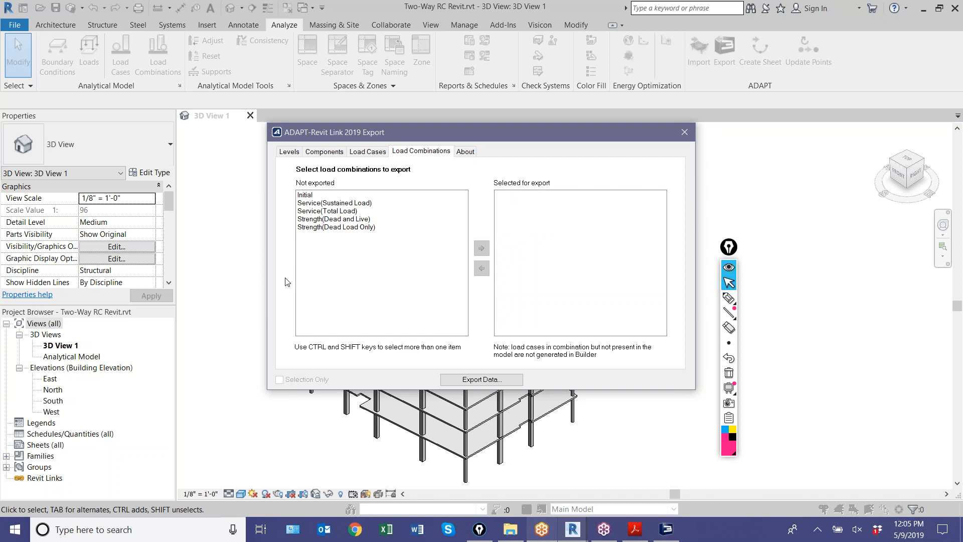
Step: Export the model data to To_ADAPT.INP in the Webinar 3 - Two-Way RC Slab folder, replacing the existing file
{"action": "left_click", "coordinate": [465, 381]}
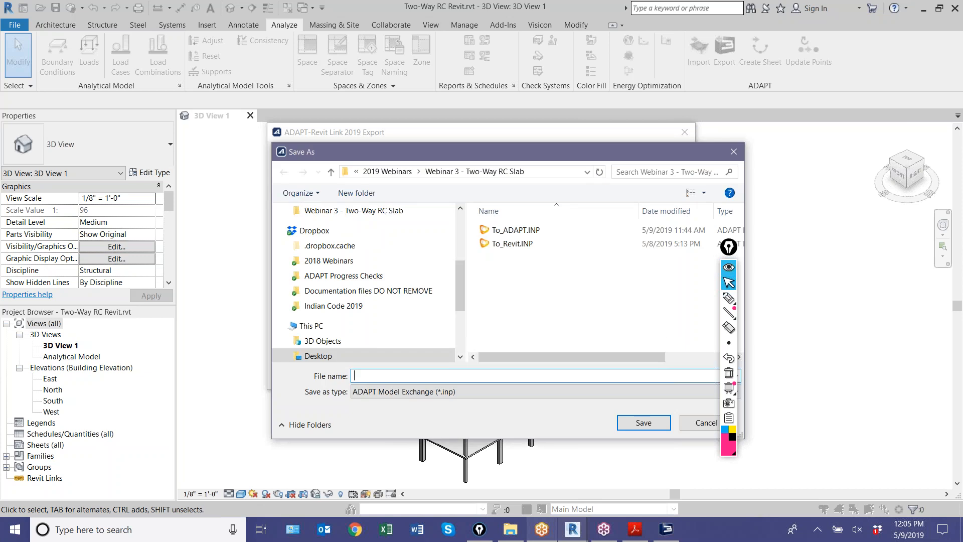
{"action": "double_click", "coordinate": [506, 231]}
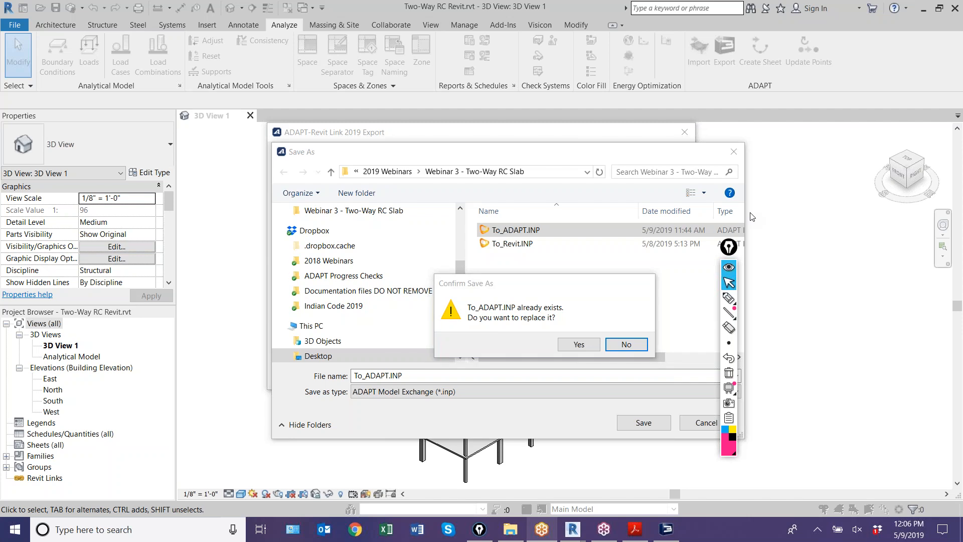
{"action": "left_click", "coordinate": [595, 345]}
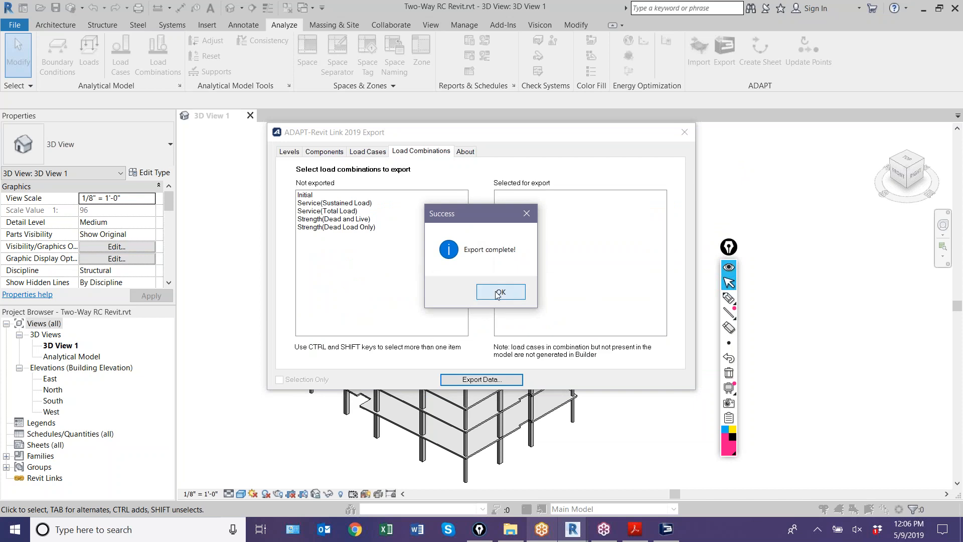
{"action": "left_click", "coordinate": [500, 293]}
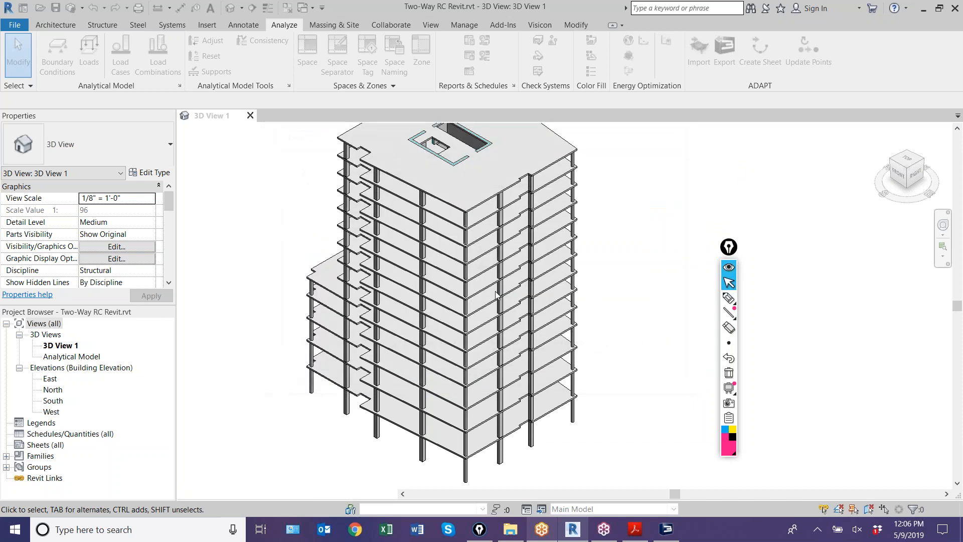
Step: Switch to ADAPT-Builder and start it with the Edge and Floor Pro programs, RC mode and US units
{"action": "left_click", "coordinate": [924, 9]}
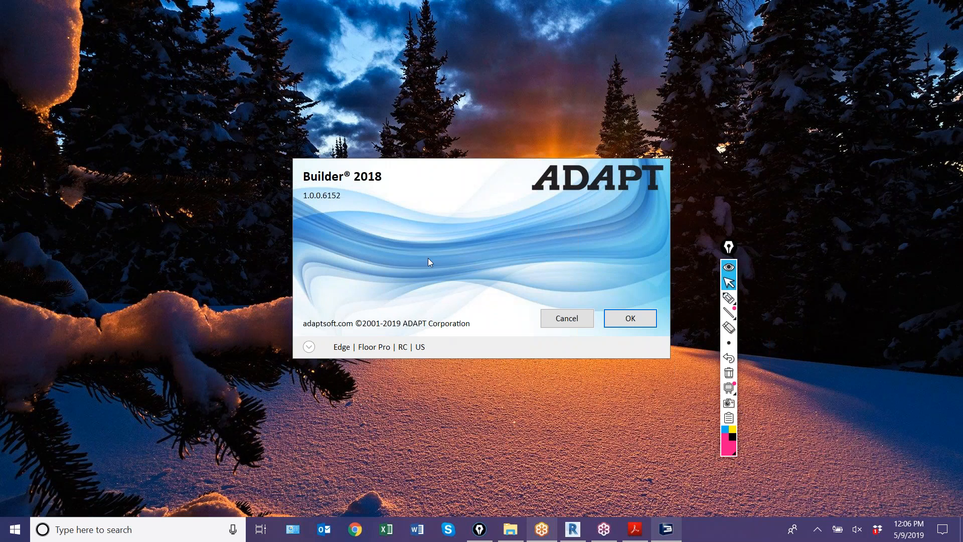
{"action": "left_click", "coordinate": [309, 347]}
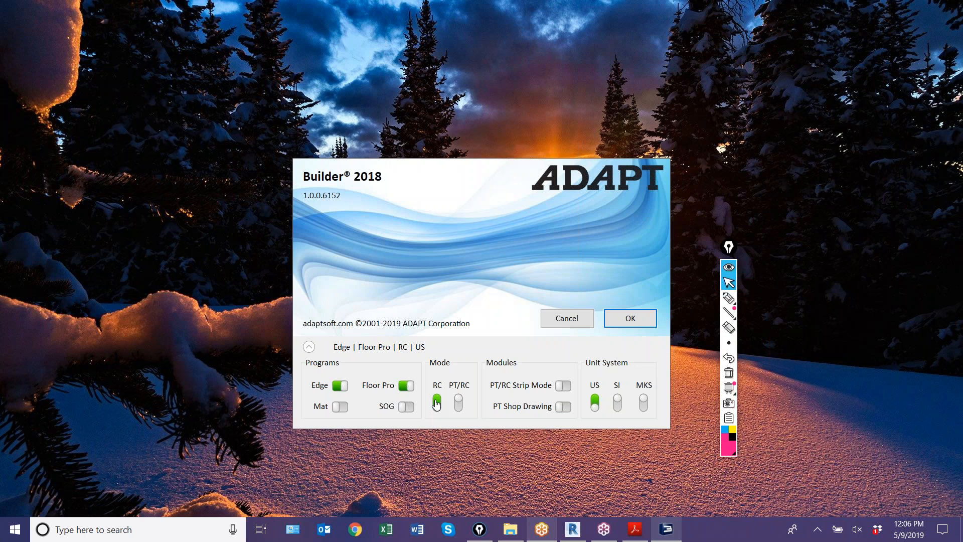
{"action": "left_click", "coordinate": [622, 322]}
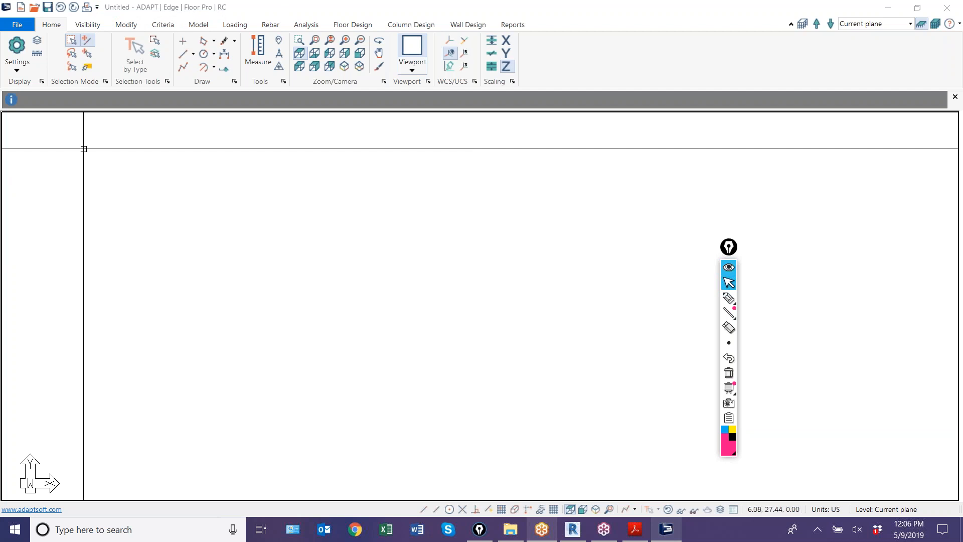
Step: Save the new empty model as 2wayRC in the Webinar 3 - Two-Way RC Slab folder
{"action": "left_click", "coordinate": [25, 26]}
{"action": "left_click", "coordinate": [25, 25]}
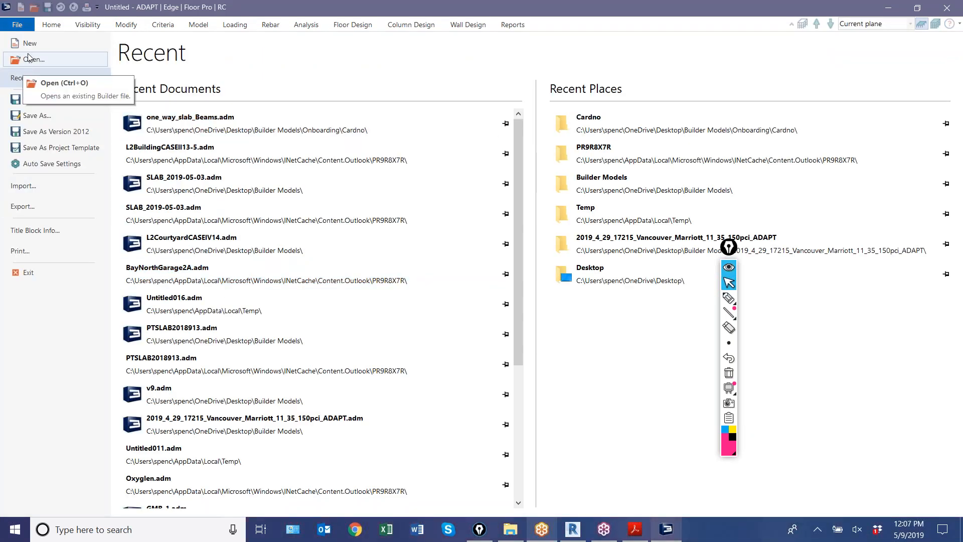
{"action": "left_click", "coordinate": [36, 118]}
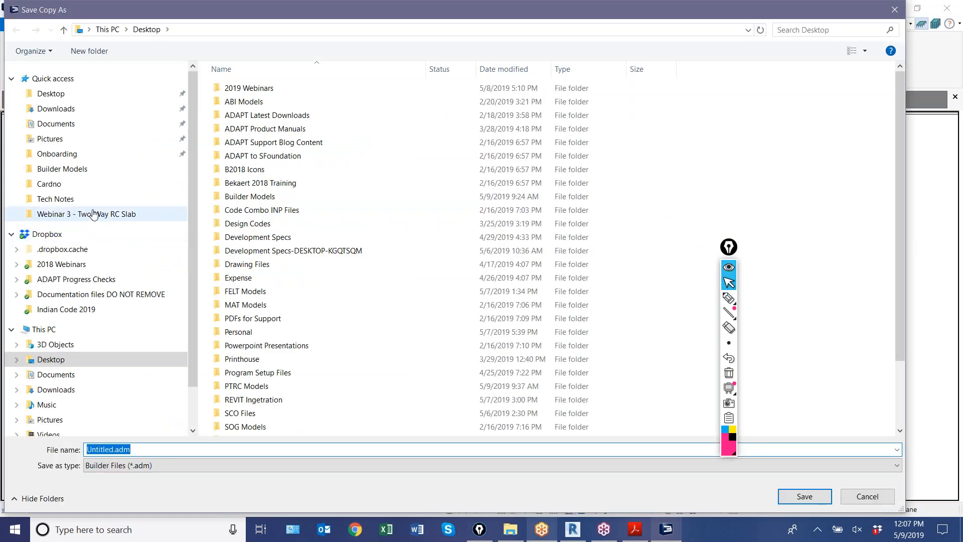
{"action": "left_click", "coordinate": [95, 214]}
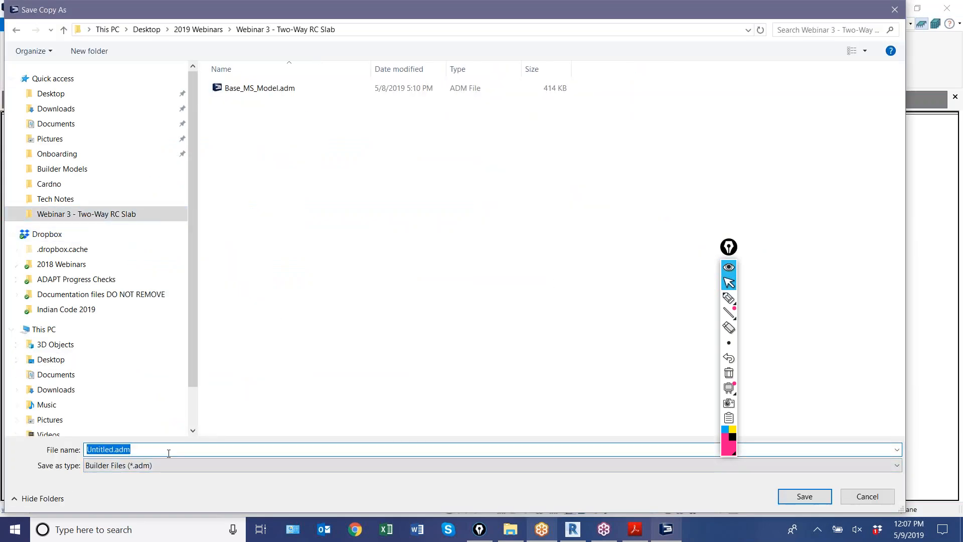
{"action": "type", "text": "2wayRC"}
{"action": "key", "text": "Return"}
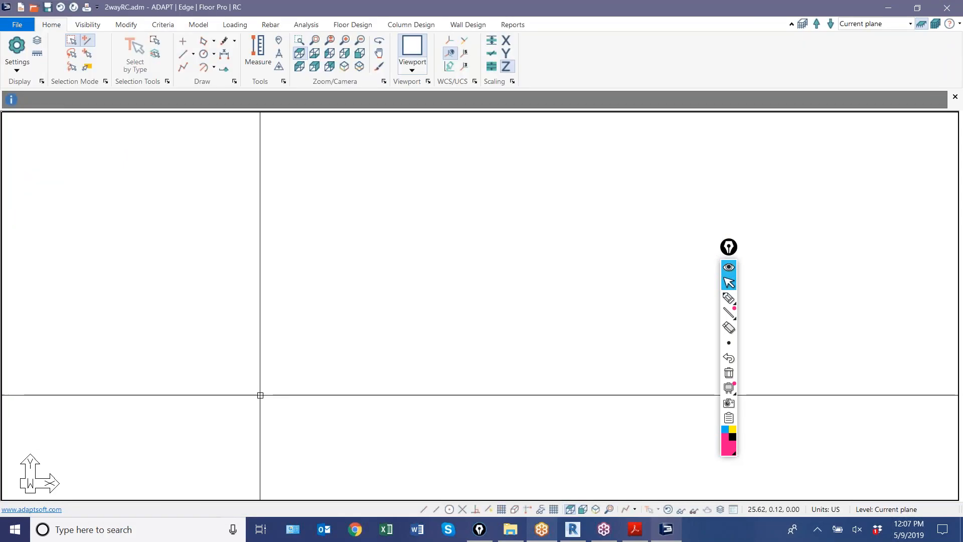
Step: Choose To_ADAPT.INP as the INP file to import into the model
{"action": "left_click", "coordinate": [17, 26]}
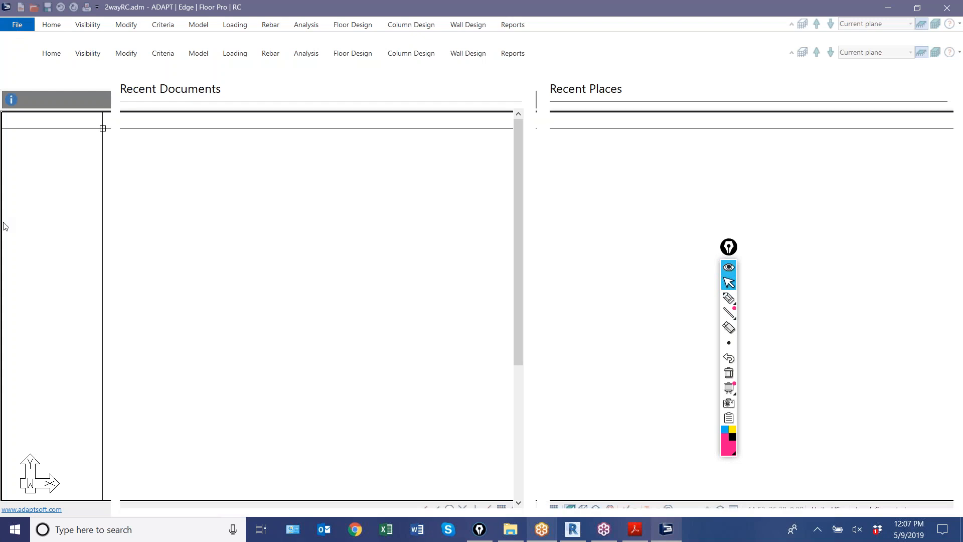
{"action": "left_click", "coordinate": [23, 188]}
{"action": "left_click", "coordinate": [146, 172]}
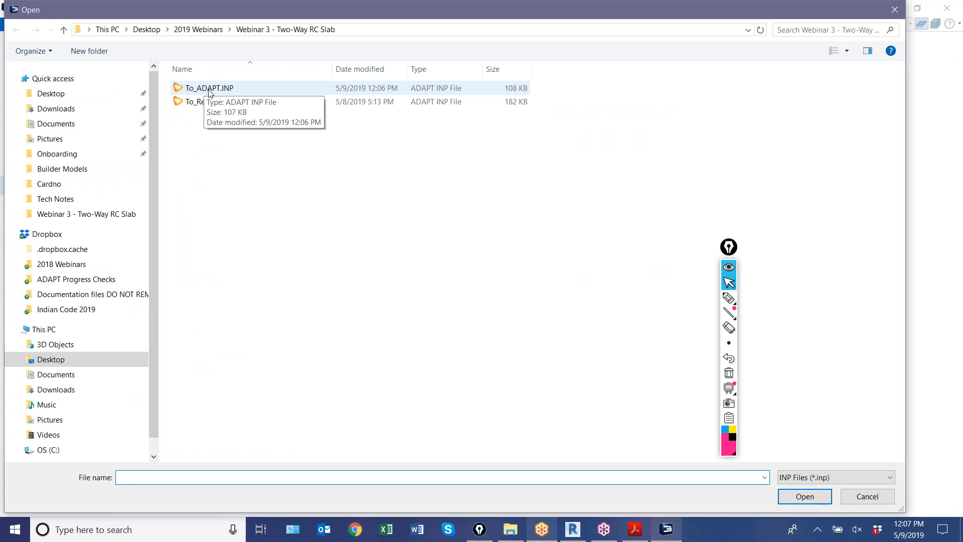
{"action": "double_click", "coordinate": [206, 91]}
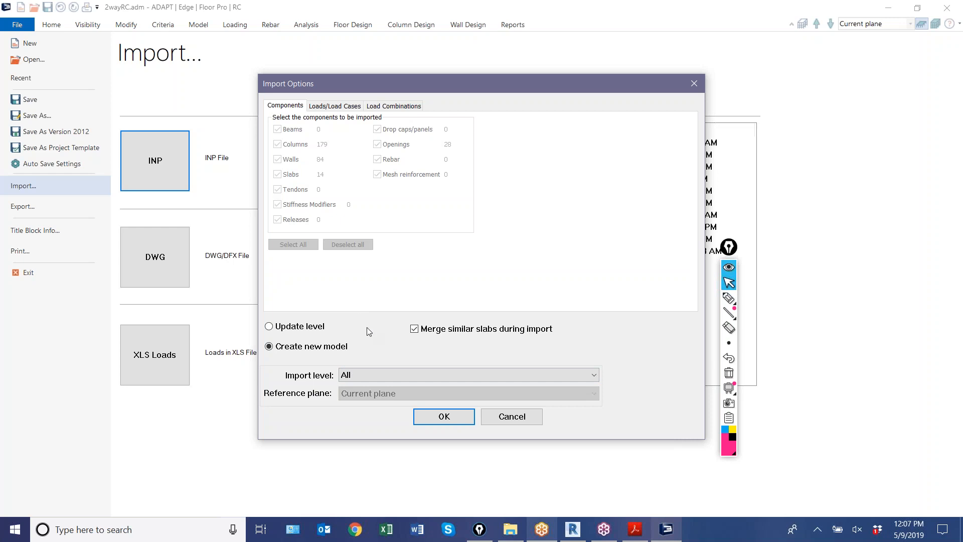
Step: Try import levels Plane 2 and Plane 13, and for Plane 13 exclude walls, slabs and openings so only columns are selected
{"action": "left_click", "coordinate": [378, 376]}
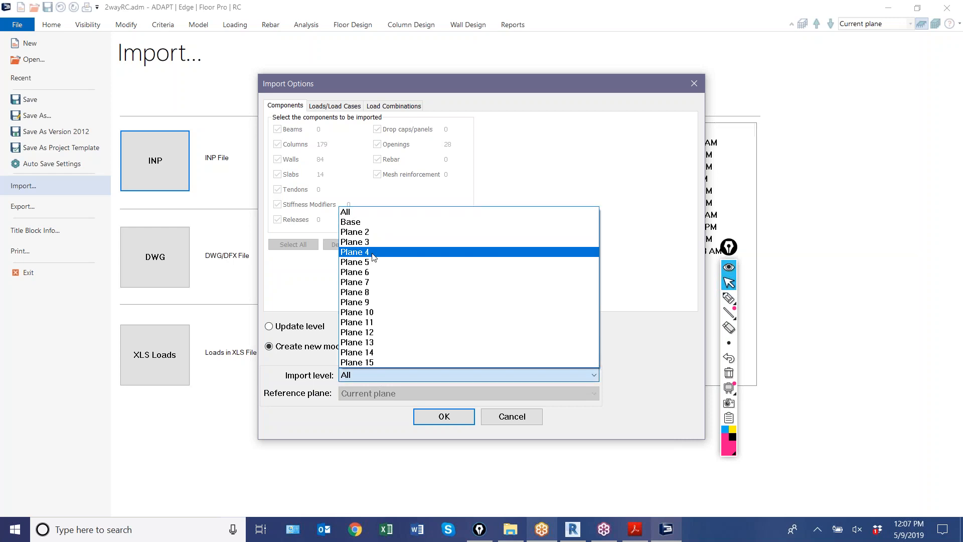
{"action": "left_click", "coordinate": [367, 232]}
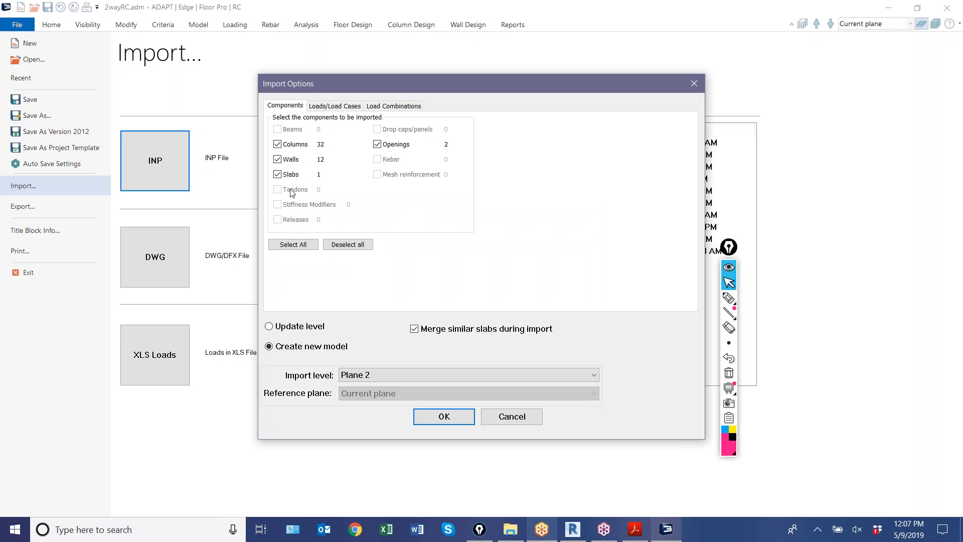
{"action": "left_click", "coordinate": [350, 375]}
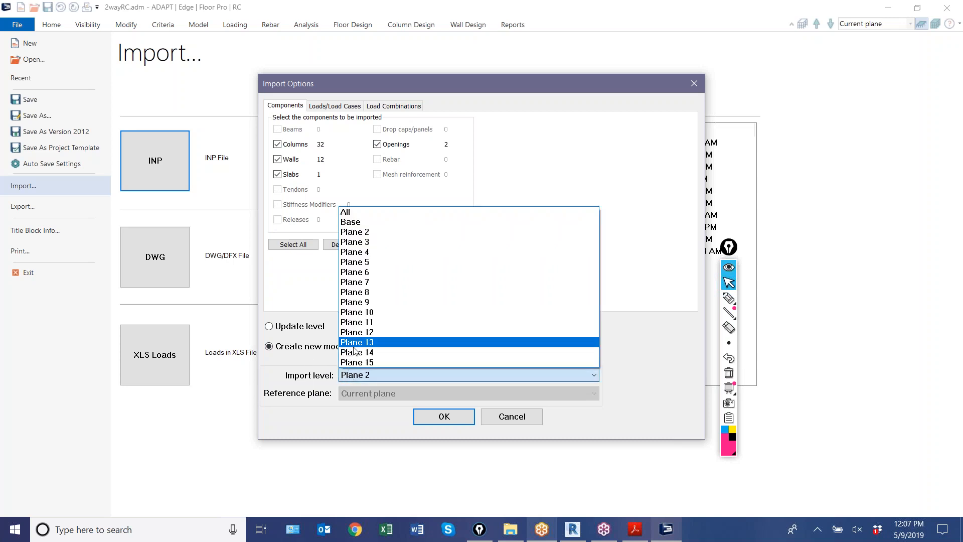
{"action": "left_click", "coordinate": [353, 345]}
{"action": "left_click", "coordinate": [371, 376]}
{"action": "left_click", "coordinate": [315, 305]}
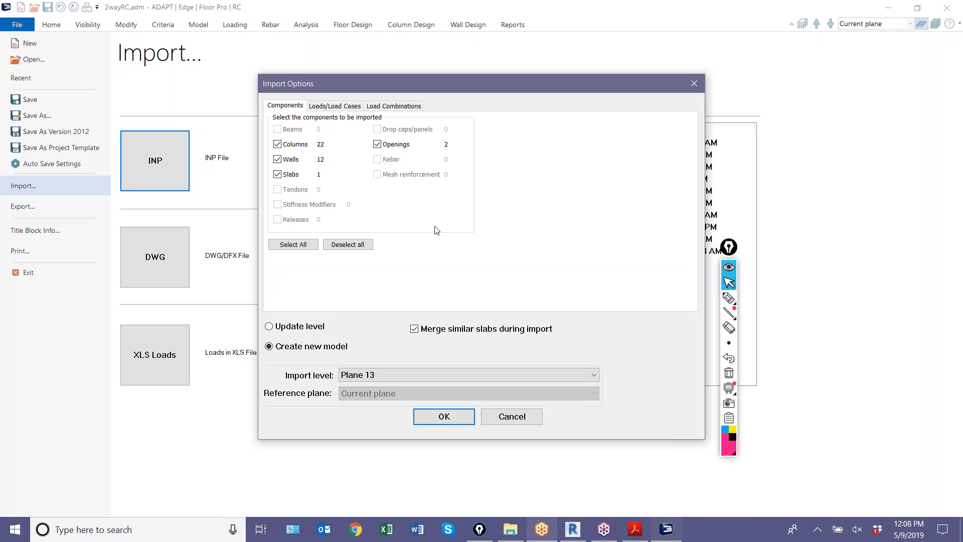
{"action": "left_click", "coordinate": [278, 159]}
{"action": "left_click", "coordinate": [277, 175]}
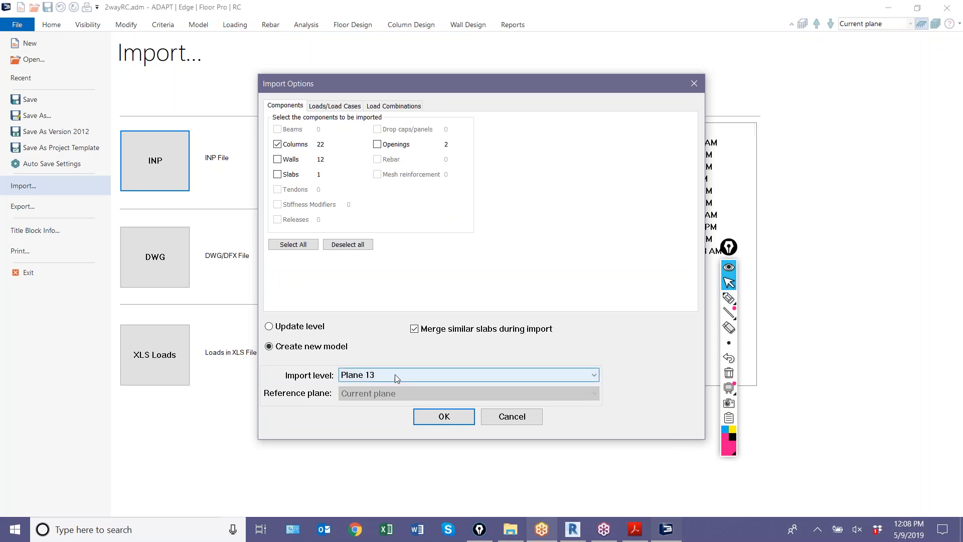
Step: Try the Update level import option with Plane 13 as the import level and Current plane as the reference plane
{"action": "left_click", "coordinate": [282, 327]}
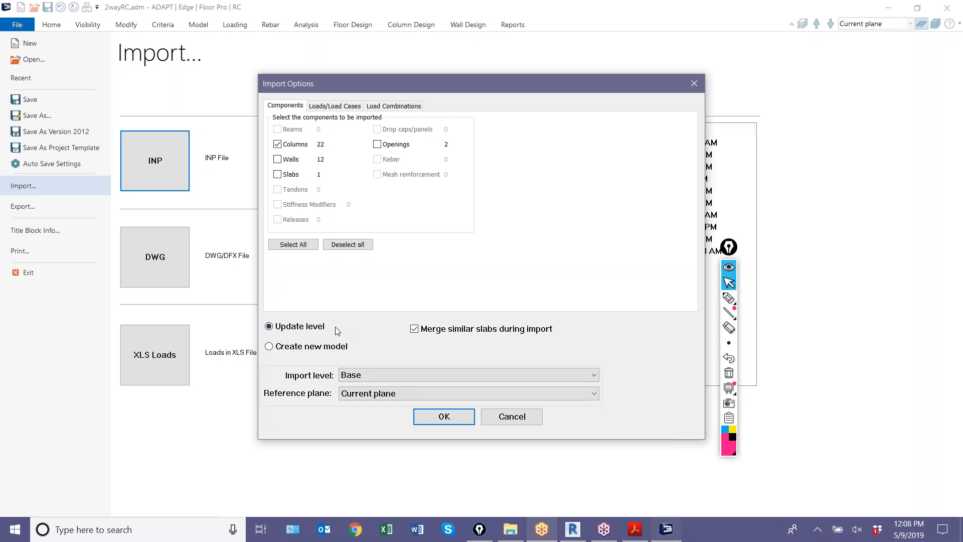
{"action": "left_click", "coordinate": [357, 377]}
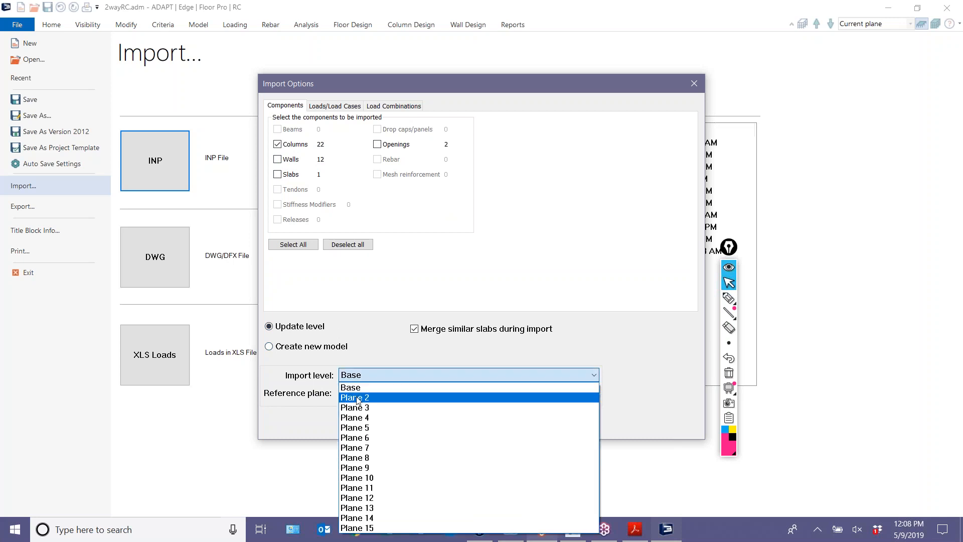
{"action": "left_click", "coordinate": [366, 507]}
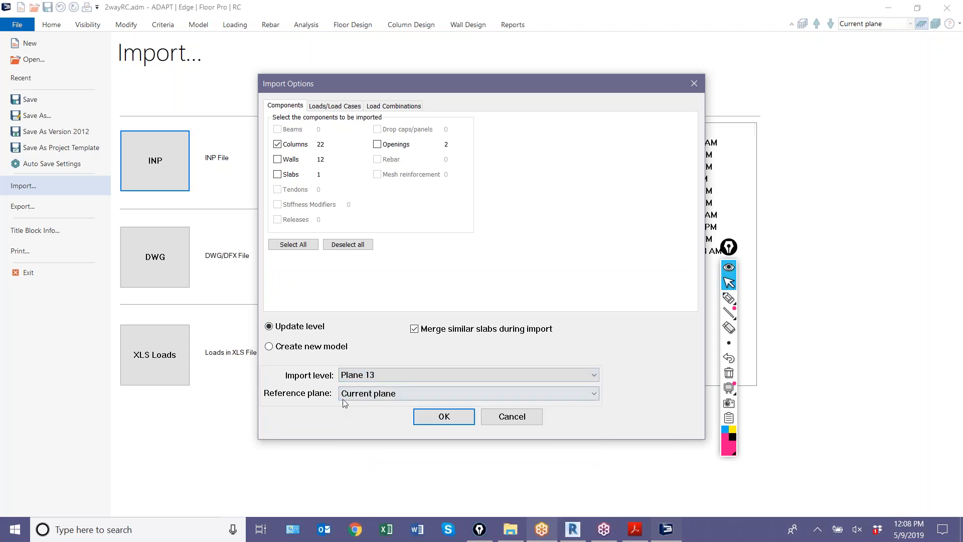
{"action": "left_click", "coordinate": [351, 395]}
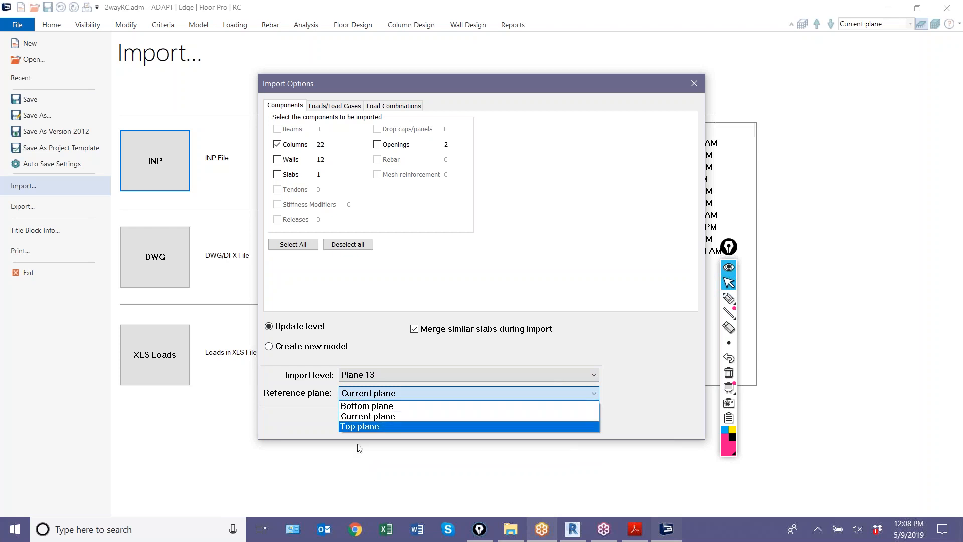
{"action": "left_click", "coordinate": [362, 417]}
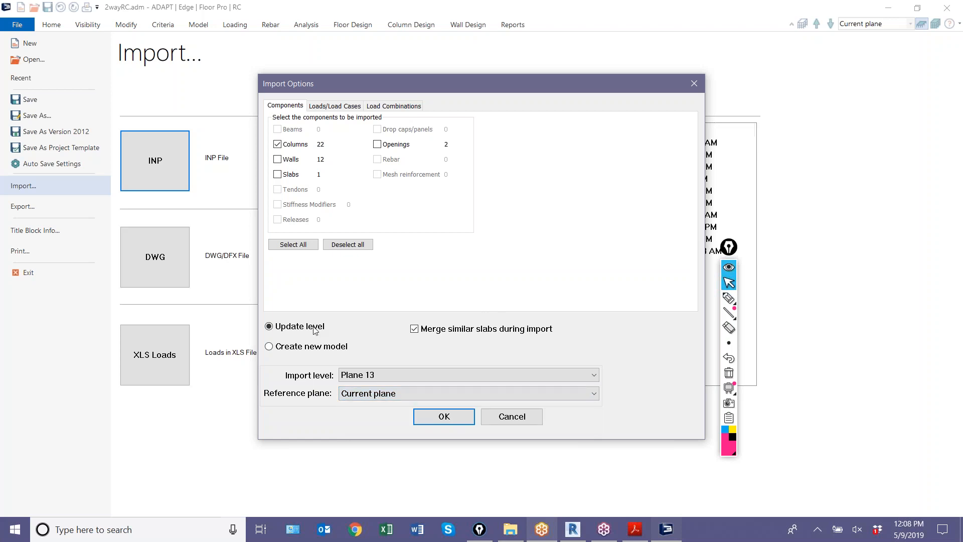
Step: Choose Create new model for all levels, check the load case and load combination import settings, and run the import
{"action": "left_click", "coordinate": [310, 347]}
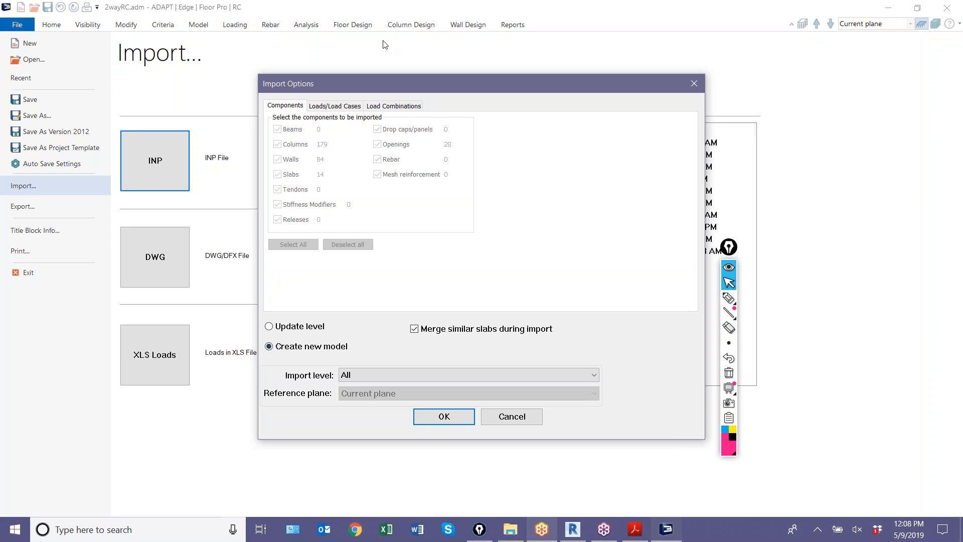
{"action": "left_click", "coordinate": [353, 106]}
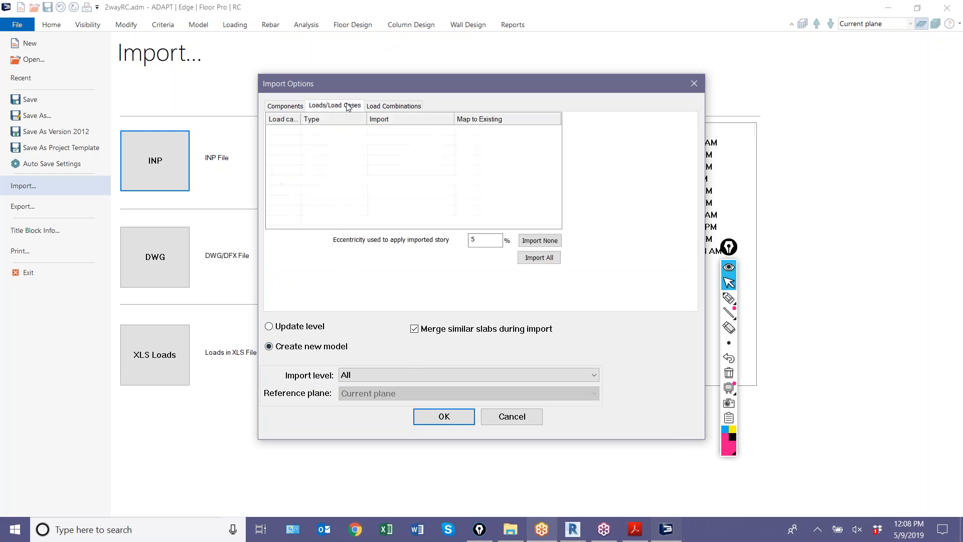
{"action": "left_click", "coordinate": [382, 106]}
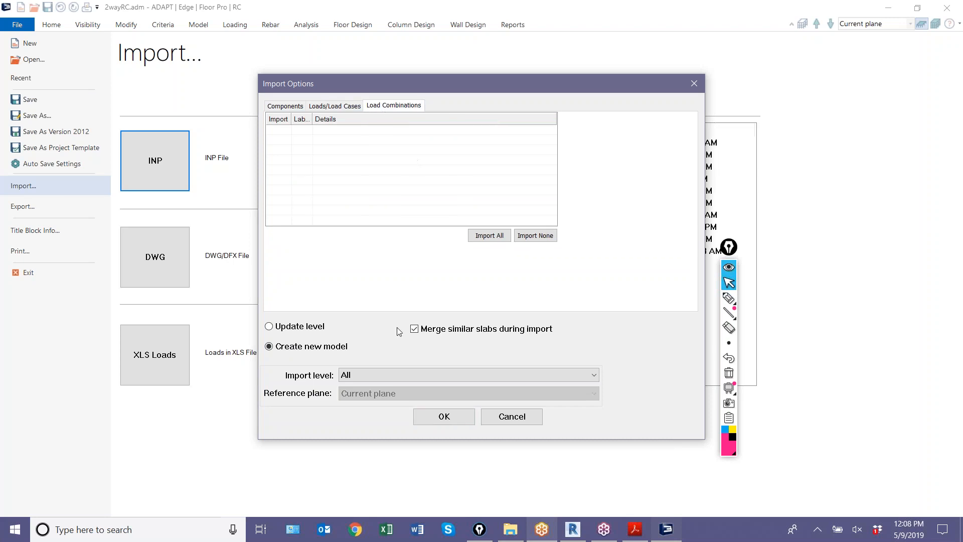
{"action": "left_click", "coordinate": [432, 417]}
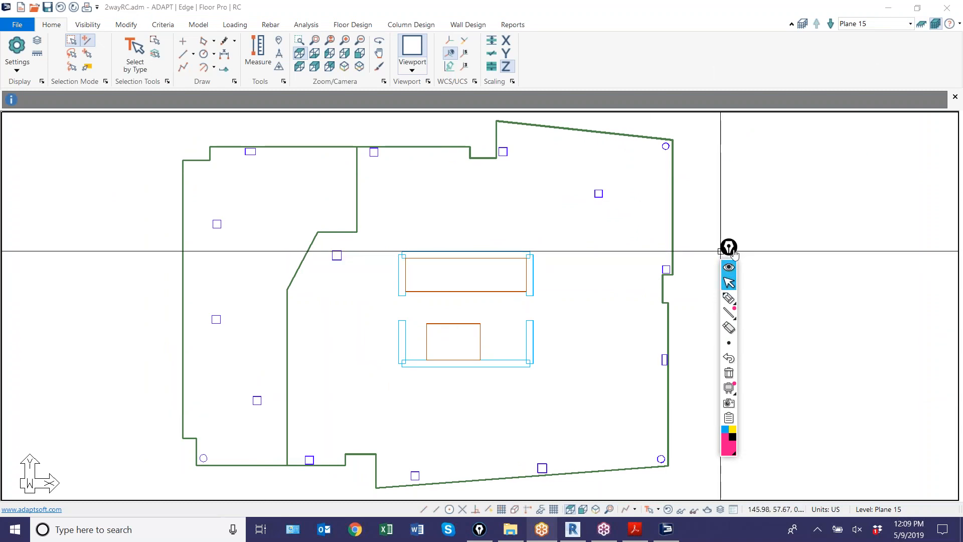
{"action": "left_click_drag", "start_coordinate": [730, 248], "coordinate": [859, 267]}
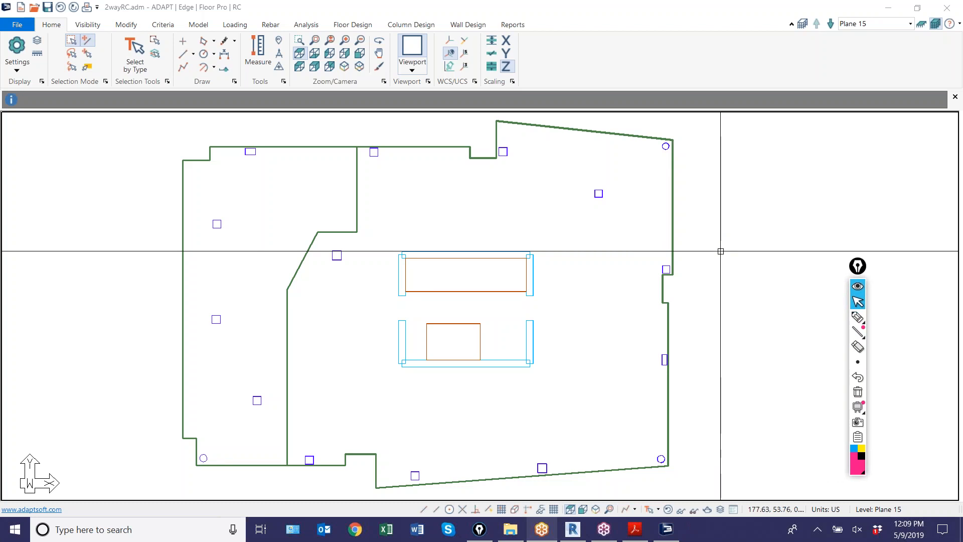
{"action": "left_click", "coordinate": [858, 317]}
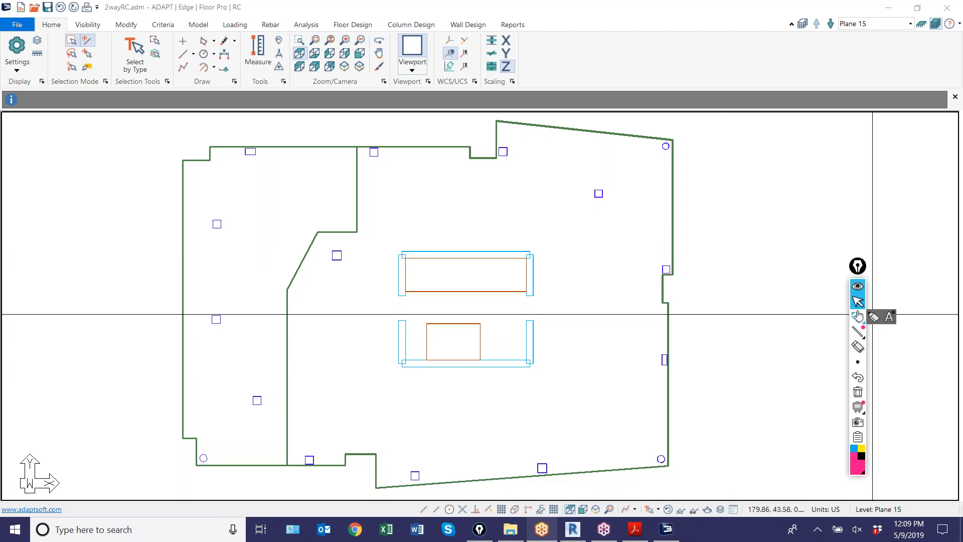
{"action": "mouse_move", "coordinate": [936, 15]}
{"action": "left_mouse_down"}
{"action": "mouse_move", "coordinate": [951, 38]}
{"action": "mouse_move", "coordinate": [949, 18]}
{"action": "mouse_move", "coordinate": [921, 14]}
{"action": "mouse_move", "coordinate": [910, 36]}
{"action": "mouse_move", "coordinate": [926, 31]}
{"action": "mouse_move", "coordinate": [887, 56]}
{"action": "left_mouse_up"}
{"action": "mouse_move", "coordinate": [849, 85]}
{"action": "left_mouse_down"}
{"action": "mouse_move", "coordinate": [859, 73]}
{"action": "mouse_move", "coordinate": [864, 85]}
{"action": "mouse_move", "coordinate": [881, 80]}
{"action": "left_mouse_up"}
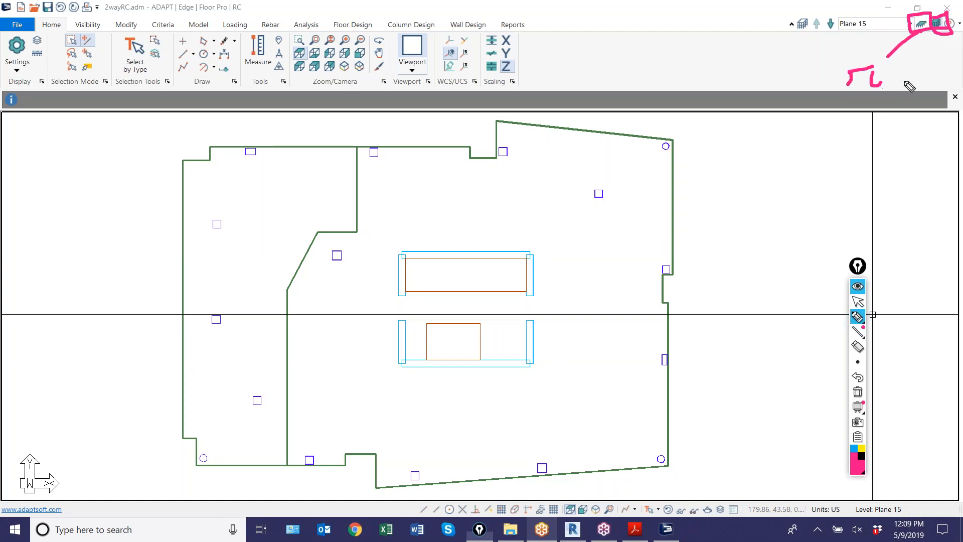
{"action": "left_click_drag", "start_coordinate": [942, 38], "coordinate": [942, 75]}
{"action": "mouse_move", "coordinate": [925, 83]}
{"action": "left_mouse_down"}
{"action": "mouse_move", "coordinate": [928, 73]}
{"action": "mouse_move", "coordinate": [947, 75]}
{"action": "left_mouse_up"}
{"action": "left_click", "coordinate": [858, 392]}
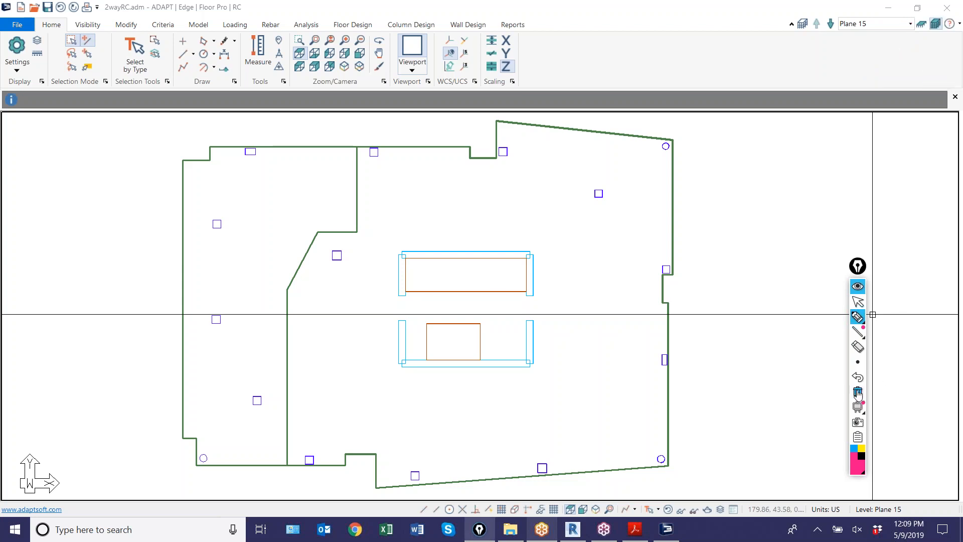
{"action": "left_click", "coordinate": [858, 302]}
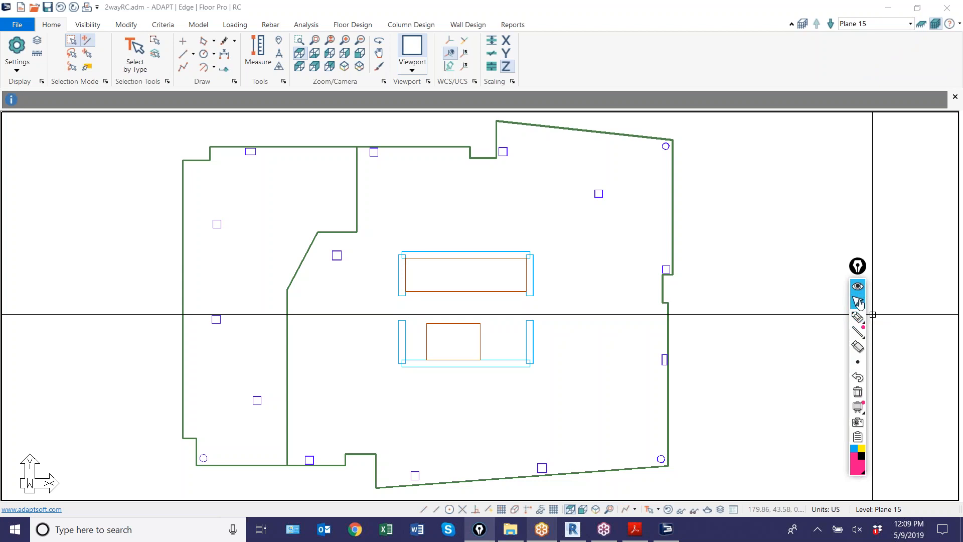
Step: Show the imported multi-level building in an isometric view
{"action": "left_click", "coordinate": [596, 509]}
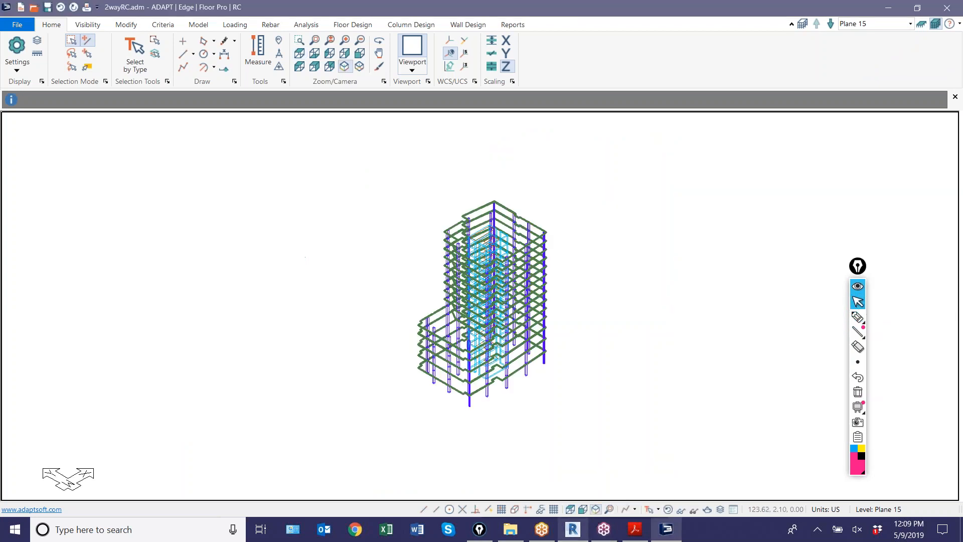
{"action": "scroll", "coordinate": [502, 359], "scroll_direction": "up", "scroll_amount": 2}
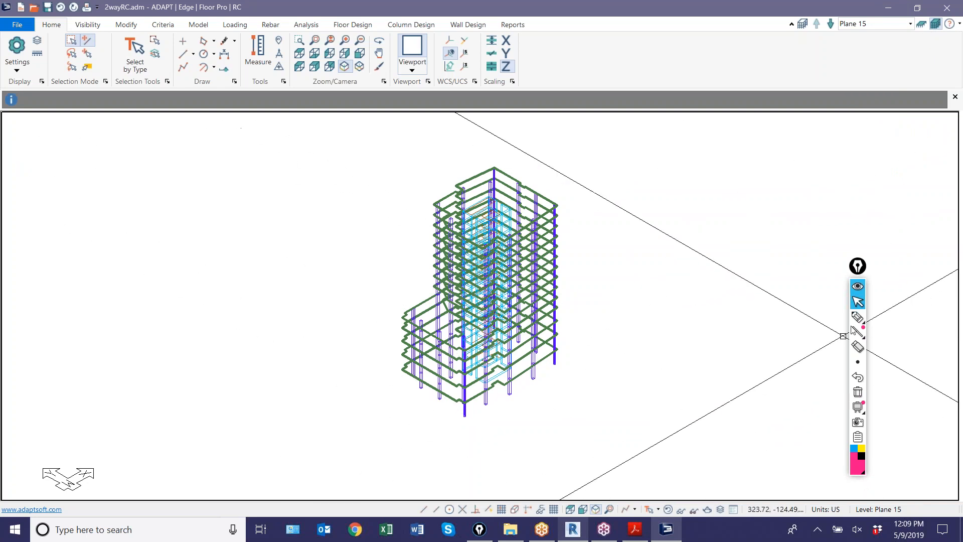
{"action": "left_click", "coordinate": [858, 317]}
{"action": "left_click_drag", "start_coordinate": [440, 427], "coordinate": [576, 380]}
{"action": "mouse_move", "coordinate": [461, 416]}
{"action": "left_mouse_down"}
{"action": "mouse_move", "coordinate": [394, 381]}
{"action": "mouse_move", "coordinate": [497, 335]}
{"action": "mouse_move", "coordinate": [559, 380]}
{"action": "left_mouse_up"}
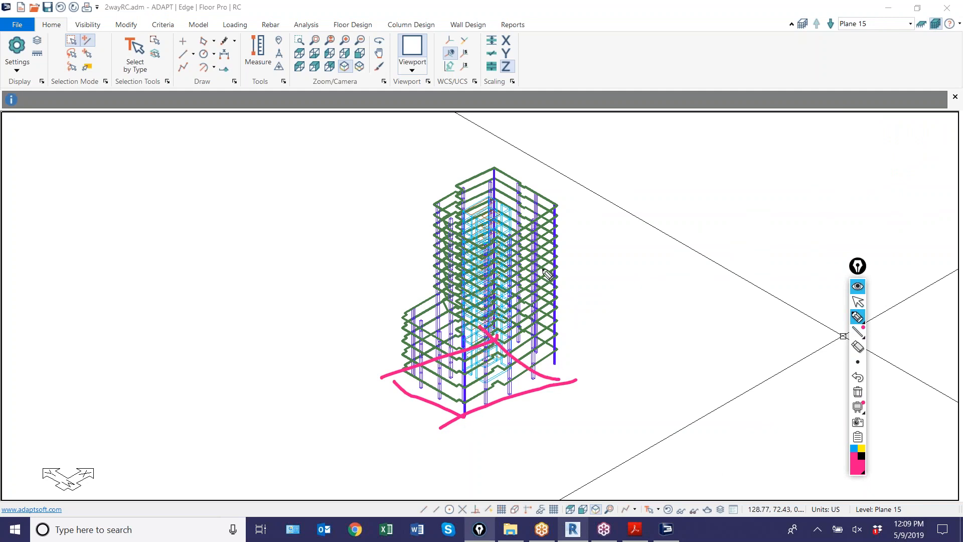
{"action": "left_click_drag", "start_coordinate": [562, 206], "coordinate": [553, 346]}
{"action": "mouse_move", "coordinate": [502, 227]}
{"action": "left_mouse_down"}
{"action": "mouse_move", "coordinate": [496, 360]}
{"action": "mouse_move", "coordinate": [577, 335]}
{"action": "left_mouse_up"}
{"action": "left_click", "coordinate": [564, 345]}
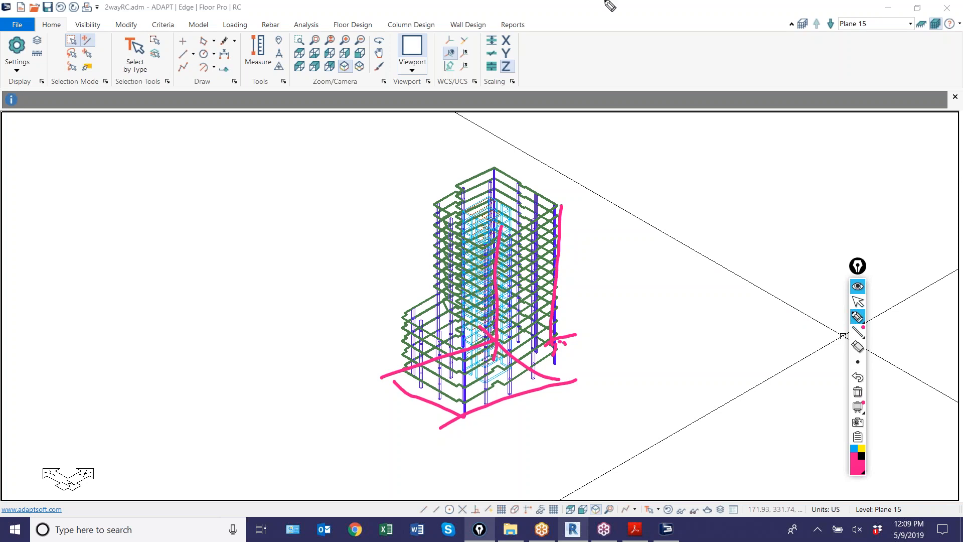
{"action": "left_click", "coordinate": [858, 301]}
{"action": "left_click", "coordinate": [858, 391]}
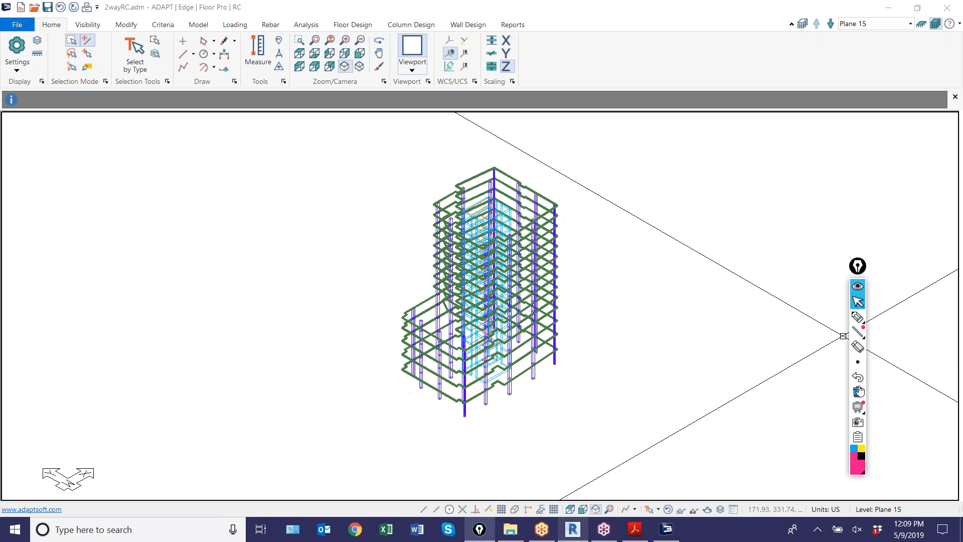
Step: Switch the display to single-level mode and make Plane 2 the active level
{"action": "left_click", "coordinate": [921, 24]}
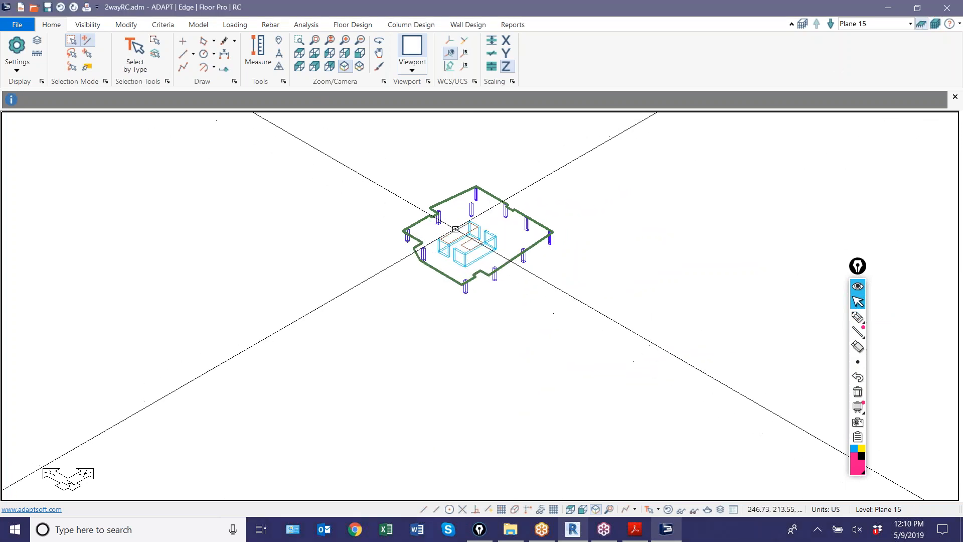
{"action": "scroll", "coordinate": [455, 229], "scroll_direction": "up", "scroll_amount": 1}
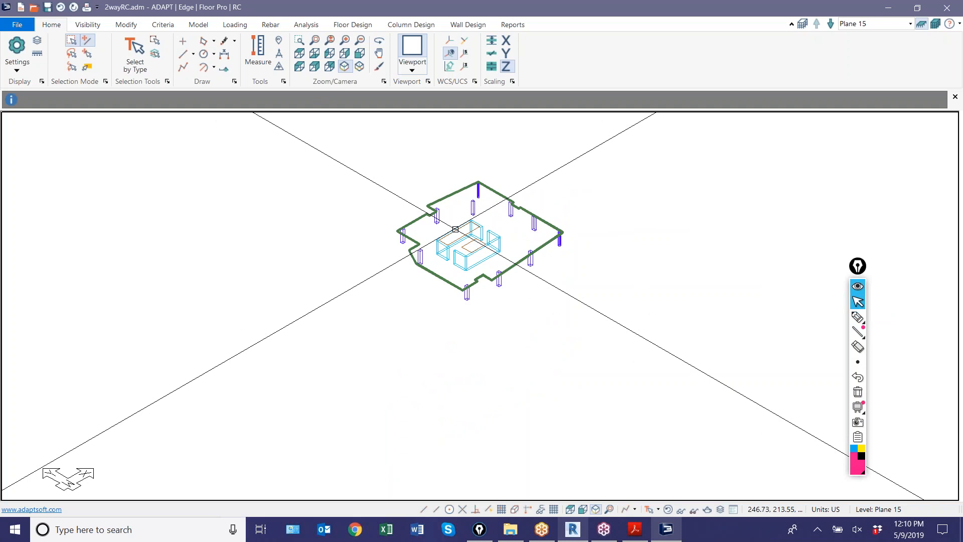
{"action": "left_click", "coordinate": [909, 24]}
{"action": "scroll", "coordinate": [876, 43], "scroll_direction": "down", "scroll_amount": 3}
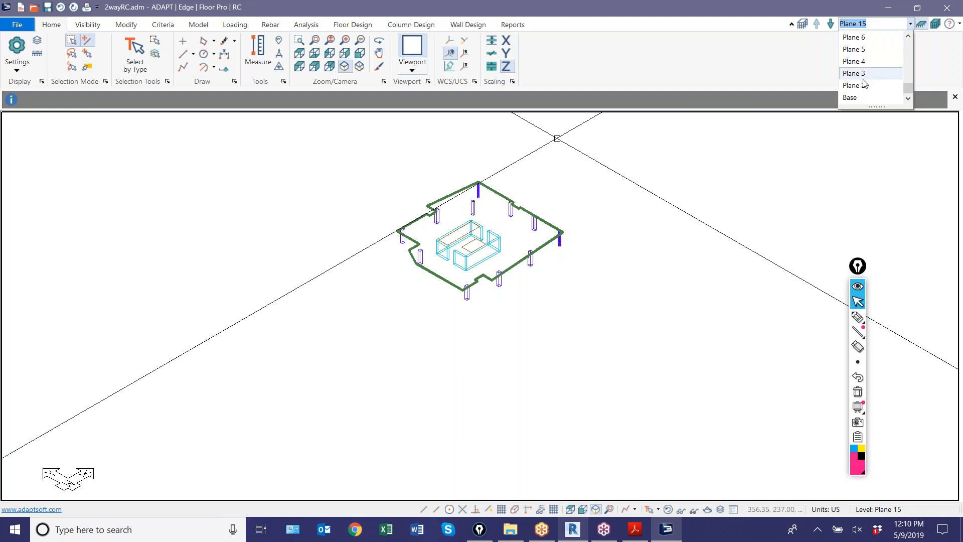
{"action": "left_click", "coordinate": [853, 85]}
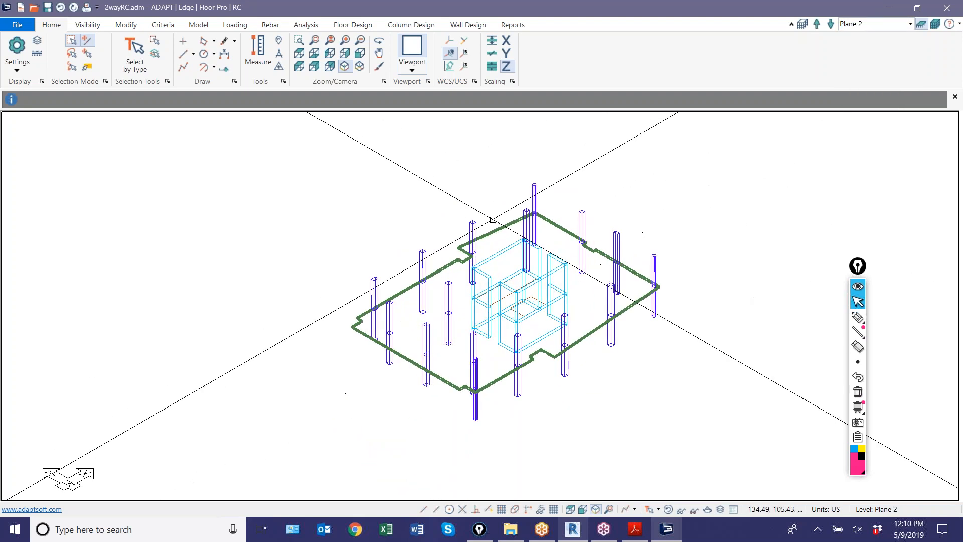
{"action": "scroll", "coordinate": [525, 315], "scroll_direction": "up", "scroll_amount": 2}
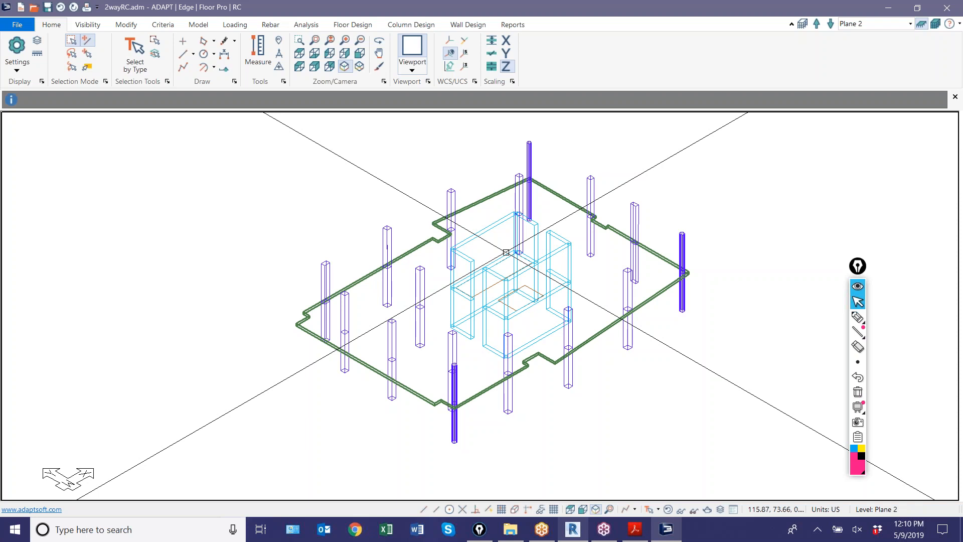
Step: In the analysis/design options, set the Multi-Level far-end supports to fixed in position and rotationally fixed, return to Single-Level, and accept
{"action": "left_click", "coordinate": [155, 28]}
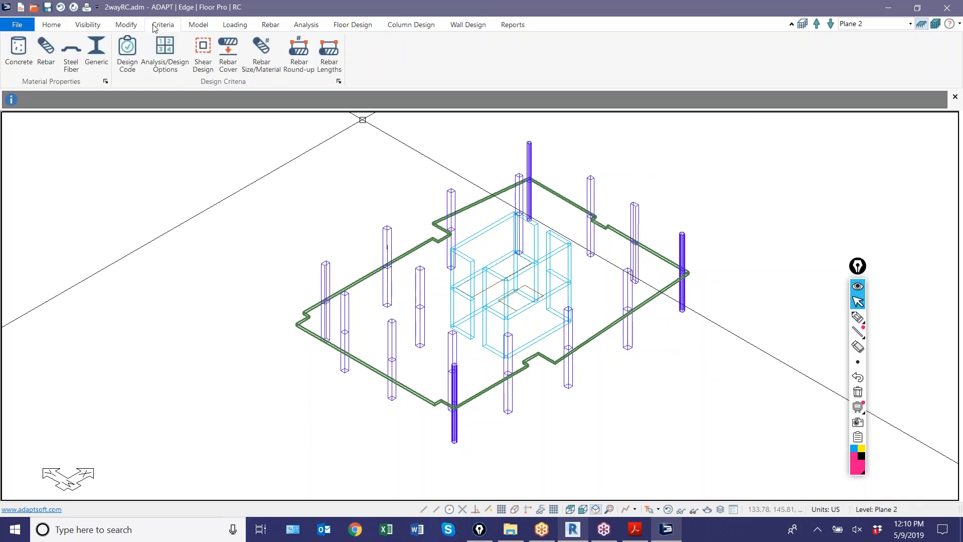
{"action": "left_click", "coordinate": [161, 49]}
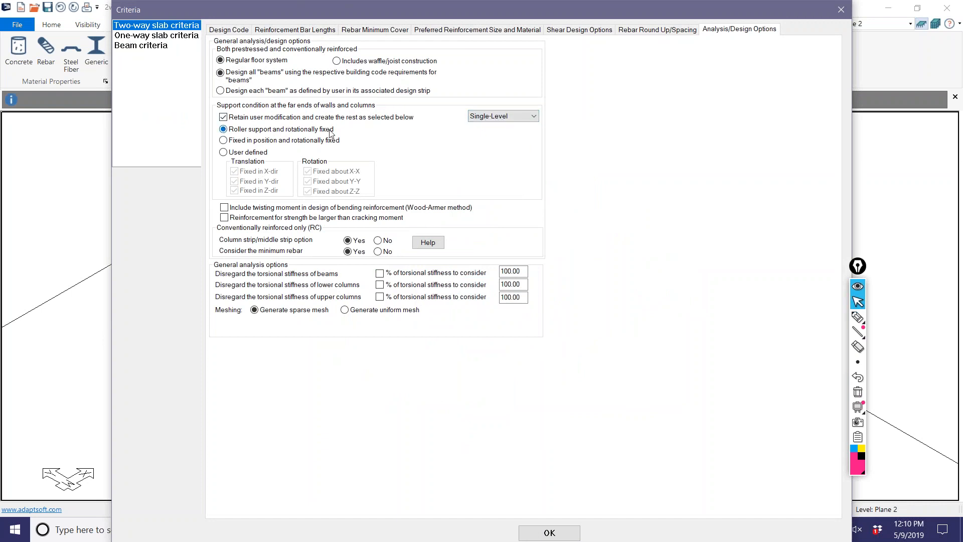
{"action": "left_click", "coordinate": [480, 117]}
{"action": "left_click", "coordinate": [480, 136]}
{"action": "left_click", "coordinate": [224, 141]}
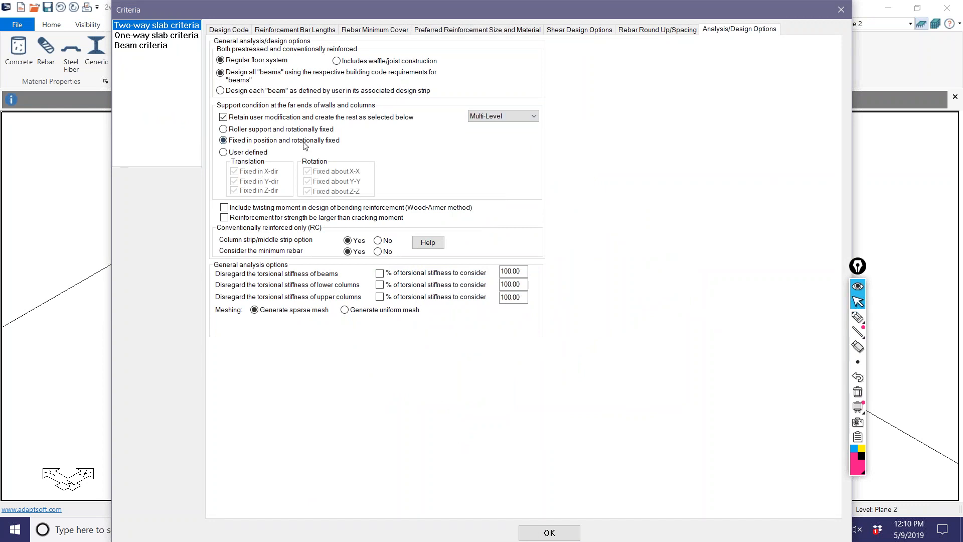
{"action": "left_click", "coordinate": [497, 117]}
{"action": "left_click", "coordinate": [492, 127]}
{"action": "left_click_drag", "start_coordinate": [857, 267], "coordinate": [873, 207]}
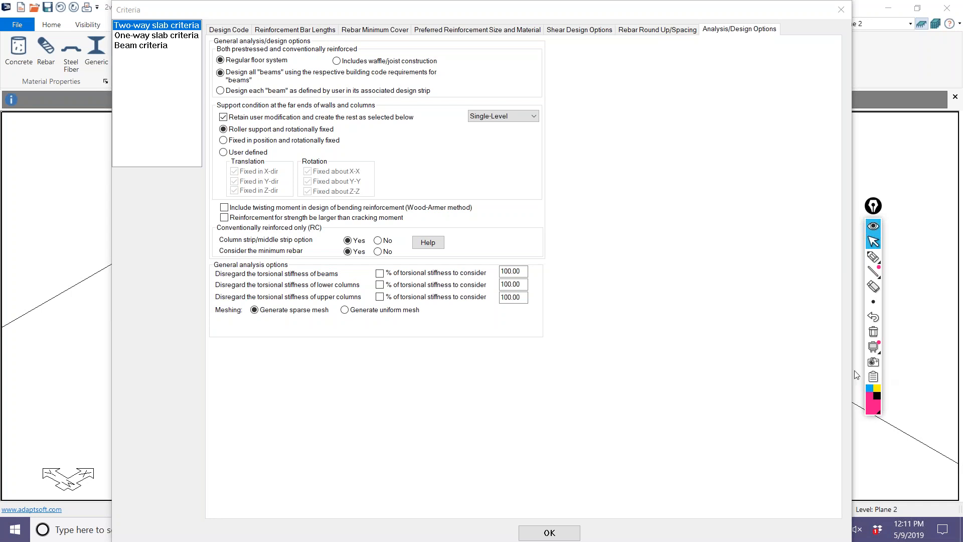
{"action": "left_click", "coordinate": [640, 364]}
{"action": "left_click", "coordinate": [549, 533]}
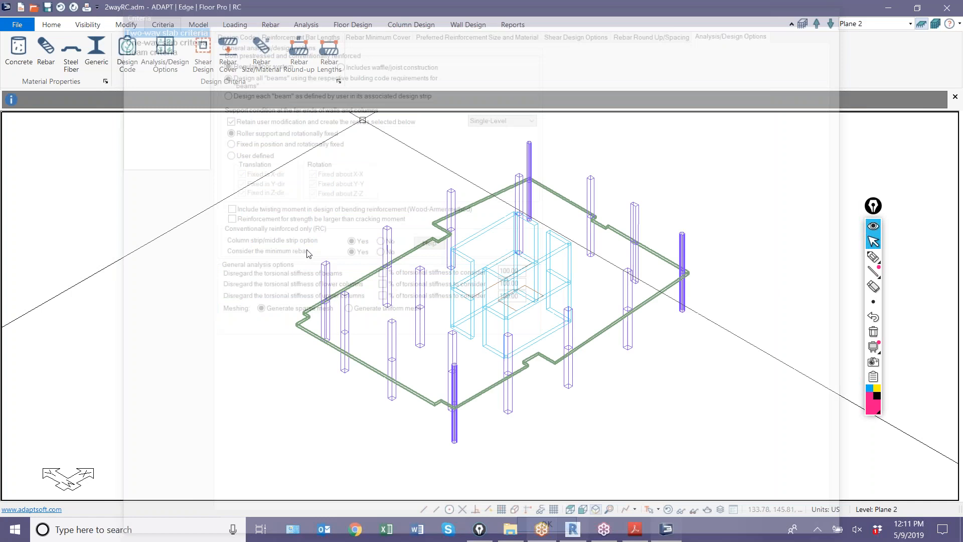
Step: Switch back to multi-level mode to display all levels of the building
{"action": "left_click", "coordinate": [936, 23]}
{"action": "scroll", "coordinate": [360, 482], "scroll_direction": "up", "scroll_amount": 3}
{"action": "scroll", "coordinate": [390, 428], "scroll_direction": "down", "scroll_amount": 1}
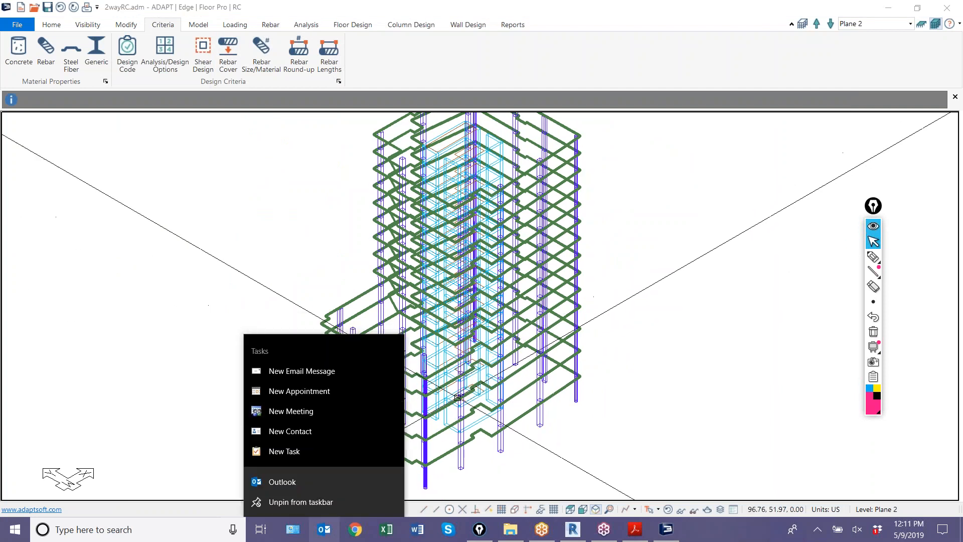
Step: Select the whole building and automatically create patch loads of 0.02 ksf in the Dead load case
{"action": "left_click", "coordinate": [555, 402]}
{"action": "scroll", "coordinate": [557, 402], "scroll_direction": "down", "scroll_amount": 3}
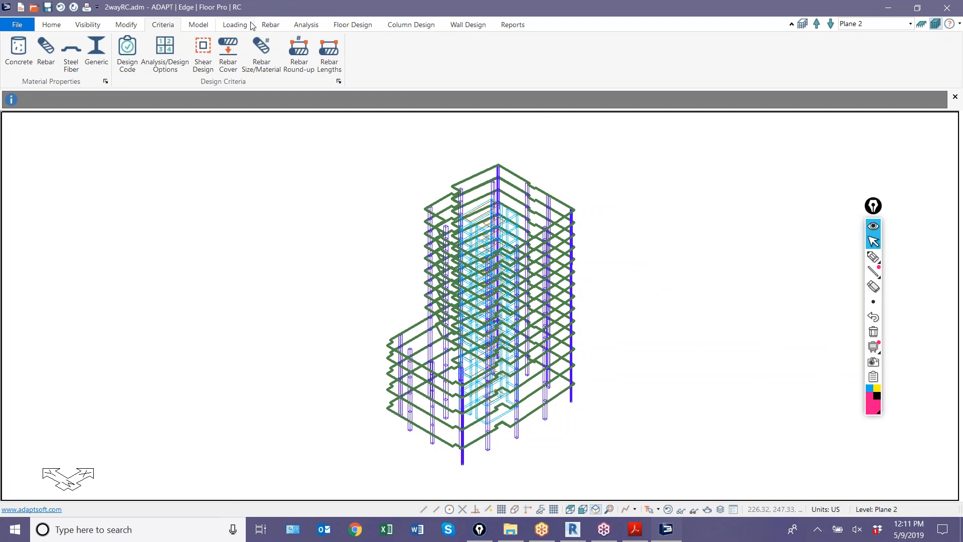
{"action": "left_click", "coordinate": [236, 26]}
{"action": "left_click_drag", "start_coordinate": [607, 445], "coordinate": [312, 121]}
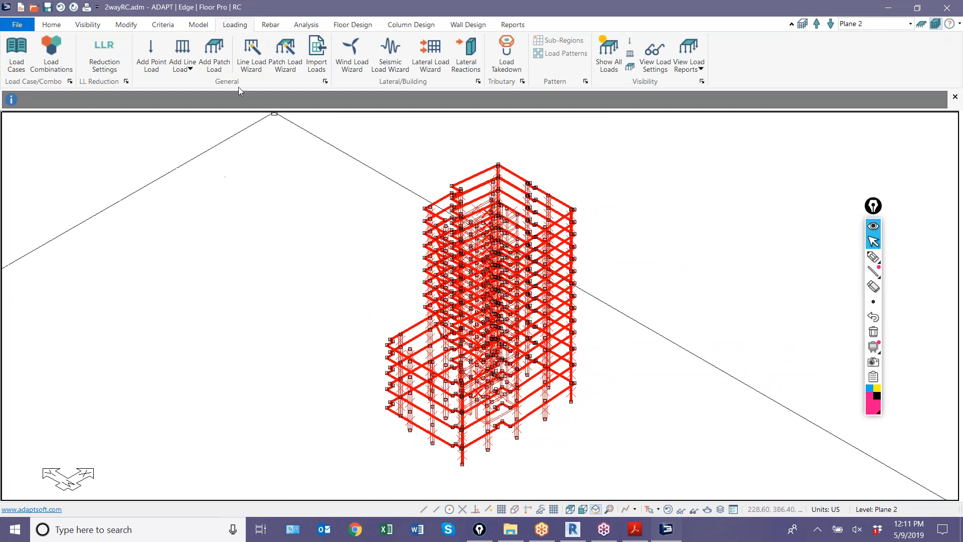
{"action": "left_click", "coordinate": [285, 51]}
{"action": "double_click", "coordinate": [522, 203]}
{"action": "type", "text": "00.020"}
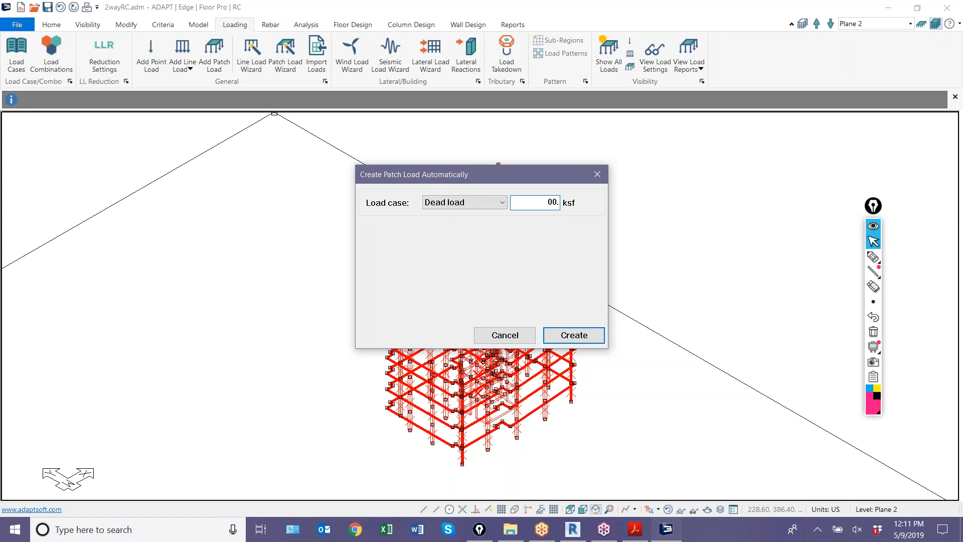
{"action": "key", "text": "BackSpace"}
{"action": "key", "text": "BackSpace"}
{"action": "key", "text": "BackSpace"}
{"action": "key", "text": "BackSpace"}
{"action": "key", "text": "BackSpace"}
{"action": "type", "text": "0.02"}
{"action": "key", "text": "Return"}
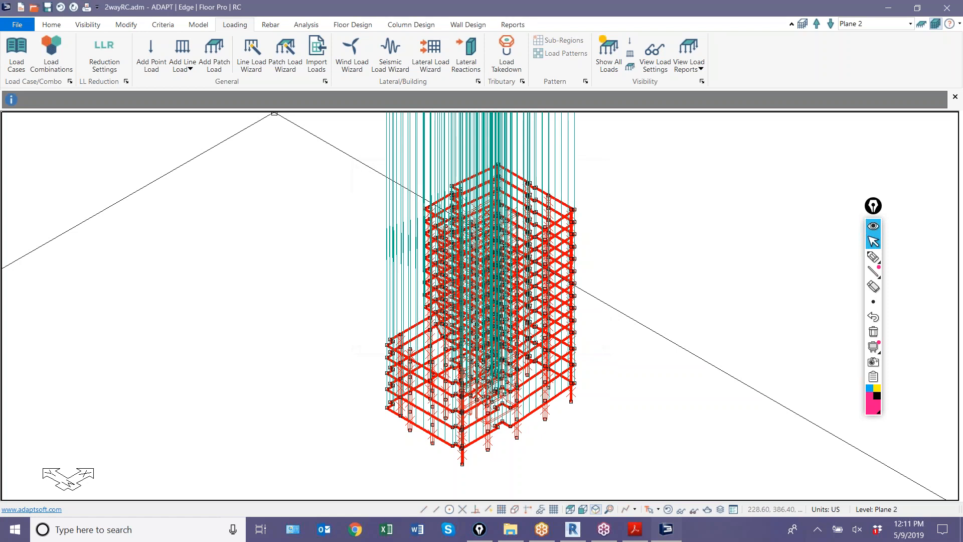
Step: Automatically create patch loads of 0.04 ksf in the Live load case for all slabs and clear the selection
{"action": "left_click", "coordinate": [285, 52]}
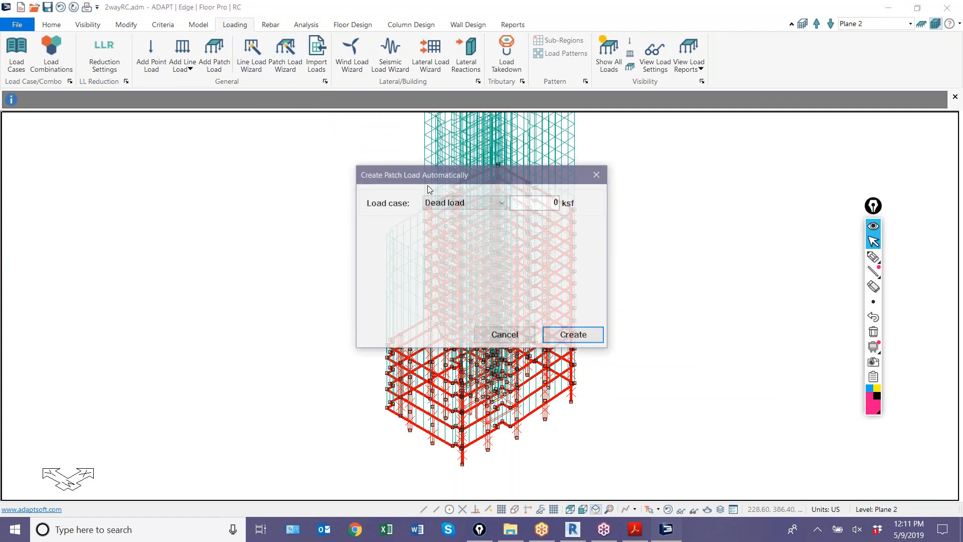
{"action": "left_click", "coordinate": [439, 206]}
{"action": "left_click", "coordinate": [442, 224]}
{"action": "double_click", "coordinate": [517, 204]}
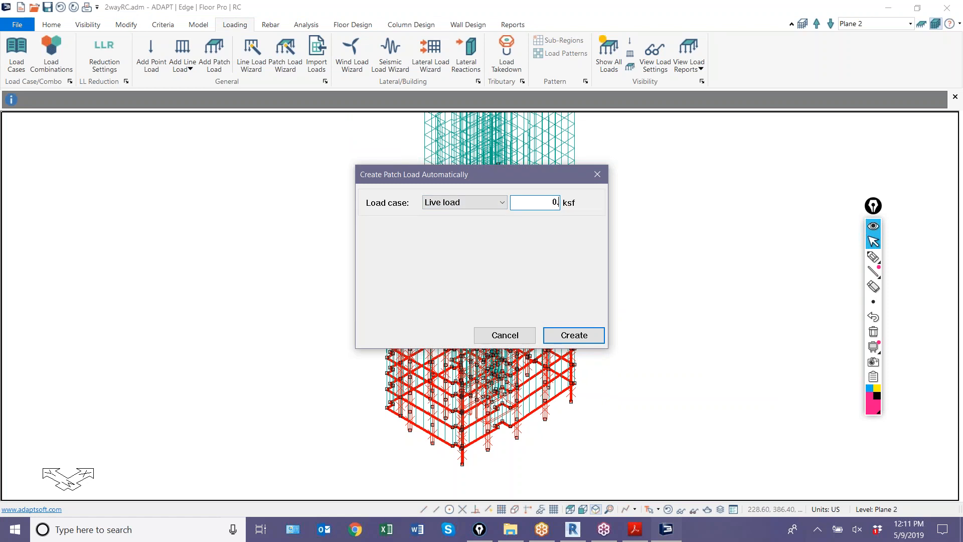
{"action": "type", "text": "0.04"}
{"action": "key", "text": "Return"}
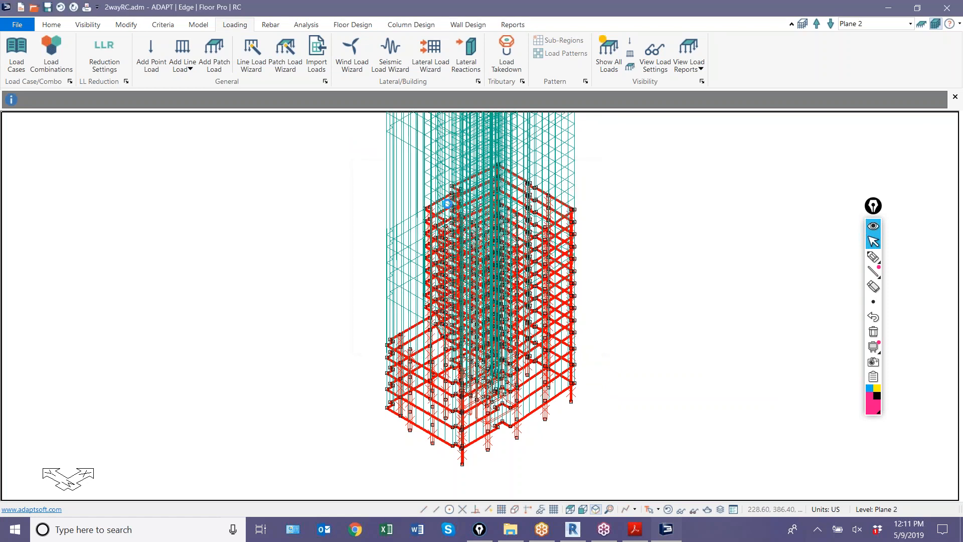
{"action": "left_click", "coordinate": [329, 243]}
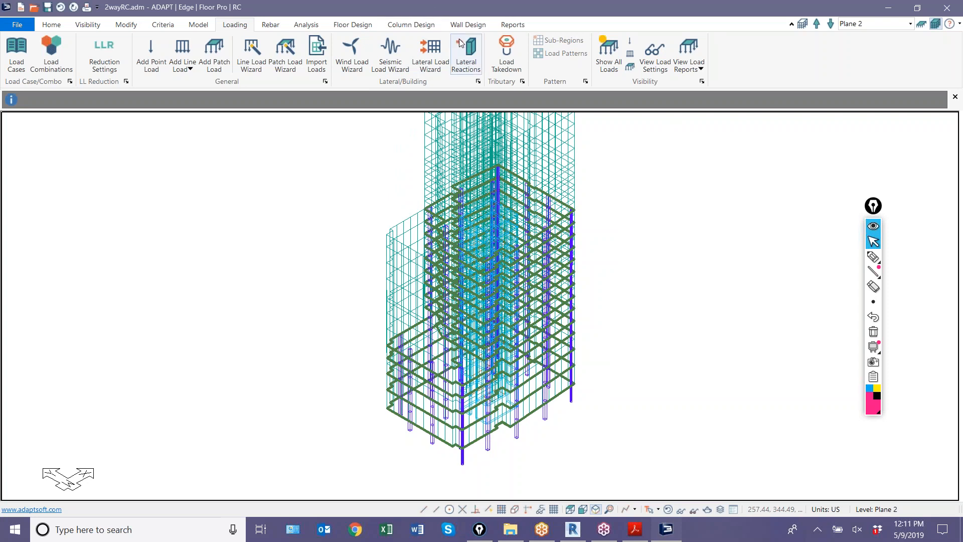
Step: Run the load takedown by regenerating the tributaries and recalculating the tributary loads for the whole building
{"action": "left_click", "coordinate": [507, 69]}
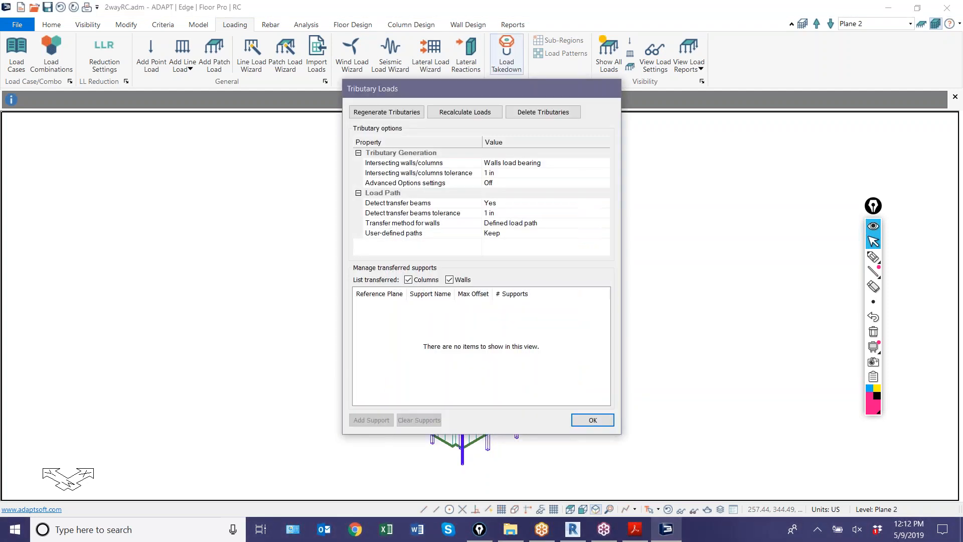
{"action": "left_click_drag", "start_coordinate": [462, 89], "coordinate": [135, 61]}
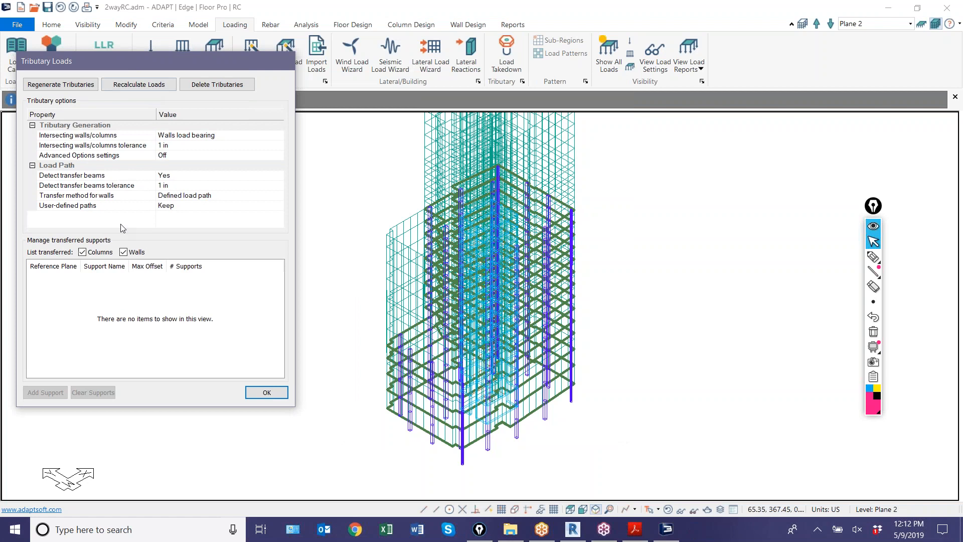
{"action": "left_click", "coordinate": [80, 85]}
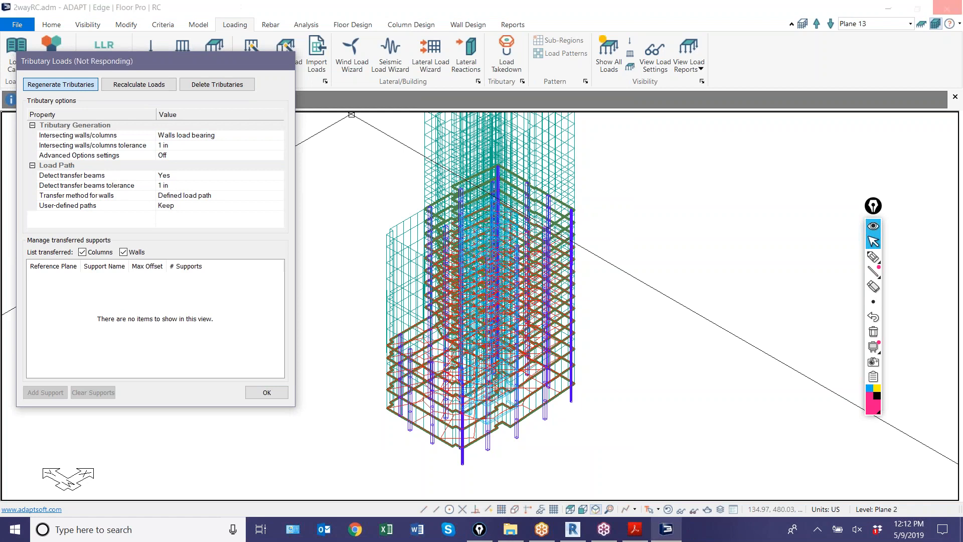
{"action": "left_click", "coordinate": [133, 86]}
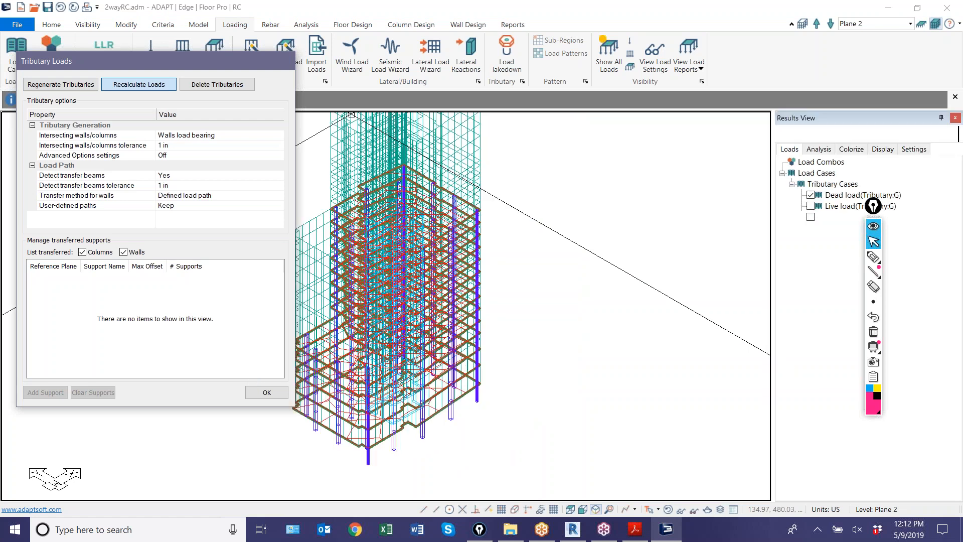
{"action": "left_click", "coordinate": [267, 393]}
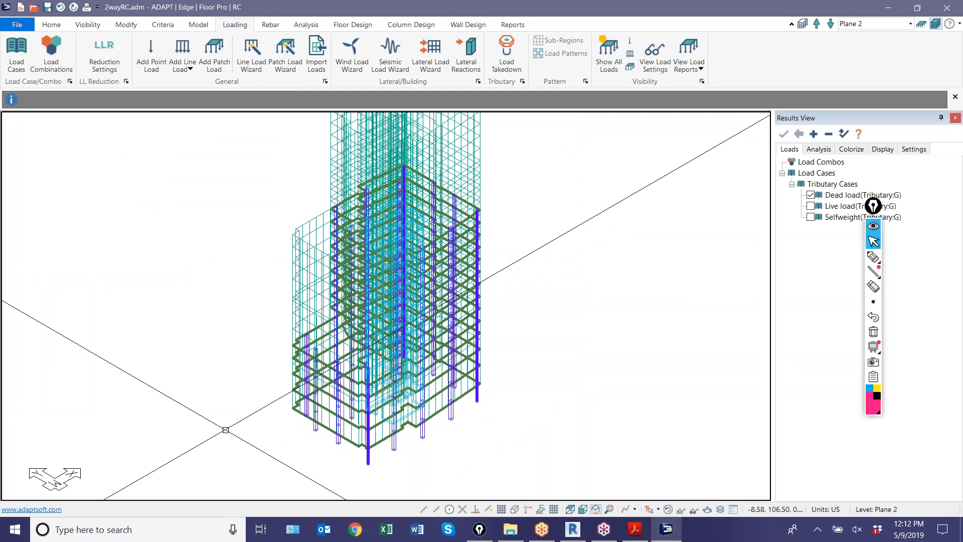
Step: Isolate Plane 2 without the load graphics and examine the load takedown's cumulative loads on its columns and walls
{"action": "left_click", "coordinate": [922, 25]}
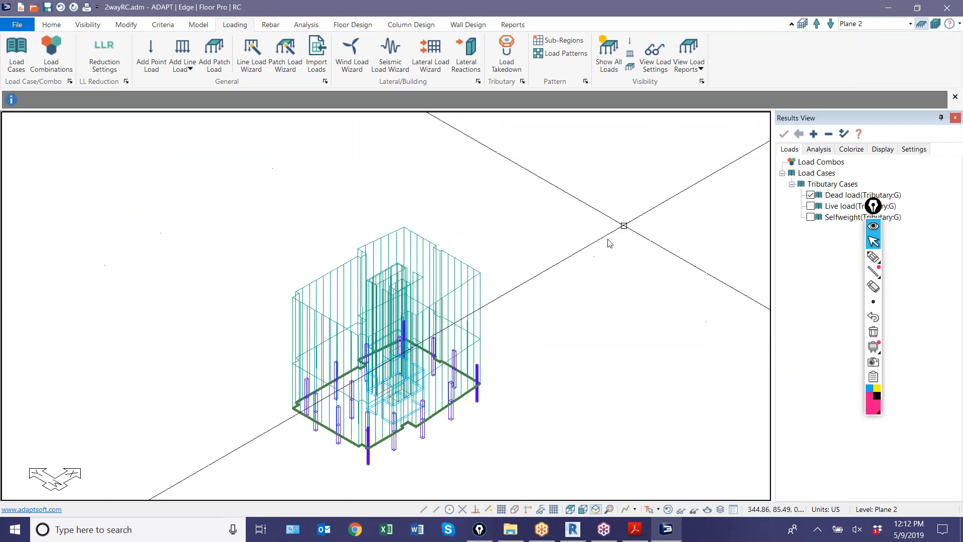
{"action": "left_click", "coordinate": [667, 510]}
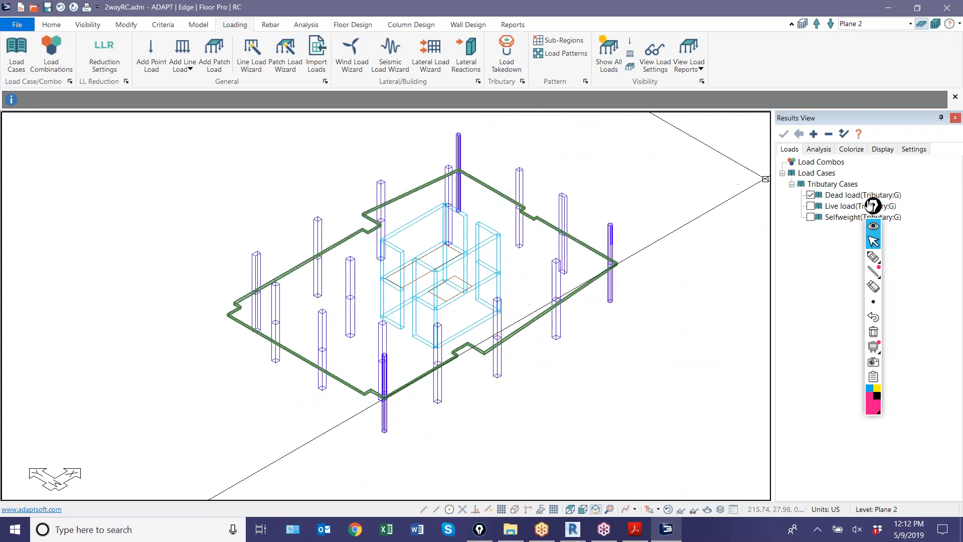
{"action": "left_click_drag", "start_coordinate": [872, 206], "coordinate": [895, 366]}
{"action": "left_click", "coordinate": [815, 150]}
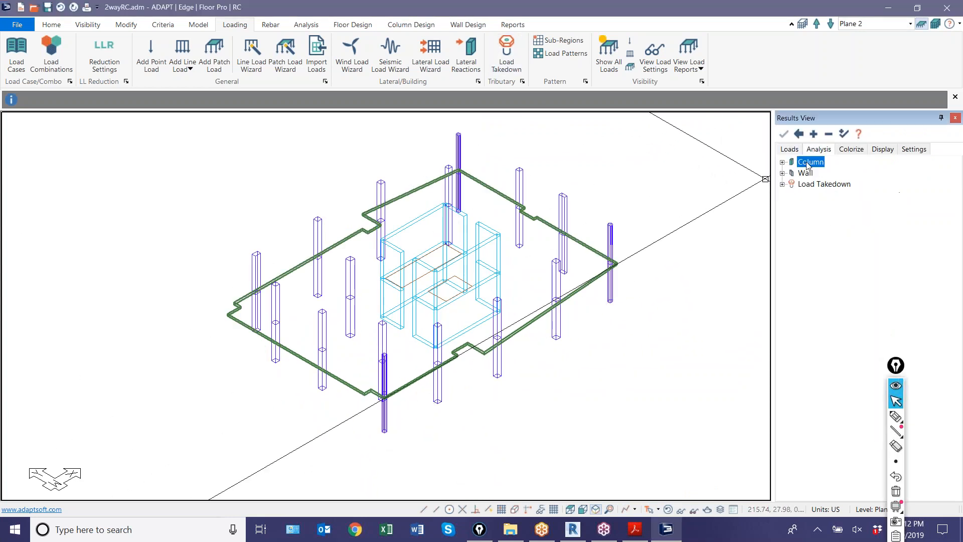
{"action": "left_click", "coordinate": [783, 184]}
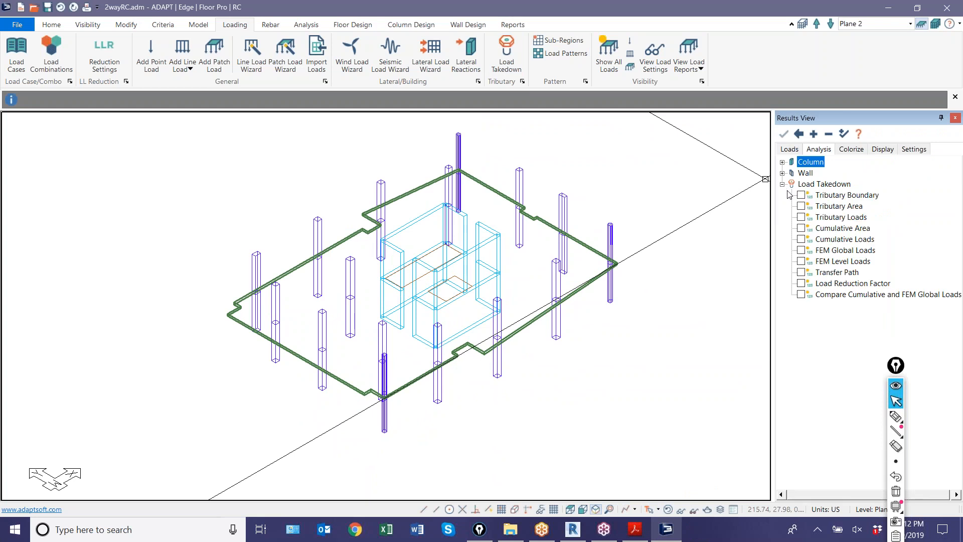
{"action": "left_click", "coordinate": [802, 239]}
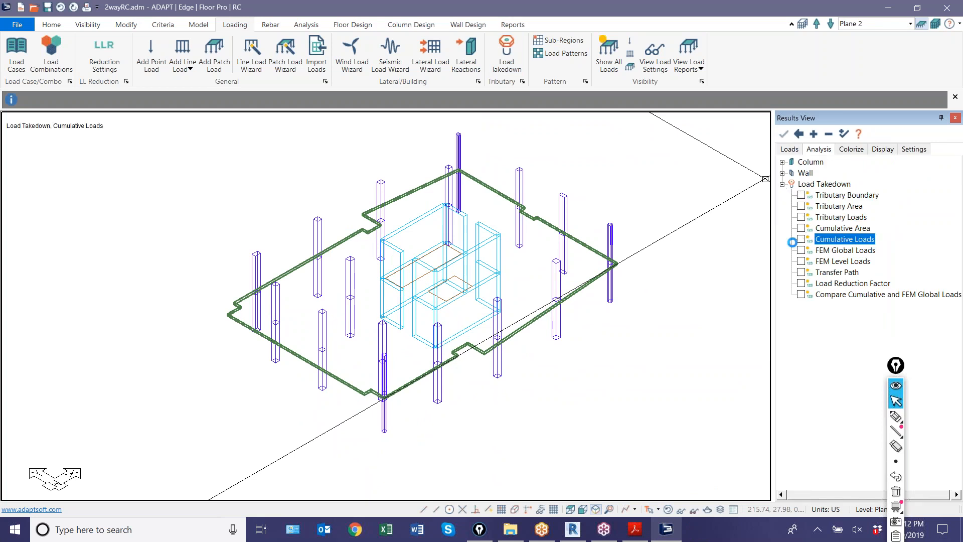
{"action": "scroll", "coordinate": [241, 278], "scroll_direction": "up", "scroll_amount": 6}
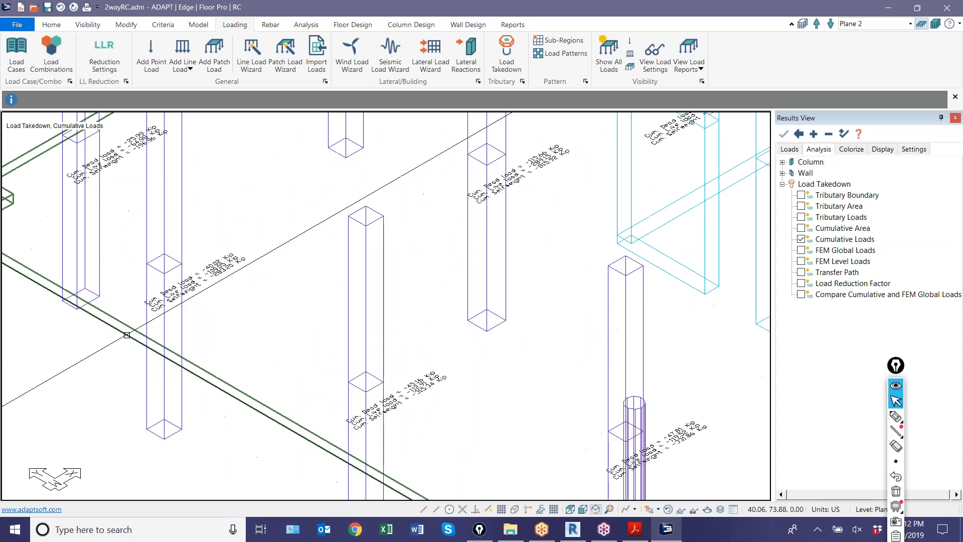
{"action": "scroll", "coordinate": [254, 274], "scroll_direction": "up", "scroll_amount": 1}
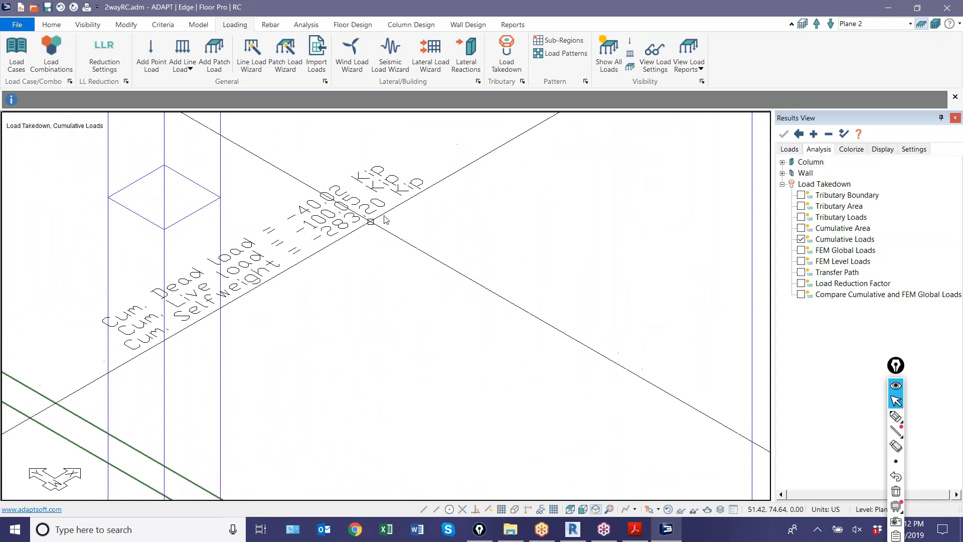
{"action": "scroll", "coordinate": [360, 254], "scroll_direction": "down", "scroll_amount": 6}
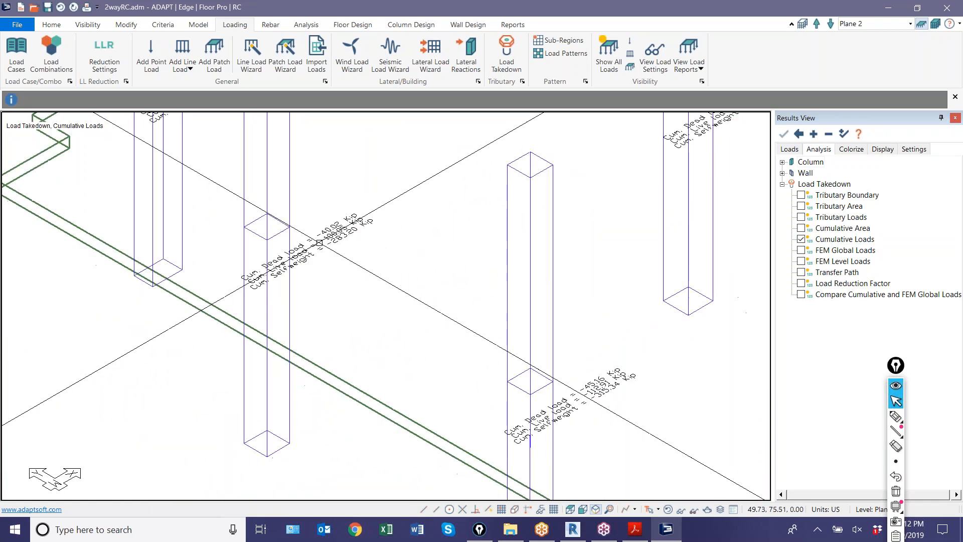
{"action": "scroll", "coordinate": [312, 281], "scroll_direction": "up", "scroll_amount": 3}
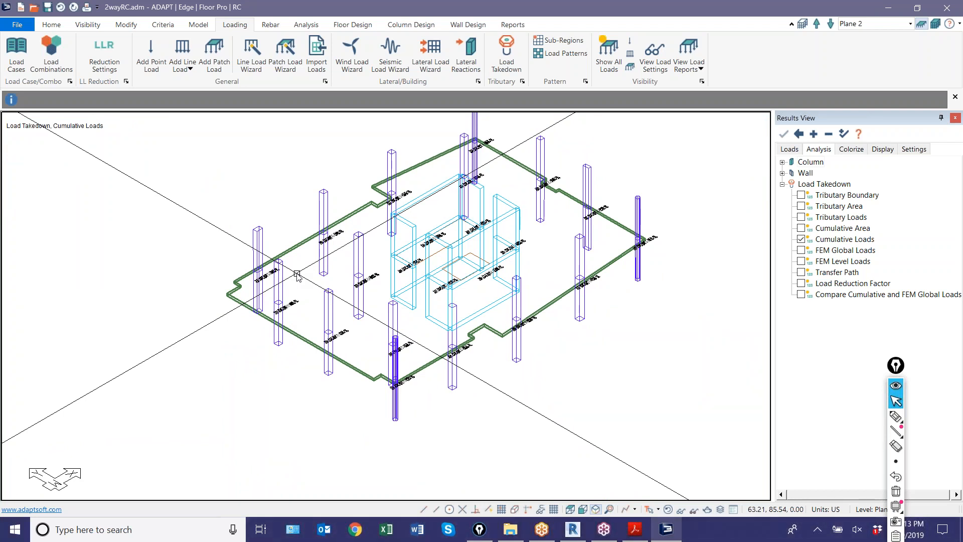
Step: Make Base the active level in plan view and draw a four-cornered slab around all its columns and core walls
{"action": "left_click", "coordinate": [831, 25]}
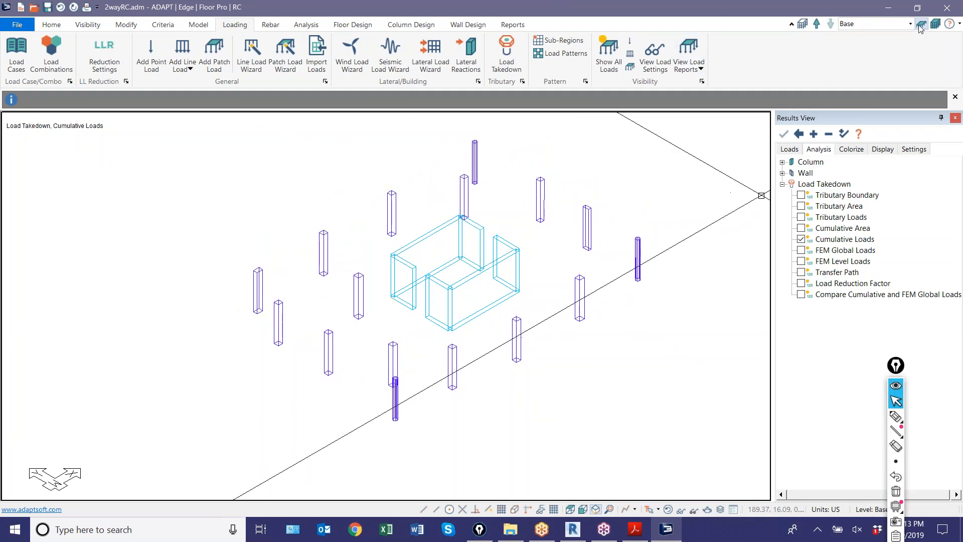
{"action": "left_click", "coordinate": [570, 509]}
{"action": "left_click", "coordinate": [198, 25]}
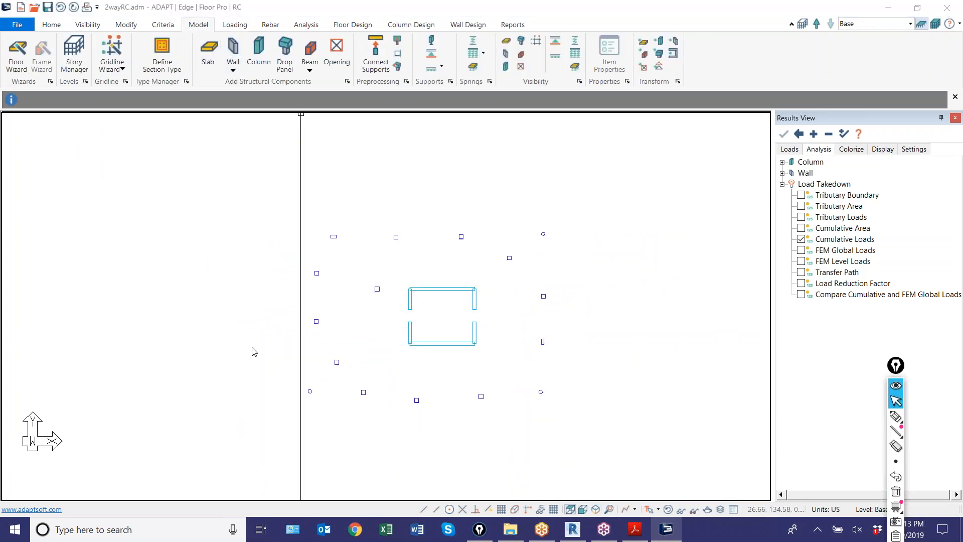
{"action": "left_click", "coordinate": [289, 207]}
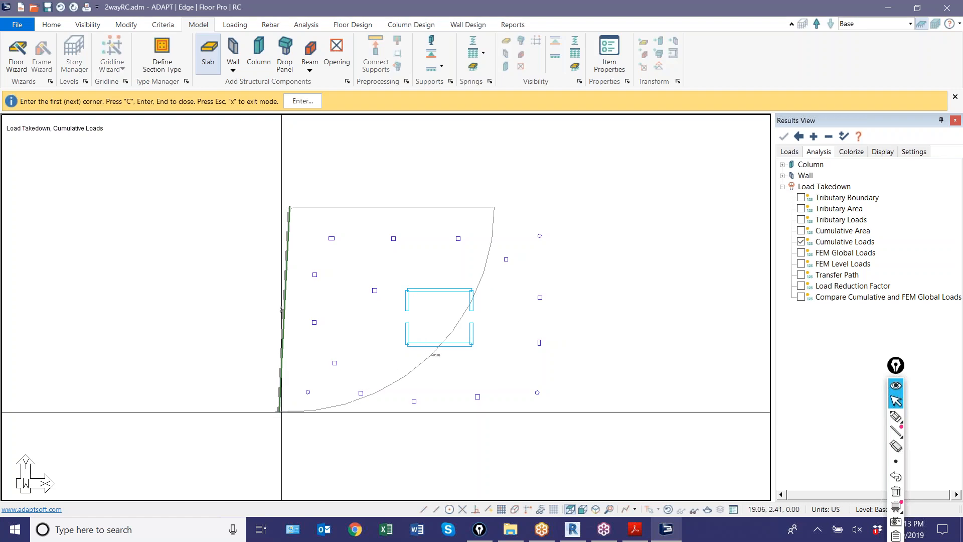
{"action": "left_click", "coordinate": [289, 419]}
{"action": "left_click", "coordinate": [571, 418]}
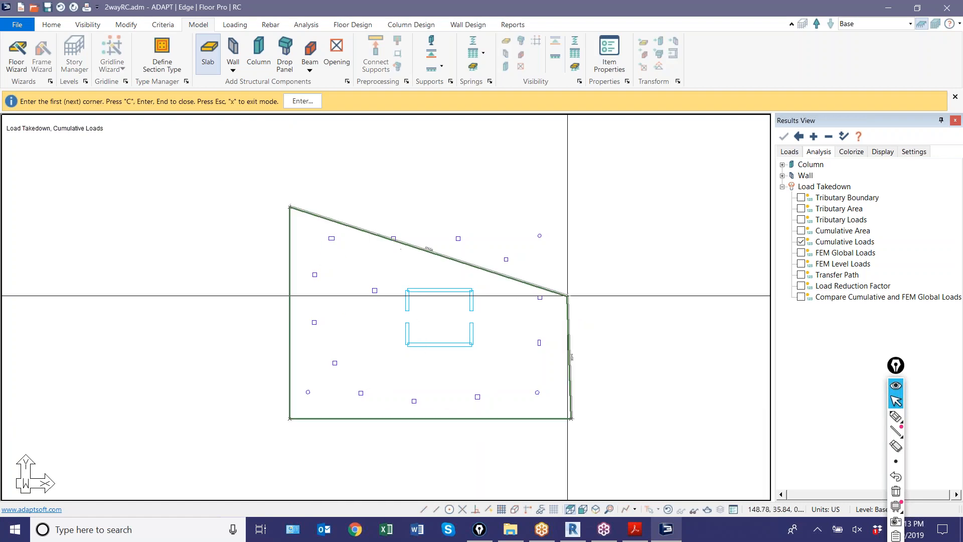
{"action": "left_click", "coordinate": [564, 222]}
{"action": "right_click", "coordinate": [416, 190]}
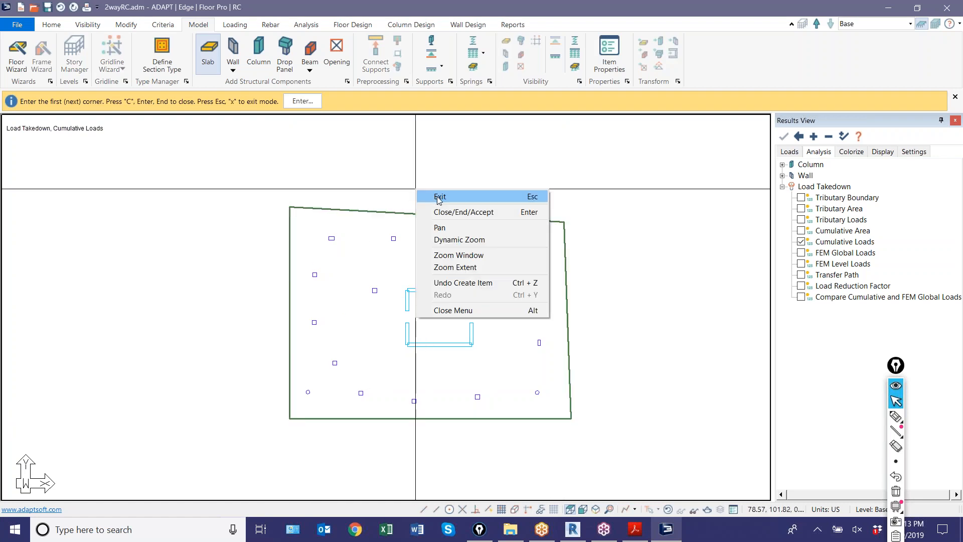
{"action": "left_click", "coordinate": [440, 196]}
Step: Set the thickness of the Base level slab region to 20 in
{"action": "left_click", "coordinate": [359, 200]}
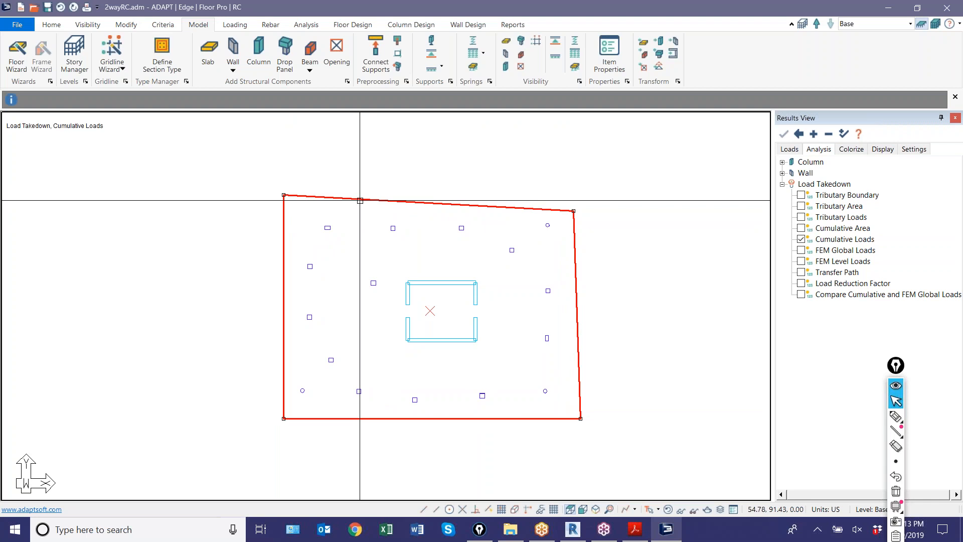
{"action": "left_click_drag", "start_coordinate": [96, 131], "coordinate": [153, 134]}
{"action": "type", "text": "21"}
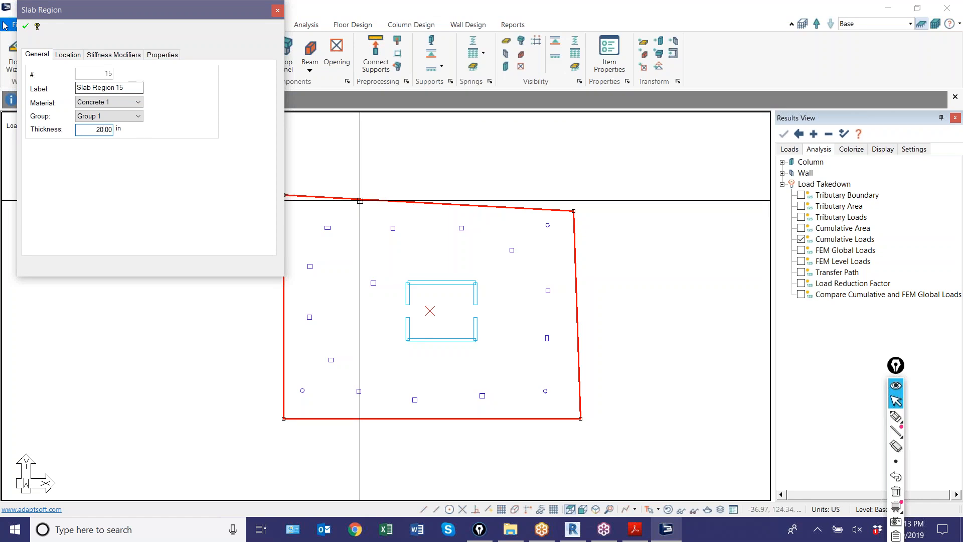
{"action": "left_click", "coordinate": [25, 26]}
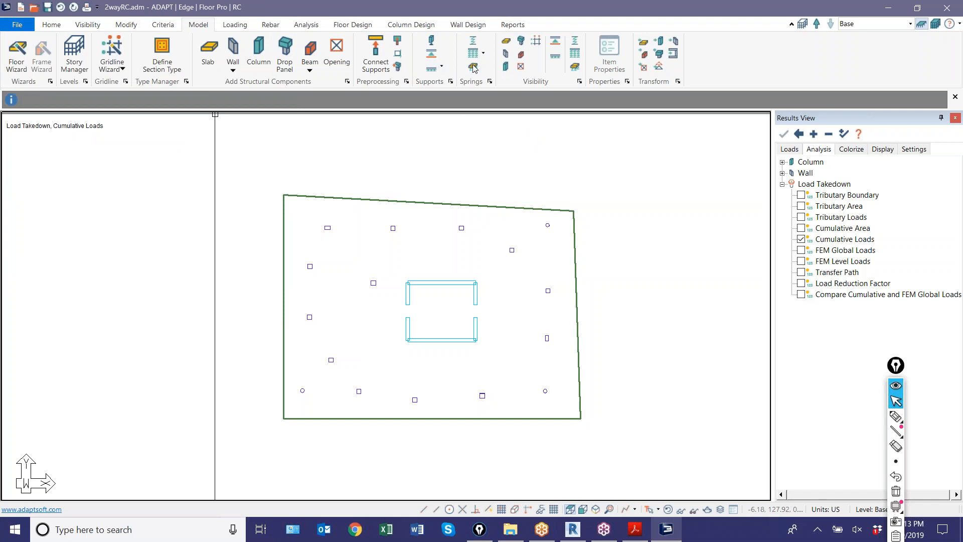
Step: Draw a four-cornered soil/area spring that encloses the whole Base level slab
{"action": "left_click", "coordinate": [269, 177]}
{"action": "left_click", "coordinate": [269, 465]}
{"action": "left_click", "coordinate": [595, 442]}
{"action": "left_click", "coordinate": [596, 193]}
{"action": "right_click", "coordinate": [472, 173]}
{"action": "left_click", "coordinate": [483, 181]}
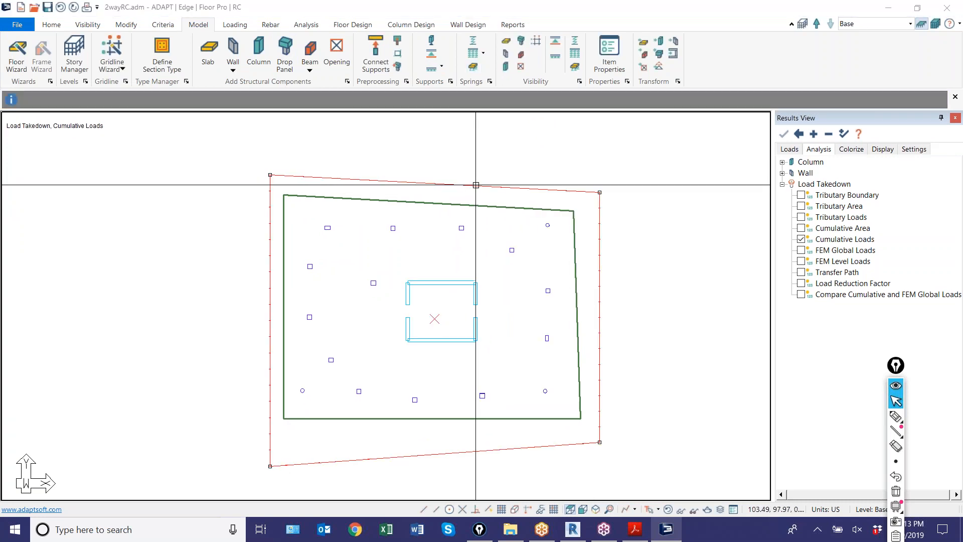
Step: Set the area spring's soil type to Compression only and accept its properties
{"action": "left_click", "coordinate": [108, 145]}
{"action": "left_click", "coordinate": [106, 165]}
{"action": "left_click", "coordinate": [25, 27]}
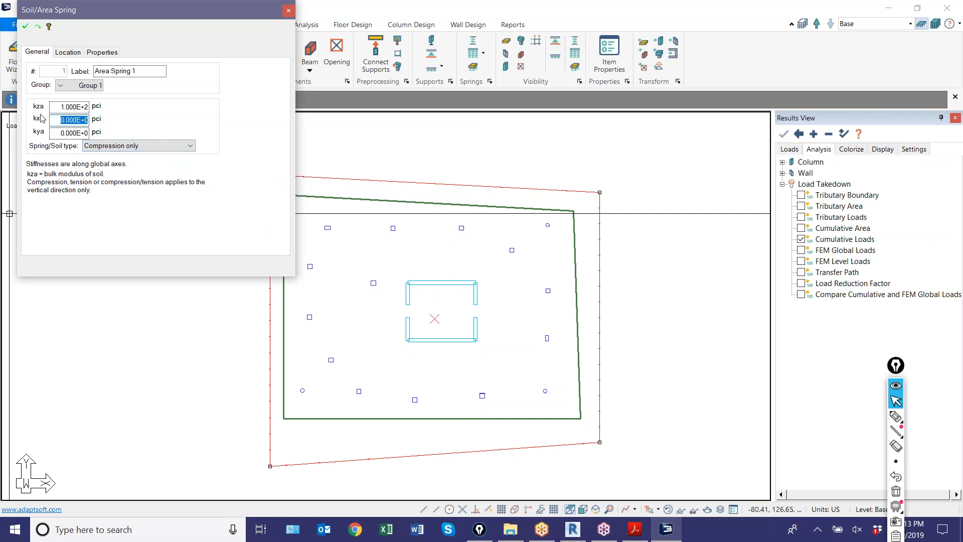
{"action": "left_click", "coordinate": [159, 387]}
{"action": "scroll", "coordinate": [432, 279], "scroll_direction": "down", "scroll_amount": 2}
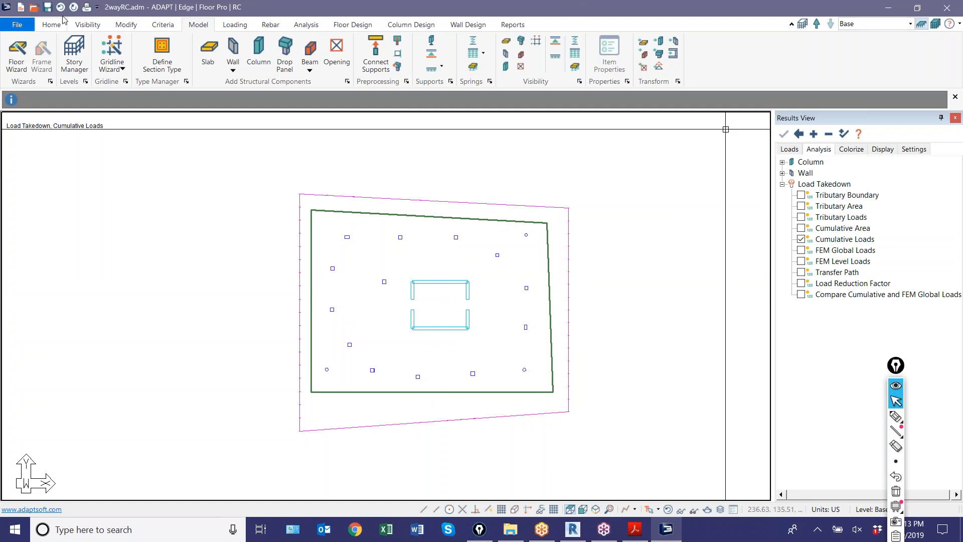
Step: Save a copy of the model as Mat in the Webinar 3 - Two-Way RC Slab folder
{"action": "left_click", "coordinate": [947, 9]}
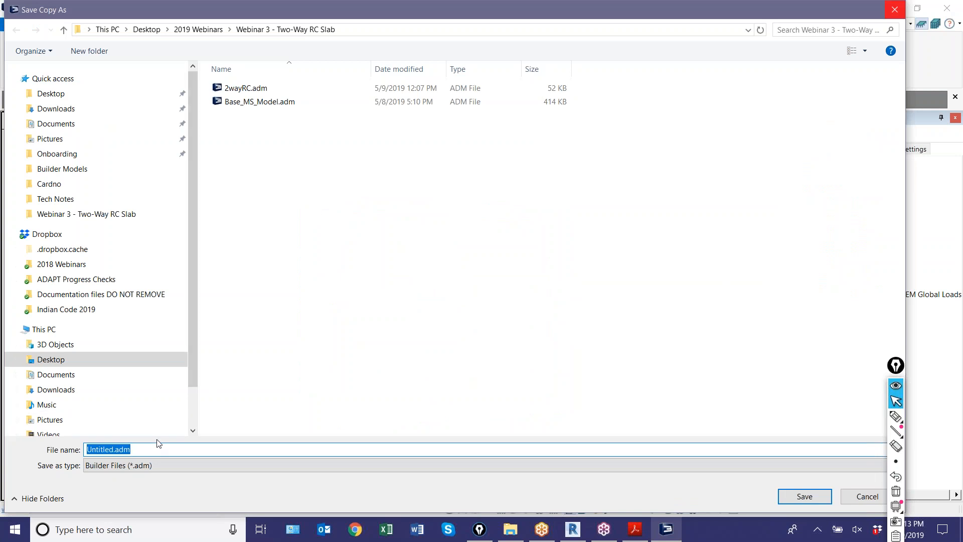
{"action": "type", "text": "Mat"}
{"action": "key", "text": "Return"}
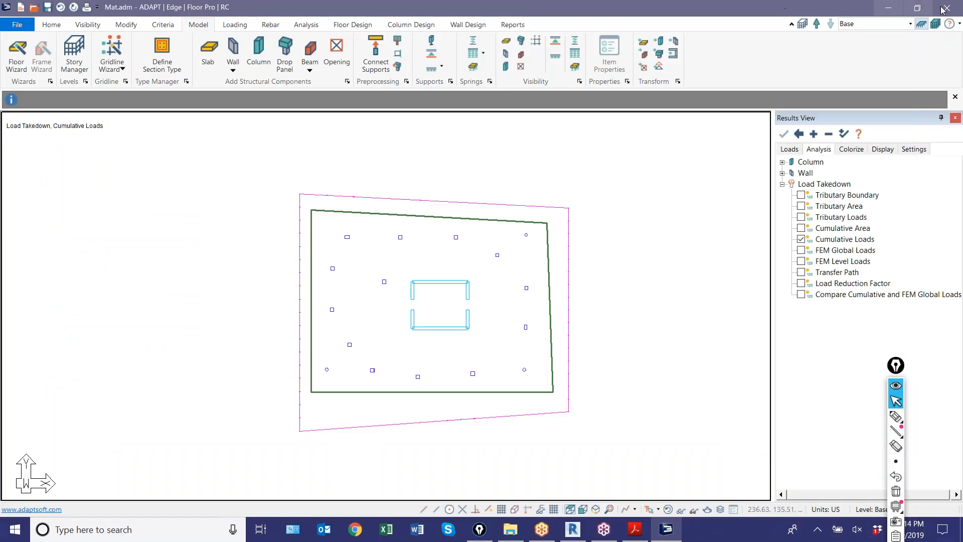
Step: Close the program and relaunch ADAPT-Builder 2018 with Edge and Mat enabled, in RC mode with US units
{"action": "left_click", "coordinate": [946, 8]}
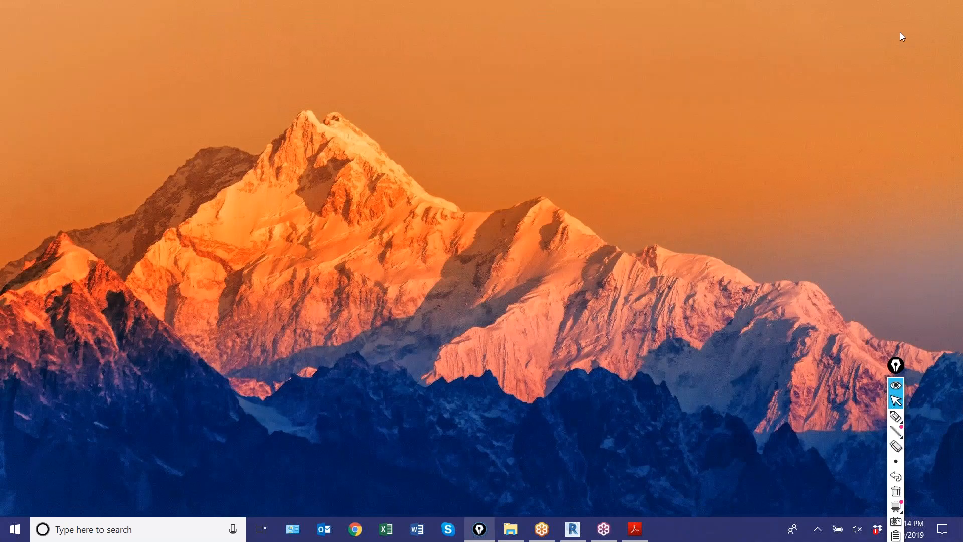
{"action": "left_click", "coordinate": [156, 532]}
{"action": "type", "text": "builder"}
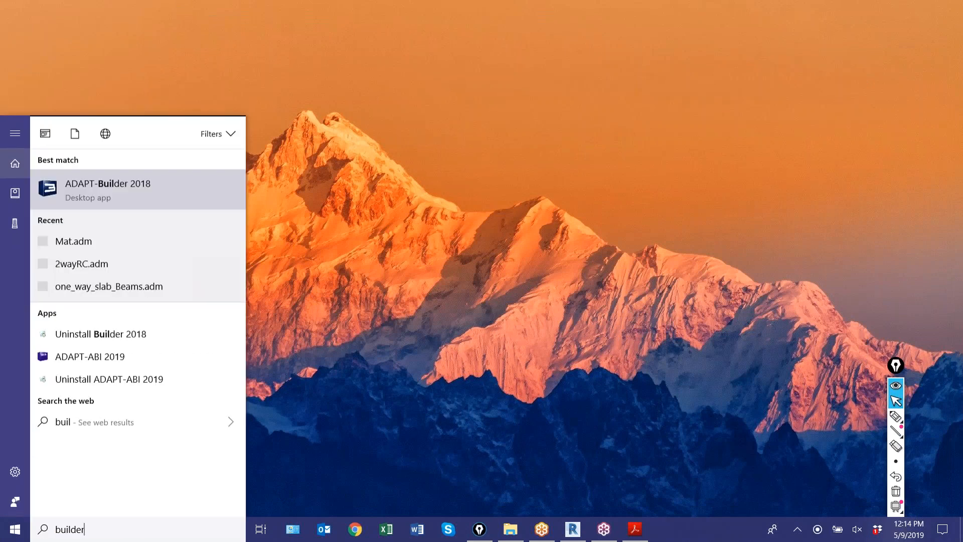
{"action": "left_click", "coordinate": [92, 204]}
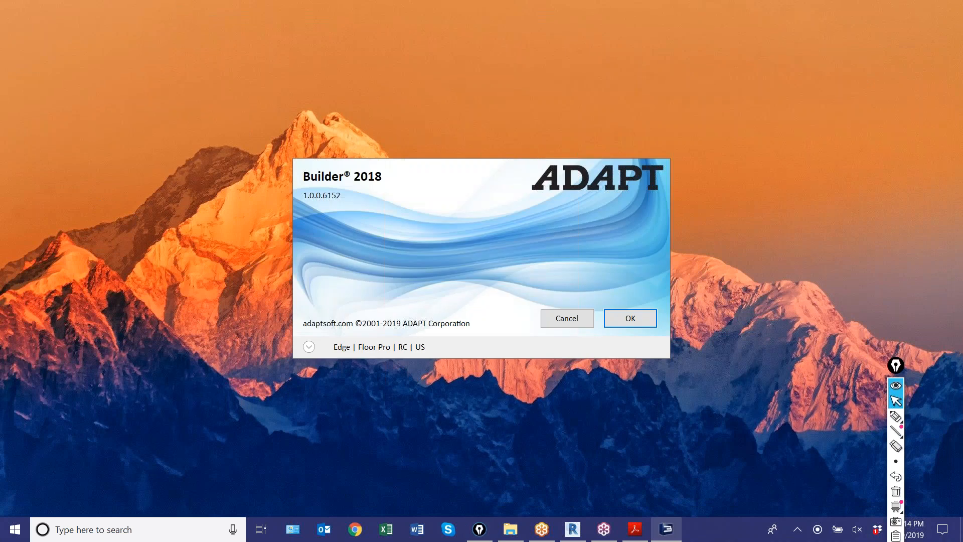
{"action": "left_click", "coordinate": [309, 347]}
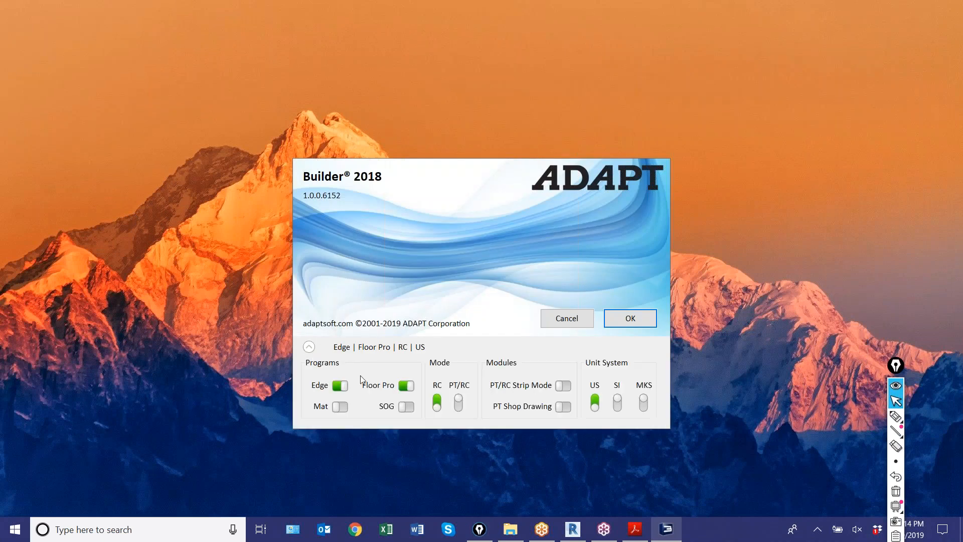
{"action": "left_click", "coordinate": [341, 407]}
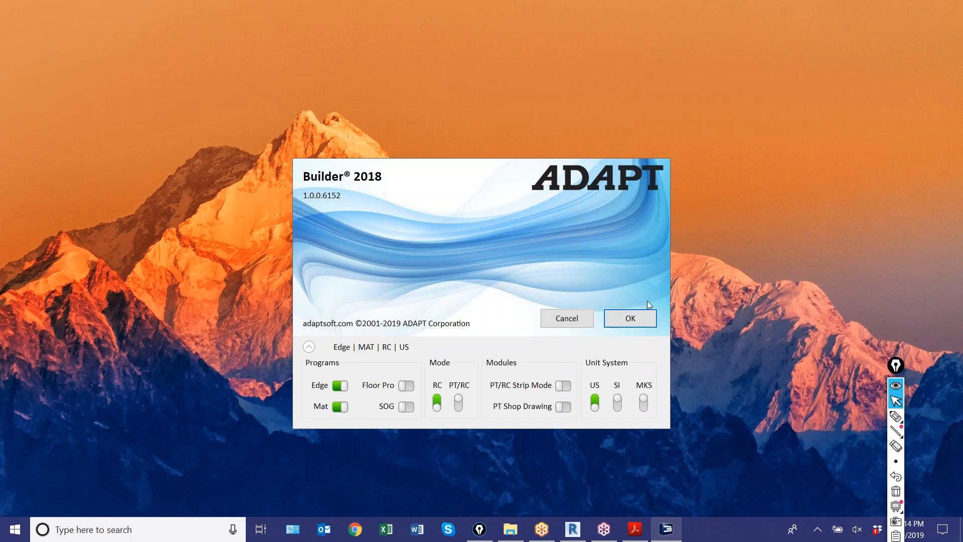
{"action": "left_click", "coordinate": [631, 317]}
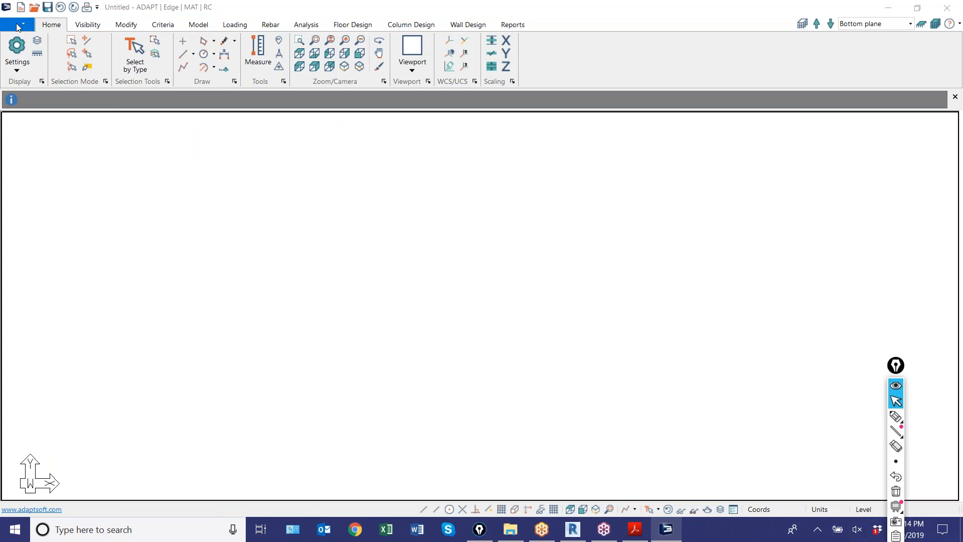
Step: Open Mat.adm from the Webinar 3 - Two-Way RC Slab folder
{"action": "left_click", "coordinate": [16, 25]}
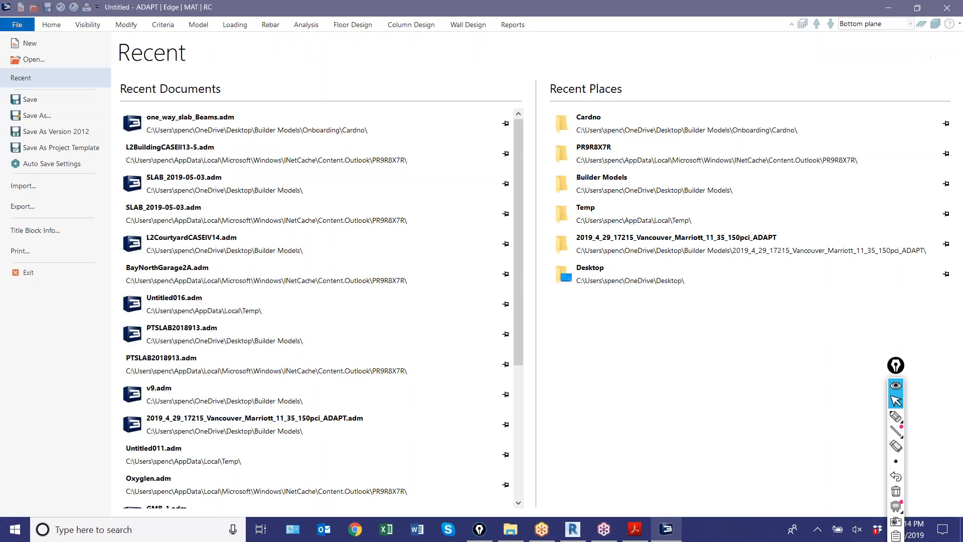
{"action": "left_click", "coordinate": [153, 122]}
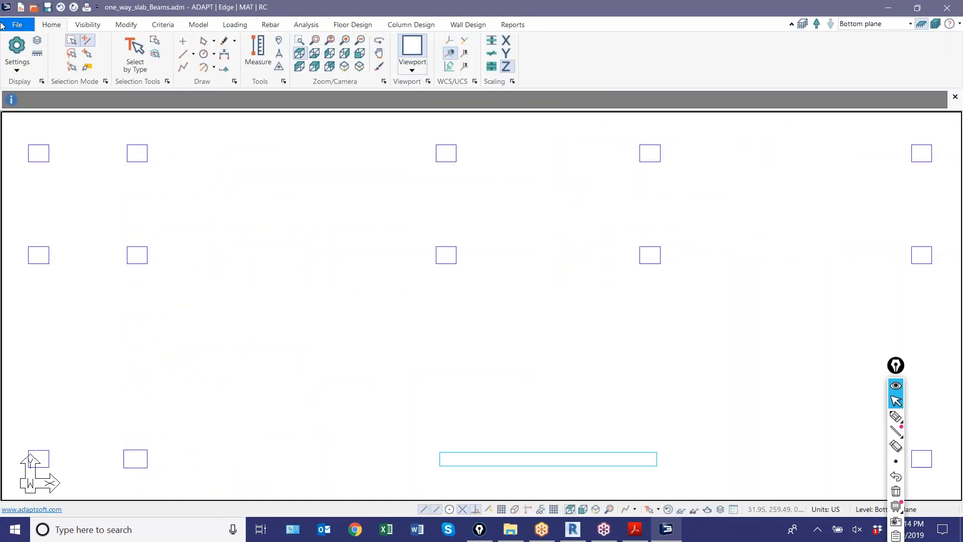
{"action": "left_click", "coordinate": [16, 25]}
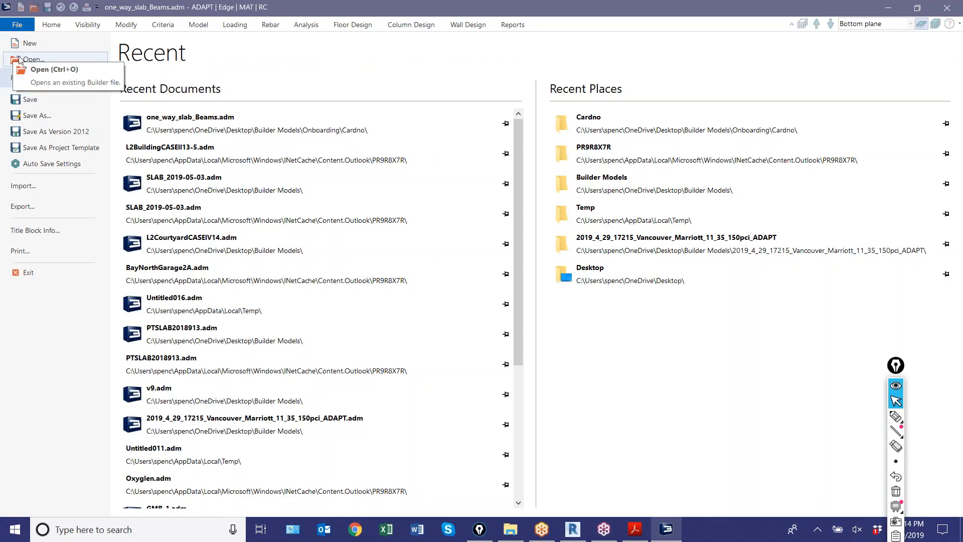
{"action": "left_click", "coordinate": [19, 60]}
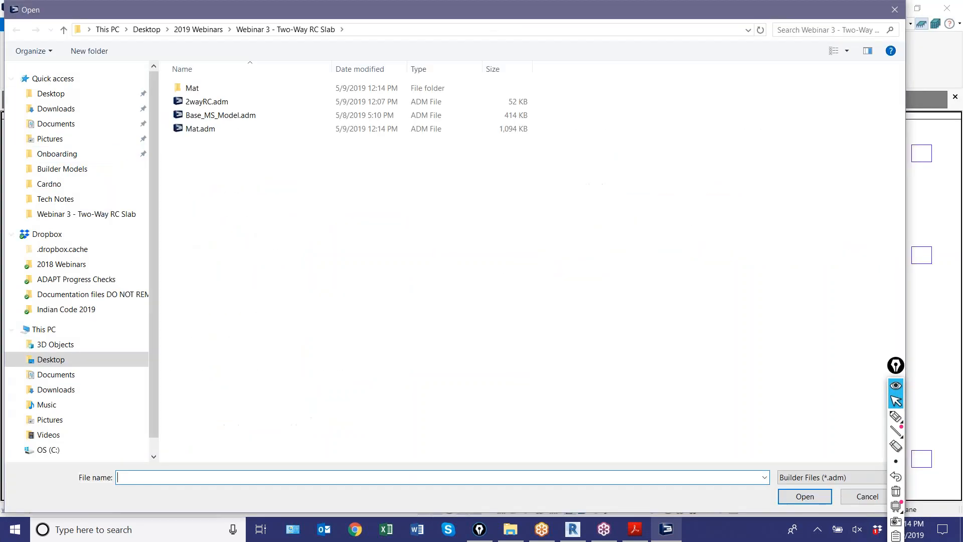
{"action": "double_click", "coordinate": [200, 129]}
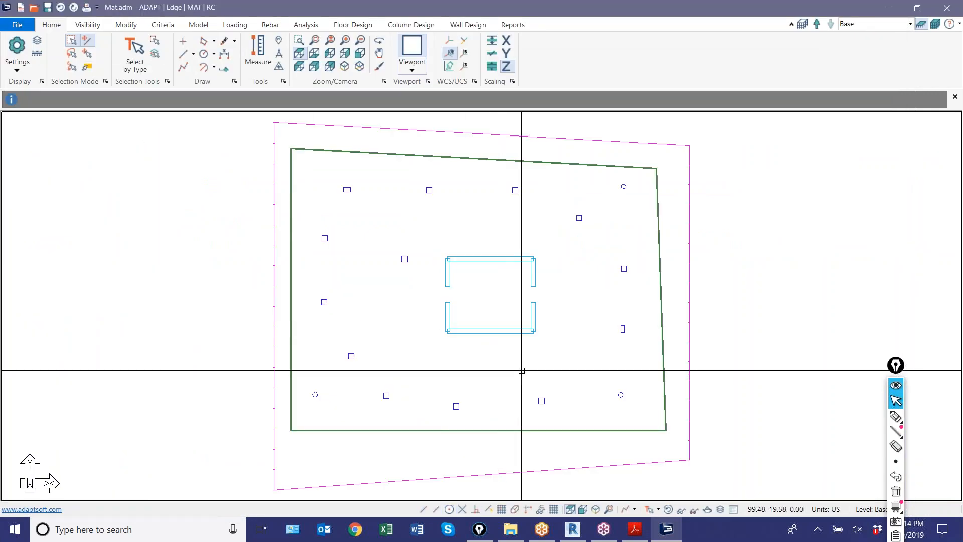
Step: Examine the model isometrically, first as the whole building and again with only the Base level mat shown
{"action": "left_click", "coordinate": [596, 509]}
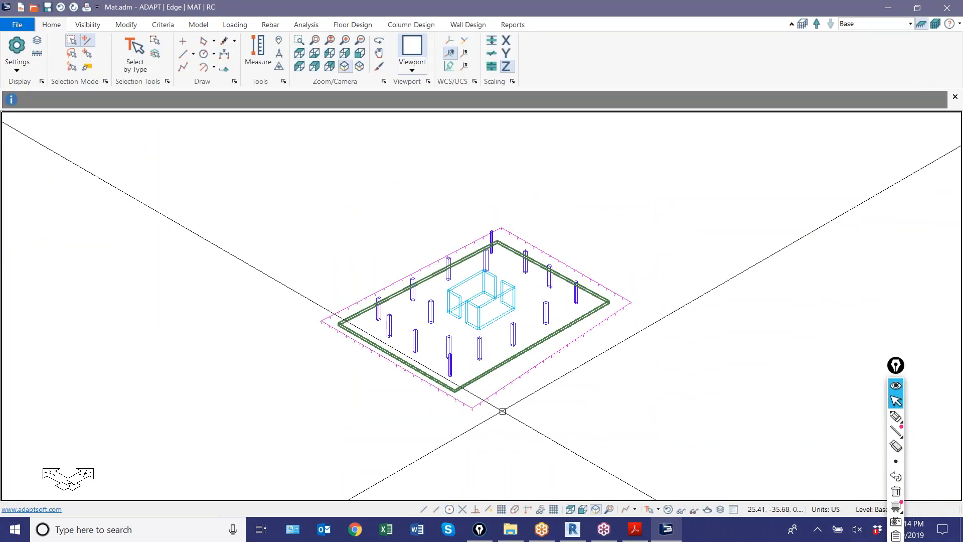
{"action": "left_click", "coordinate": [934, 24]}
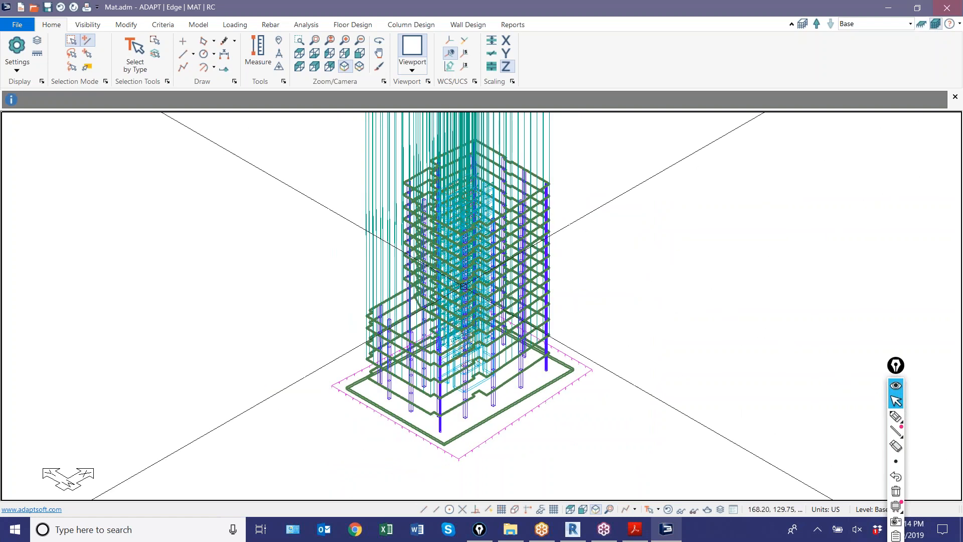
{"action": "left_click", "coordinate": [921, 24]}
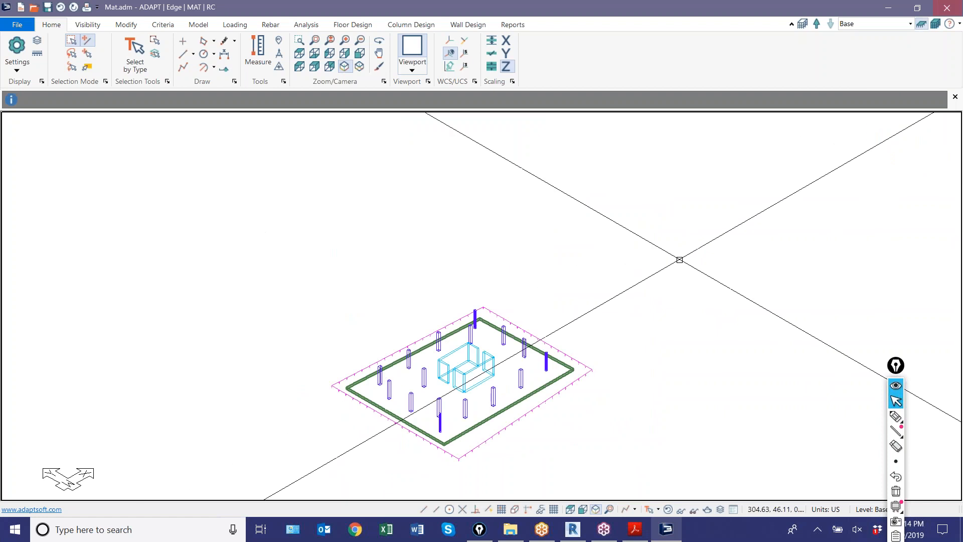
{"action": "scroll", "coordinate": [501, 325], "scroll_direction": "up", "scroll_amount": 4}
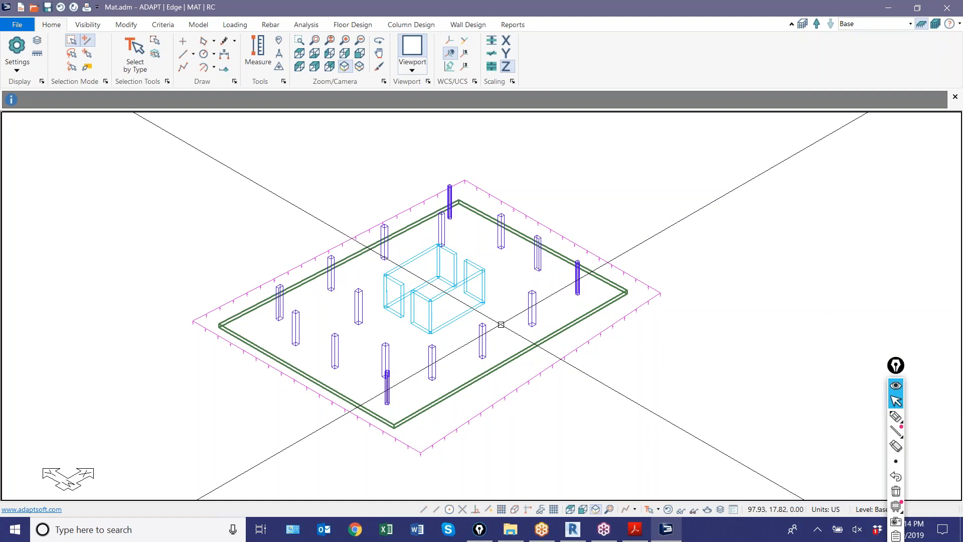
{"action": "scroll", "coordinate": [443, 325], "scroll_direction": "up", "scroll_amount": 3}
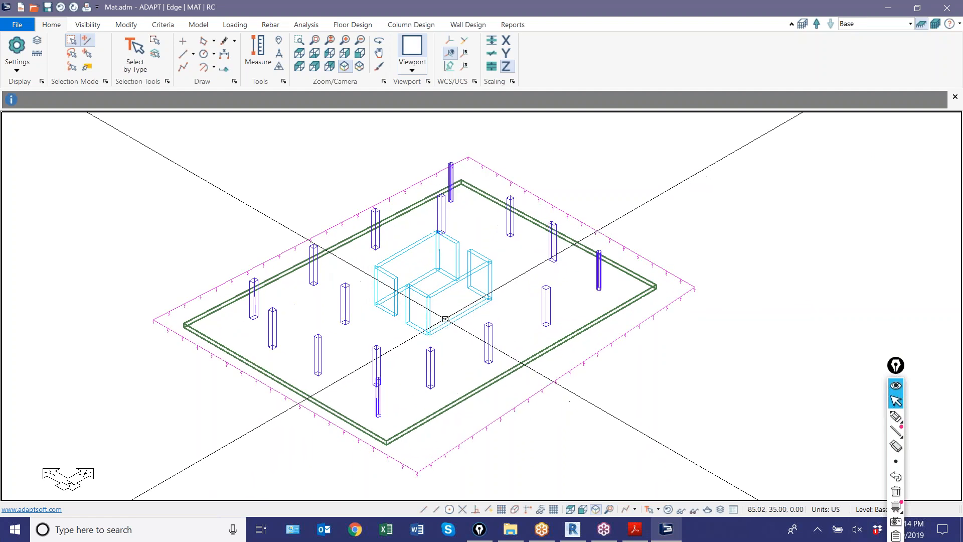
{"action": "scroll", "coordinate": [445, 319], "scroll_direction": "down", "scroll_amount": 3}
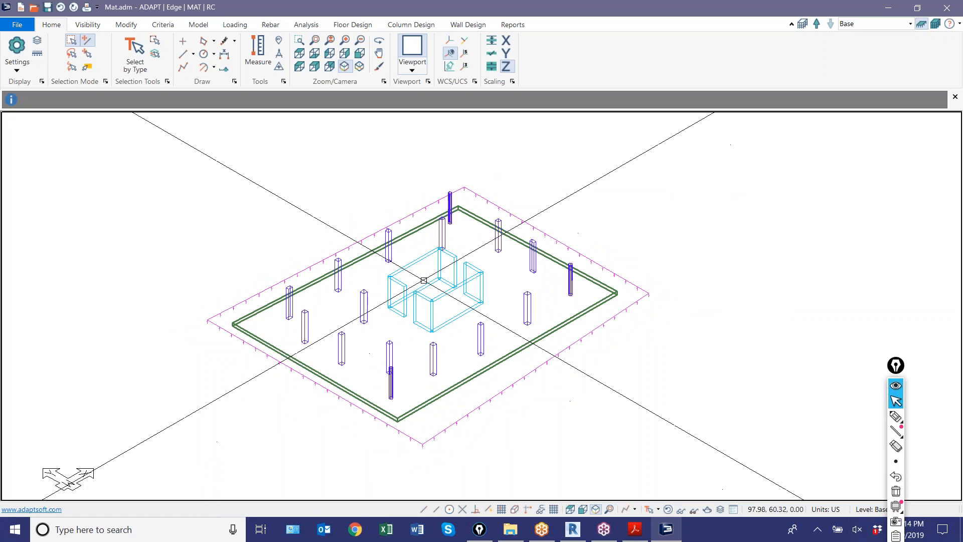
{"action": "scroll", "coordinate": [391, 312], "scroll_direction": "up", "scroll_amount": 3}
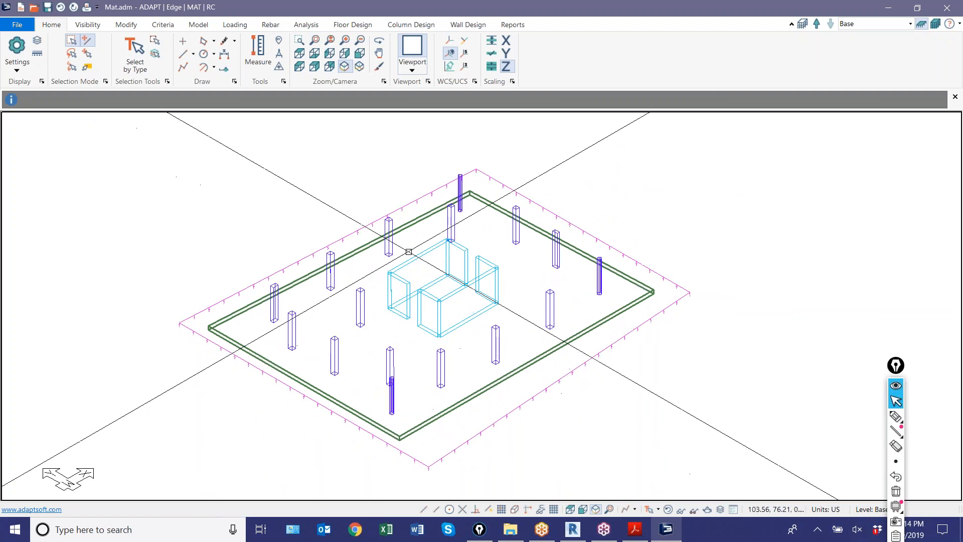
Step: Generate the finite element mesh for the Base level mat slab
{"action": "left_click", "coordinate": [304, 25]}
{"action": "left_click", "coordinate": [72, 55]}
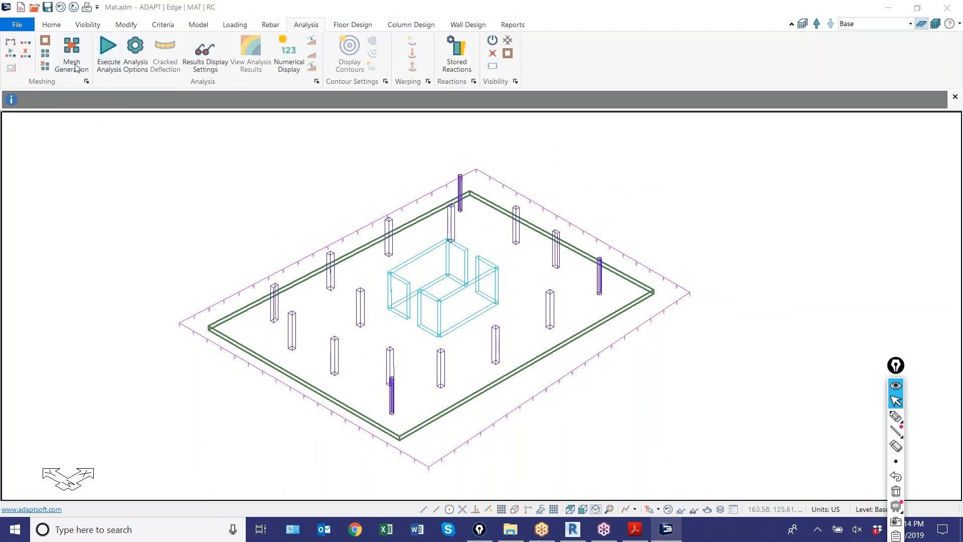
{"action": "left_click", "coordinate": [567, 341]}
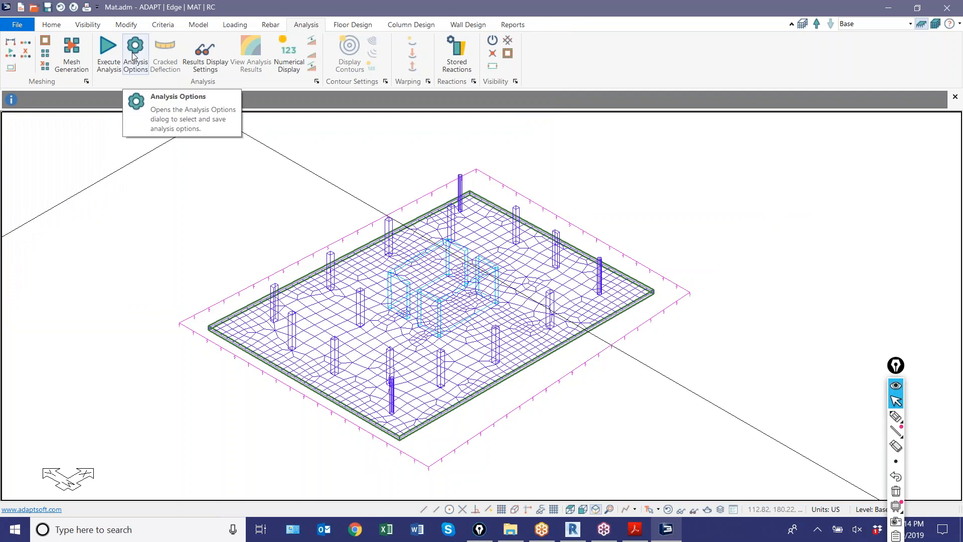
Step: Analyze the mat for all four load combinations with Uncracked stiffness and load takedown included, and save the solution
{"action": "left_click", "coordinate": [108, 50]}
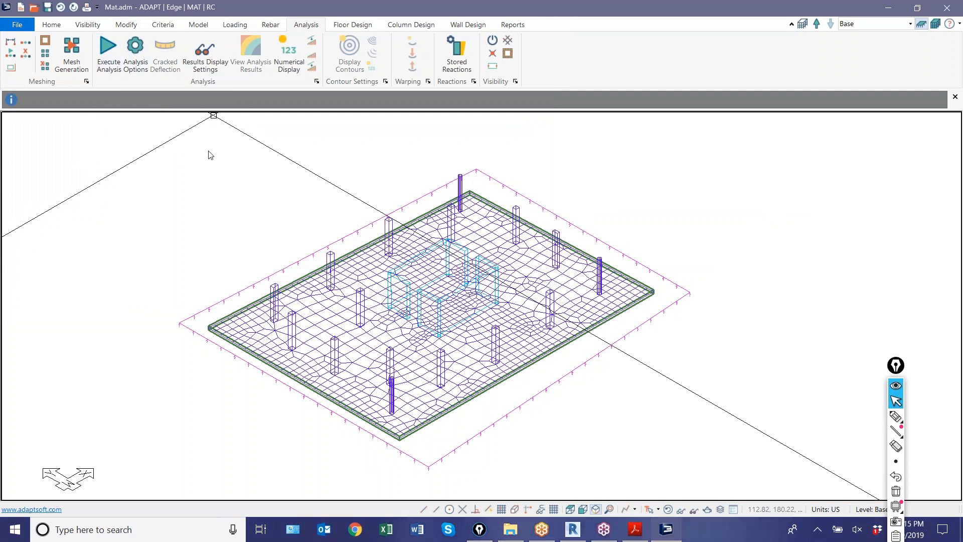
{"action": "left_click", "coordinate": [556, 133]}
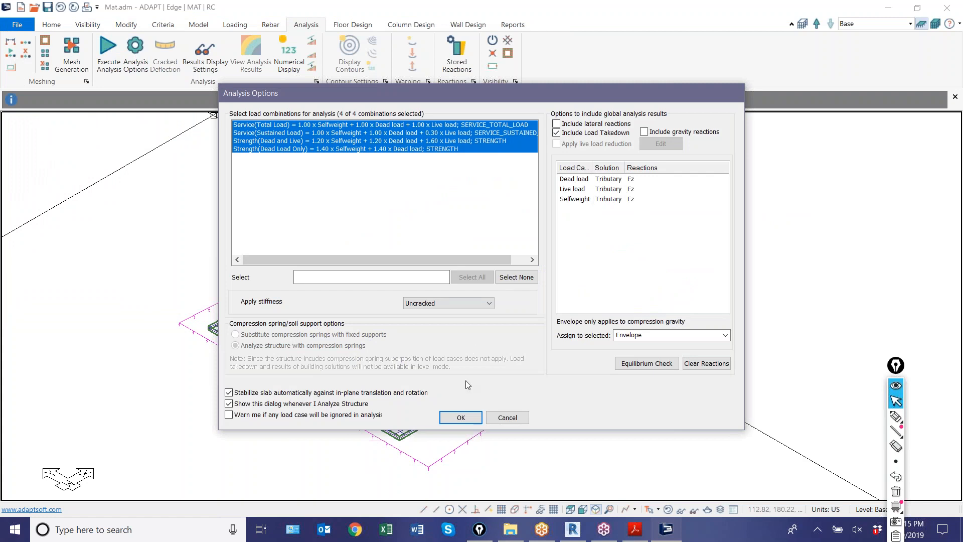
{"action": "left_click", "coordinate": [460, 418]}
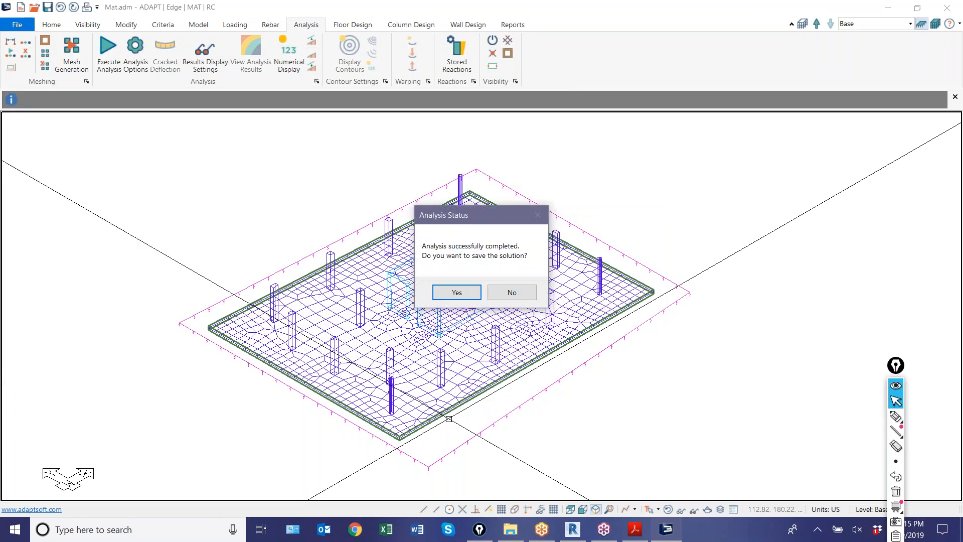
{"action": "left_click", "coordinate": [456, 292]}
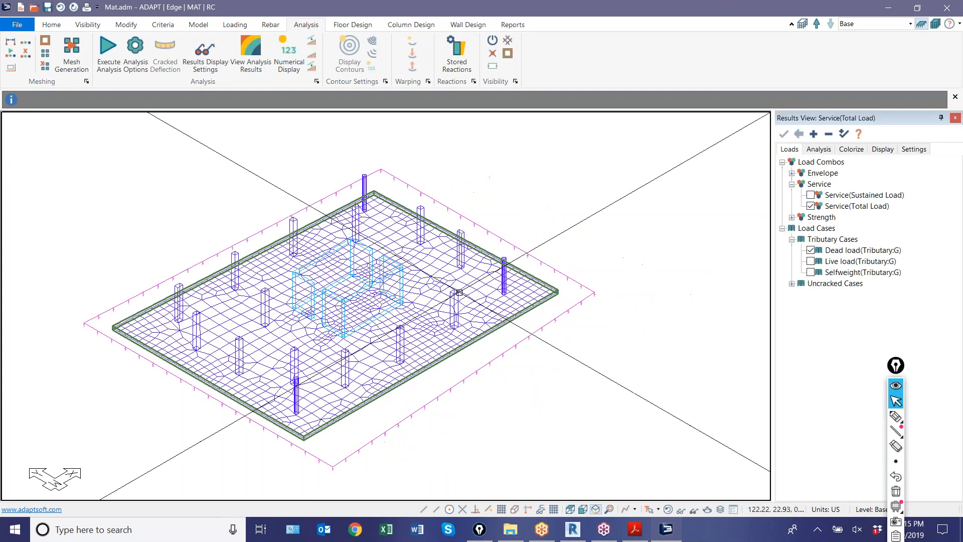
Step: Display the slab's soil pressure contour map for Service(Total Load) and examine it alone and with the whole building shown
{"action": "left_click", "coordinate": [818, 149]}
{"action": "left_click", "coordinate": [782, 162]}
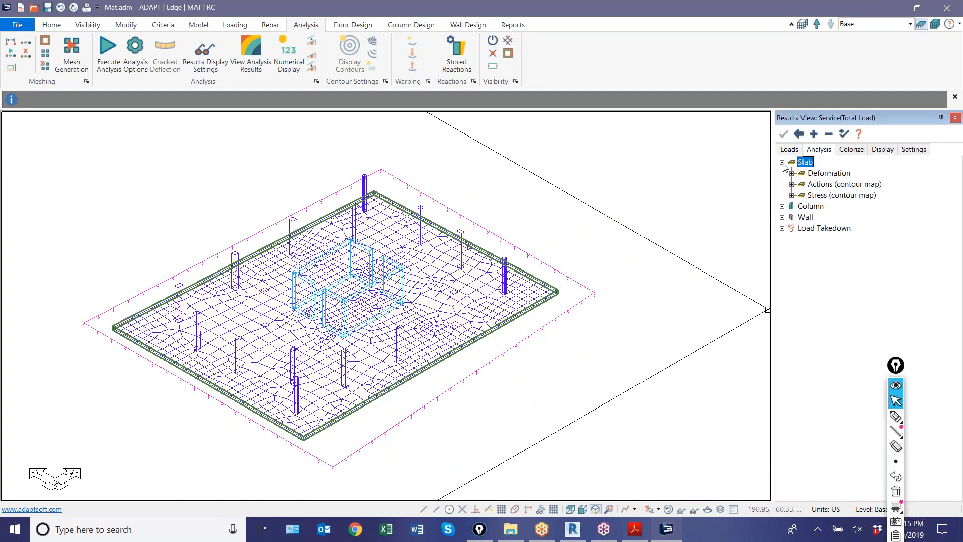
{"action": "left_click", "coordinate": [792, 195]}
{"action": "left_click", "coordinate": [810, 316]}
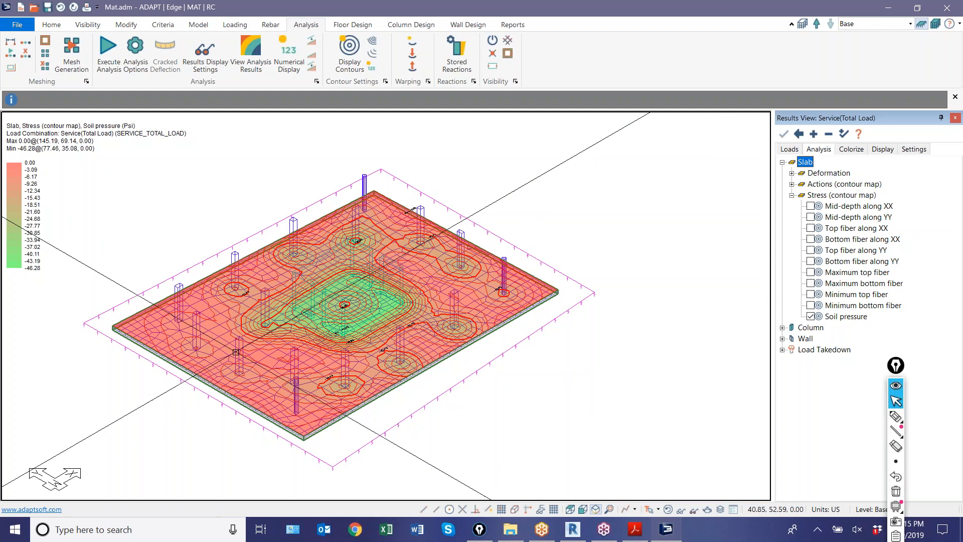
{"action": "middle_click_drag", "start_coordinate": [105, 328], "coordinate": [153, 322]}
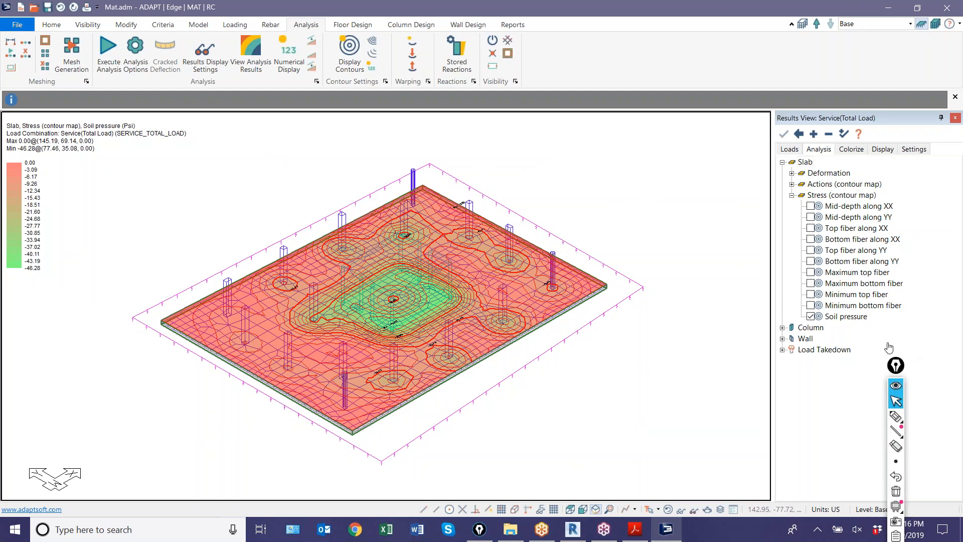
{"action": "left_click", "coordinate": [897, 366]}
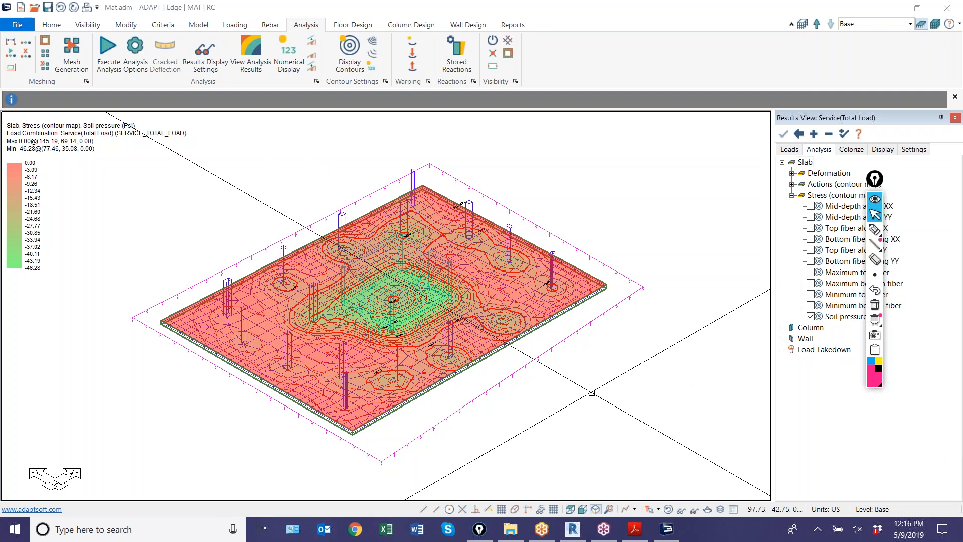
{"action": "scroll", "coordinate": [326, 287], "scroll_direction": "up", "scroll_amount": 1}
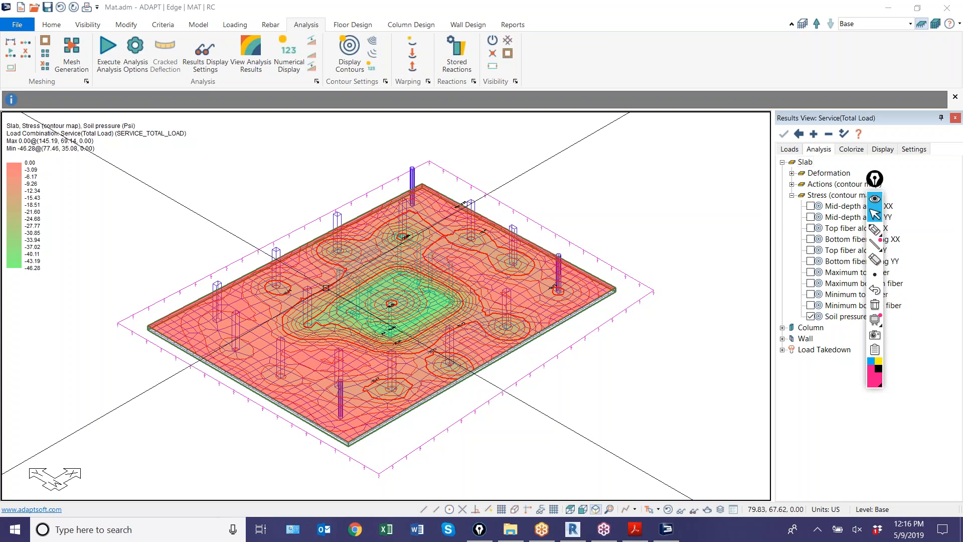
{"action": "left_click", "coordinate": [948, 8]}
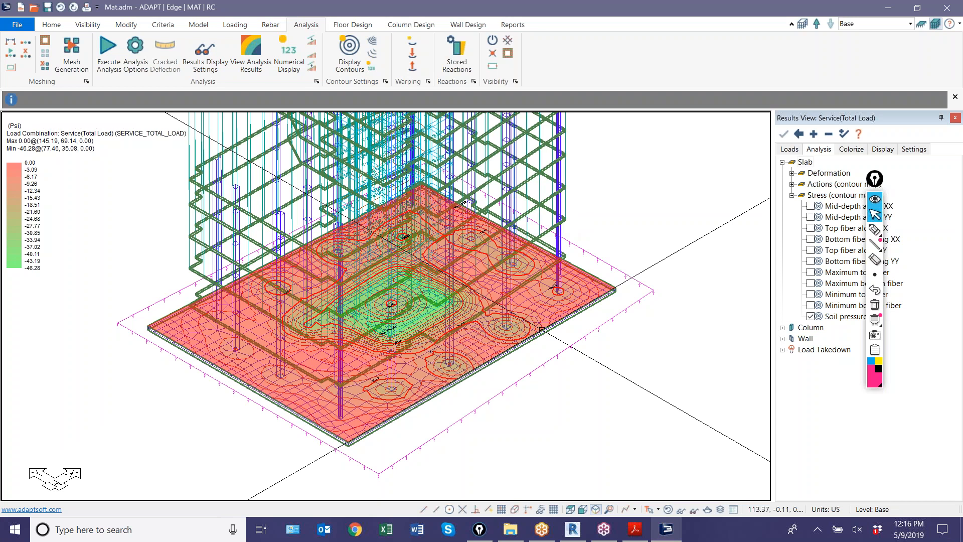
{"action": "scroll", "coordinate": [542, 330], "scroll_direction": "down", "scroll_amount": 1}
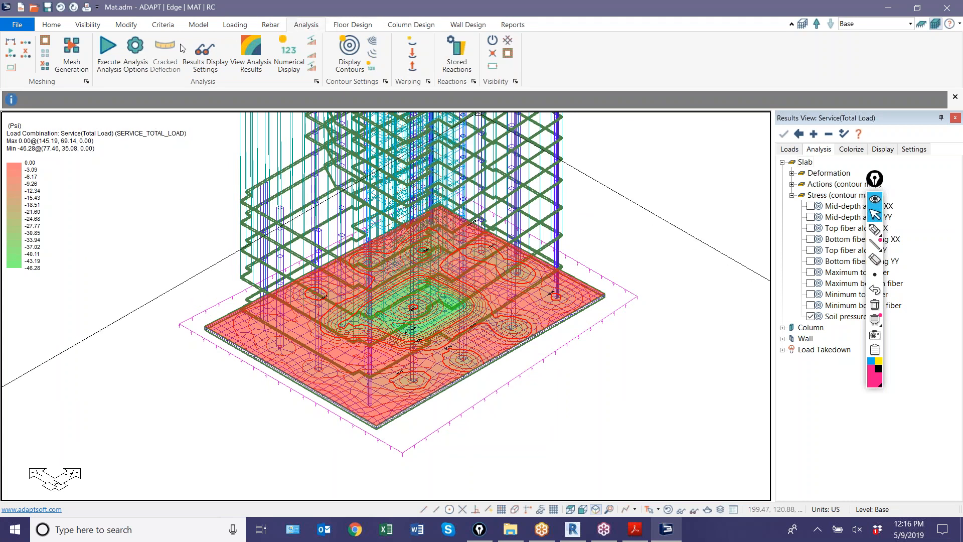
Step: Review the analysis options for the compression spring and soil supports with the whole building shown, without running the analysis
{"action": "left_click", "coordinate": [108, 53]}
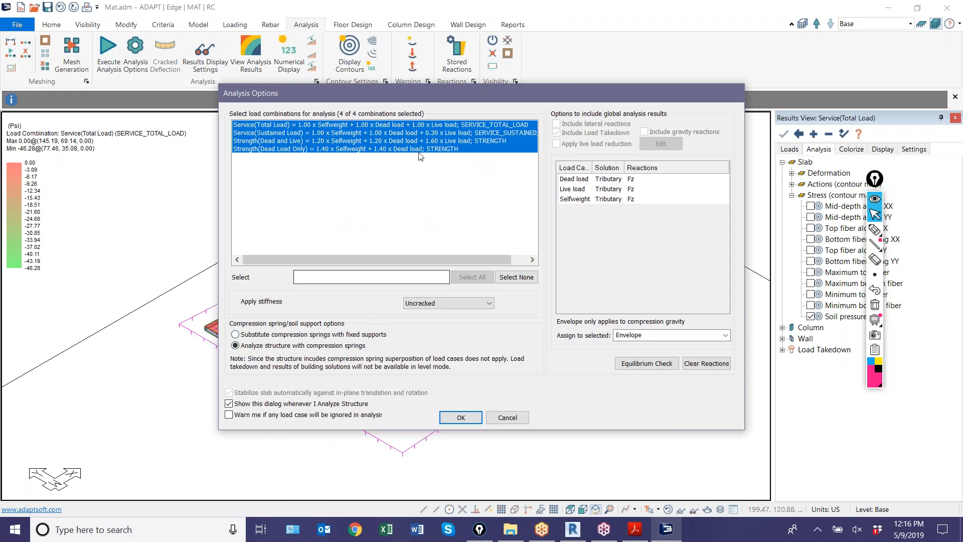
{"action": "left_click_drag", "start_coordinate": [432, 96], "coordinate": [626, 37]}
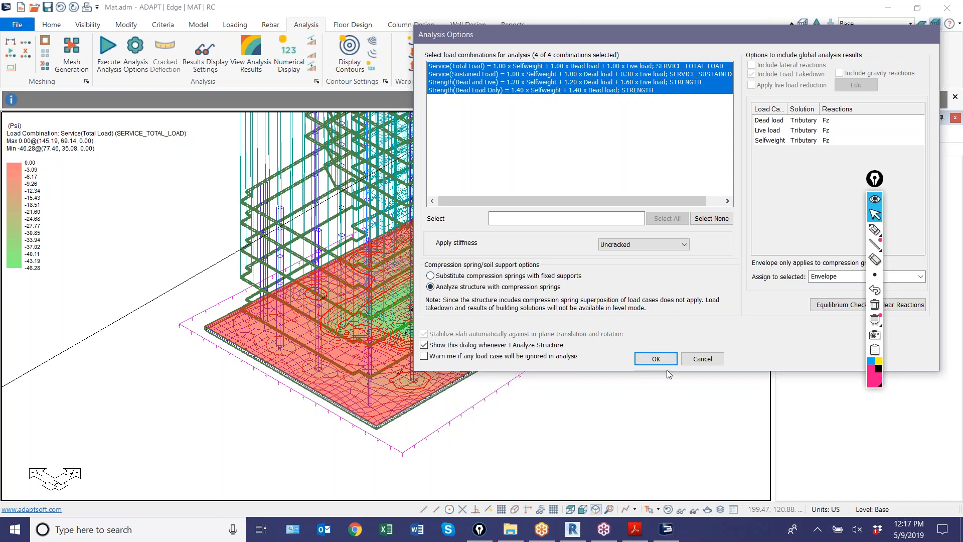
{"action": "left_click", "coordinate": [700, 359]}
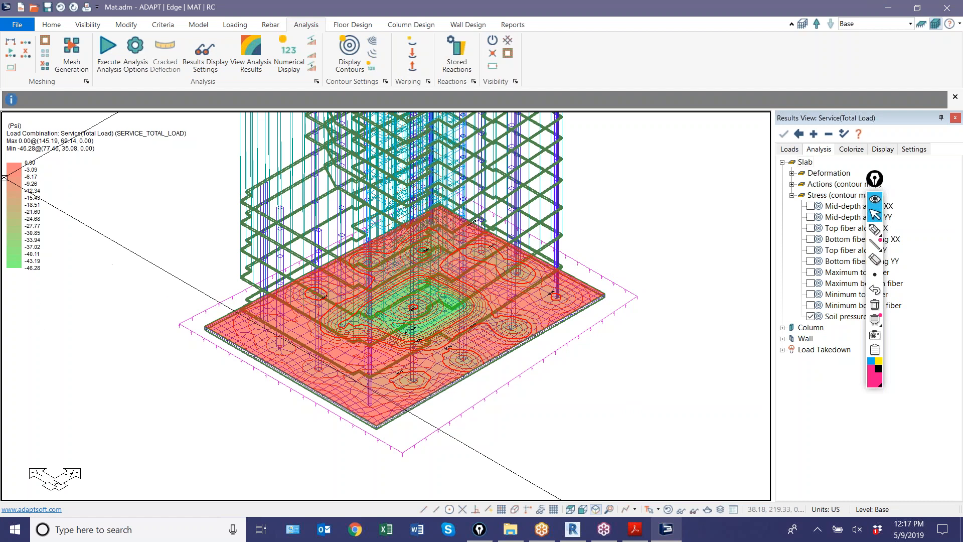
Step: Close Mat.adm without saving the changes and relaunch ADAPT-Builder 2018
{"action": "left_click", "coordinate": [947, 8]}
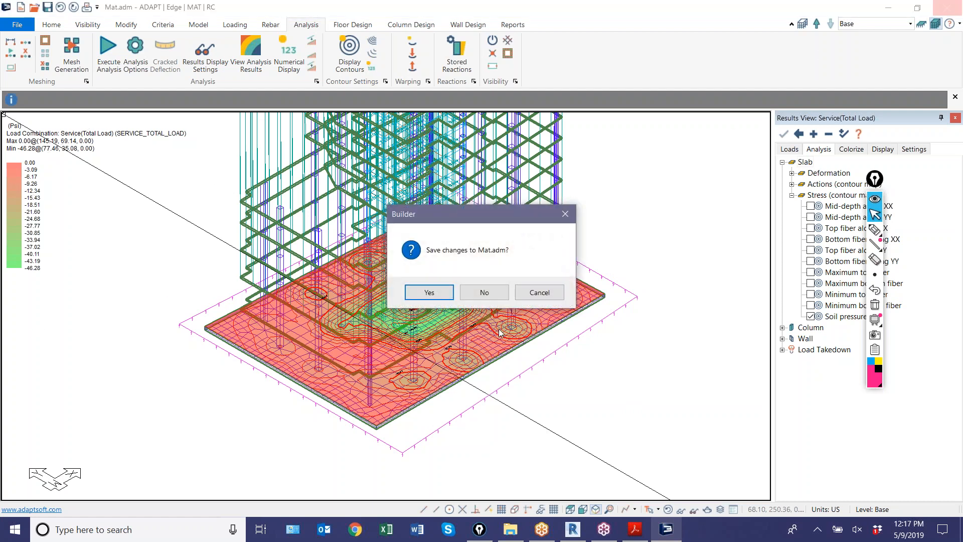
{"action": "left_click", "coordinate": [483, 297]}
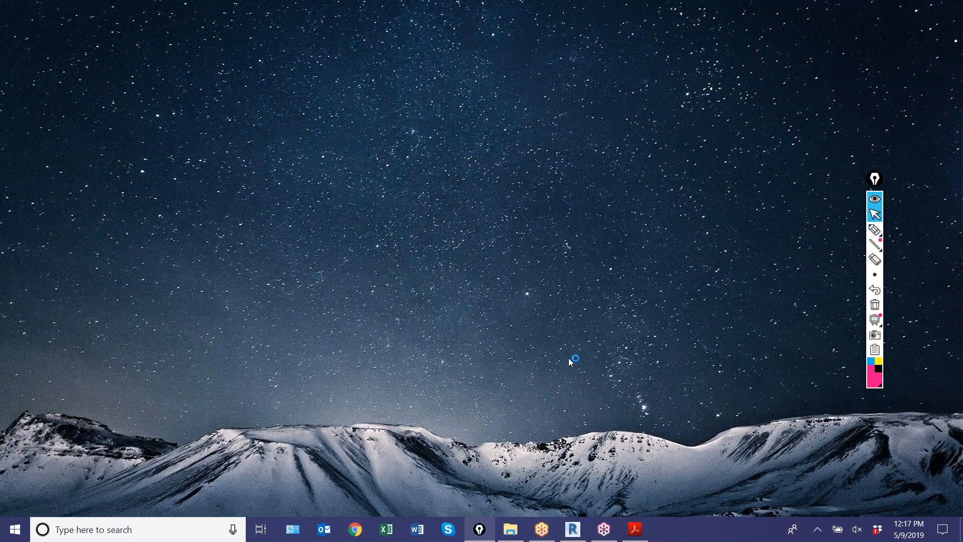
{"action": "left_click", "coordinate": [153, 528]}
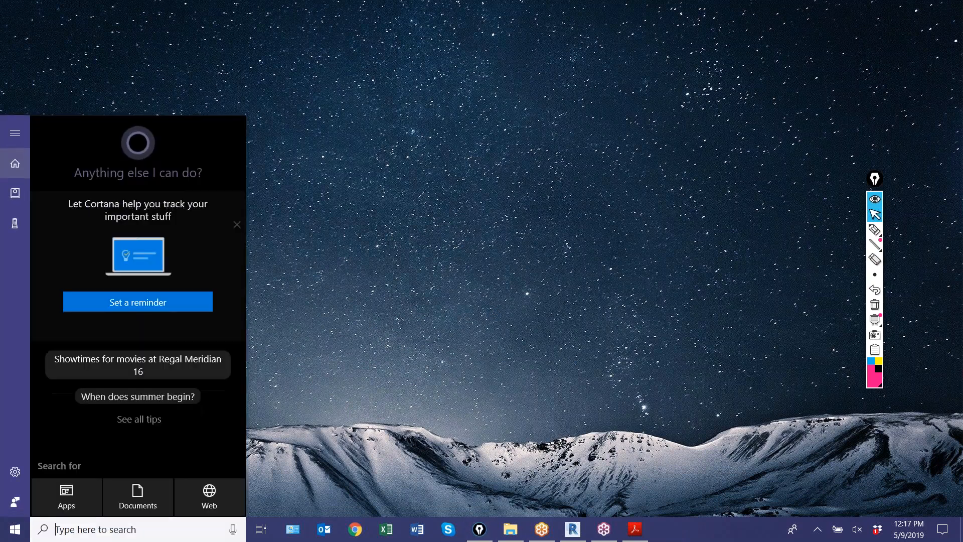
{"action": "type", "text": "Buider"}
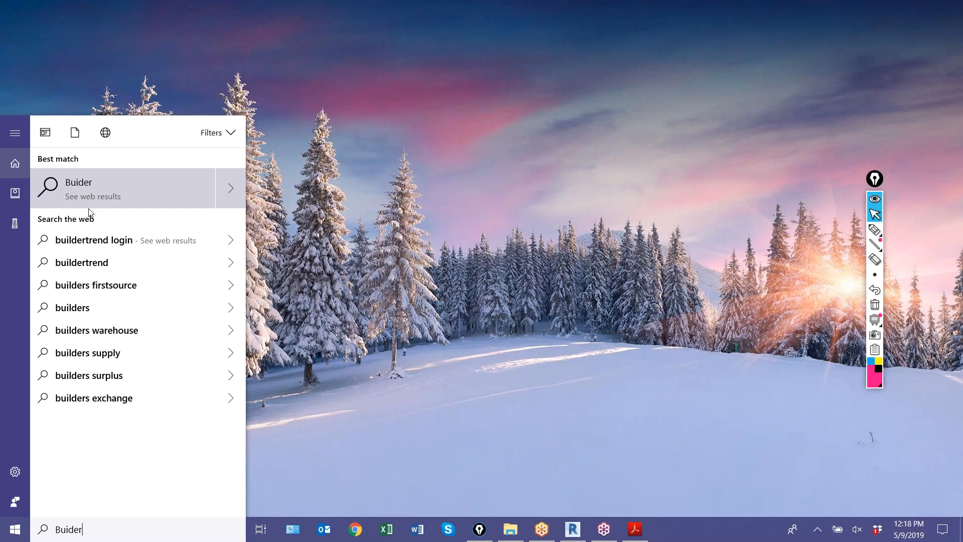
{"action": "left_click_drag", "start_coordinate": [115, 532], "coordinate": [8, 536]}
{"action": "type", "text": "ADAPT"}
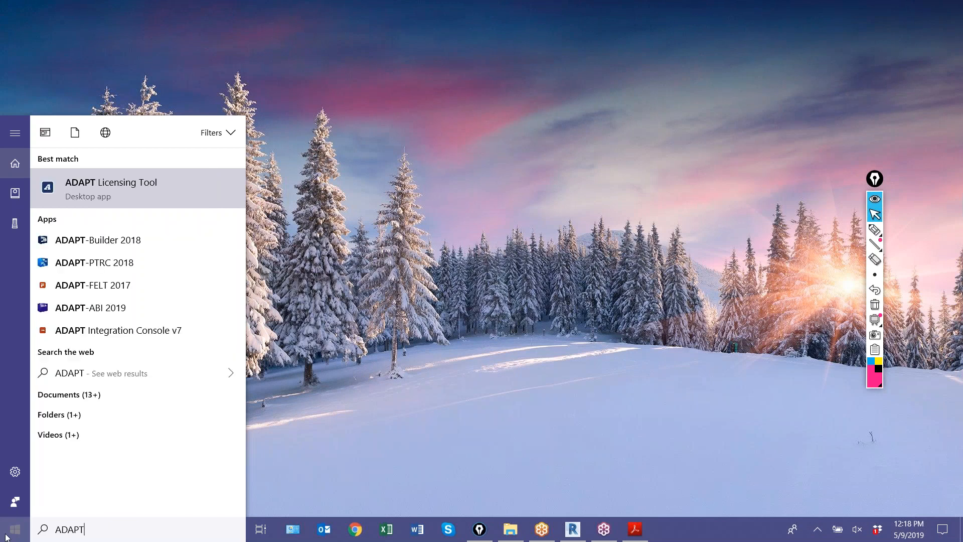
{"action": "type", "text": "-BUilder 201"}
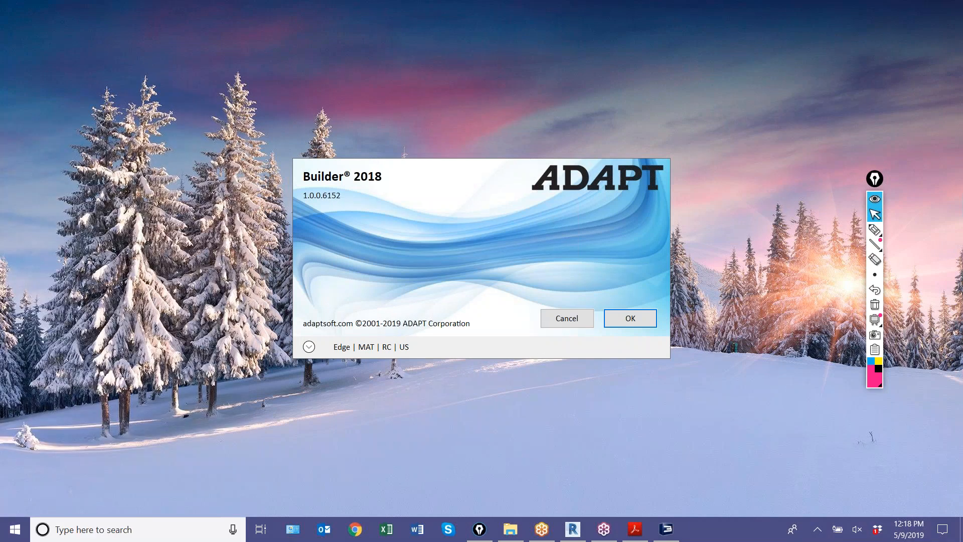
Step: Start a new model with the Edge and Floor Pro programs in RC mode and US units
{"action": "left_click", "coordinate": [309, 347]}
{"action": "left_click", "coordinate": [401, 386]}
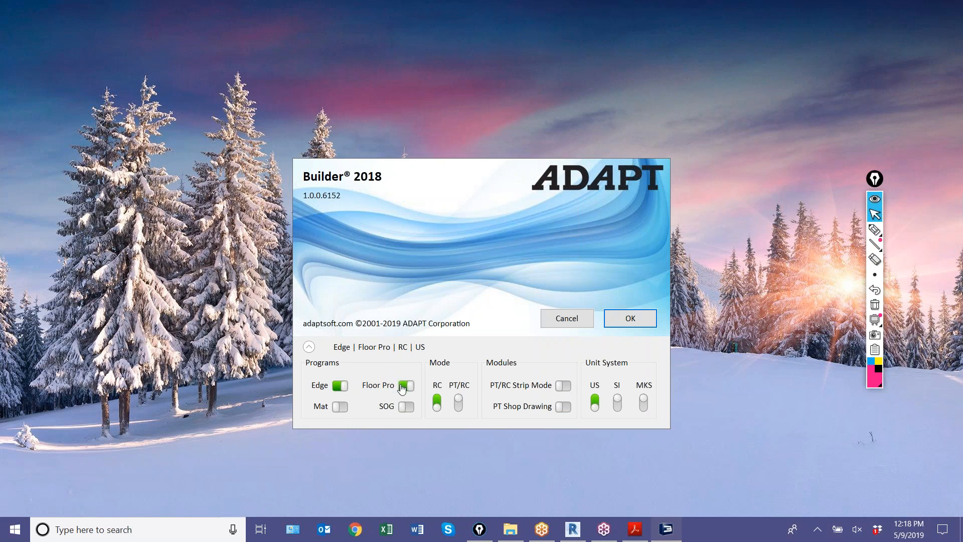
{"action": "left_click", "coordinate": [624, 319]}
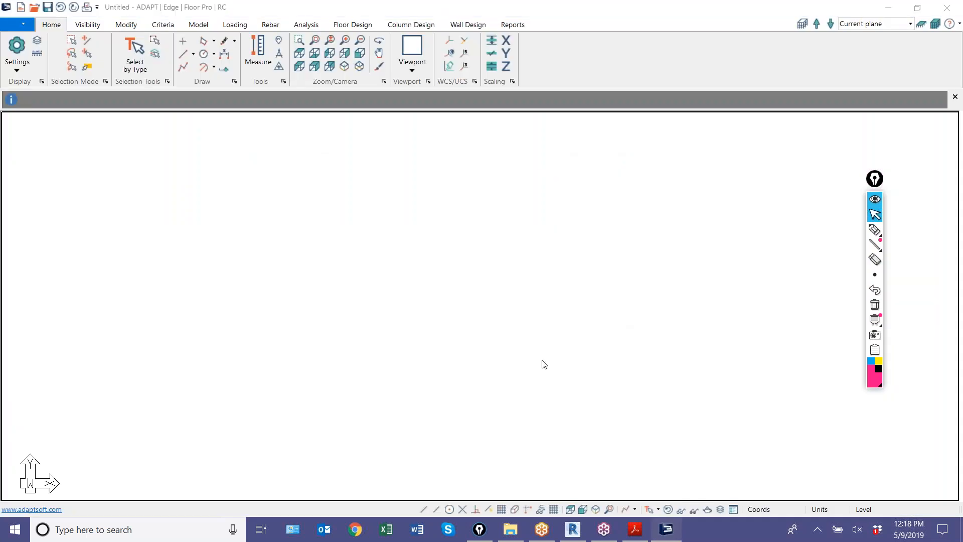
Step: Import Workshop_Typ_Tower_Level.dwg from the Webinar 3 - Two-Way RC Slab folder with calibration of imported objects enabled, assigned to CAD Group 1
{"action": "left_click", "coordinate": [7, 27]}
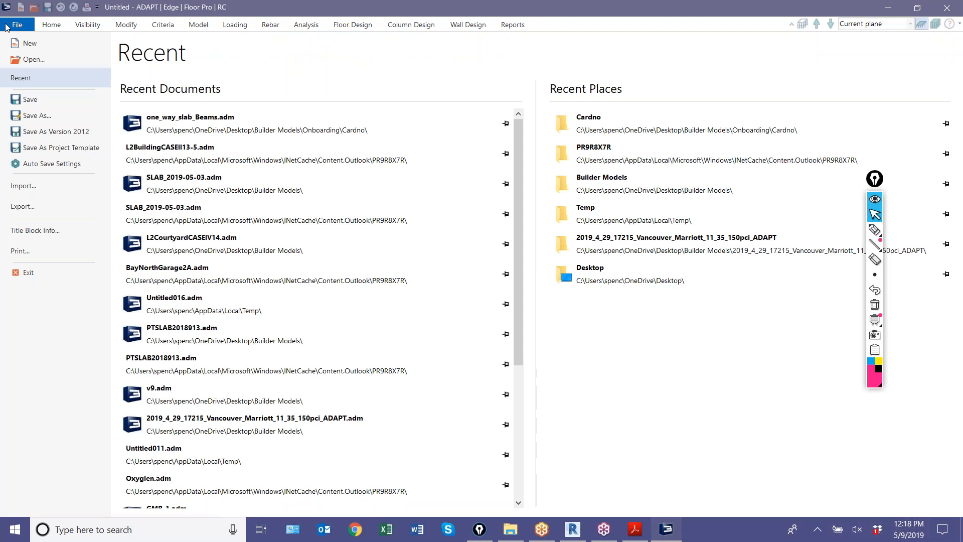
{"action": "left_click", "coordinate": [21, 188]}
{"action": "left_click", "coordinate": [186, 269]}
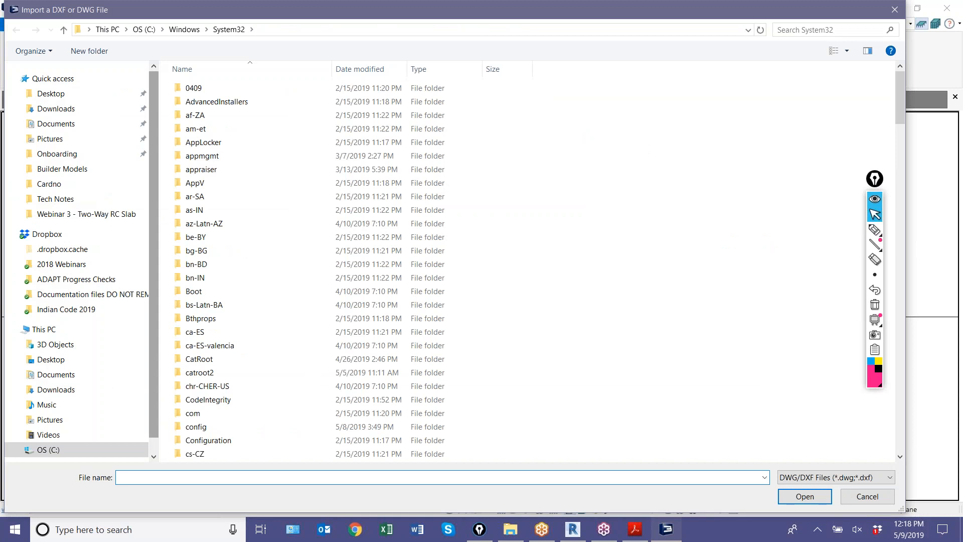
{"action": "left_click", "coordinate": [113, 216]}
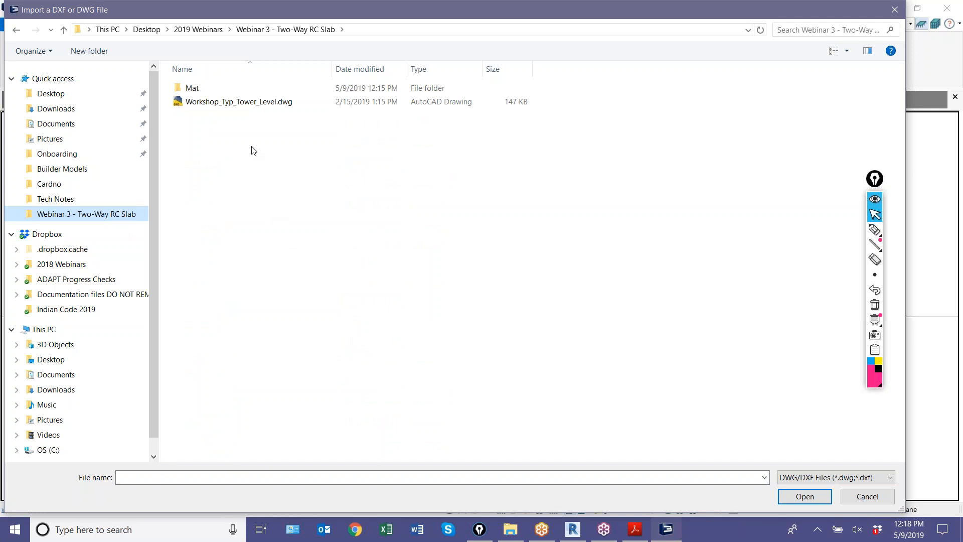
{"action": "double_click", "coordinate": [206, 103]}
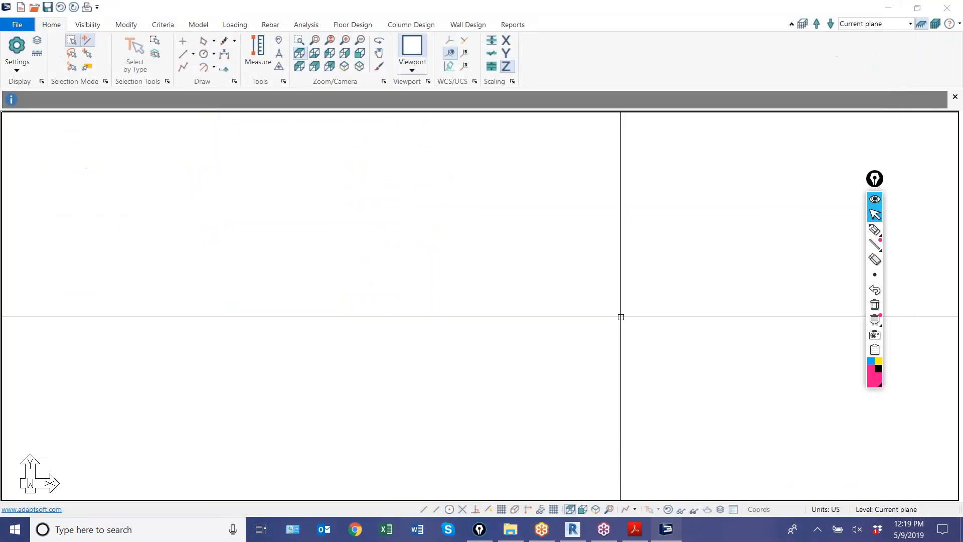
{"action": "left_click", "coordinate": [374, 240]}
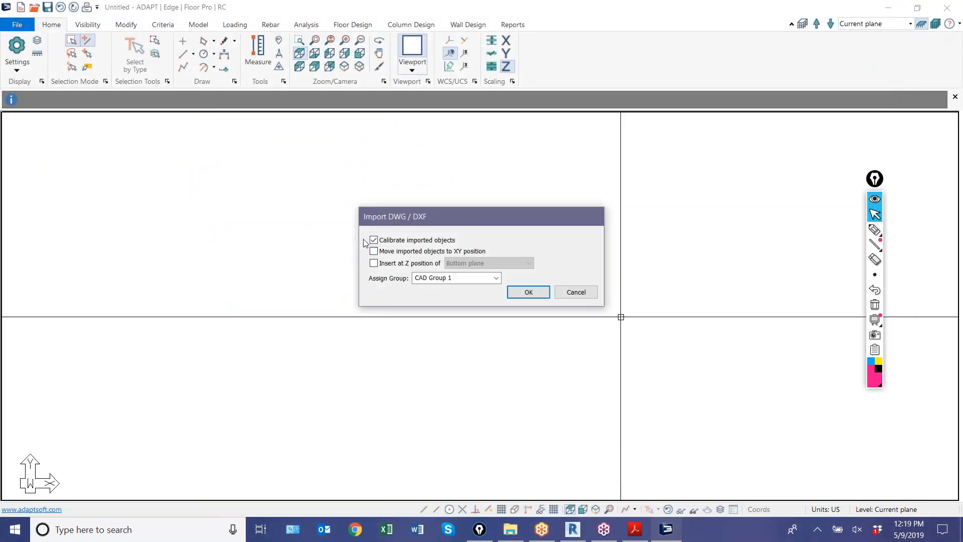
{"action": "left_click", "coordinate": [528, 292]}
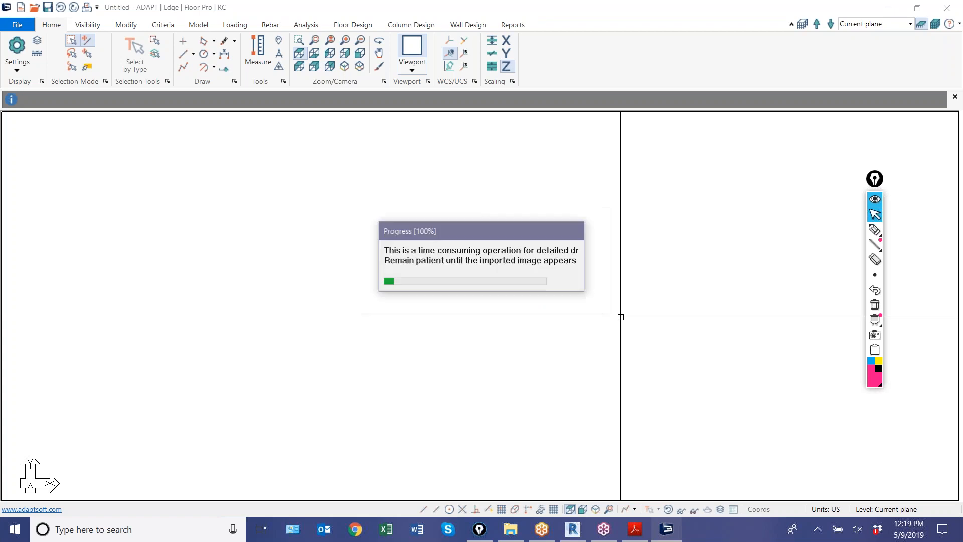
Step: Calibrate the imported drawing by picking both ends of the 20'-0" dimension line and setting the correct distance to 20 ft
{"action": "scroll", "coordinate": [379, 268], "scroll_direction": "up", "scroll_amount": 4}
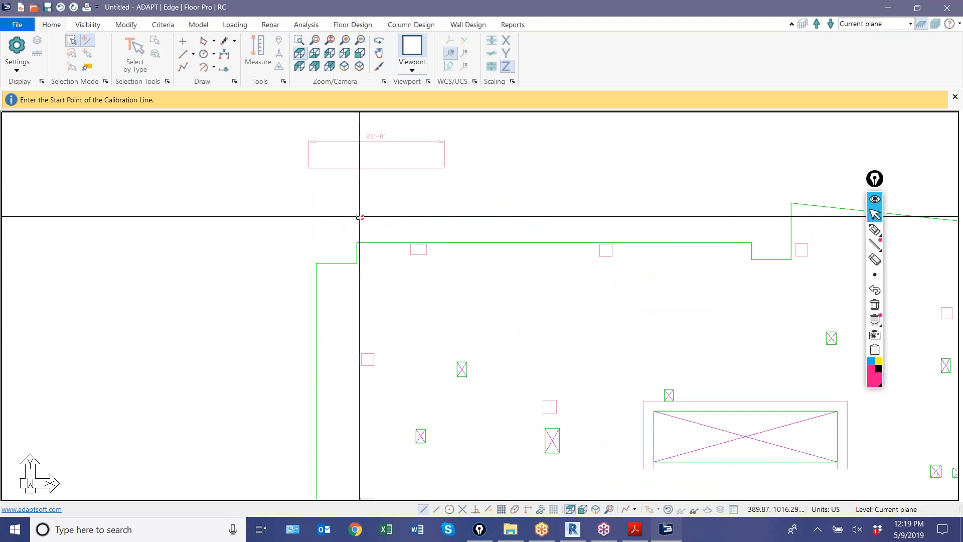
{"action": "left_click", "coordinate": [309, 169]}
{"action": "left_click", "coordinate": [443, 168]}
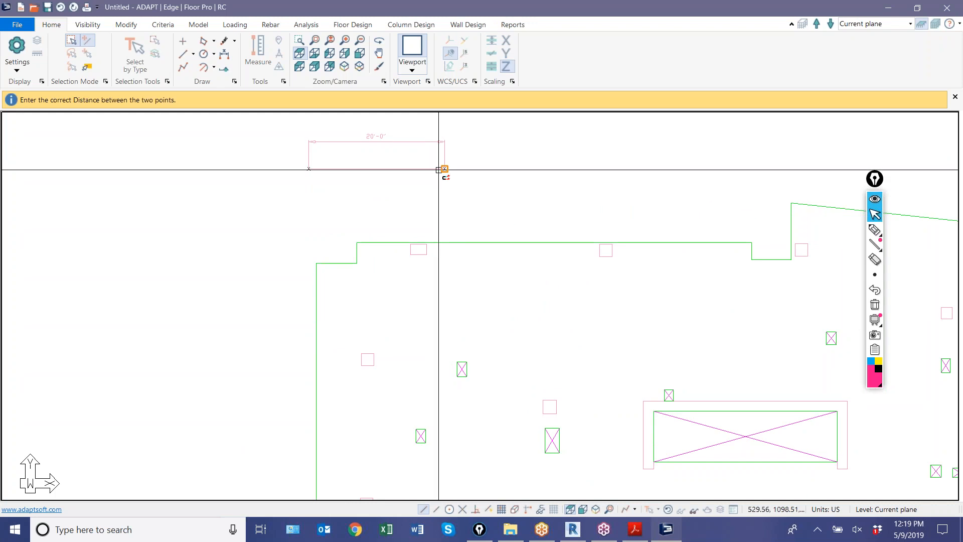
{"action": "left_click", "coordinate": [209, 105]}
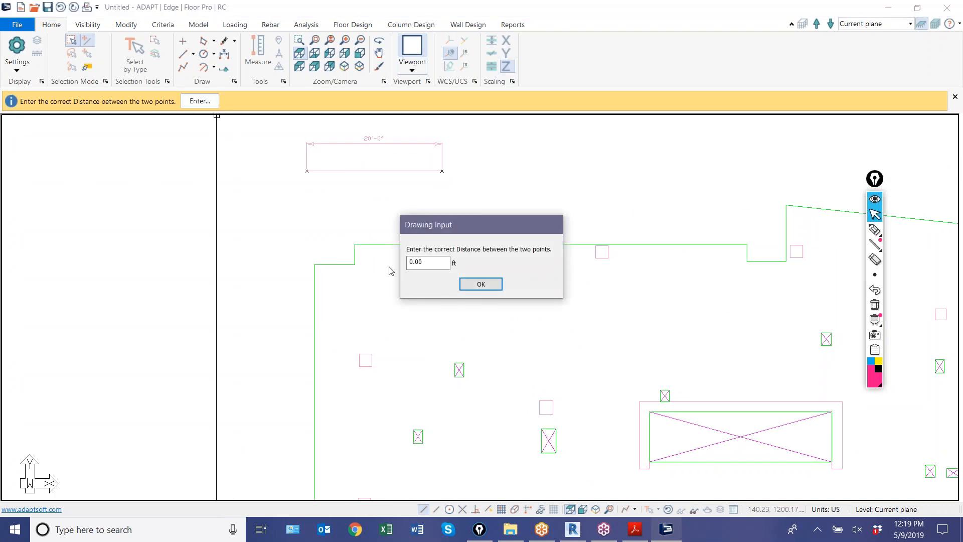
{"action": "left_click_drag", "start_coordinate": [428, 261], "coordinate": [277, 252]}
{"action": "type", "text": "20"}
{"action": "left_click", "coordinate": [470, 284]}
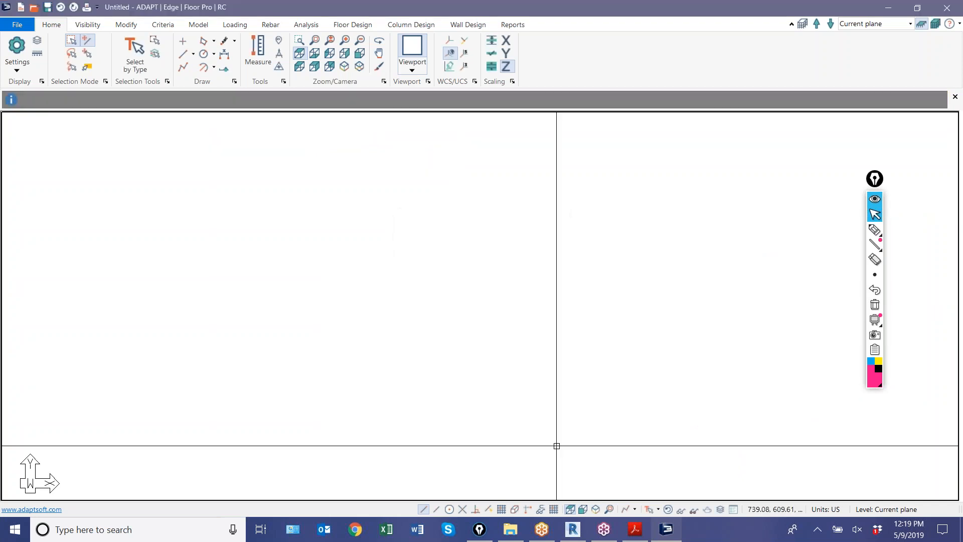
Step: Examine the imported drawing in plan and its height against the reference planes in elevation, close Revit, and return to the plan view
{"action": "middle_click_drag", "start_coordinate": [566, 416], "coordinate": [443, 409]}
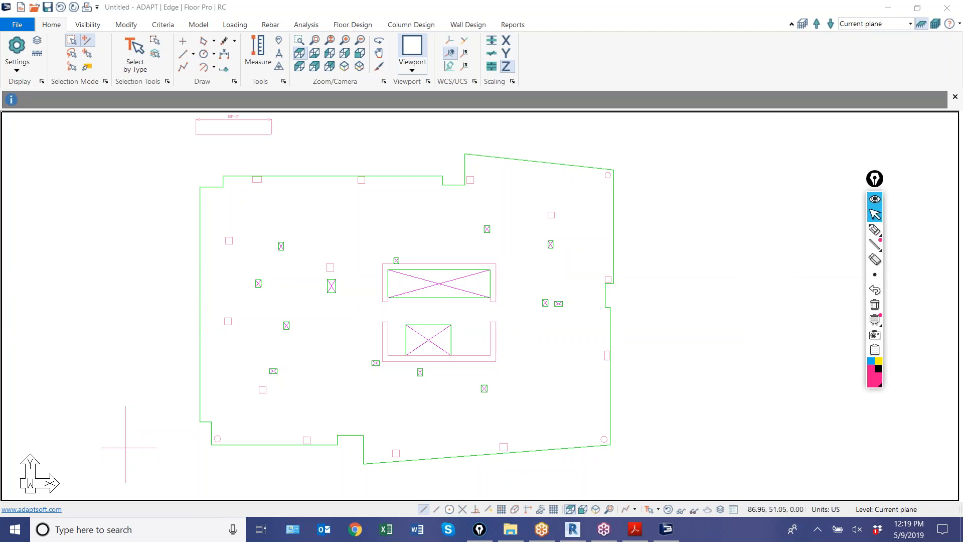
{"action": "scroll", "coordinate": [259, 295], "scroll_direction": "up", "scroll_amount": 1}
{"action": "middle_click_drag", "start_coordinate": [259, 295], "coordinate": [343, 304]}
{"action": "scroll", "coordinate": [369, 243], "scroll_direction": "down", "scroll_amount": 2}
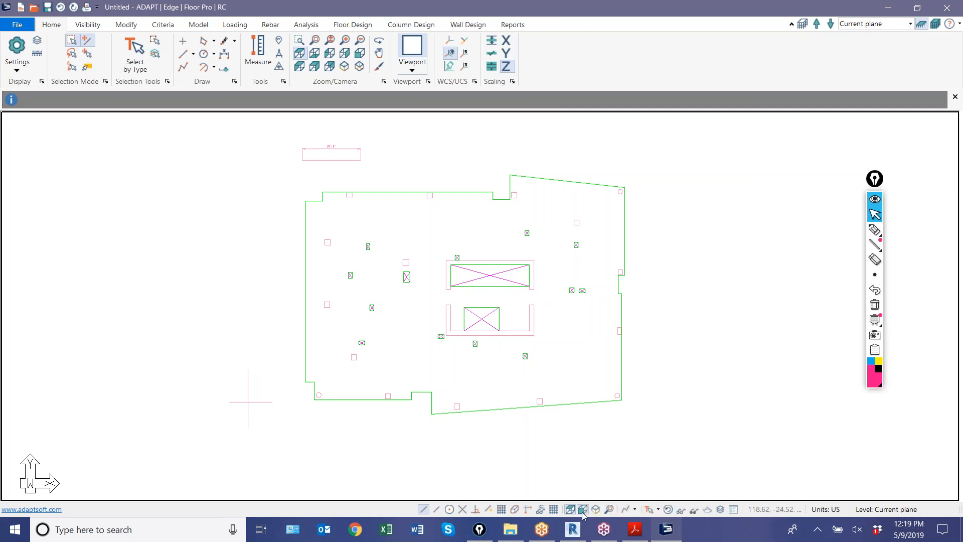
{"action": "left_click", "coordinate": [583, 510]}
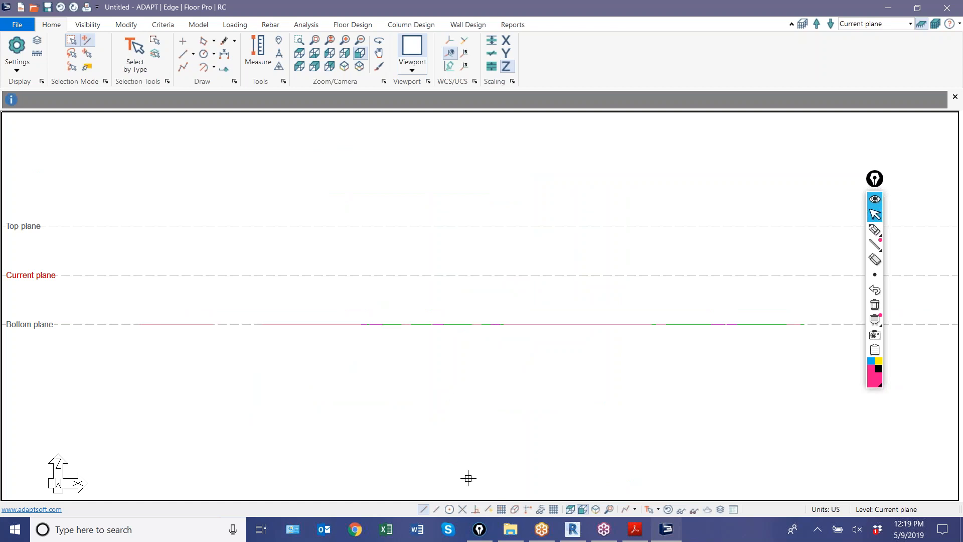
{"action": "mouse_move", "coordinate": [571, 515]}
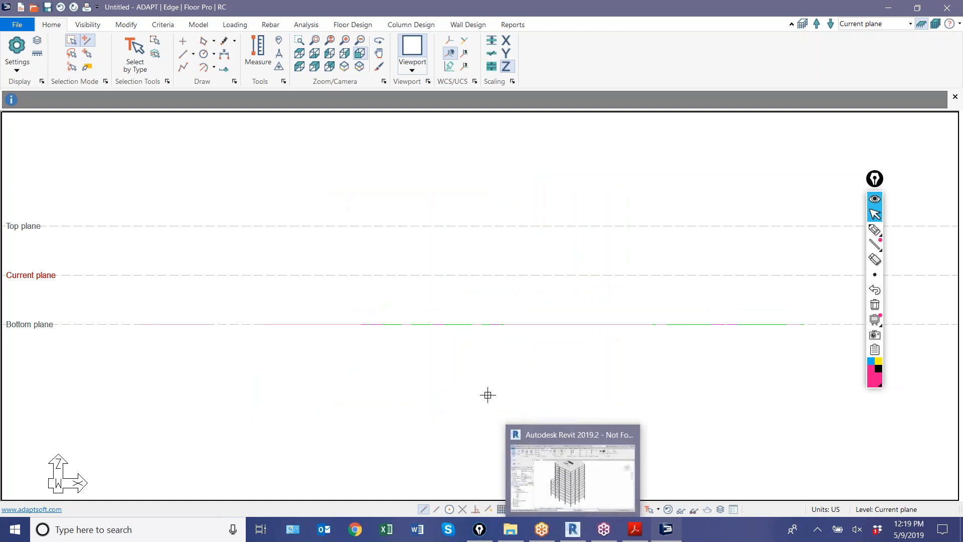
{"action": "left_click", "coordinate": [582, 529]}
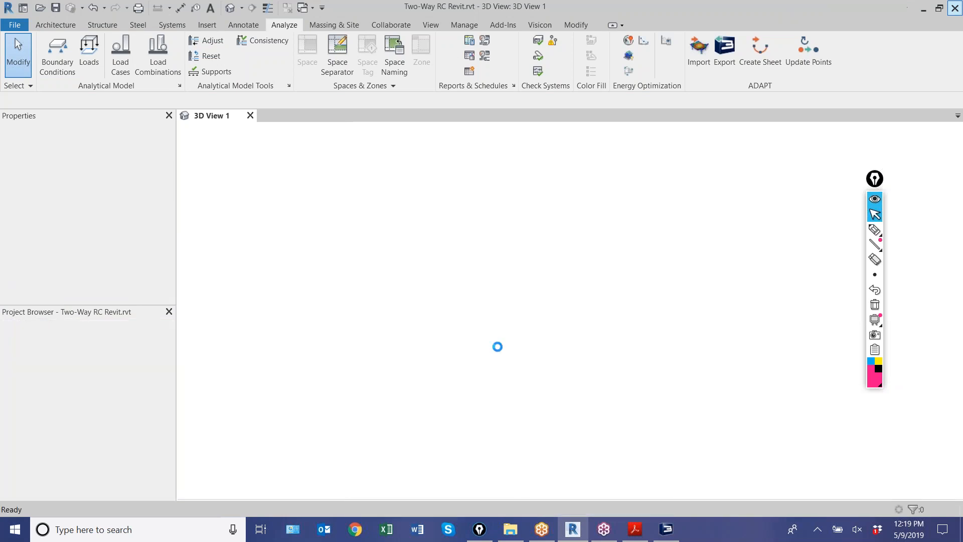
{"action": "left_click", "coordinate": [635, 530]}
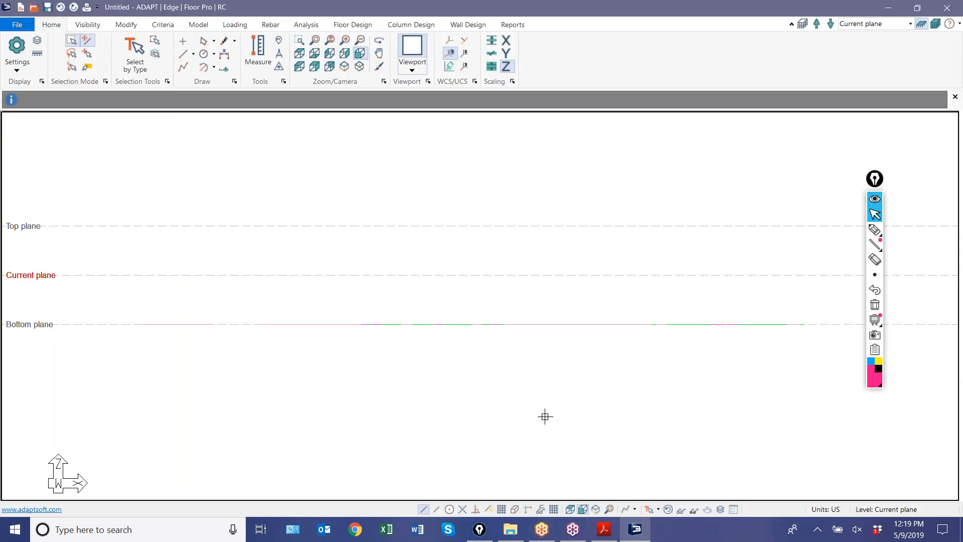
{"action": "left_click", "coordinate": [570, 509]}
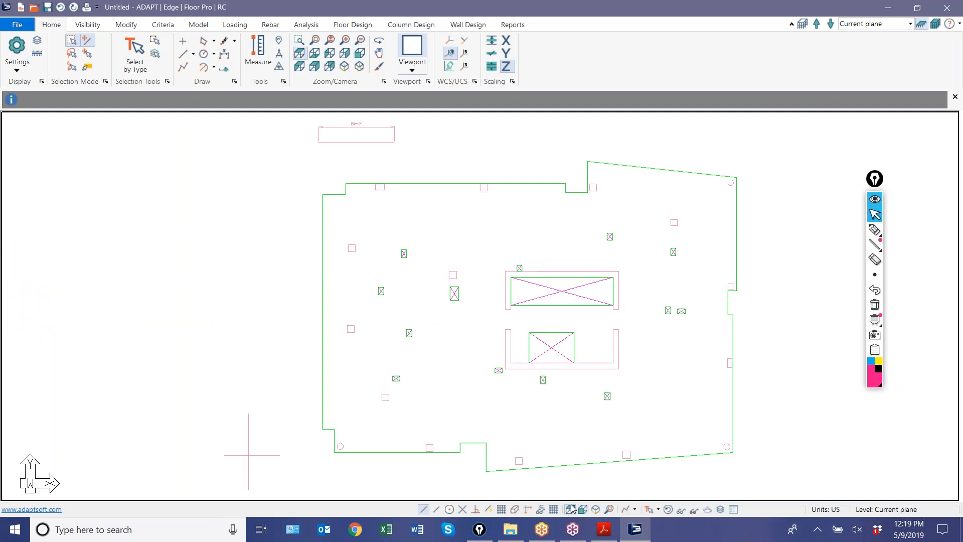
Step: Transform the imported outer floor outline into a slab region
{"action": "left_click", "coordinate": [207, 24]}
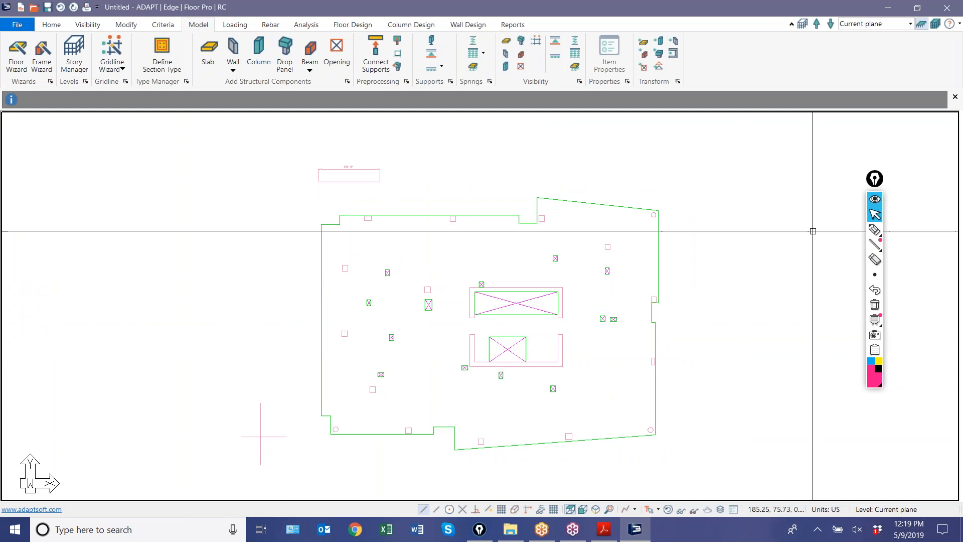
{"action": "left_click", "coordinate": [873, 231]}
{"action": "mouse_move", "coordinate": [629, 19]}
{"action": "left_mouse_down"}
{"action": "mouse_move", "coordinate": [626, 65]}
{"action": "mouse_move", "coordinate": [652, 93]}
{"action": "mouse_move", "coordinate": [702, 57]}
{"action": "mouse_move", "coordinate": [650, 25]}
{"action": "mouse_move", "coordinate": [636, 28]}
{"action": "left_mouse_up"}
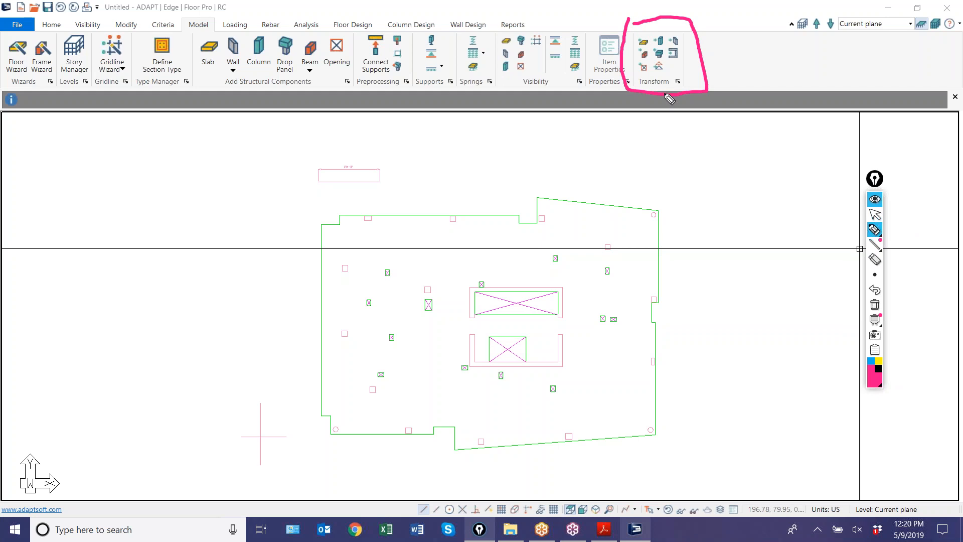
{"action": "left_click", "coordinate": [875, 214]}
{"action": "left_click", "coordinate": [602, 204]}
Step: Transform the two U-shaped core outlines at the middle of the slab into walls
{"action": "left_click", "coordinate": [563, 296]}
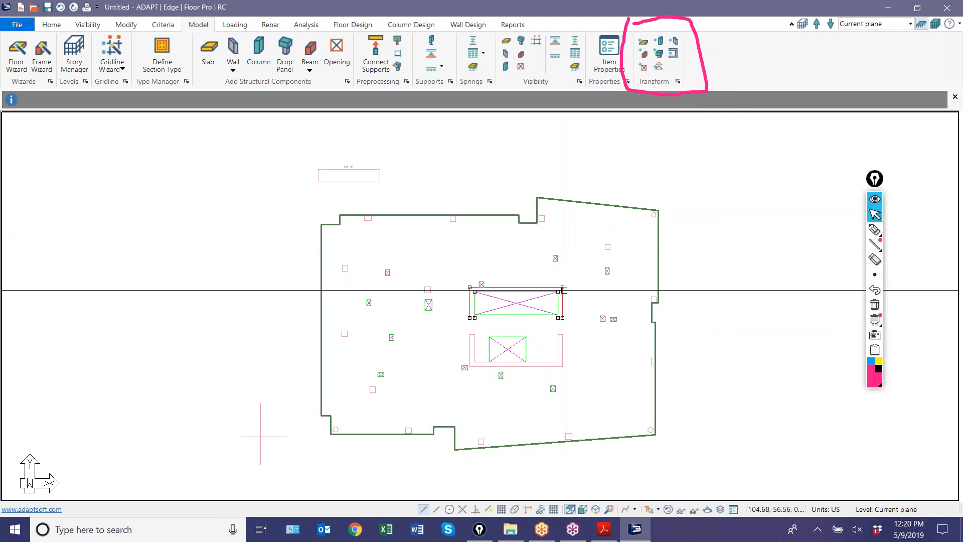
{"action": "left_click", "coordinate": [561, 340], "text": "shift"}
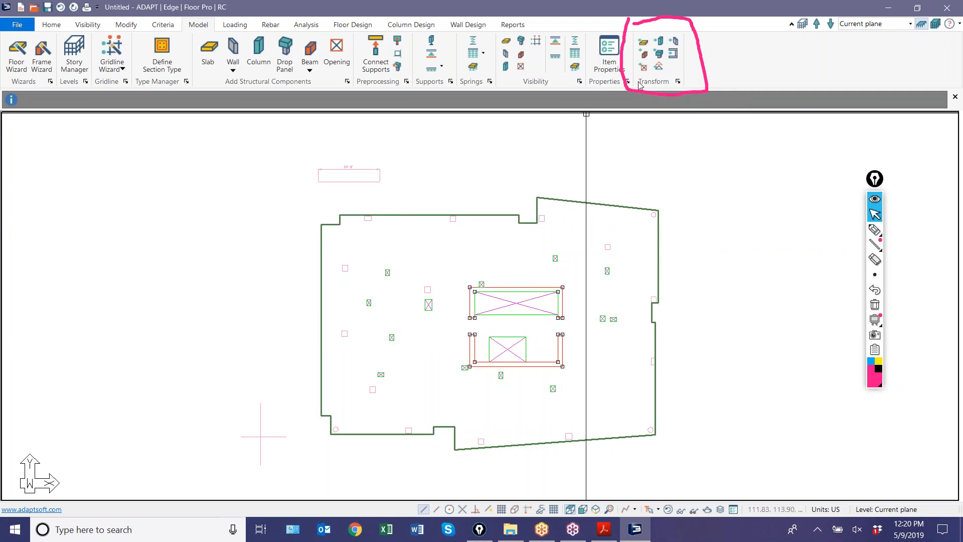
{"action": "scroll", "coordinate": [502, 291], "scroll_direction": "up", "scroll_amount": 2}
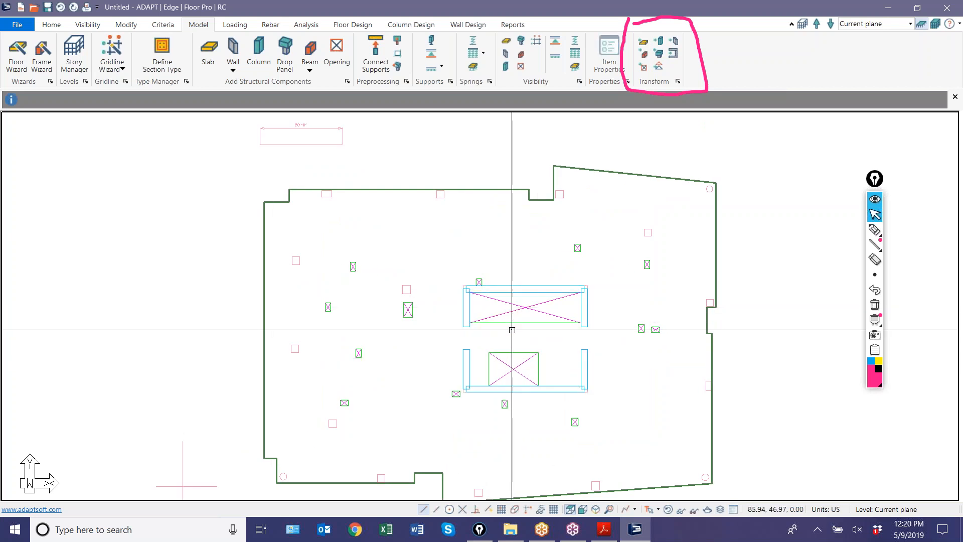
Step: Transform the two large rectangular outlines inside the core walls into slab openings
{"action": "left_click", "coordinate": [516, 353]}
{"action": "left_click", "coordinate": [520, 323]}
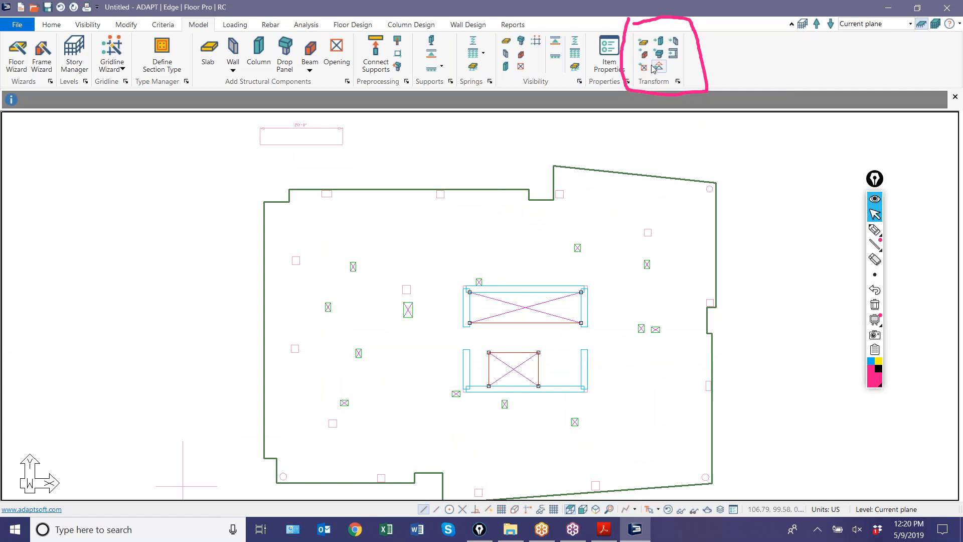
{"action": "key", "text": "Escape"}
{"action": "scroll", "coordinate": [482, 260], "scroll_direction": "down", "scroll_amount": 2}
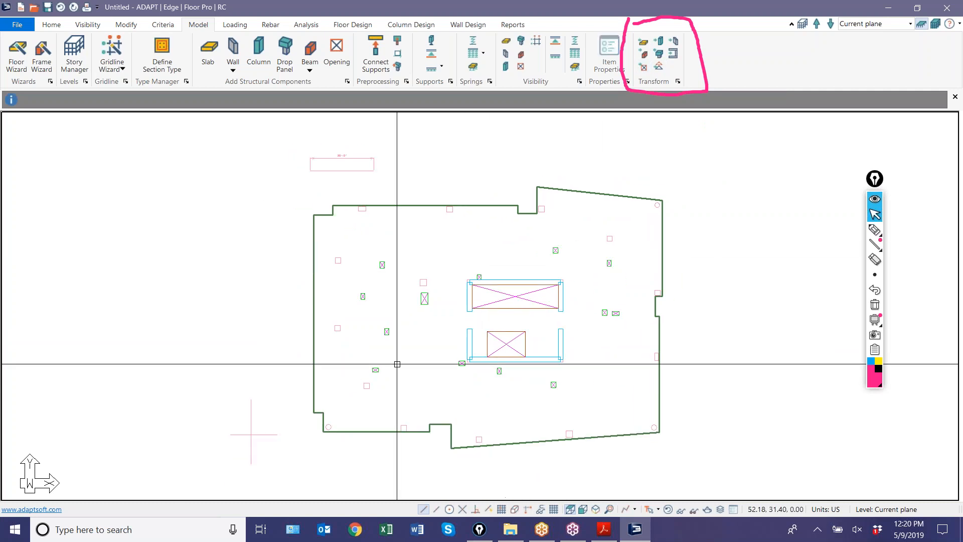
{"action": "scroll", "coordinate": [398, 364], "scroll_direction": "up", "scroll_amount": 2}
{"action": "scroll", "coordinate": [688, 455], "scroll_direction": "up", "scroll_amount": 4}
{"action": "left_click", "coordinate": [756, 333]}
{"action": "scroll", "coordinate": [691, 422], "scroll_direction": "down", "scroll_amount": 1}
{"action": "scroll", "coordinate": [691, 422], "scroll_direction": "down", "scroll_amount": 1}
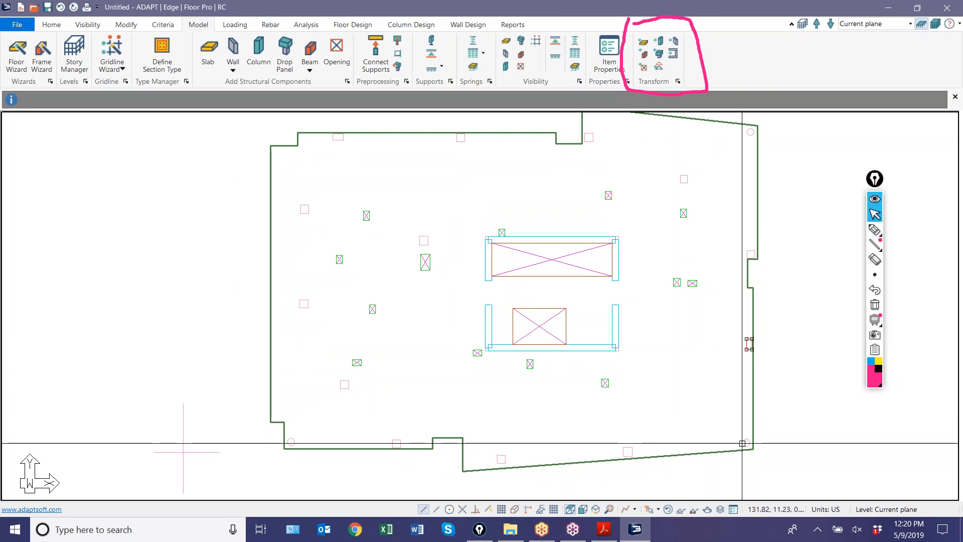
{"action": "left_click", "coordinate": [628, 451]}
{"action": "left_click", "coordinate": [501, 458]}
{"action": "left_click", "coordinate": [396, 443]}
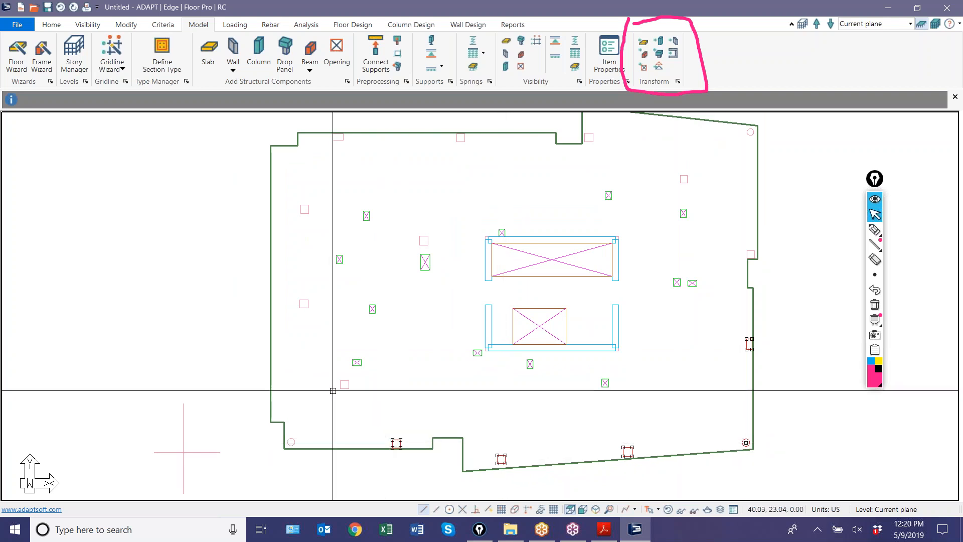
{"action": "key", "text": "Escape"}
{"action": "scroll", "coordinate": [366, 467], "scroll_direction": "down", "scroll_amount": 2}
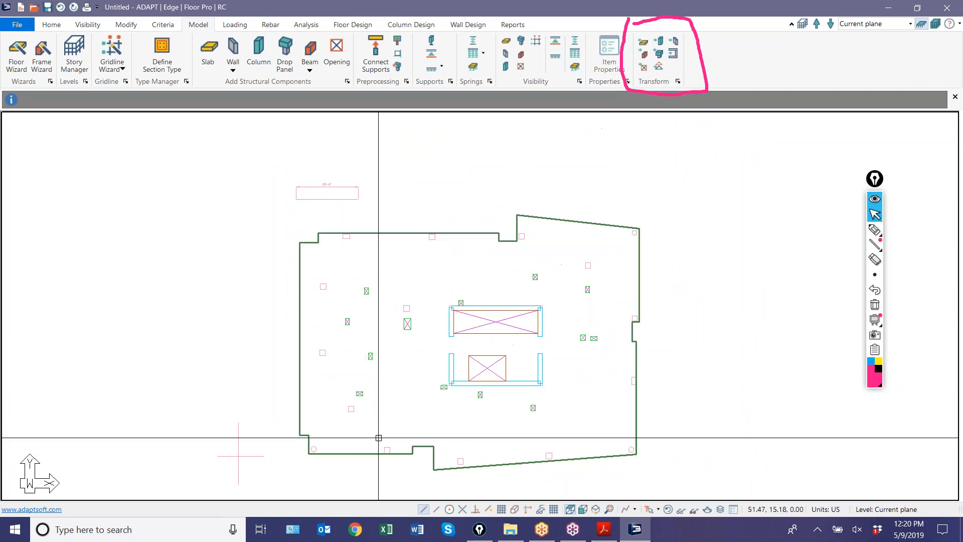
Step: Turn off all layers except S-CONC-COLS so that only the imported column outlines are displayed
{"action": "scroll", "coordinate": [411, 468], "scroll_direction": "up", "scroll_amount": 1}
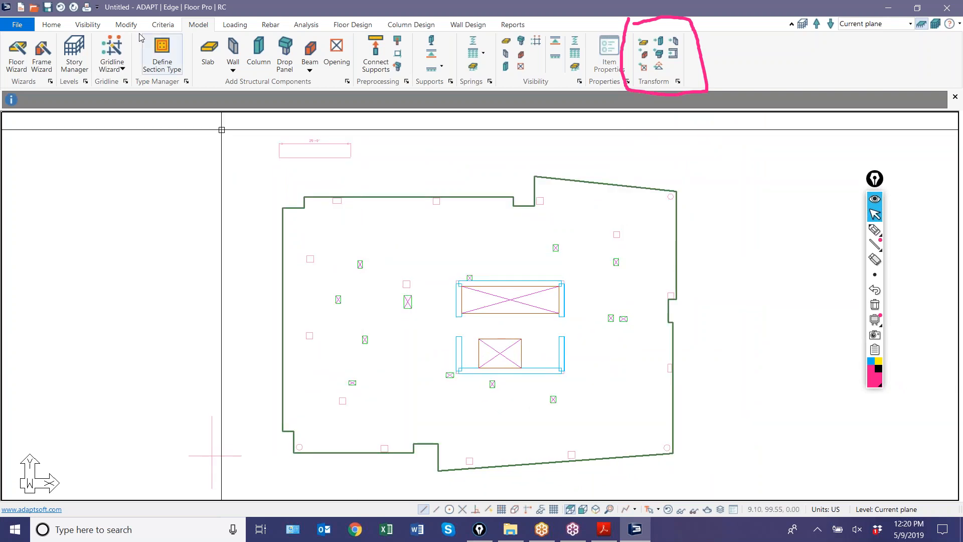
{"action": "left_click", "coordinate": [50, 24]}
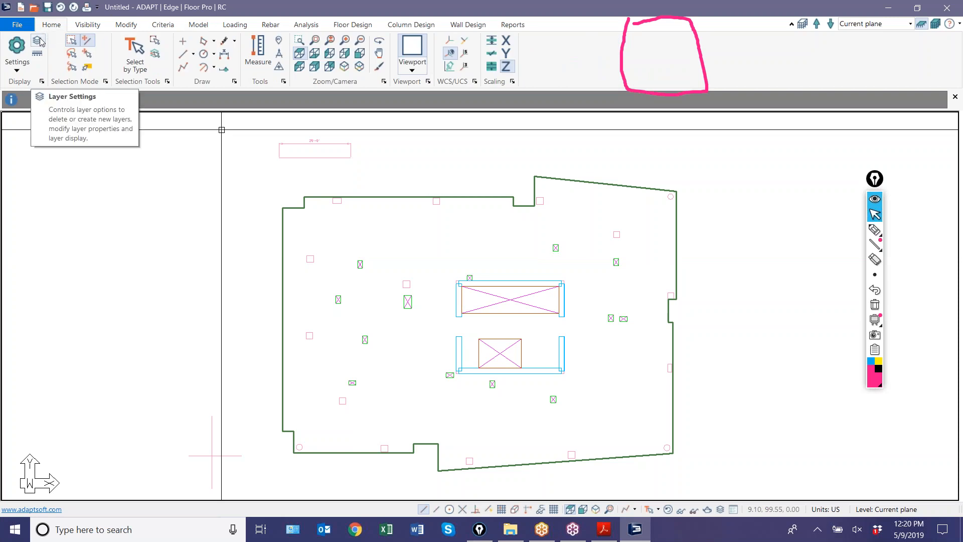
{"action": "left_click", "coordinate": [38, 41]}
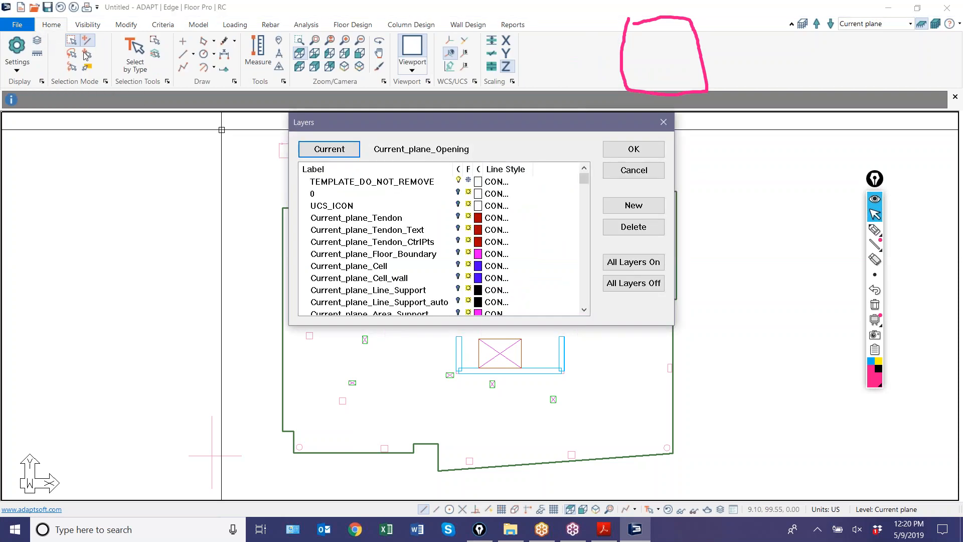
{"action": "left_click", "coordinate": [613, 278]}
{"action": "left_click_drag", "start_coordinate": [580, 180], "coordinate": [575, 221]}
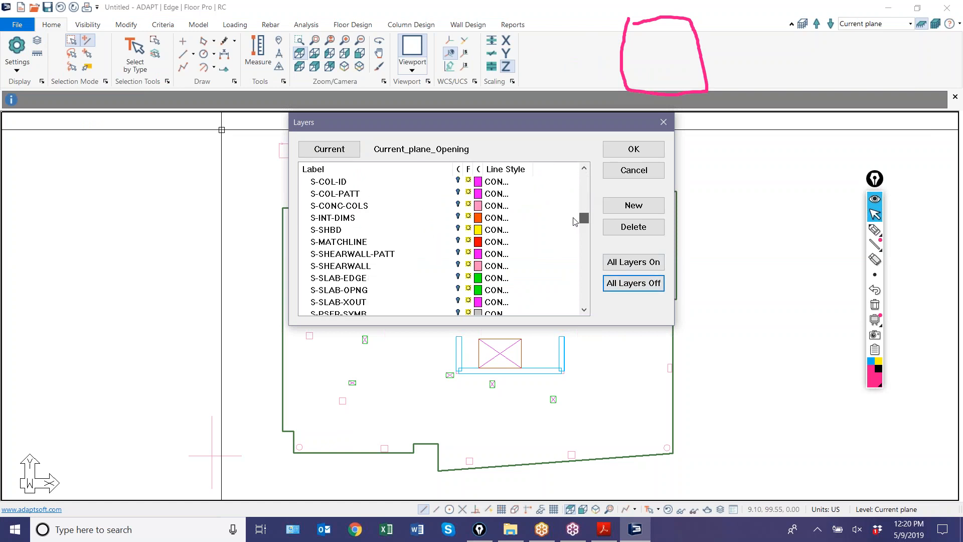
{"action": "left_click", "coordinate": [458, 204]}
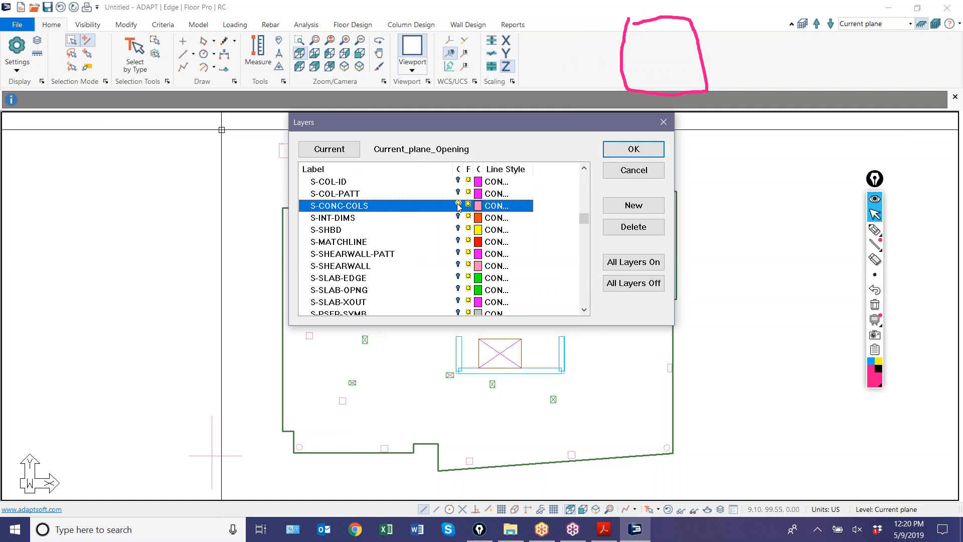
{"action": "left_click", "coordinate": [634, 149]}
Step: Select all imported column outlines, including the circular ones, and transform them into columns
{"action": "scroll", "coordinate": [576, 290], "scroll_direction": "down", "scroll_amount": 3}
{"action": "mouse_move", "coordinate": [708, 407]}
{"action": "left_mouse_down"}
{"action": "mouse_move", "coordinate": [480, 248]}
{"action": "mouse_move", "coordinate": [421, 230]}
{"action": "left_mouse_up"}
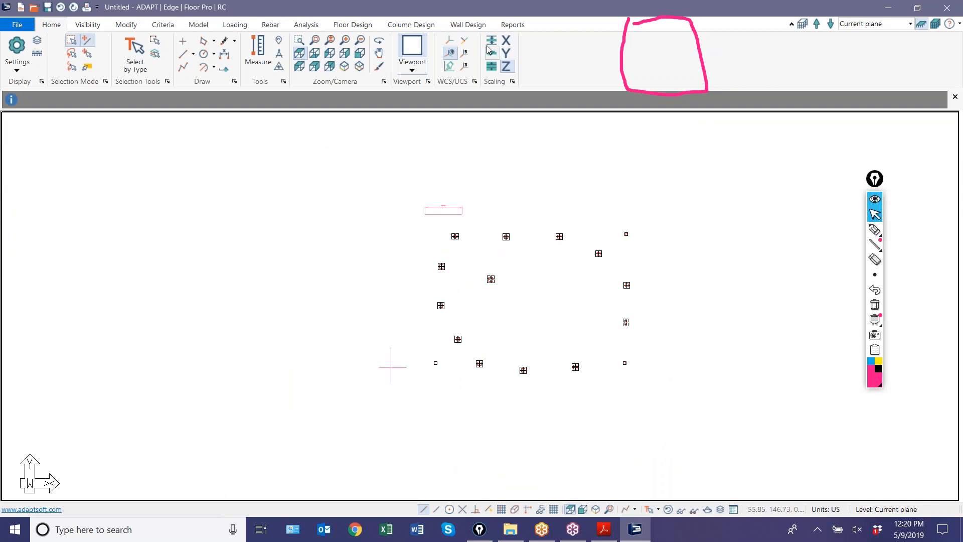
{"action": "left_click", "coordinate": [199, 25]}
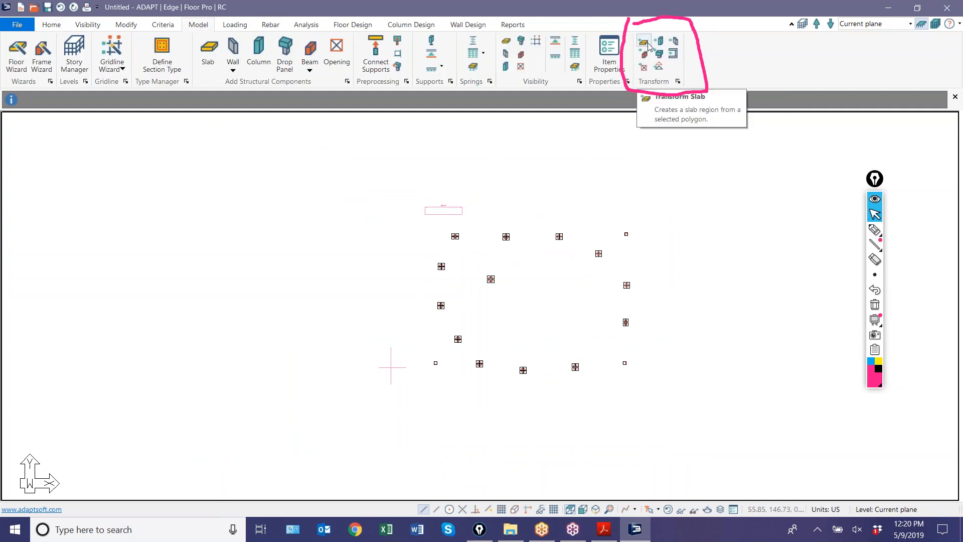
{"action": "left_click", "coordinate": [592, 206]}
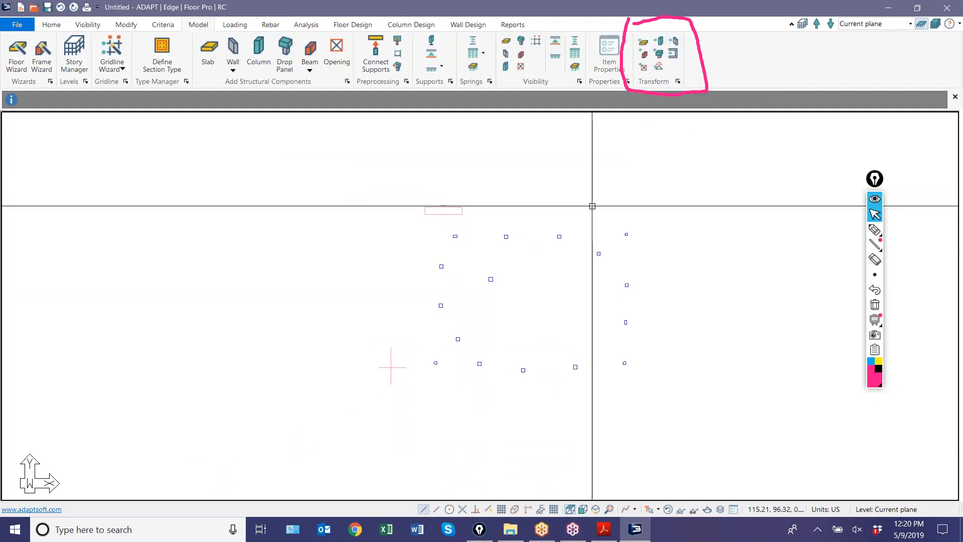
{"action": "scroll", "coordinate": [592, 206], "scroll_direction": "up", "scroll_amount": 1}
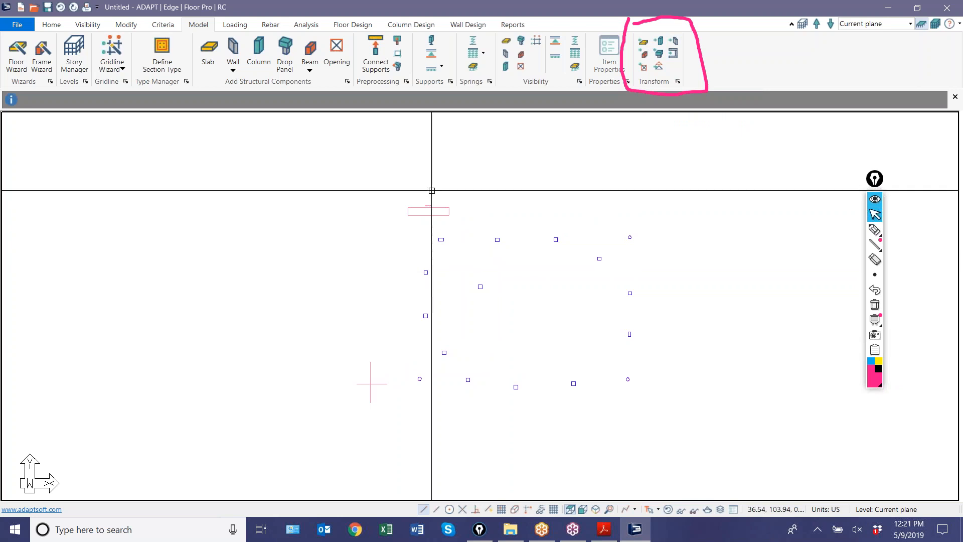
Step: Turn all layers back on to display the whole model in plan
{"action": "left_click", "coordinate": [52, 25]}
{"action": "left_click", "coordinate": [37, 40]}
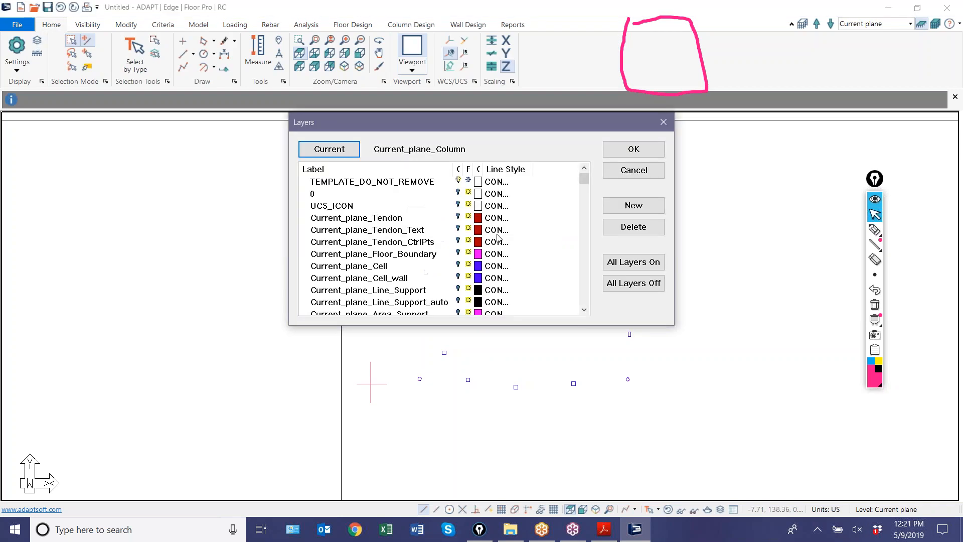
{"action": "left_click", "coordinate": [634, 262]}
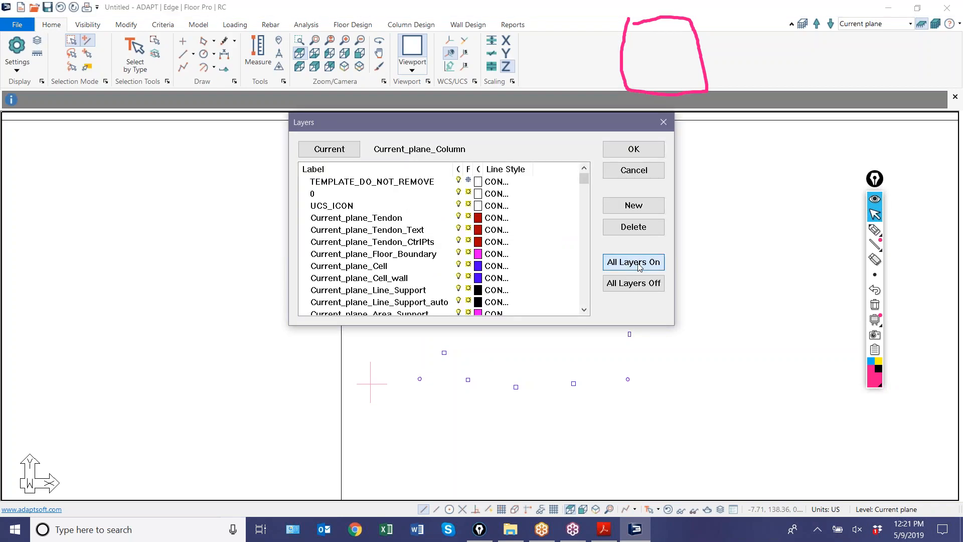
{"action": "left_click", "coordinate": [634, 150]}
{"action": "scroll", "coordinate": [558, 326], "scroll_direction": "up", "scroll_amount": 3}
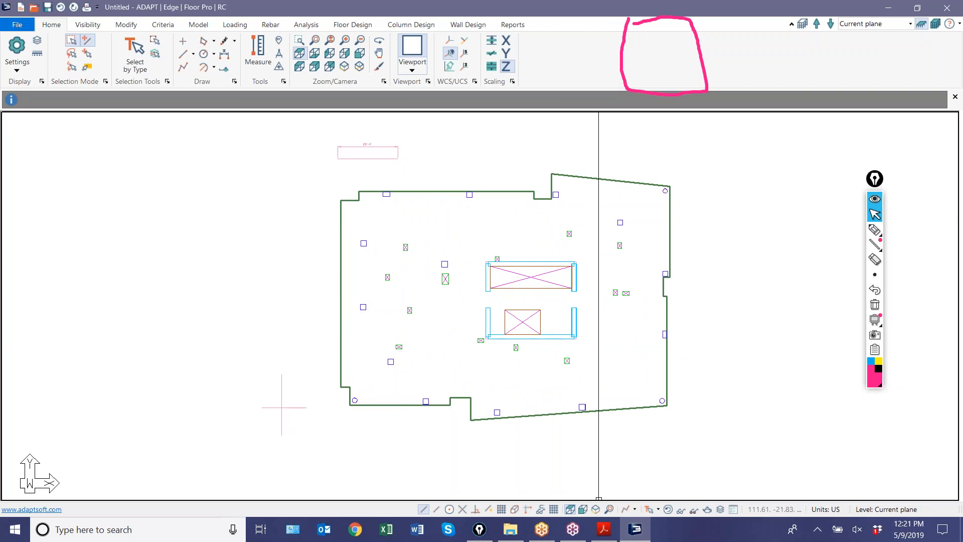
Step: In front elevation, select the columns and walls below the slab and copy them vertically up one level to the top plane
{"action": "left_click", "coordinate": [583, 509]}
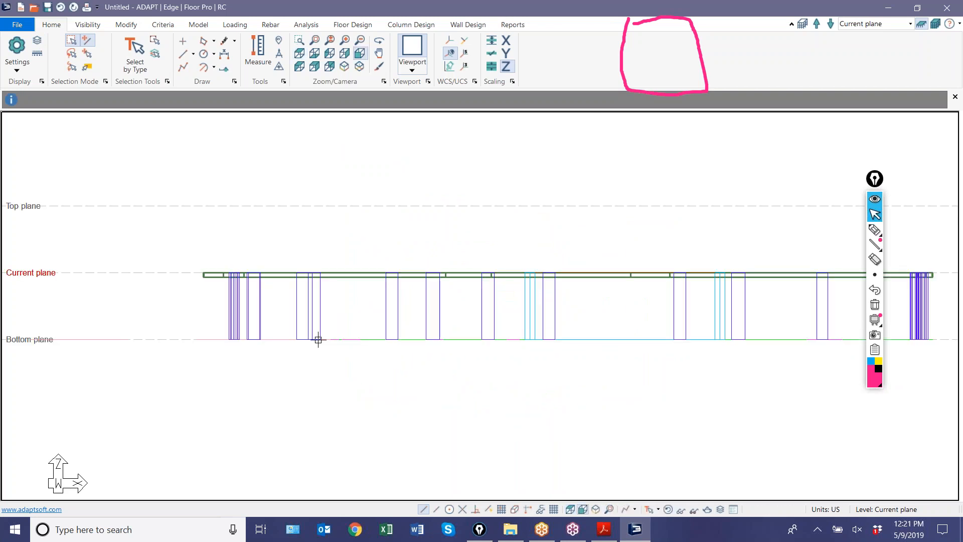
{"action": "scroll", "coordinate": [241, 337], "scroll_direction": "up", "scroll_amount": 2}
{"action": "scroll", "coordinate": [161, 258], "scroll_direction": "down", "scroll_amount": 1}
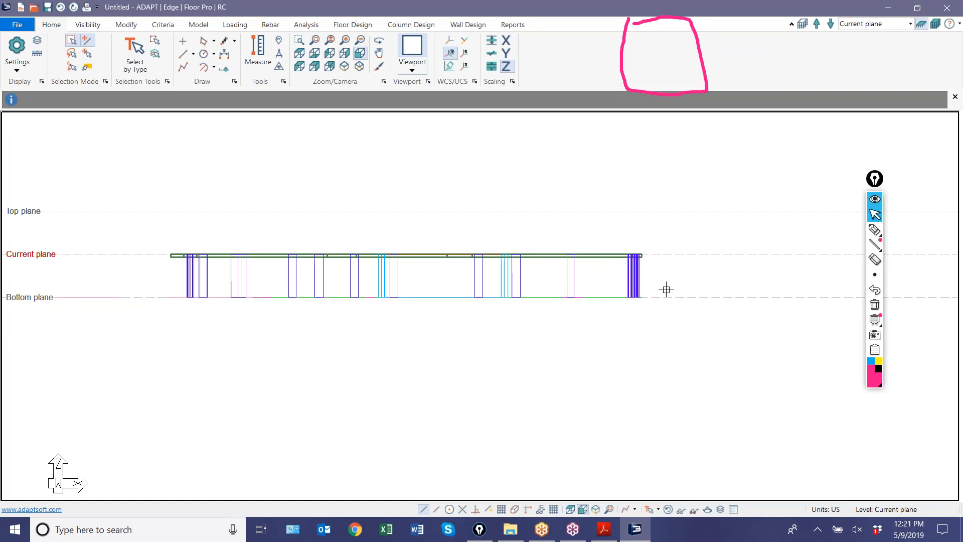
{"action": "left_click_drag", "start_coordinate": [701, 271], "coordinate": [164, 275]}
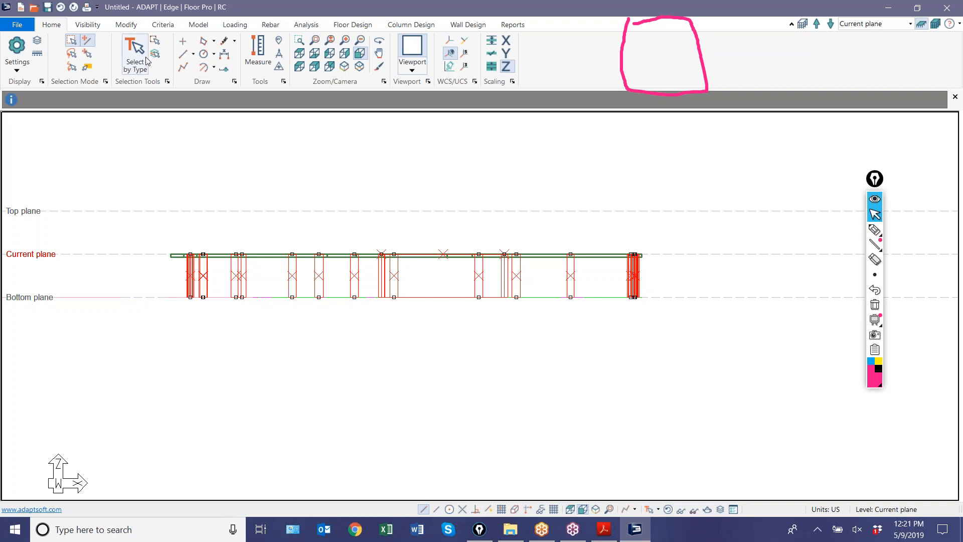
{"action": "left_click", "coordinate": [125, 25]}
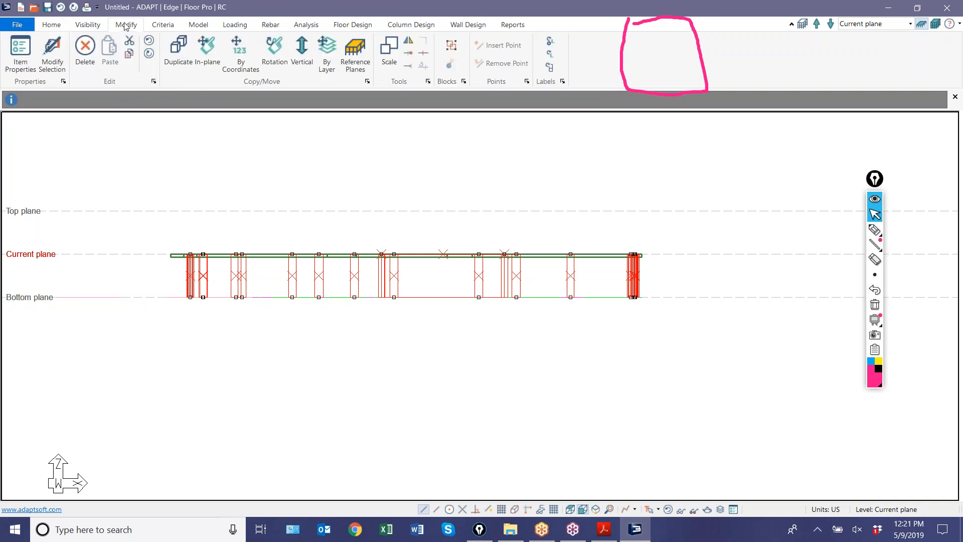
{"action": "left_click", "coordinate": [302, 51]}
{"action": "left_click", "coordinate": [456, 253]}
{"action": "left_click", "coordinate": [454, 276]}
{"action": "left_click", "coordinate": [625, 282]}
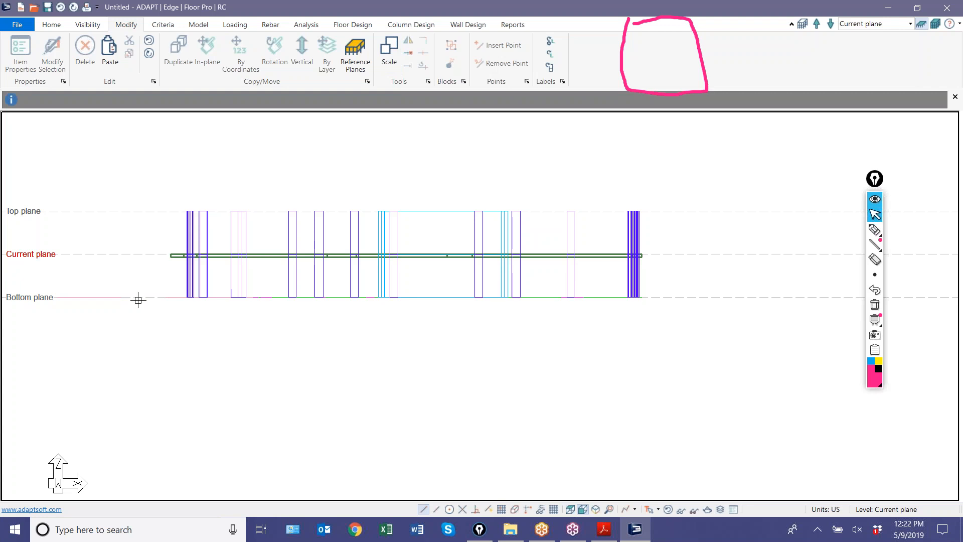
Step: Inspect the section, reference planes and offsets in the properties of one lower column near the slab's edge
{"action": "middle_click_drag", "start_coordinate": [143, 298], "coordinate": [170, 282]}
{"action": "scroll", "coordinate": [170, 281], "scroll_direction": "up", "scroll_amount": 2}
{"action": "scroll", "coordinate": [294, 249], "scroll_direction": "up", "scroll_amount": 2}
{"action": "left_click", "coordinate": [352, 263]}
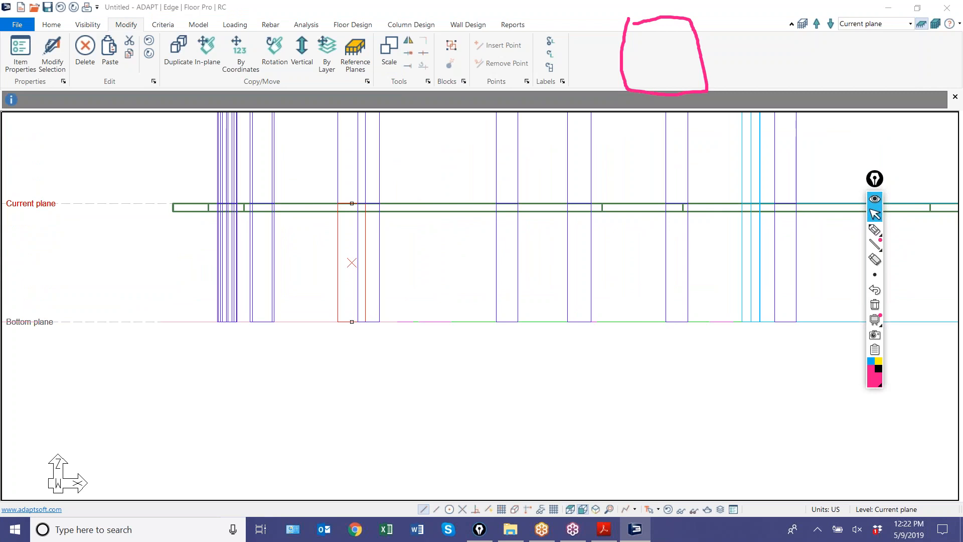
{"action": "double_click", "coordinate": [352, 262]}
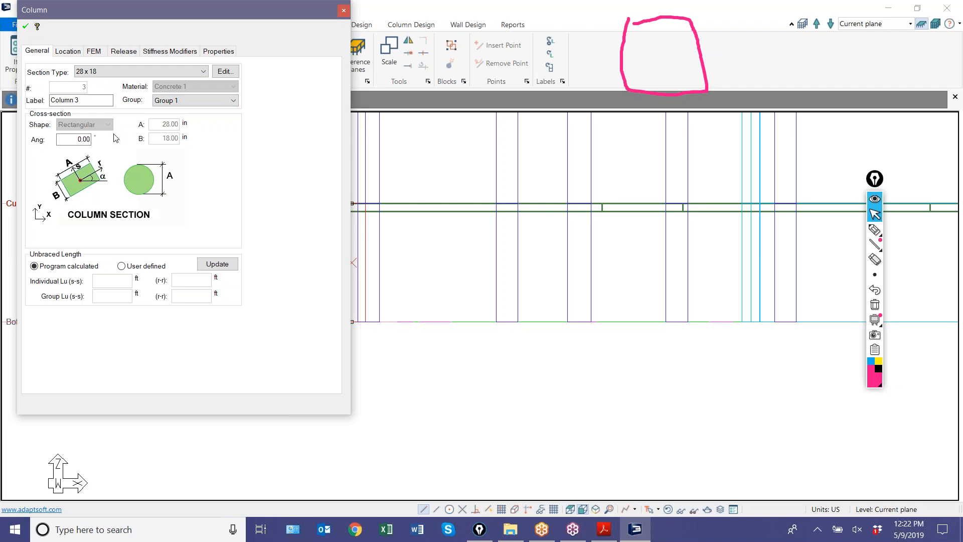
{"action": "left_click", "coordinate": [70, 55]}
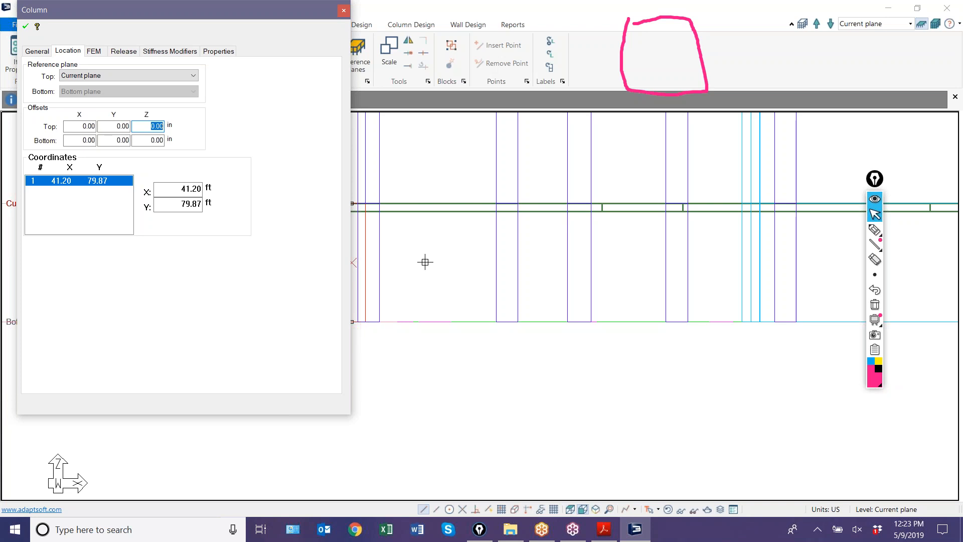
{"action": "key", "text": "Return"}
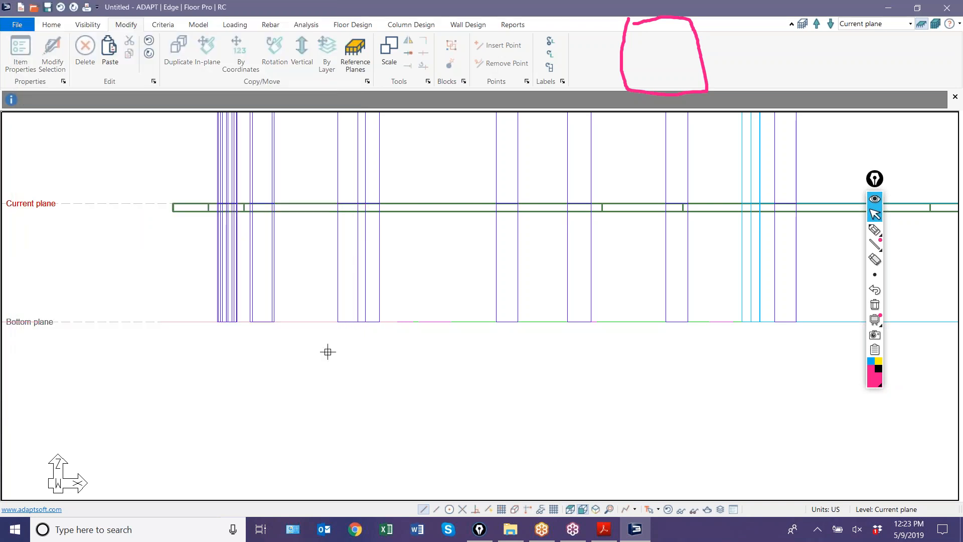
{"action": "scroll", "coordinate": [327, 351], "scroll_direction": "down", "scroll_amount": 3}
{"action": "scroll", "coordinate": [395, 357], "scroll_direction": "down", "scroll_amount": 1}
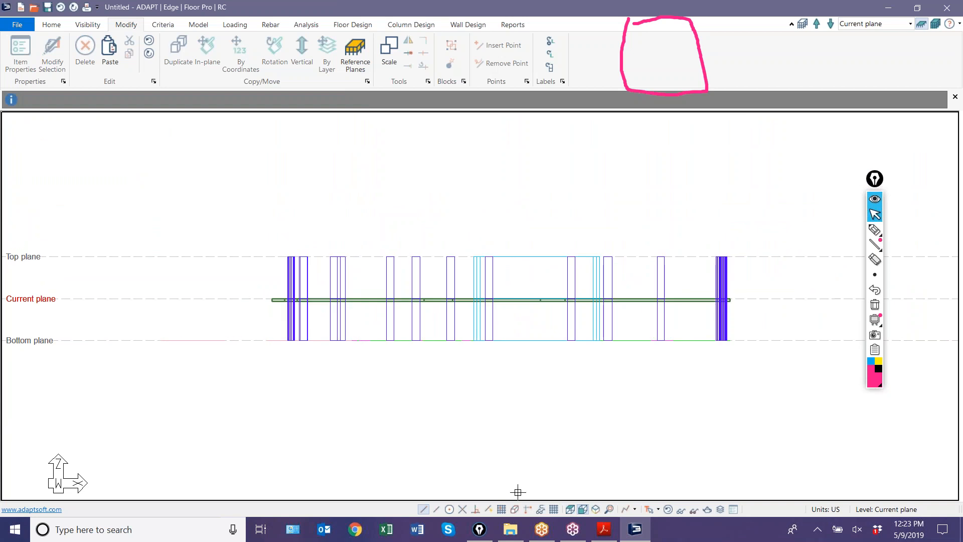
Step: Return to the plan view and switch off the imported drawing's group, CAD Group 1
{"action": "left_click", "coordinate": [569, 511]}
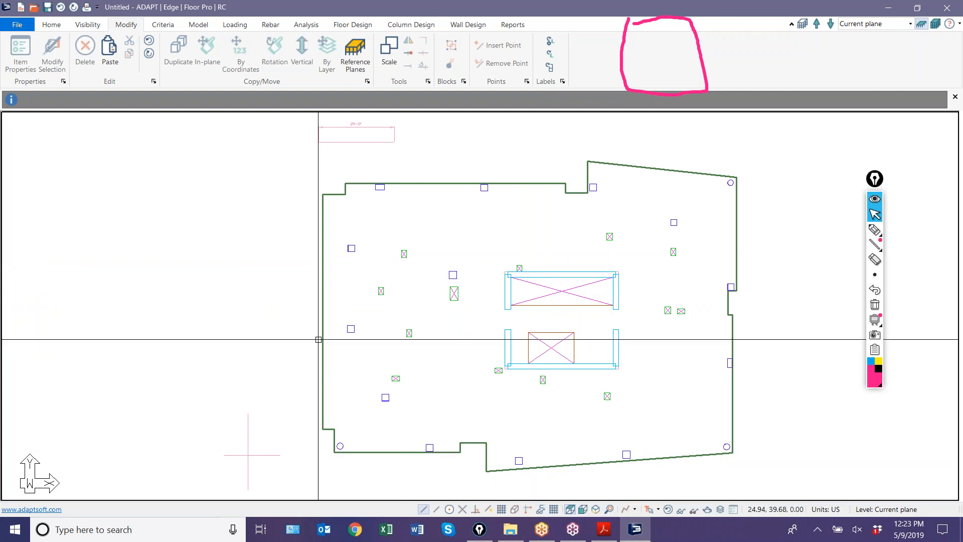
{"action": "scroll", "coordinate": [319, 337], "scroll_direction": "up", "scroll_amount": 1}
{"action": "middle_click_drag", "start_coordinate": [314, 334], "coordinate": [241, 330]}
{"action": "scroll", "coordinate": [300, 377], "scroll_direction": "up", "scroll_amount": 1}
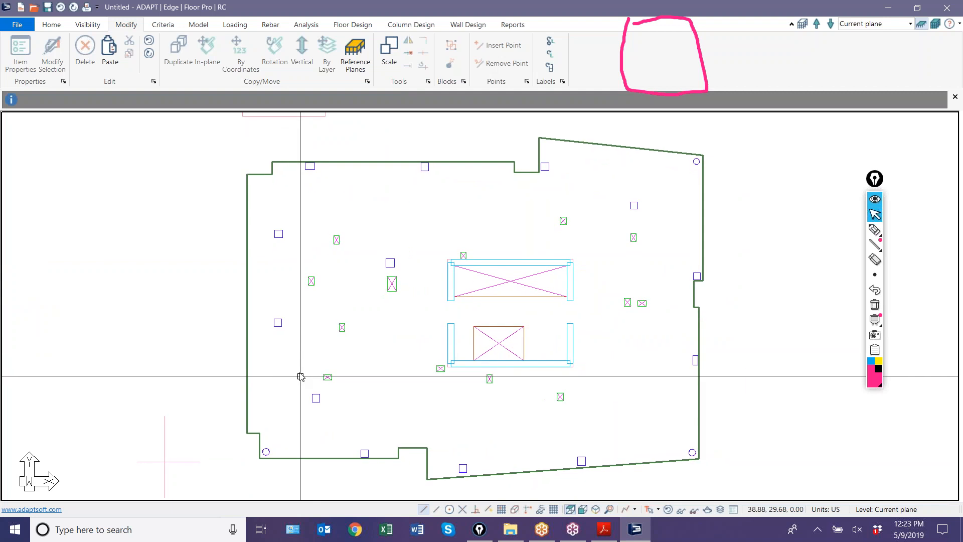
{"action": "left_click", "coordinate": [52, 25]}
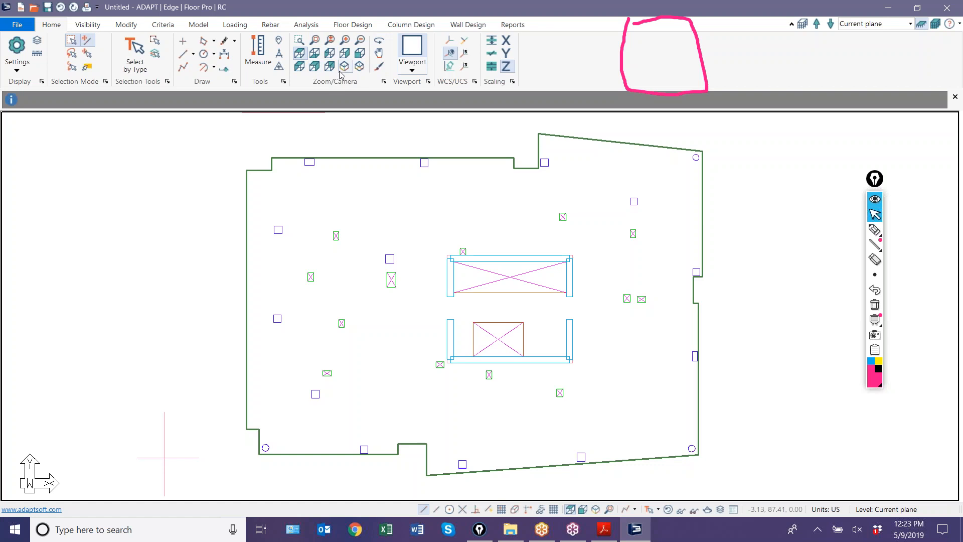
{"action": "scroll", "coordinate": [381, 306], "scroll_direction": "down", "scroll_amount": 1}
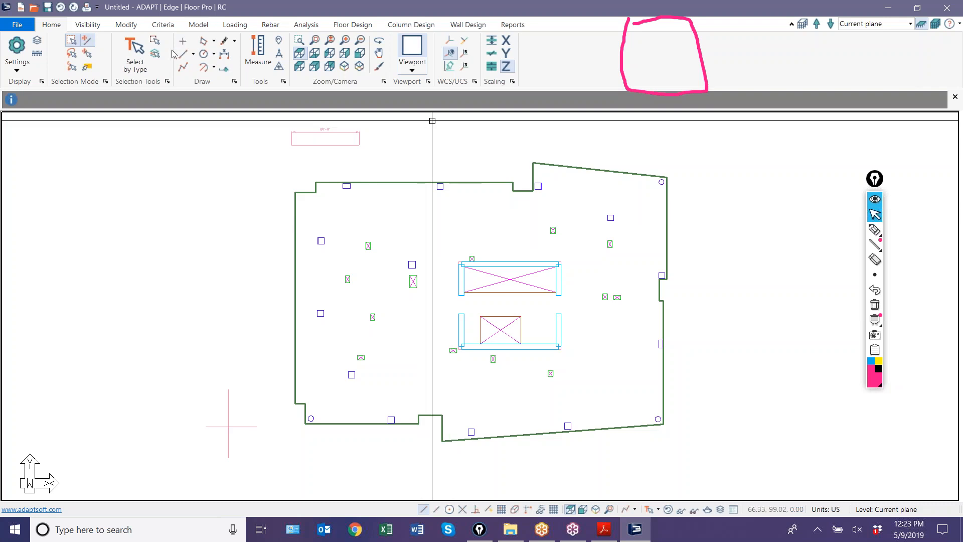
{"action": "left_click", "coordinate": [91, 26]}
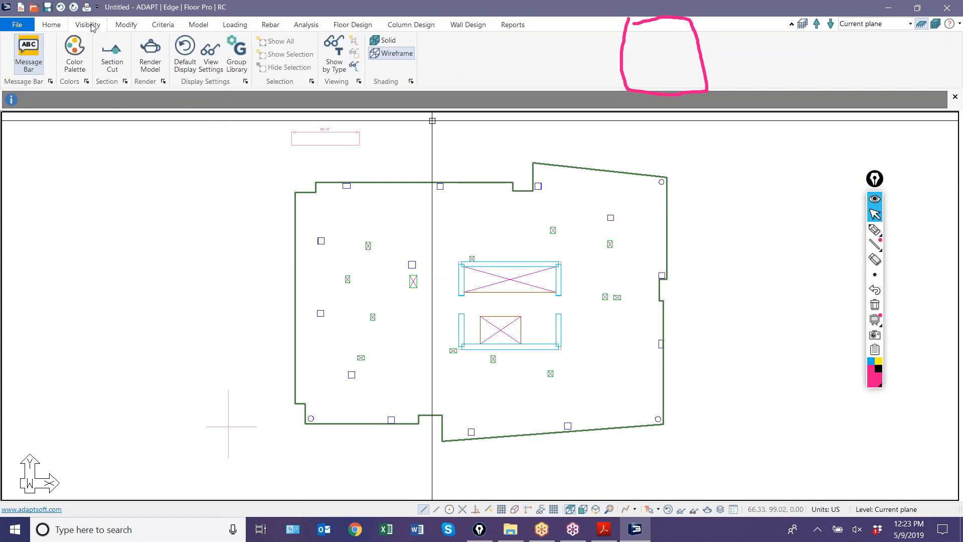
{"action": "left_click", "coordinate": [240, 60]}
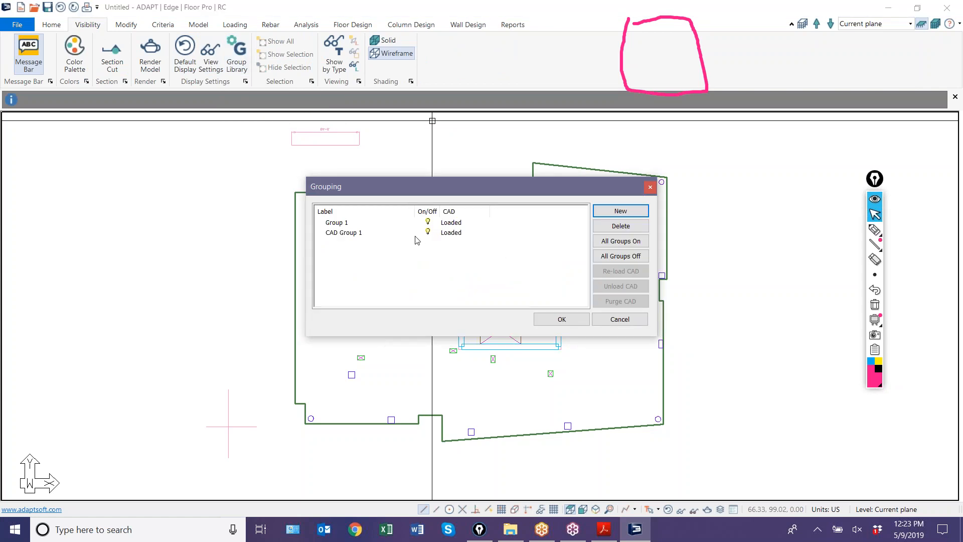
{"action": "left_click", "coordinate": [427, 233]}
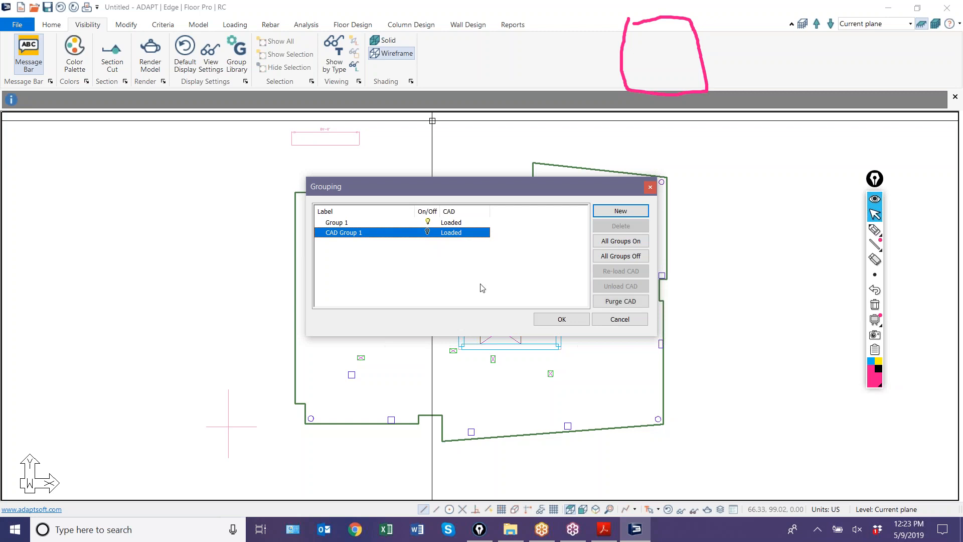
{"action": "left_click", "coordinate": [561, 319]}
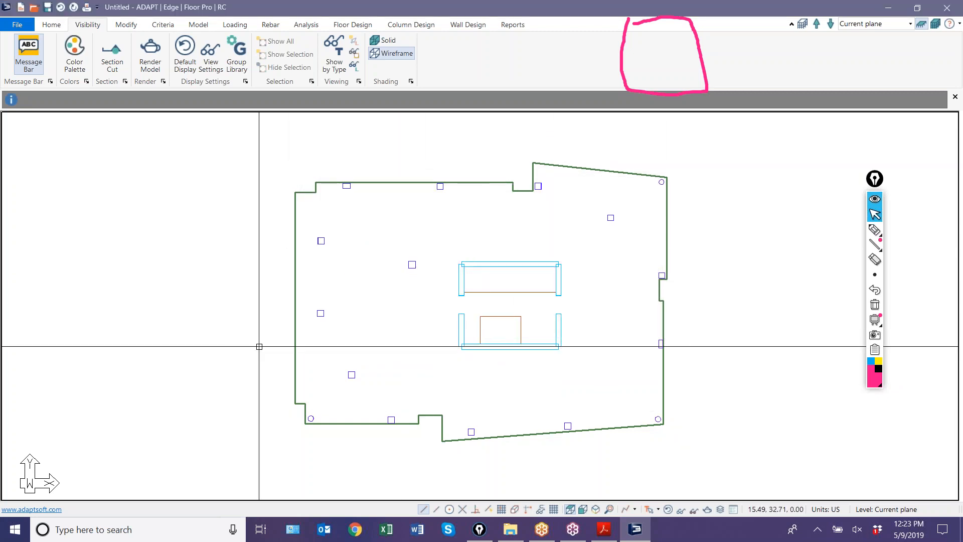
Step: Save the model as 2wayRC.adm in the Webinar 3 - Two-Way RC Slab folder, overwriting the existing file
{"action": "scroll", "coordinate": [259, 346], "scroll_direction": "down", "scroll_amount": 1}
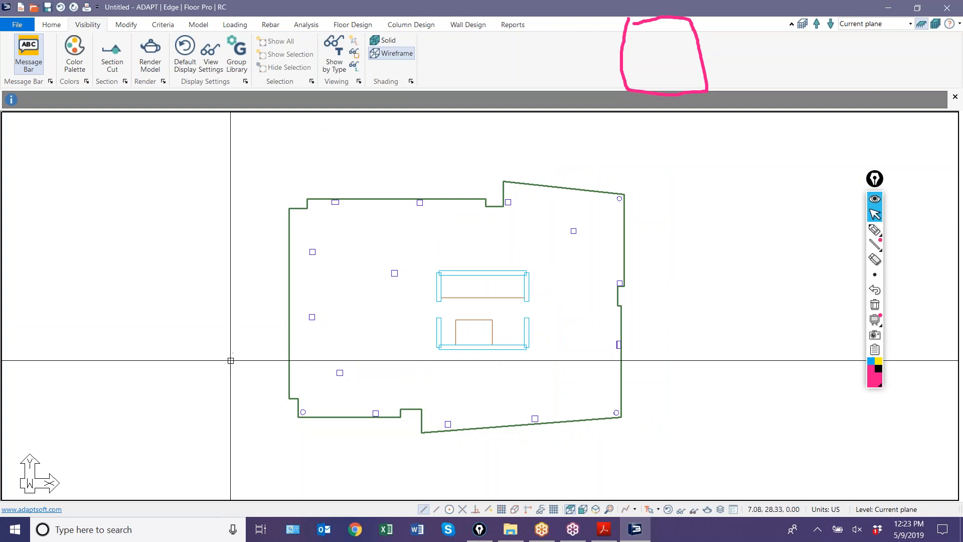
{"action": "scroll", "coordinate": [210, 331], "scroll_direction": "down", "scroll_amount": 1}
{"action": "left_click", "coordinate": [15, 26]}
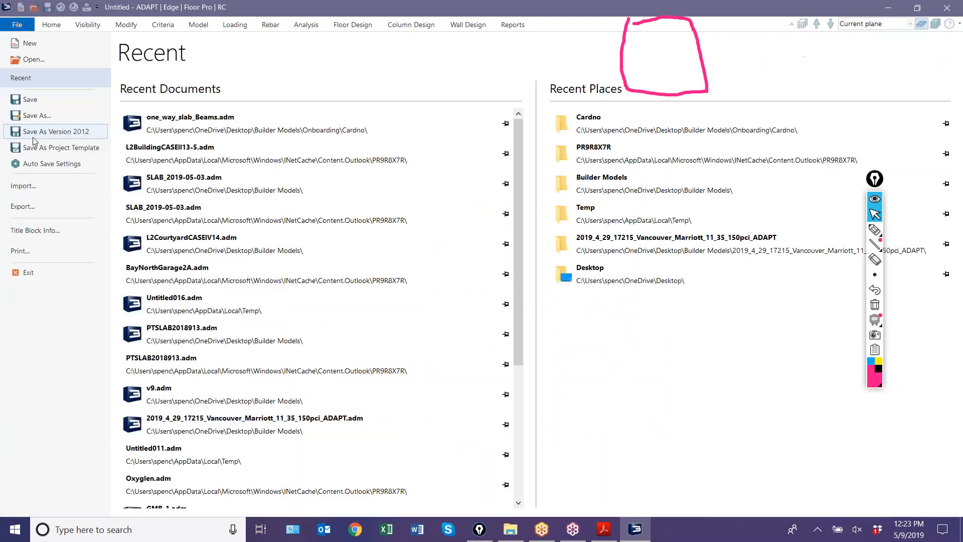
{"action": "left_click", "coordinate": [33, 117]}
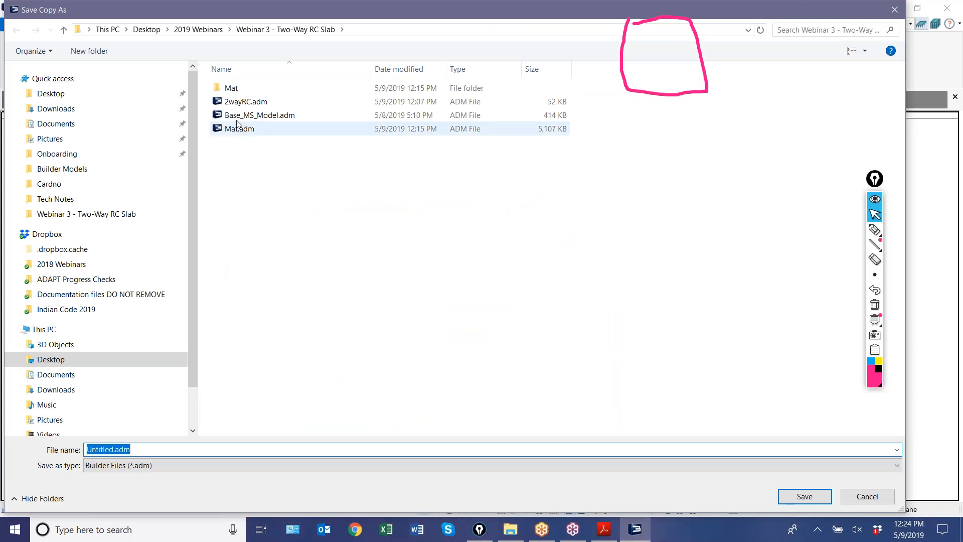
{"action": "double_click", "coordinate": [245, 106]}
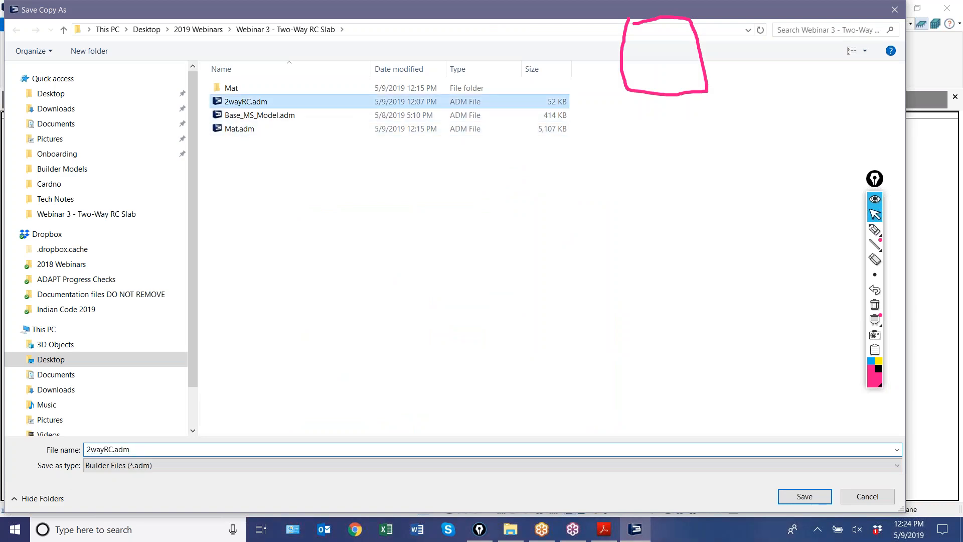
{"action": "left_click", "coordinate": [511, 267]}
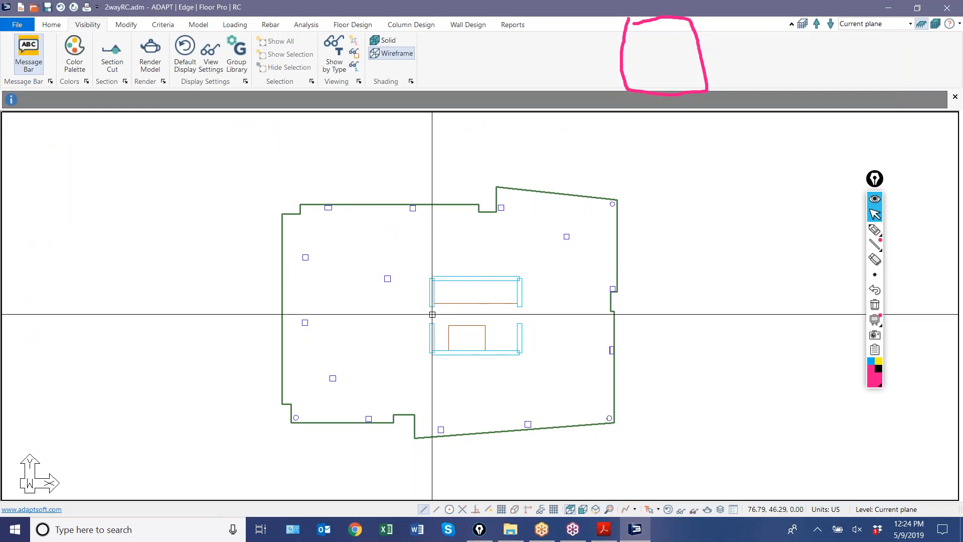
Step: Switch to Acrobat Reader to review the training topics in the Webinar 3 - RC Two-Way PDF, and return to the ADAPT model
{"action": "left_click", "coordinate": [603, 529]}
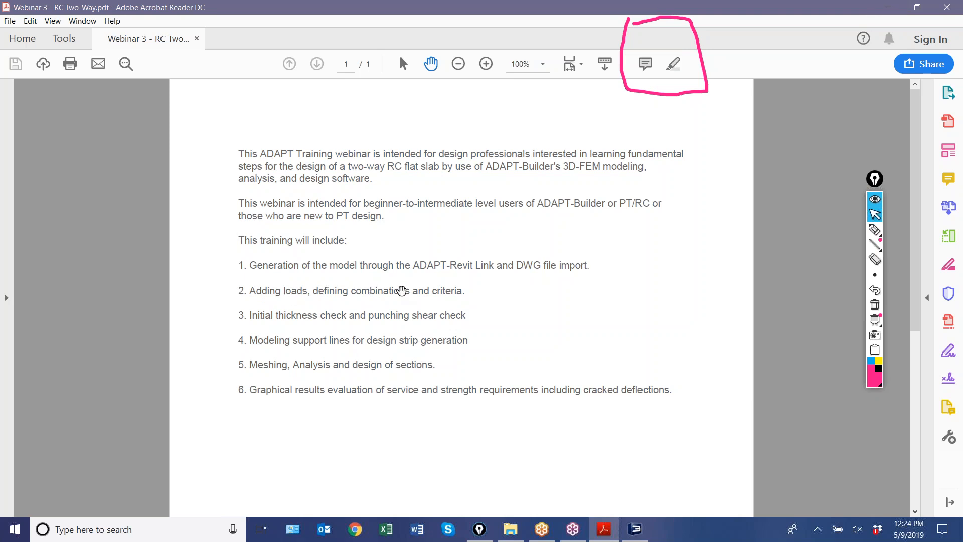
{"action": "left_click", "coordinate": [893, 8]}
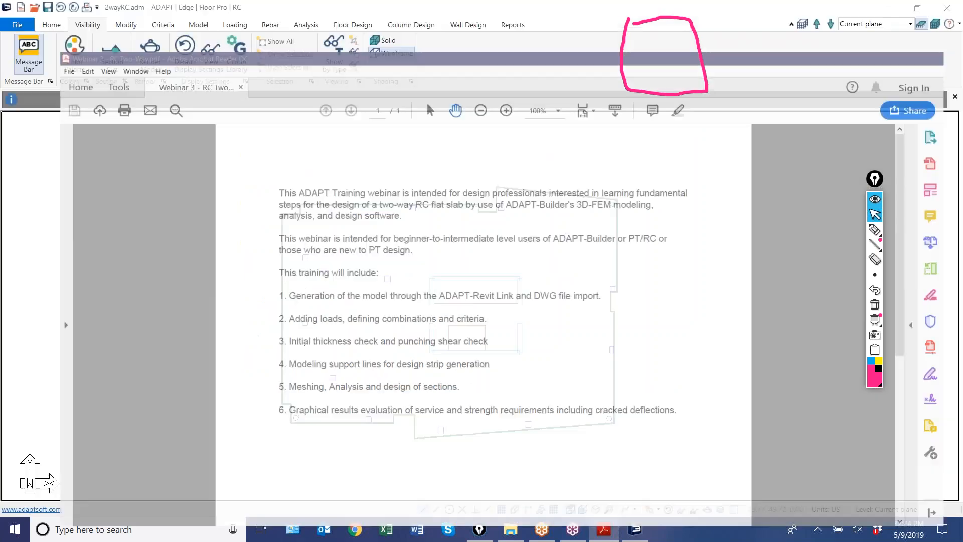
{"action": "scroll", "coordinate": [345, 228], "scroll_direction": "down", "scroll_amount": 1}
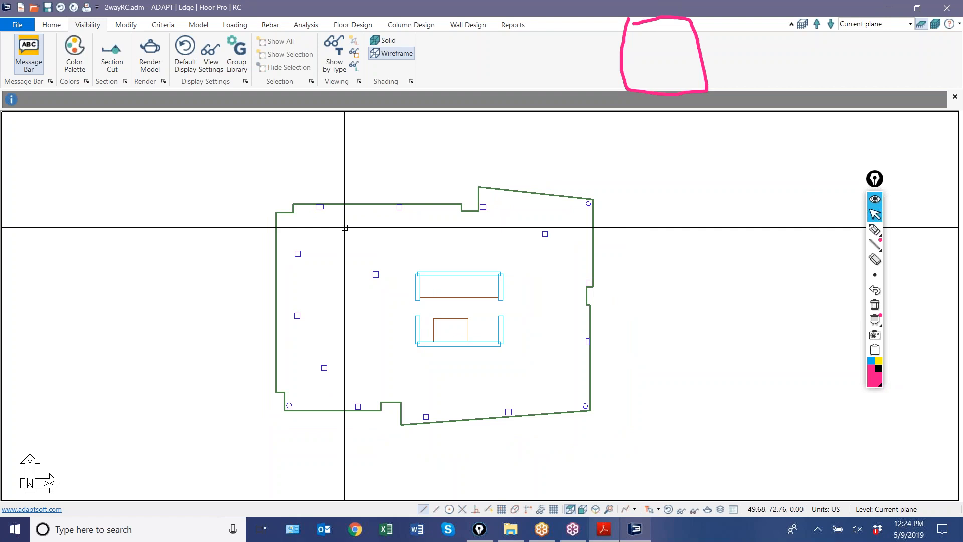
Step: Clear the screen annotation and add a second concrete material labelled 5000psi
{"action": "left_click", "coordinate": [164, 25]}
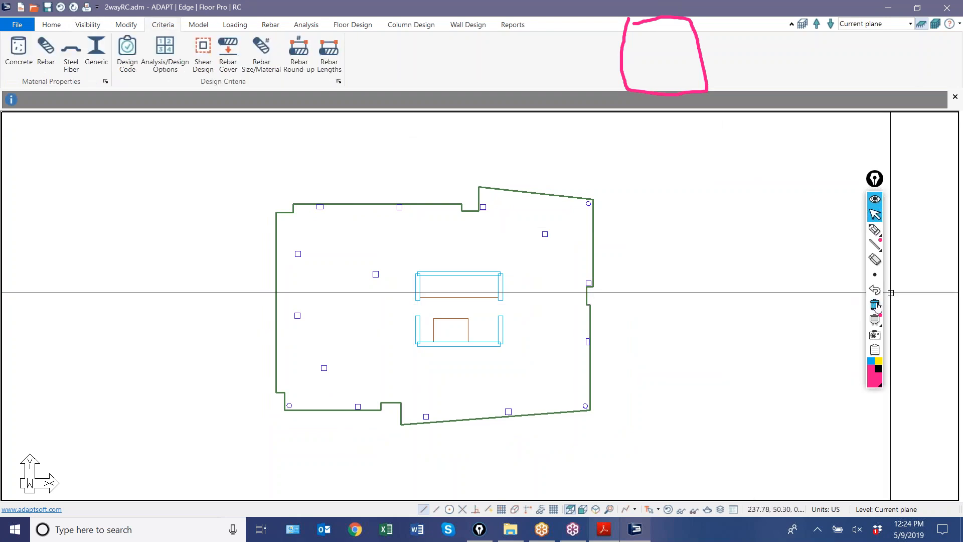
{"action": "left_click", "coordinate": [875, 304]}
{"action": "left_click", "coordinate": [11, 60]}
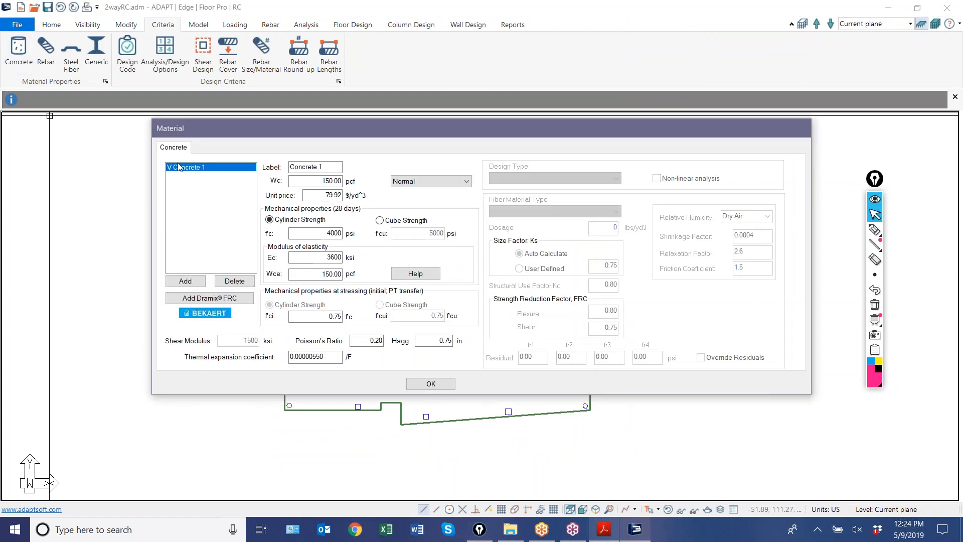
{"action": "left_click", "coordinate": [184, 281]}
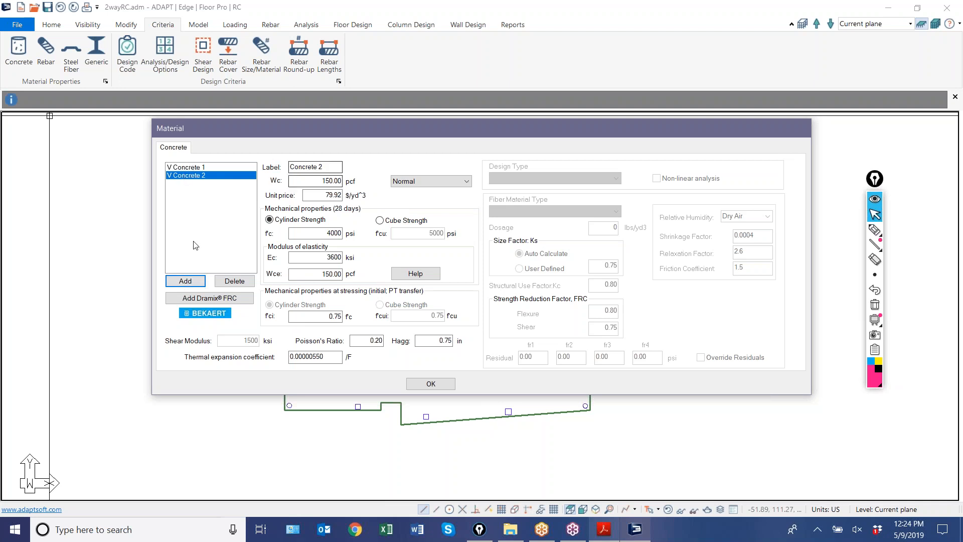
{"action": "left_click_drag", "start_coordinate": [333, 169], "coordinate": [289, 168]}
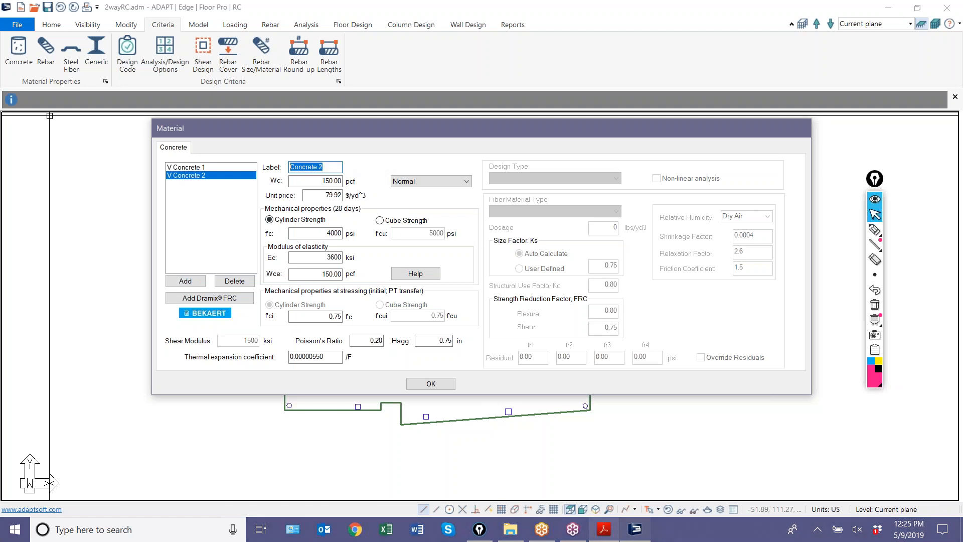
{"action": "type", "text": "5000psi"}
Step: Set the 5000psi concrete's 28-day cylinder strength to 5000 psi and accept the material definitions
{"action": "left_click", "coordinate": [170, 176]}
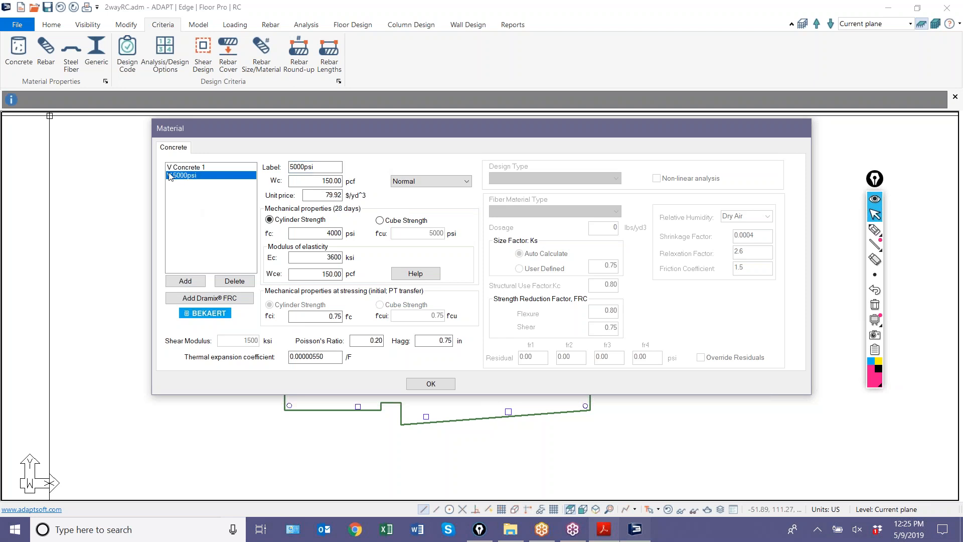
{"action": "left_click", "coordinate": [176, 168]}
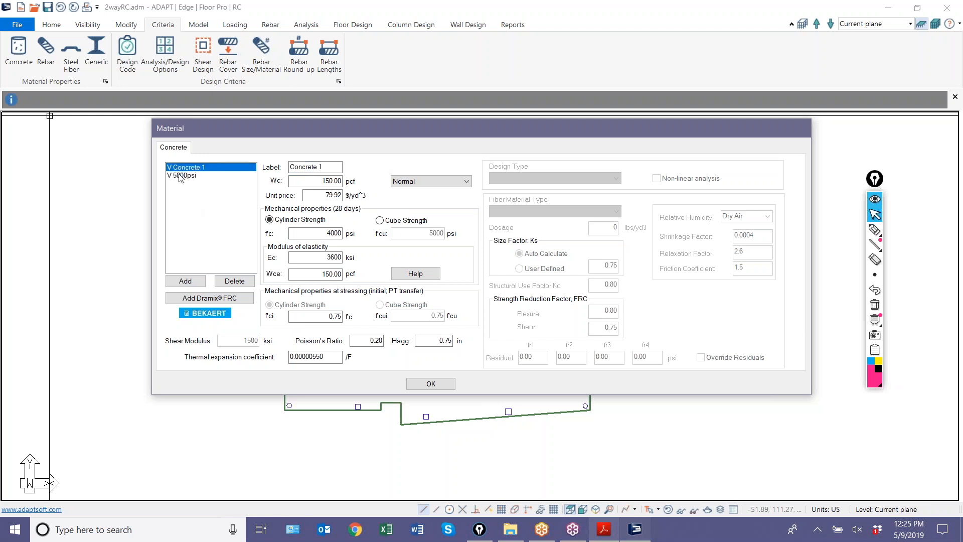
{"action": "left_click", "coordinate": [178, 175]}
{"action": "double_click", "coordinate": [331, 233]}
{"action": "type", "text": "5000"}
{"action": "key", "text": "Tab"}
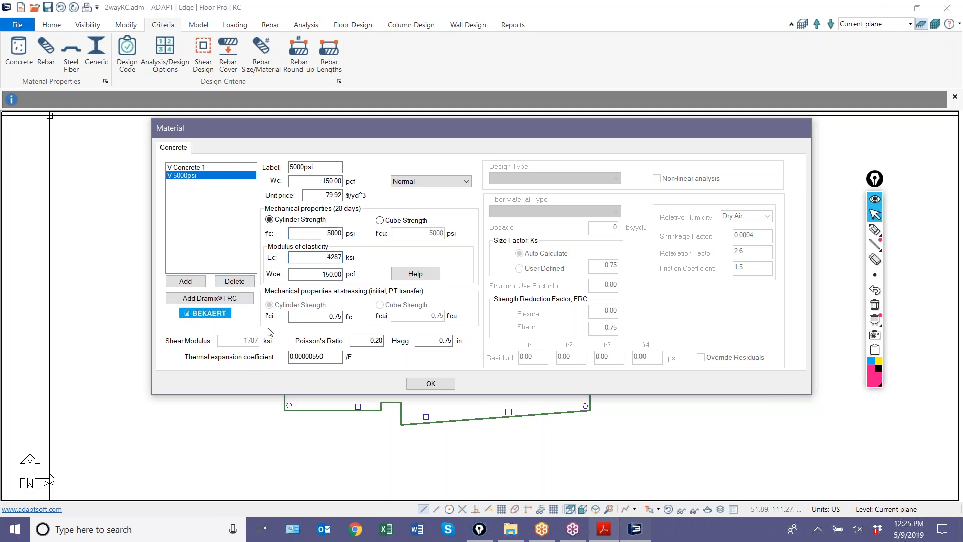
{"action": "left_click", "coordinate": [427, 384]}
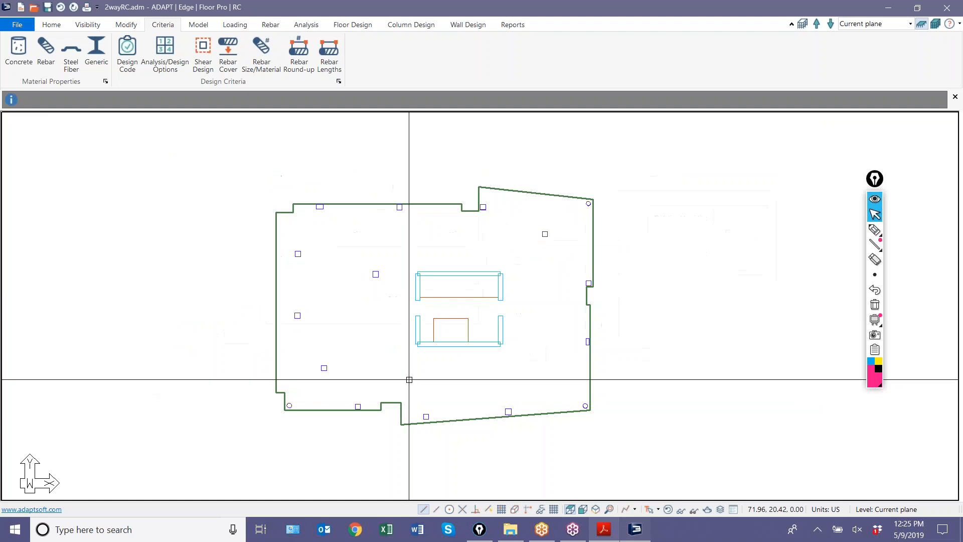
Step: Inspect the section type and material in the properties of a 22 x 22 column, and close them
{"action": "scroll", "coordinate": [383, 344], "scroll_direction": "up", "scroll_amount": 3}
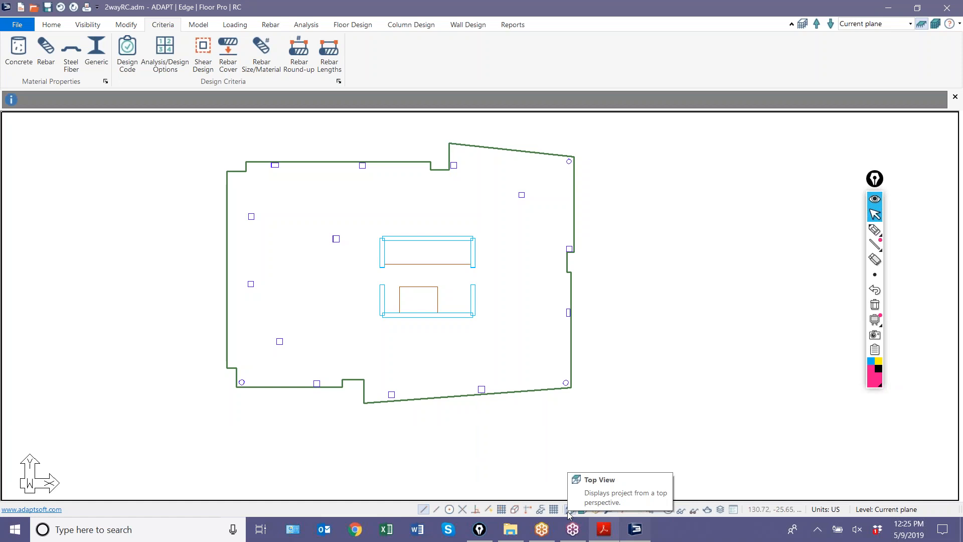
{"action": "scroll", "coordinate": [251, 211], "scroll_direction": "up", "scroll_amount": 3}
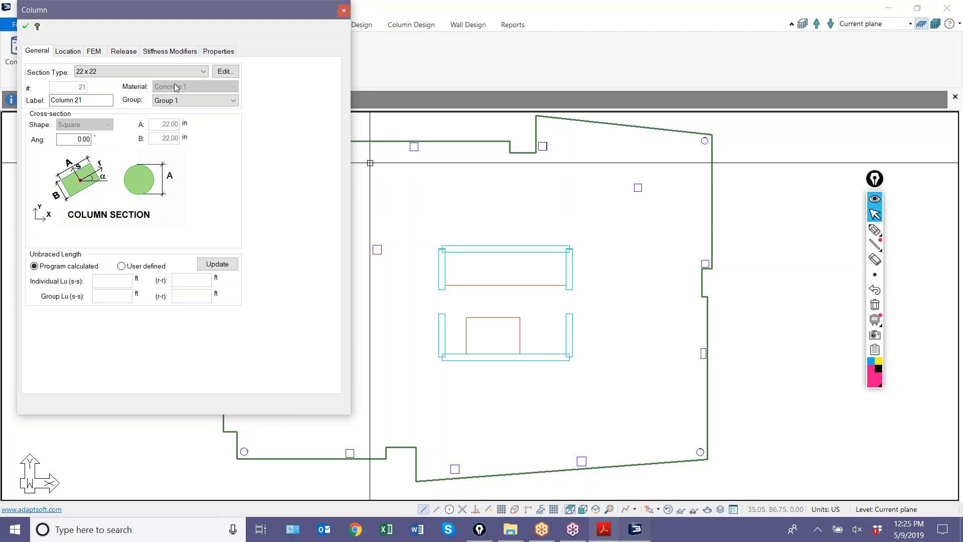
{"action": "left_click", "coordinate": [451, 207]}
Step: Inspect the material choices of the 28 x 18 column section type in the Type Manager, and cancel
{"action": "left_click", "coordinate": [410, 25]}
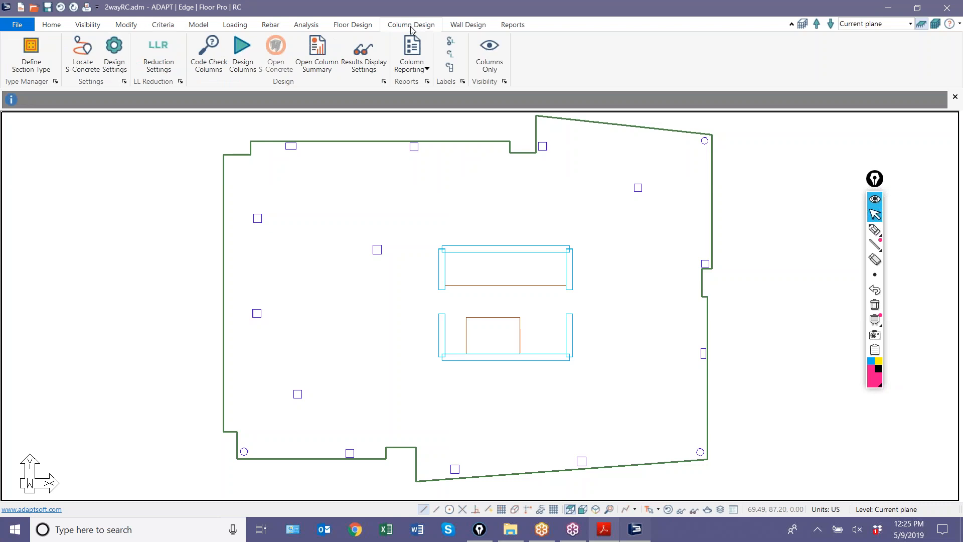
{"action": "left_click", "coordinate": [39, 59]}
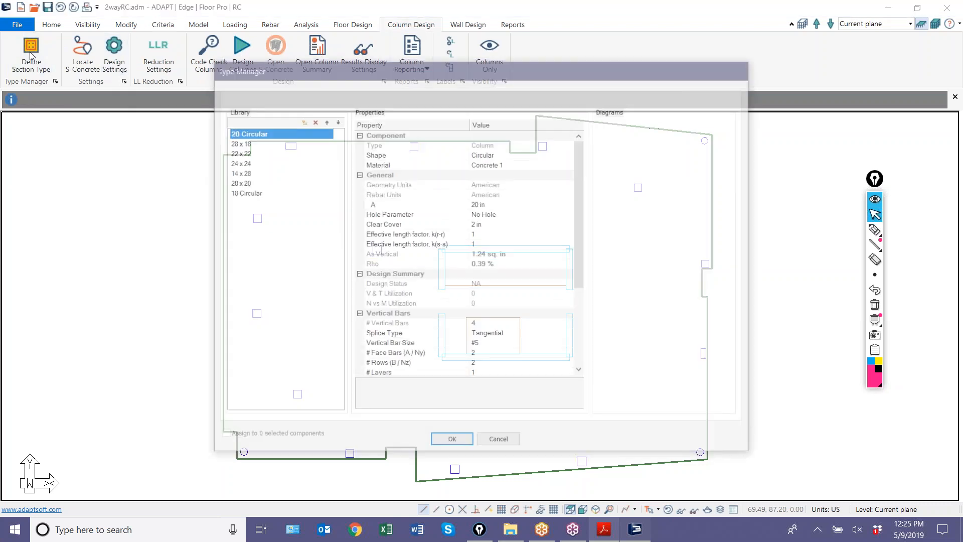
{"action": "left_click", "coordinate": [231, 142]}
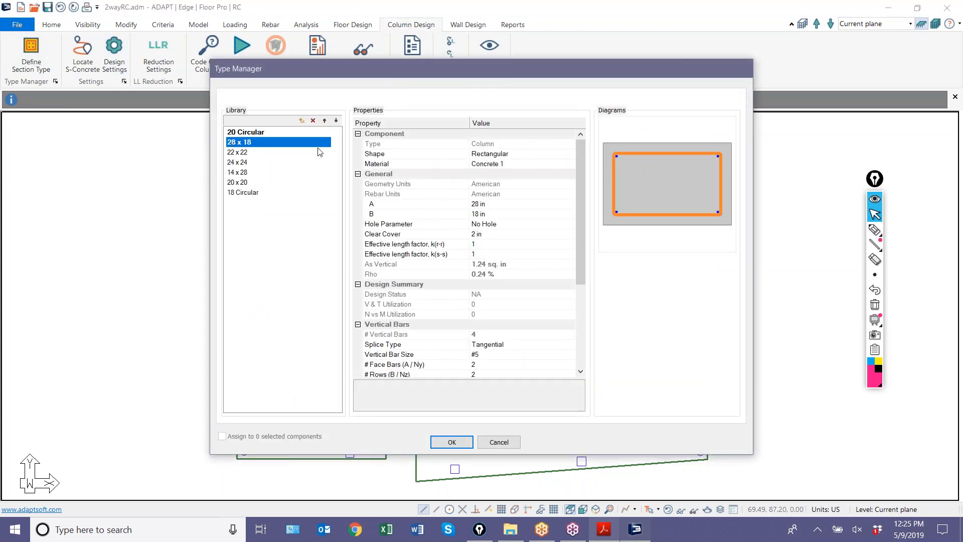
{"action": "left_click", "coordinate": [497, 164]}
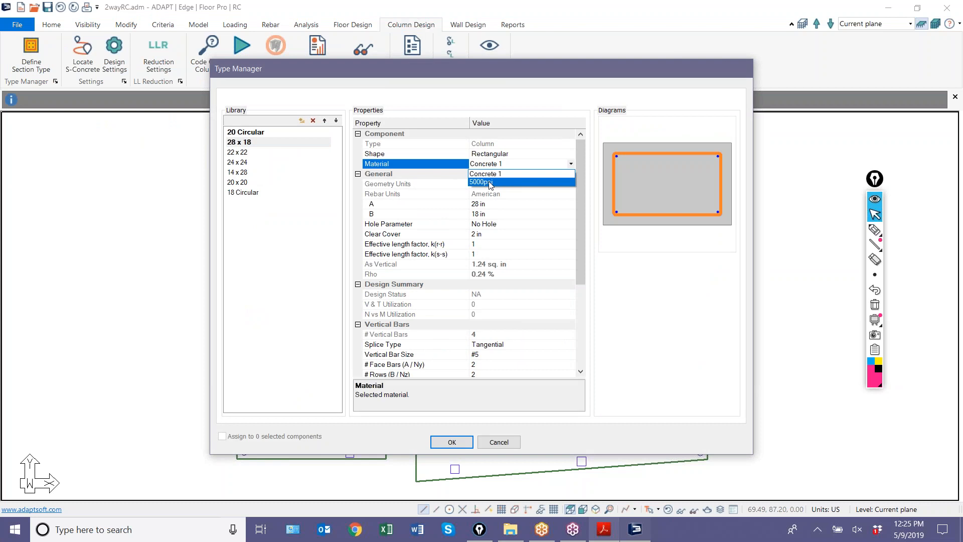
{"action": "left_click", "coordinate": [486, 441]}
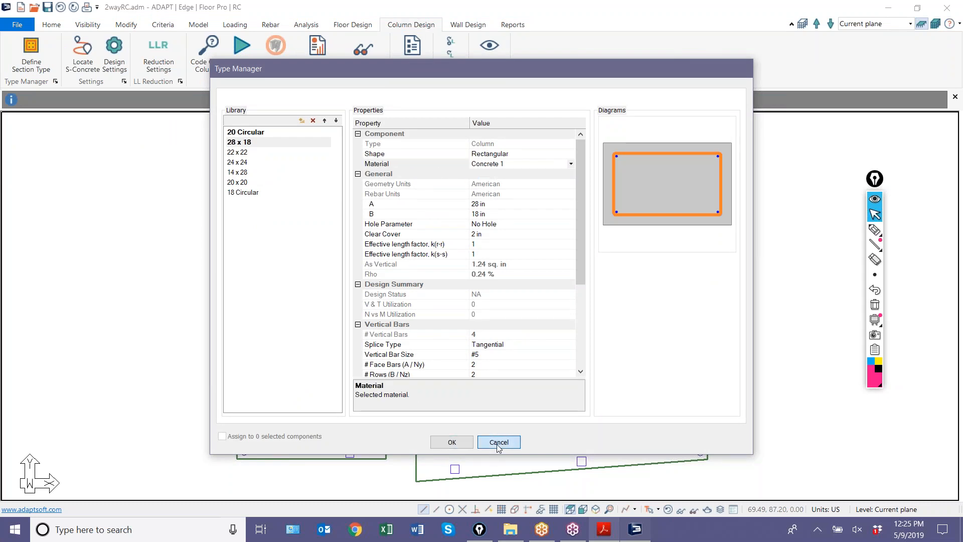
{"action": "left_click", "coordinate": [499, 442]}
Step: Delete all seven column section types from the Type Manager library and accept the change
{"action": "left_click", "coordinate": [31, 64]}
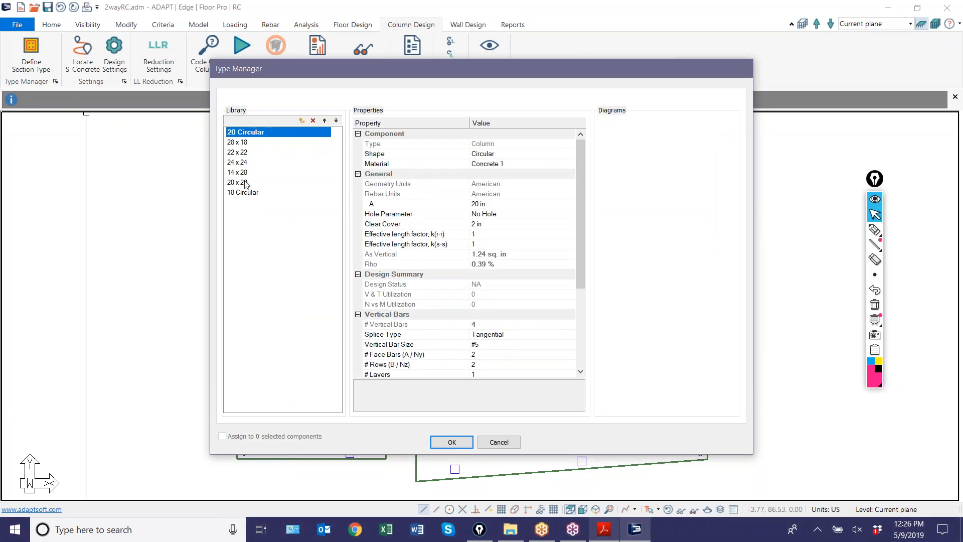
{"action": "left_click", "coordinate": [313, 123]}
{"action": "left_click", "coordinate": [313, 123]}
{"action": "left_click", "coordinate": [313, 123]}
{"action": "left_click", "coordinate": [313, 123]}
{"action": "left_click", "coordinate": [313, 123]}
{"action": "left_click", "coordinate": [313, 124]}
{"action": "left_click", "coordinate": [312, 123]}
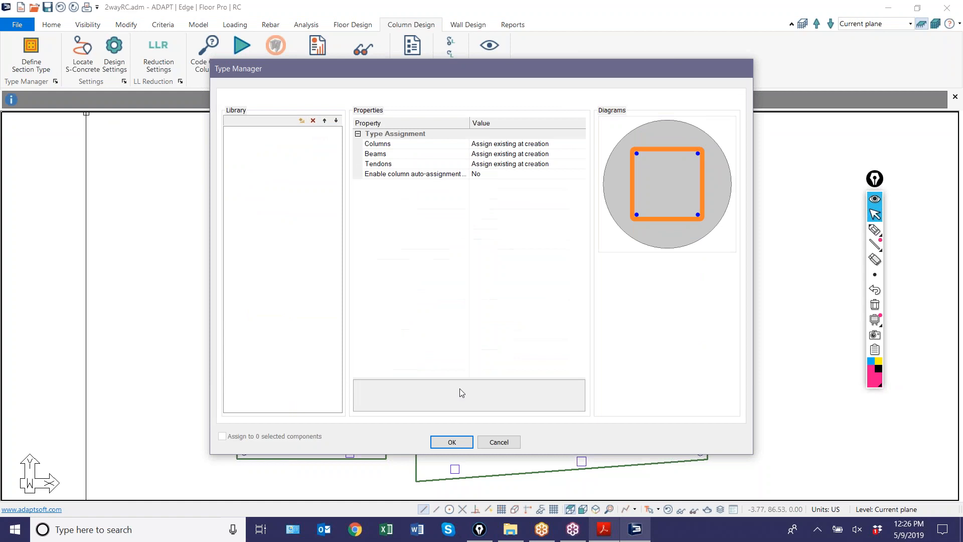
{"action": "left_click", "coordinate": [465, 441]}
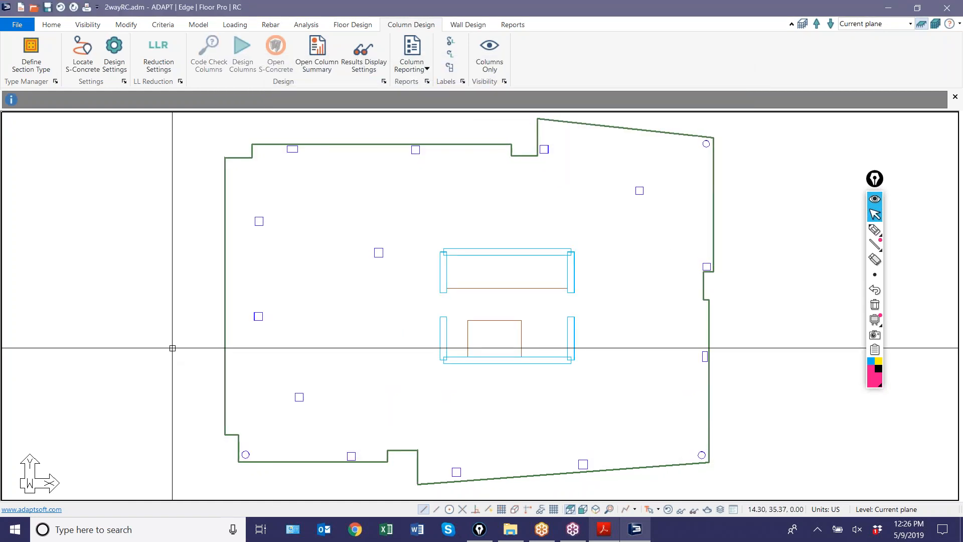
Step: Inspect the material choices in the properties of the upper square column near the slab's left edge, and close them
{"action": "scroll", "coordinate": [196, 340], "scroll_direction": "down", "scroll_amount": 1}
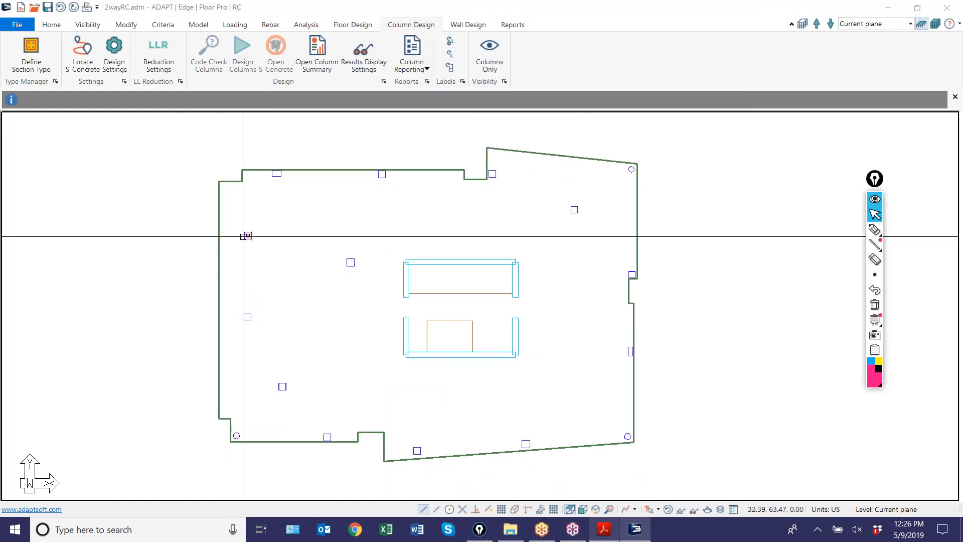
{"action": "double_click", "coordinate": [246, 236]}
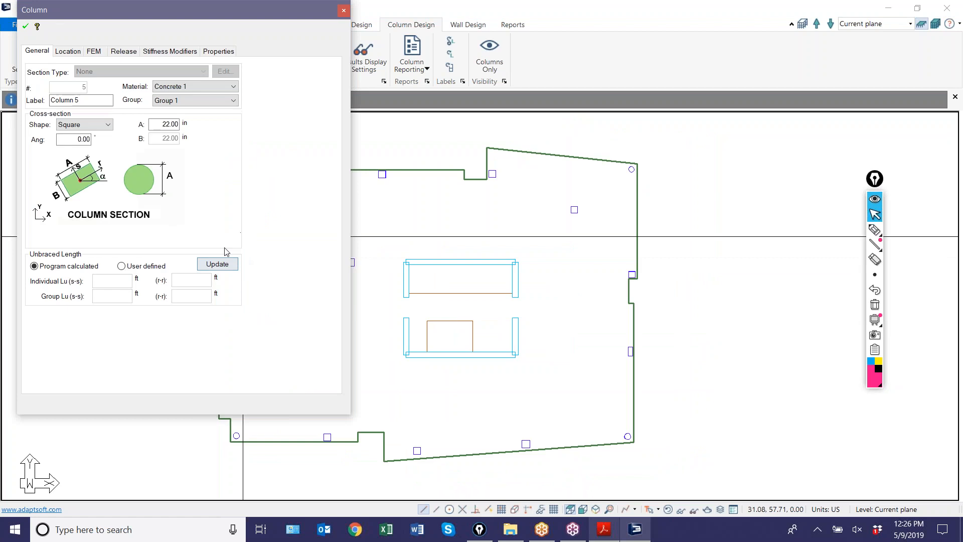
{"action": "left_click", "coordinate": [183, 87]}
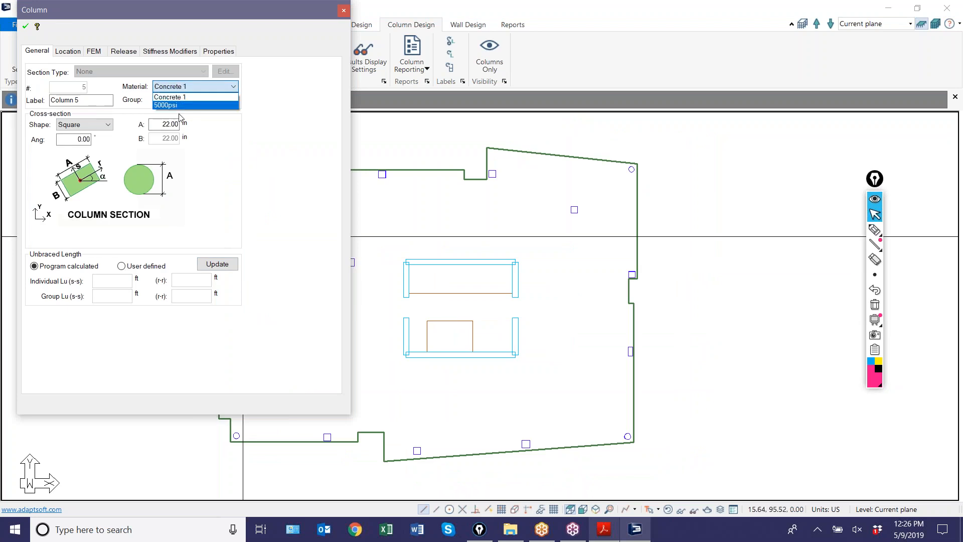
{"action": "left_click", "coordinate": [395, 143]}
{"action": "key", "text": "Escape"}
Step: Select all columns and walls by type and set their material to 5000psi
{"action": "scroll", "coordinate": [341, 149], "scroll_direction": "down", "scroll_amount": 4}
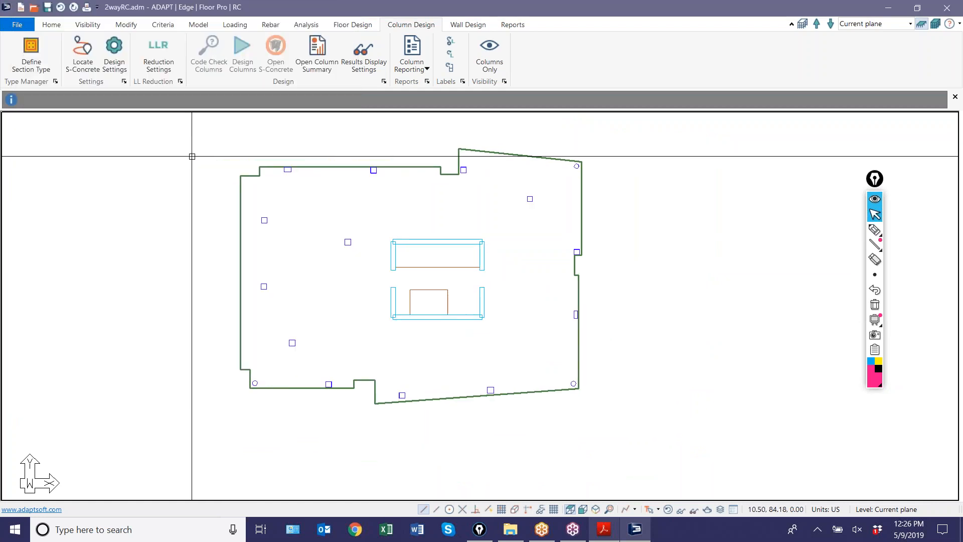
{"action": "left_click", "coordinate": [51, 25]}
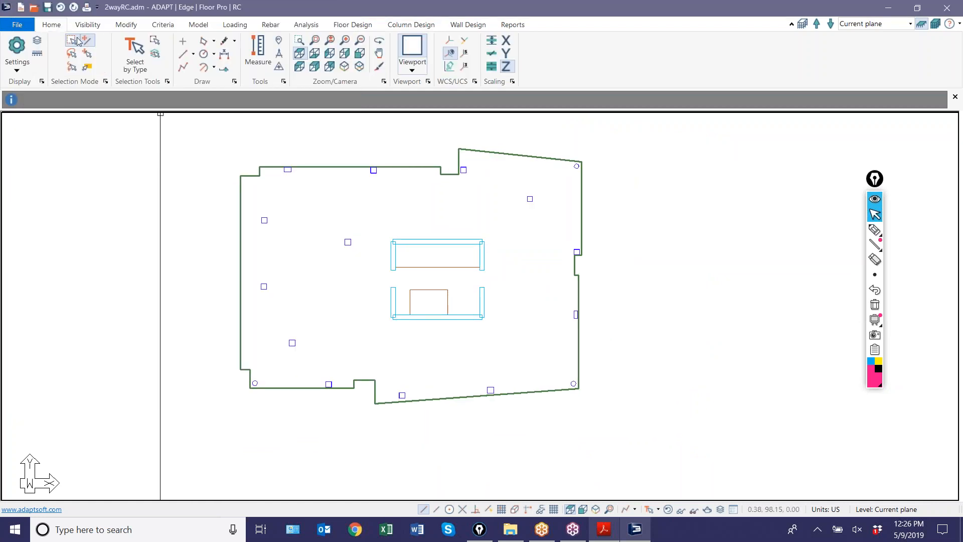
{"action": "left_click", "coordinate": [135, 50]}
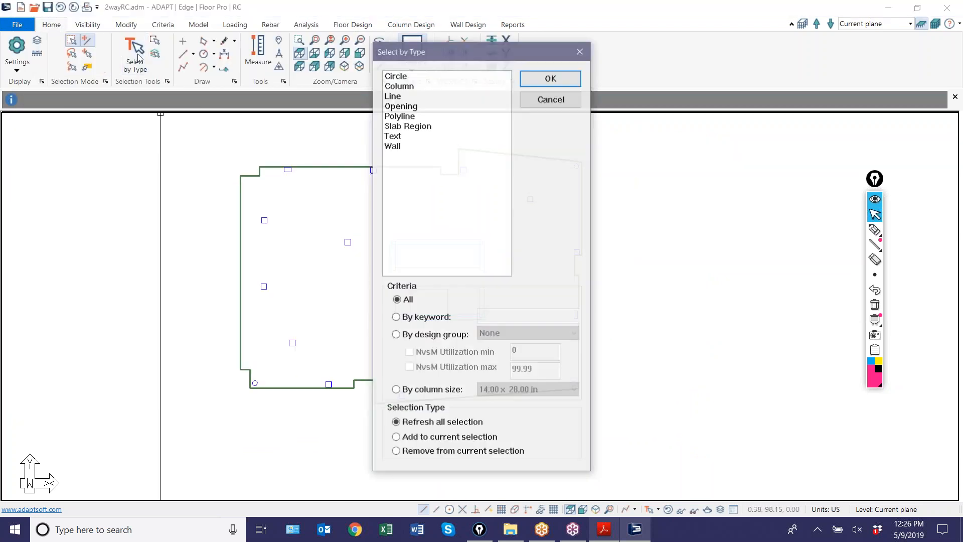
{"action": "left_click", "coordinate": [399, 86]}
{"action": "left_click", "coordinate": [393, 146], "text": "ctrl"}
{"action": "left_click", "coordinate": [533, 79]}
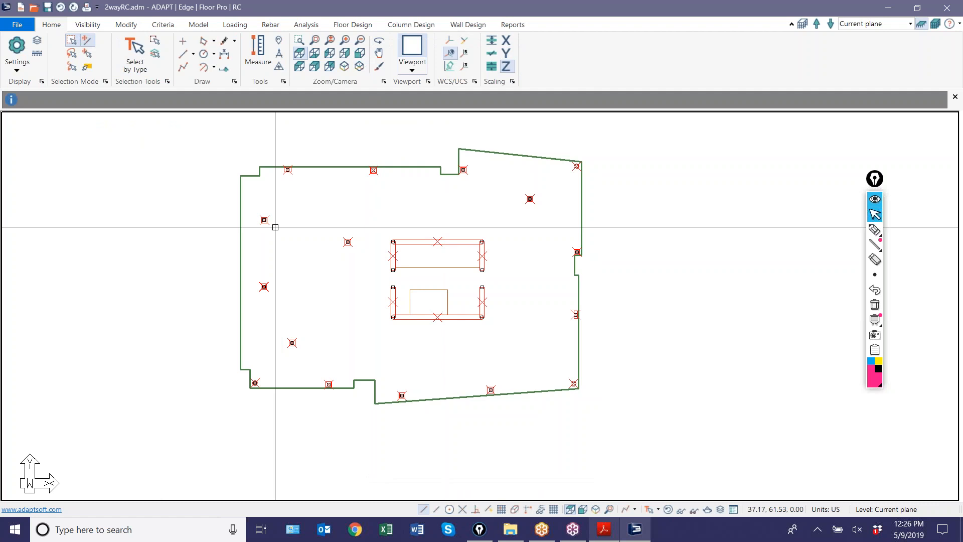
{"action": "left_click", "coordinate": [89, 25]}
{"action": "left_click", "coordinate": [112, 25]}
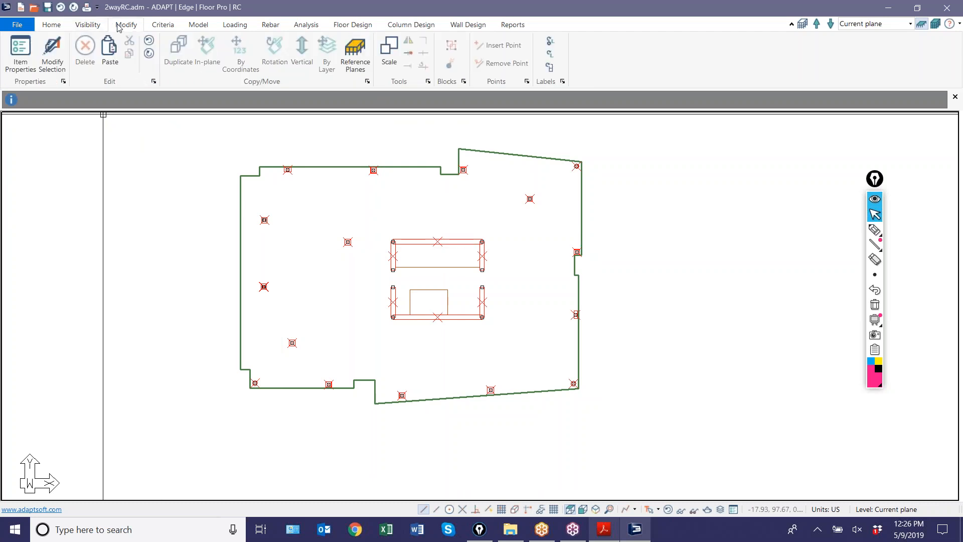
{"action": "left_click", "coordinate": [56, 52]}
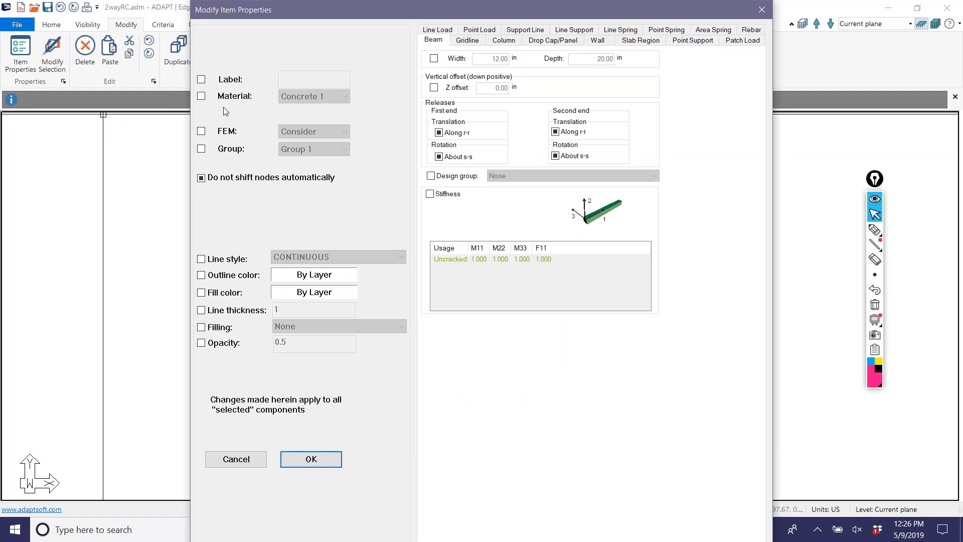
{"action": "left_click", "coordinate": [201, 96]}
{"action": "left_click", "coordinate": [293, 101]}
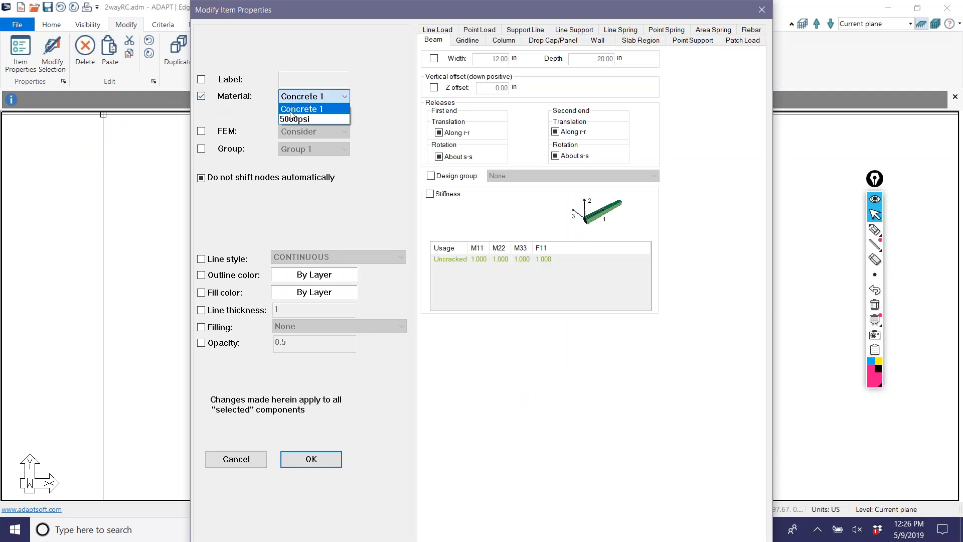
{"action": "left_click", "coordinate": [291, 118]}
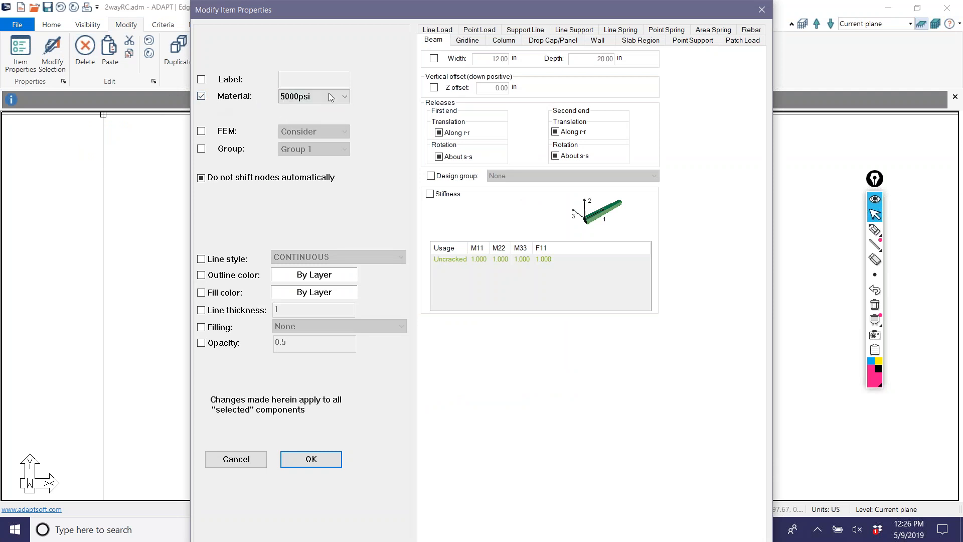
{"action": "left_click", "coordinate": [303, 459]}
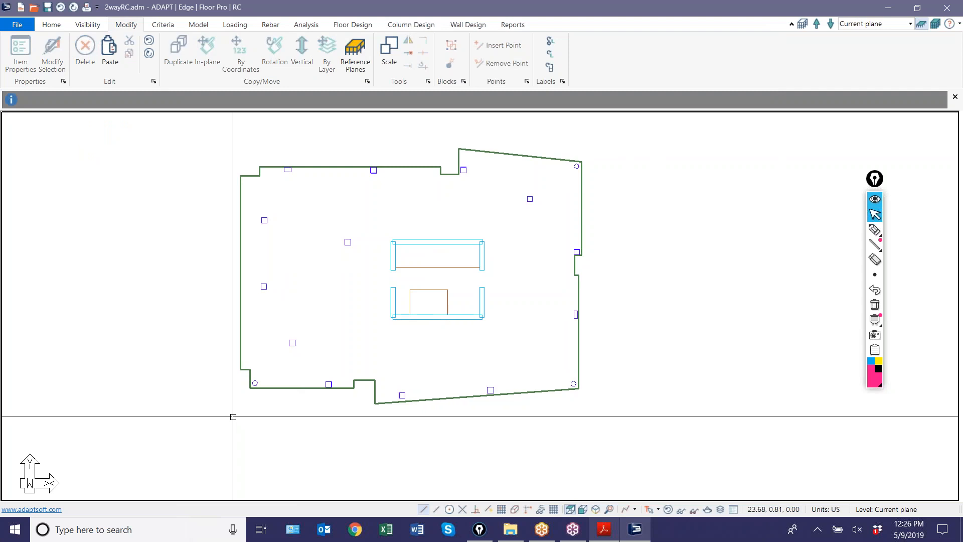
Step: Set the thickness of the slab region to 8.50 in and accept the change
{"action": "left_click", "coordinate": [240, 258]}
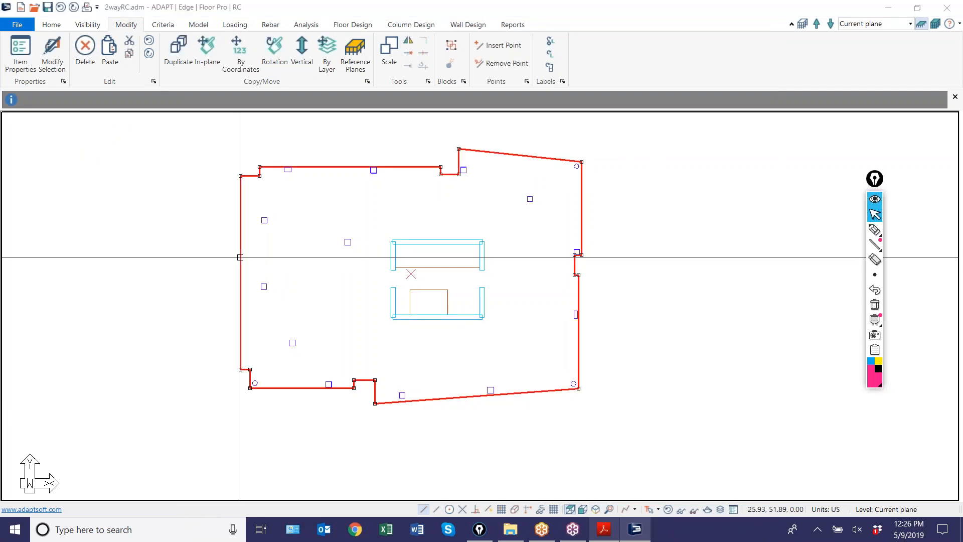
{"action": "double_click", "coordinate": [240, 258]}
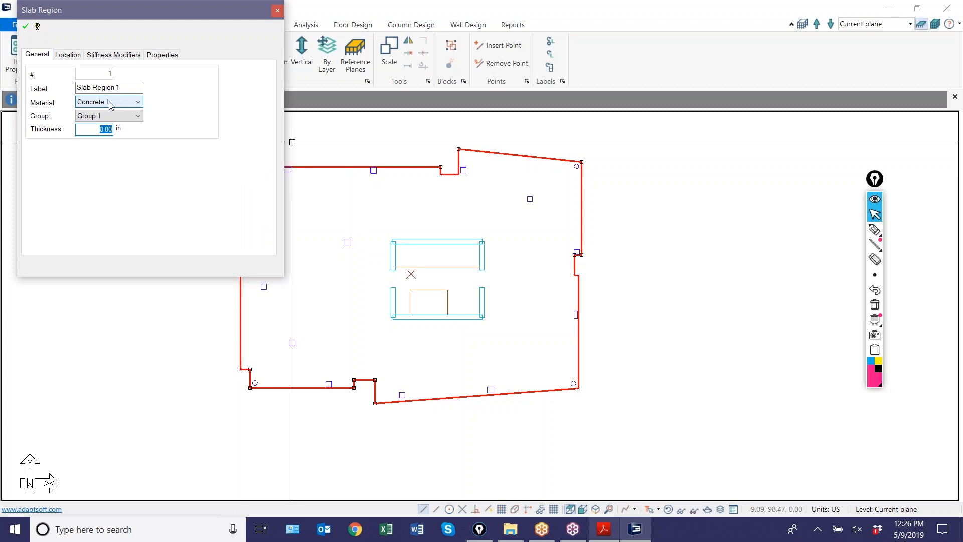
{"action": "left_click", "coordinate": [93, 372]}
{"action": "scroll", "coordinate": [217, 257], "scroll_direction": "up", "scroll_amount": 4}
{"action": "double_click", "coordinate": [247, 257]}
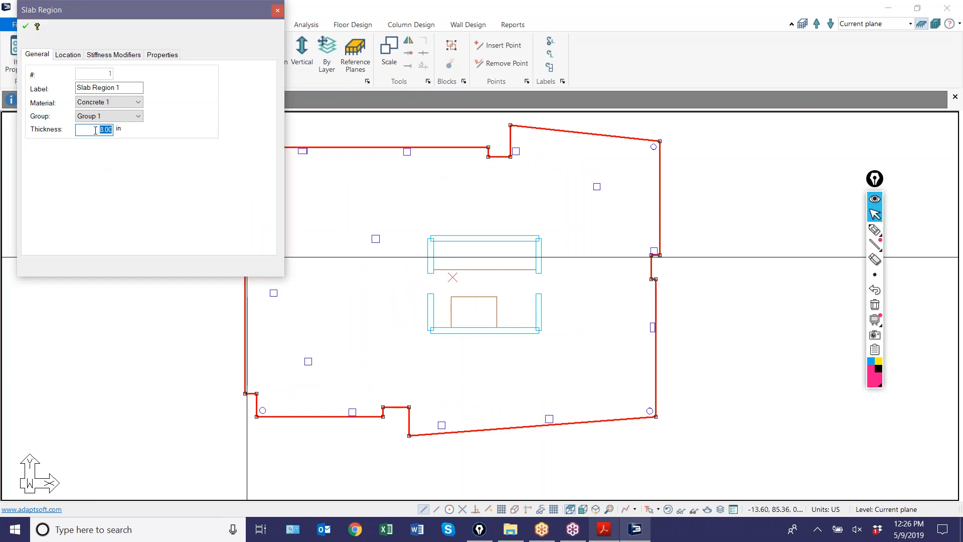
{"action": "type", "text": "8.50"}
{"action": "left_click", "coordinate": [25, 27]}
{"action": "left_click", "coordinate": [105, 321]}
Step: Set the modulus of elasticity Es of the MildSteel 1 rebar material to 29000 ksi
{"action": "scroll", "coordinate": [413, 267], "scroll_direction": "down", "scroll_amount": 2}
{"action": "middle_click_drag", "start_coordinate": [401, 224], "coordinate": [346, 236]}
{"action": "left_click", "coordinate": [164, 25]}
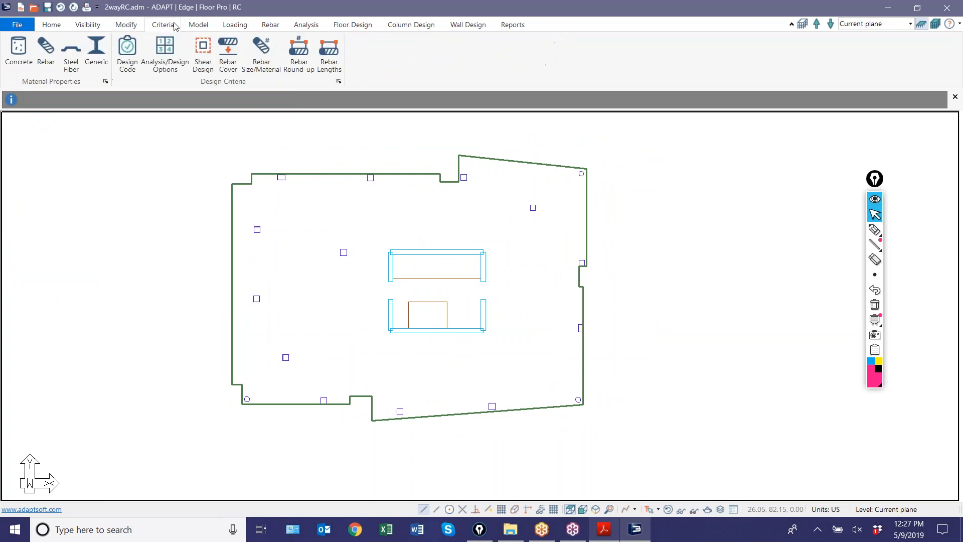
{"action": "left_click", "coordinate": [46, 57]}
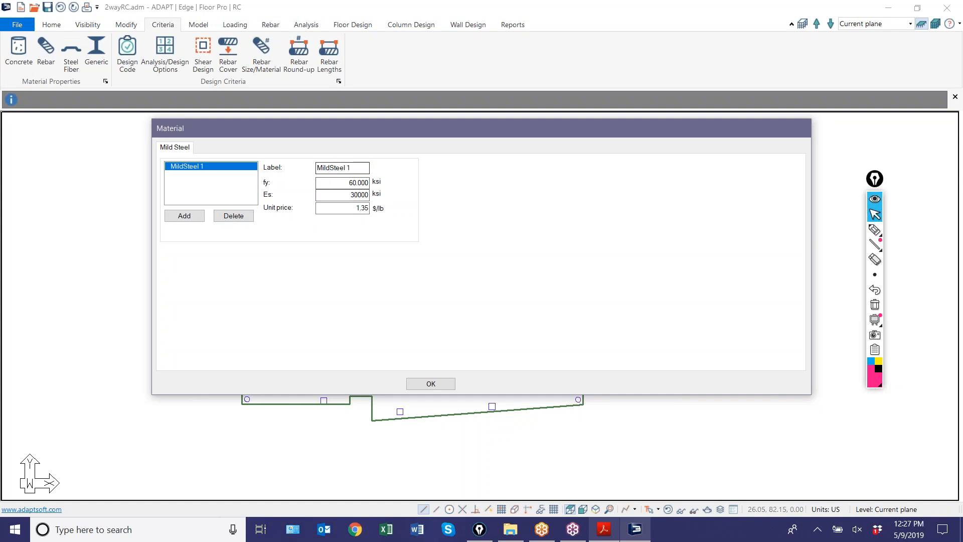
{"action": "left_click", "coordinate": [346, 195]}
{"action": "key", "text": "shift+End"}
{"action": "type", "text": "29000"}
{"action": "left_click", "coordinate": [431, 384]}
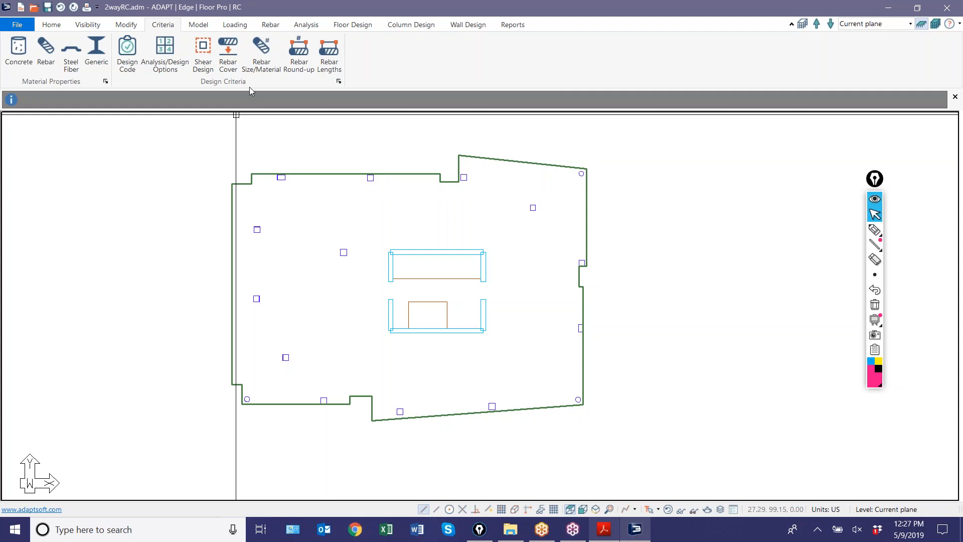
Step: Set the preferred bar size for both top and bottom bars to #6 in the two-way slab criteria and accept them
{"action": "left_click", "coordinate": [261, 63]}
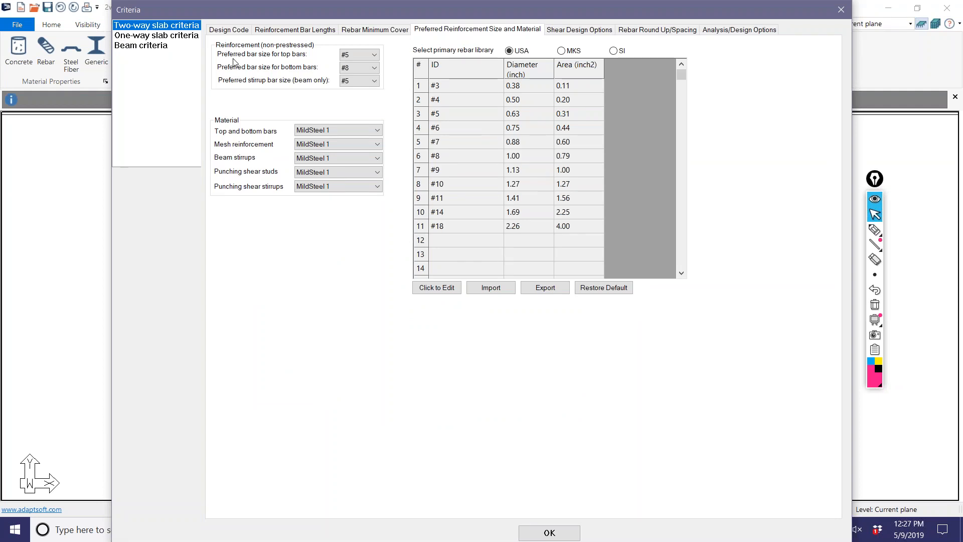
{"action": "left_click", "coordinate": [357, 55]}
{"action": "left_click", "coordinate": [360, 95]}
{"action": "left_click", "coordinate": [360, 68]}
{"action": "left_click", "coordinate": [360, 103]}
{"action": "left_click", "coordinate": [354, 83]}
{"action": "left_click", "coordinate": [338, 130]}
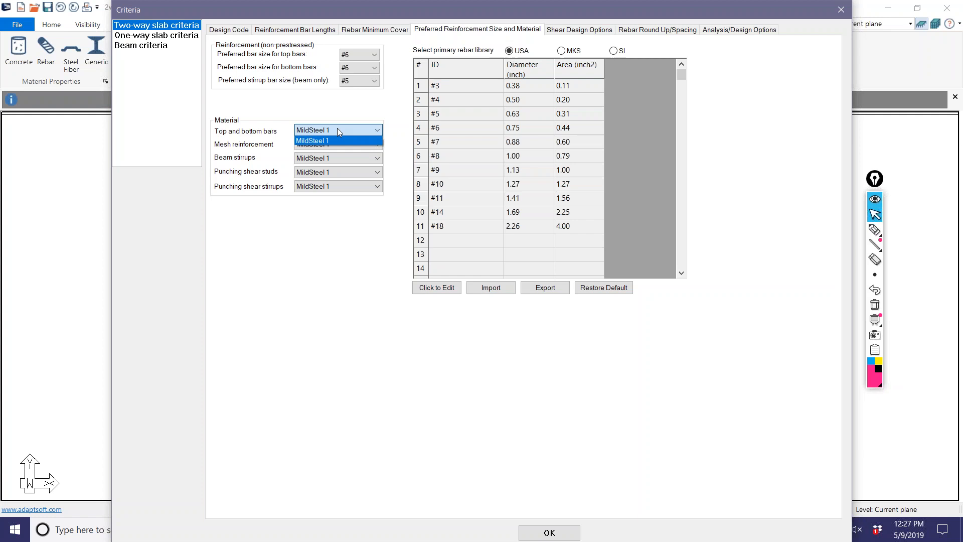
{"action": "left_click", "coordinate": [273, 115]}
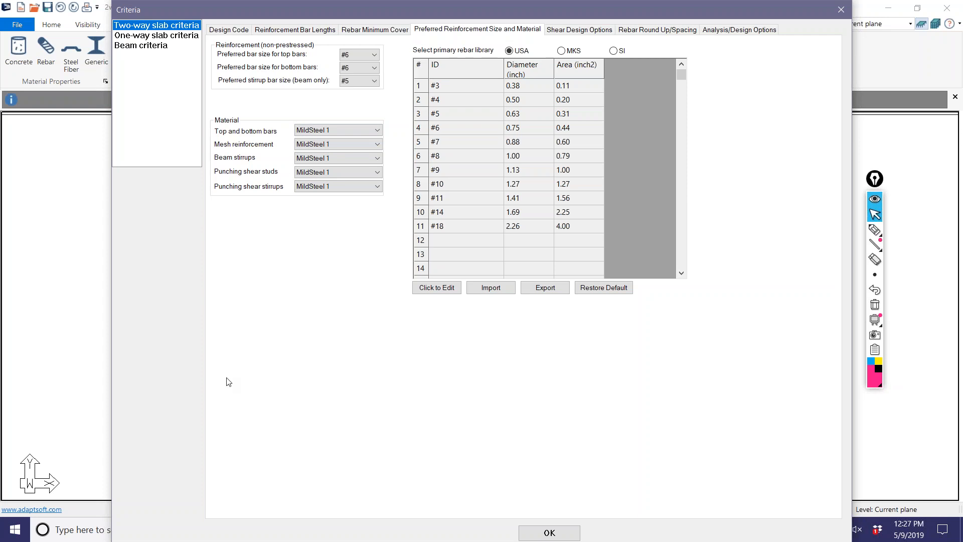
{"action": "left_click", "coordinate": [537, 536]}
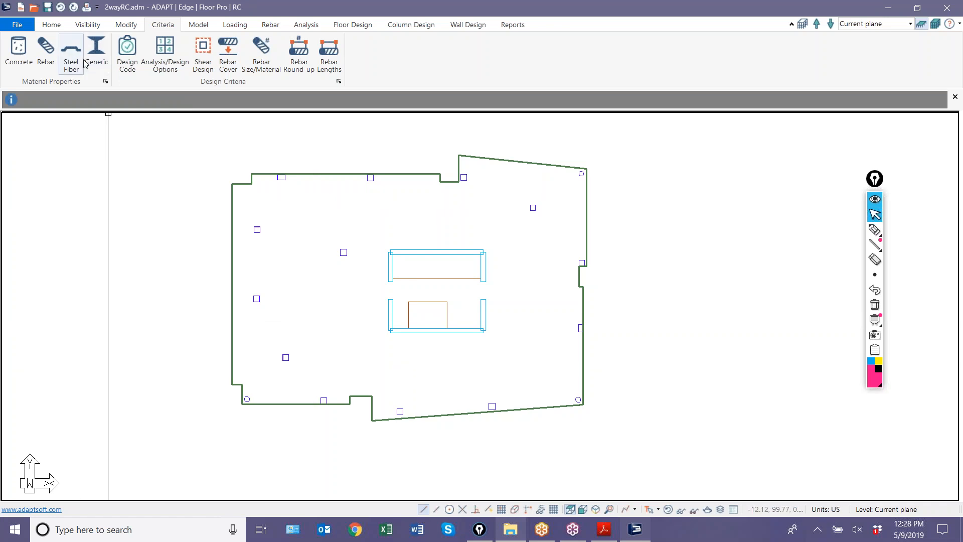
Step: Try adding a Dramix FRC concrete to the material library, delete that entry again, and close the library
{"action": "left_click", "coordinate": [70, 55]}
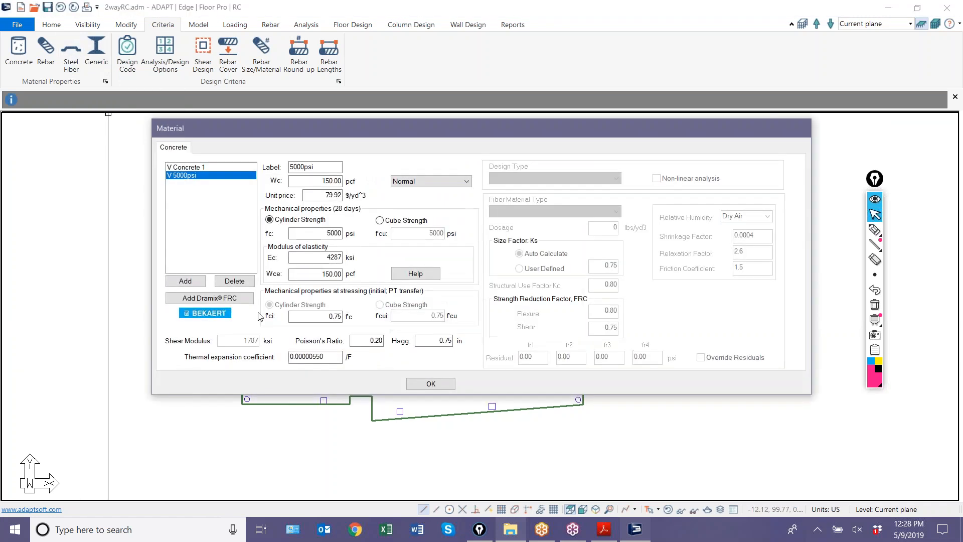
{"action": "left_click", "coordinate": [209, 300]}
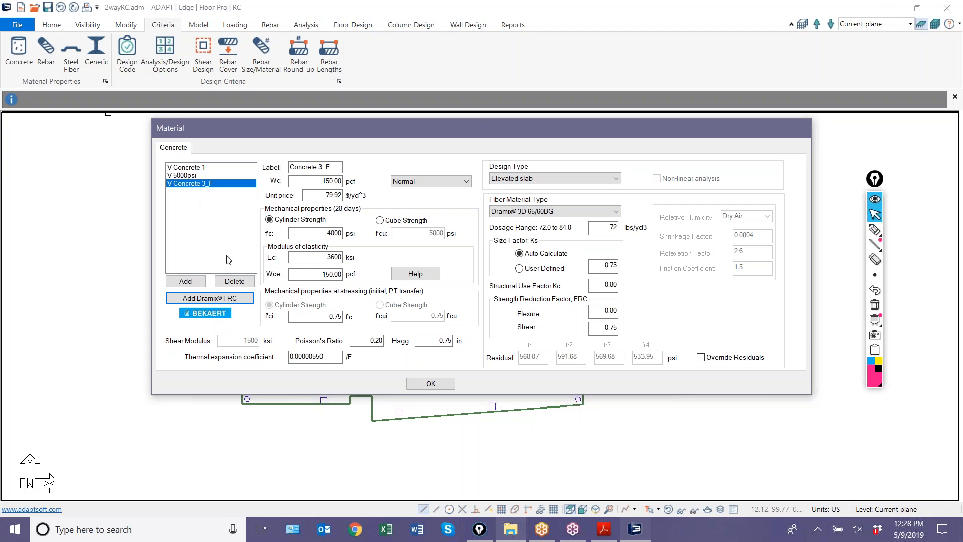
{"action": "left_click", "coordinate": [228, 280]}
{"action": "left_click", "coordinate": [415, 383]}
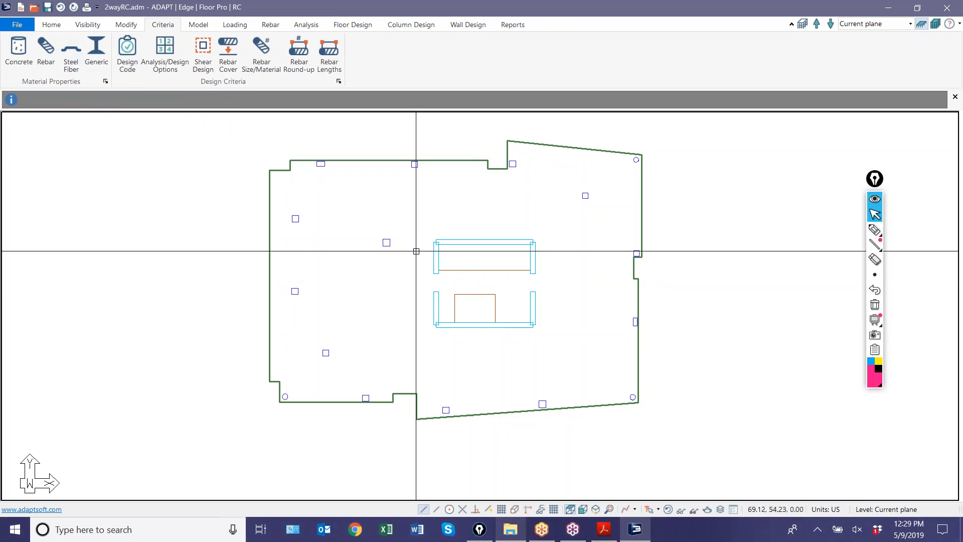
{"action": "scroll", "coordinate": [416, 250], "scroll_direction": "up", "scroll_amount": 1}
{"action": "middle_click_drag", "start_coordinate": [324, 280], "coordinate": [300, 290]}
{"action": "scroll", "coordinate": [291, 252], "scroll_direction": "down", "scroll_amount": 1}
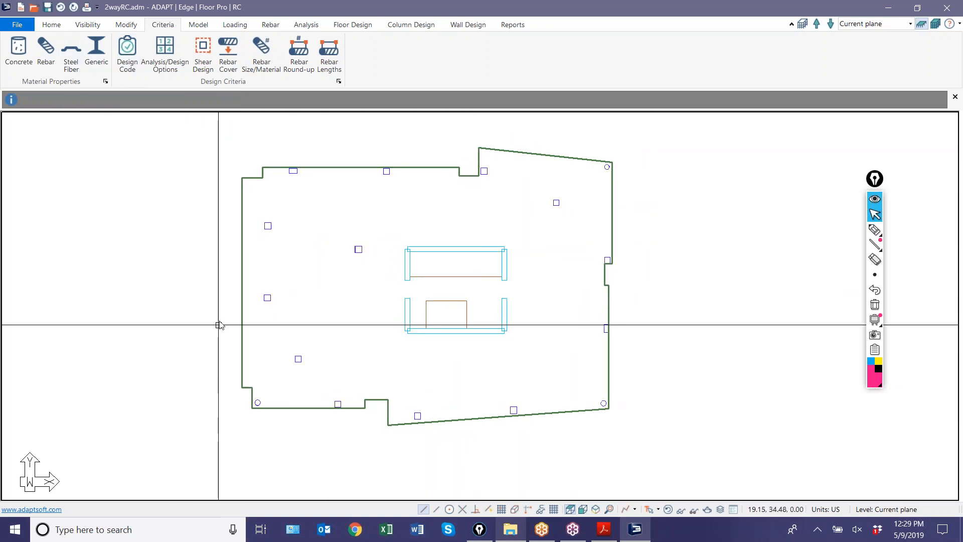
{"action": "middle_click_drag", "start_coordinate": [218, 325], "coordinate": [224, 316]}
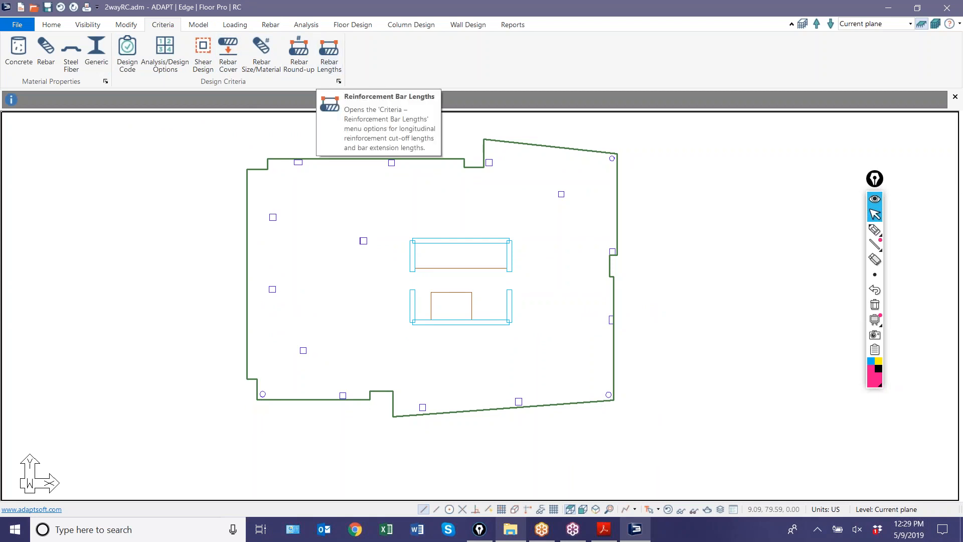
{"action": "middle_click_drag", "start_coordinate": [320, 262], "coordinate": [325, 270]}
{"action": "scroll", "coordinate": [269, 194], "scroll_direction": "up", "scroll_amount": 1}
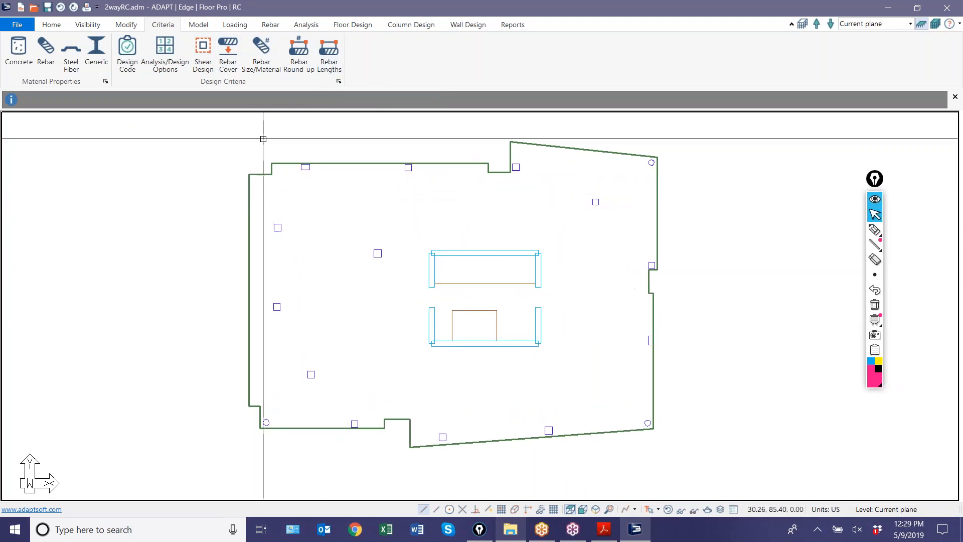
Step: Open the load case library to examine the reserved, general and building load cases
{"action": "left_click", "coordinate": [236, 28]}
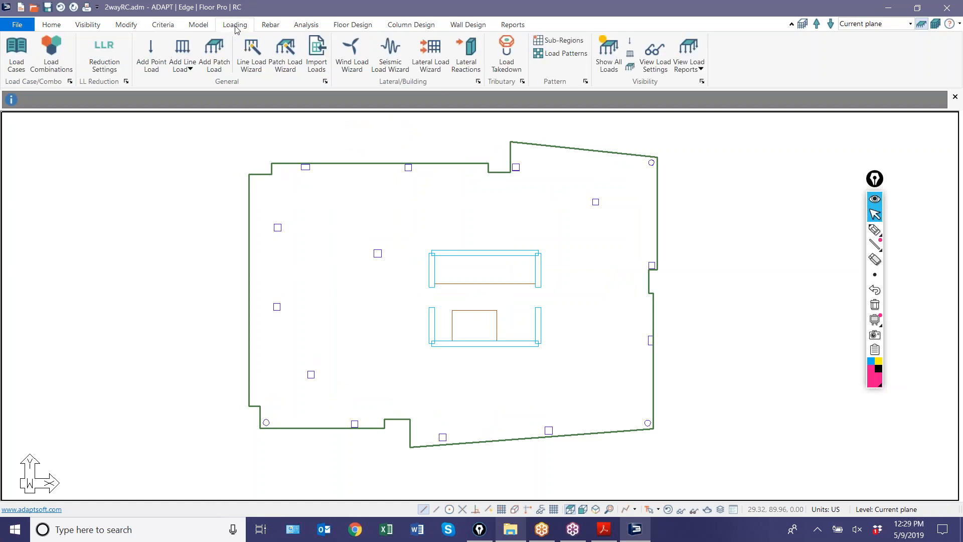
{"action": "left_click", "coordinate": [15, 59]}
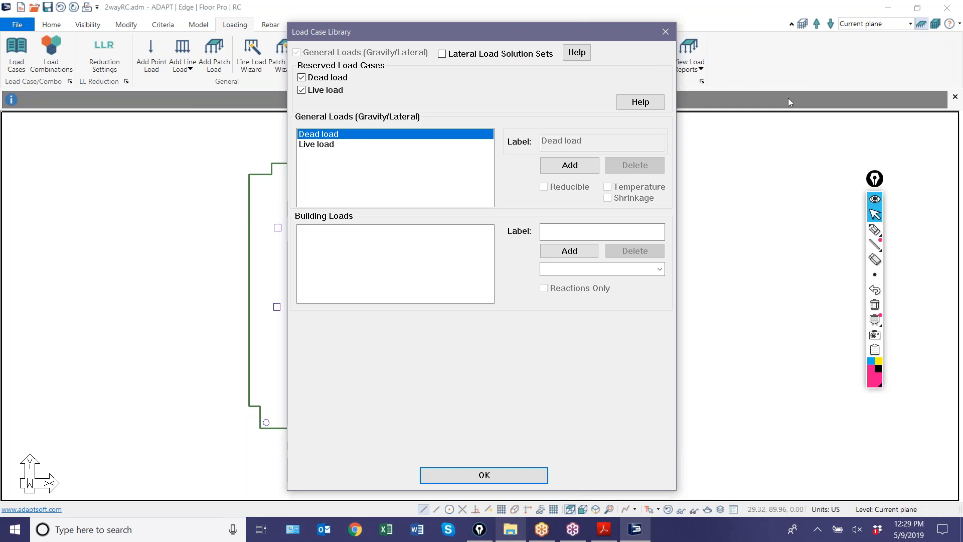
{"action": "left_click", "coordinate": [873, 230]}
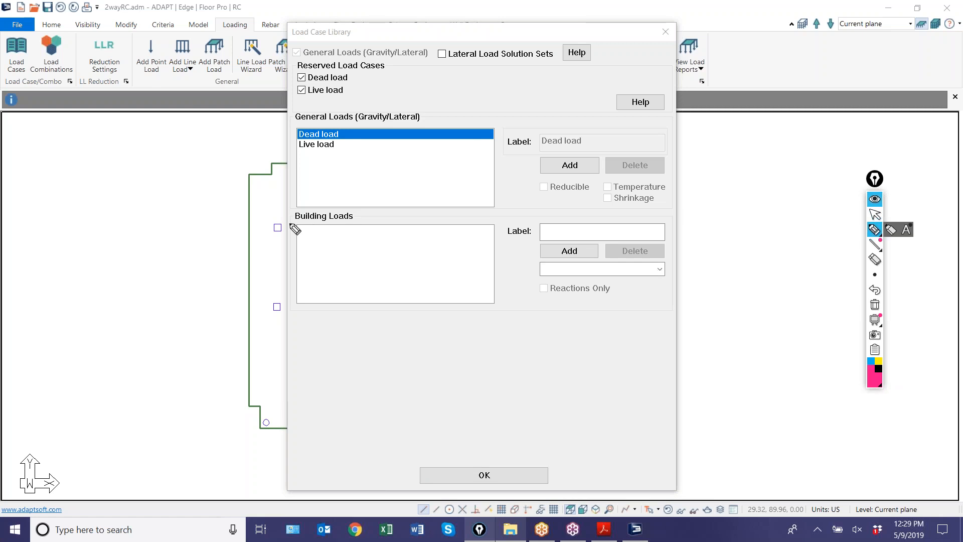
{"action": "left_click_drag", "start_coordinate": [289, 220], "coordinate": [383, 216]}
{"action": "left_click_drag", "start_coordinate": [297, 214], "coordinate": [480, 307]}
{"action": "mouse_move", "coordinate": [458, 223]}
{"action": "left_mouse_down"}
{"action": "mouse_move", "coordinate": [336, 276]}
{"action": "mouse_move", "coordinate": [313, 303]}
{"action": "left_mouse_up"}
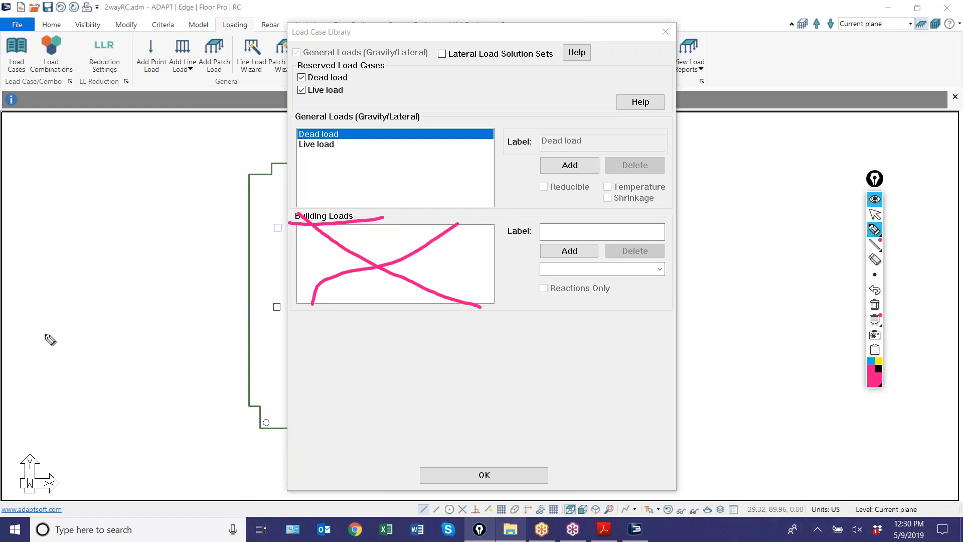
{"action": "left_click_drag", "start_coordinate": [156, 196], "coordinate": [177, 380]}
{"action": "left_click_drag", "start_coordinate": [150, 200], "coordinate": [236, 375]}
{"action": "left_click_drag", "start_coordinate": [164, 227], "coordinate": [234, 231]}
{"action": "left_click_drag", "start_coordinate": [186, 248], "coordinate": [219, 249]}
{"action": "left_click_drag", "start_coordinate": [173, 276], "coordinate": [242, 285]}
{"action": "left_click_drag", "start_coordinate": [180, 307], "coordinate": [246, 312]}
{"action": "left_click_drag", "start_coordinate": [195, 330], "coordinate": [235, 336]}
{"action": "mouse_move", "coordinate": [178, 376]}
{"action": "left_mouse_down"}
{"action": "mouse_move", "coordinate": [185, 380]}
{"action": "mouse_move", "coordinate": [152, 203]}
{"action": "mouse_move", "coordinate": [133, 196]}
{"action": "left_mouse_up"}
{"action": "mouse_move", "coordinate": [114, 250]}
{"action": "left_mouse_down"}
{"action": "mouse_move", "coordinate": [163, 246]}
{"action": "mouse_move", "coordinate": [149, 252]}
{"action": "left_mouse_up"}
{"action": "mouse_move", "coordinate": [131, 284]}
{"action": "left_mouse_down"}
{"action": "mouse_move", "coordinate": [171, 290]}
{"action": "mouse_move", "coordinate": [158, 319]}
{"action": "left_mouse_up"}
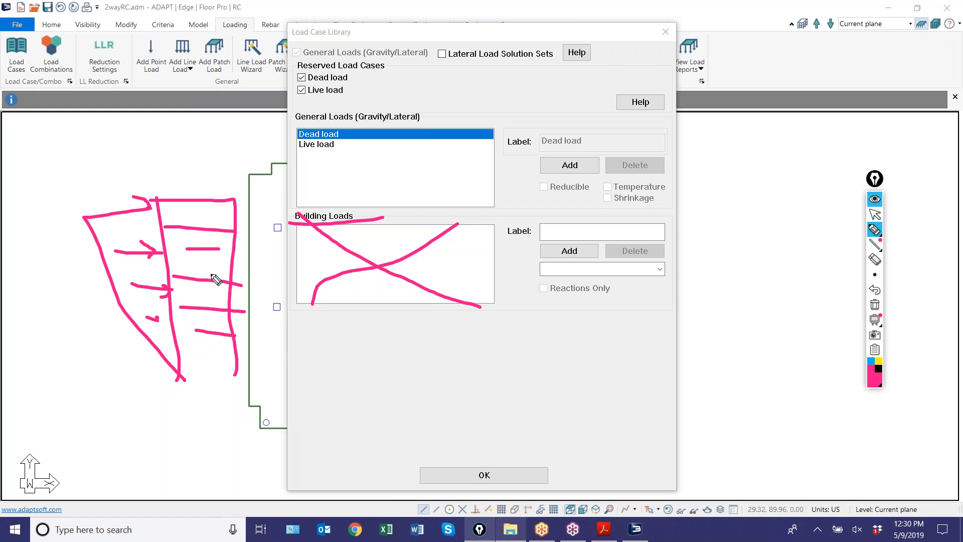
{"action": "mouse_move", "coordinate": [27, 230]}
{"action": "left_mouse_down"}
{"action": "mouse_move", "coordinate": [68, 235]}
{"action": "mouse_move", "coordinate": [54, 236]}
{"action": "left_mouse_up"}
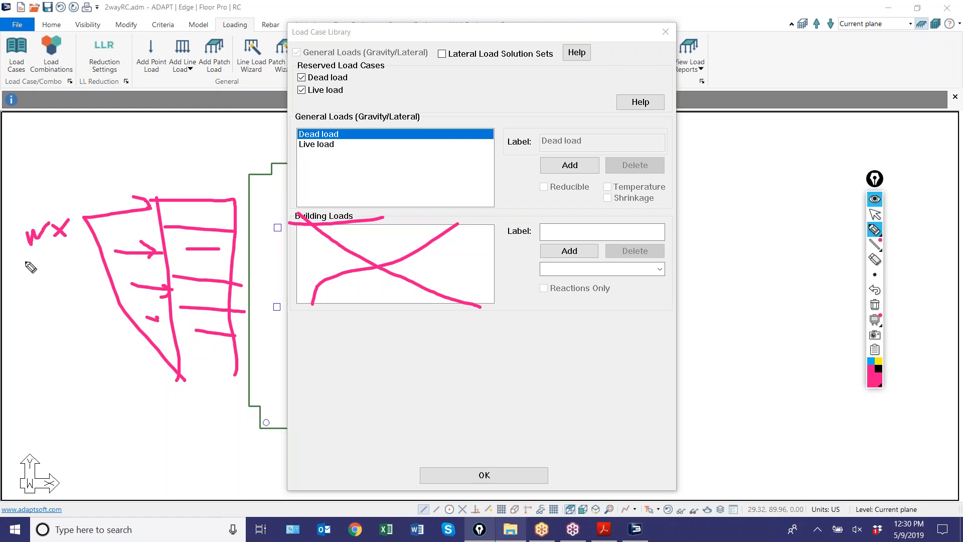
{"action": "left_click_drag", "start_coordinate": [21, 250], "coordinate": [91, 247]}
{"action": "mouse_move", "coordinate": [35, 264]}
{"action": "left_mouse_down"}
{"action": "mouse_move", "coordinate": [35, 276]}
{"action": "mouse_move", "coordinate": [50, 277]}
{"action": "mouse_move", "coordinate": [49, 261]}
{"action": "left_mouse_up"}
{"action": "mouse_move", "coordinate": [50, 261]}
{"action": "left_mouse_down"}
{"action": "mouse_move", "coordinate": [53, 274]}
{"action": "mouse_move", "coordinate": [75, 272]}
{"action": "mouse_move", "coordinate": [63, 272]}
{"action": "left_mouse_up"}
{"action": "mouse_move", "coordinate": [59, 233]}
{"action": "left_mouse_down"}
{"action": "mouse_move", "coordinate": [86, 219]}
{"action": "mouse_move", "coordinate": [312, 244]}
{"action": "mouse_move", "coordinate": [304, 258]}
{"action": "left_mouse_up"}
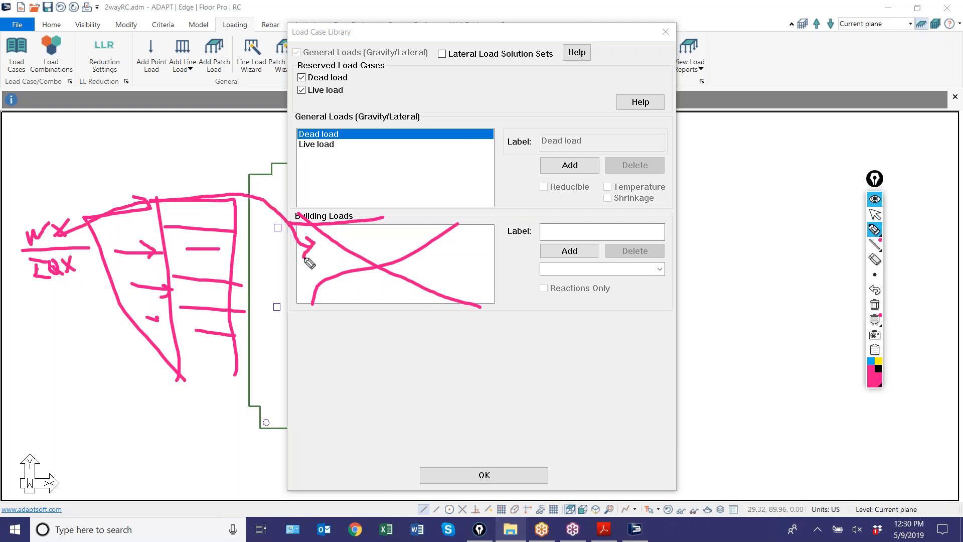
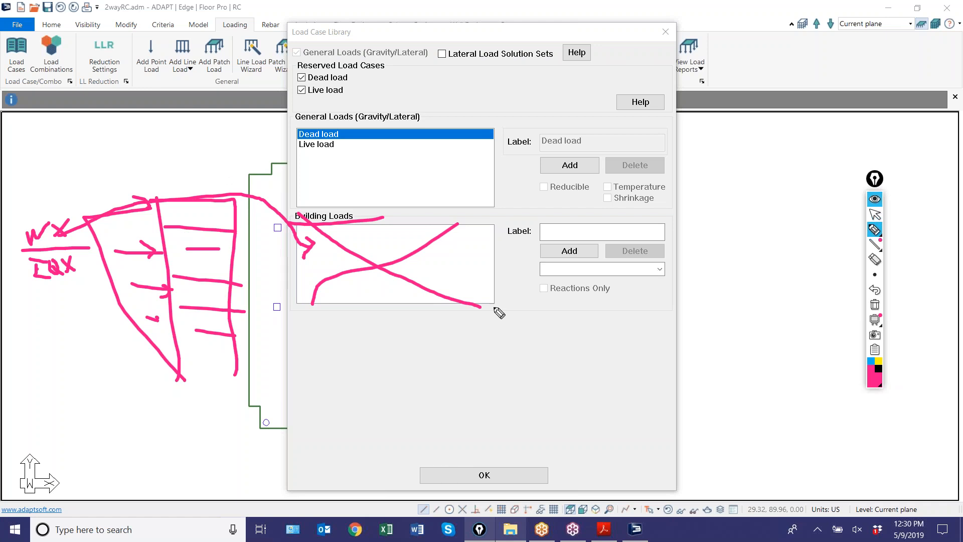
{"action": "mouse_move", "coordinate": [300, 211]}
{"action": "left_mouse_down"}
{"action": "mouse_move", "coordinate": [402, 277]}
{"action": "mouse_move", "coordinate": [494, 304]}
{"action": "left_mouse_up"}
{"action": "left_click_drag", "start_coordinate": [489, 219], "coordinate": [236, 312]}
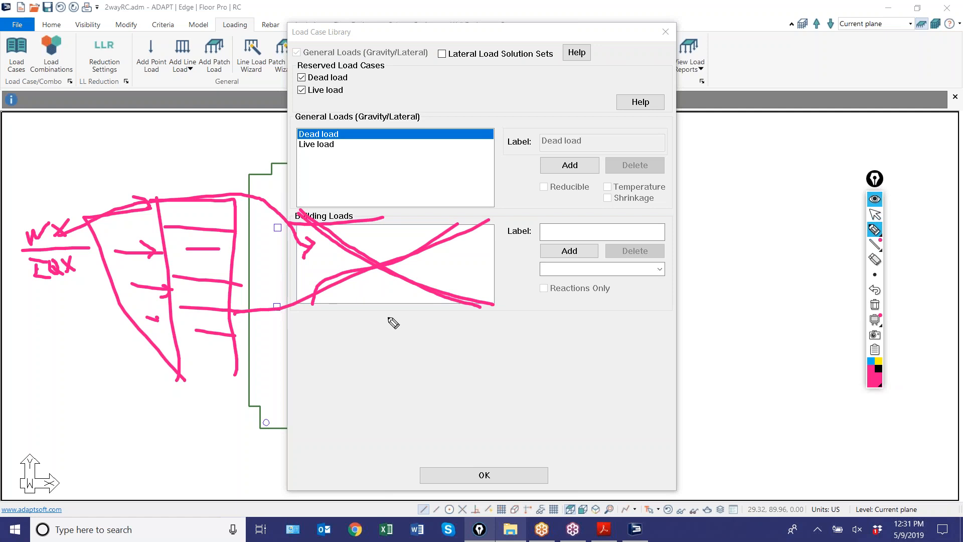
{"action": "left_click_drag", "start_coordinate": [469, 298], "coordinate": [518, 309]}
{"action": "left_click_drag", "start_coordinate": [460, 229], "coordinate": [491, 222]}
{"action": "mouse_move", "coordinate": [297, 117]}
{"action": "left_mouse_down"}
{"action": "mouse_move", "coordinate": [371, 203]}
{"action": "mouse_move", "coordinate": [404, 145]}
{"action": "mouse_move", "coordinate": [297, 133]}
{"action": "left_mouse_up"}
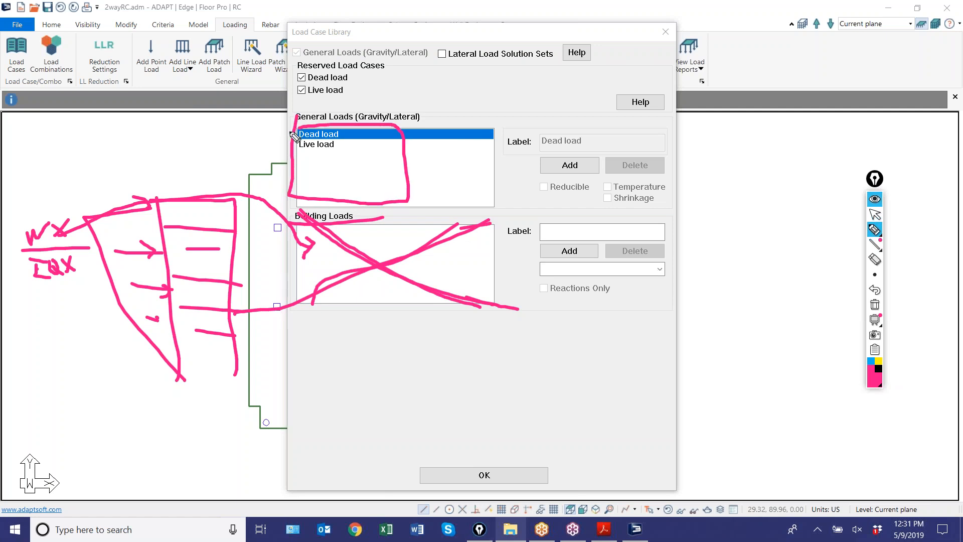
{"action": "left_click", "coordinate": [874, 304]}
{"action": "left_click", "coordinate": [874, 215]}
Step: Close the load case library, then select the slab region and clear the selection
{"action": "left_click", "coordinate": [517, 474]}
{"action": "left_click_drag", "start_coordinate": [378, 187], "coordinate": [361, 143]}
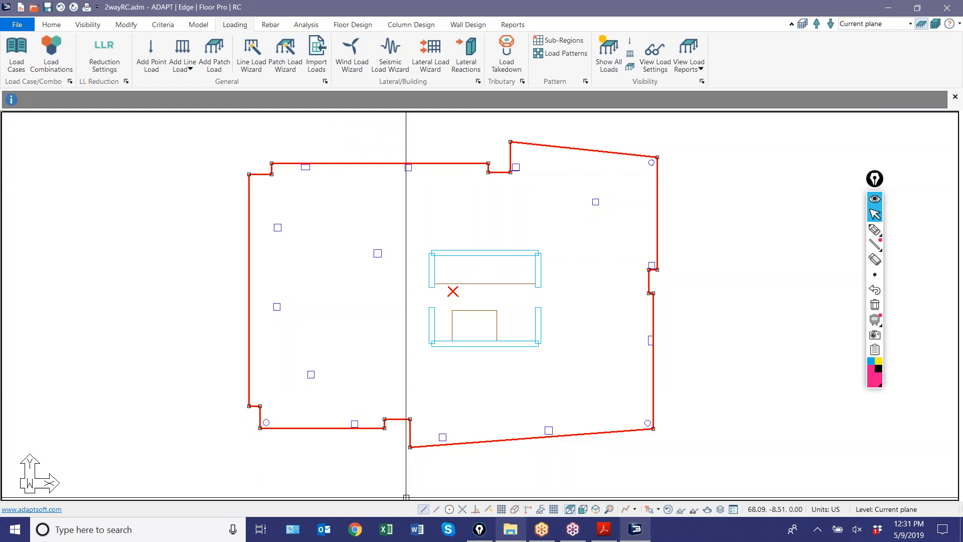
{"action": "left_click", "coordinate": [213, 344]}
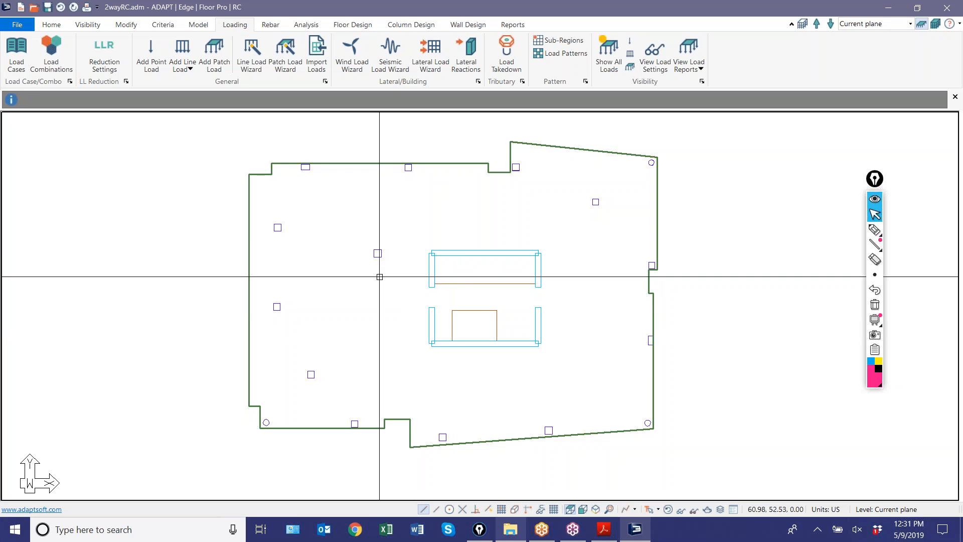
Step: Draw a closed five-sided polygon around the interior column between the slab's left edge and the core walls
{"action": "left_click", "coordinate": [50, 25]}
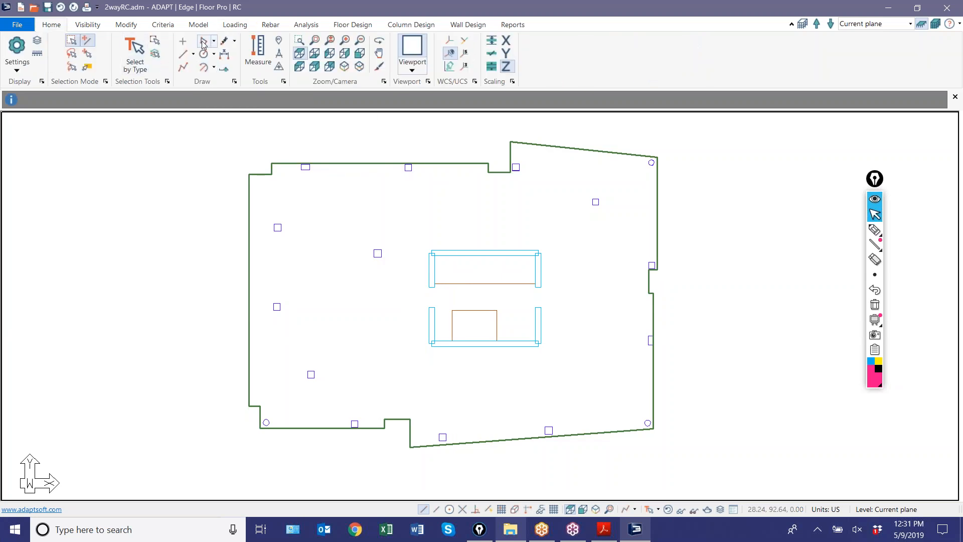
{"action": "left_click", "coordinate": [309, 259]}
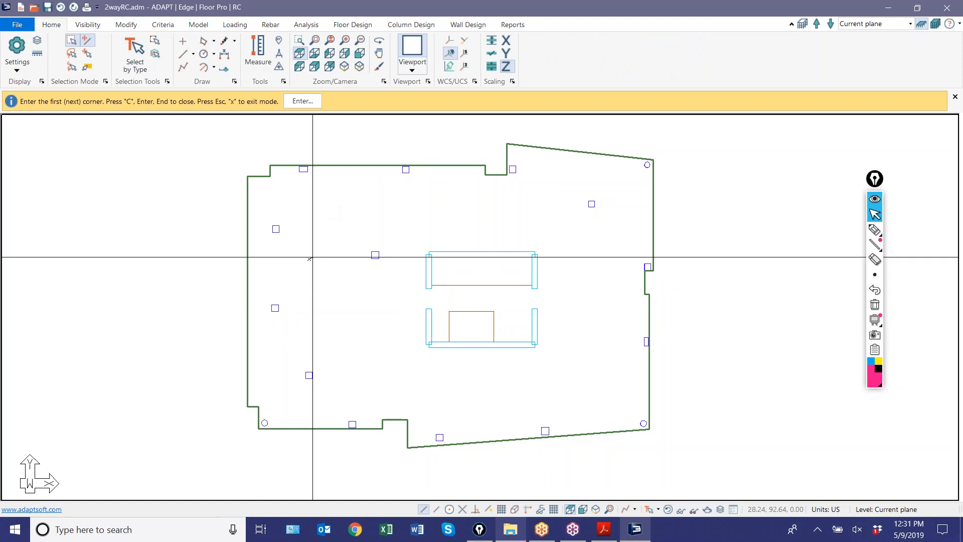
{"action": "left_click", "coordinate": [335, 203]}
{"action": "left_click", "coordinate": [390, 231]}
{"action": "left_click", "coordinate": [388, 339]}
{"action": "left_click", "coordinate": [294, 334]}
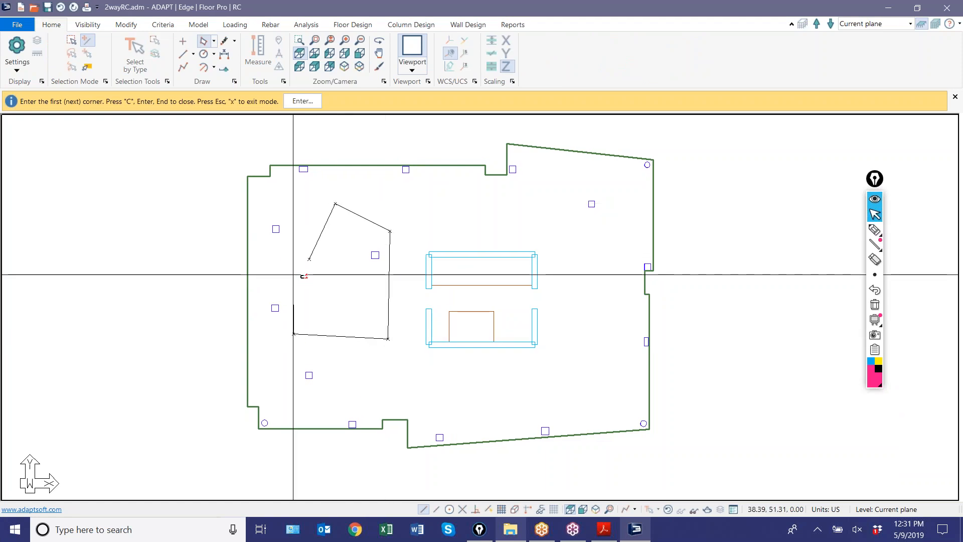
{"action": "left_click", "coordinate": [308, 260]}
{"action": "right_click", "coordinate": [219, 232]}
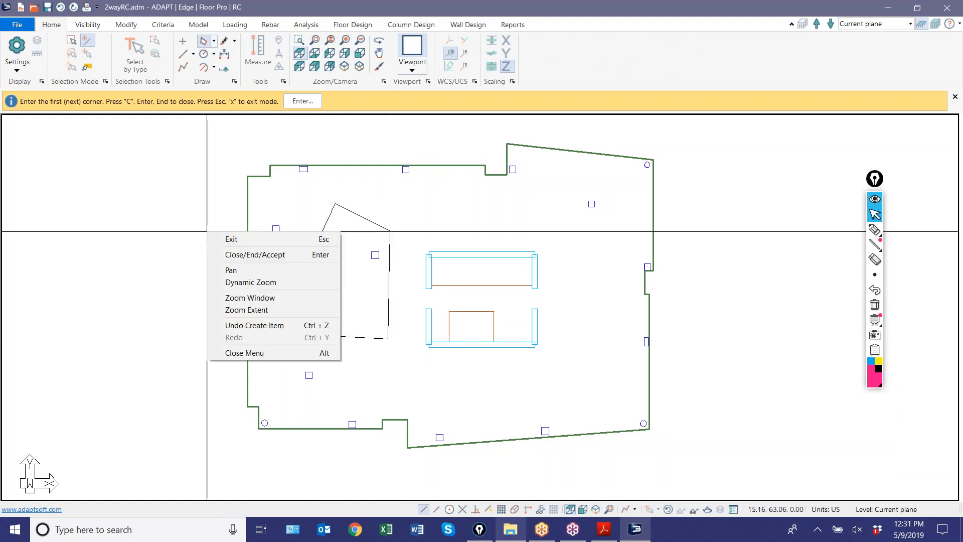
{"action": "left_click", "coordinate": [233, 239]}
Step: Finish the closed polygon around the interior column and generate a 1 ksf dead load patch load from it
{"action": "left_click", "coordinate": [319, 244]}
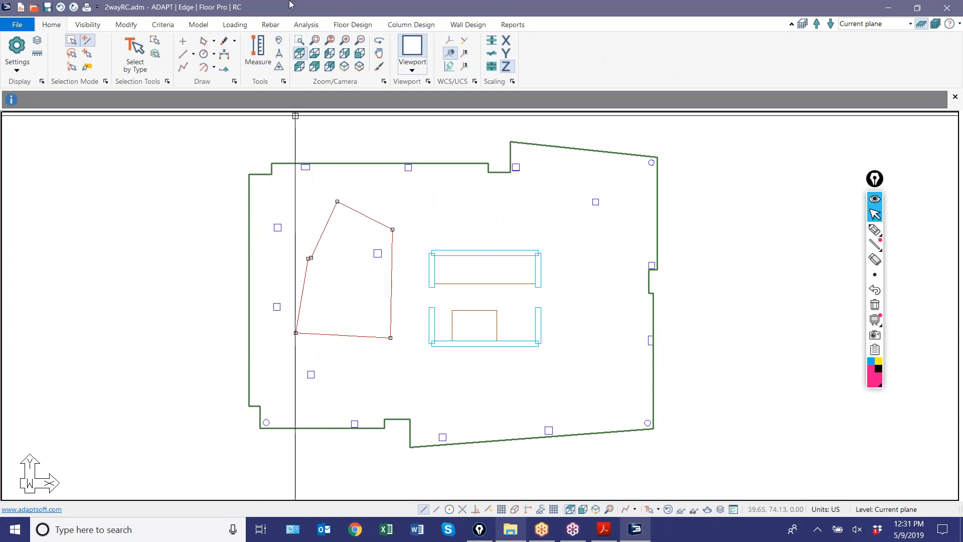
{"action": "left_click", "coordinate": [227, 27]}
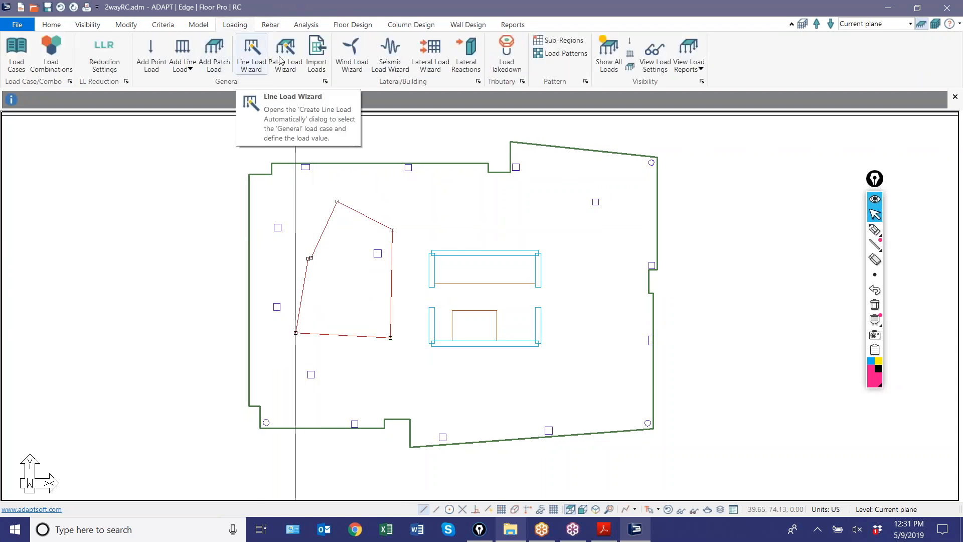
{"action": "left_click", "coordinate": [268, 63]}
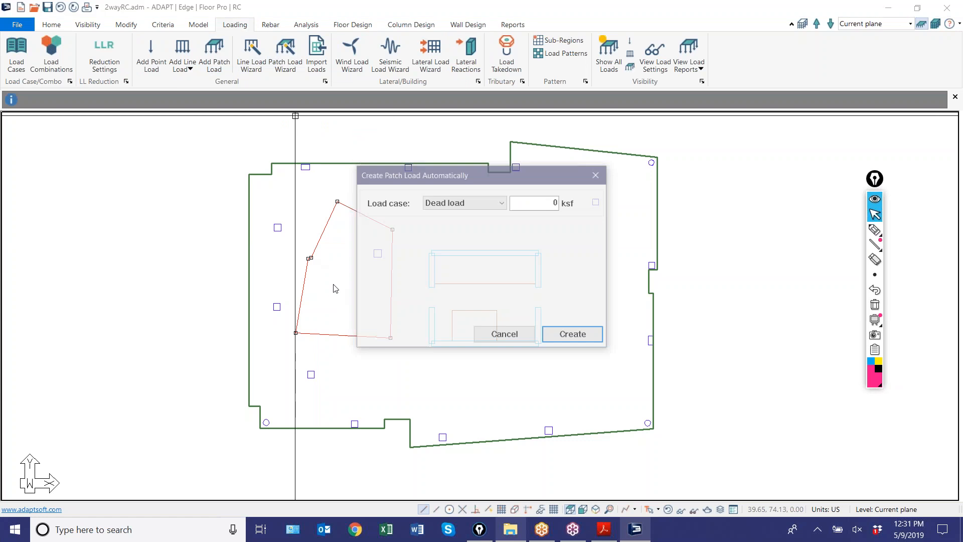
{"action": "double_click", "coordinate": [527, 199]}
{"action": "type", "text": "1"}
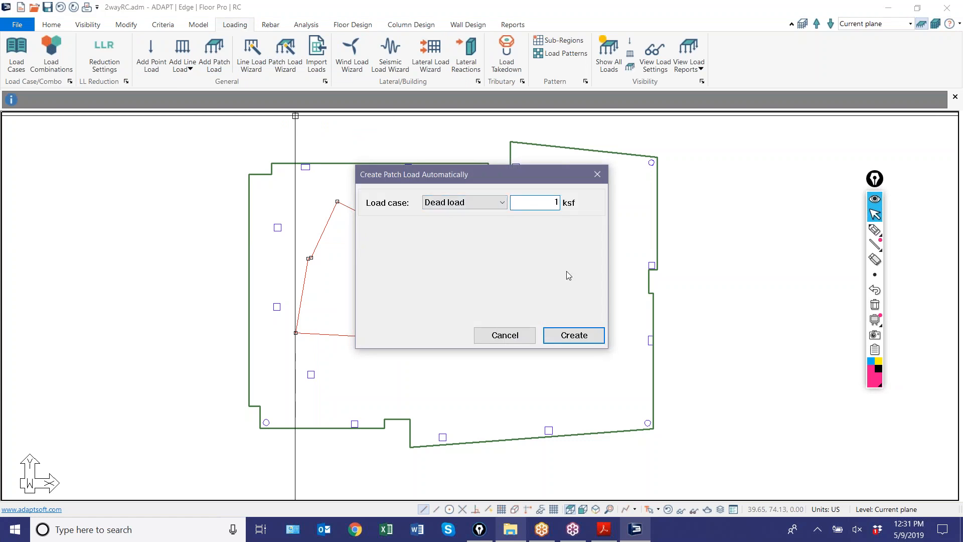
{"action": "left_click", "coordinate": [570, 334]}
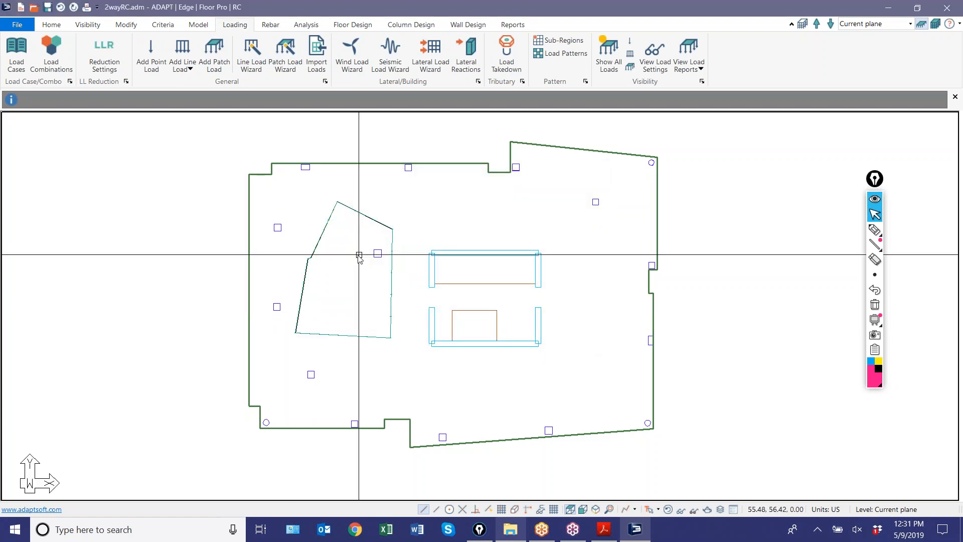
Step: Delete the trial patch load and its polygon around the interior column
{"action": "scroll", "coordinate": [347, 235], "scroll_direction": "up", "scroll_amount": 1}
{"action": "scroll", "coordinate": [347, 235], "scroll_direction": "down", "scroll_amount": 1}
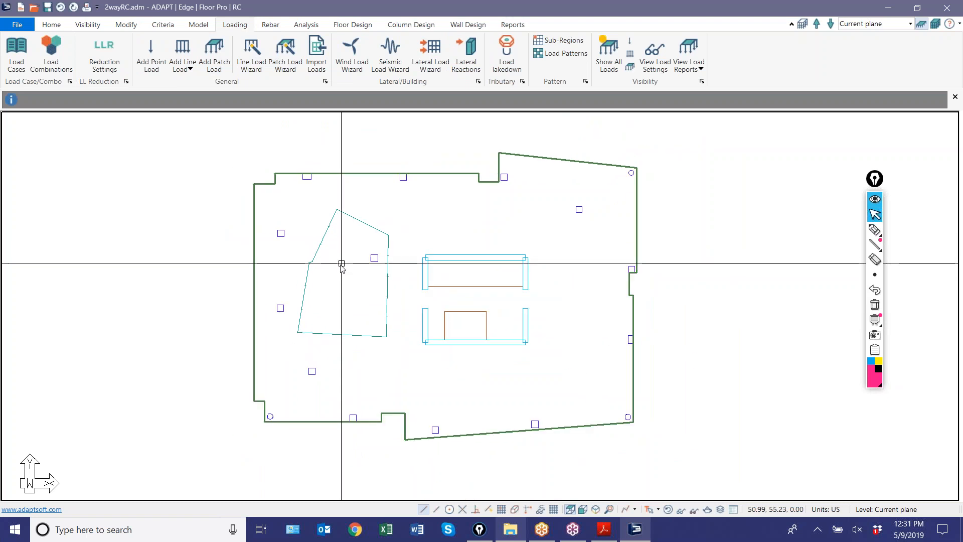
{"action": "left_click_drag", "start_coordinate": [301, 228], "coordinate": [300, 228]}
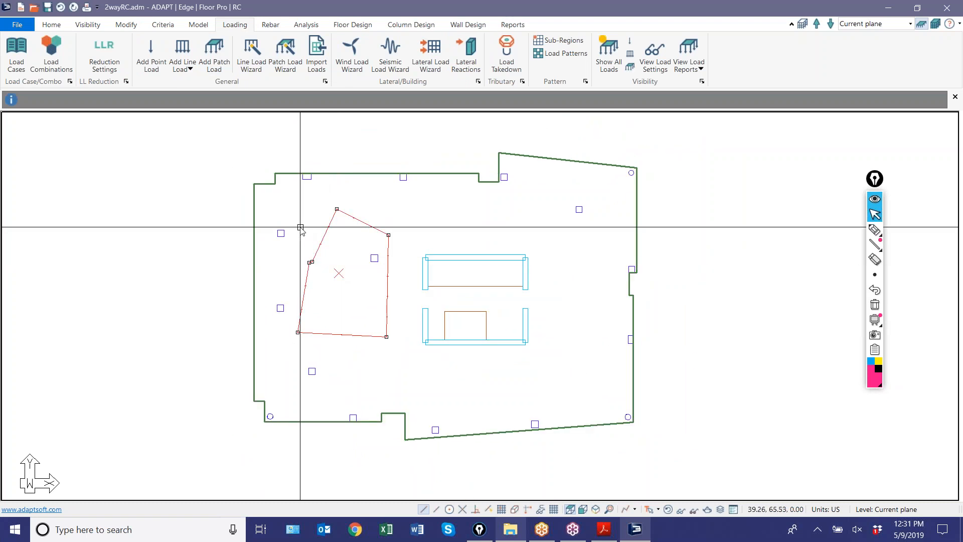
{"action": "key", "text": "Delete"}
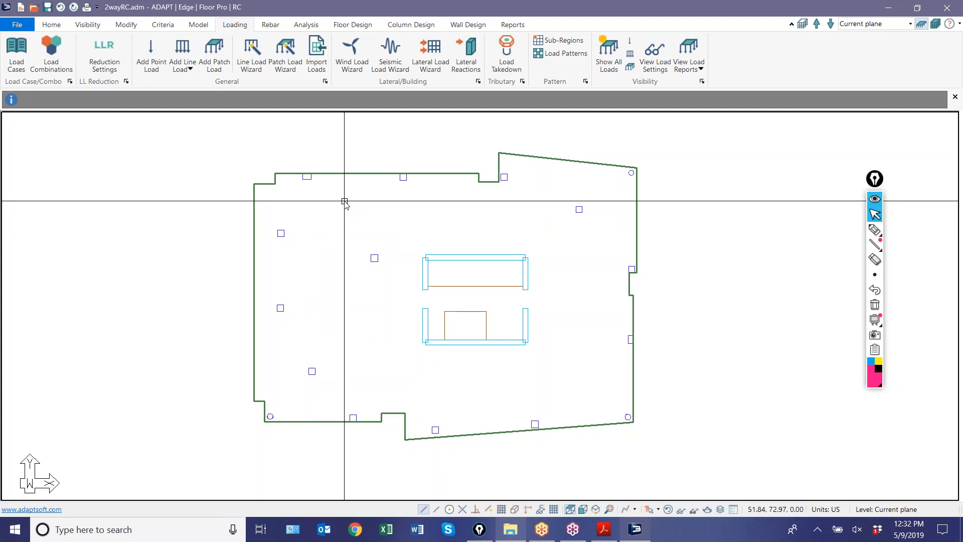
Step: Generate a live load patch load of 0.065 ksf over the whole slab region
{"action": "left_click", "coordinate": [414, 175]}
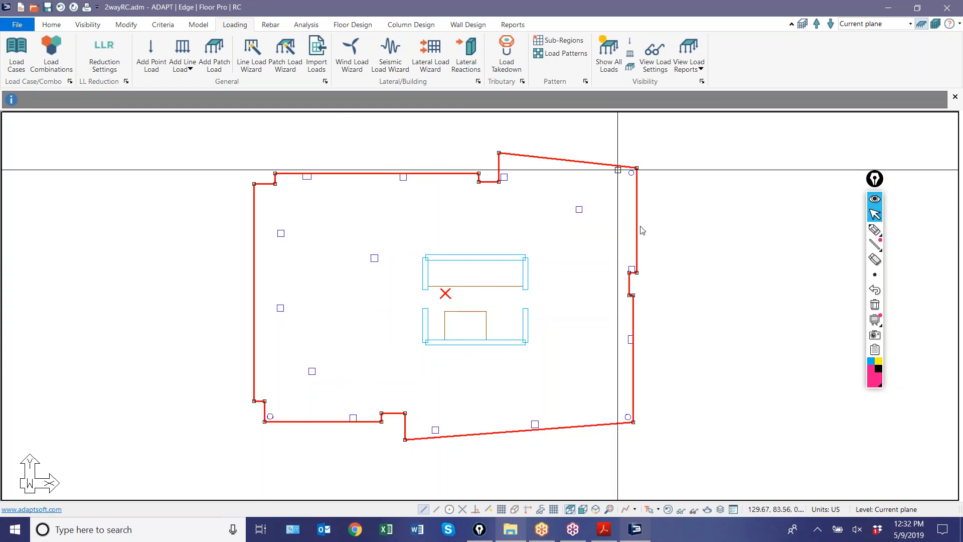
{"action": "left_click", "coordinate": [284, 70]}
{"action": "left_click", "coordinate": [469, 202]}
{"action": "left_click", "coordinate": [466, 225]}
{"action": "key", "text": "Tab"}
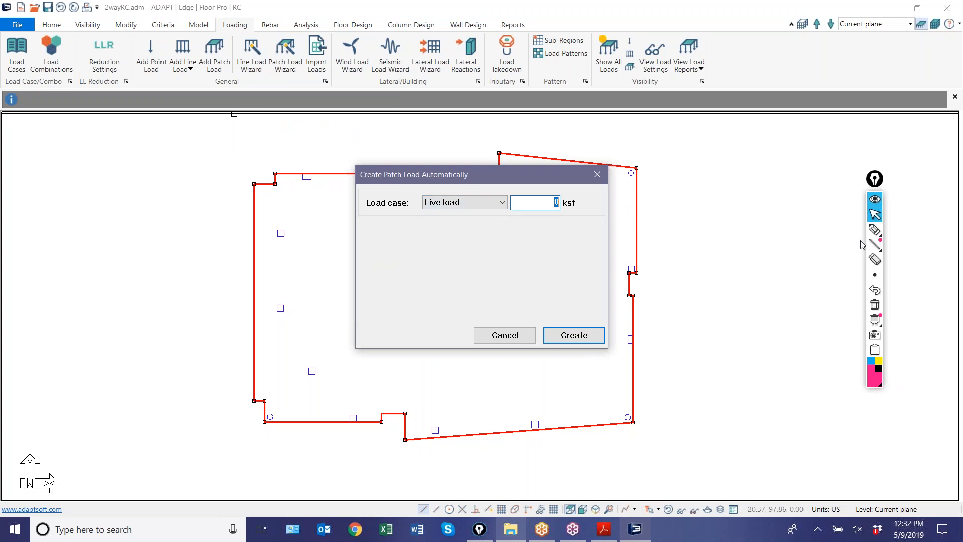
{"action": "type", "text": "0.0654"}
{"action": "key", "text": "BackSpace"}
{"action": "left_click", "coordinate": [570, 334]}
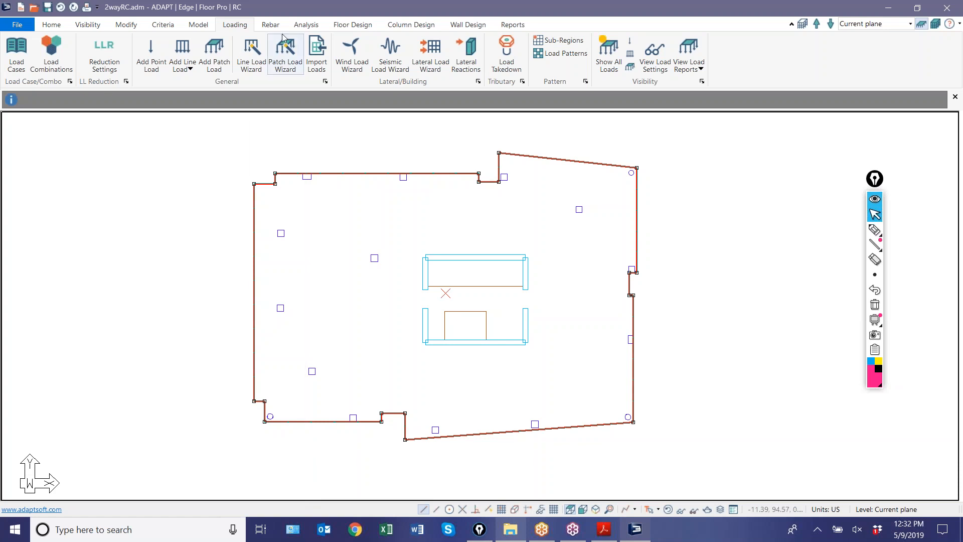
{"action": "left_click", "coordinate": [285, 53]}
{"action": "left_click", "coordinate": [430, 207]}
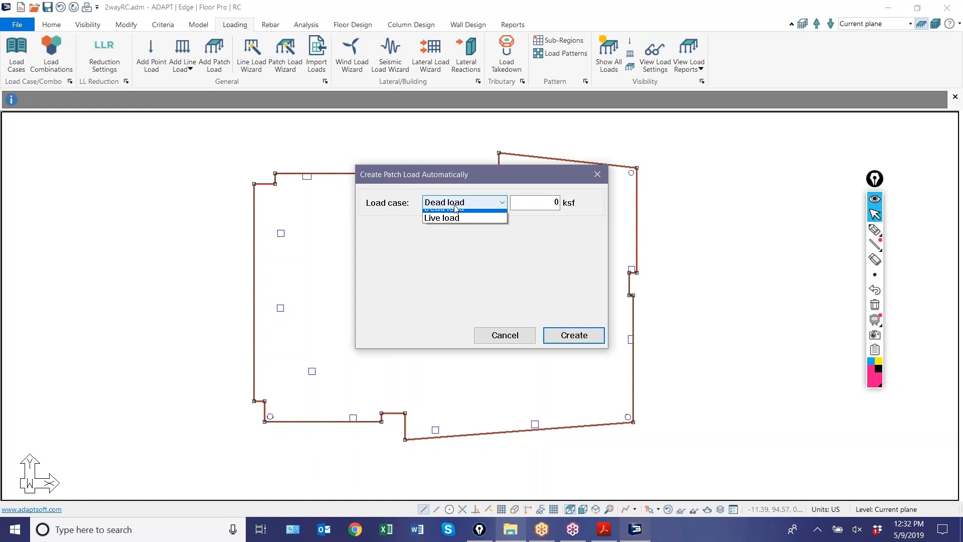
{"action": "left_click", "coordinate": [450, 225]}
{"action": "key", "text": "Tab"}
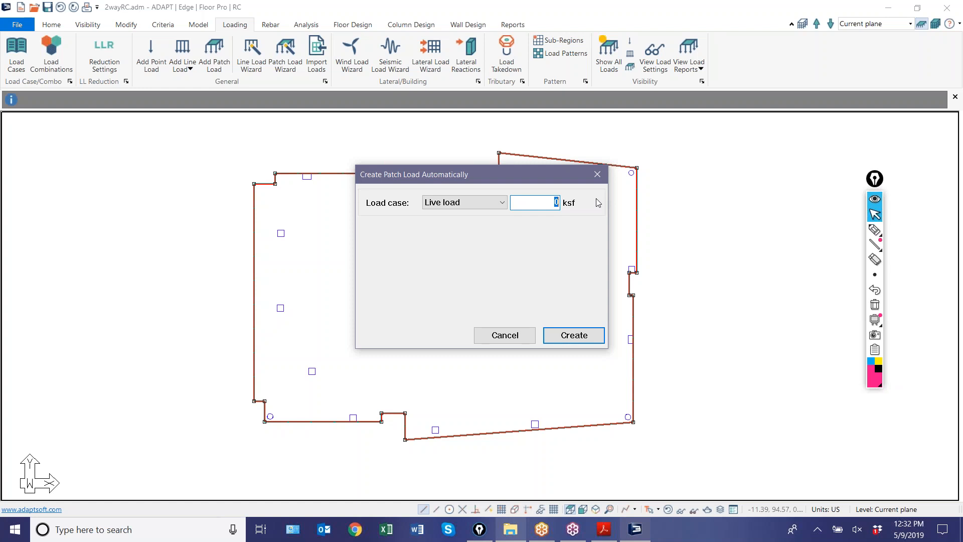
{"action": "left_click", "coordinate": [508, 336]}
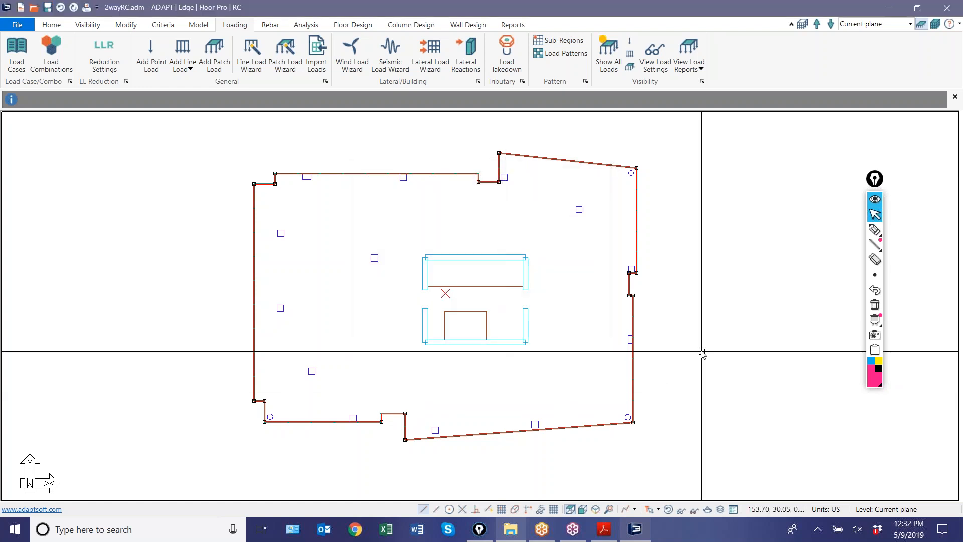
Step: Open the slab's 0.065 ksf patch load from an isometric view and change its load case to Dead load
{"action": "left_click", "coordinate": [596, 509]}
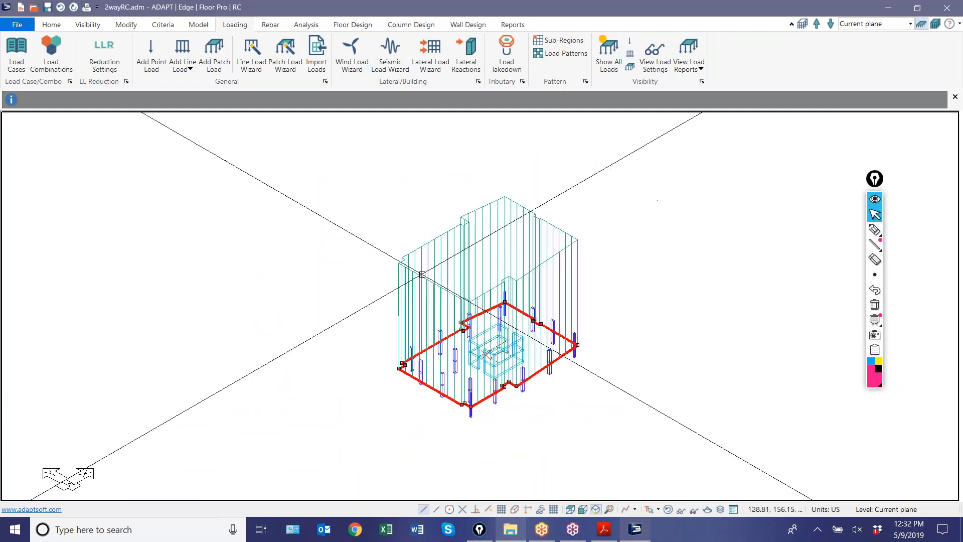
{"action": "scroll", "coordinate": [422, 274], "scroll_direction": "up", "scroll_amount": 1}
{"action": "double_click", "coordinate": [430, 236]}
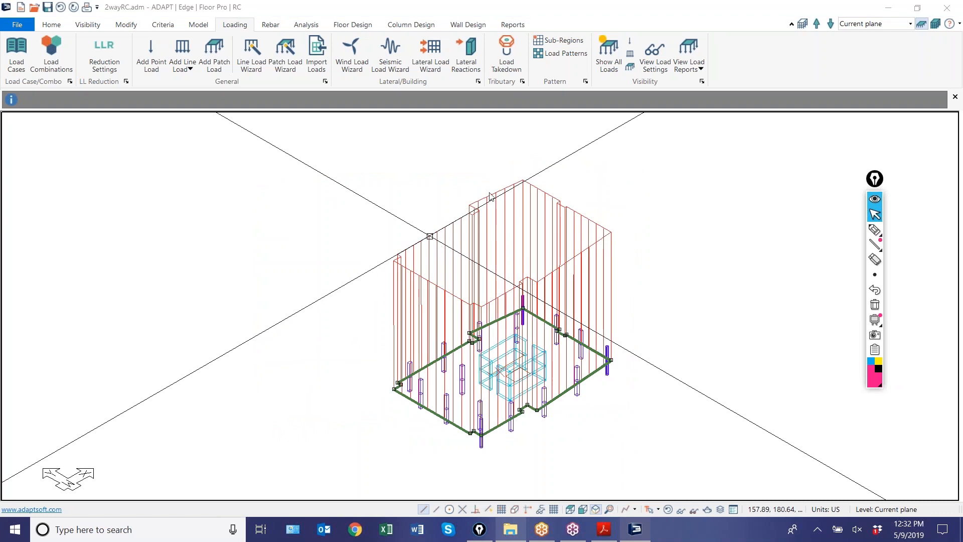
{"action": "left_click", "coordinate": [127, 94]}
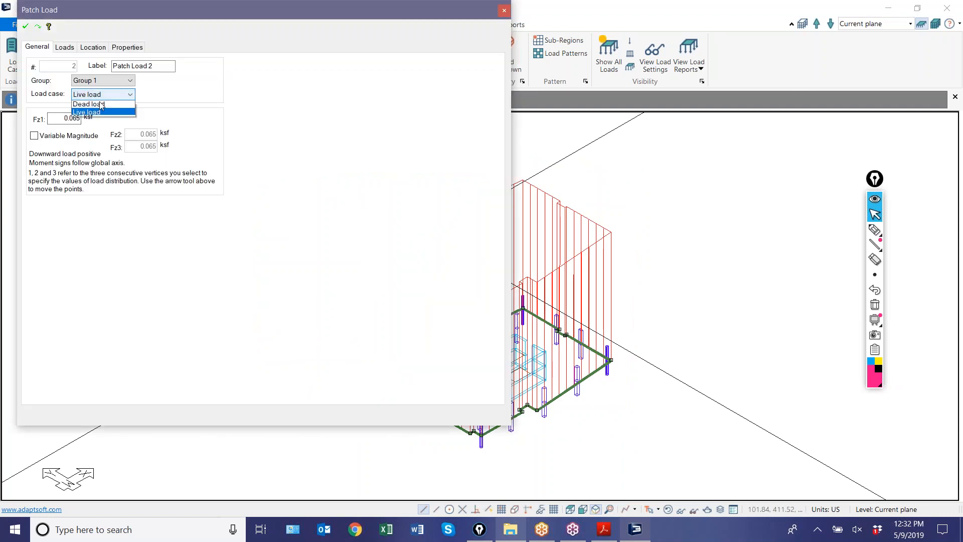
{"action": "left_click", "coordinate": [91, 105]}
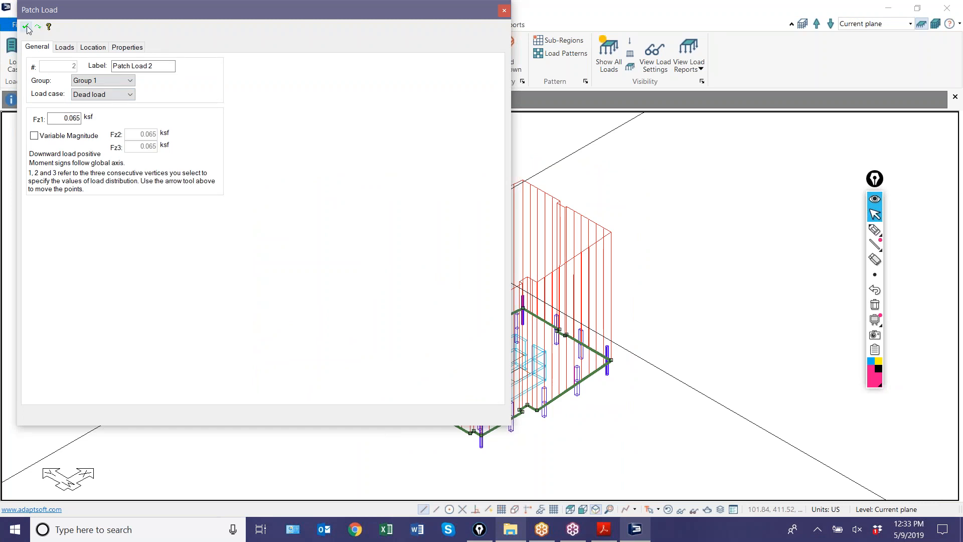
{"action": "left_click", "coordinate": [504, 10]}
Step: Select the slab region and generate a dead load patch load of 0.010 ksf over it
{"action": "scroll", "coordinate": [554, 398], "scroll_direction": "up", "scroll_amount": 5}
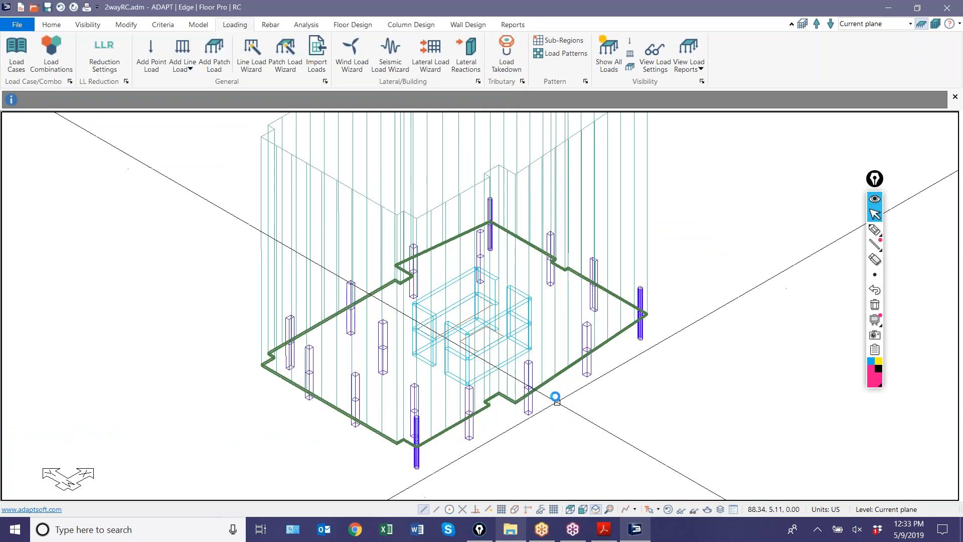
{"action": "left_click", "coordinate": [547, 374]}
{"action": "scroll", "coordinate": [546, 374], "scroll_direction": "down", "scroll_amount": 4}
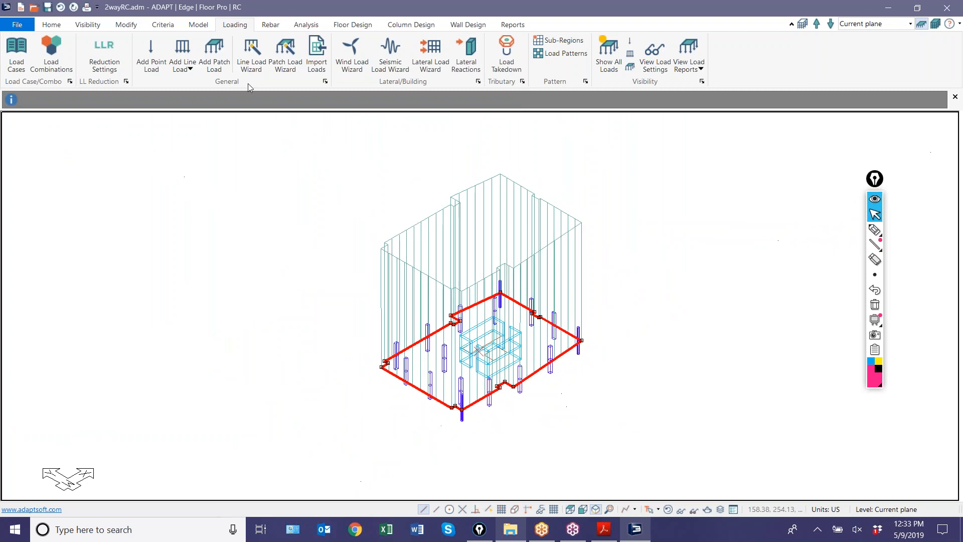
{"action": "left_click", "coordinate": [286, 55]}
{"action": "left_click", "coordinate": [538, 207]}
{"action": "type", "text": "0.010"}
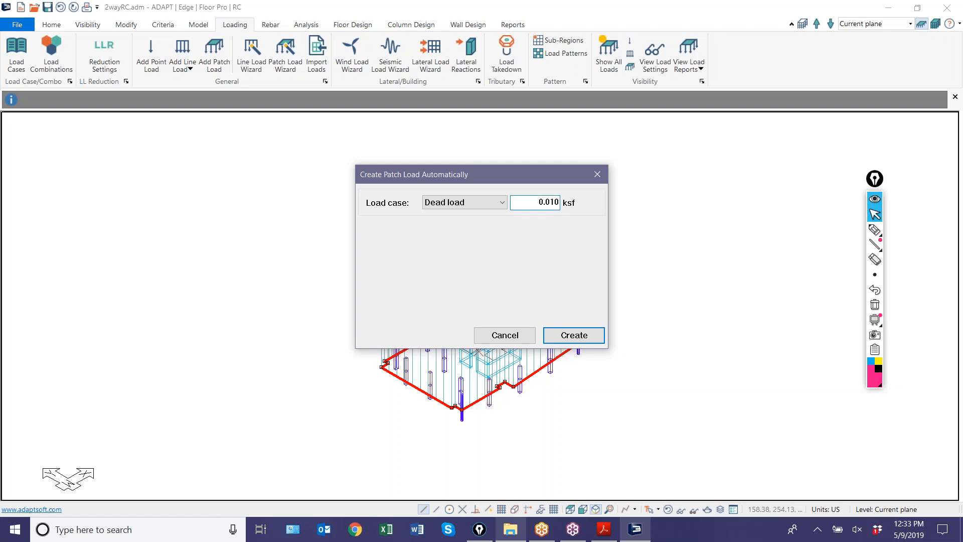
{"action": "left_click", "coordinate": [569, 335]}
{"action": "scroll", "coordinate": [565, 417], "scroll_direction": "up", "scroll_amount": 3}
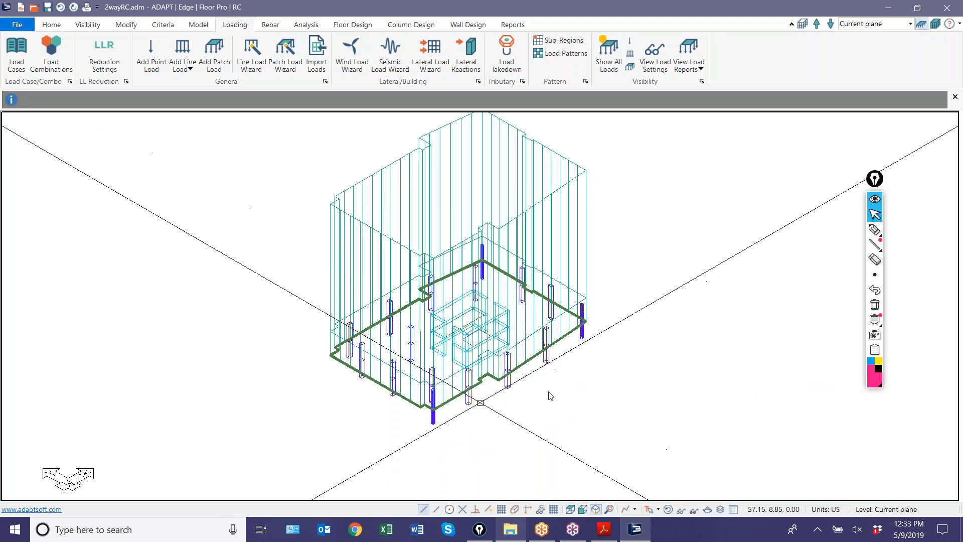
Step: Select the slab region and generate dead load line loads of 0.500 k/ft along its perimeter
{"action": "scroll", "coordinate": [539, 371], "scroll_direction": "up", "scroll_amount": 2}
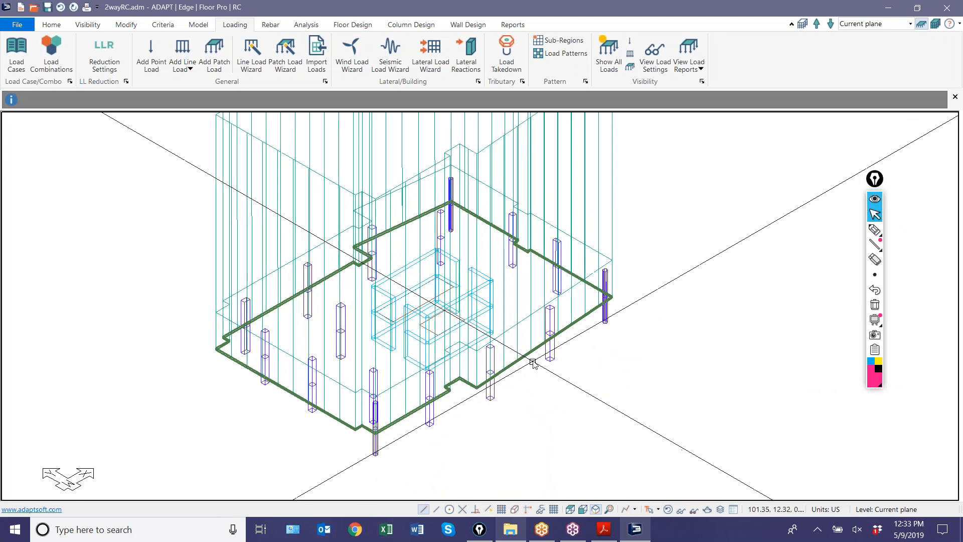
{"action": "left_click", "coordinate": [467, 329]}
{"action": "scroll", "coordinate": [467, 329], "scroll_direction": "down", "scroll_amount": 1}
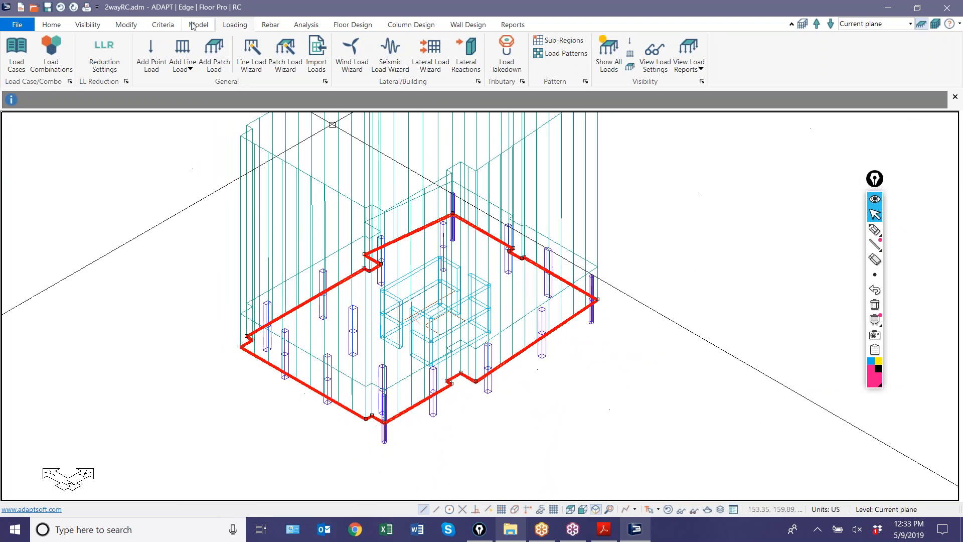
{"action": "left_click", "coordinate": [251, 56]}
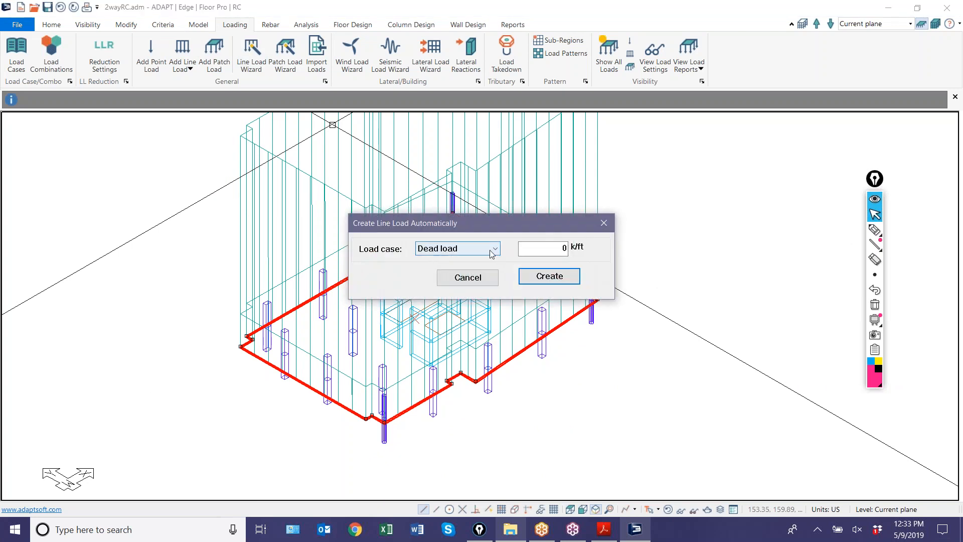
{"action": "double_click", "coordinate": [549, 249]}
{"action": "type", "text": "0.500"}
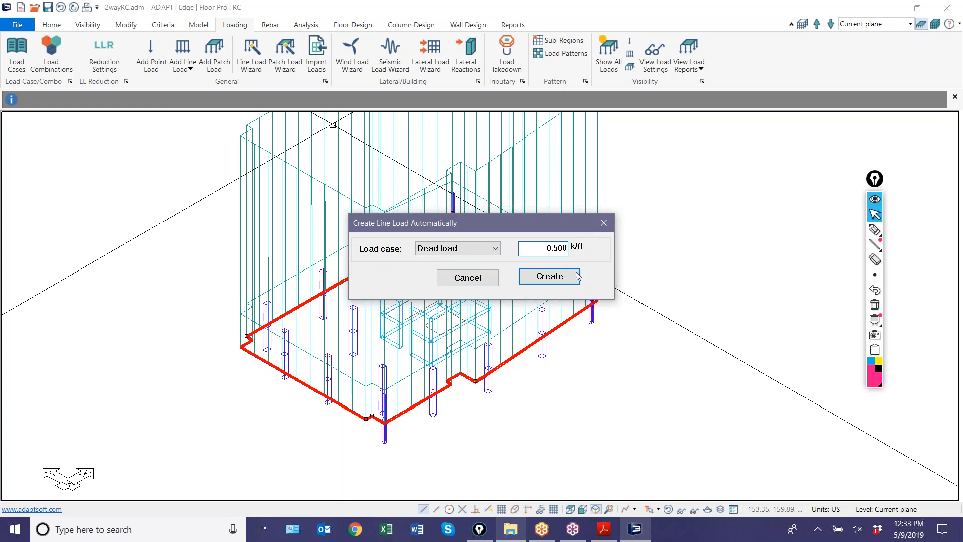
{"action": "left_click", "coordinate": [558, 281]}
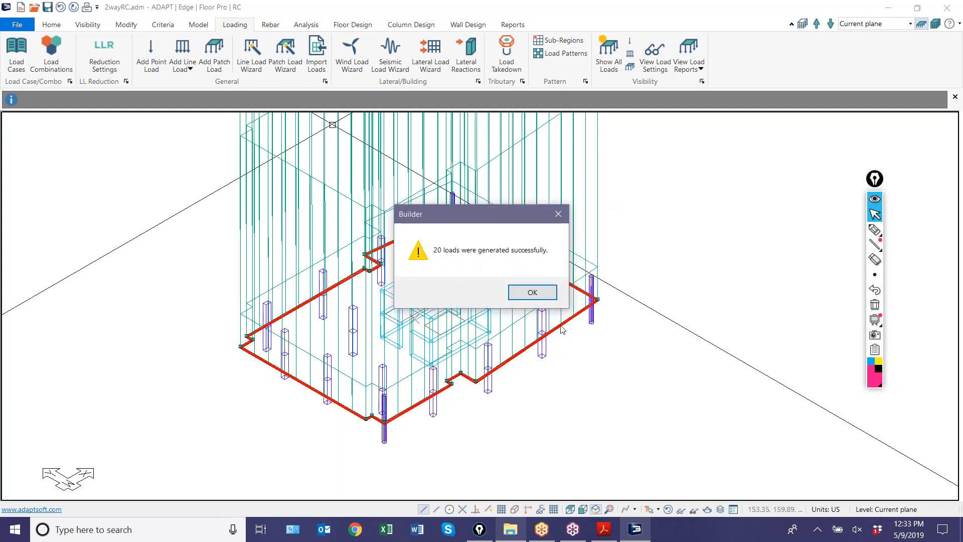
{"action": "left_click", "coordinate": [532, 292]}
{"action": "scroll", "coordinate": [558, 372], "scroll_direction": "down", "scroll_amount": 2}
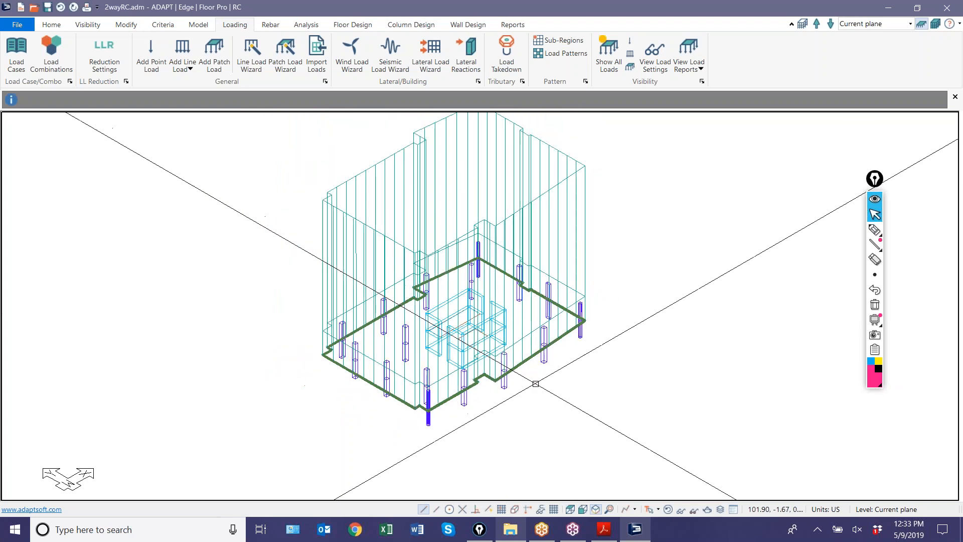
{"action": "middle_click_drag", "start_coordinate": [298, 360], "coordinate": [295, 364]}
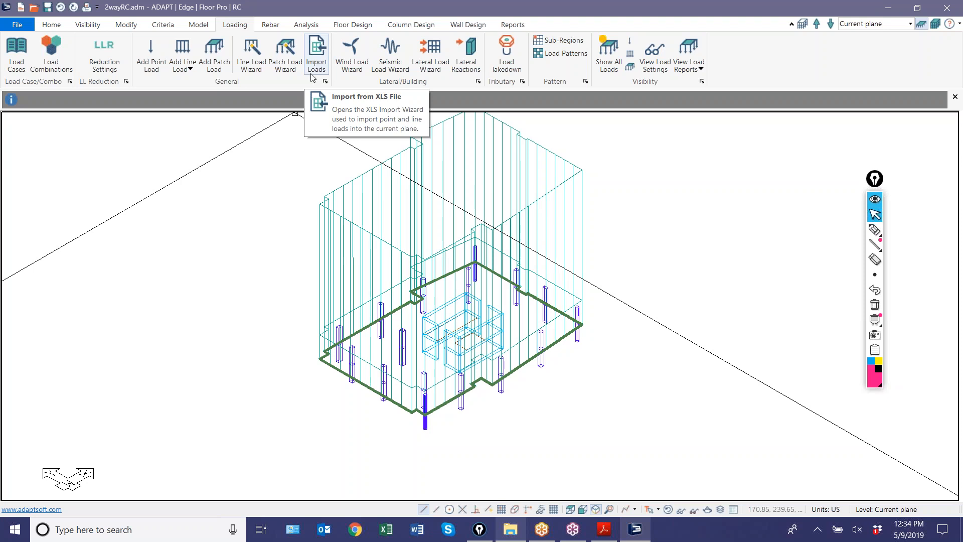
{"action": "middle_click_drag", "start_coordinate": [290, 150], "coordinate": [287, 173]}
{"action": "scroll", "coordinate": [695, 260], "scroll_direction": "up", "scroll_amount": 1}
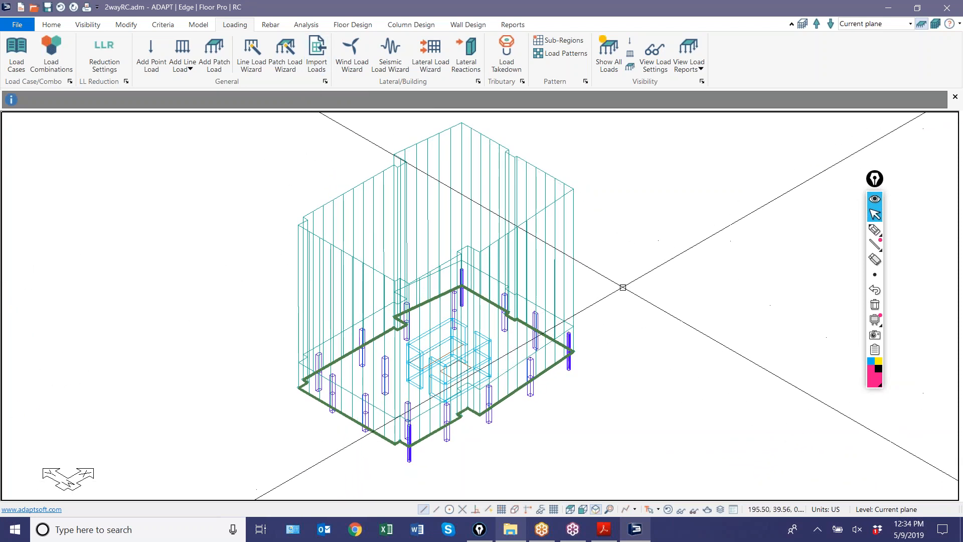
{"action": "scroll", "coordinate": [620, 280], "scroll_direction": "up", "scroll_amount": 1}
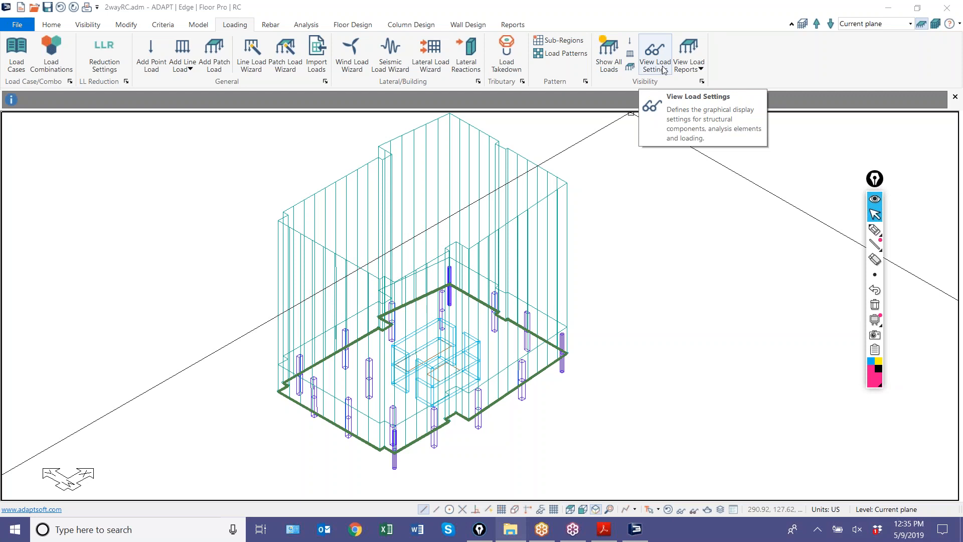
Step: Toggle the display of all loads, of the line loads and of the patch loads in turn
{"action": "left_click", "coordinate": [607, 64]}
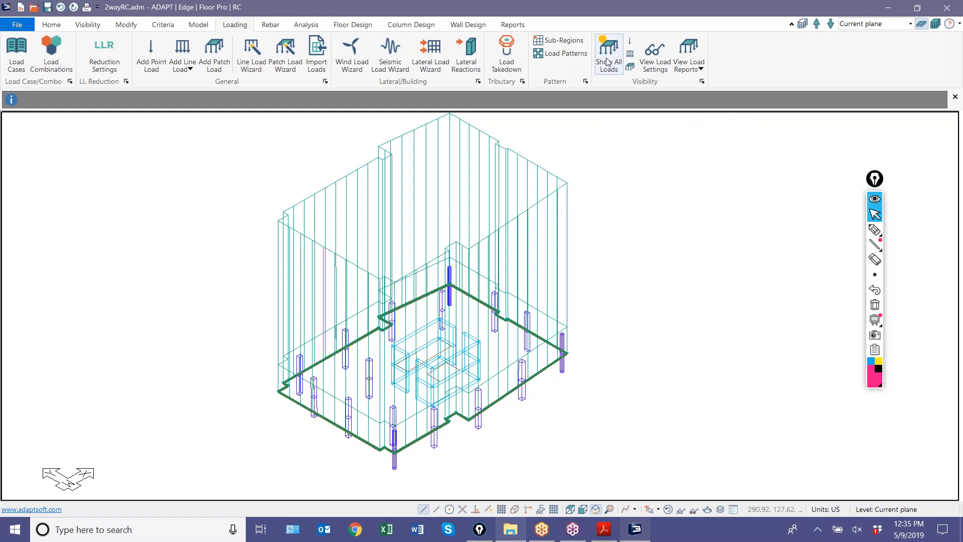
{"action": "left_click", "coordinate": [607, 62]}
{"action": "left_click", "coordinate": [629, 54]}
{"action": "left_click", "coordinate": [629, 54]}
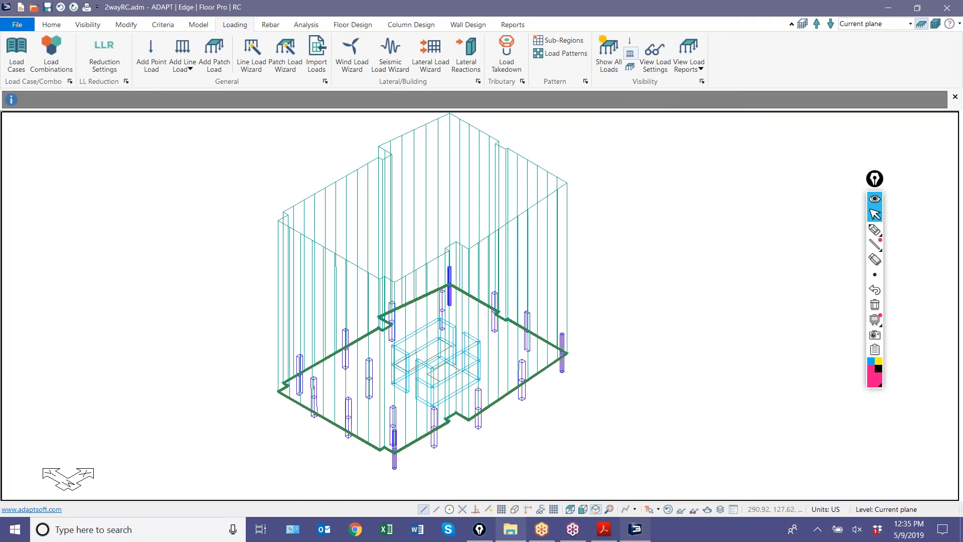
{"action": "left_click", "coordinate": [630, 67]}
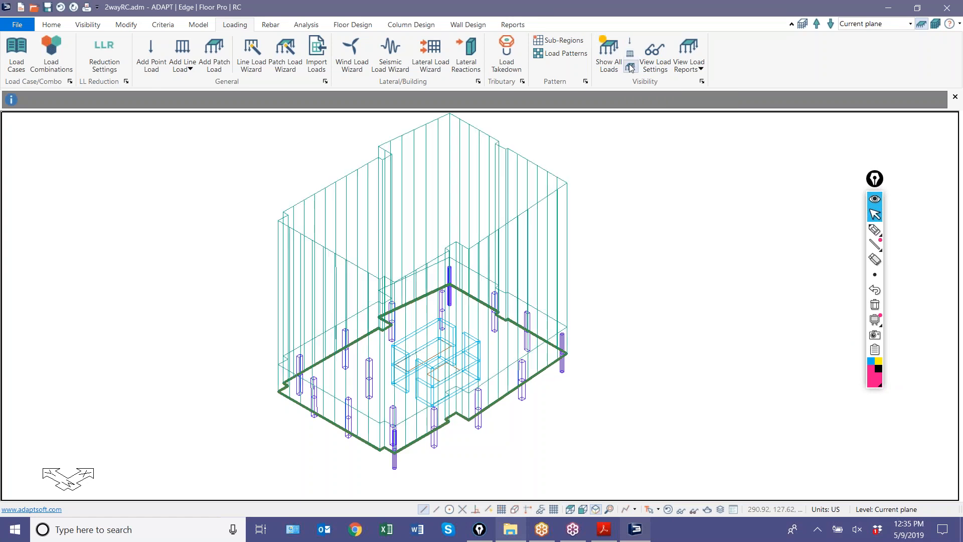
{"action": "left_click", "coordinate": [630, 66]}
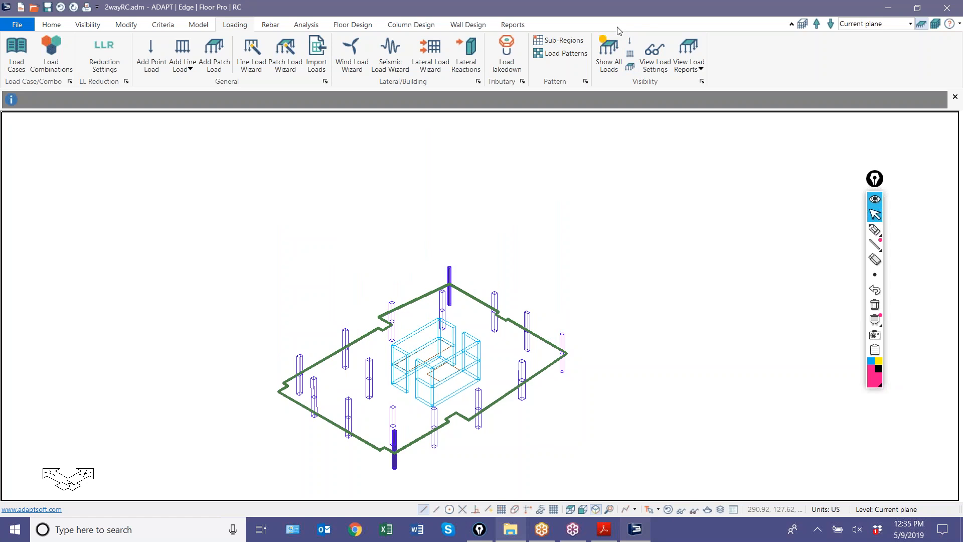
Step: Display the patch loads, with line loads and the DEAD LOAD case hidden so only LIVE LOAD patch loads are shown
{"action": "left_click", "coordinate": [630, 67]}
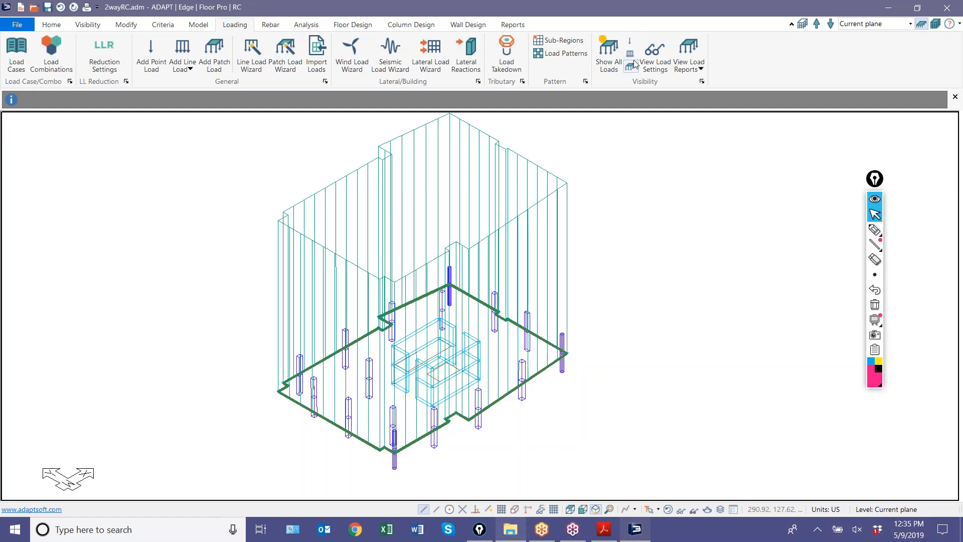
{"action": "left_click", "coordinate": [658, 59]}
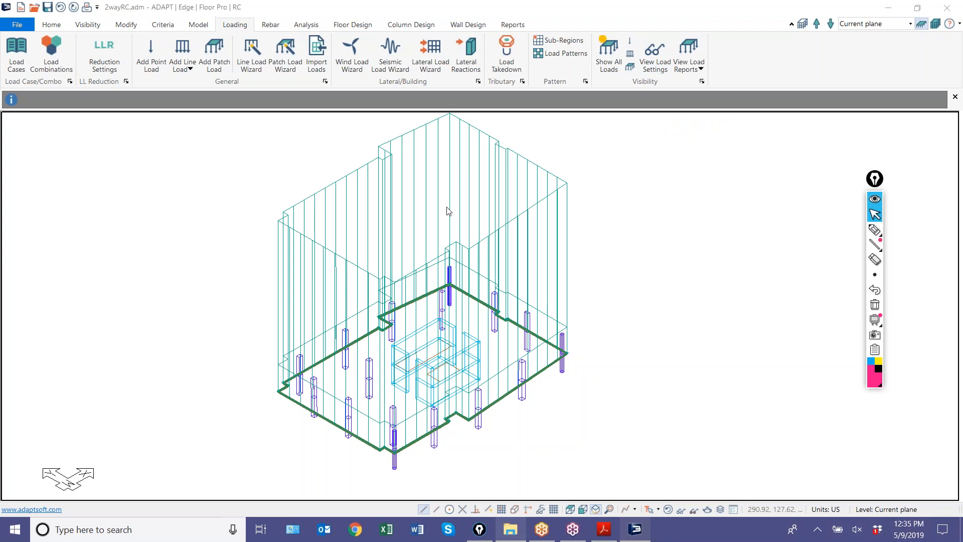
{"action": "left_click_drag", "start_coordinate": [390, 78], "coordinate": [694, 73]}
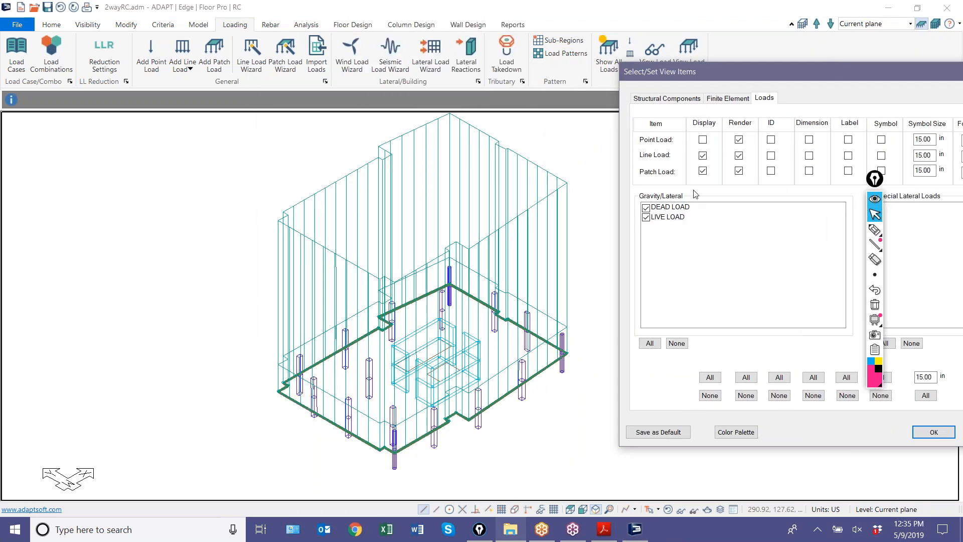
{"action": "left_click", "coordinate": [703, 156]}
{"action": "left_click", "coordinate": [647, 207]}
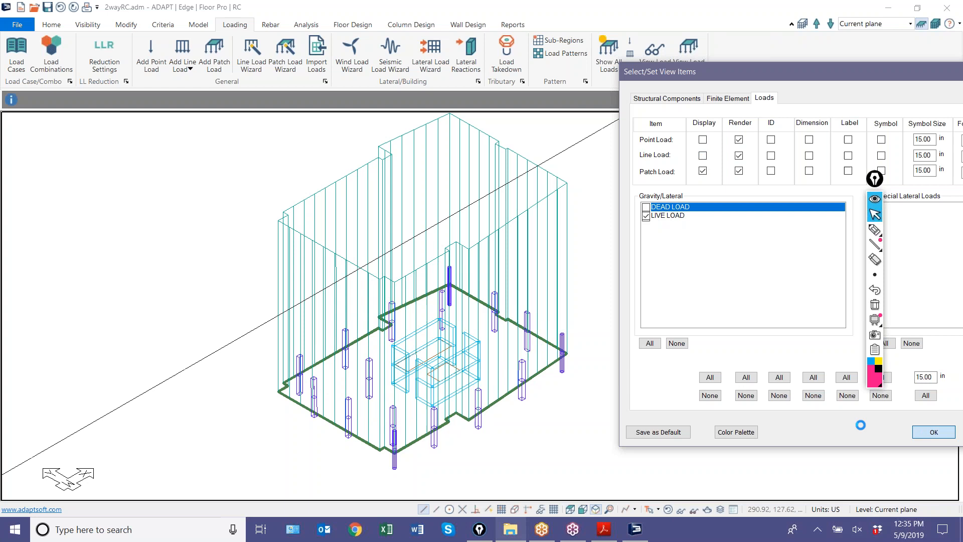
{"action": "left_click", "coordinate": [931, 433]}
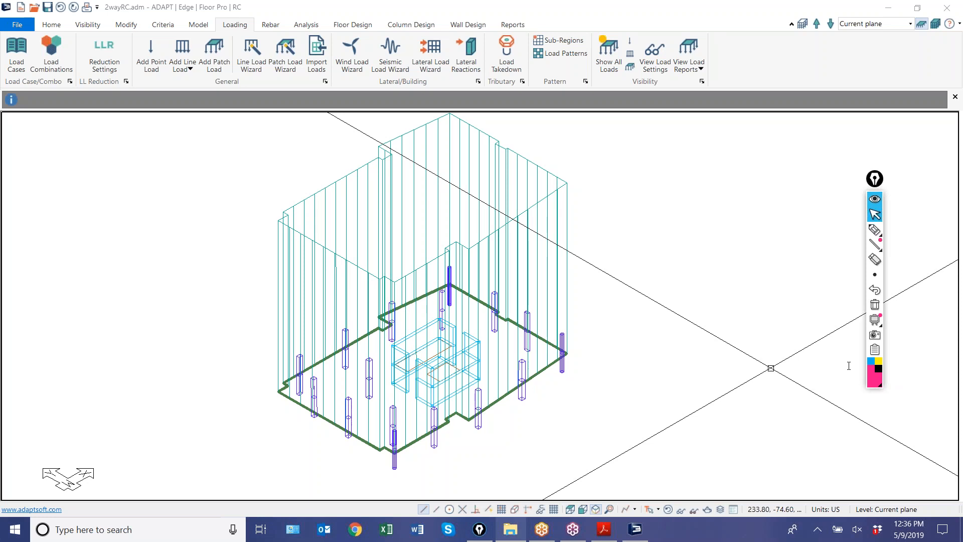
{"action": "left_click", "coordinate": [742, 351]}
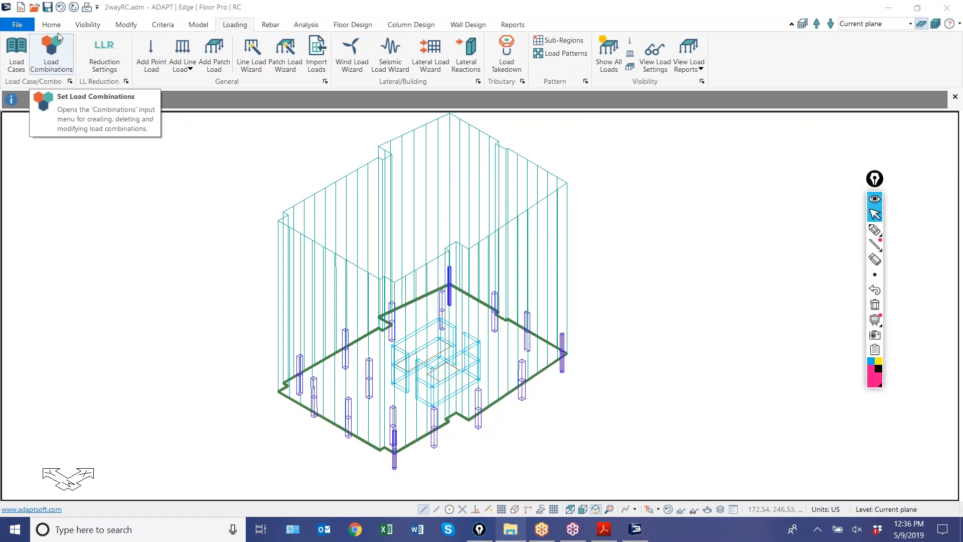
Step: Set the two-way slab design code to ACI 2014/IBC 2015 and report the probable crack width without limiting it
{"action": "left_click", "coordinate": [156, 29]}
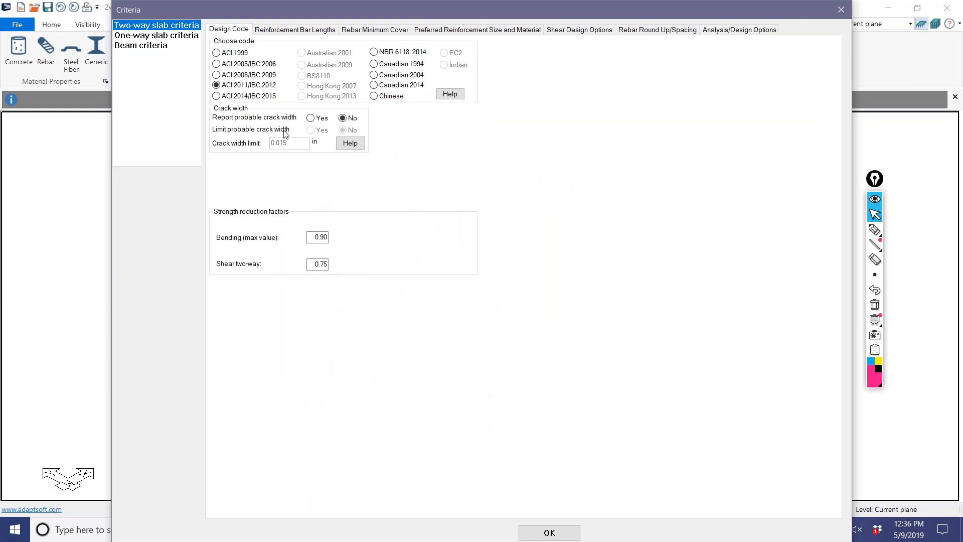
{"action": "left_click", "coordinate": [216, 96]}
{"action": "left_click", "coordinate": [311, 118]}
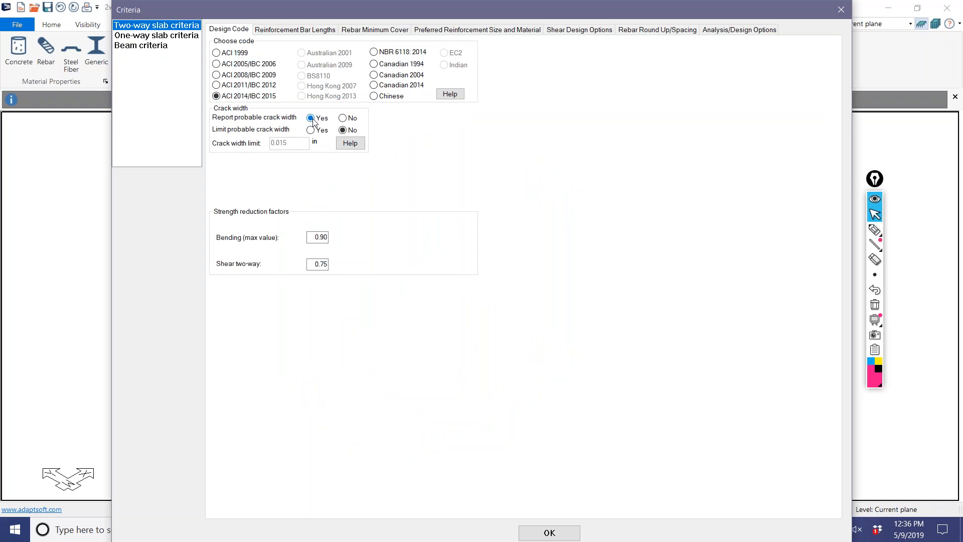
{"action": "left_click", "coordinate": [310, 130]}
{"action": "left_click_drag", "start_coordinate": [301, 143], "coordinate": [211, 150]}
{"action": "left_click", "coordinate": [342, 130]}
{"action": "left_click", "coordinate": [310, 130]}
{"action": "left_click", "coordinate": [343, 130]}
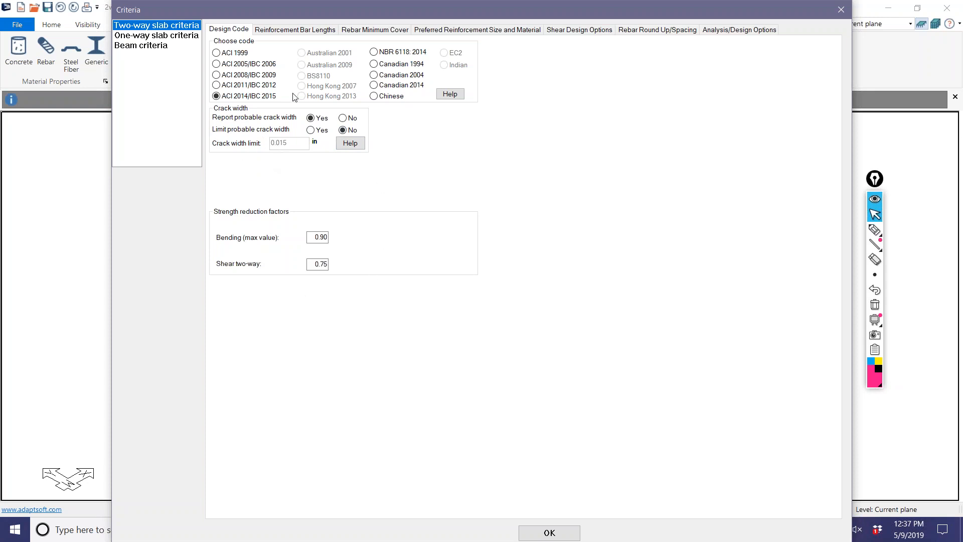
{"action": "left_click", "coordinate": [543, 534]}
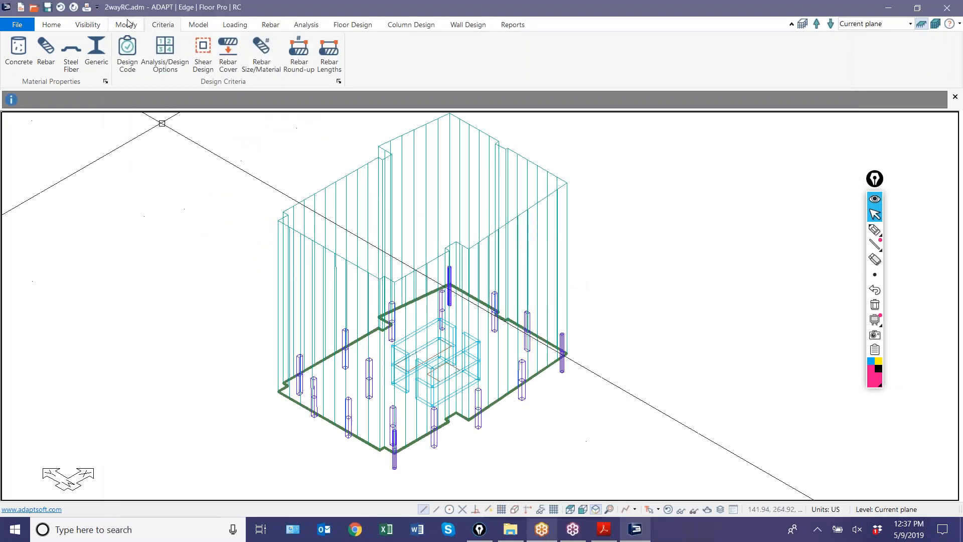
Step: Review the model's service and strength load combinations in an enlarged list, leaving them as they are
{"action": "left_click", "coordinate": [236, 25]}
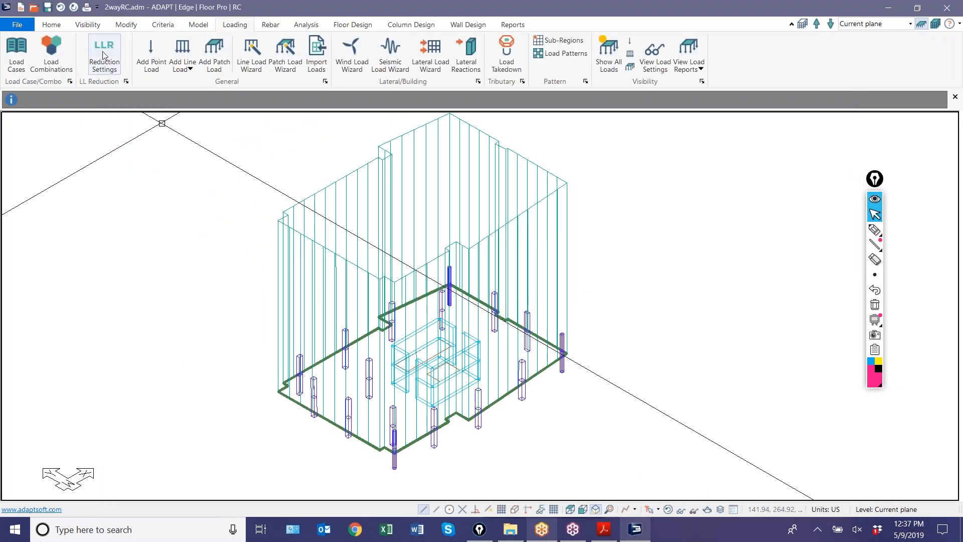
{"action": "left_click", "coordinate": [56, 60]}
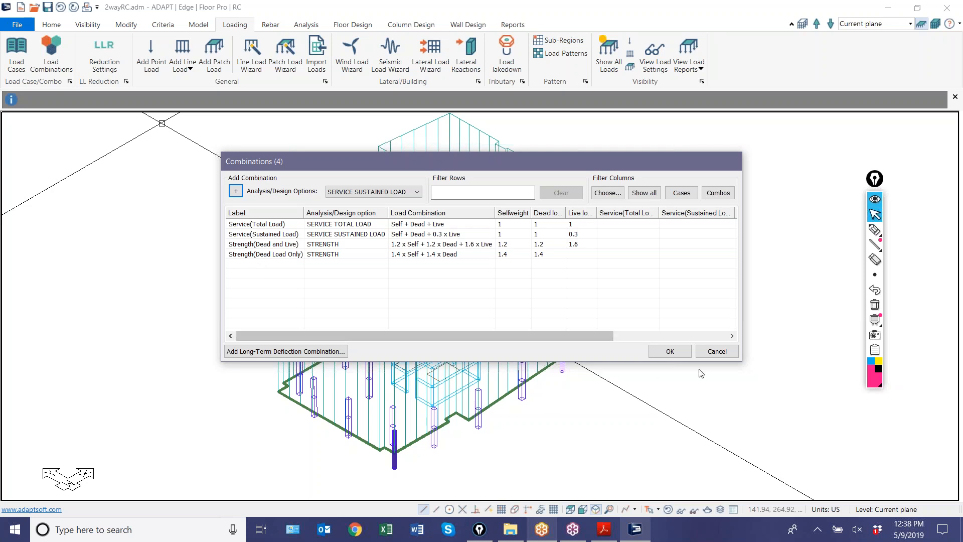
{"action": "left_click_drag", "start_coordinate": [743, 364], "coordinate": [753, 418]}
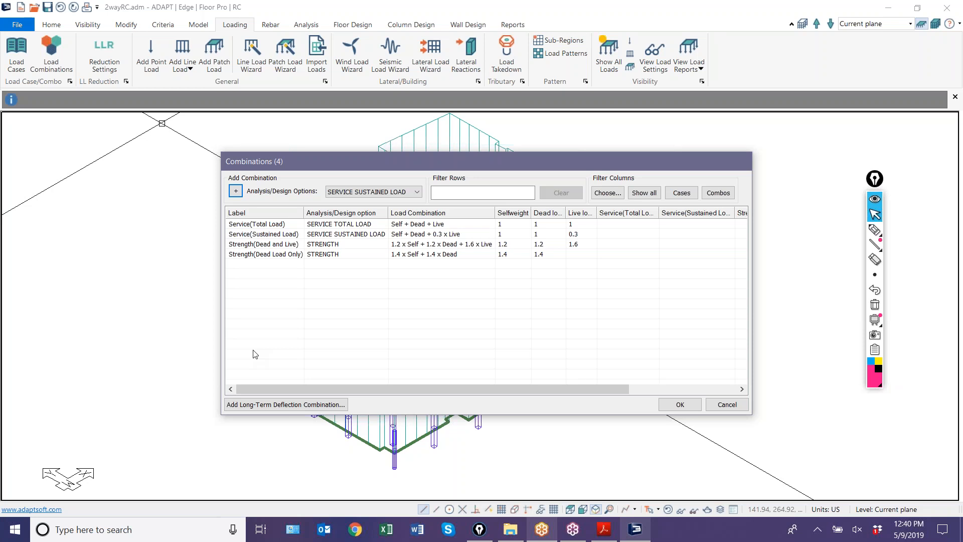
{"action": "left_click", "coordinate": [727, 405]}
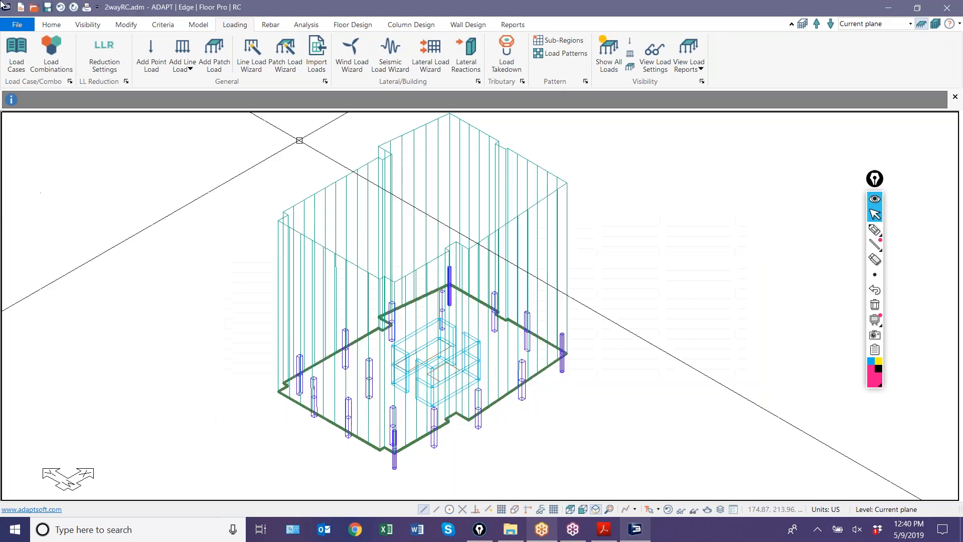
Step: Choose Master_Loading_ACI_W_Snow.INP from the desktop folder Code Combo INP Files as the INP file to import
{"action": "left_click", "coordinate": [17, 27]}
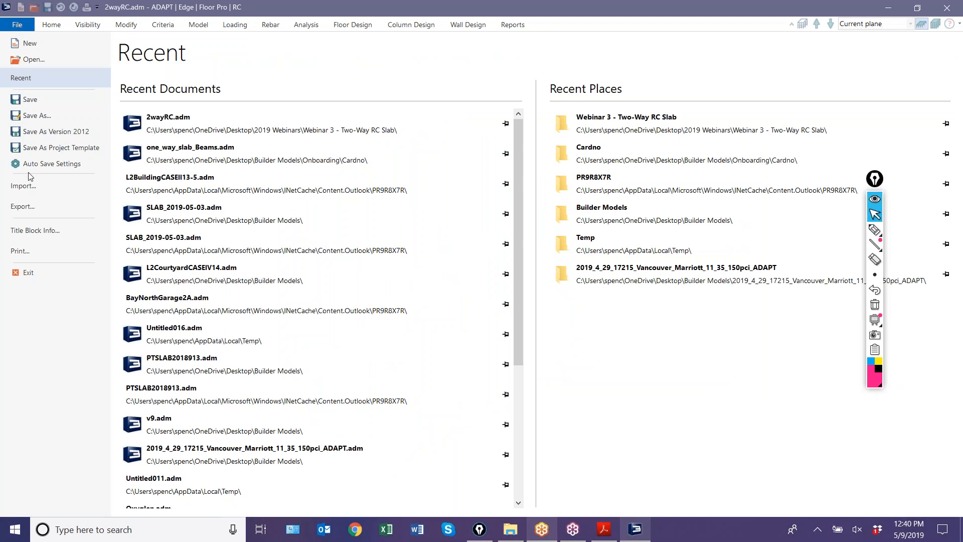
{"action": "left_click", "coordinate": [29, 185]}
{"action": "left_click", "coordinate": [160, 164]}
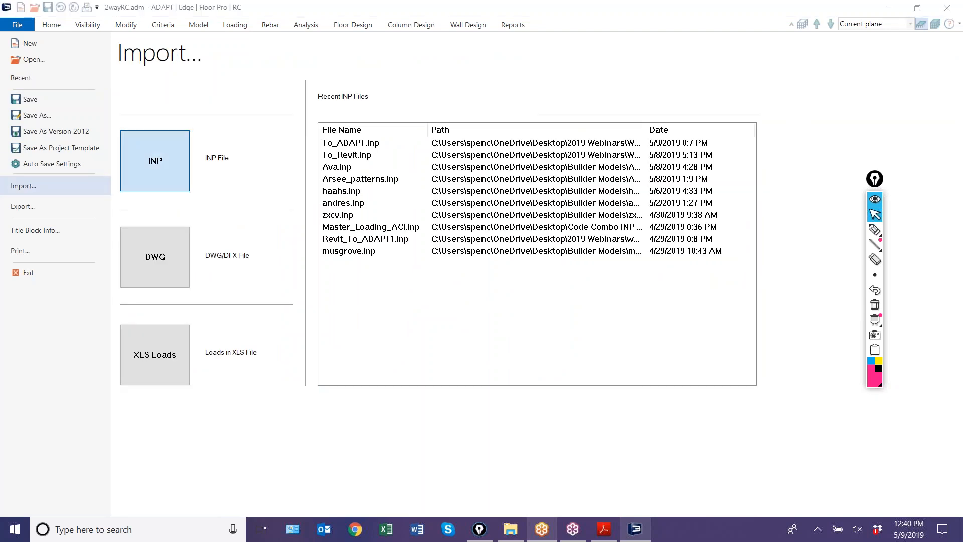
{"action": "left_click", "coordinate": [70, 95]}
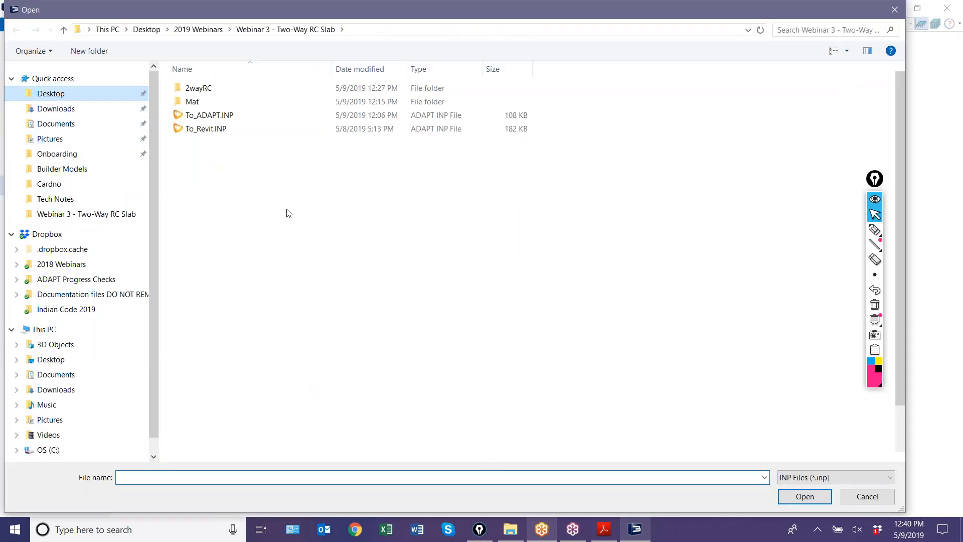
{"action": "left_click", "coordinate": [374, 265]}
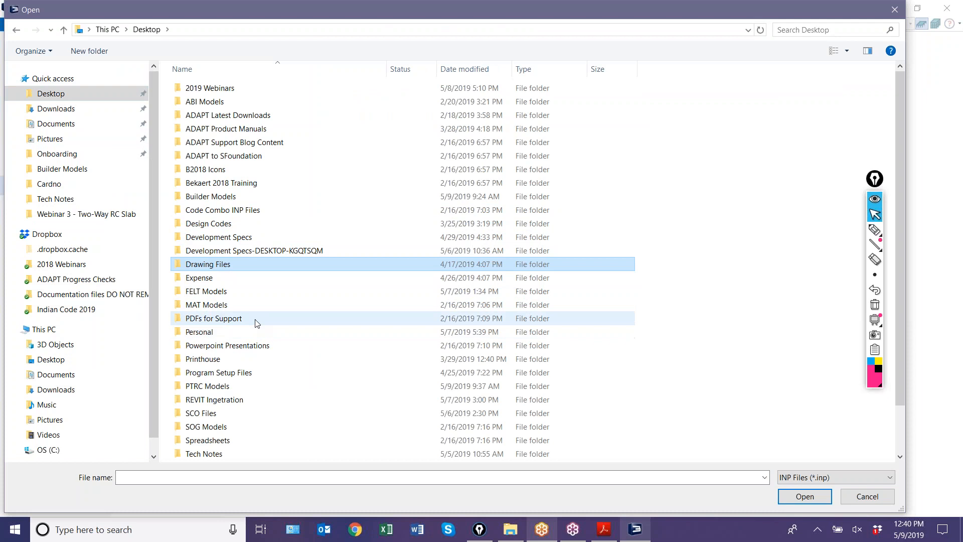
{"action": "double_click", "coordinate": [255, 209]}
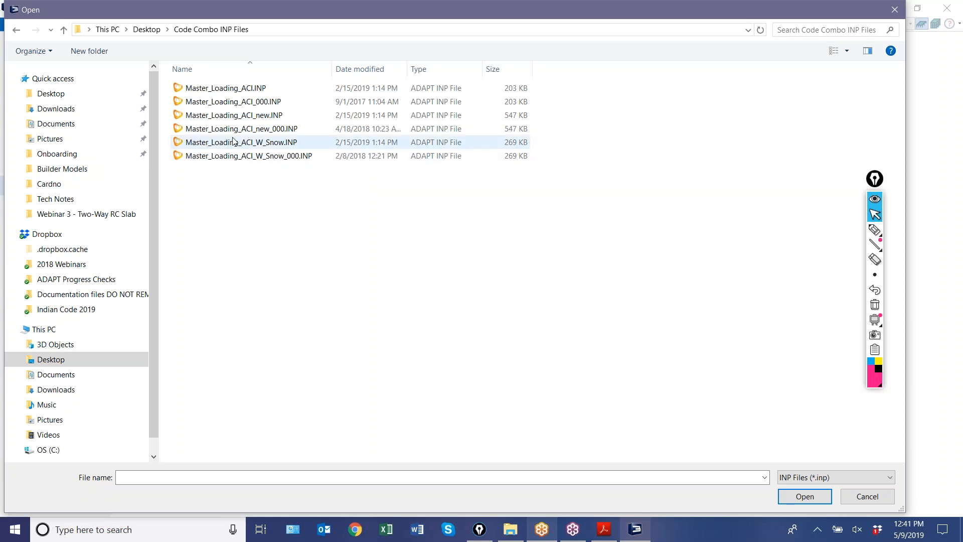
{"action": "double_click", "coordinate": [262, 143]}
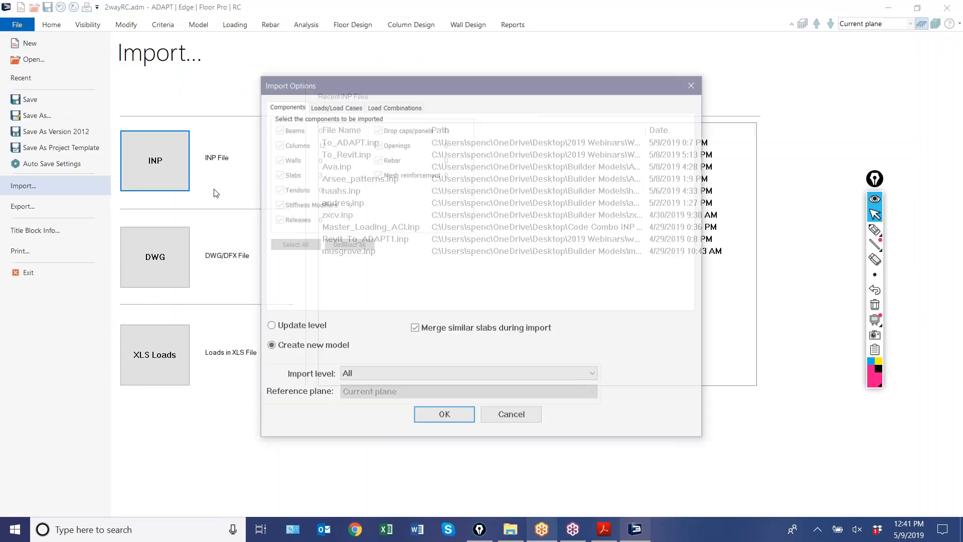
Step: Import all load combinations as a level update, with no components, no load cases and no merging of similar slabs
{"action": "left_click", "coordinate": [277, 329]}
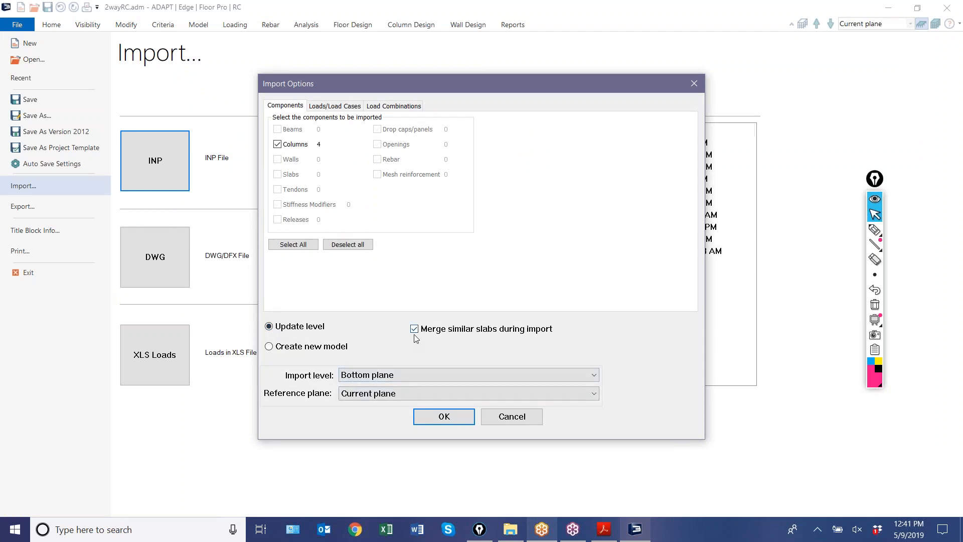
{"action": "left_click", "coordinate": [341, 245]}
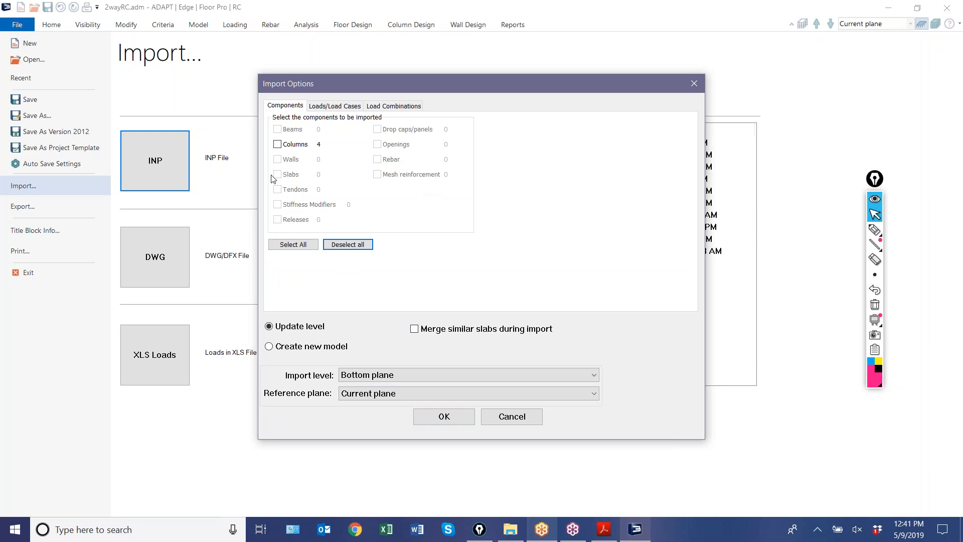
{"action": "left_click", "coordinate": [341, 107]}
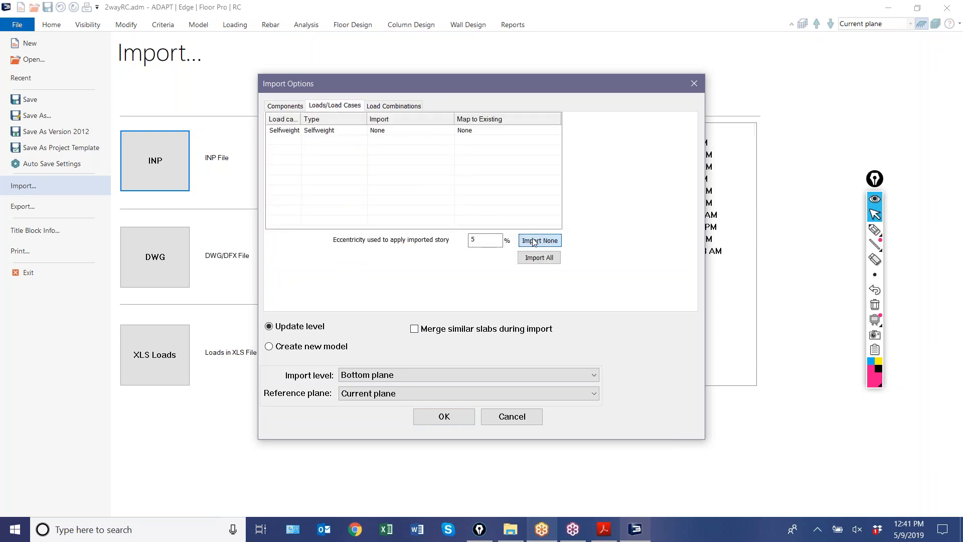
{"action": "left_click", "coordinate": [401, 107]}
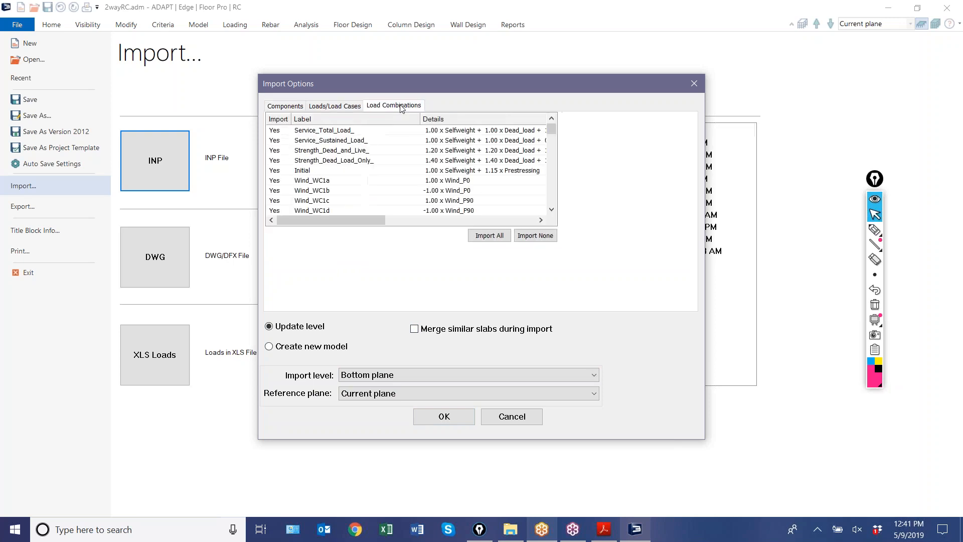
{"action": "left_click", "coordinate": [489, 235]}
{"action": "left_click", "coordinate": [449, 417]}
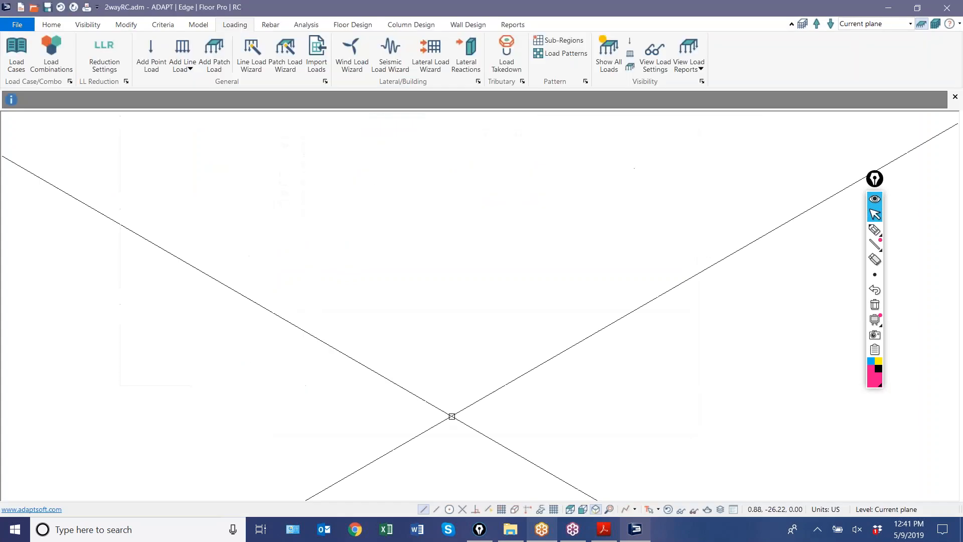
Step: Examine the imported wind and ULS load combinations in the enlarged combinations list, leaving them as they are
{"action": "left_click", "coordinate": [648, 510]}
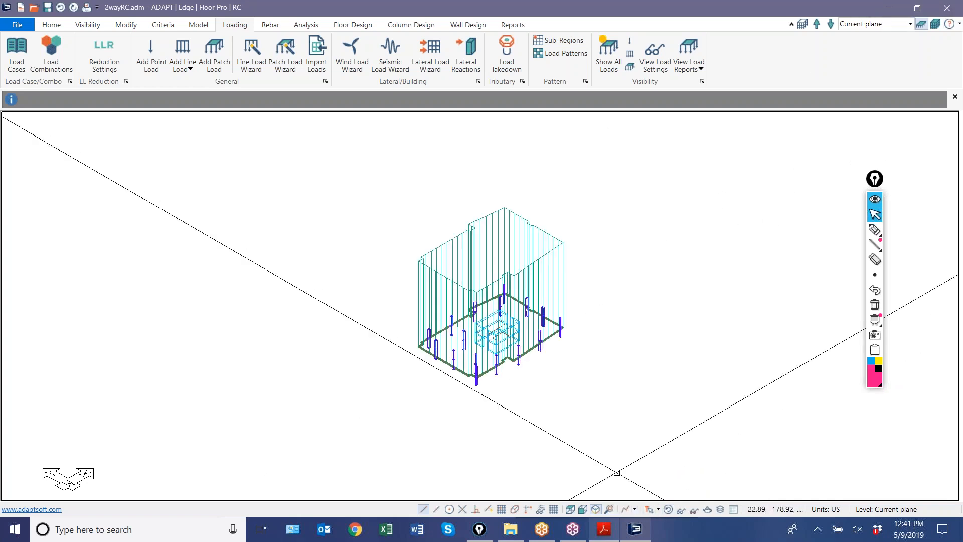
{"action": "scroll", "coordinate": [381, 323], "scroll_direction": "up", "scroll_amount": 2}
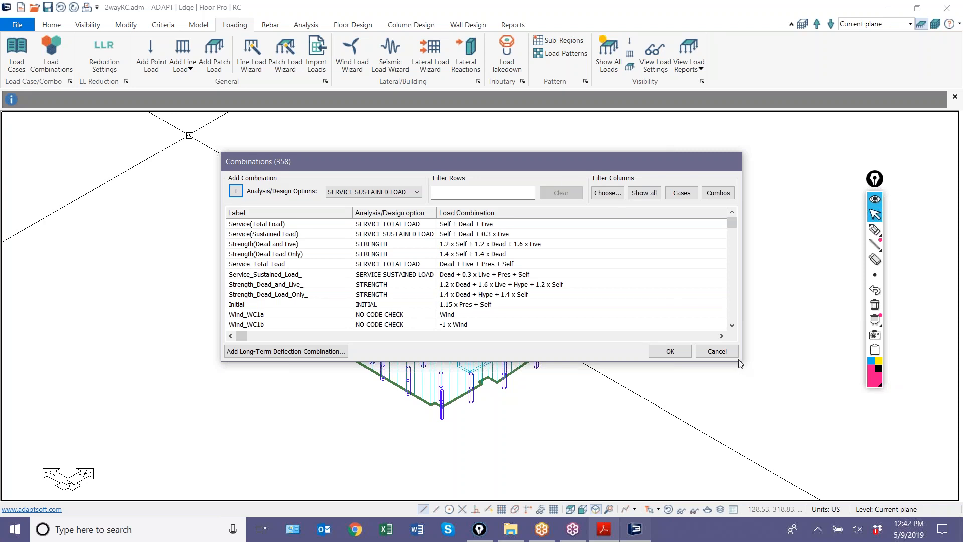
{"action": "left_click_drag", "start_coordinate": [743, 361], "coordinate": [896, 495]}
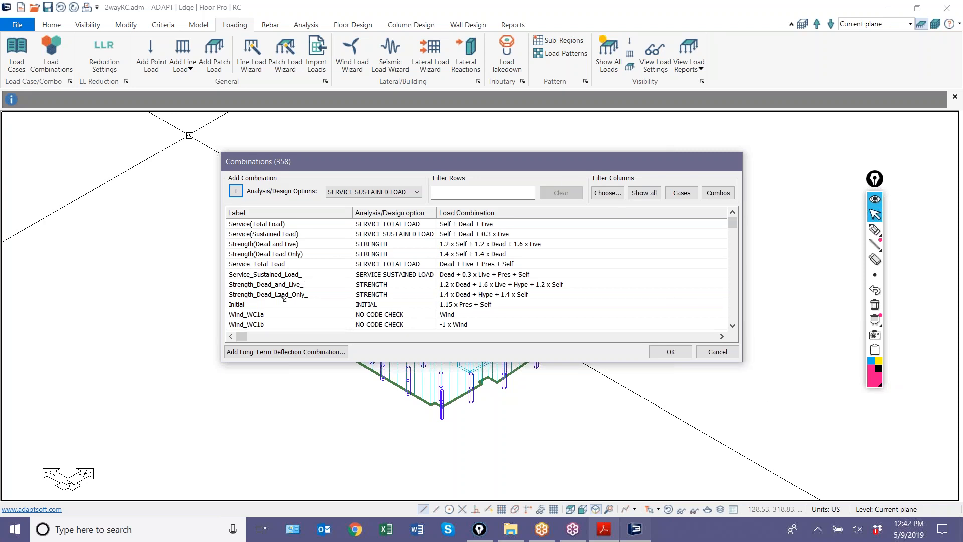
{"action": "scroll", "coordinate": [295, 323], "scroll_direction": "down", "scroll_amount": 7}
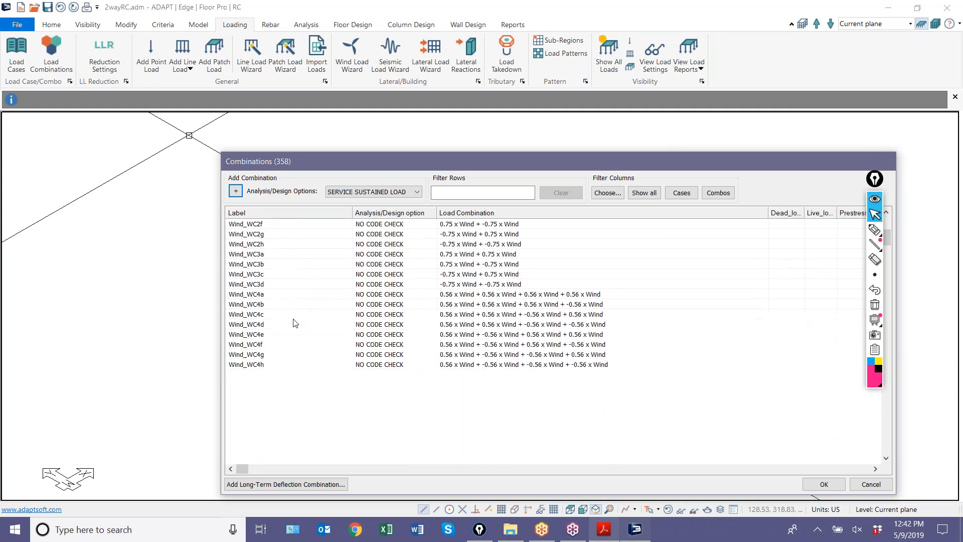
{"action": "scroll", "coordinate": [295, 323], "scroll_direction": "down", "scroll_amount": 10}
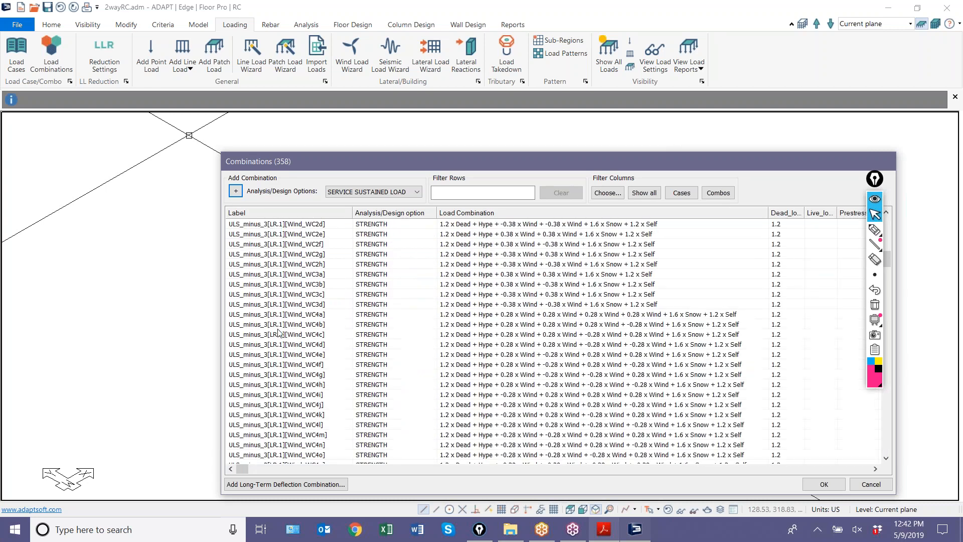
{"action": "scroll", "coordinate": [274, 342], "scroll_direction": "down", "scroll_amount": 8}
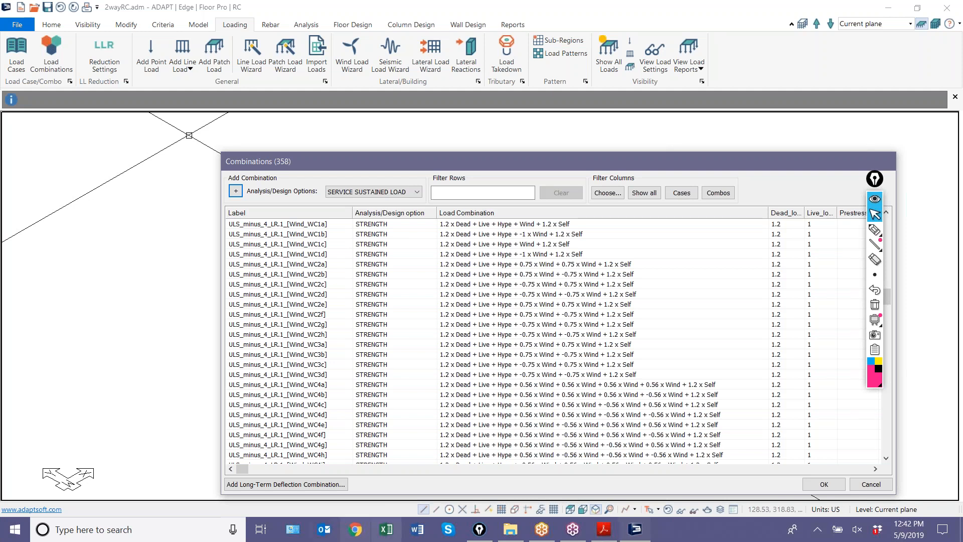
{"action": "left_click", "coordinate": [865, 484]}
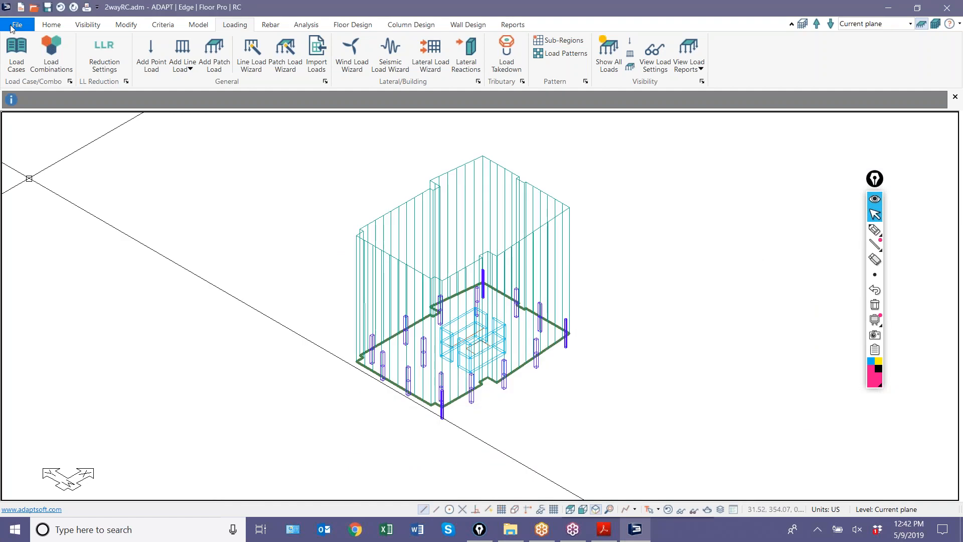
{"action": "left_click", "coordinate": [15, 25]}
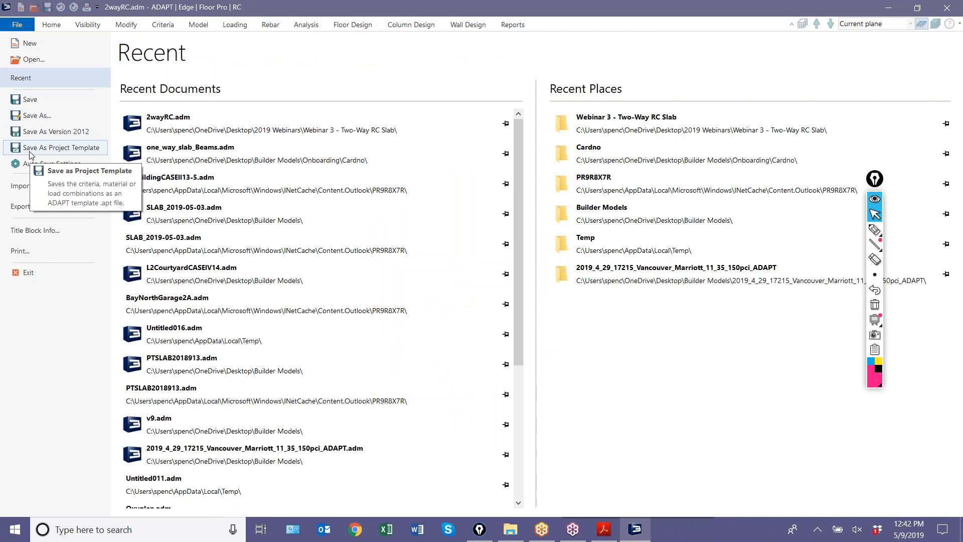
{"action": "left_click", "coordinate": [52, 25]}
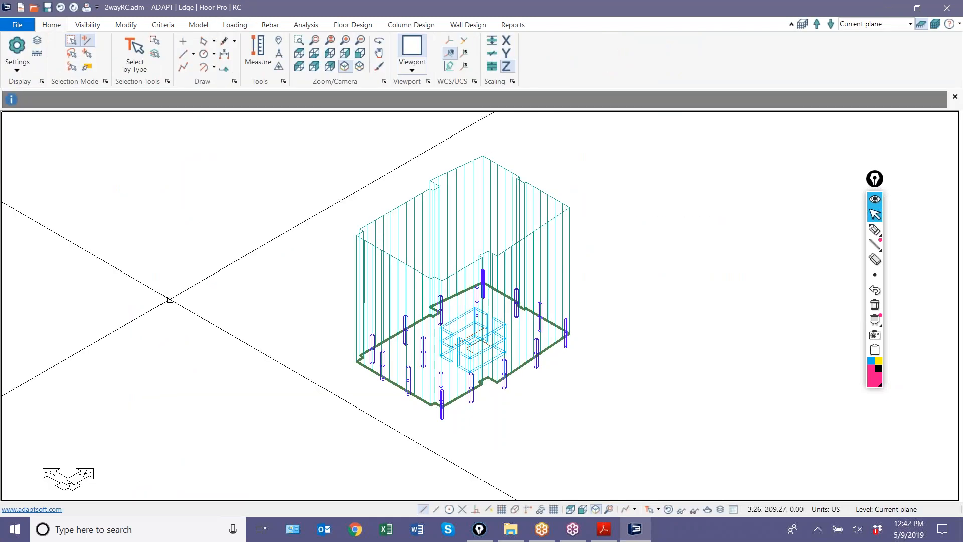
{"action": "middle_click_drag", "start_coordinate": [214, 324], "coordinate": [198, 327]}
{"action": "scroll", "coordinate": [275, 385], "scroll_direction": "up", "scroll_amount": 1}
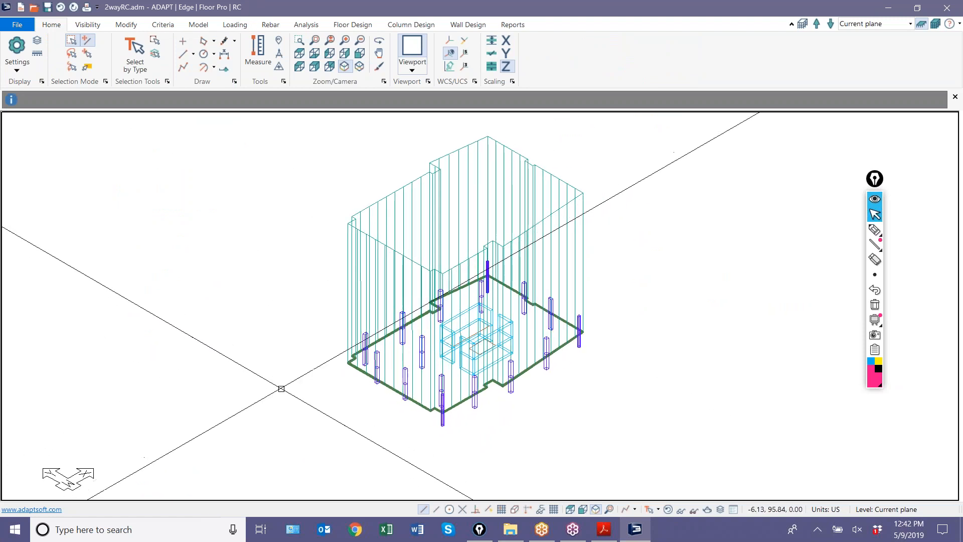
Step: Open the design code criteria and accept them
{"action": "left_click", "coordinate": [167, 26]}
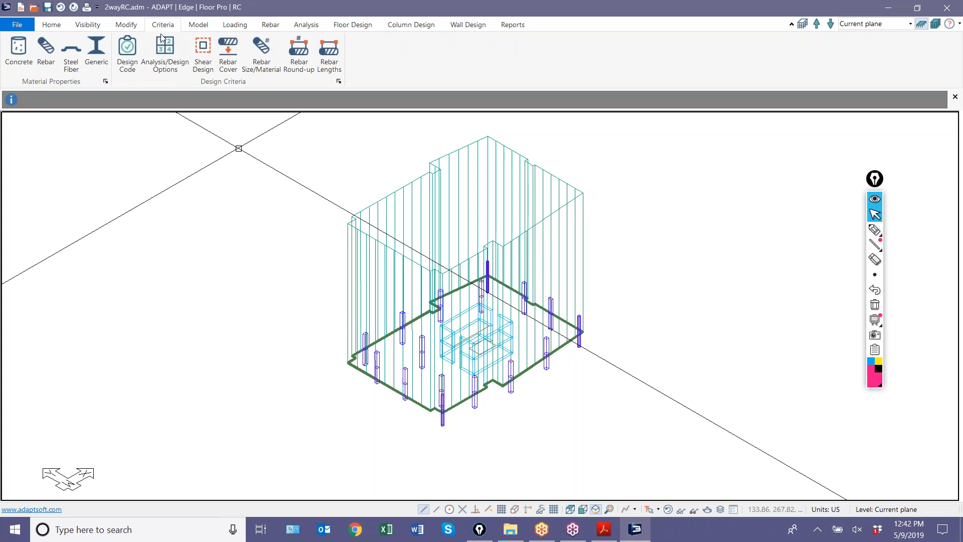
{"action": "left_click", "coordinate": [127, 52]}
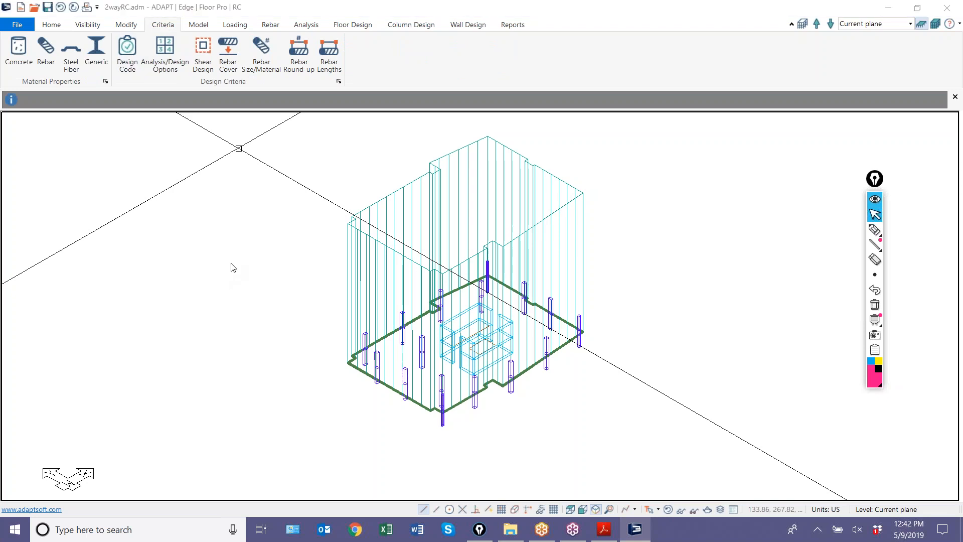
{"action": "left_click", "coordinate": [218, 85]}
{"action": "key", "text": "Return"}
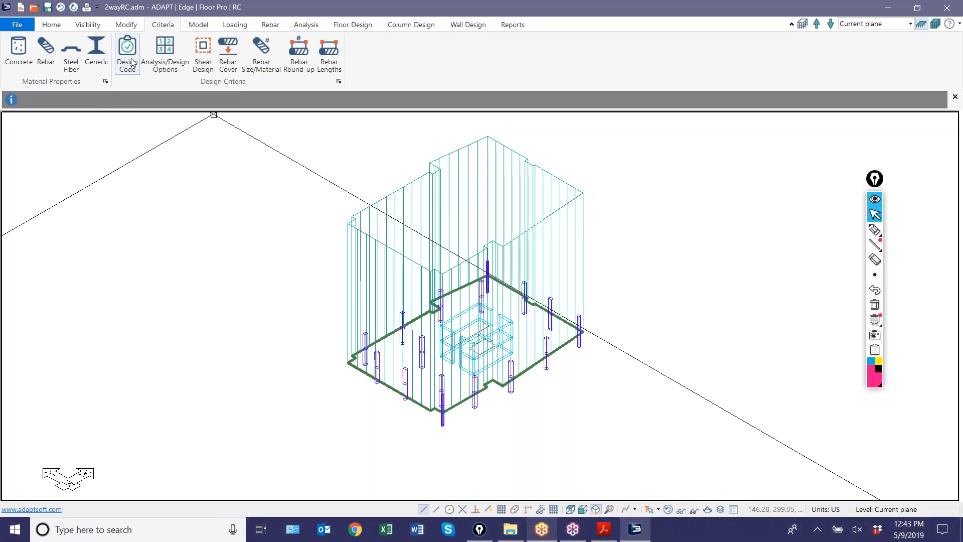
Step: Add a long-term deflection combination with a creep and shrinkage factor of 2 to the model's load combinations
{"action": "left_click", "coordinate": [241, 26]}
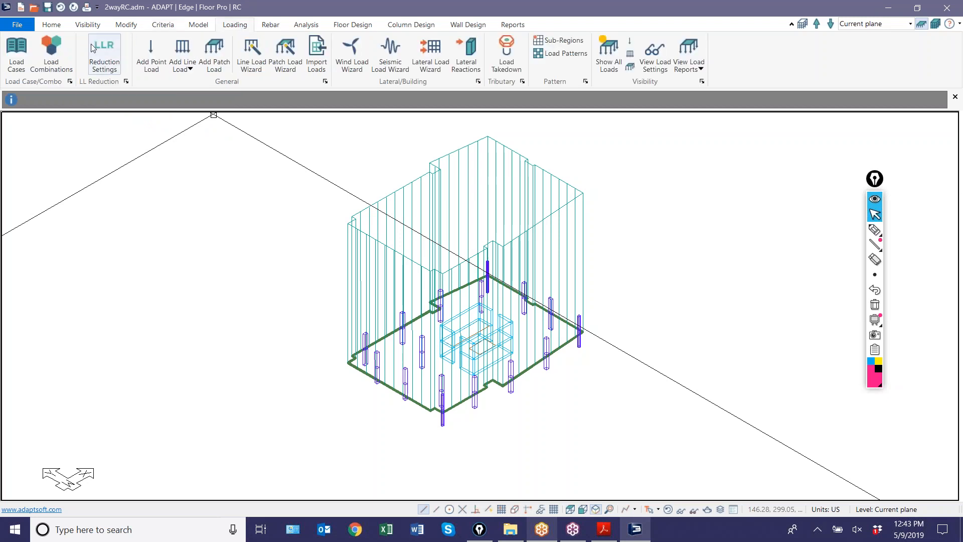
{"action": "left_click", "coordinate": [64, 57]}
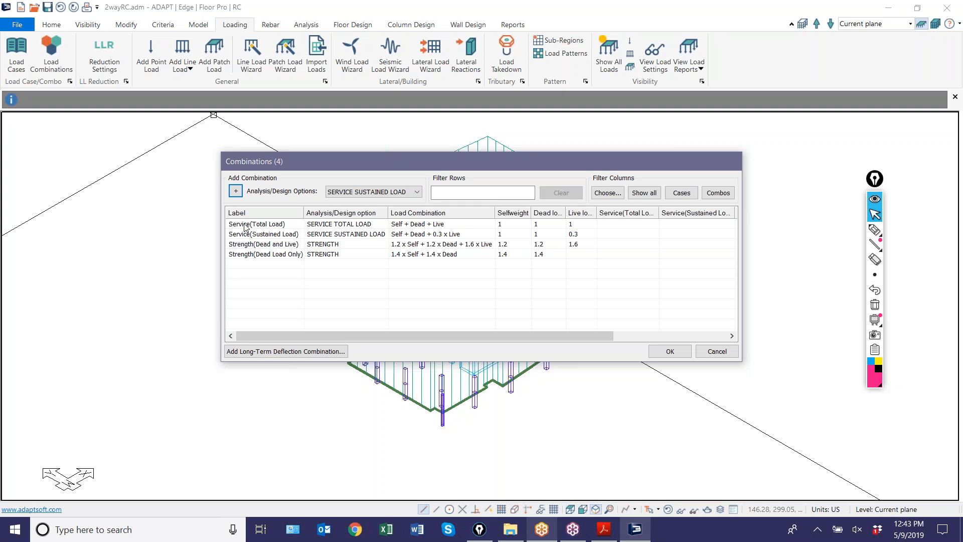
{"action": "left_click_drag", "start_coordinate": [293, 165], "coordinate": [204, 150]}
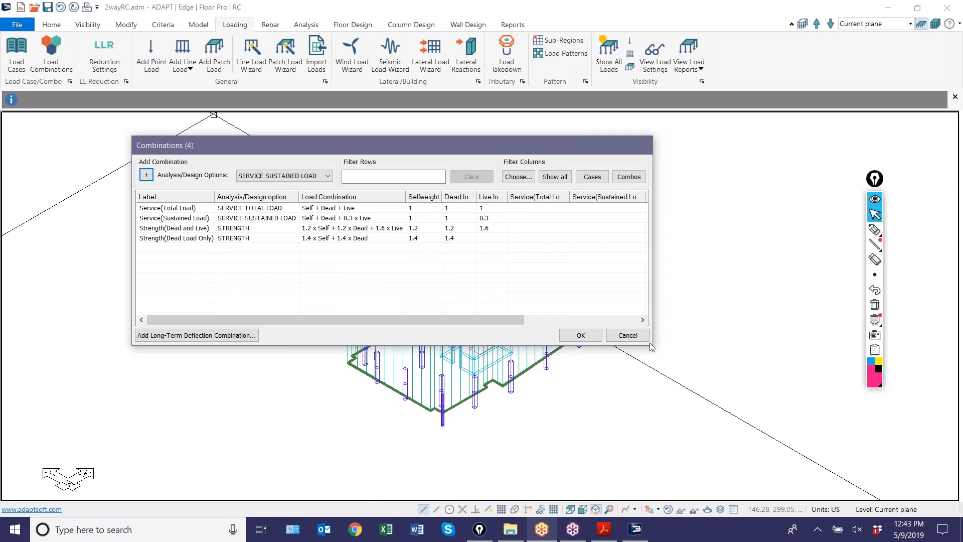
{"action": "left_click_drag", "start_coordinate": [652, 345], "coordinate": [796, 440]}
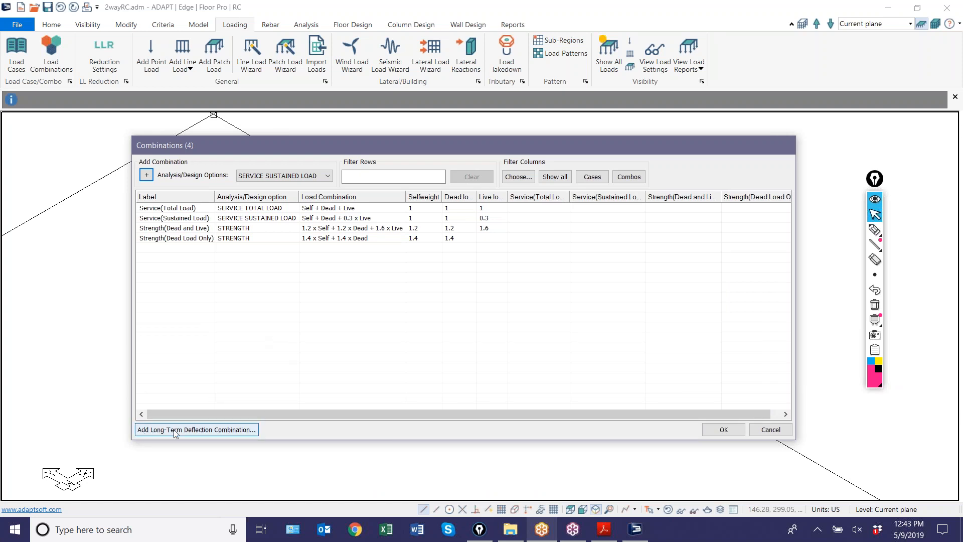
{"action": "left_click", "coordinate": [213, 434]}
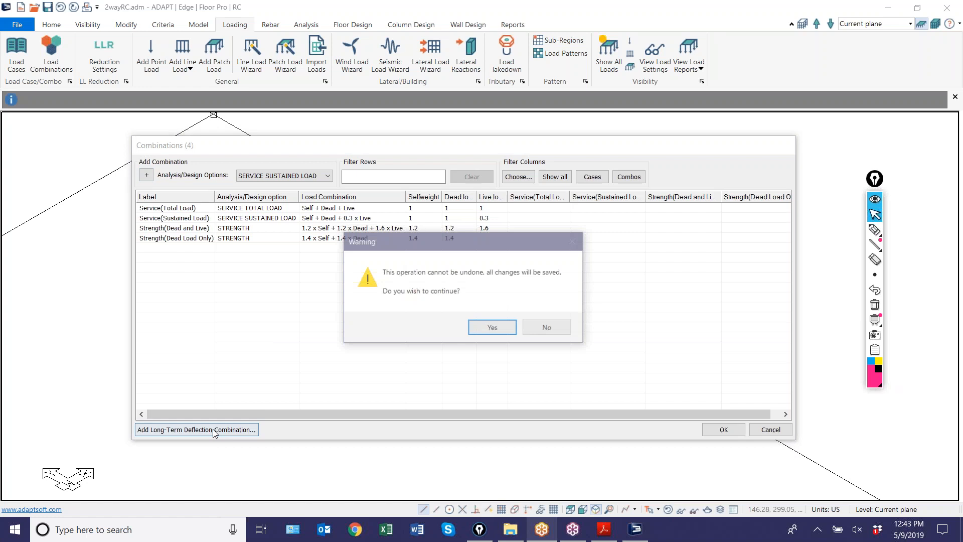
{"action": "left_click", "coordinate": [475, 328]}
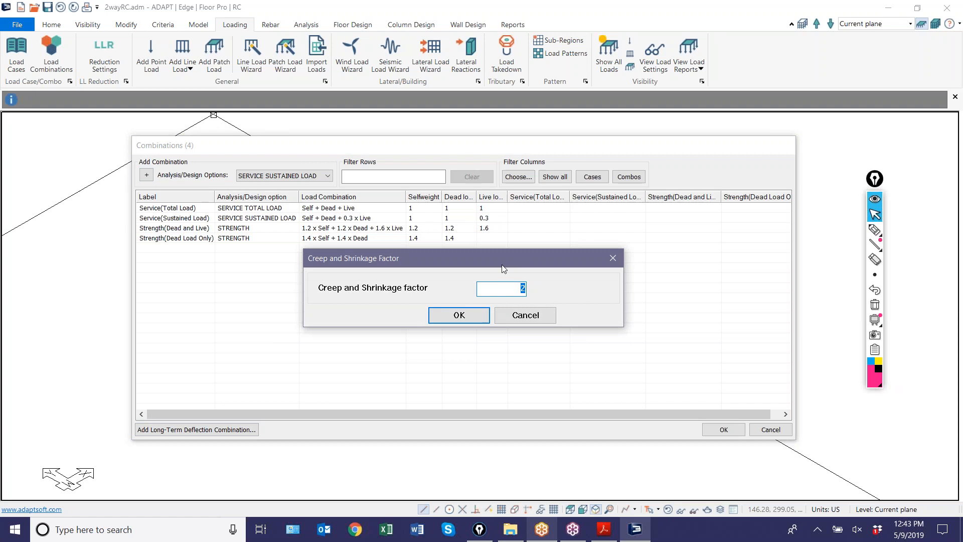
{"action": "left_click", "coordinate": [484, 314]}
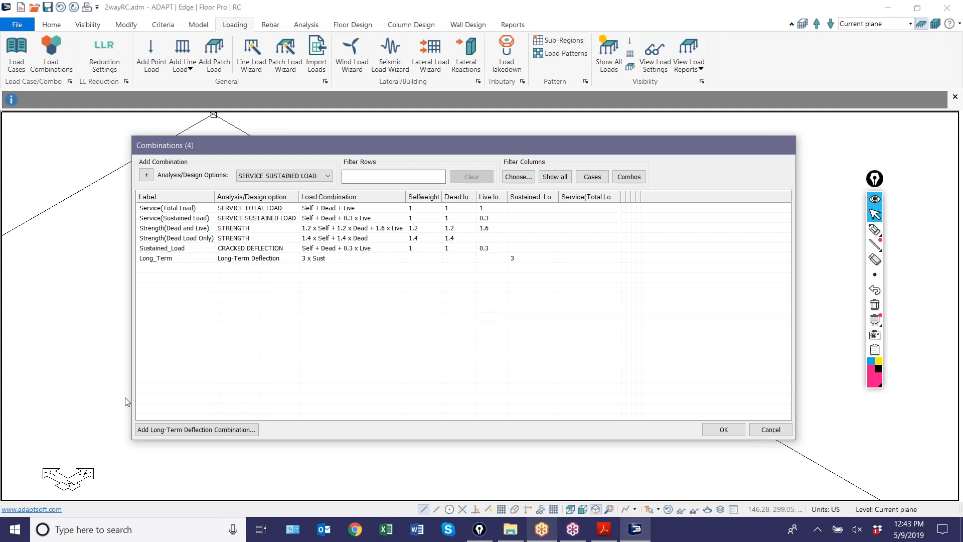
Step: Examine the factors and design options of the Sustained_Load and Long_Term combinations, then accept the combinations list
{"action": "left_click", "coordinate": [169, 251]}
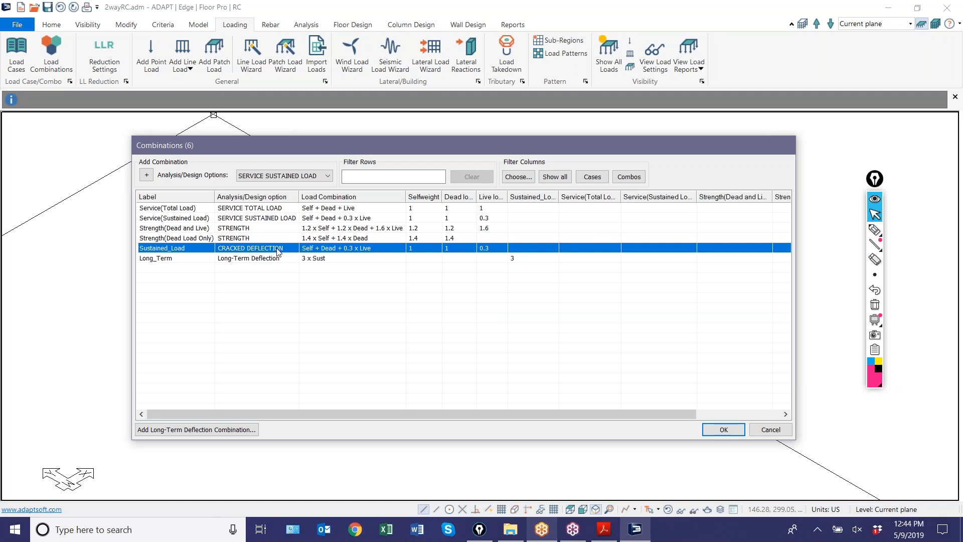
{"action": "left_click_drag", "start_coordinate": [270, 414], "coordinate": [416, 428]}
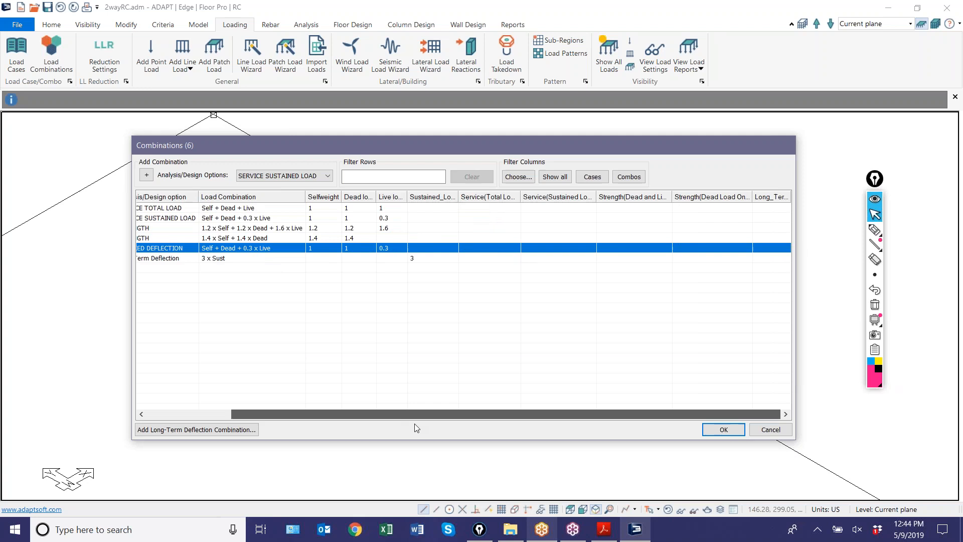
{"action": "left_click_drag", "start_coordinate": [329, 414], "coordinate": [244, 413]}
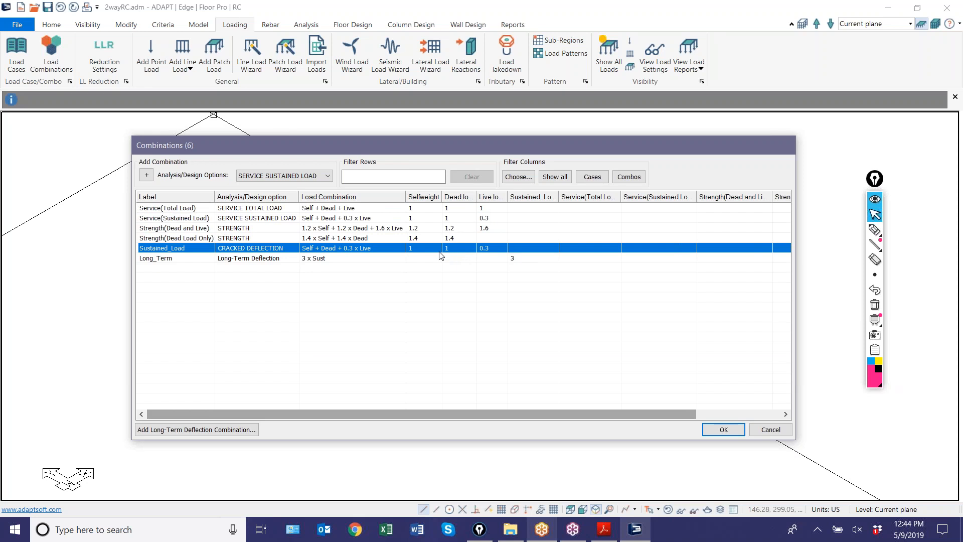
{"action": "left_click", "coordinate": [175, 261]}
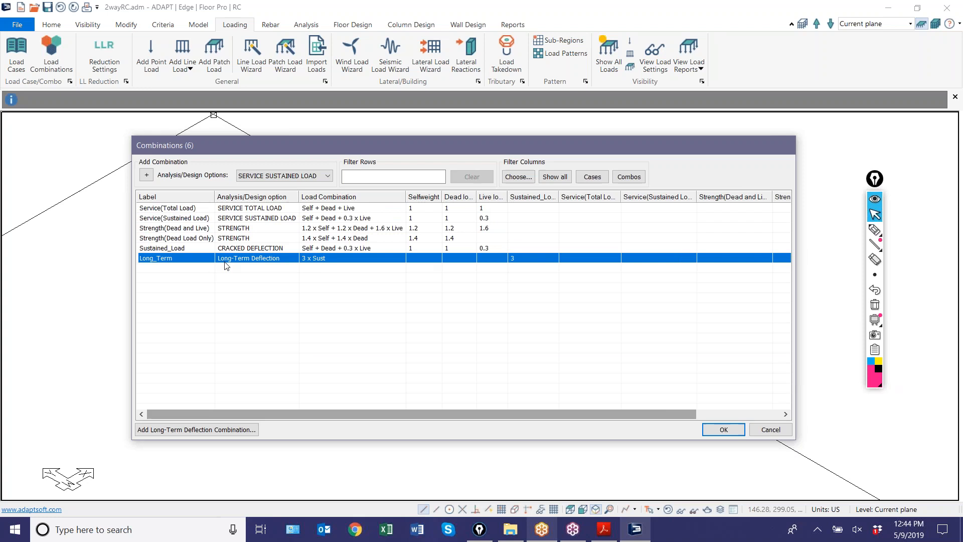
{"action": "left_click", "coordinate": [189, 332]}
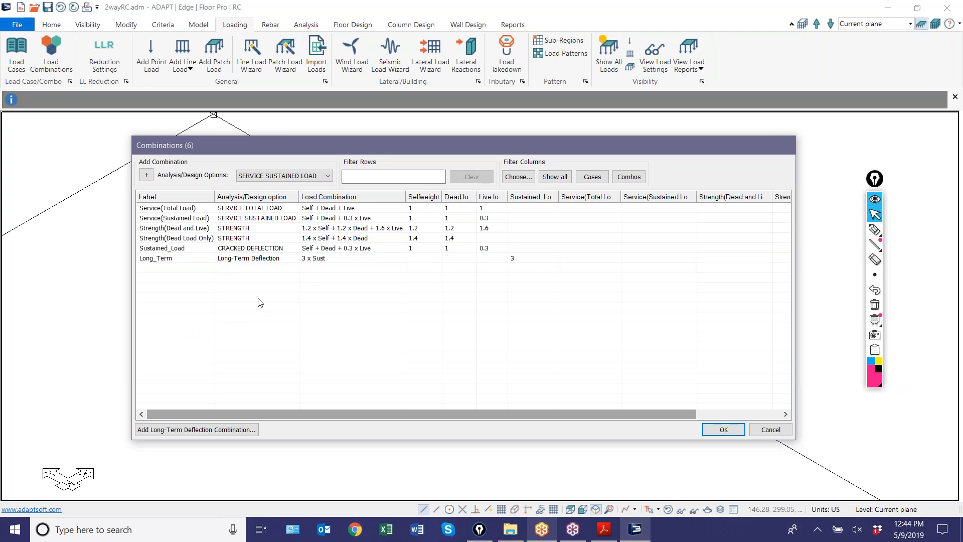
{"action": "left_click", "coordinate": [152, 249]}
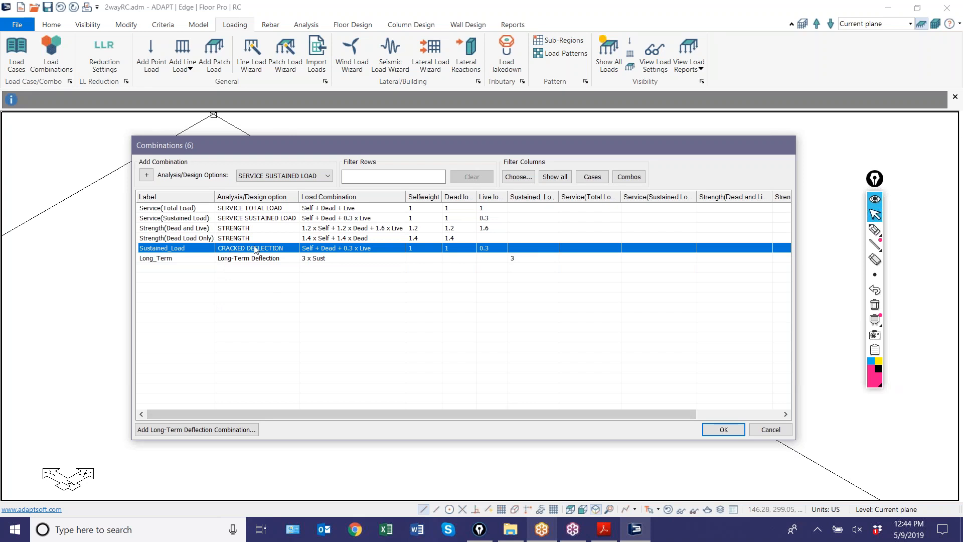
{"action": "left_click", "coordinate": [173, 257]}
{"action": "left_click", "coordinate": [172, 249]}
{"action": "left_click", "coordinate": [177, 259]}
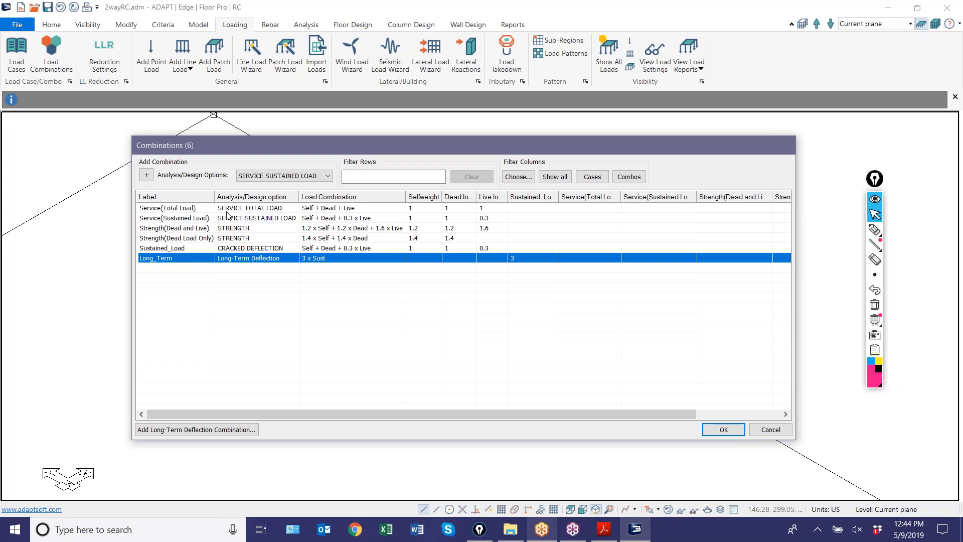
{"action": "left_click", "coordinate": [954, 423]}
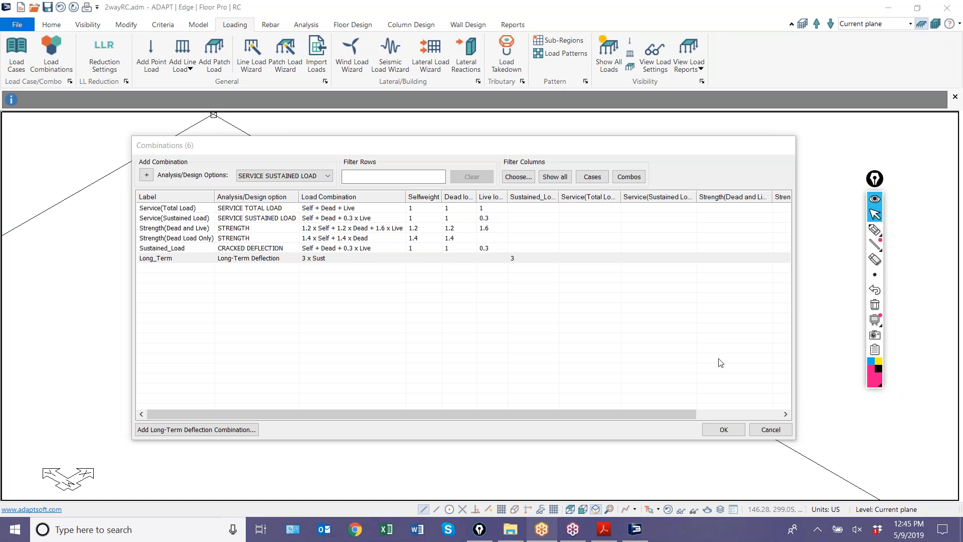
{"action": "left_click", "coordinate": [694, 357]}
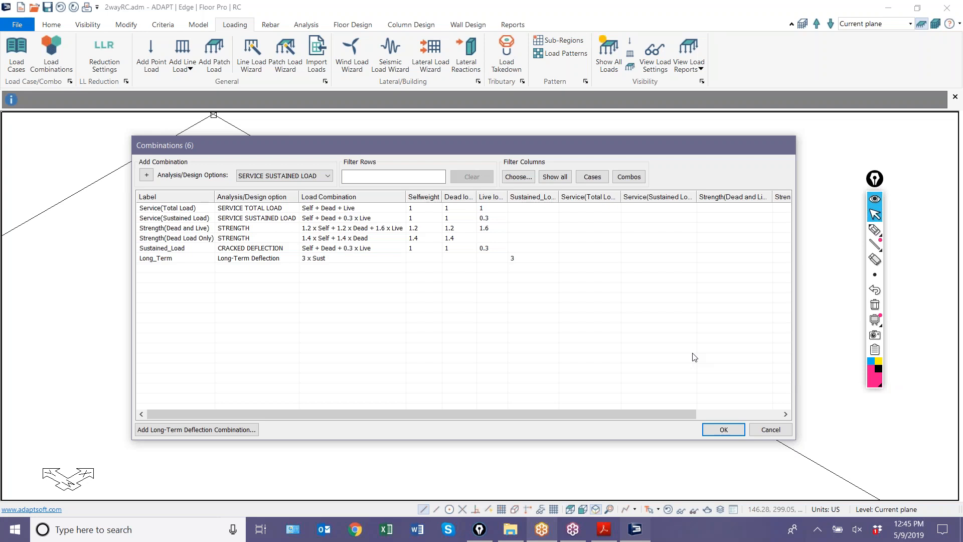
{"action": "scroll", "coordinate": [705, 336], "scroll_direction": "right", "scroll_amount": 2}
{"action": "scroll", "coordinate": [692, 340], "scroll_direction": "left", "scroll_amount": 2}
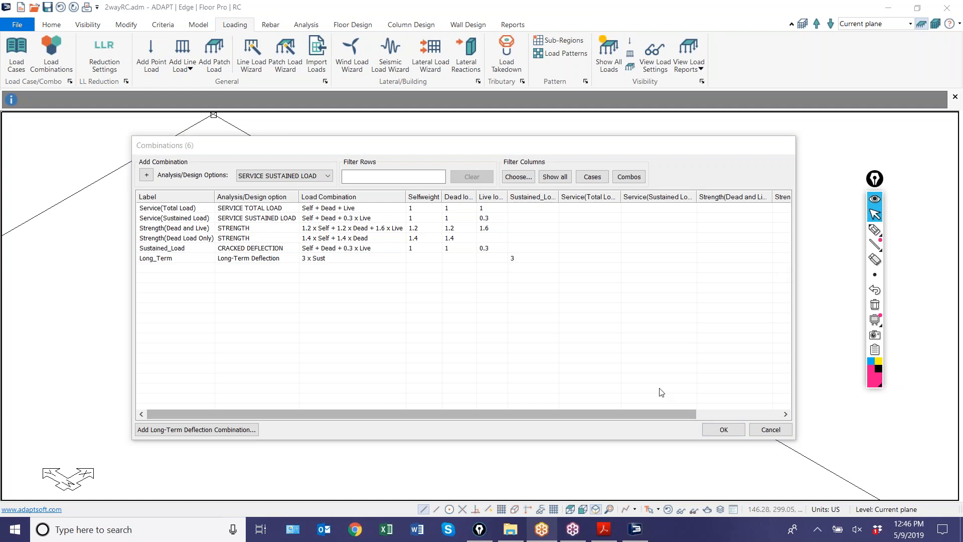
{"action": "left_click", "coordinate": [718, 430]}
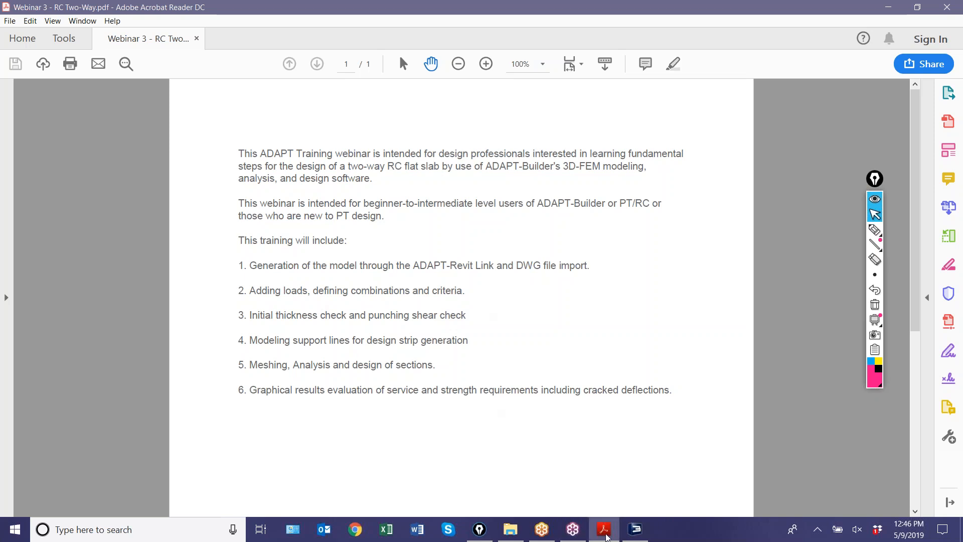
Step: Return to ADAPT-Builder and mesh the slab in plan with the simplified method, 3 ft sparse cells and automatic node shifting up to 1.5 ft
{"action": "left_click", "coordinate": [629, 537]}
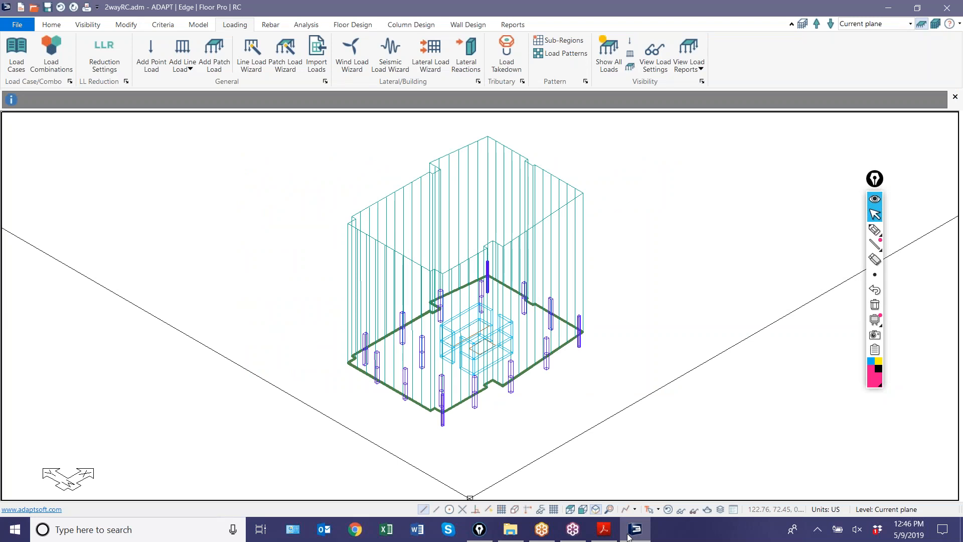
{"action": "left_click", "coordinate": [571, 509]}
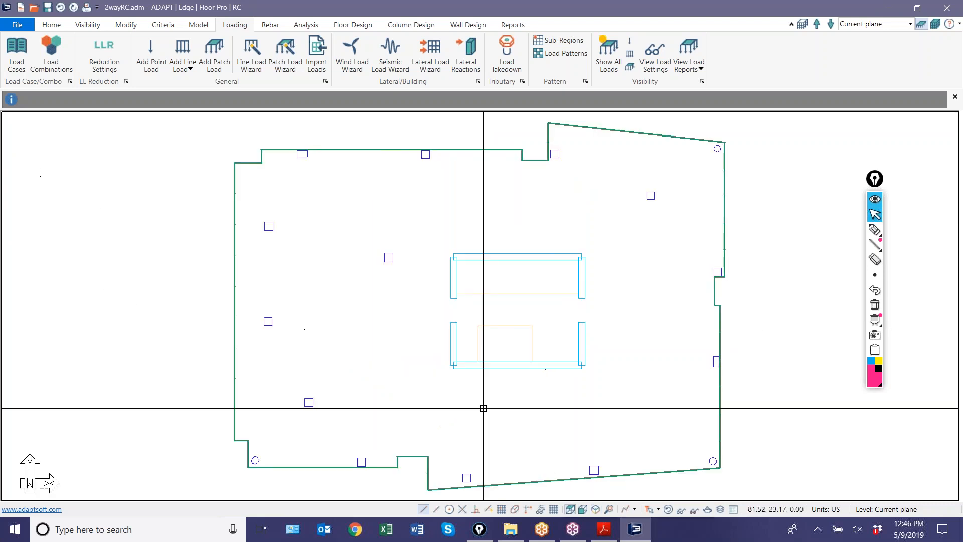
{"action": "left_click", "coordinate": [305, 24]}
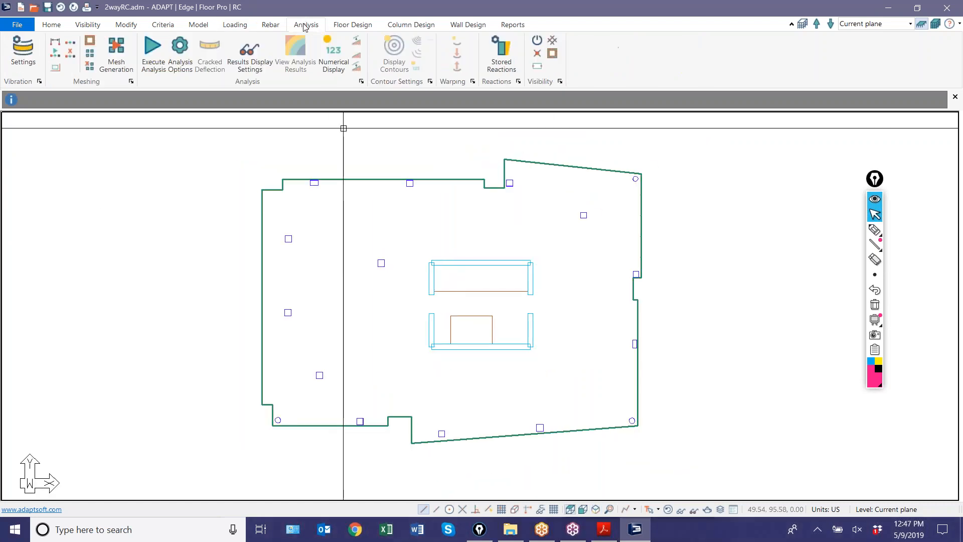
{"action": "left_click", "coordinate": [120, 55]}
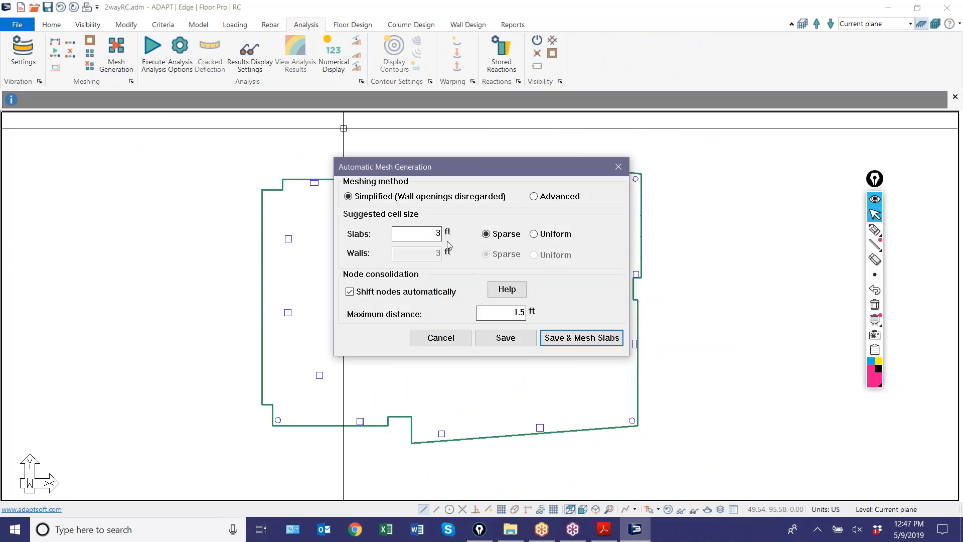
{"action": "left_click", "coordinate": [566, 346]}
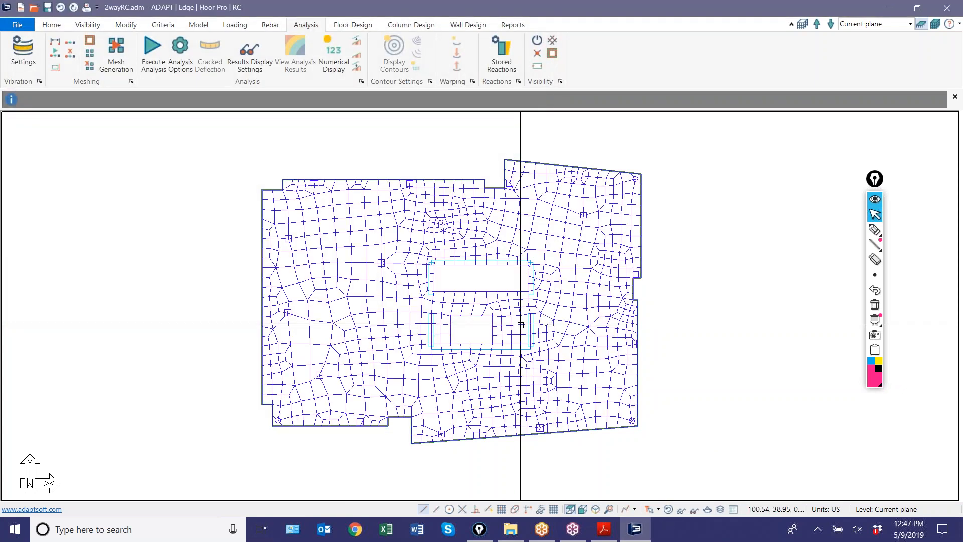
Step: Analyze the slab for all six load combinations with uncracked stiffness and save the solution
{"action": "left_click", "coordinate": [165, 59]}
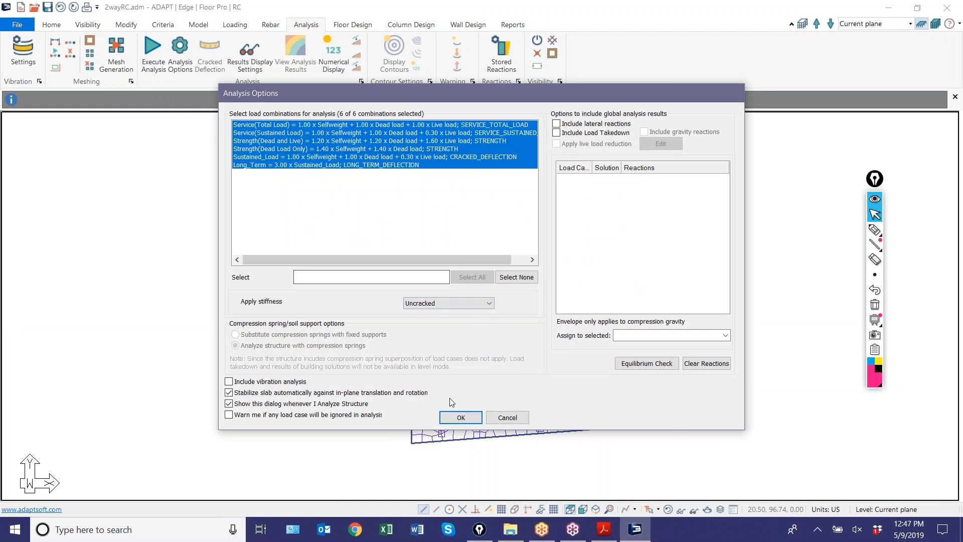
{"action": "left_click", "coordinate": [461, 418]}
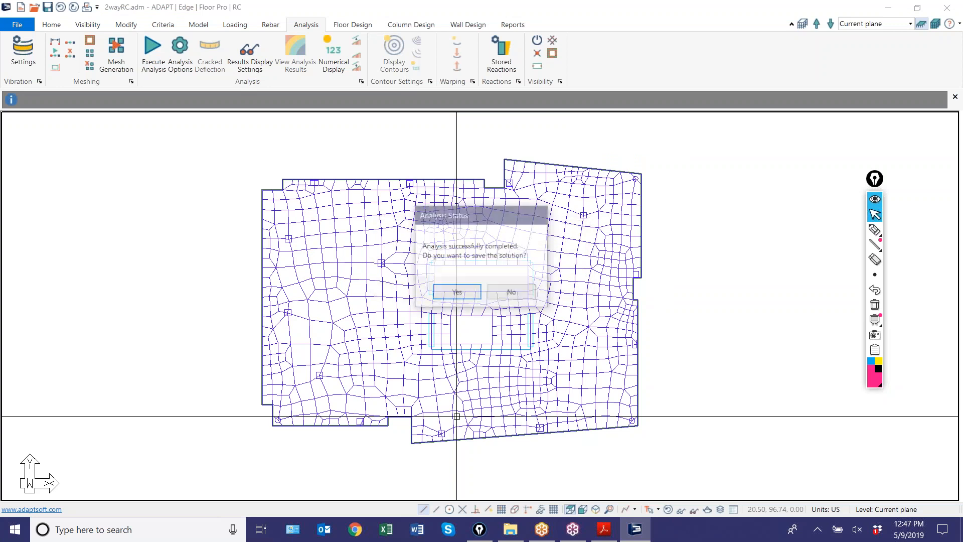
{"action": "left_click", "coordinate": [456, 291]}
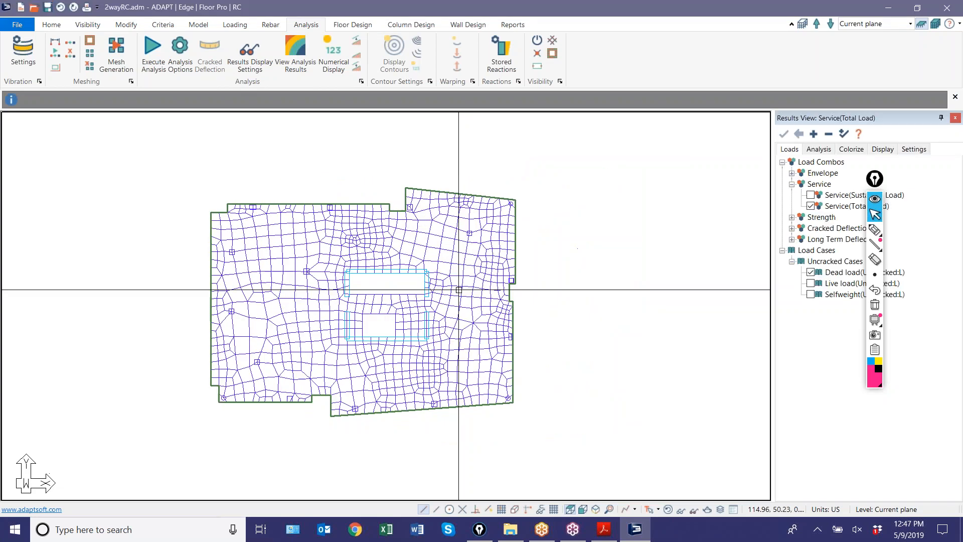
Step: Hide the finite element mesh on the slab plan
{"action": "middle_click_drag", "start_coordinate": [472, 401], "coordinate": [548, 390]}
{"action": "scroll", "coordinate": [454, 270], "scroll_direction": "up", "scroll_amount": 1}
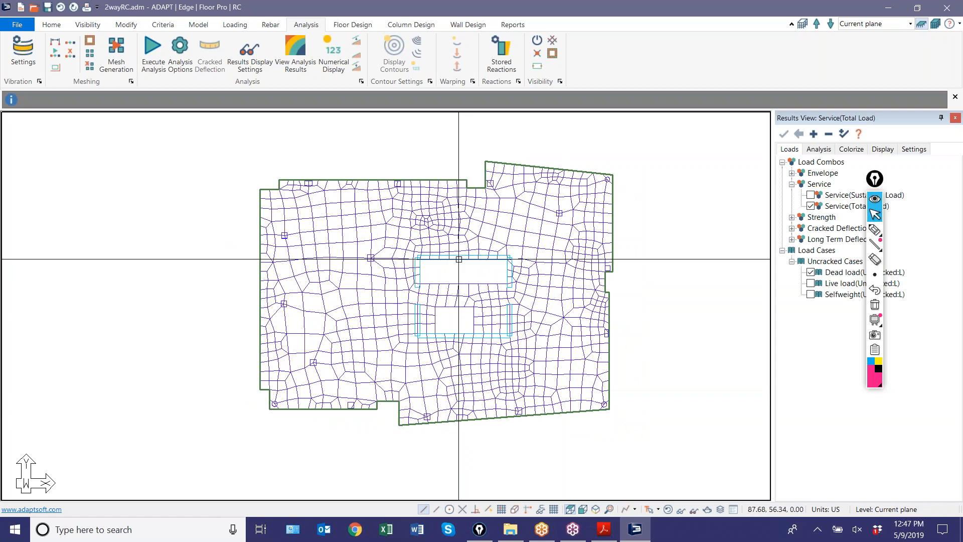
{"action": "scroll", "coordinate": [335, 186], "scroll_direction": "up", "scroll_amount": 2}
{"action": "scroll", "coordinate": [362, 196], "scroll_direction": "down", "scroll_amount": 1}
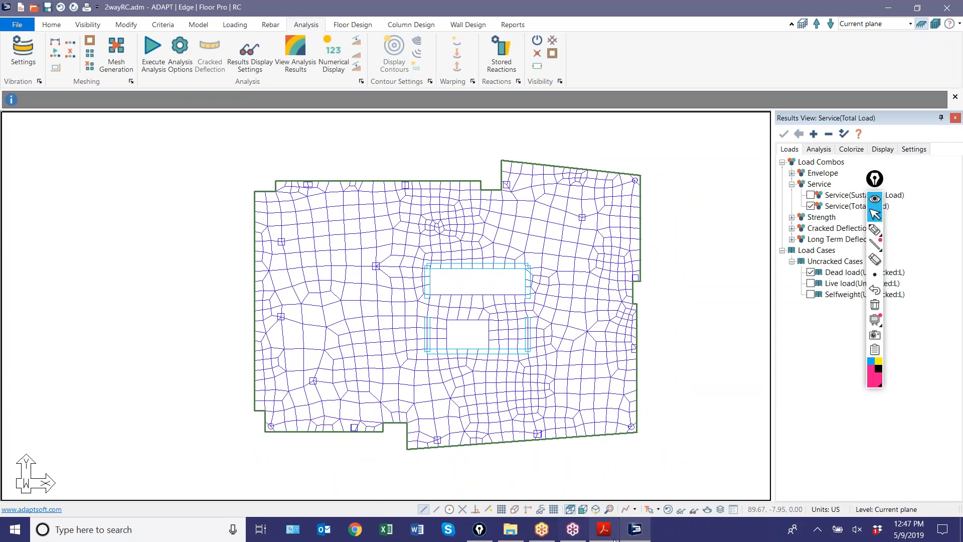
{"action": "left_click", "coordinate": [675, 511]}
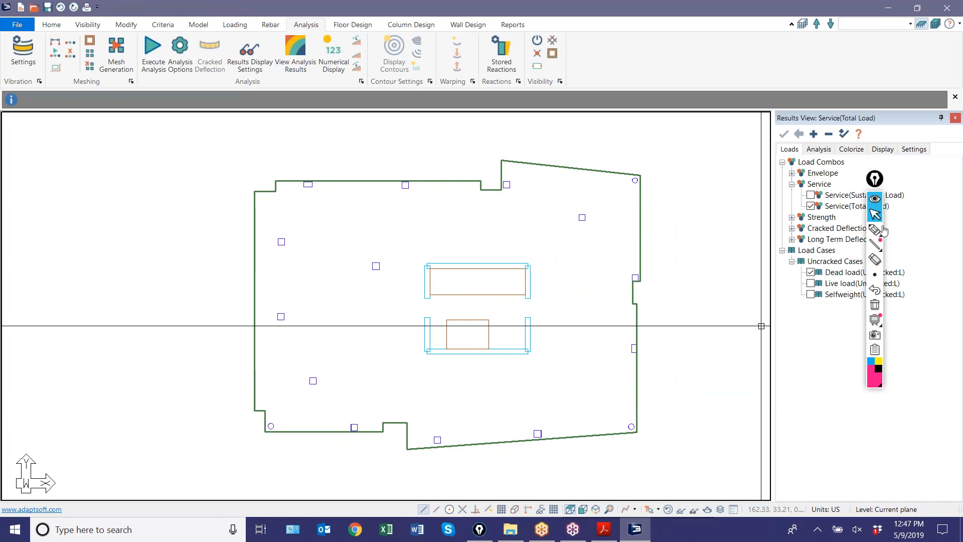
Step: Display the slab's Z-translation deformation contours for the Service(Total Load) combination
{"action": "left_click_drag", "start_coordinate": [875, 179], "coordinate": [951, 315]}
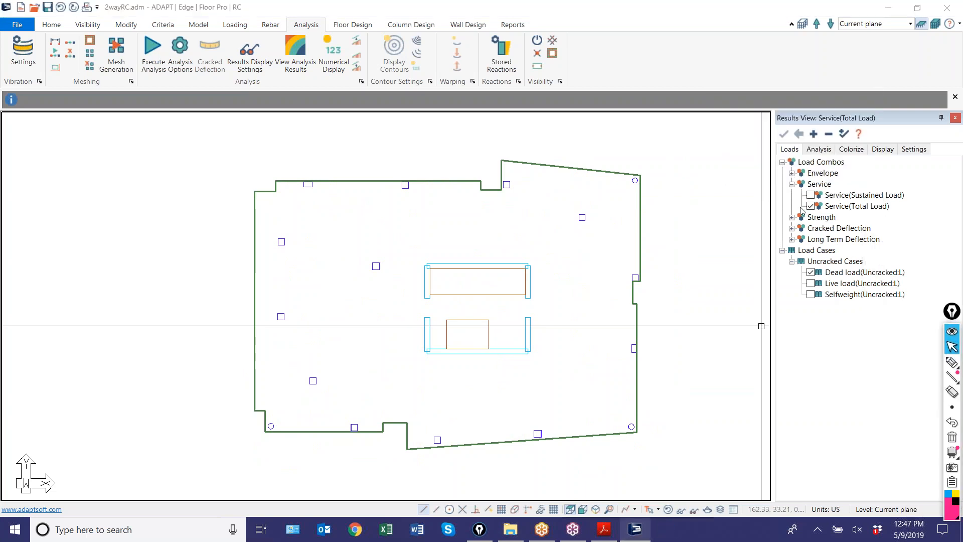
{"action": "left_click", "coordinate": [823, 151]}
{"action": "left_click", "coordinate": [782, 163]}
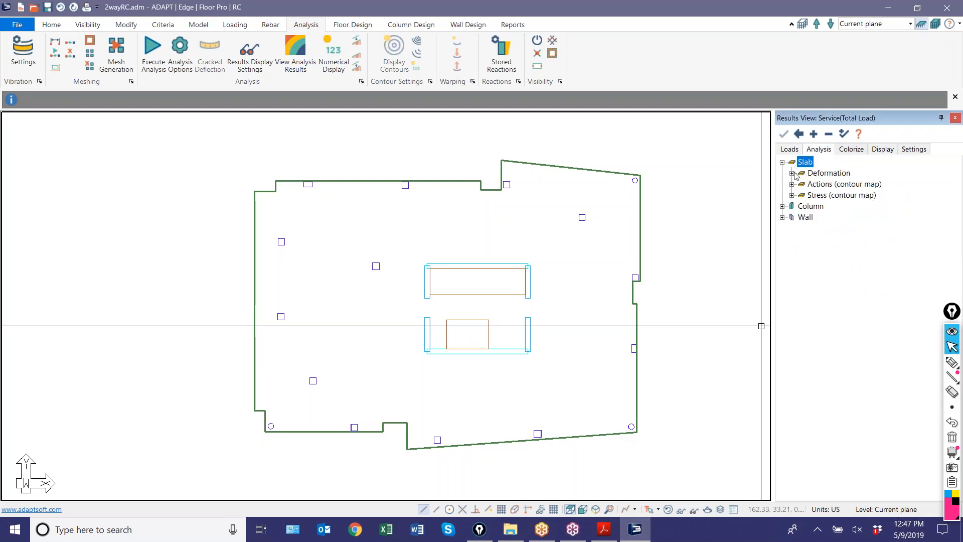
{"action": "left_click", "coordinate": [792, 173]}
{"action": "left_click", "coordinate": [810, 207]}
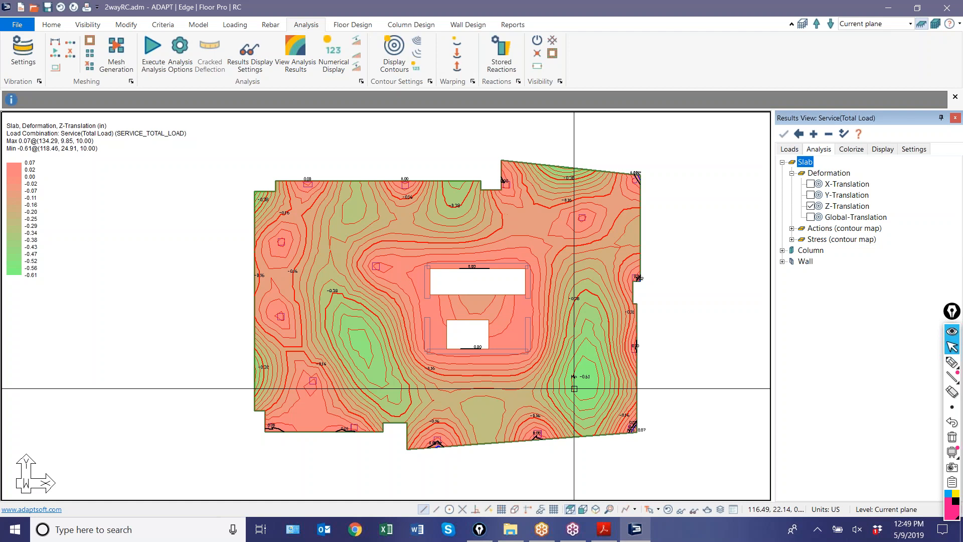
Step: Hide the slab's Z-translation contours and draw three manual design sections forming a triangle between the core wall's lower-right corner, the right-edge column and the nearest bottom-edge column
{"action": "left_click", "coordinate": [811, 206]}
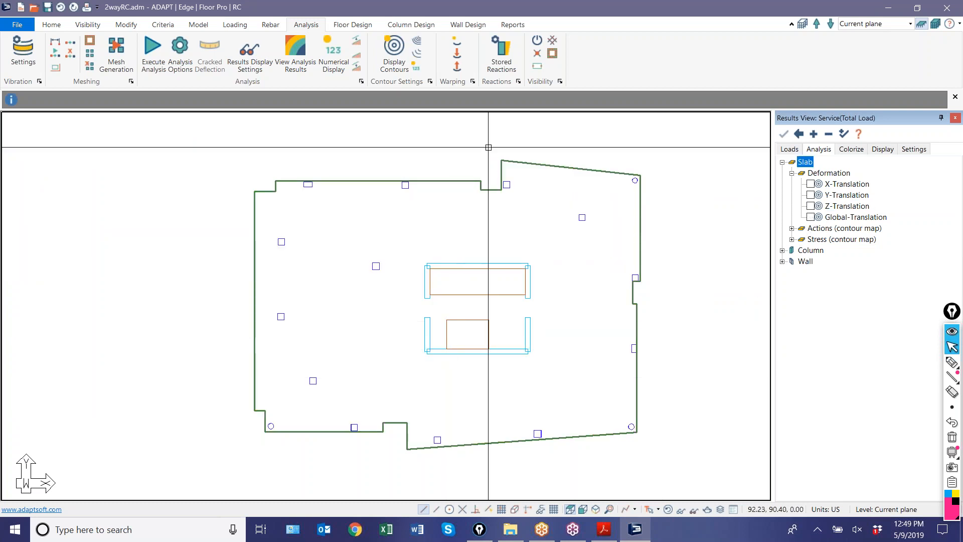
{"action": "left_click", "coordinate": [343, 28]}
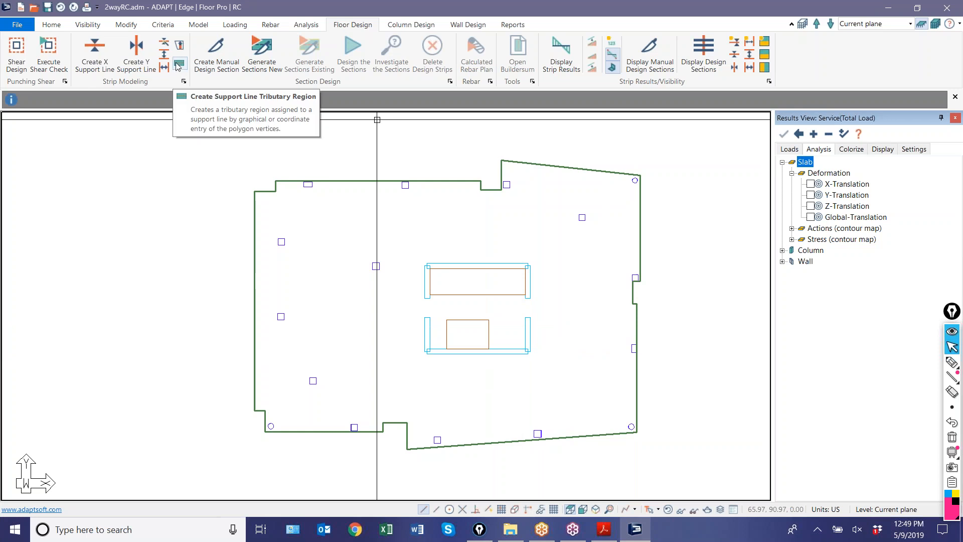
{"action": "left_click", "coordinate": [531, 351]}
{"action": "left_click", "coordinate": [635, 347]}
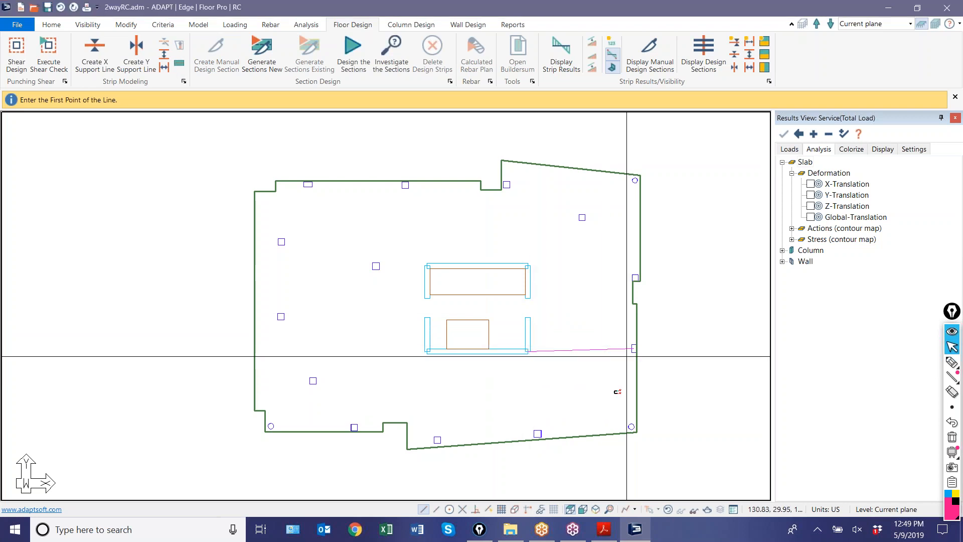
{"action": "left_click", "coordinate": [528, 350]}
{"action": "left_click", "coordinate": [537, 433]}
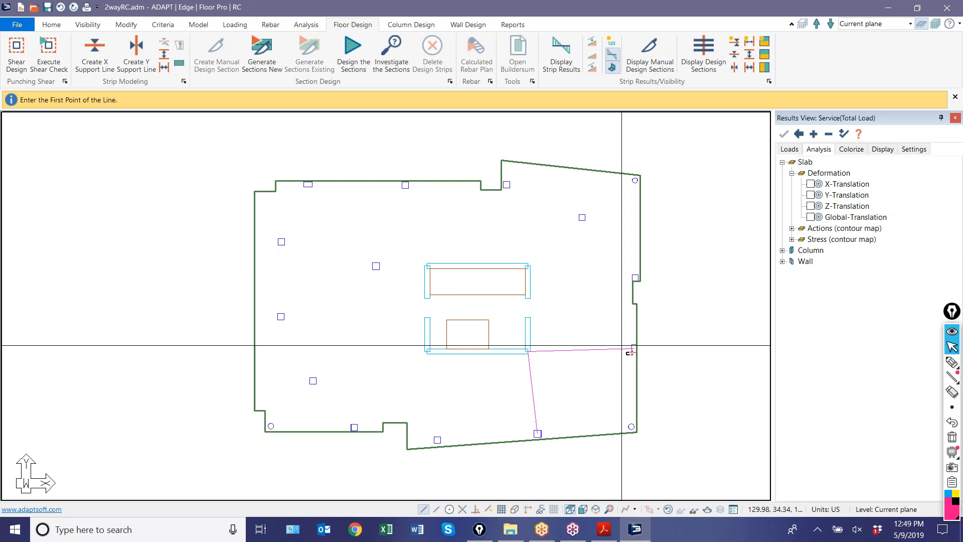
{"action": "left_click", "coordinate": [633, 348]}
{"action": "left_click", "coordinate": [538, 434]}
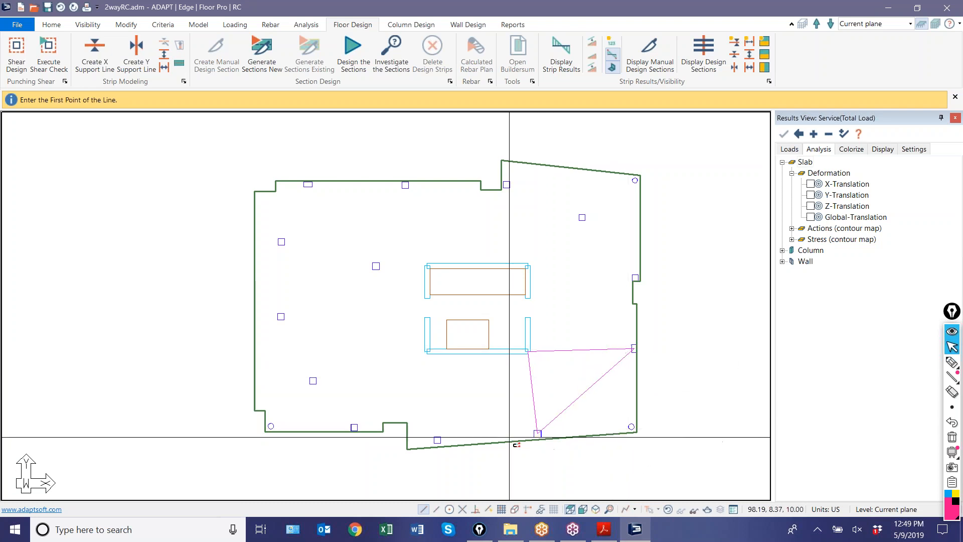
{"action": "right_click", "coordinate": [479, 399]}
{"action": "left_click", "coordinate": [490, 271]}
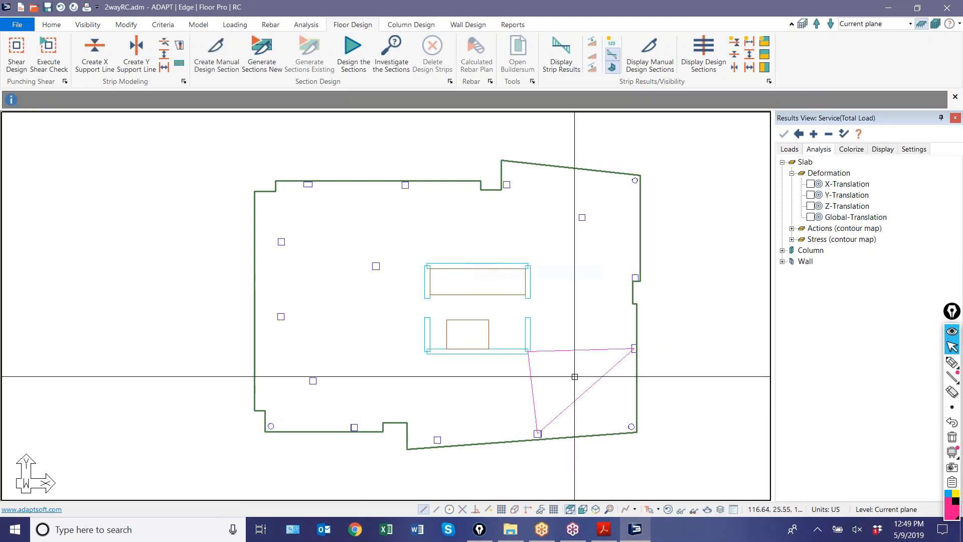
Step: Design the three manual design sections and save the design results
{"action": "scroll", "coordinate": [601, 394], "scroll_direction": "up", "scroll_amount": 2}
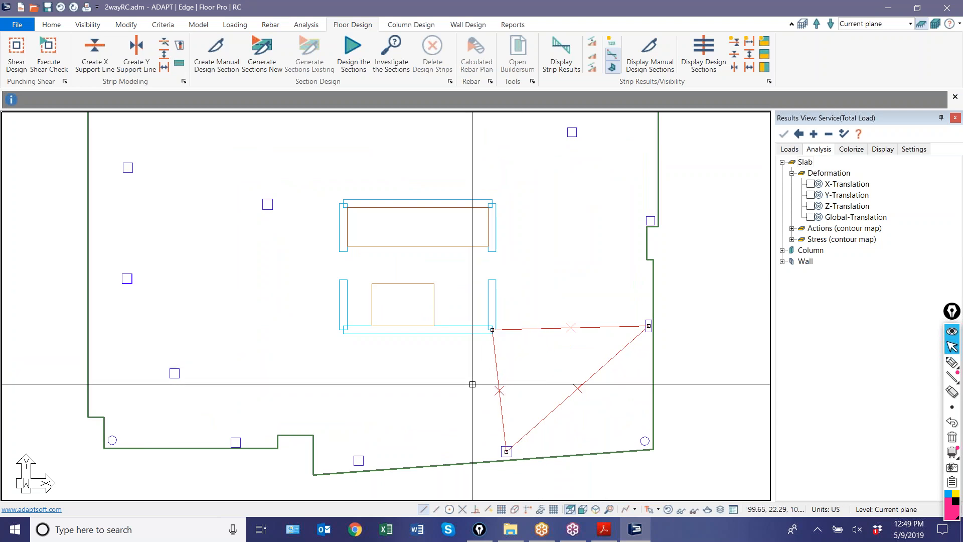
{"action": "left_click", "coordinate": [353, 50]}
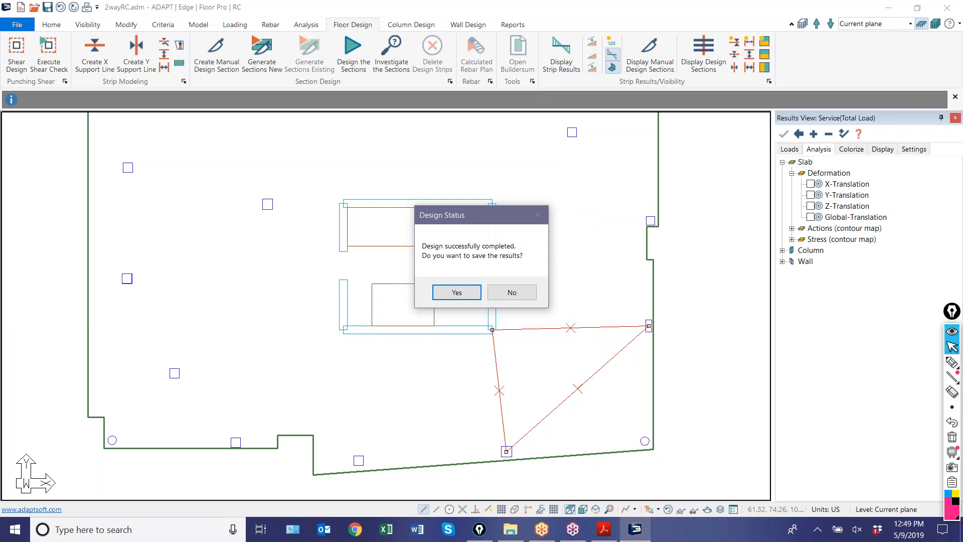
{"action": "left_click", "coordinate": [461, 290]}
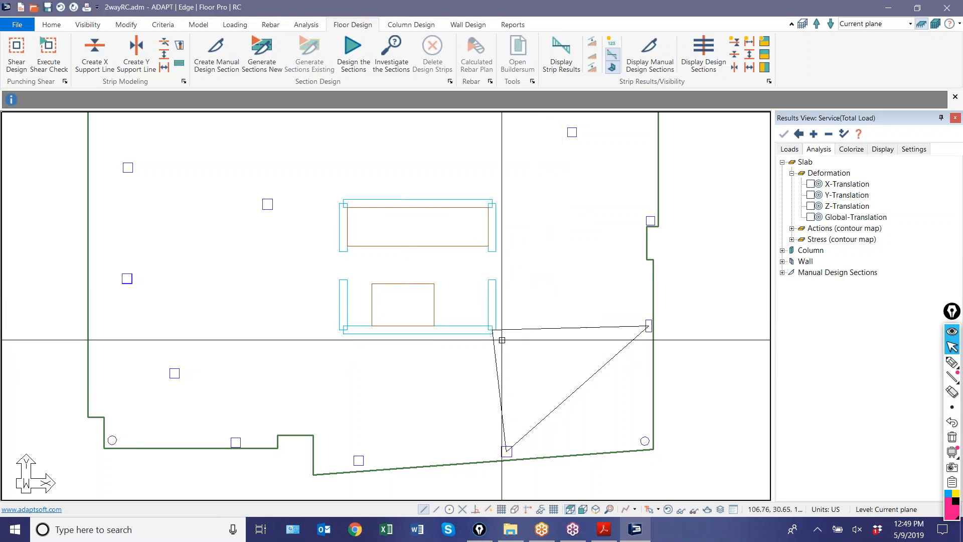
Step: Display the Z-translation deformation of the manual design sections and examine the span-to-deflection ratios along the three lines
{"action": "scroll", "coordinate": [497, 336], "scroll_direction": "up", "scroll_amount": 1}
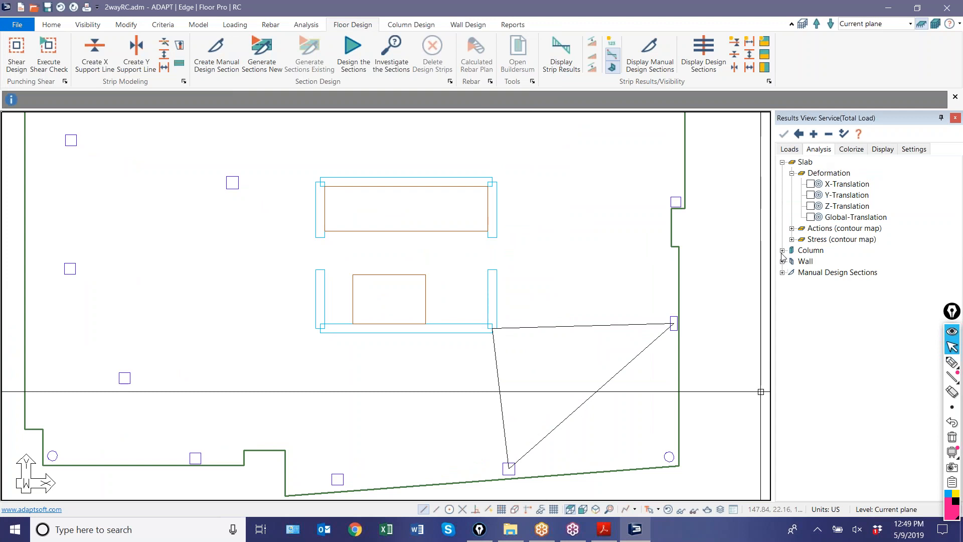
{"action": "left_click", "coordinate": [783, 273]}
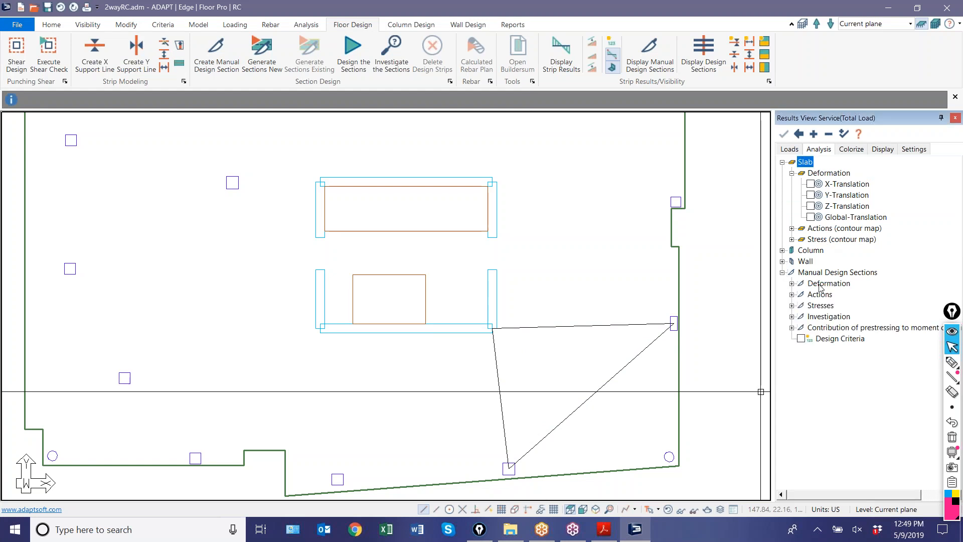
{"action": "left_click", "coordinate": [811, 294]}
{"action": "scroll", "coordinate": [596, 293], "scroll_direction": "up", "scroll_amount": 5}
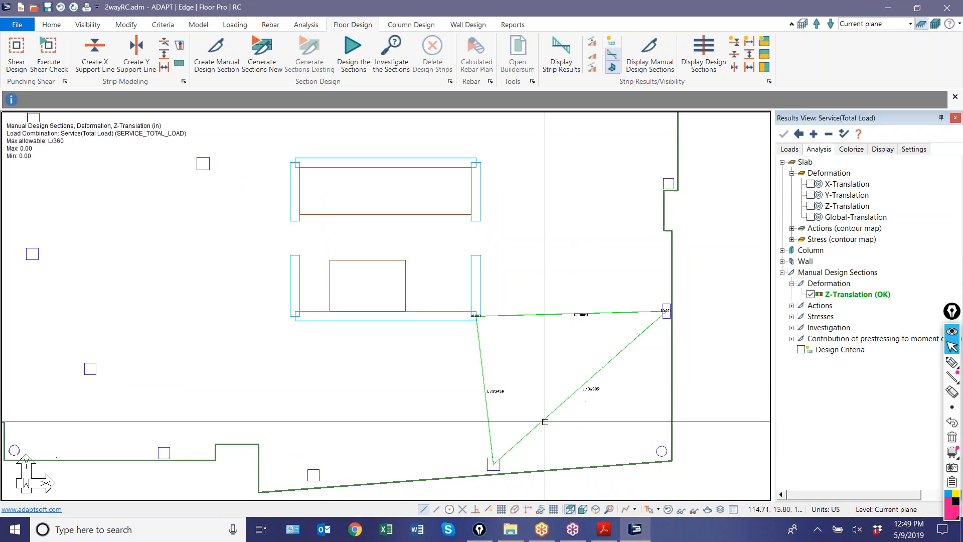
{"action": "scroll", "coordinate": [502, 321], "scroll_direction": "down", "scroll_amount": 2}
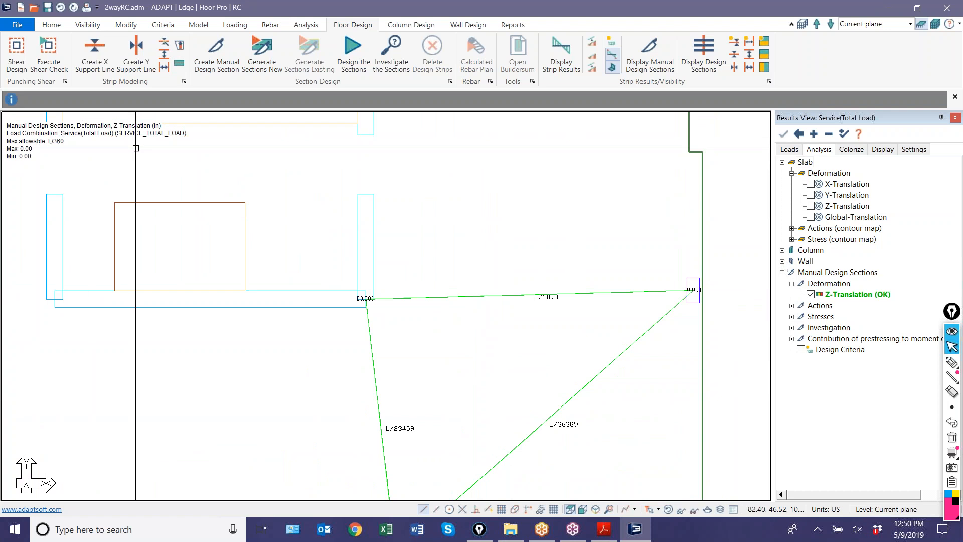
{"action": "scroll", "coordinate": [517, 355], "scroll_direction": "up", "scroll_amount": 4}
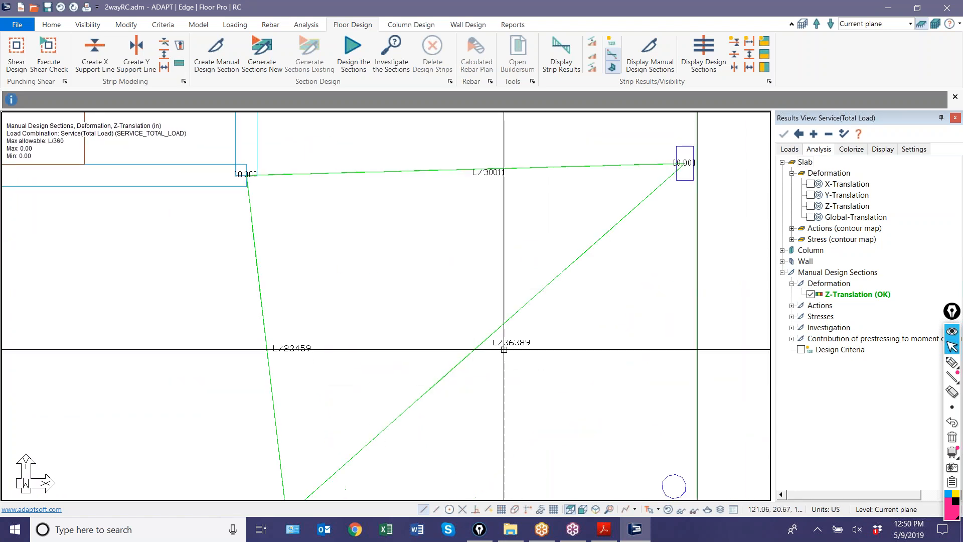
{"action": "scroll", "coordinate": [517, 355], "scroll_direction": "down", "scroll_amount": 2}
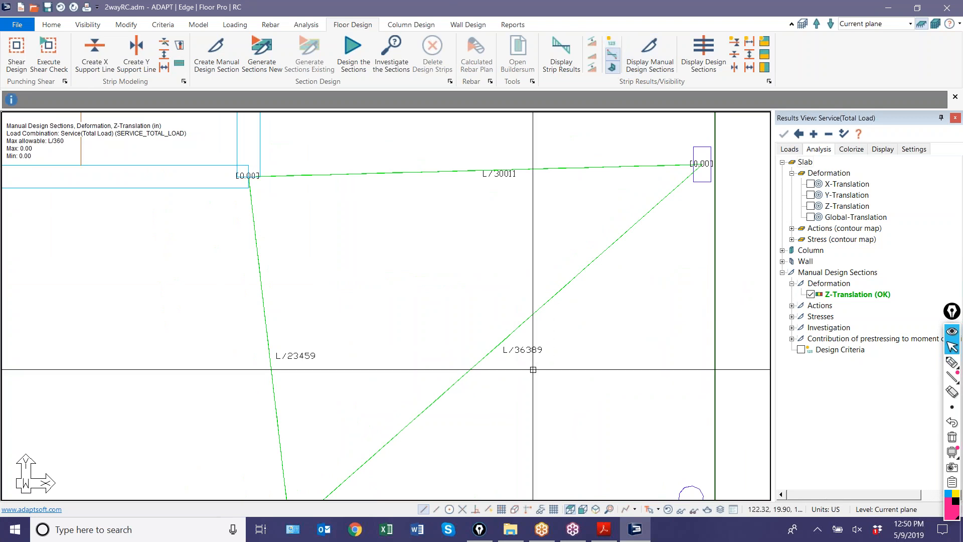
{"action": "scroll", "coordinate": [516, 377], "scroll_direction": "down", "scroll_amount": 10}
{"action": "scroll", "coordinate": [461, 415], "scroll_direction": "up", "scroll_amount": 11}
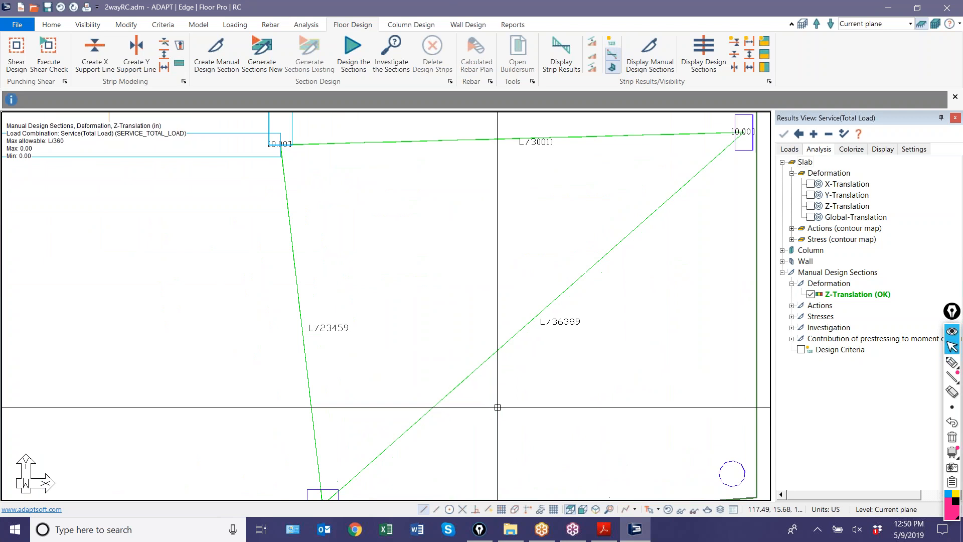
Step: Move the diagonal manual design section's upper endpoint from the slab-edge column's center to just outside the column
{"action": "scroll", "coordinate": [497, 407], "scroll_direction": "down", "scroll_amount": 1}
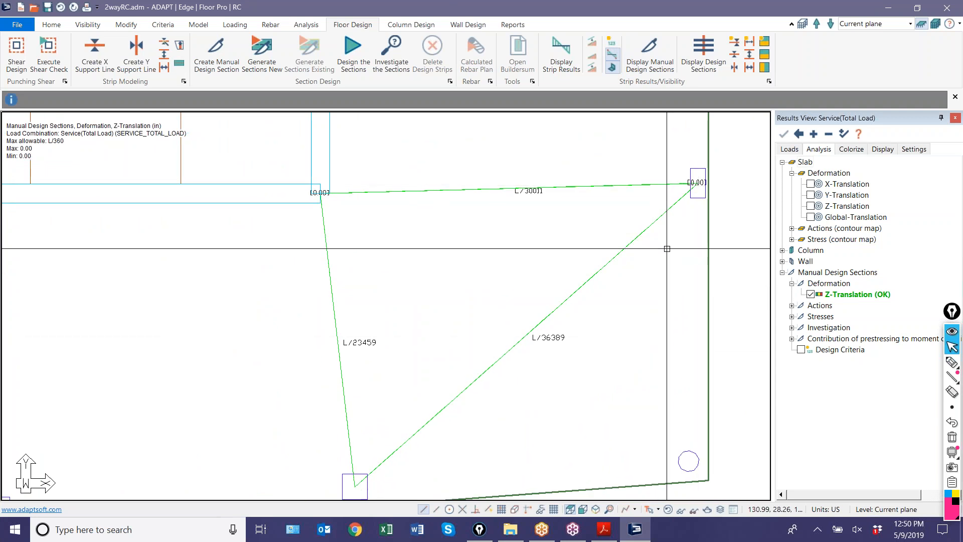
{"action": "scroll", "coordinate": [538, 346], "scroll_direction": "down", "scroll_amount": 2}
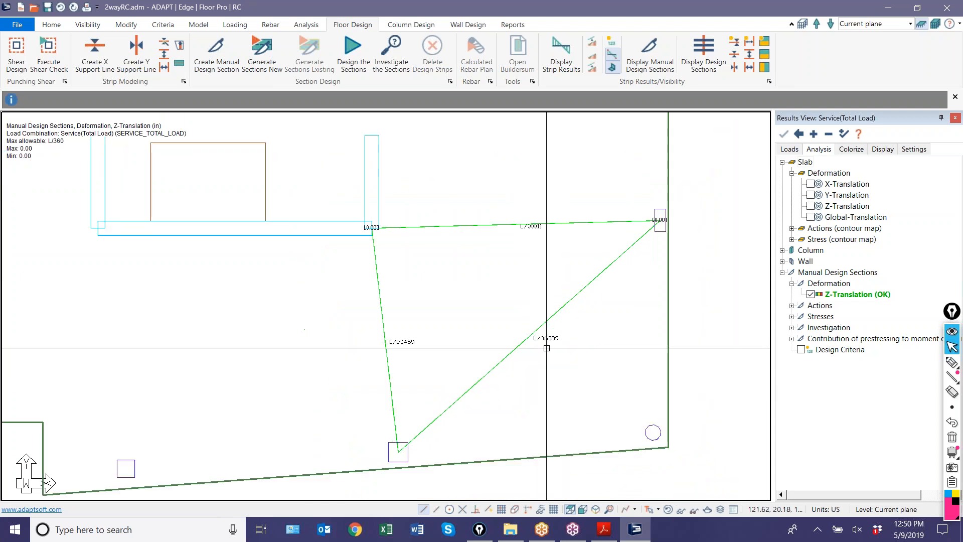
{"action": "scroll", "coordinate": [637, 239], "scroll_direction": "up", "scroll_amount": 1}
{"action": "scroll", "coordinate": [637, 239], "scroll_direction": "up", "scroll_amount": 3}
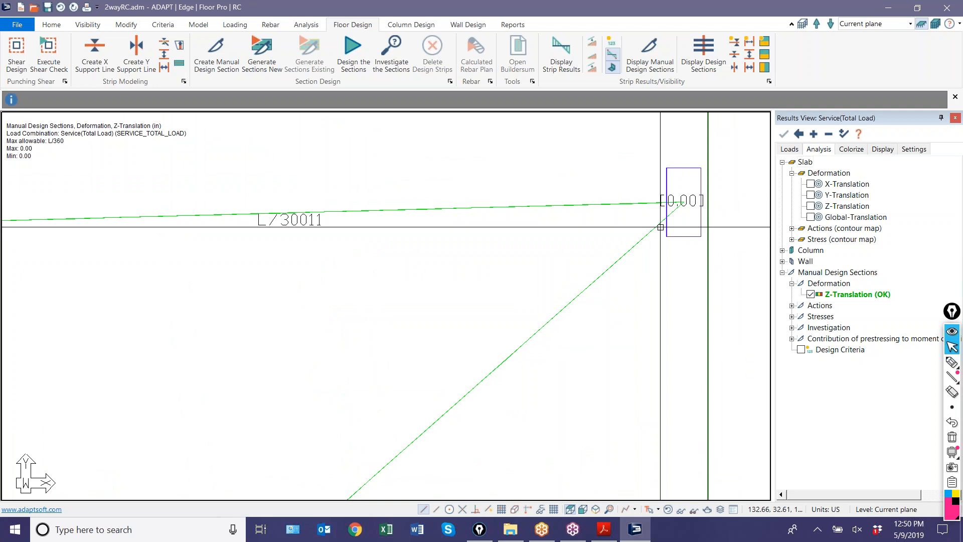
{"action": "left_click", "coordinate": [683, 202]}
{"action": "left_click", "coordinate": [654, 234]}
{"action": "scroll", "coordinate": [659, 220], "scroll_direction": "down", "scroll_amount": 4}
Step: Move the diagonal manual design section's lower endpoint from the square column's center to just outside the column toward the span
{"action": "middle_click_drag", "start_coordinate": [368, 449], "coordinate": [507, 284]}
{"action": "scroll", "coordinate": [427, 368], "scroll_direction": "up", "scroll_amount": 2}
{"action": "left_click", "coordinate": [432, 395]}
{"action": "left_click", "coordinate": [467, 374]}
{"action": "scroll", "coordinate": [466, 374], "scroll_direction": "down", "scroll_amount": 3}
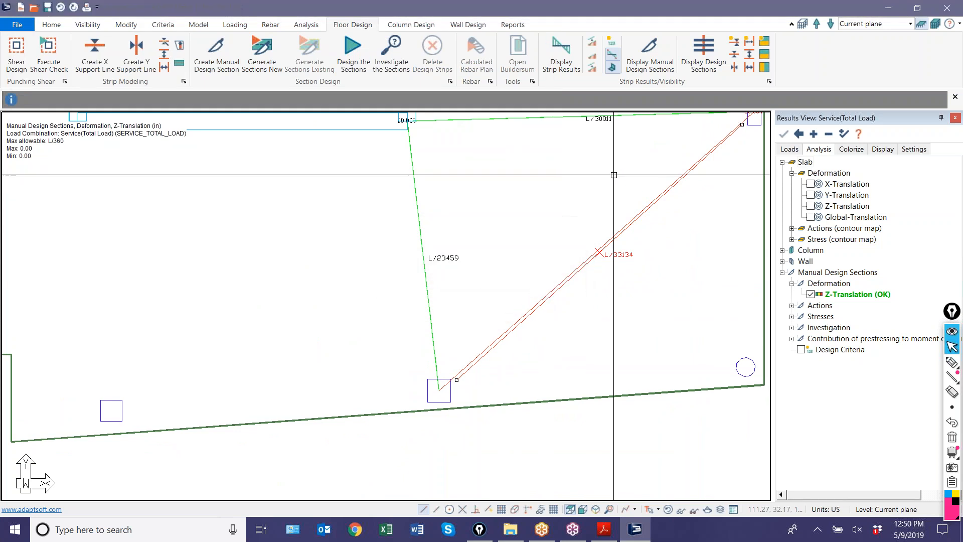
Step: Deselect the diagonal section and refresh the Z-Translation deformation display for the manual design sections
{"action": "left_click", "coordinate": [447, 298]}
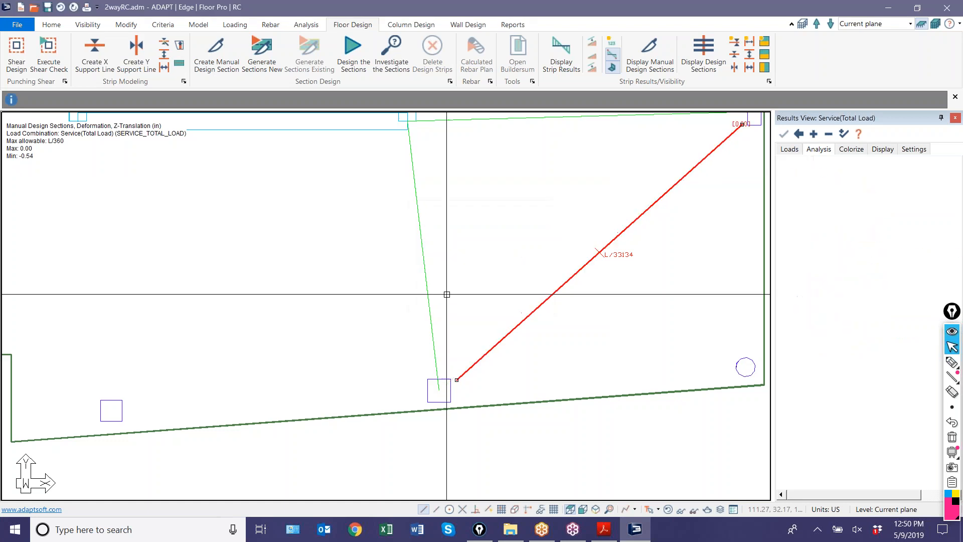
{"action": "middle_click_drag", "start_coordinate": [604, 317], "coordinate": [531, 340]}
{"action": "scroll", "coordinate": [575, 319], "scroll_direction": "down", "scroll_amount": 1}
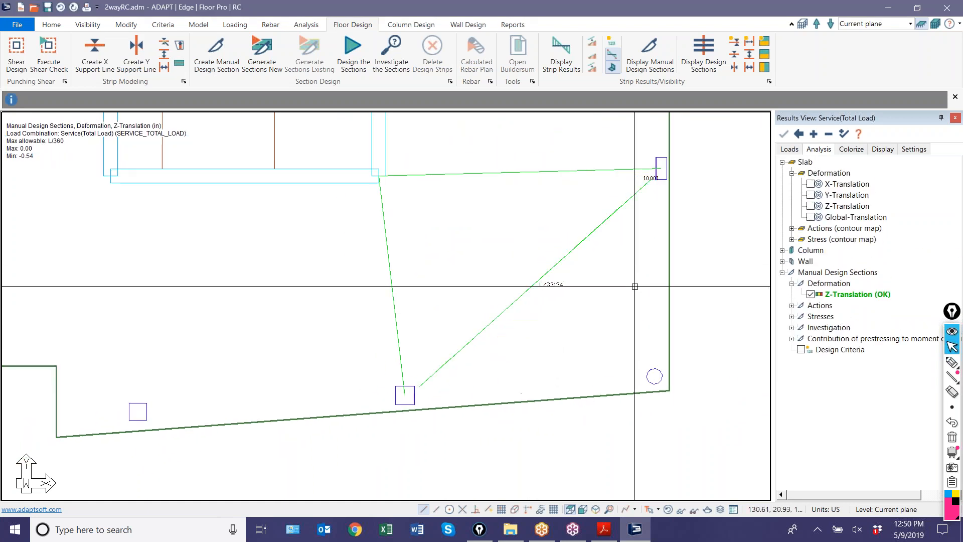
{"action": "left_click", "coordinate": [812, 295]}
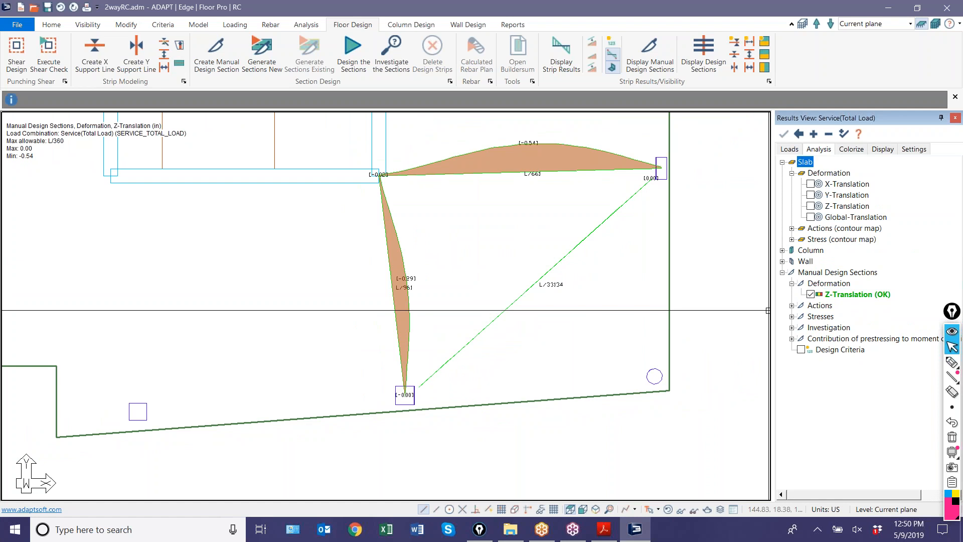
Step: Examine the Z-Translation curves, peak deflections and span-to-deflection ratios along the three manual design sections
{"action": "scroll", "coordinate": [562, 292], "scroll_direction": "down", "scroll_amount": 2}
{"action": "scroll", "coordinate": [546, 201], "scroll_direction": "up", "scroll_amount": 4}
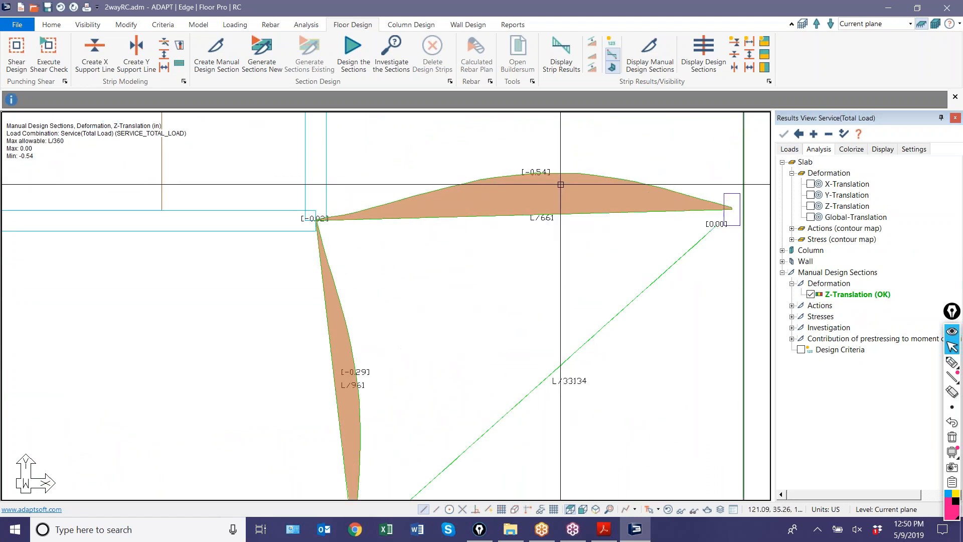
{"action": "scroll", "coordinate": [557, 211], "scroll_direction": "down", "scroll_amount": 2}
{"action": "scroll", "coordinate": [558, 200], "scroll_direction": "up", "scroll_amount": 2}
{"action": "scroll", "coordinate": [558, 200], "scroll_direction": "up", "scroll_amount": 2}
{"action": "scroll", "coordinate": [311, 225], "scroll_direction": "down", "scroll_amount": 2}
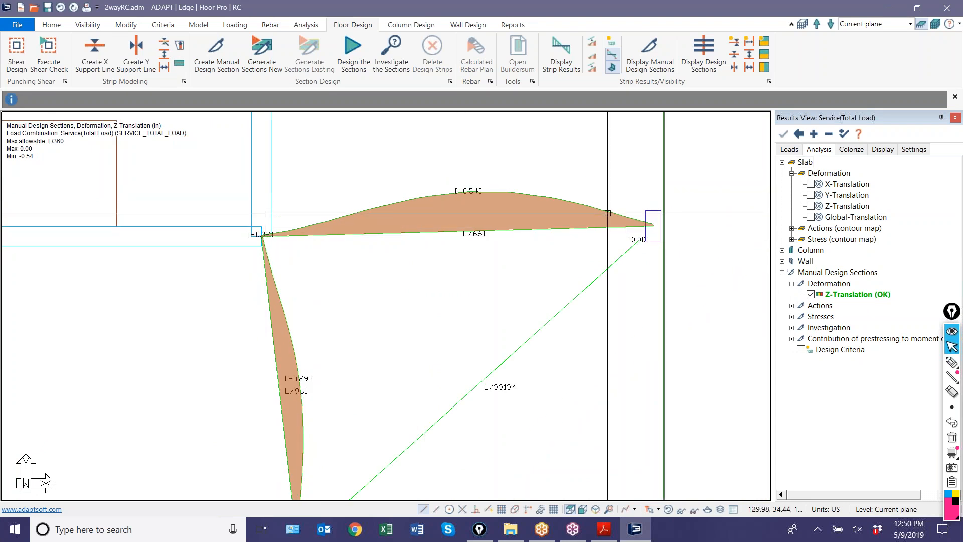
{"action": "scroll", "coordinate": [462, 185], "scroll_direction": "up", "scroll_amount": 2}
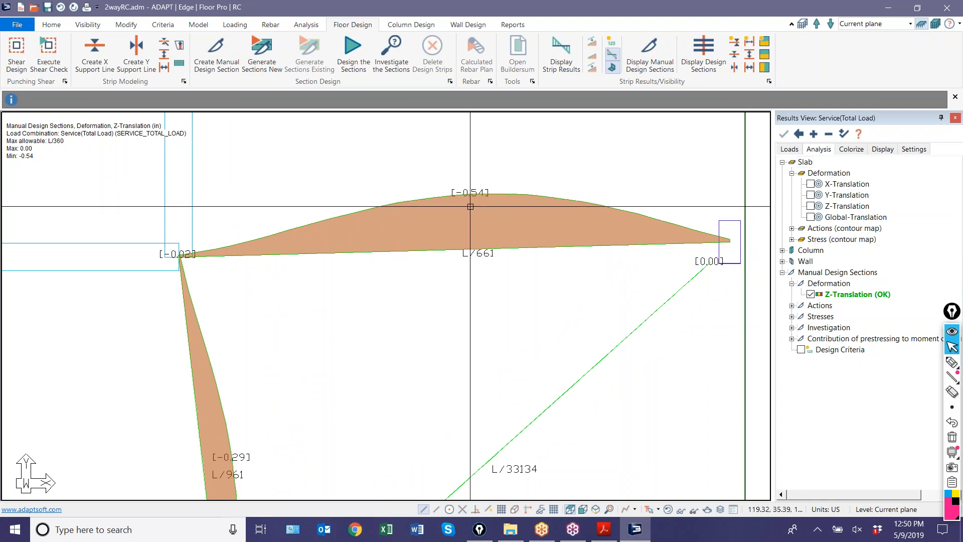
{"action": "scroll", "coordinate": [469, 225], "scroll_direction": "down", "scroll_amount": 1}
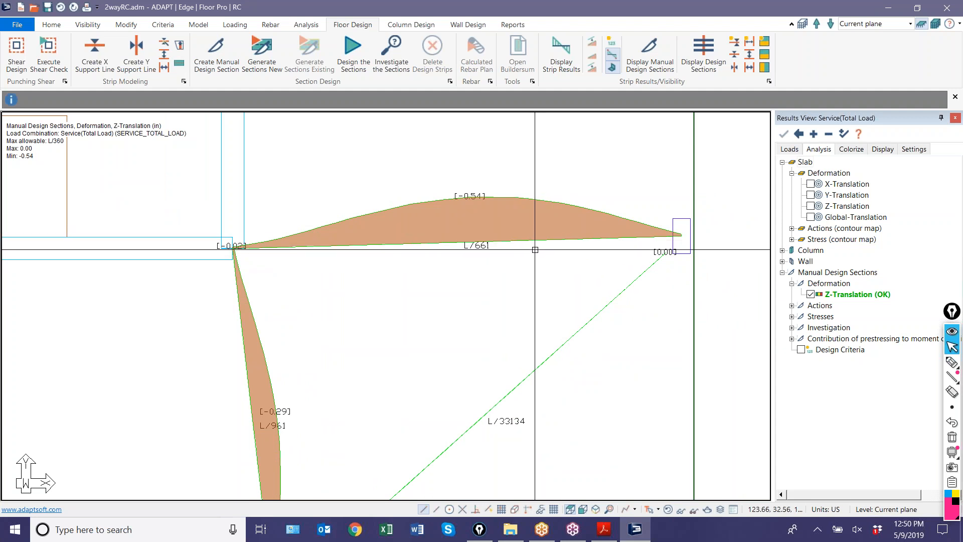
{"action": "scroll", "coordinate": [388, 301], "scroll_direction": "up", "scroll_amount": 3}
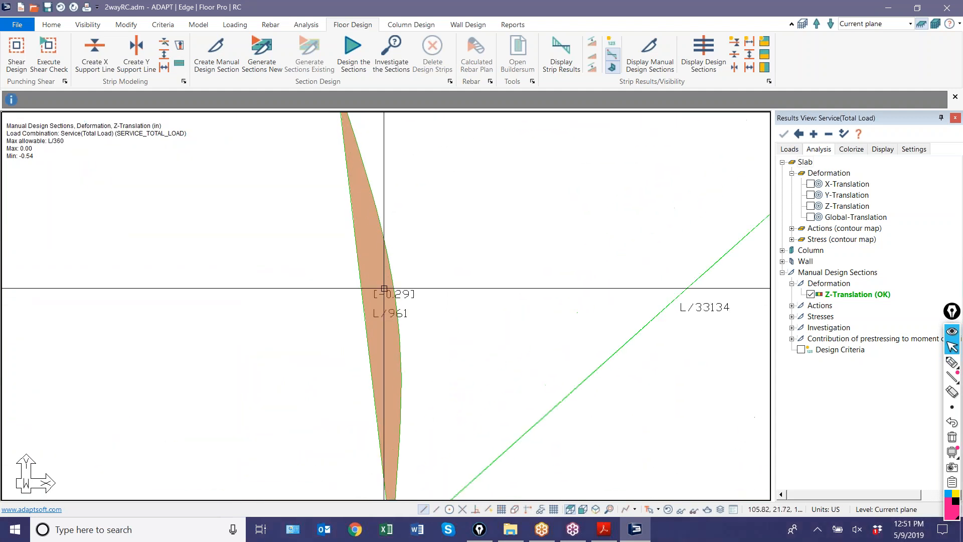
{"action": "scroll", "coordinate": [387, 301], "scroll_direction": "down", "scroll_amount": 3}
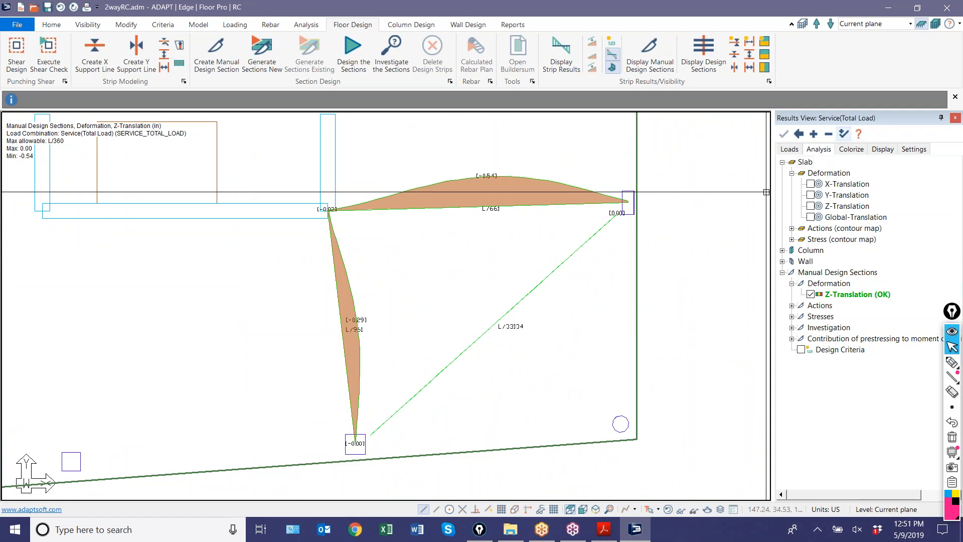
{"action": "scroll", "coordinate": [551, 276], "scroll_direction": "up", "scroll_amount": 2}
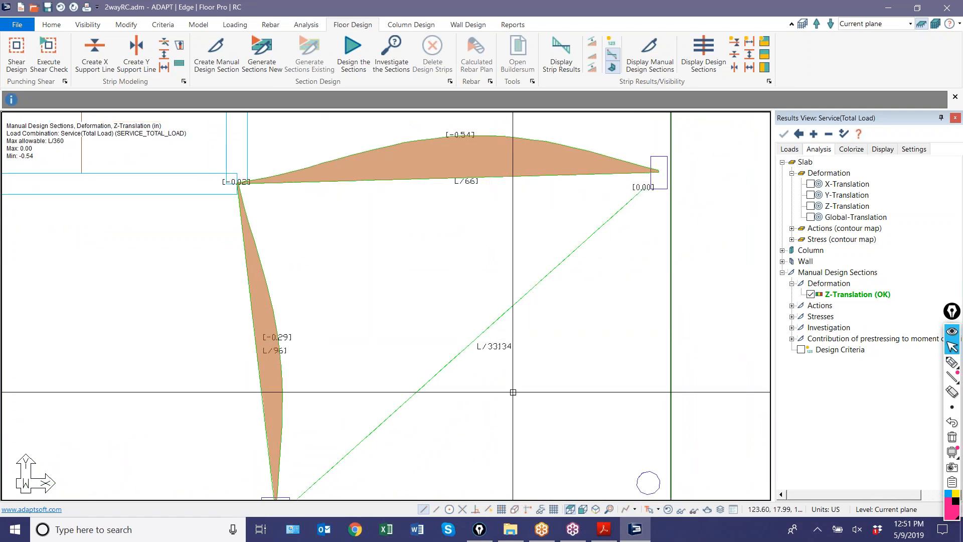
{"action": "scroll", "coordinate": [483, 350], "scroll_direction": "down", "scroll_amount": 2}
{"action": "scroll", "coordinate": [475, 335], "scroll_direction": "up", "scroll_amount": 1}
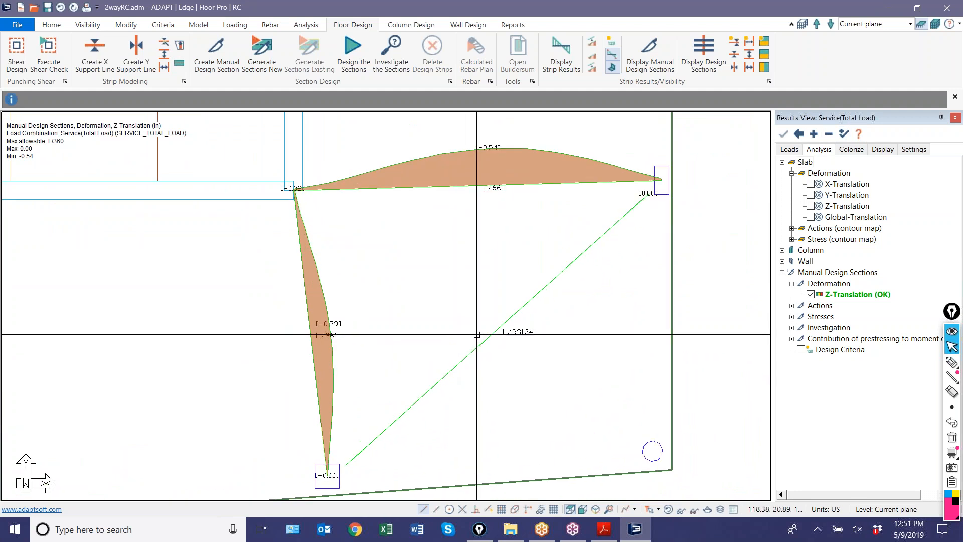
{"action": "middle_click_drag", "start_coordinate": [483, 220], "coordinate": [509, 309]}
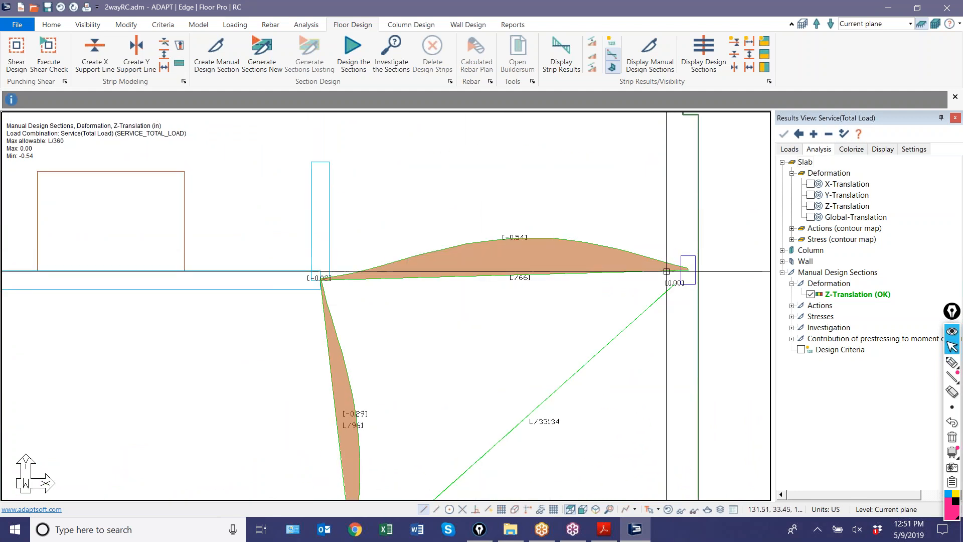
{"action": "middle_click_drag", "start_coordinate": [383, 306], "coordinate": [402, 230]}
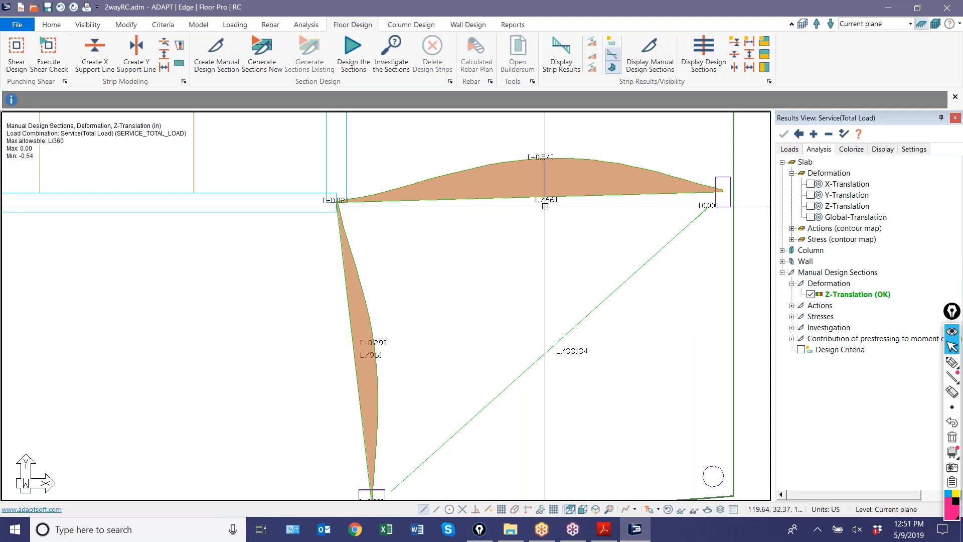
{"action": "scroll", "coordinate": [487, 234], "scroll_direction": "down", "scroll_amount": 3}
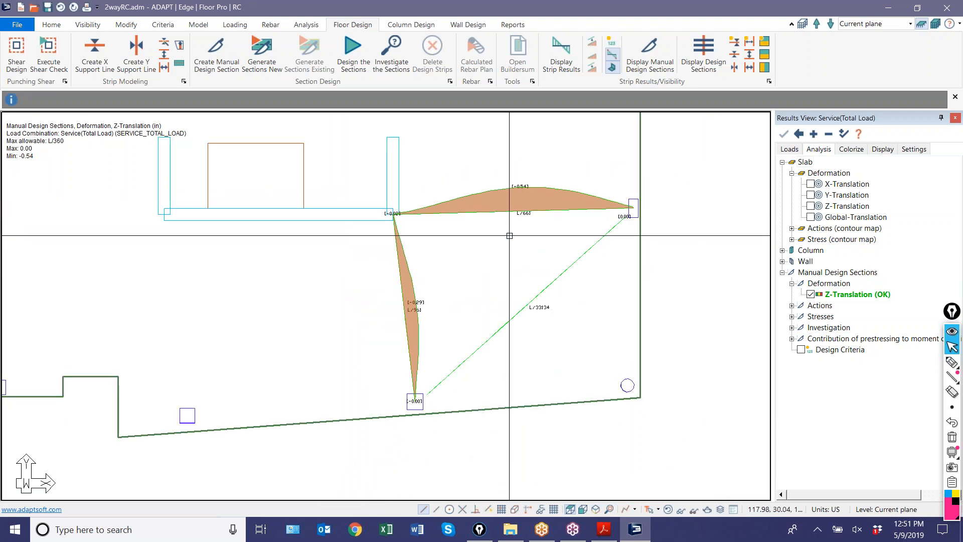
{"action": "scroll", "coordinate": [510, 236], "scroll_direction": "down", "scroll_amount": 3}
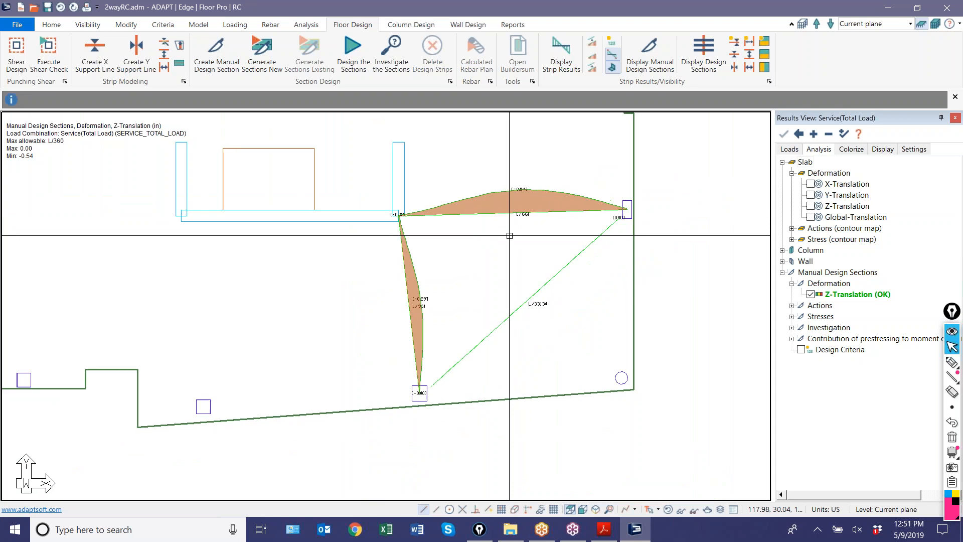
Step: Delete the three manual design sections between the core wall and the columns
{"action": "middle_click_drag", "start_coordinate": [500, 261], "coordinate": [534, 280]}
{"action": "left_click_drag", "start_coordinate": [590, 326], "coordinate": [544, 221]}
{"action": "scroll", "coordinate": [543, 220], "scroll_direction": "down", "scroll_amount": 5}
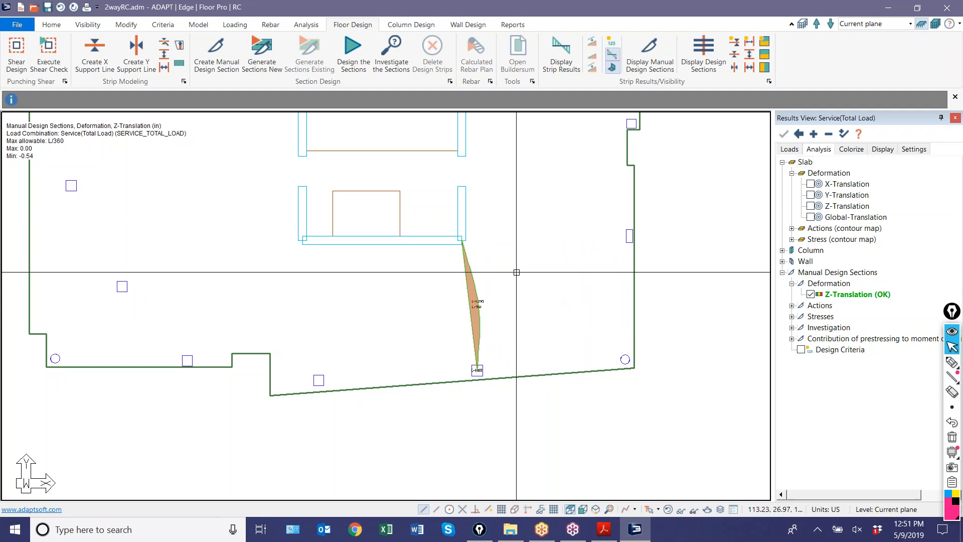
{"action": "scroll", "coordinate": [559, 236], "scroll_direction": "up", "scroll_amount": 2}
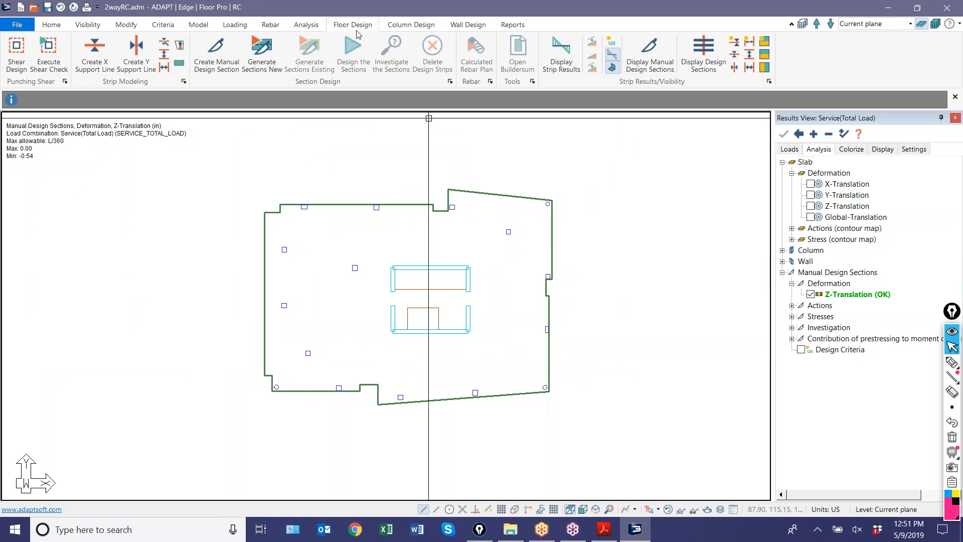
Step: Review and accept the two-way slab shear design options, and execute the punching shear check
{"action": "left_click", "coordinate": [15, 59]}
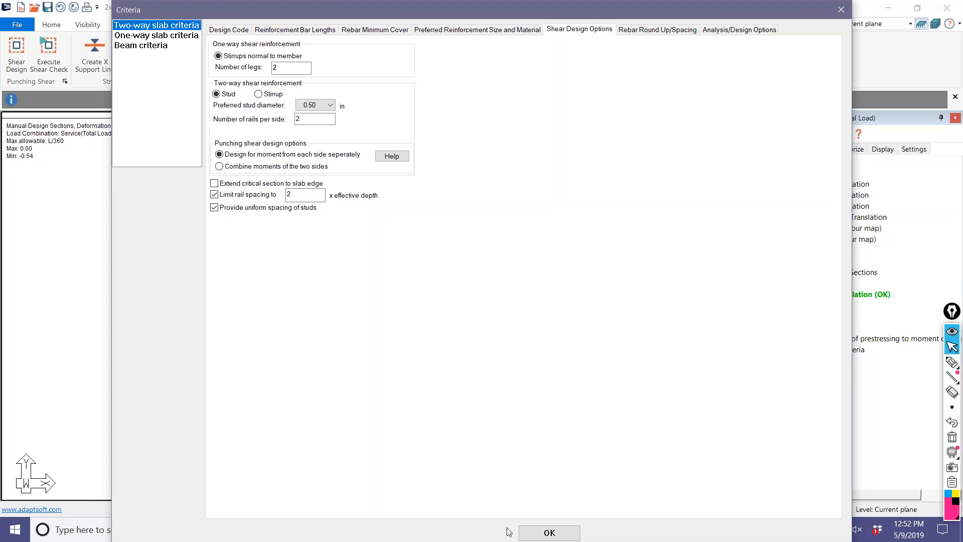
{"action": "left_click", "coordinate": [537, 535]}
{"action": "left_click", "coordinate": [44, 56]}
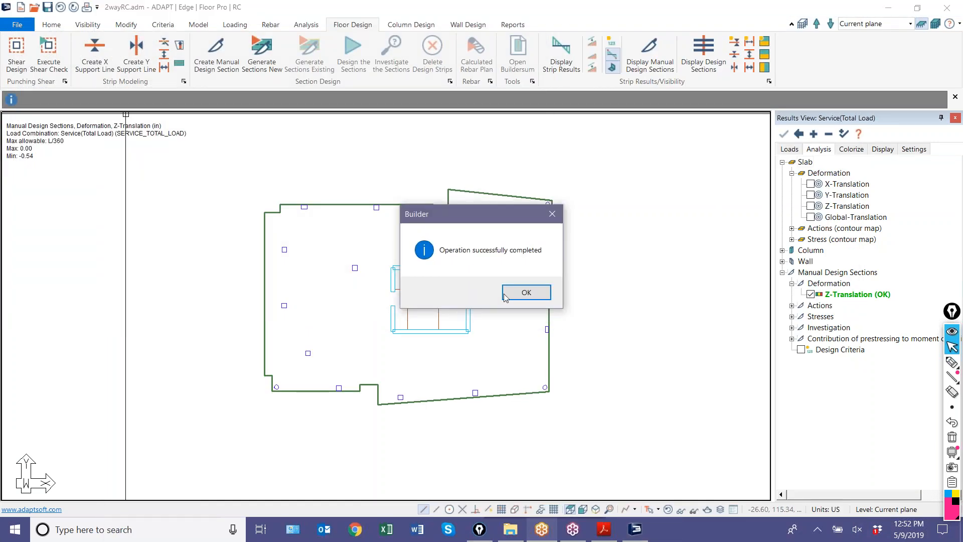
{"action": "left_click", "coordinate": [506, 295]}
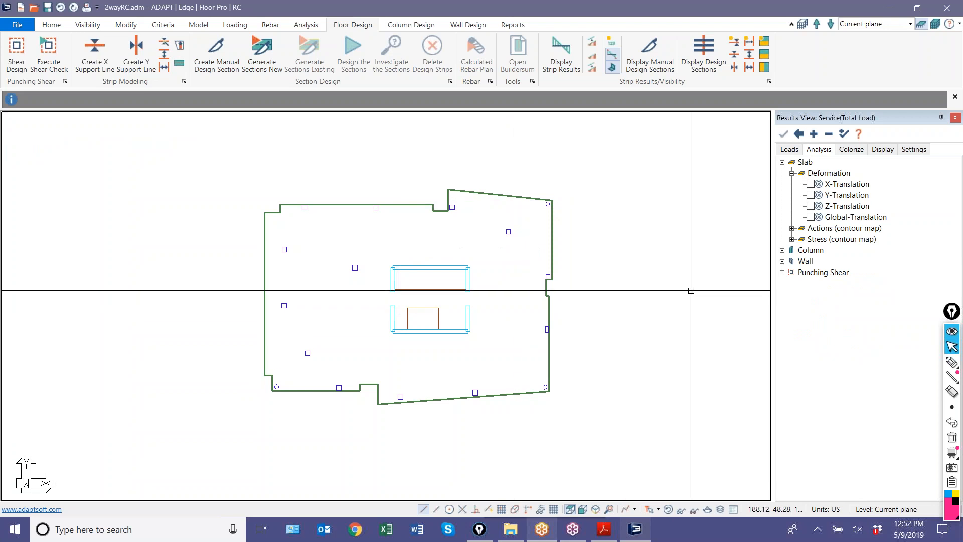
Step: Set the results load combination to Envelope Strength and list the individual Strength combinations
{"action": "left_click", "coordinate": [788, 149]}
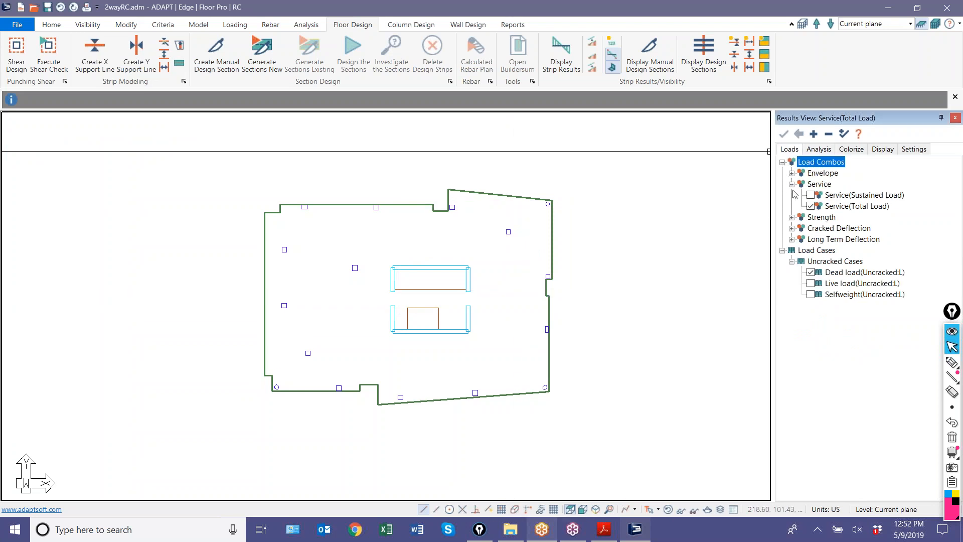
{"action": "left_click", "coordinate": [792, 173]}
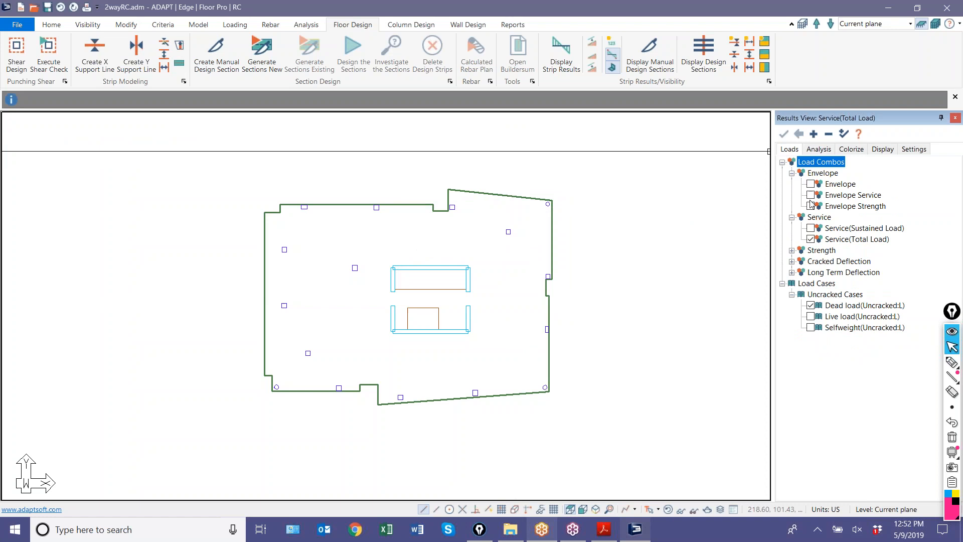
{"action": "left_click", "coordinate": [811, 207]}
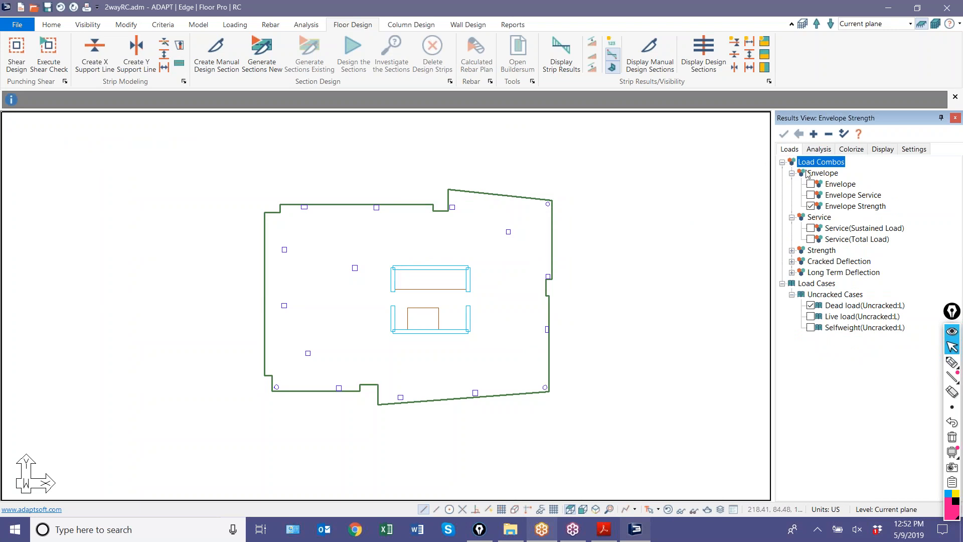
{"action": "left_click", "coordinate": [792, 251]}
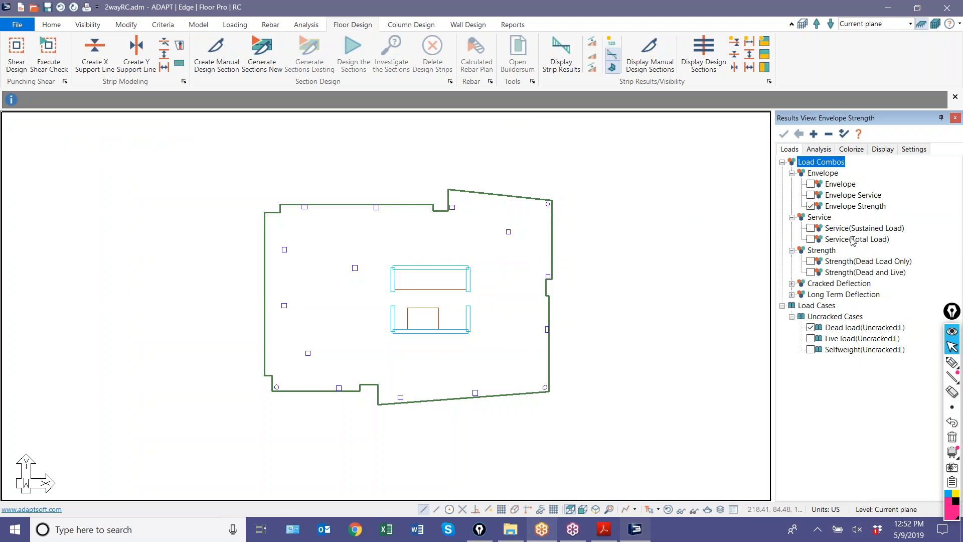
Step: Display the punching shear Stress Check results on the floor plan and inspect the status labels around Column 12
{"action": "left_click", "coordinate": [819, 150]}
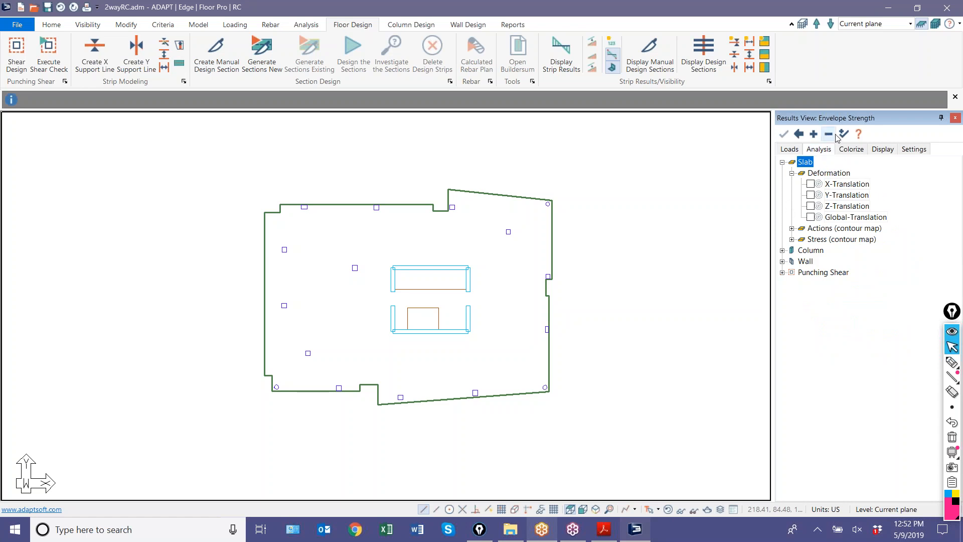
{"action": "left_click", "coordinate": [831, 135]}
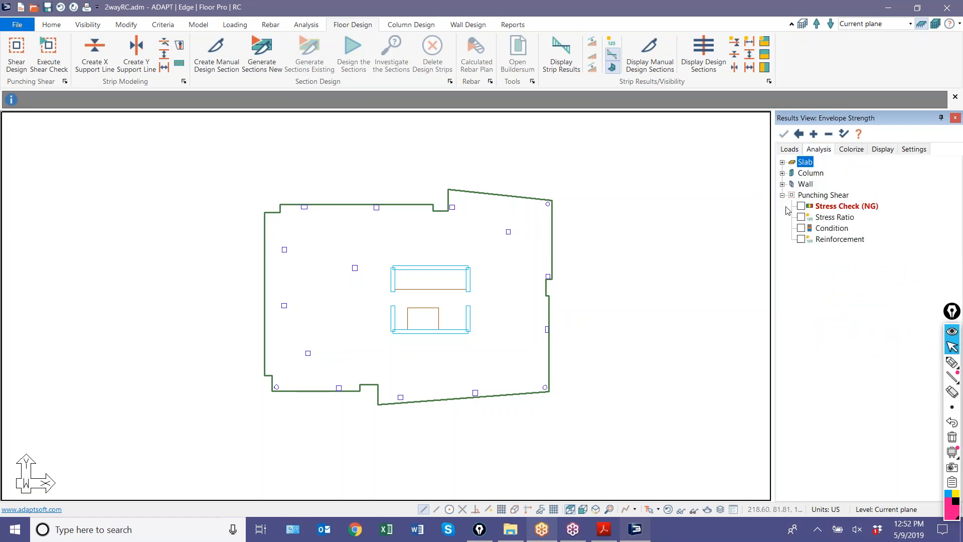
{"action": "left_click", "coordinate": [801, 206]}
{"action": "scroll", "coordinate": [434, 292], "scroll_direction": "up", "scroll_amount": 2}
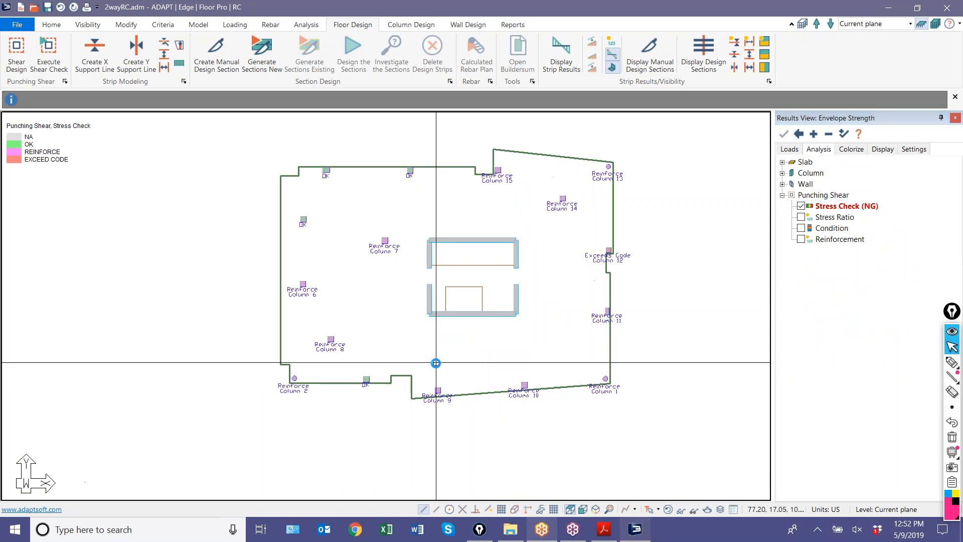
{"action": "middle_click_drag", "start_coordinate": [381, 338], "coordinate": [363, 344]}
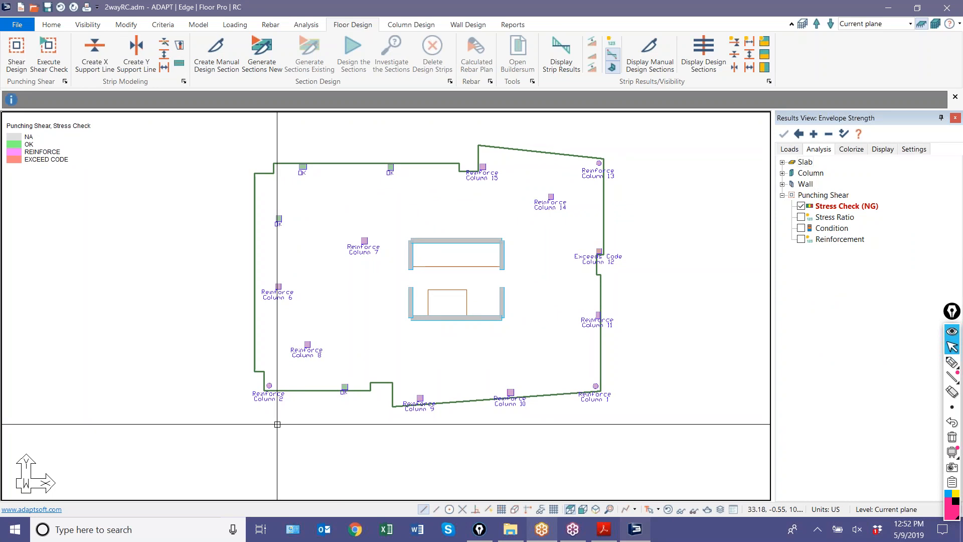
{"action": "scroll", "coordinate": [413, 325], "scroll_direction": "up", "scroll_amount": 3}
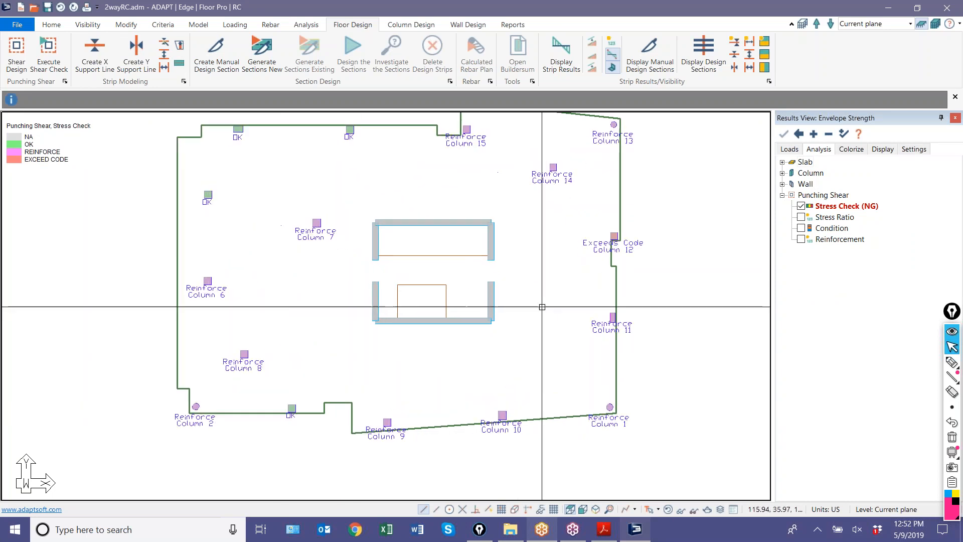
{"action": "scroll", "coordinate": [506, 242], "scroll_direction": "up", "scroll_amount": 4}
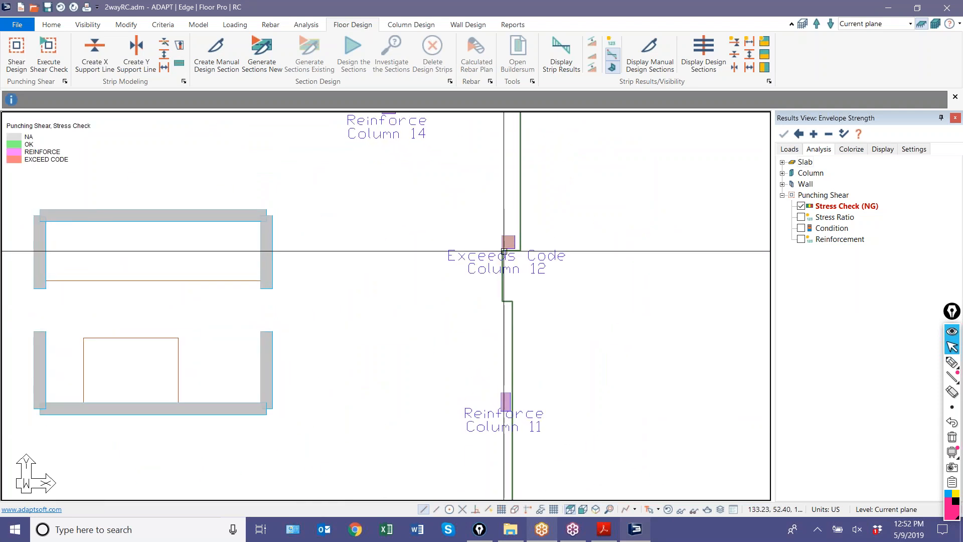
{"action": "scroll", "coordinate": [516, 254], "scroll_direction": "down", "scroll_amount": 5}
{"action": "scroll", "coordinate": [516, 253], "scroll_direction": "up", "scroll_amount": 2}
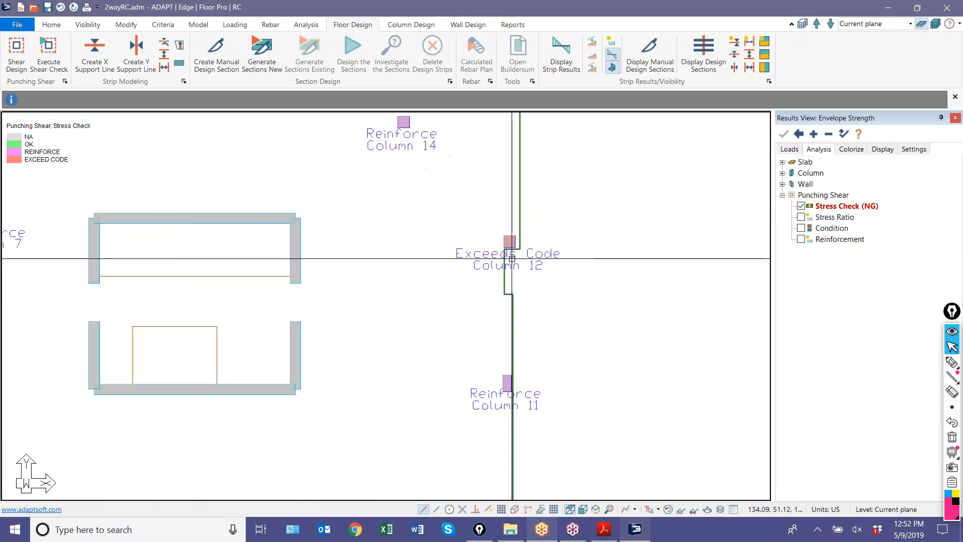
Step: Display the punching shear Condition results in place of the Stress Check and inspect the edge columns in a 3D isometric view
{"action": "scroll", "coordinate": [546, 278], "scroll_direction": "down", "scroll_amount": 4}
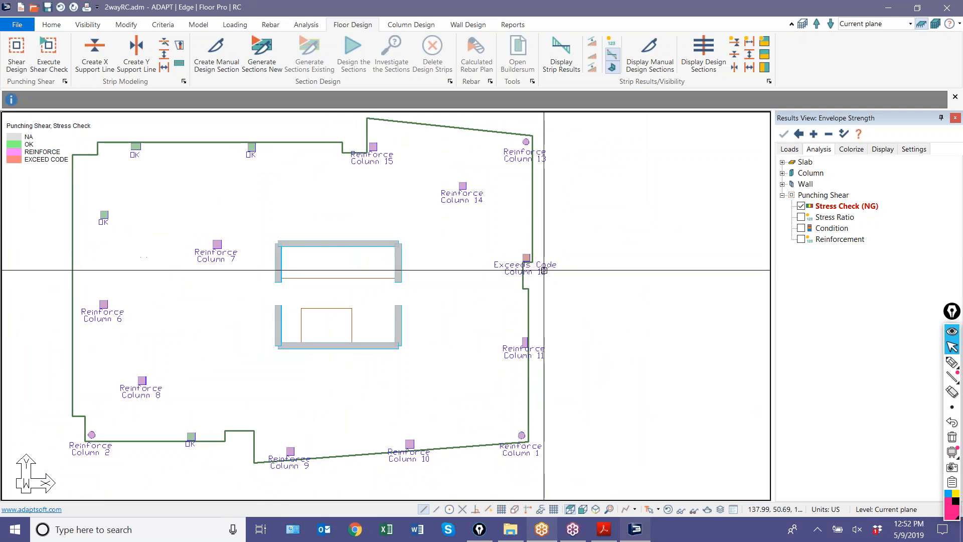
{"action": "scroll", "coordinate": [541, 269], "scroll_direction": "up", "scroll_amount": 3}
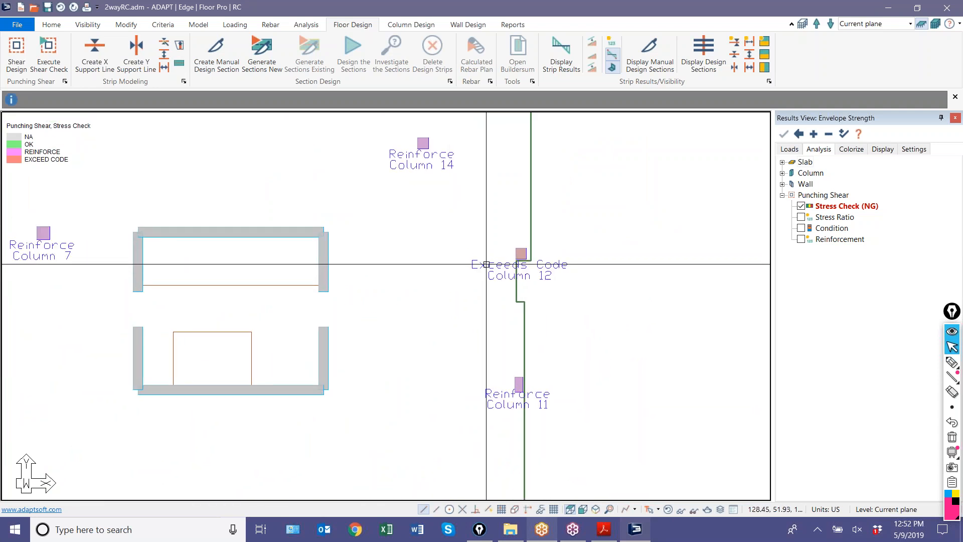
{"action": "scroll", "coordinate": [482, 250], "scroll_direction": "up", "scroll_amount": 1}
{"action": "scroll", "coordinate": [517, 260], "scroll_direction": "down", "scroll_amount": 2}
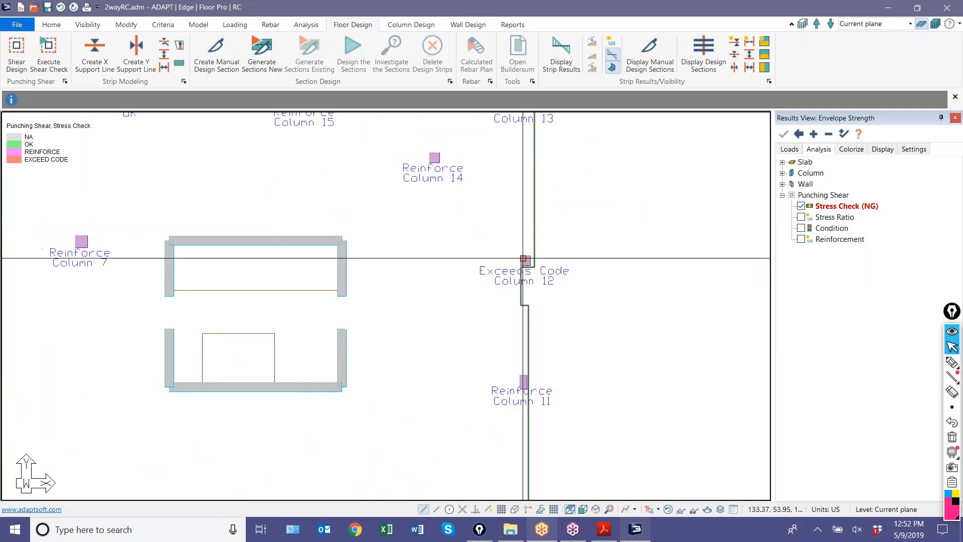
{"action": "scroll", "coordinate": [520, 290], "scroll_direction": "up", "scroll_amount": 2}
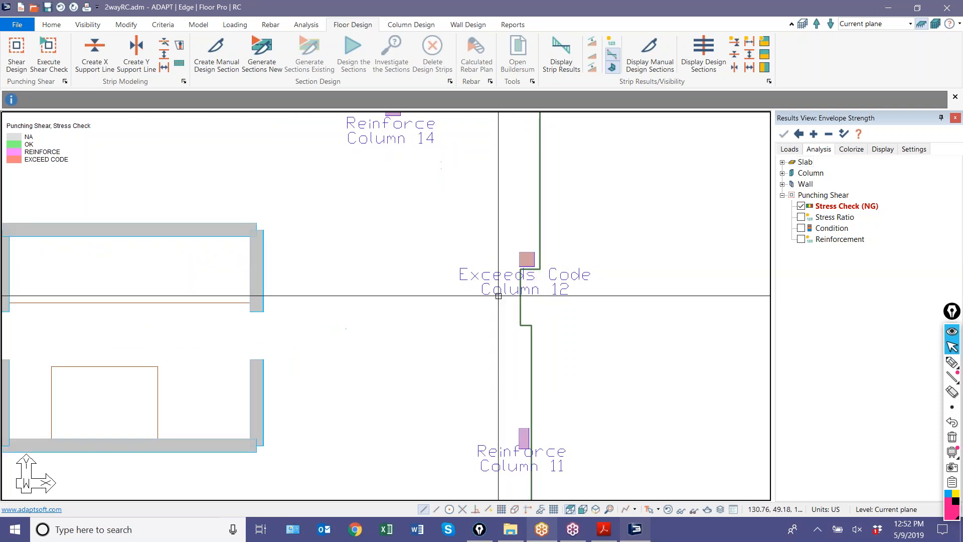
{"action": "scroll", "coordinate": [535, 289], "scroll_direction": "up", "scroll_amount": 1}
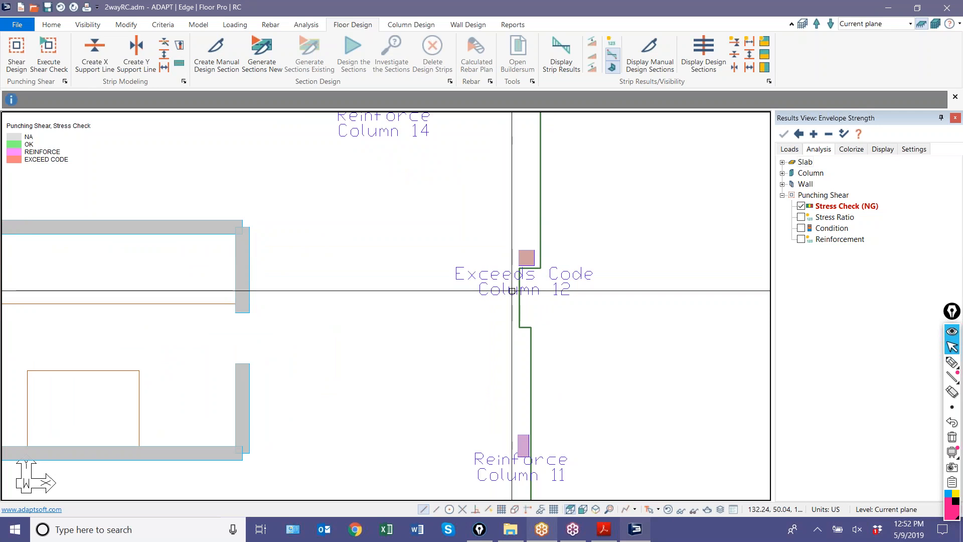
{"action": "left_click", "coordinate": [802, 229]}
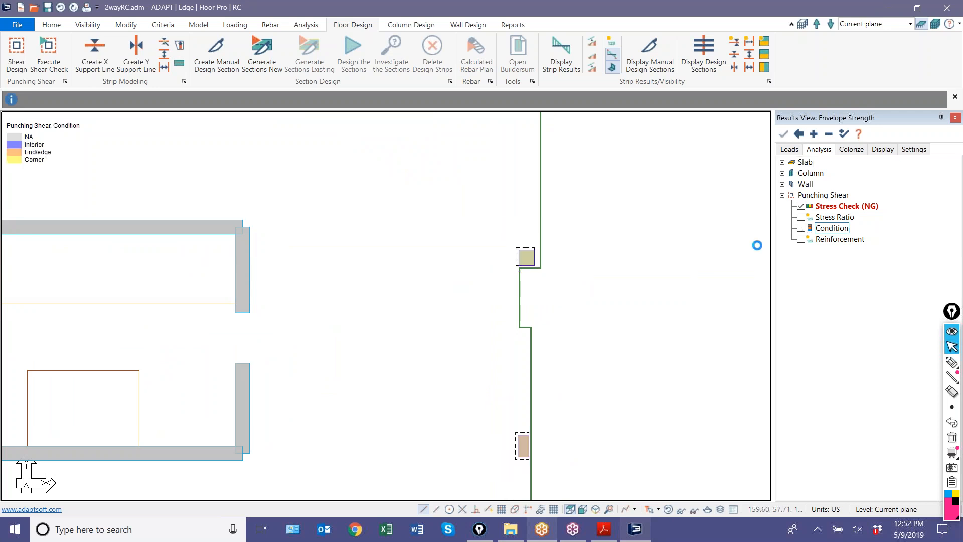
{"action": "left_click", "coordinate": [596, 509]}
{"action": "scroll", "coordinate": [503, 367], "scroll_direction": "up", "scroll_amount": 5}
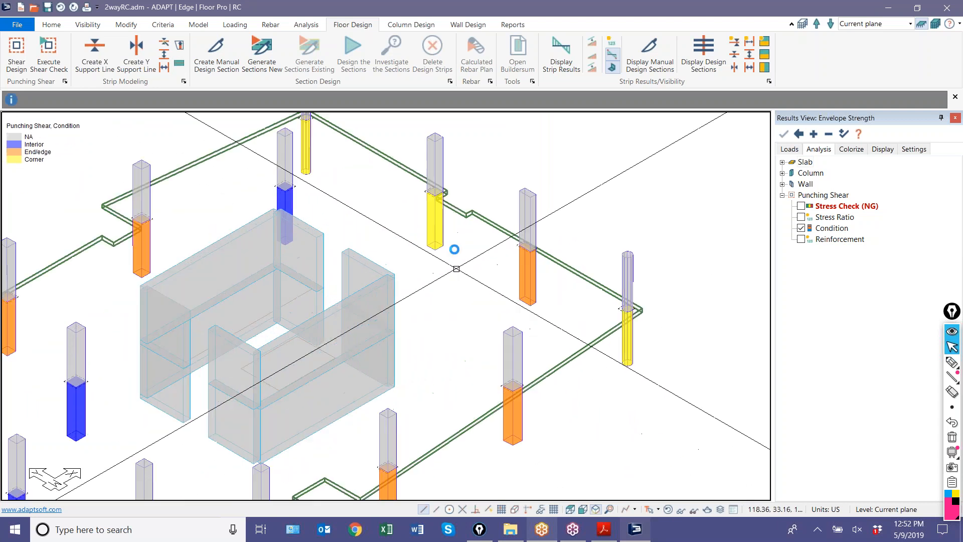
{"action": "scroll", "coordinate": [435, 207], "scroll_direction": "down", "scroll_amount": 2}
{"action": "scroll", "coordinate": [430, 203], "scroll_direction": "up", "scroll_amount": 3}
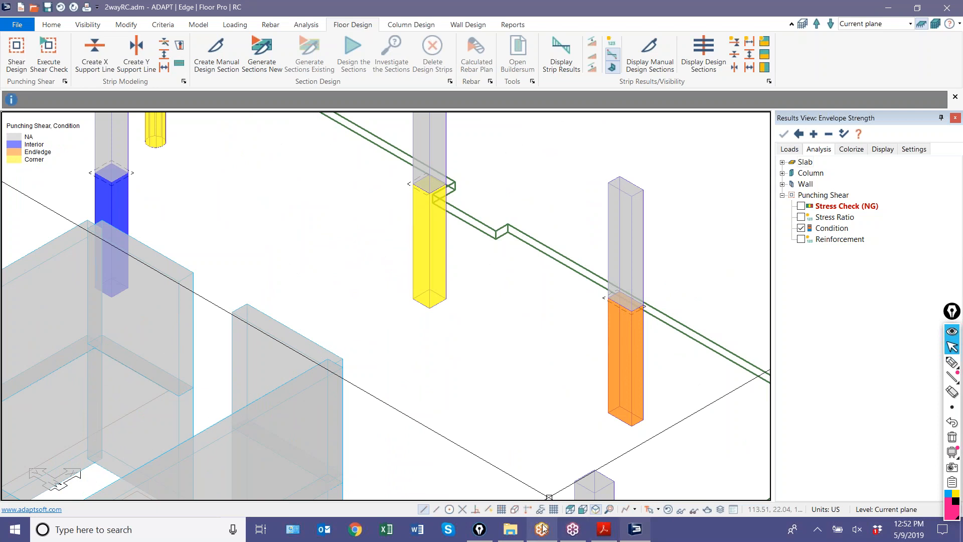
Step: Return to plan view and examine the critical section around Column 12, marking its sides with temporary ink and clearing the ink
{"action": "left_click", "coordinate": [570, 510]}
{"action": "scroll", "coordinate": [592, 260], "scroll_direction": "up", "scroll_amount": 7}
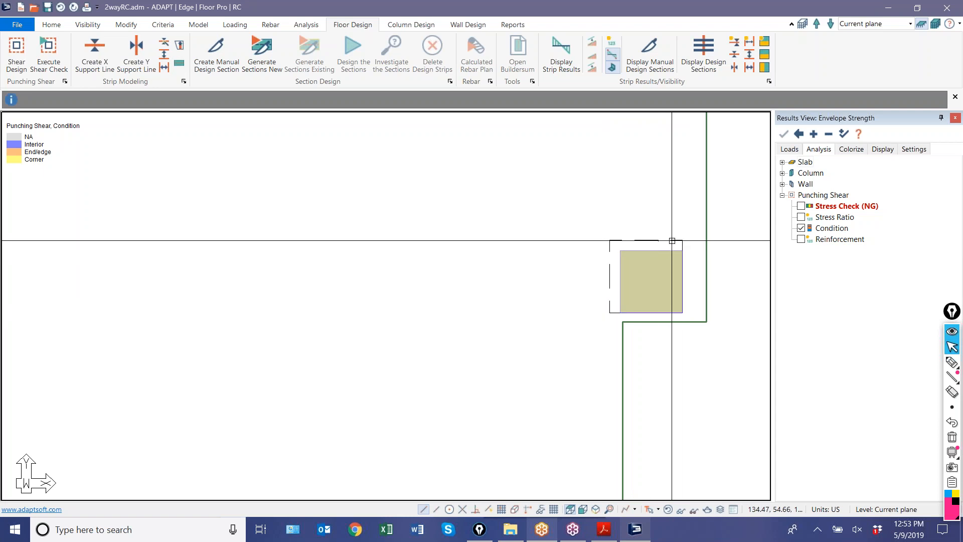
{"action": "left_click", "coordinate": [952, 362]}
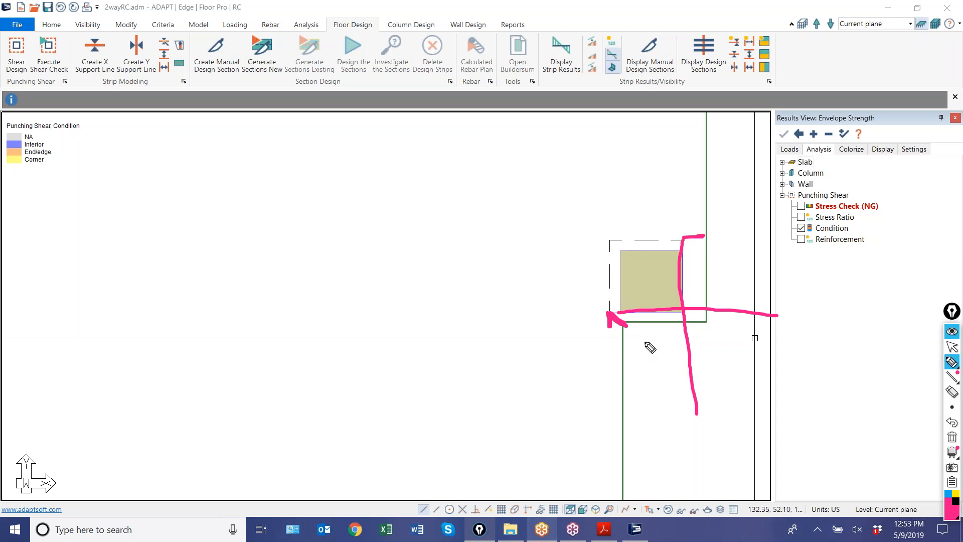
{"action": "left_click", "coordinate": [952, 438]}
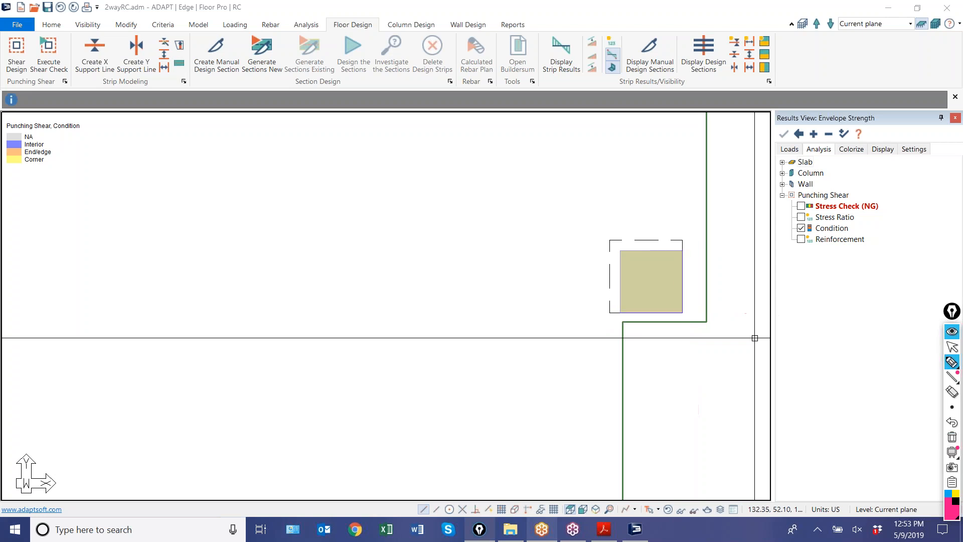
{"action": "left_click", "coordinate": [952, 347]}
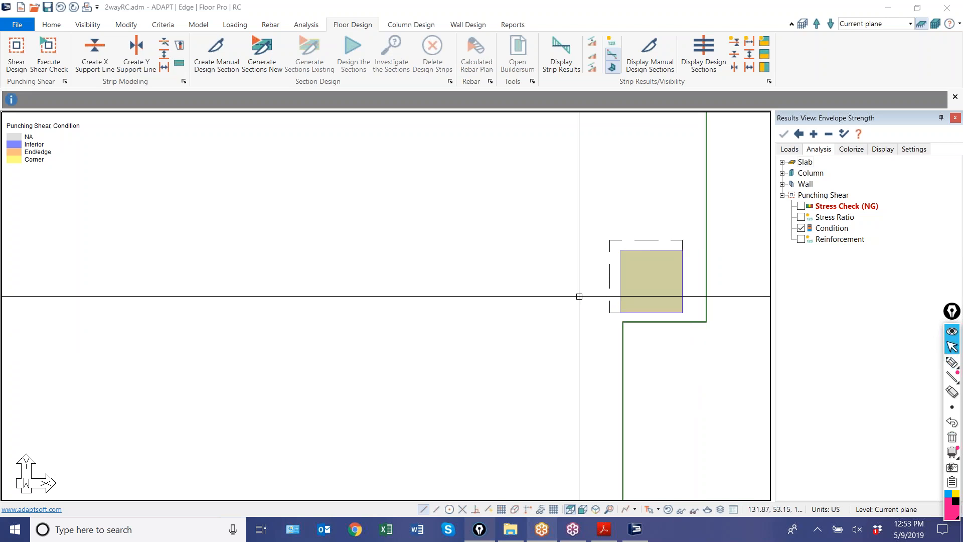
Step: Enable extending the critical section to the slab edge in the two-way slab shear design options, and rerun the punching shear check
{"action": "left_click", "coordinate": [22, 56]}
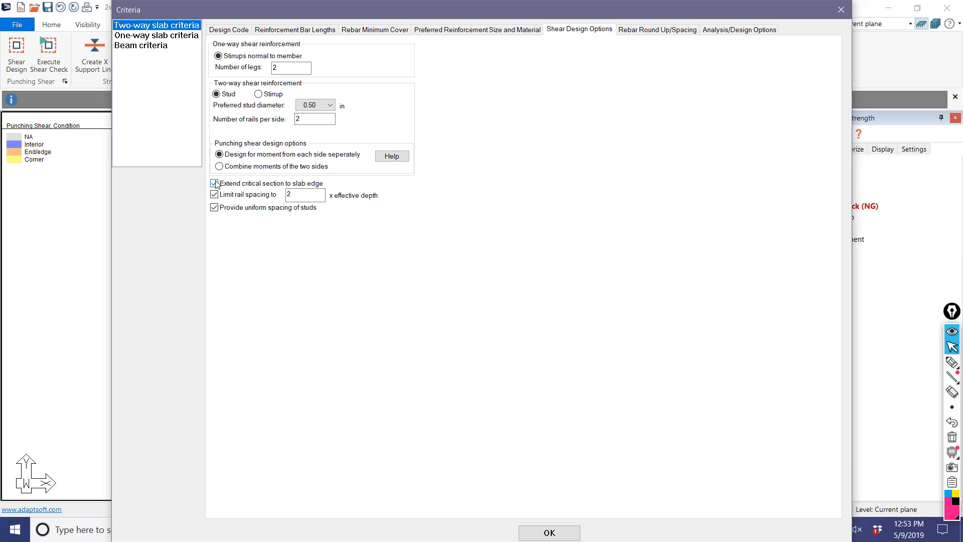
{"action": "left_click", "coordinate": [535, 533]}
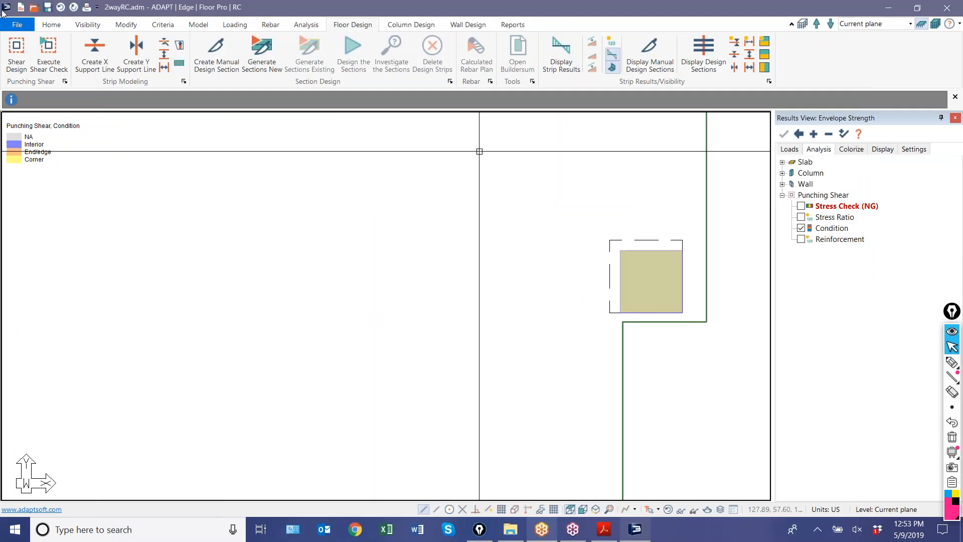
{"action": "left_click", "coordinate": [36, 49]}
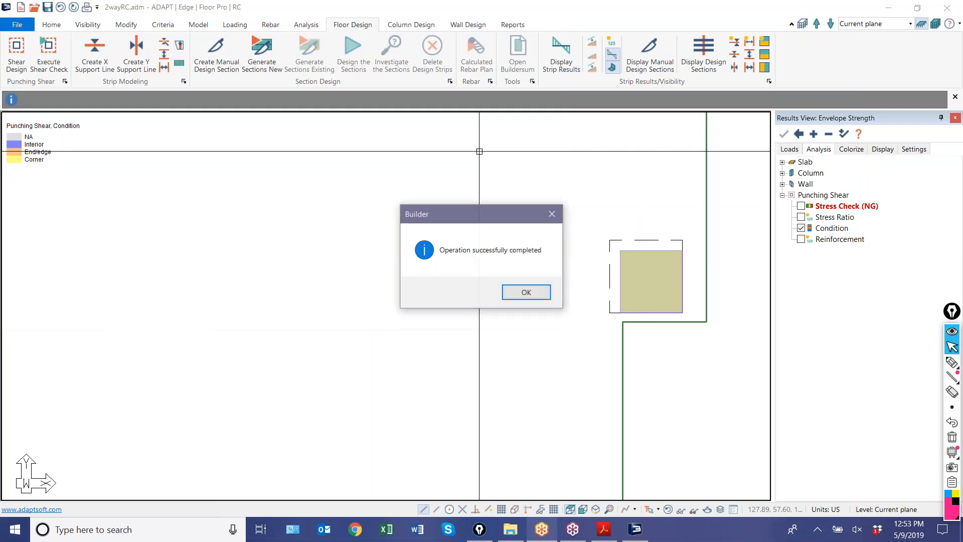
{"action": "left_click", "coordinate": [513, 295]}
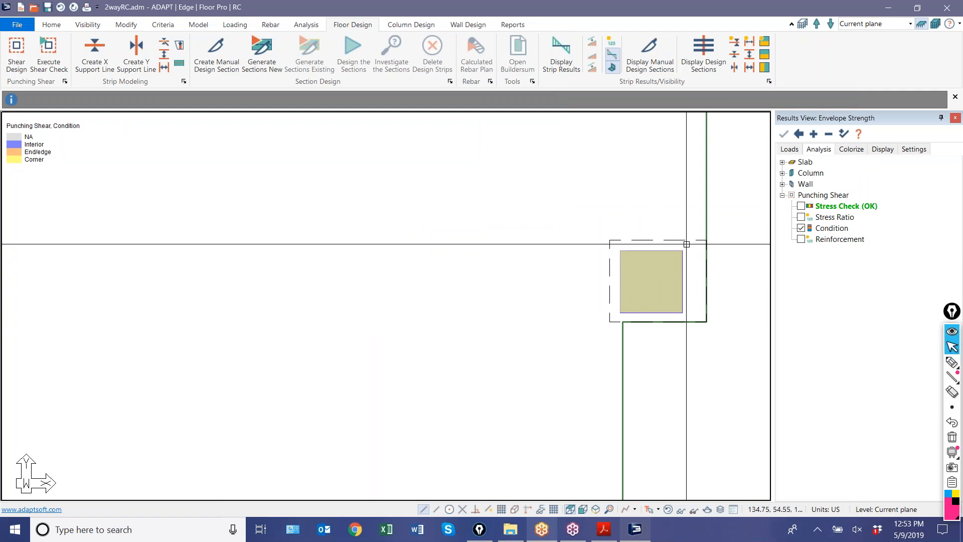
Step: Display the updated punching shear Stress Check results and review the status of Column 12 and the other columns
{"action": "left_click", "coordinate": [802, 206]}
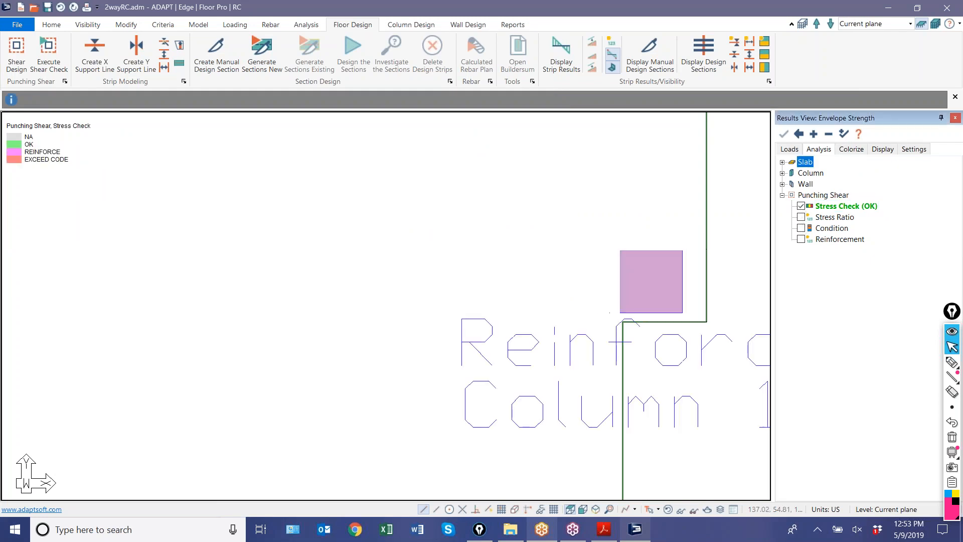
{"action": "scroll", "coordinate": [612, 317], "scroll_direction": "down", "scroll_amount": 3}
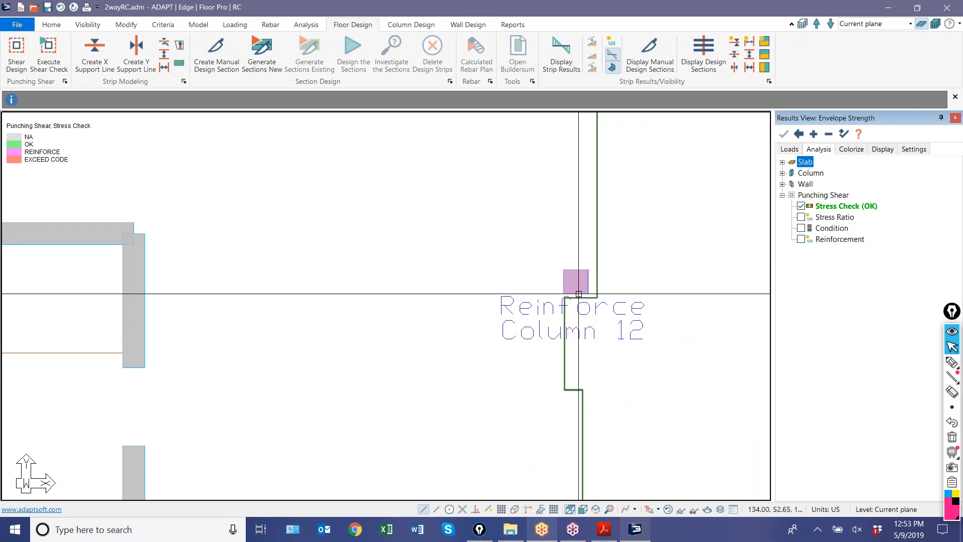
{"action": "scroll", "coordinate": [584, 284], "scroll_direction": "up", "scroll_amount": 2}
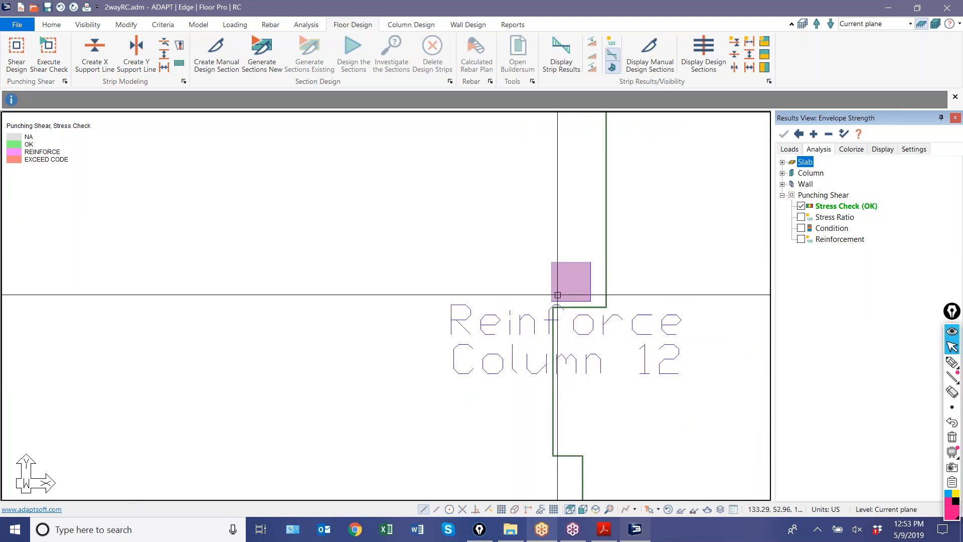
{"action": "scroll", "coordinate": [555, 320], "scroll_direction": "down", "scroll_amount": 4}
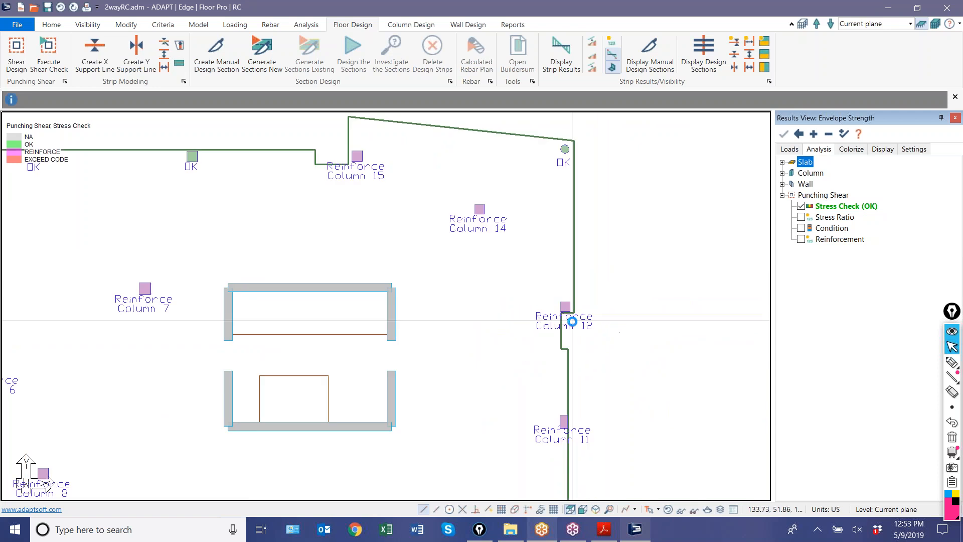
{"action": "middle_click_drag", "start_coordinate": [493, 395], "coordinate": [597, 353]}
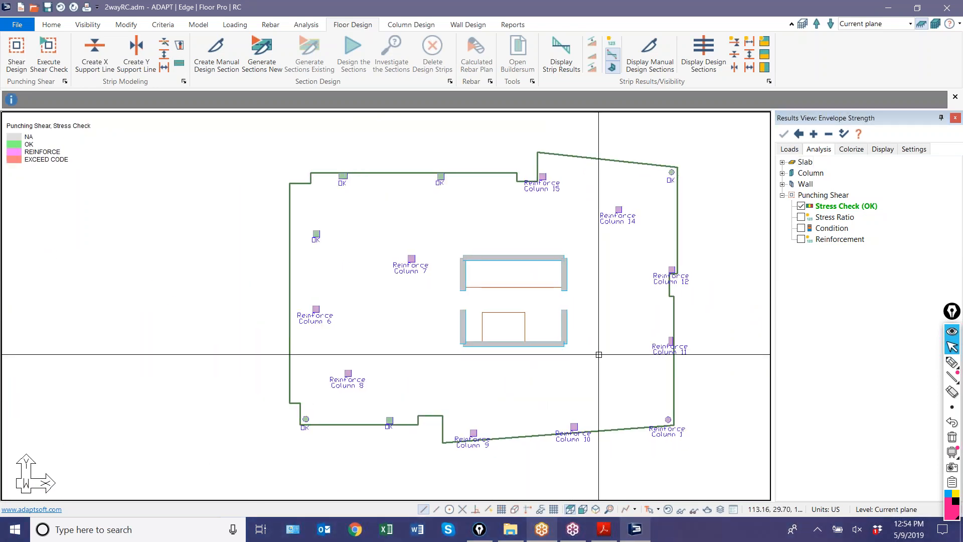
Step: Display the punching shear Reinforcement results and inspect the stud rail layout and callout at Column 12
{"action": "left_click", "coordinate": [801, 239]}
{"action": "middle_click_drag", "start_coordinate": [656, 304], "coordinate": [640, 295]}
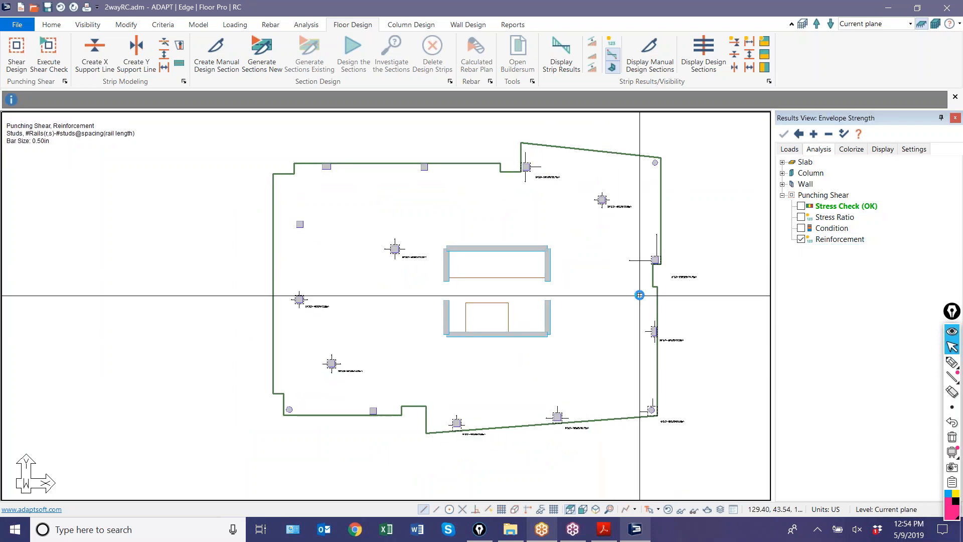
{"action": "scroll", "coordinate": [639, 295], "scroll_direction": "up", "scroll_amount": 2}
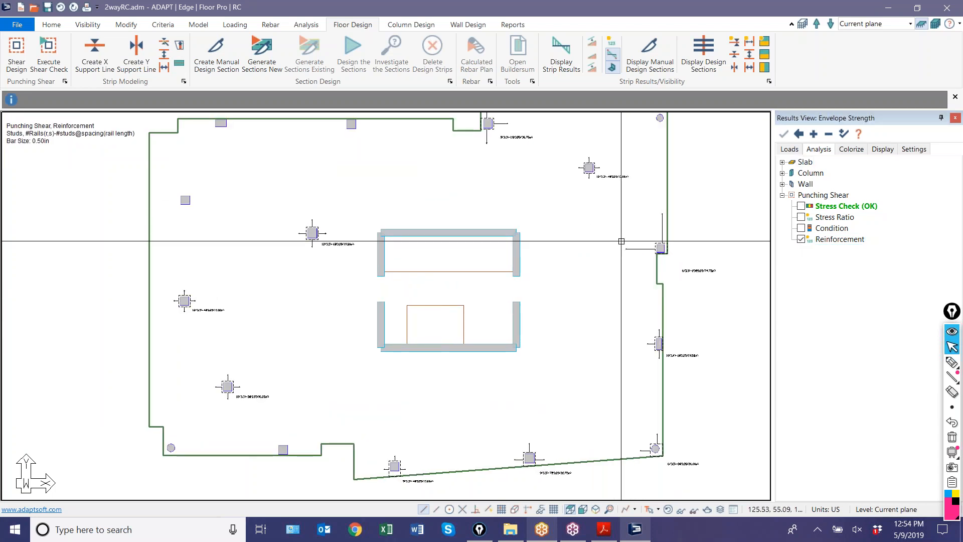
{"action": "scroll", "coordinate": [592, 323], "scroll_direction": "down", "scroll_amount": 2}
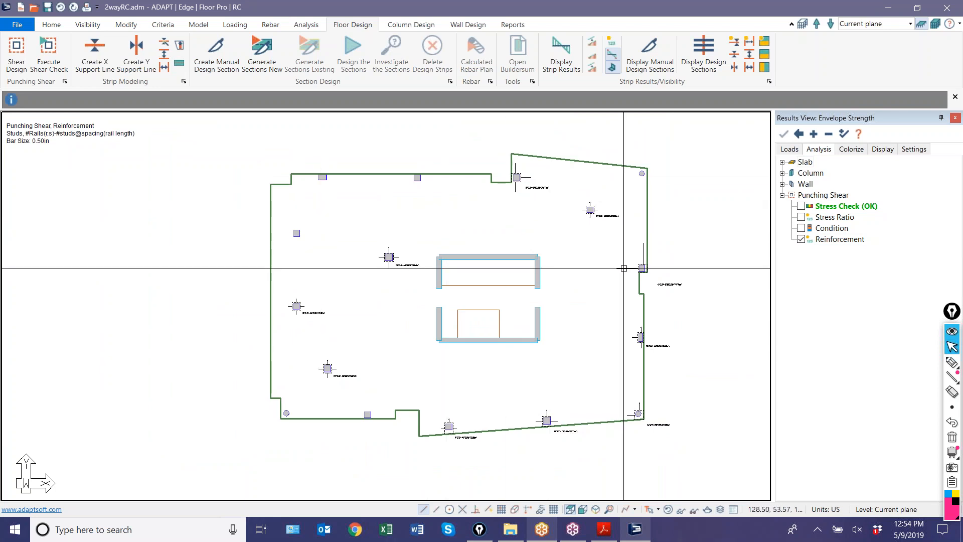
{"action": "scroll", "coordinate": [624, 268], "scroll_direction": "up", "scroll_amount": 2}
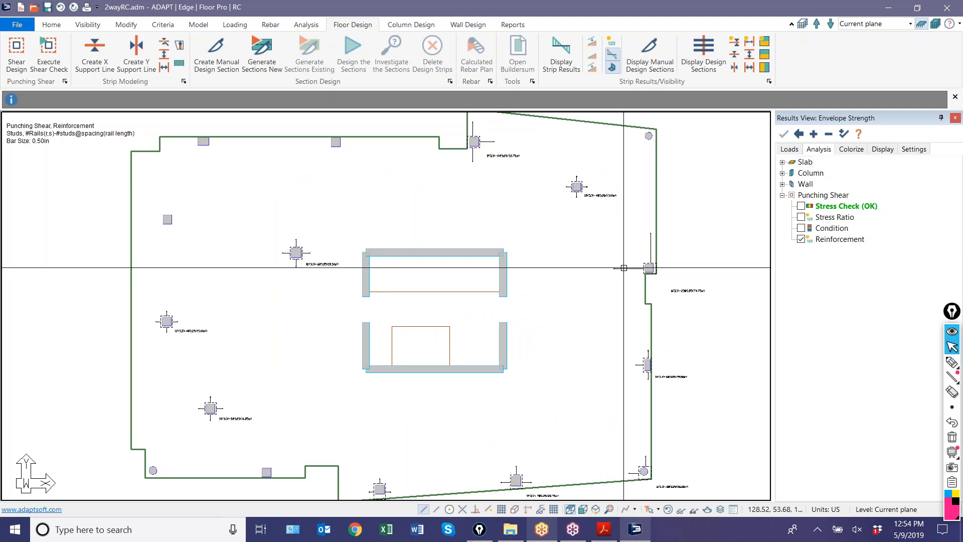
{"action": "scroll", "coordinate": [623, 267], "scroll_direction": "up", "scroll_amount": 5}
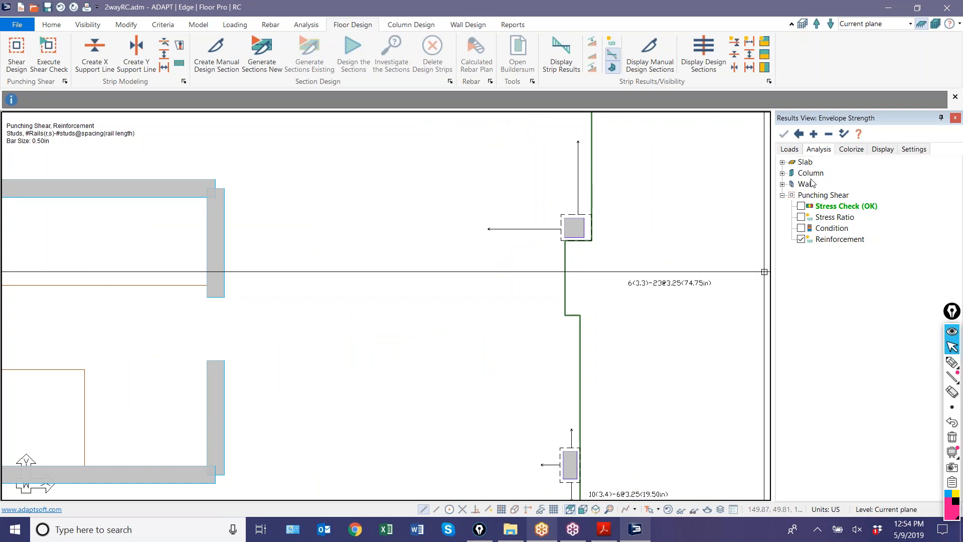
{"action": "scroll", "coordinate": [654, 372], "scroll_direction": "down", "scroll_amount": 2}
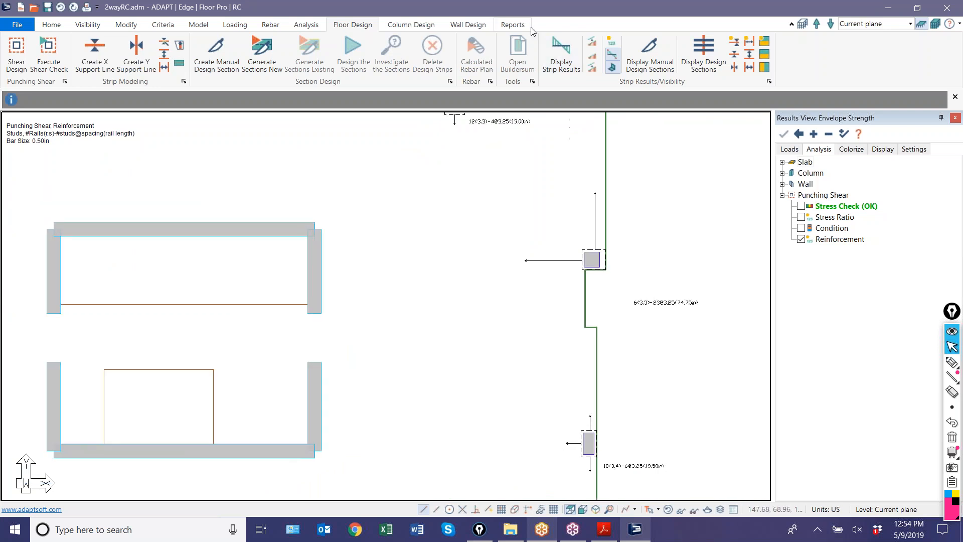
Step: Look through the available RTF and XLS punching shear reports and close the list without generating a report
{"action": "left_click", "coordinate": [513, 25]}
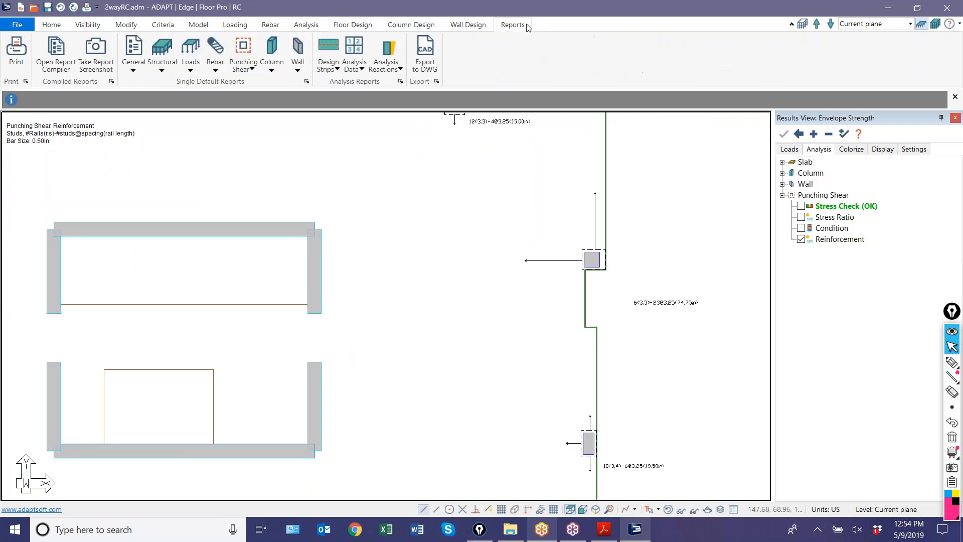
{"action": "left_click", "coordinate": [245, 66]}
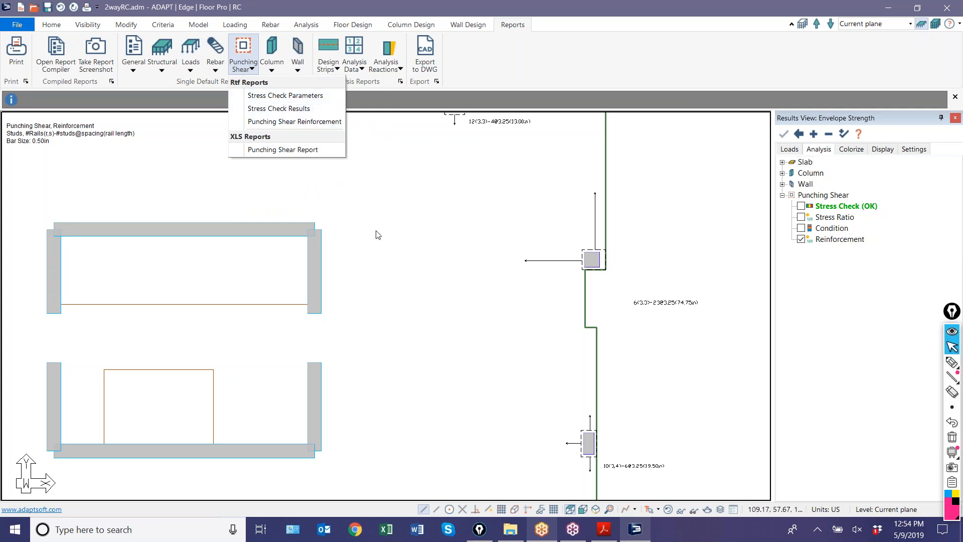
{"action": "scroll", "coordinate": [384, 239], "scroll_direction": "down", "scroll_amount": 5}
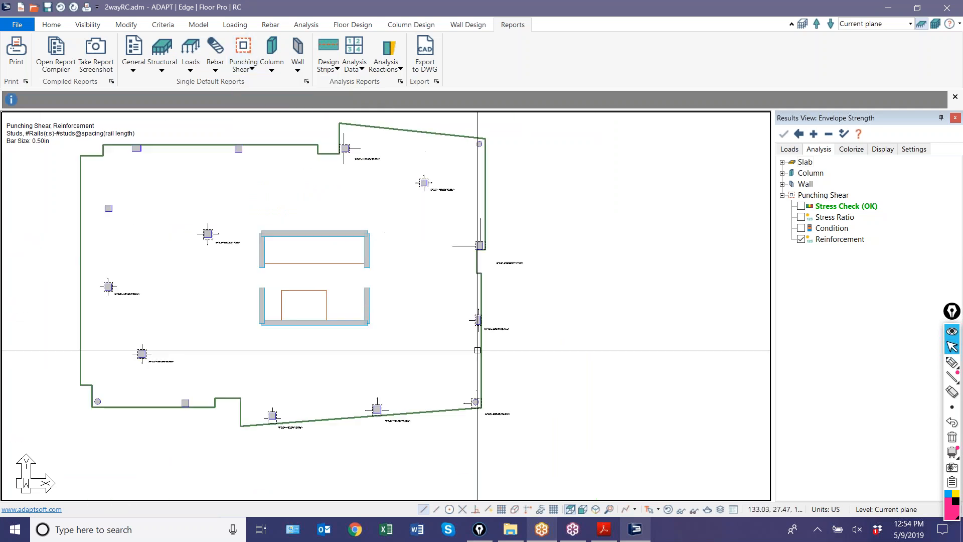
{"action": "middle_click_drag", "start_coordinate": [494, 396], "coordinate": [534, 384]}
{"action": "middle_click_drag", "start_coordinate": [470, 347], "coordinate": [503, 389]}
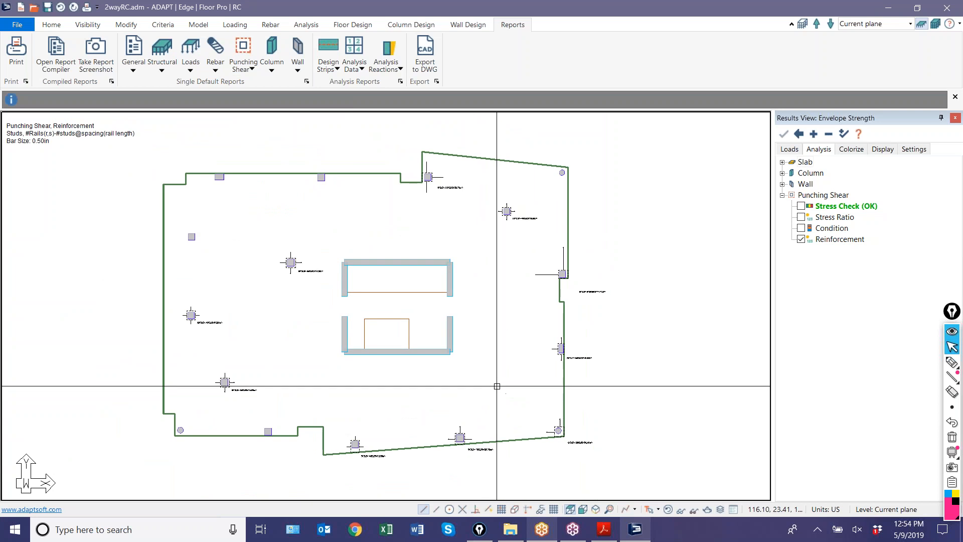
Step: Consult the webinar outline PDF in Acrobat Reader, switch back to the ADAPT model, and hide the punching shear Reinforcement results
{"action": "left_click", "coordinate": [608, 534]}
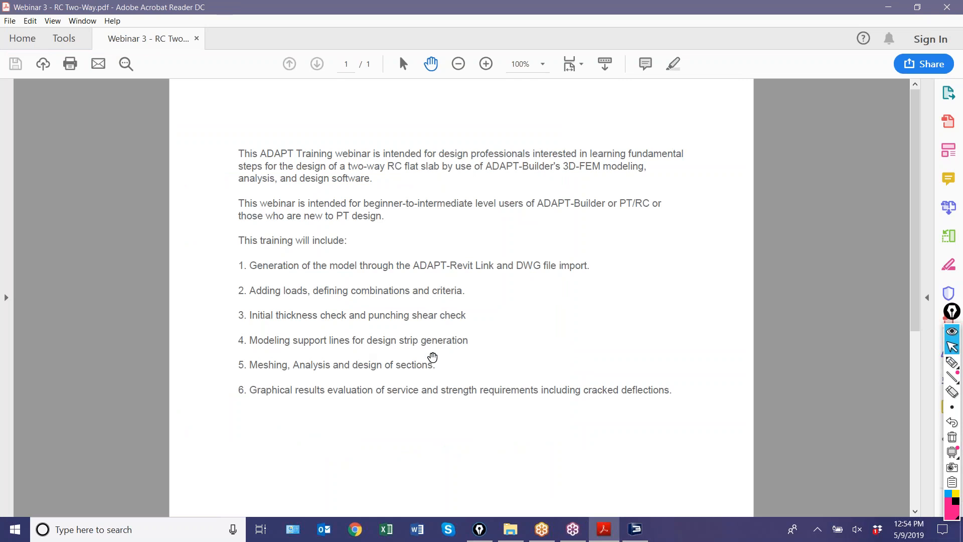
{"action": "left_click", "coordinate": [634, 529]}
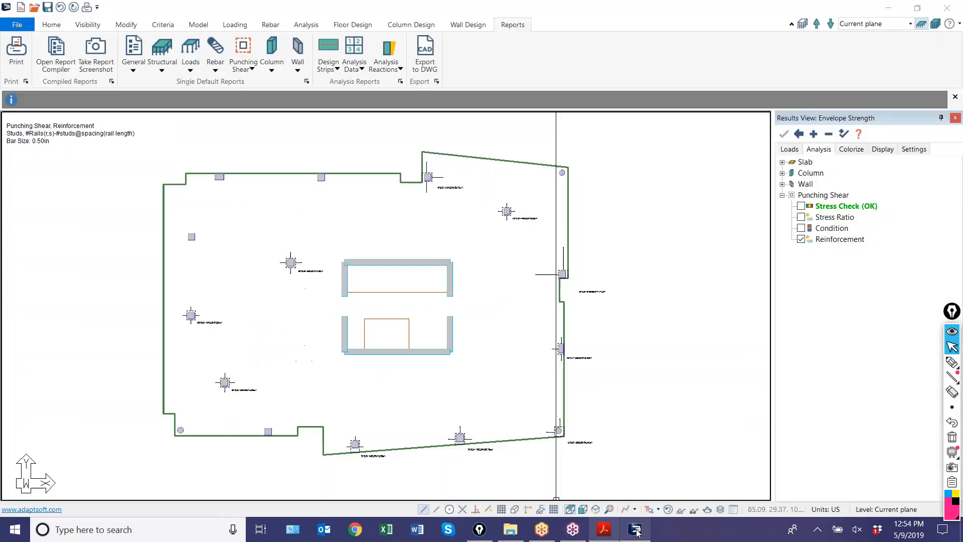
{"action": "left_click", "coordinate": [801, 239]}
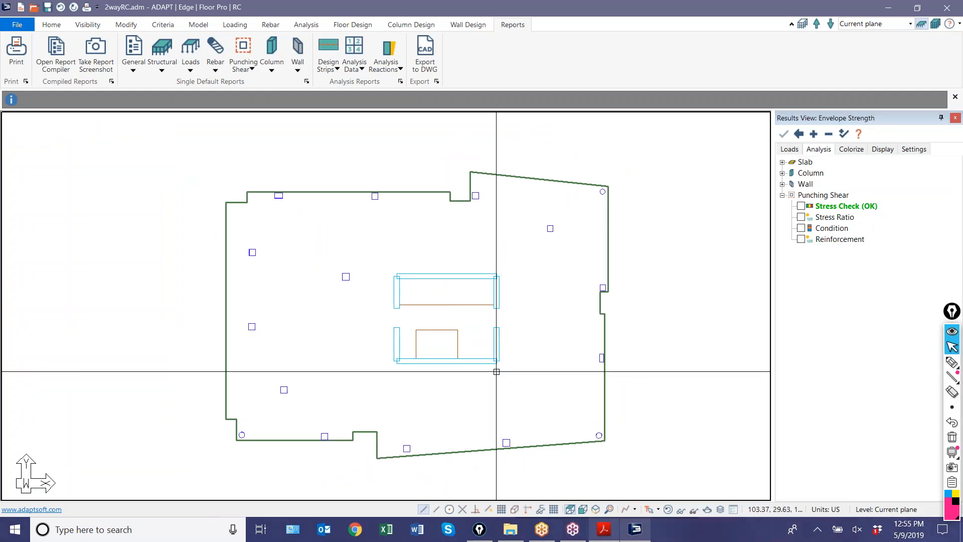
{"action": "scroll", "coordinate": [507, 396], "scroll_direction": "down", "scroll_amount": 2}
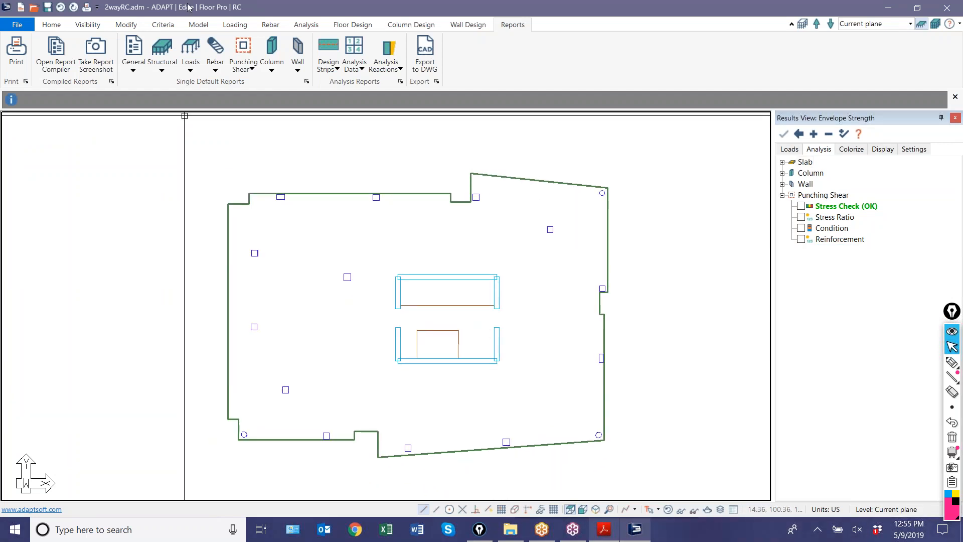
Step: Review the two-way slab Analysis/Design Options criteria, including the column strip/middle strip and minimum rebar settings, and close the criteria
{"action": "left_click", "coordinate": [351, 25]}
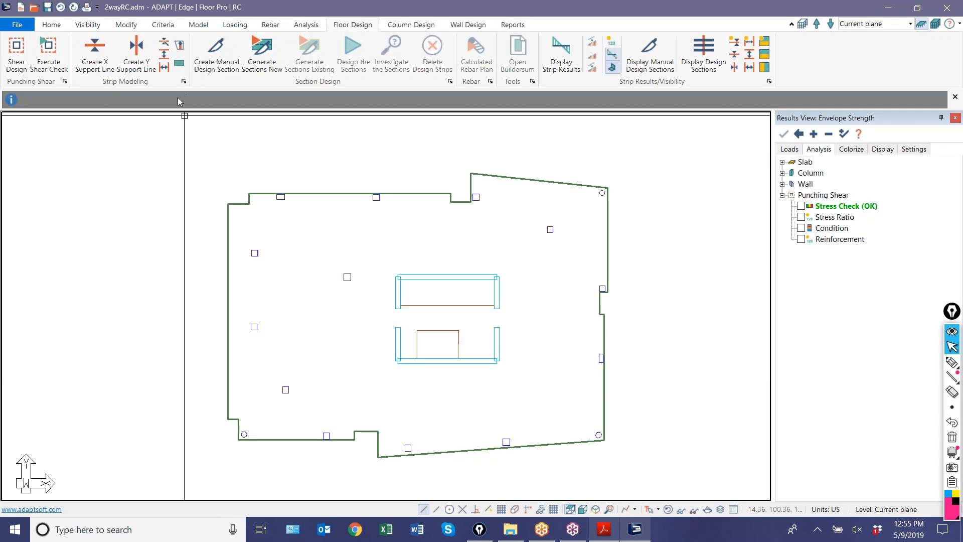
{"action": "left_click", "coordinate": [163, 25]}
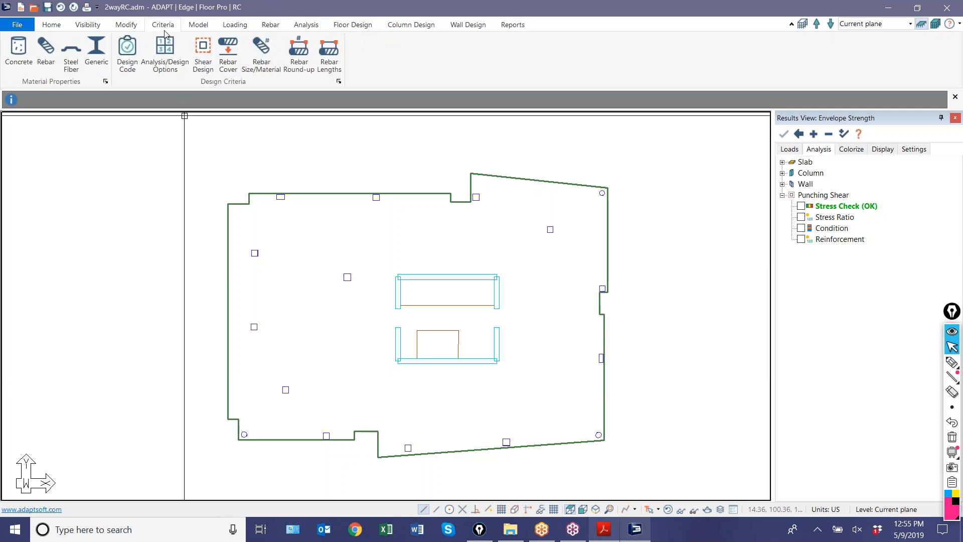
{"action": "left_click", "coordinate": [153, 52]}
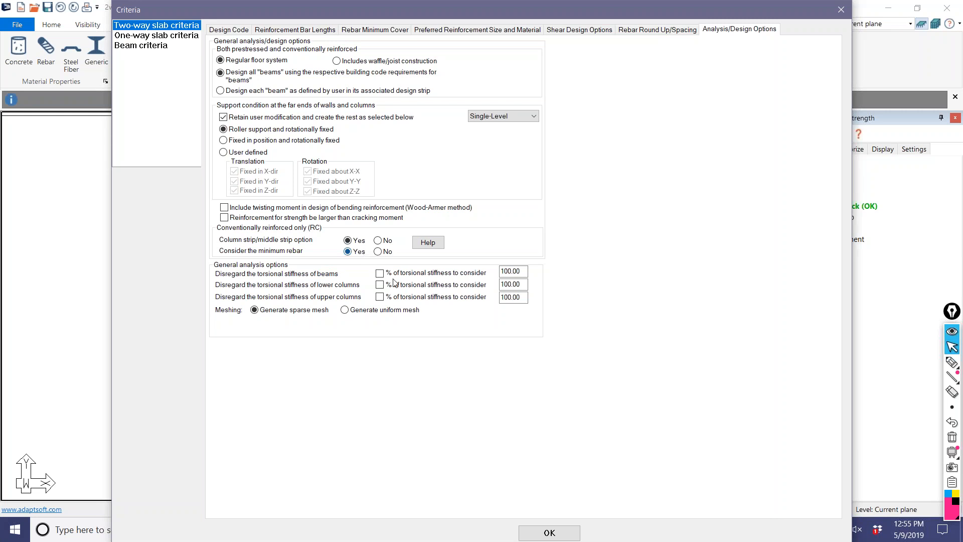
{"action": "left_click", "coordinate": [551, 534]}
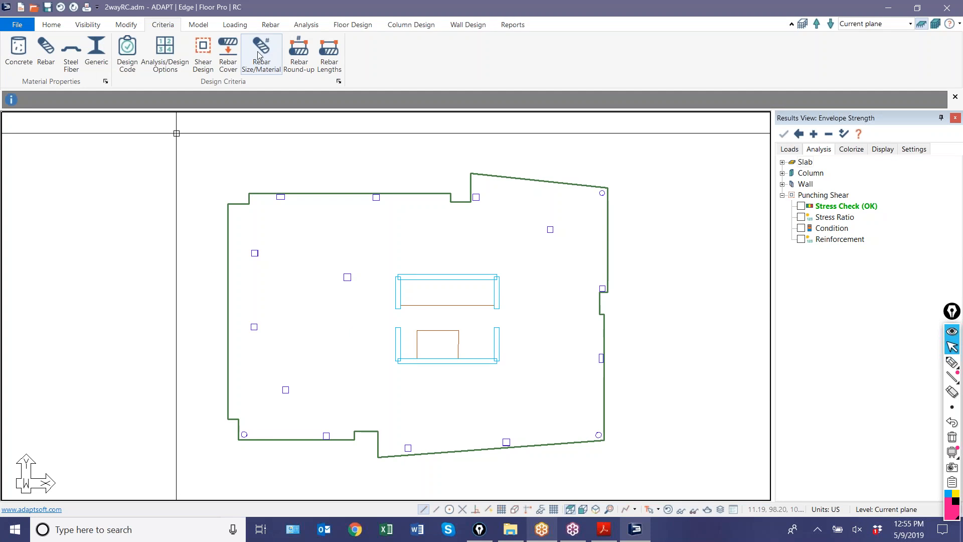
Step: Draw an X-direction support line from outside the slab's left edge through the two upper-left edge columns to the upper notch
{"action": "left_click", "coordinate": [352, 25]}
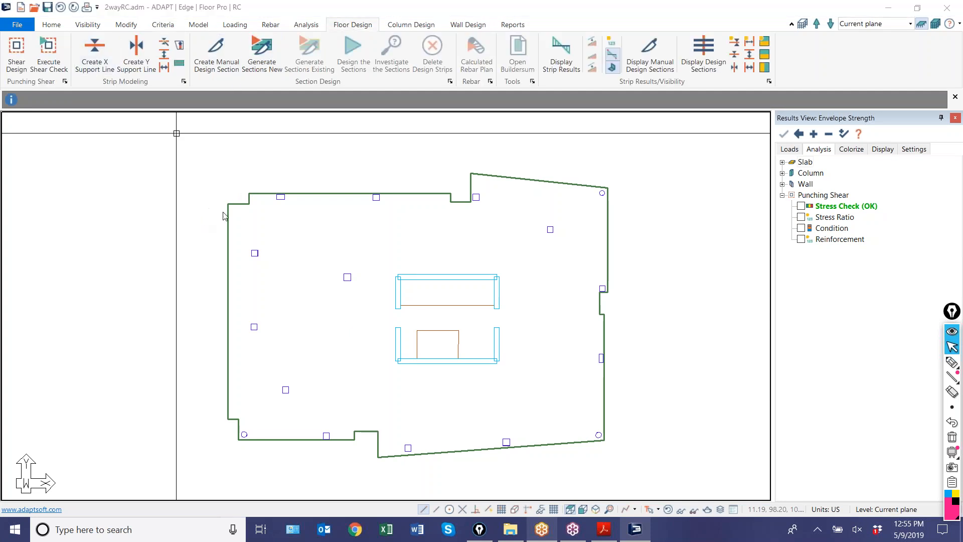
{"action": "scroll", "coordinate": [234, 192], "scroll_direction": "up", "scroll_amount": 3}
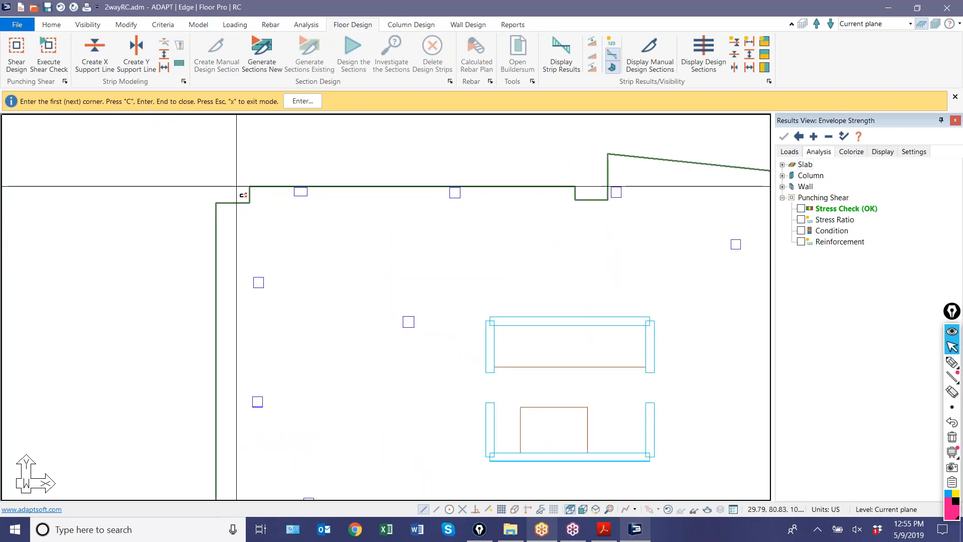
{"action": "left_click", "coordinate": [301, 191]}
{"action": "left_click", "coordinate": [454, 191]}
{"action": "scroll", "coordinate": [183, 202], "scroll_direction": "down", "scroll_amount": 3}
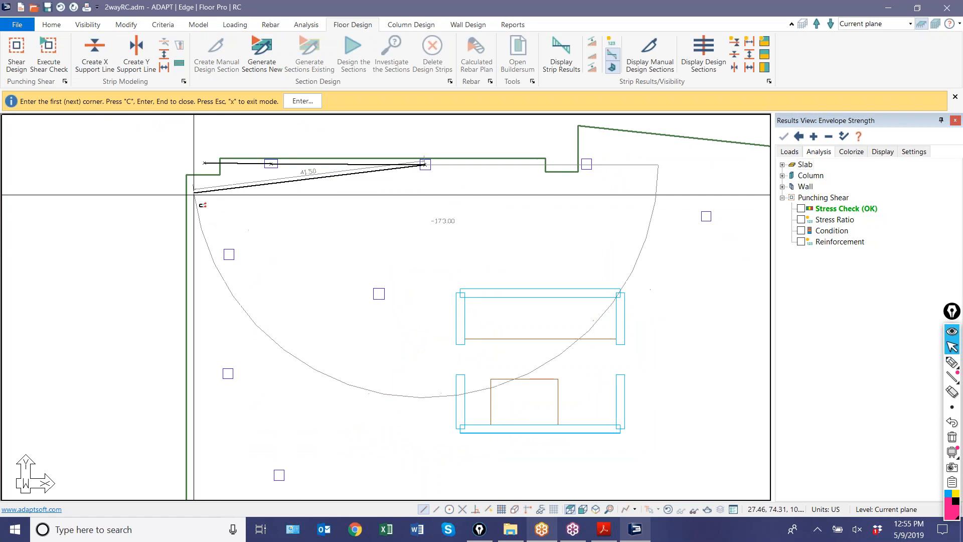
{"action": "scroll", "coordinate": [351, 176], "scroll_direction": "up", "scroll_amount": 2}
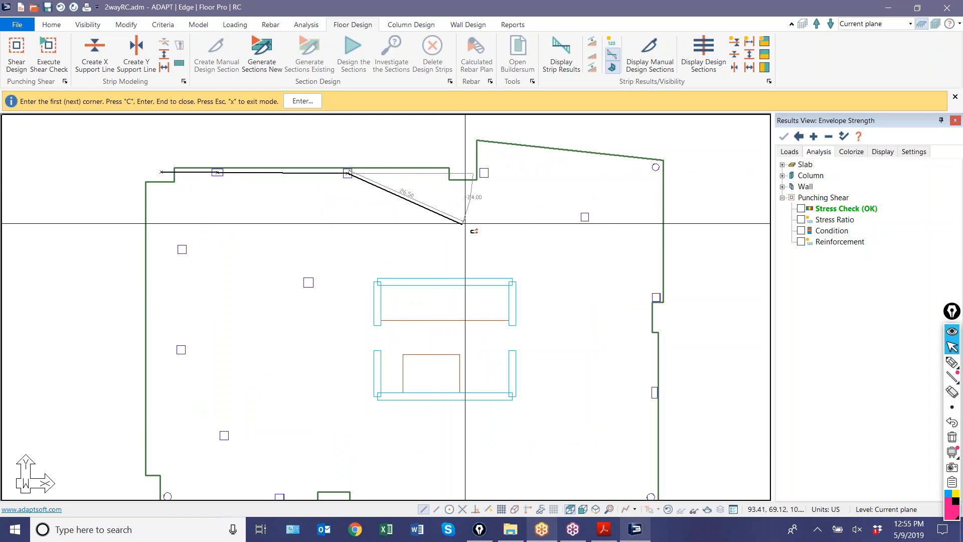
{"action": "scroll", "coordinate": [394, 176], "scroll_direction": "down", "scroll_amount": 1}
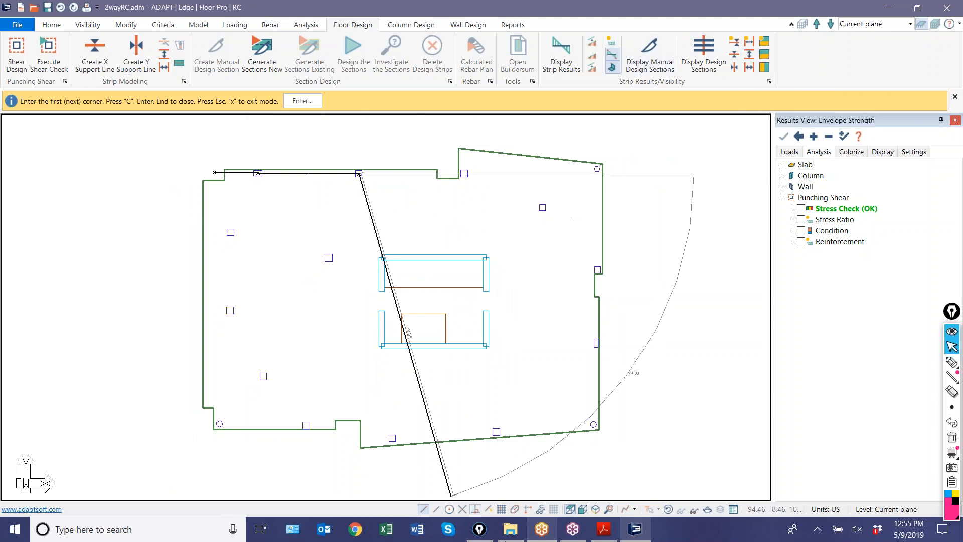
{"action": "scroll", "coordinate": [426, 201], "scroll_direction": "up", "scroll_amount": 2}
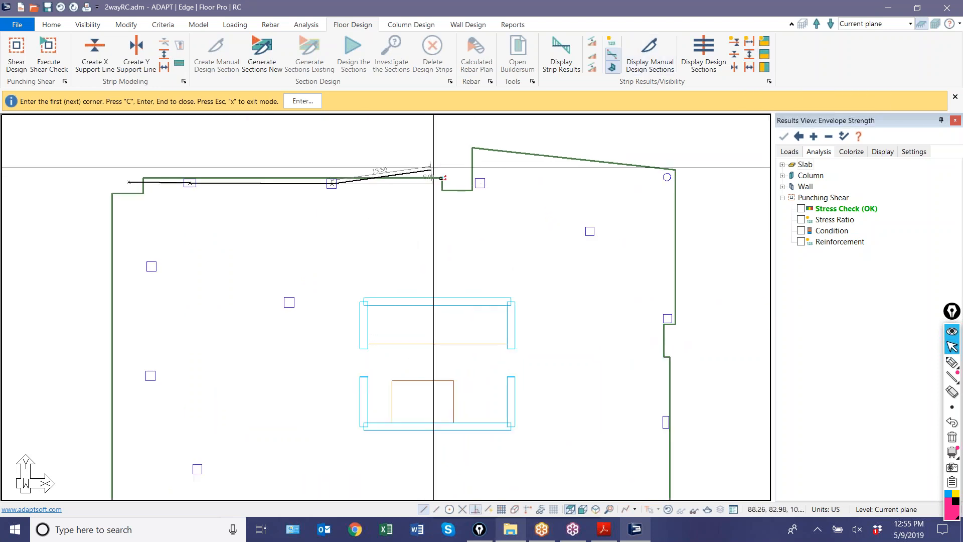
Step: Draw a second X support line from the upper notch through the adjacent column and the upper-right circular column to the slab edge
{"action": "scroll", "coordinate": [441, 183], "scroll_direction": "up", "scroll_amount": 3}
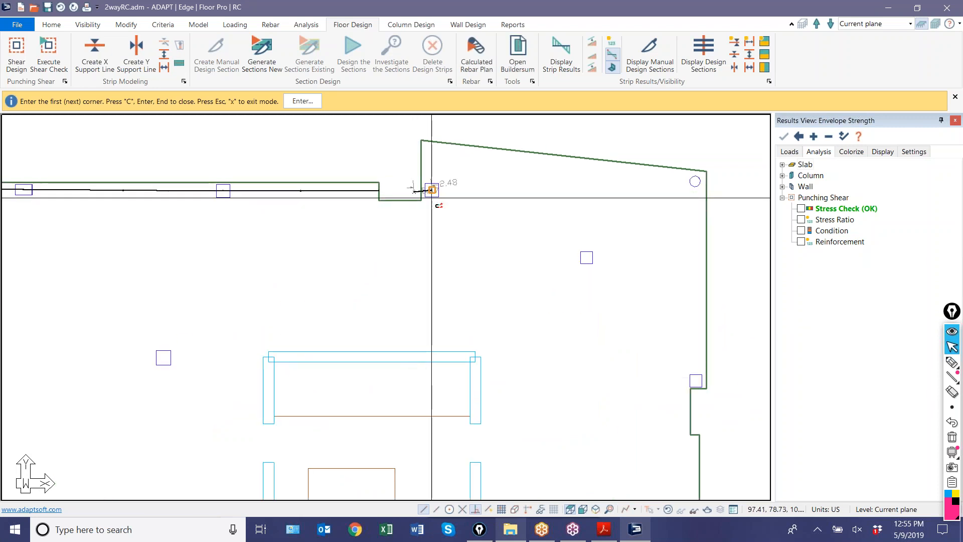
{"action": "scroll", "coordinate": [411, 198], "scroll_direction": "down", "scroll_amount": 3}
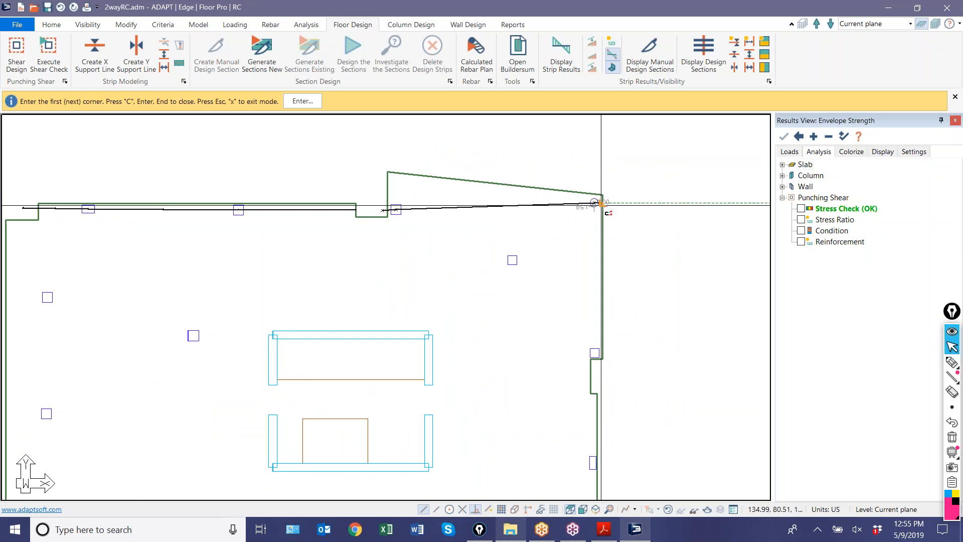
{"action": "scroll", "coordinate": [577, 226], "scroll_direction": "down", "scroll_amount": 3}
Step: Draw an X support line from outside the left edge through the upper-left and interior columns, along the upper core wall, to the right-edge column and slab edge
{"action": "scroll", "coordinate": [539, 215], "scroll_direction": "up", "scroll_amount": 2}
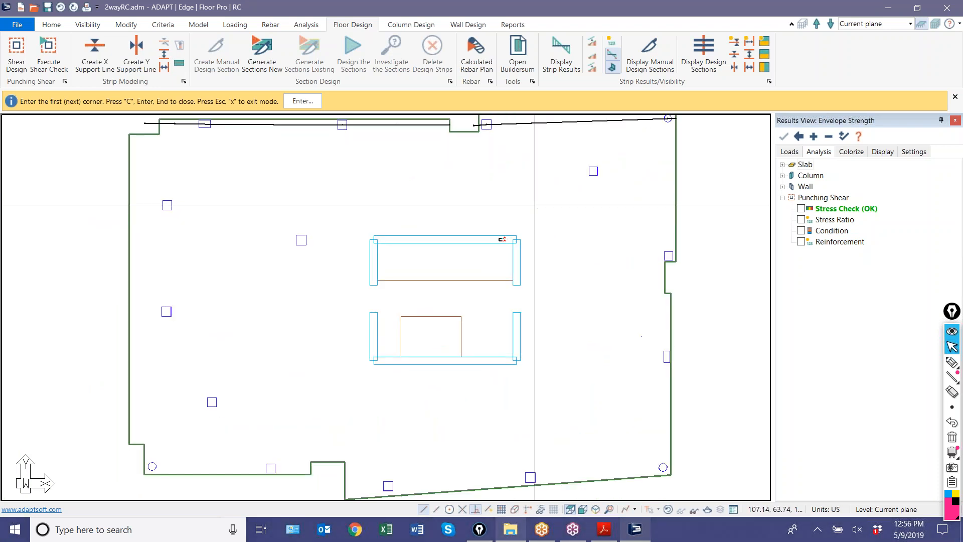
{"action": "scroll", "coordinate": [195, 245], "scroll_direction": "up", "scroll_amount": 1}
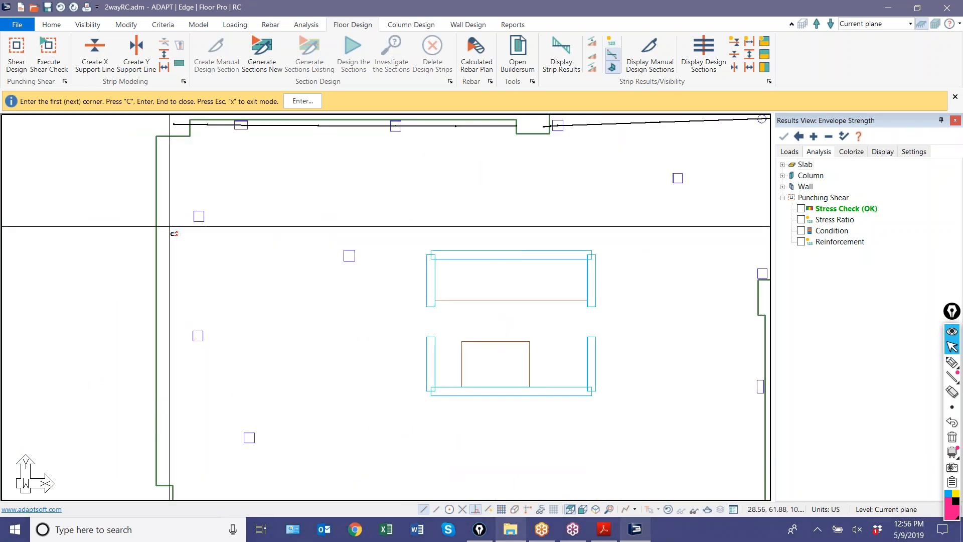
{"action": "left_click", "coordinate": [199, 215]}
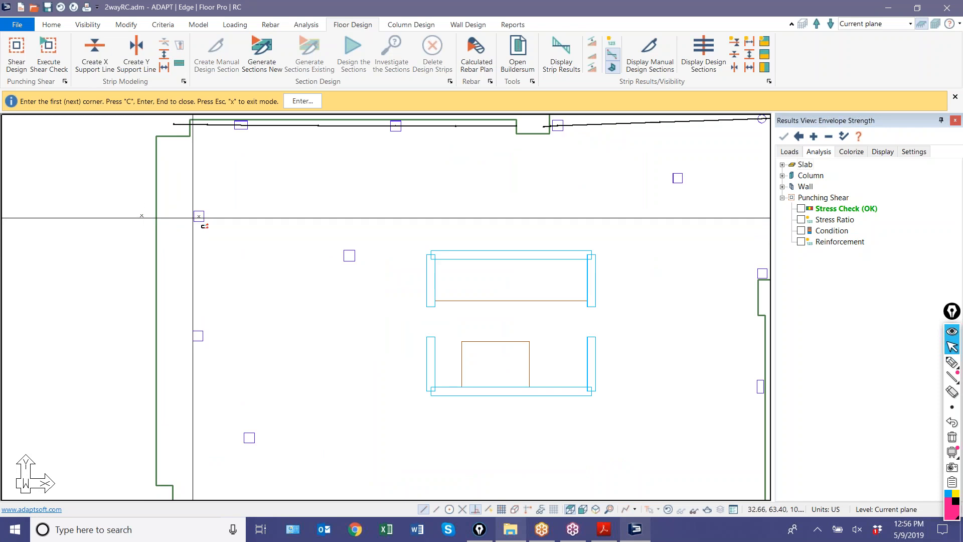
{"action": "left_click", "coordinate": [350, 256]}
{"action": "left_click", "coordinate": [432, 256]}
{"action": "middle_click_drag", "start_coordinate": [456, 231], "coordinate": [380, 243]}
{"action": "left_click", "coordinate": [517, 268]}
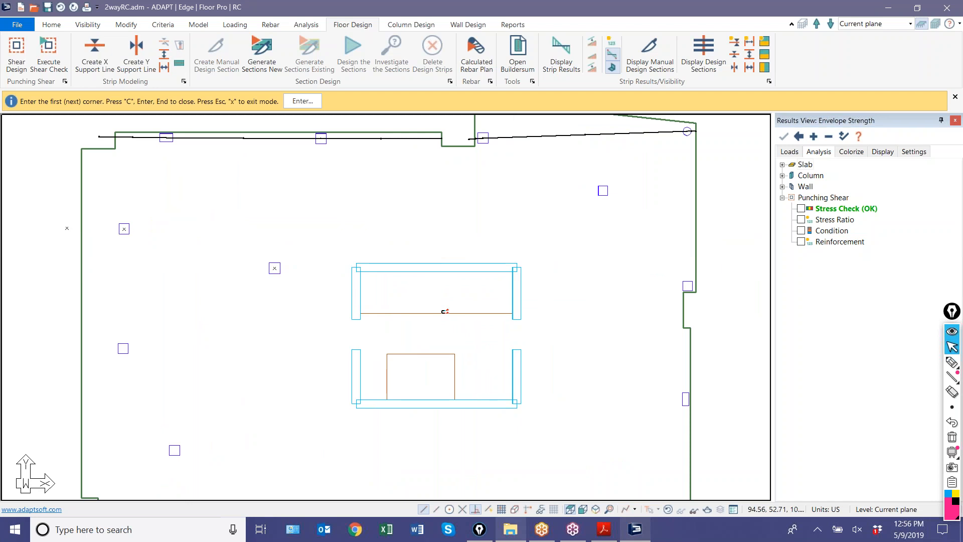
{"action": "left_click", "coordinate": [688, 286]}
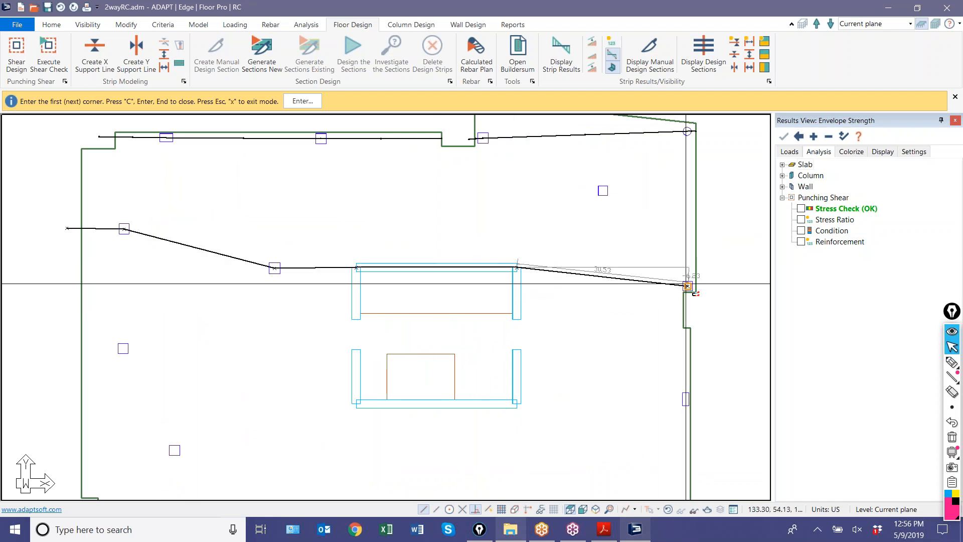
{"action": "left_click", "coordinate": [696, 286]}
{"action": "key", "text": "c"}
Step: Draw an X support line from outside the left edge through the lower-left interior column, along the lower core wall, to the narrow right-edge column
{"action": "scroll", "coordinate": [617, 318], "scroll_direction": "down", "scroll_amount": 5}
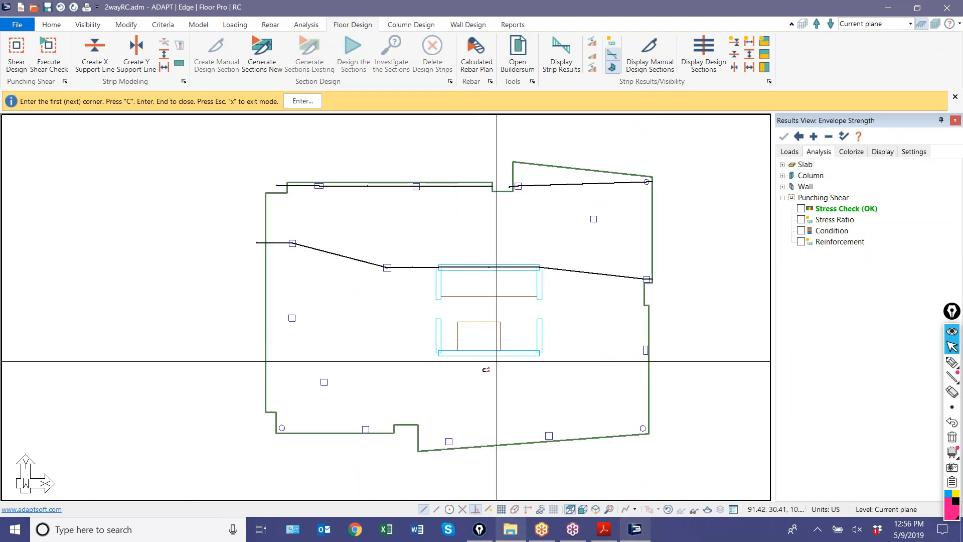
{"action": "scroll", "coordinate": [372, 381], "scroll_direction": "up", "scroll_amount": 1}
{"action": "scroll", "coordinate": [222, 308], "scroll_direction": "up", "scroll_amount": 4}
{"action": "scroll", "coordinate": [131, 366], "scroll_direction": "down", "scroll_amount": 3}
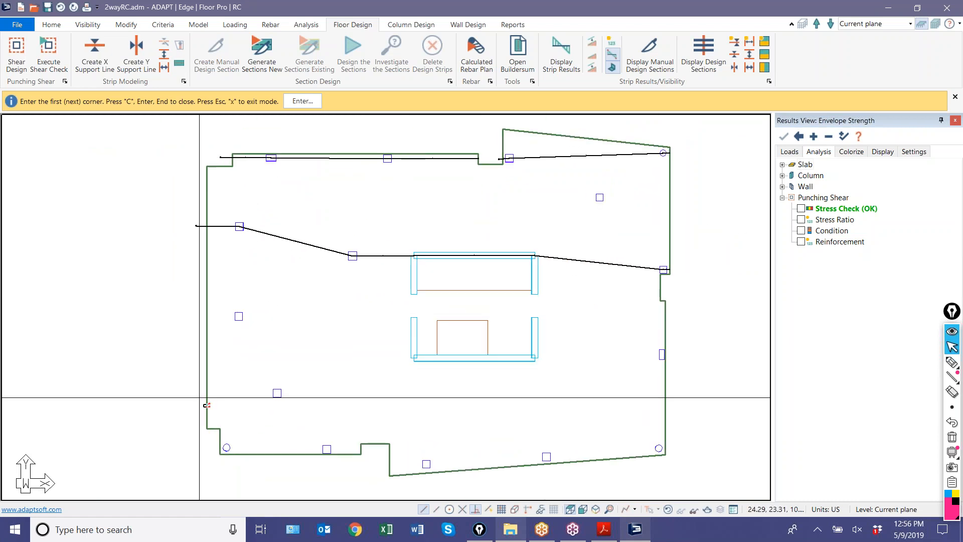
{"action": "left_click", "coordinate": [199, 395]}
{"action": "left_click", "coordinate": [277, 393]}
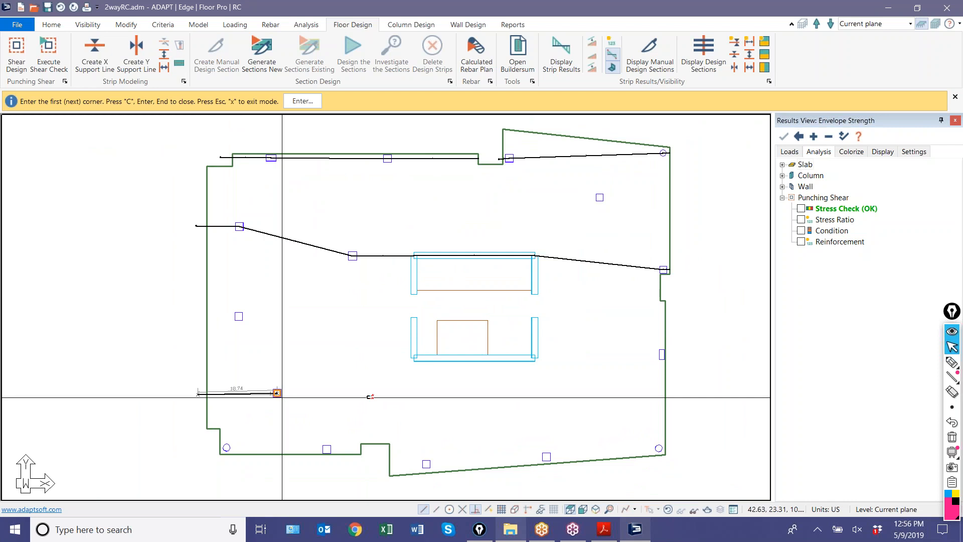
{"action": "left_click", "coordinate": [415, 358]}
{"action": "left_click", "coordinate": [662, 355]}
Step: Draw an X support line from outside the slab through the lower-left circular column and its neighbouring column to the lower notch
{"action": "scroll", "coordinate": [358, 345], "scroll_direction": "up", "scroll_amount": 3}
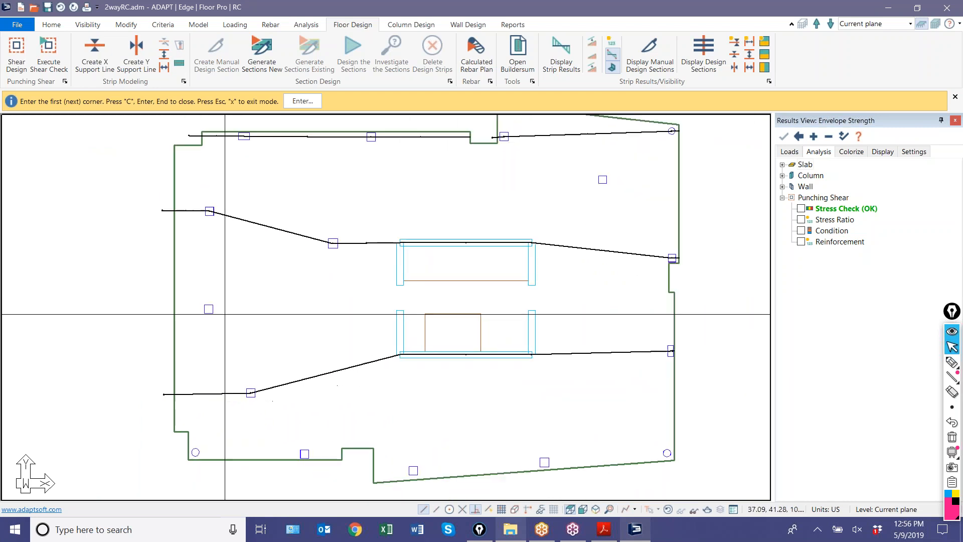
{"action": "scroll", "coordinate": [226, 327], "scroll_direction": "down", "scroll_amount": 3}
{"action": "scroll", "coordinate": [238, 459], "scroll_direction": "up", "scroll_amount": 3}
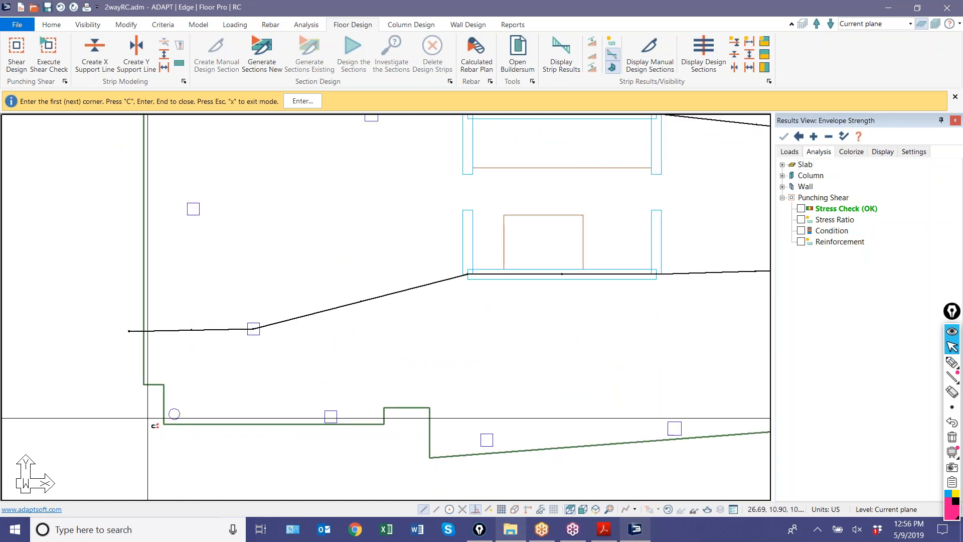
{"action": "left_click", "coordinate": [174, 414]}
{"action": "left_click", "coordinate": [331, 417]}
{"action": "key", "text": "c"}
Step: Draw an X support line from outside the lower notch through the two bottom-edge columns to the lower-right circular column
{"action": "middle_click_drag", "start_coordinate": [428, 383], "coordinate": [327, 346]}
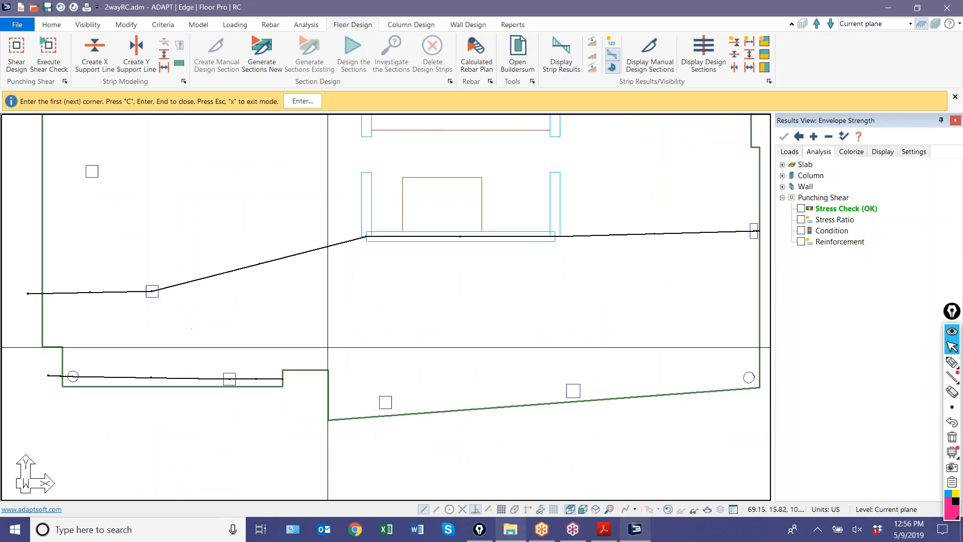
{"action": "left_click", "coordinate": [316, 408]}
{"action": "left_click", "coordinate": [386, 402]}
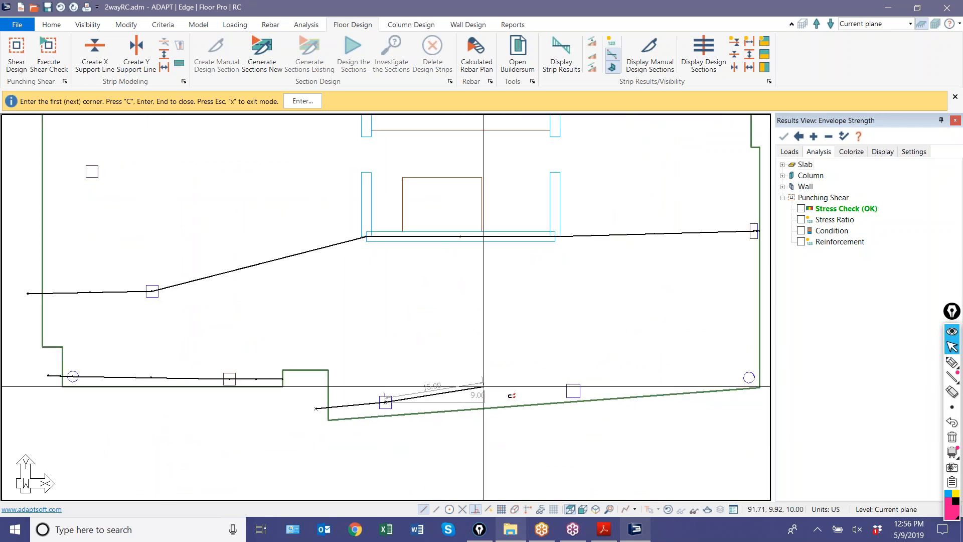
{"action": "left_click", "coordinate": [573, 391]}
{"action": "left_click", "coordinate": [747, 377]}
{"action": "key", "text": "c"}
Step: Add a branch X support line from the column at the upper notch through the upper-right interior column to the right slab edge
{"action": "scroll", "coordinate": [495, 419], "scroll_direction": "down", "scroll_amount": 3}
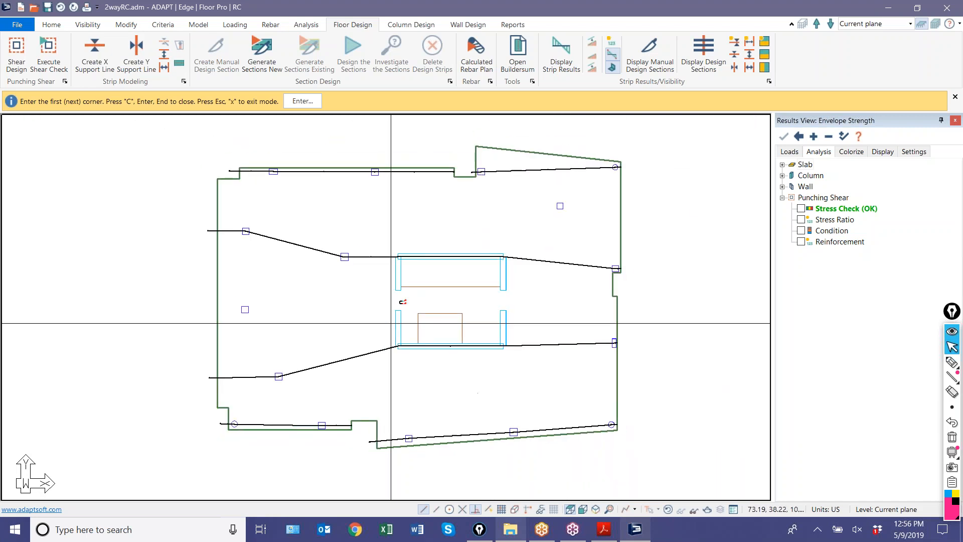
{"action": "scroll", "coordinate": [469, 221], "scroll_direction": "up", "scroll_amount": 2}
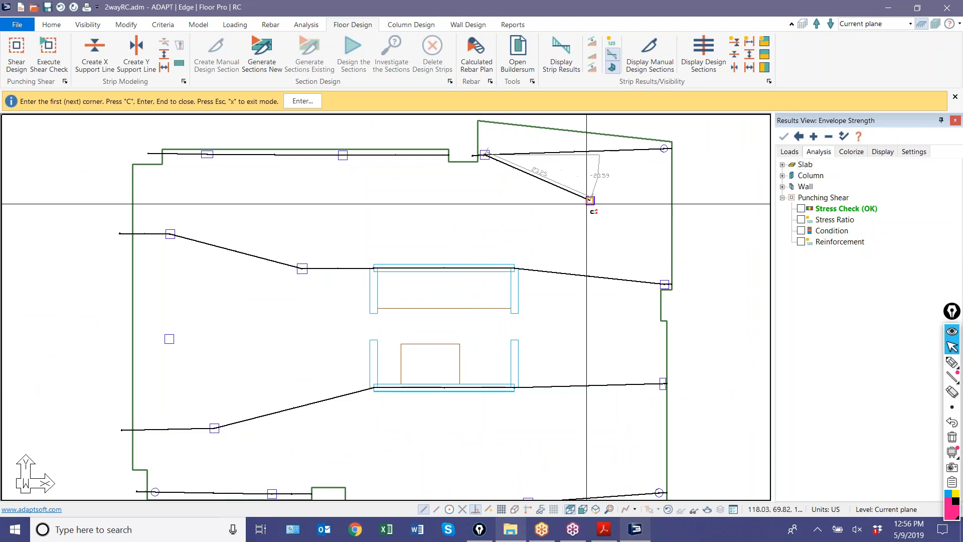
{"action": "key", "text": "c"}
Step: Add a branch X support line from outside the left edge through the middle-left column to the interior column and finish support line creation
{"action": "scroll", "coordinate": [666, 214], "scroll_direction": "down", "scroll_amount": 3}
{"action": "scroll", "coordinate": [509, 271], "scroll_direction": "up", "scroll_amount": 2}
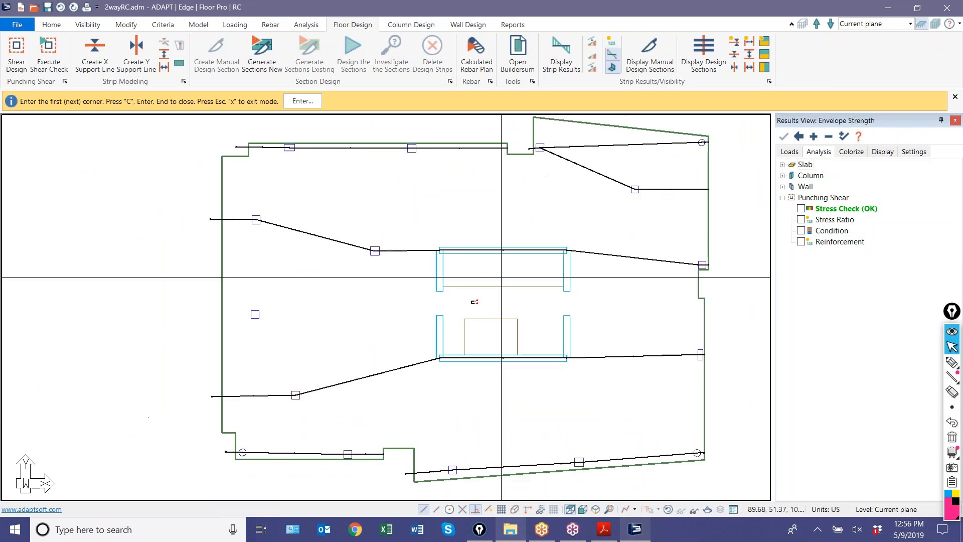
{"action": "left_click", "coordinate": [198, 315]}
{"action": "left_click", "coordinate": [255, 314]}
{"action": "left_click", "coordinate": [370, 253]}
{"action": "key", "text": "c"}
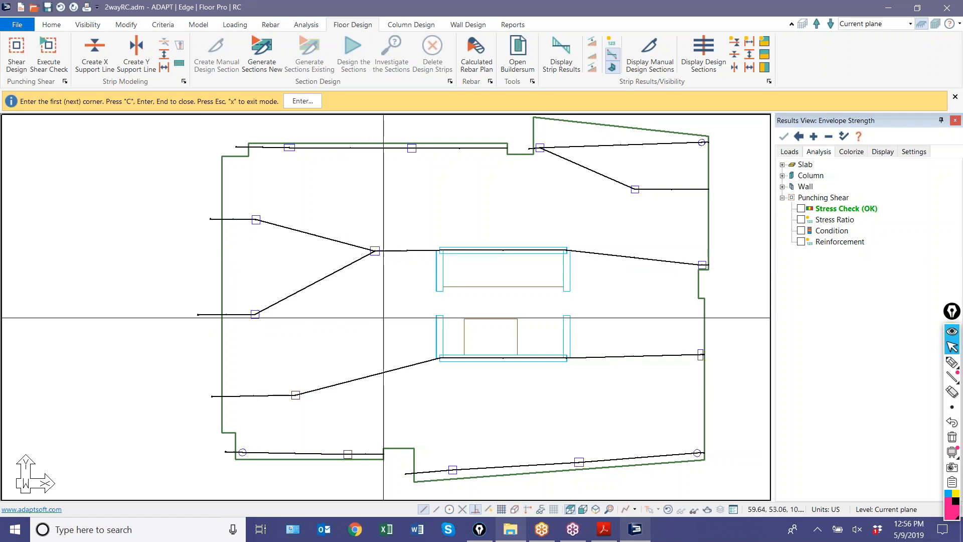
{"action": "middle_click_drag", "start_coordinate": [363, 334], "coordinate": [292, 324]}
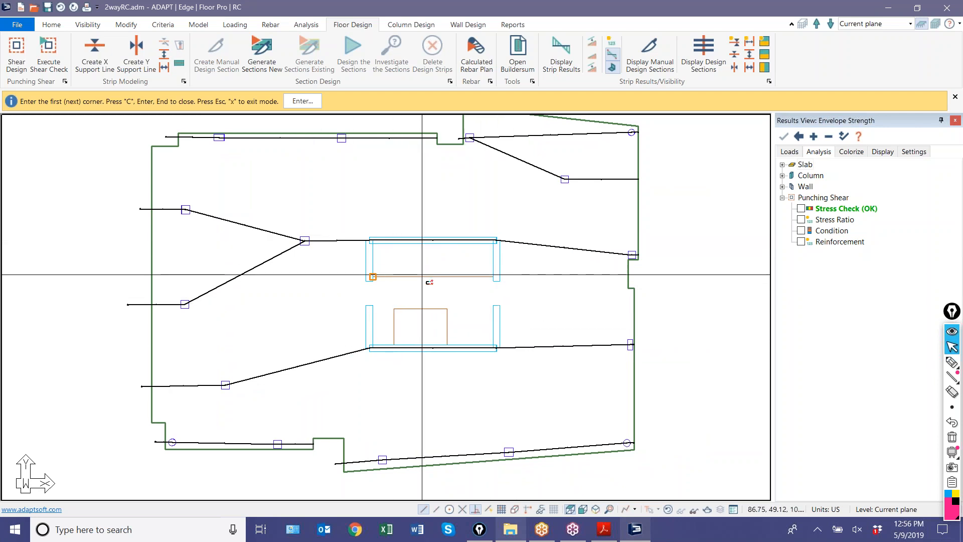
{"action": "scroll", "coordinate": [364, 359], "scroll_direction": "down", "scroll_amount": 1}
{"action": "right_click", "coordinate": [108, 249]}
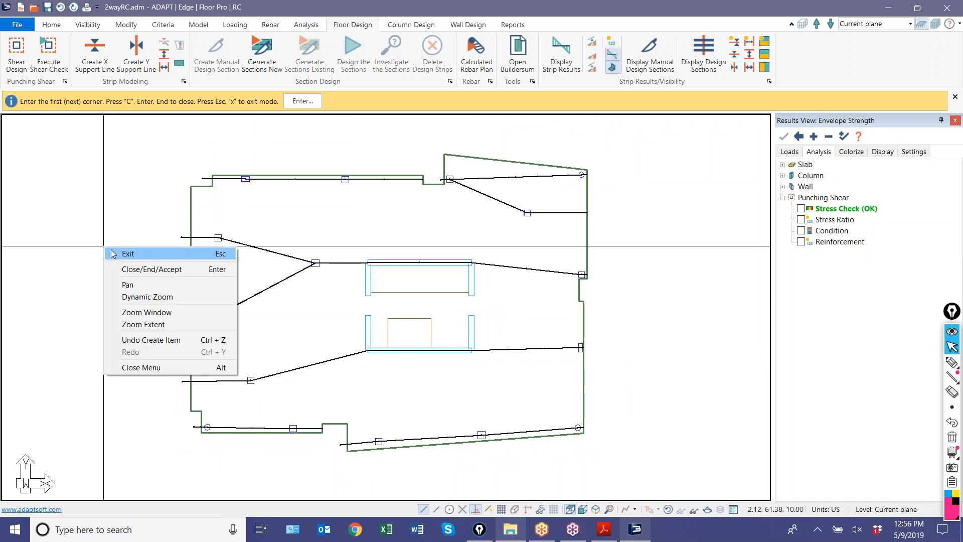
{"action": "left_click", "coordinate": [118, 252]}
Step: Select the slab and left-side support lines, and move the start points of the two uppermost left-side lines onto the slab edge
{"action": "scroll", "coordinate": [258, 342], "scroll_direction": "down", "scroll_amount": 3}
{"action": "scroll", "coordinate": [228, 424], "scroll_direction": "up", "scroll_amount": 2}
{"action": "scroll", "coordinate": [208, 361], "scroll_direction": "down", "scroll_amount": 2}
{"action": "left_click_drag", "start_coordinate": [190, 166], "coordinate": [314, 431]}
{"action": "scroll", "coordinate": [232, 182], "scroll_direction": "up", "scroll_amount": 4}
{"action": "left_click", "coordinate": [224, 182]}
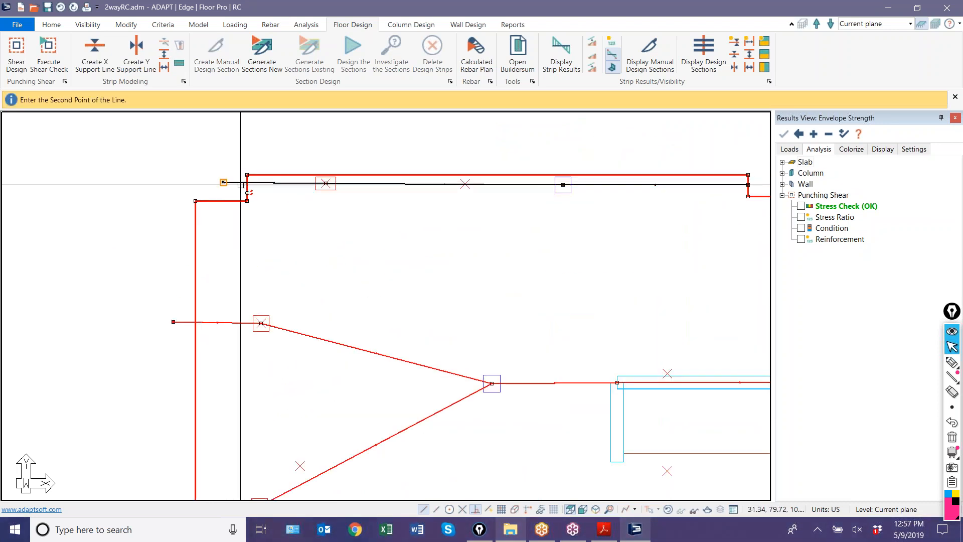
{"action": "left_click", "coordinate": [247, 183]}
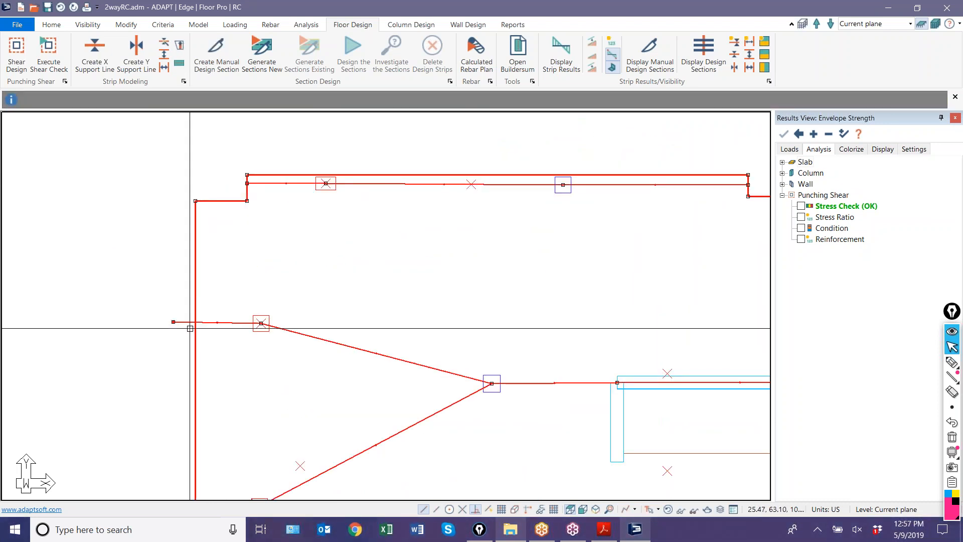
{"action": "left_click", "coordinate": [175, 322]}
{"action": "left_click", "coordinate": [193, 325]}
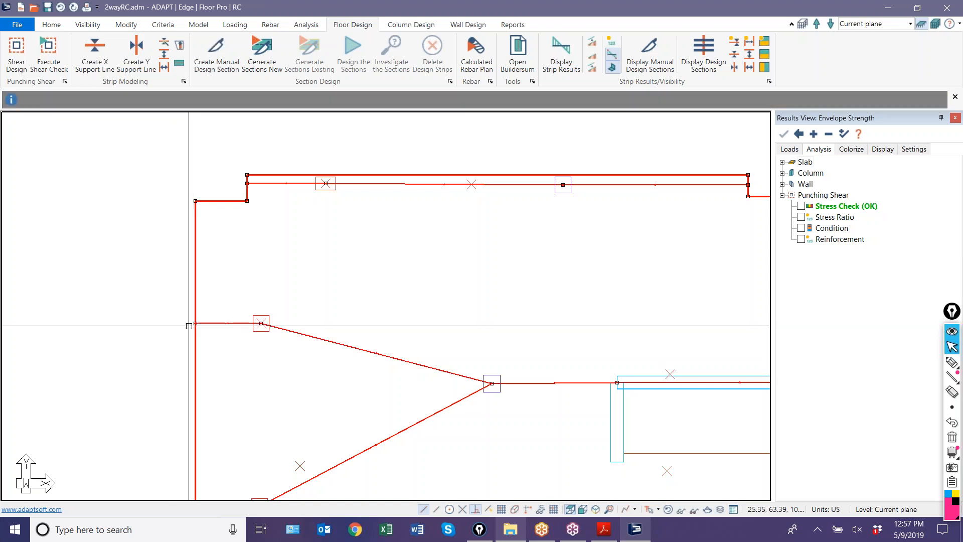
Step: Move the start point of the branch support line at the middle-left column onto the slab's left edge
{"action": "scroll", "coordinate": [168, 301], "scroll_direction": "down", "scroll_amount": 3}
{"action": "middle_click_drag", "start_coordinate": [184, 406], "coordinate": [205, 305]}
{"action": "scroll", "coordinate": [203, 307], "scroll_direction": "up", "scroll_amount": 2}
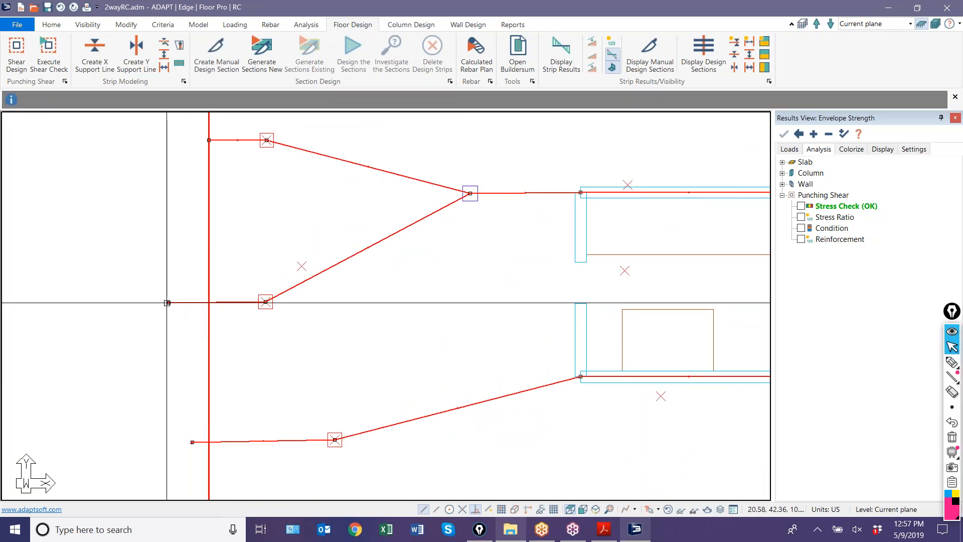
{"action": "left_click", "coordinate": [169, 303]}
{"action": "left_click", "coordinate": [208, 303]}
{"action": "middle_click_drag", "start_coordinate": [188, 346], "coordinate": [168, 230]}
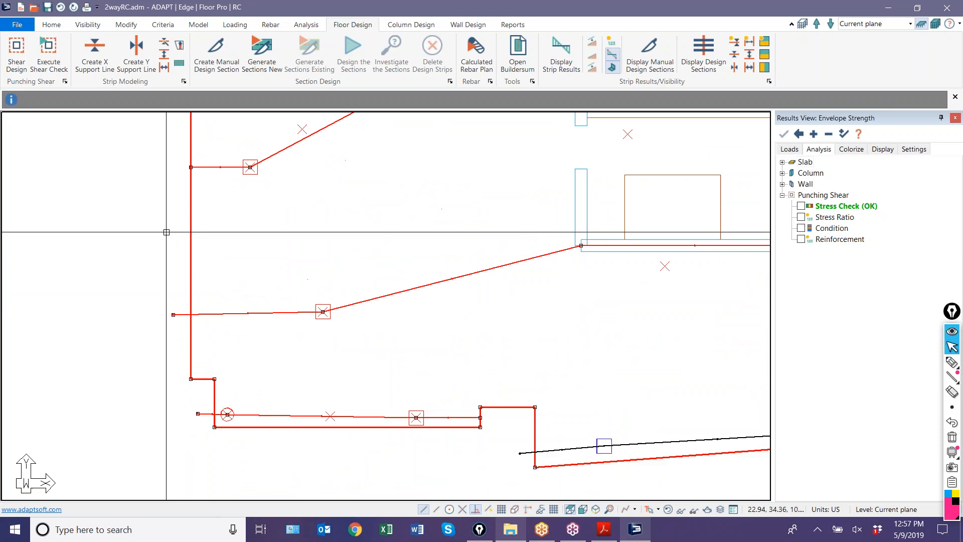
Step: Move the start points of the lower-left column's support line and the bottom-left support line onto the slab's left edge
{"action": "left_click", "coordinate": [178, 312]}
{"action": "left_click", "coordinate": [189, 313]}
{"action": "middle_click_drag", "start_coordinate": [172, 337], "coordinate": [135, 227]}
{"action": "scroll", "coordinate": [173, 307], "scroll_direction": "up", "scroll_amount": 1}
{"action": "left_click", "coordinate": [157, 303]}
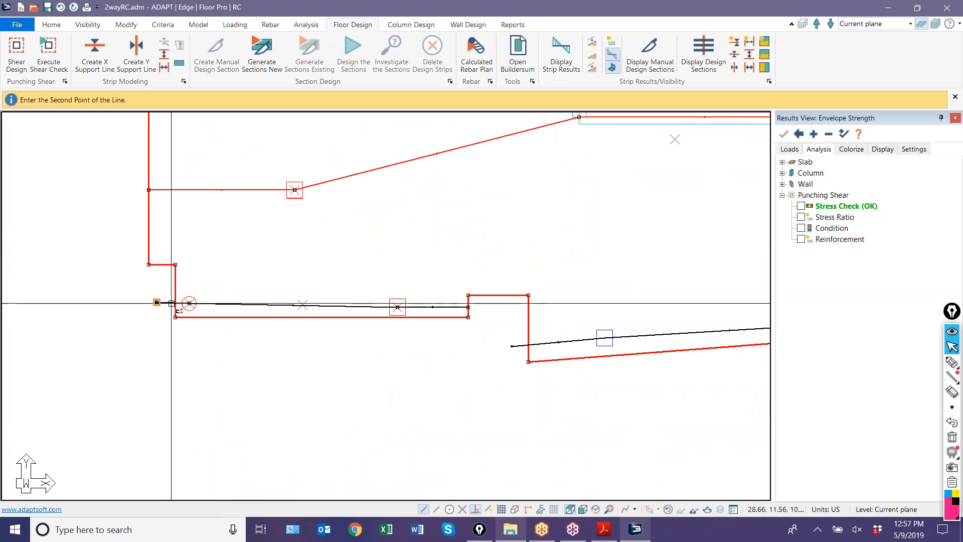
{"action": "left_click", "coordinate": [175, 303]}
Step: Move the start point of the lower-right bottom support line onto the vertical slab edge beside the bottom notch
{"action": "scroll", "coordinate": [512, 346], "scroll_direction": "up", "scroll_amount": 2}
{"action": "left_click", "coordinate": [508, 345]}
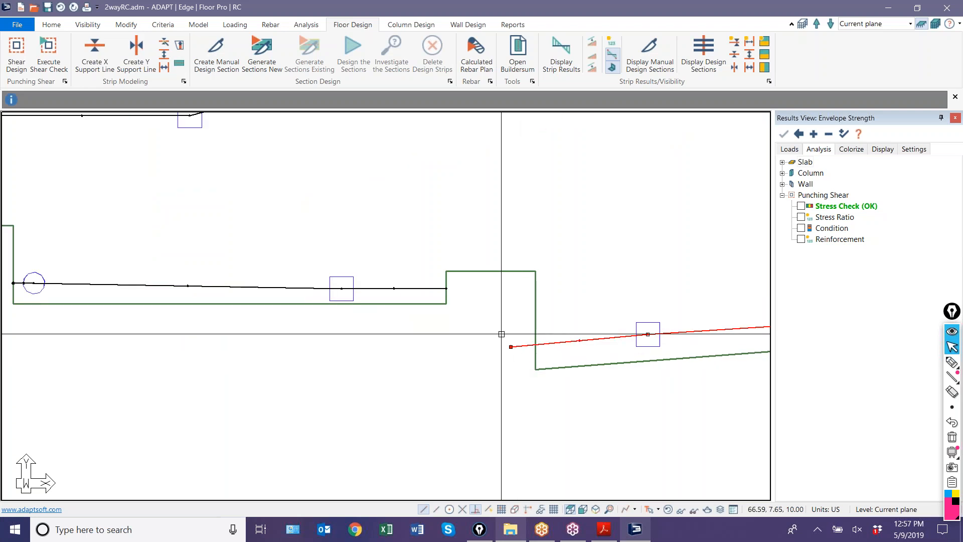
{"action": "left_click", "coordinate": [510, 345]}
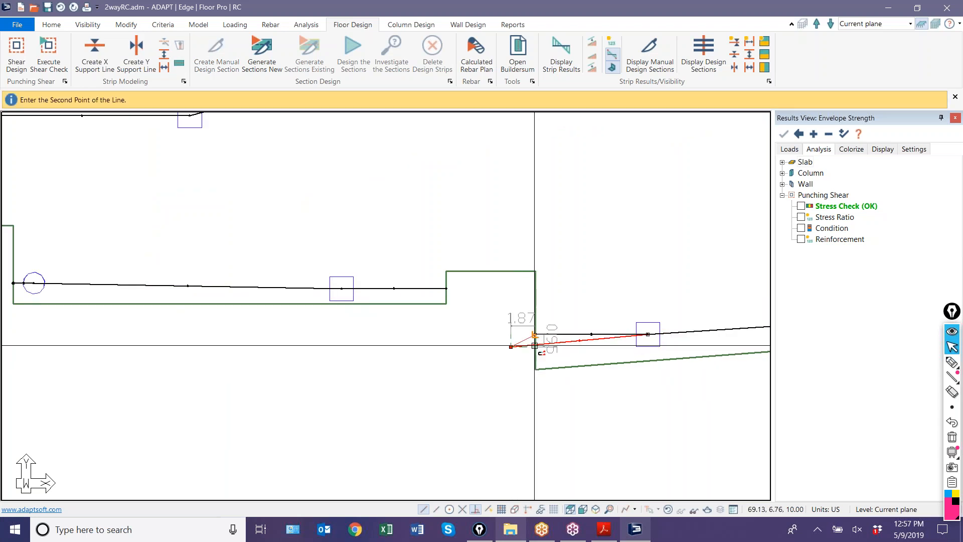
{"action": "left_click", "coordinate": [535, 345]}
Step: Move the start point of the uppermost right-side support line onto the vertical slab edge at the upper notch
{"action": "scroll", "coordinate": [499, 141], "scroll_direction": "down", "scroll_amount": 3}
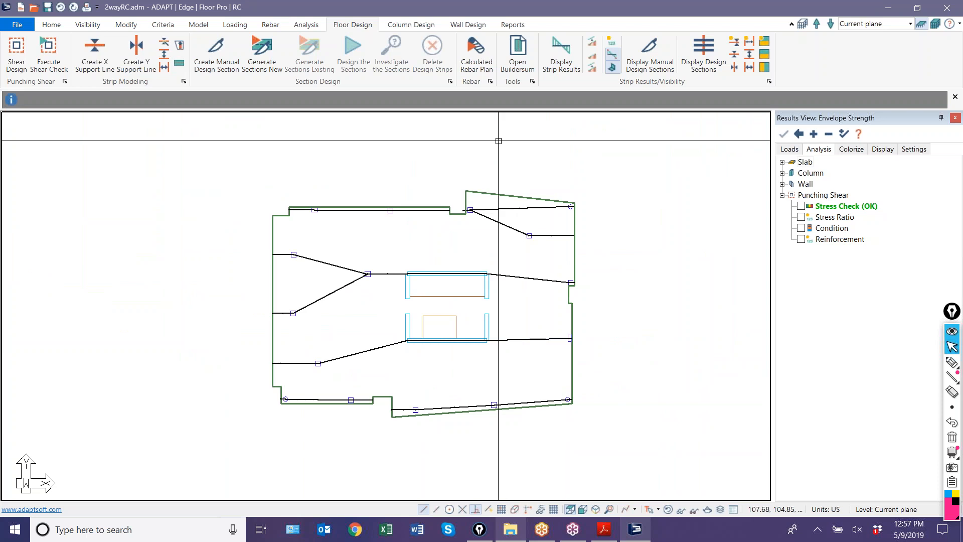
{"action": "scroll", "coordinate": [498, 141], "scroll_direction": "up", "scroll_amount": 5}
{"action": "left_click", "coordinate": [480, 144]}
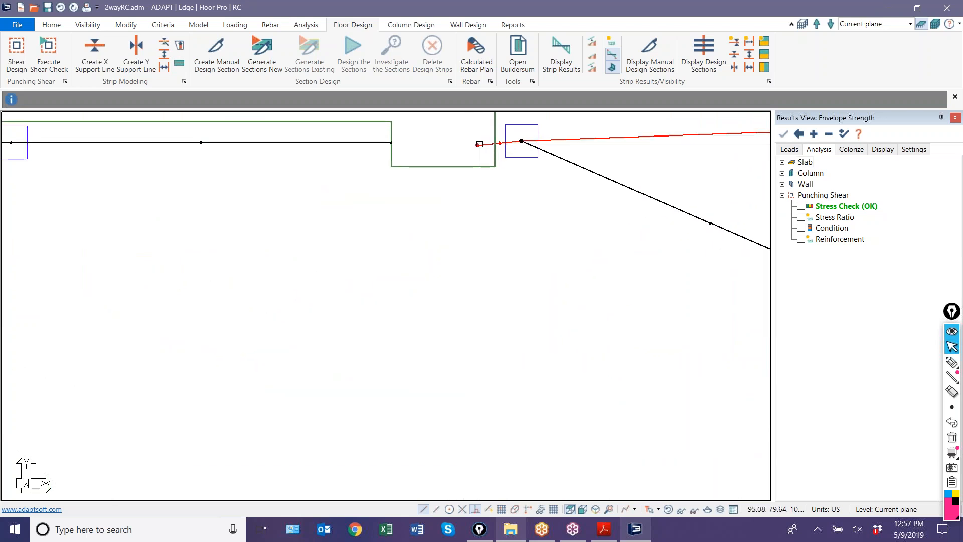
{"action": "left_click", "coordinate": [479, 144]}
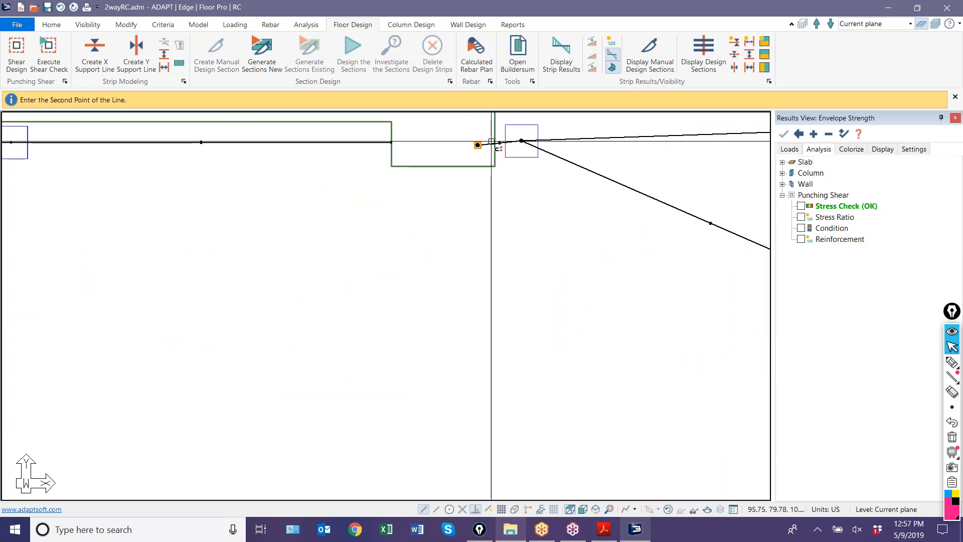
{"action": "left_click", "coordinate": [493, 142]}
{"action": "scroll", "coordinate": [478, 177], "scroll_direction": "down", "scroll_amount": 3}
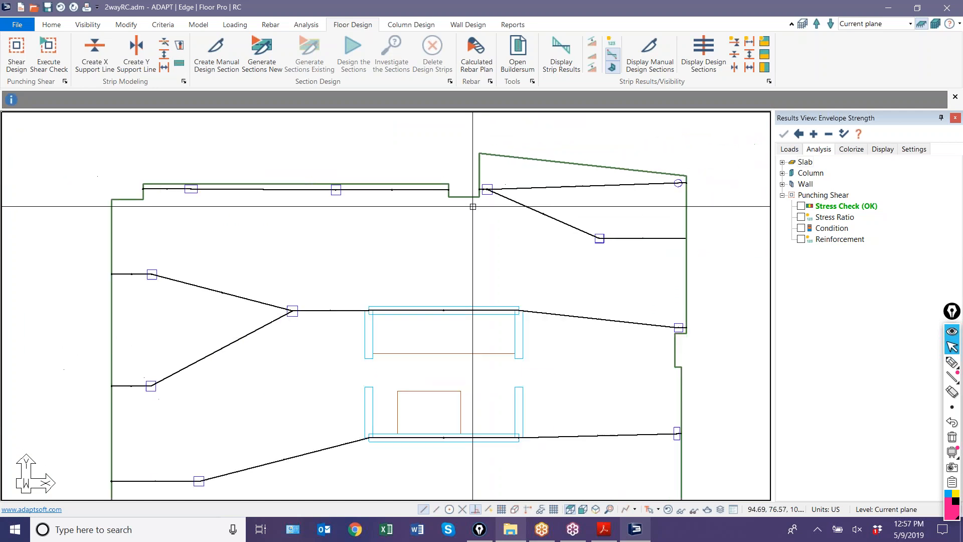
{"action": "scroll", "coordinate": [477, 177], "scroll_direction": "down", "scroll_amount": 1}
{"action": "left_click", "coordinate": [318, 294]}
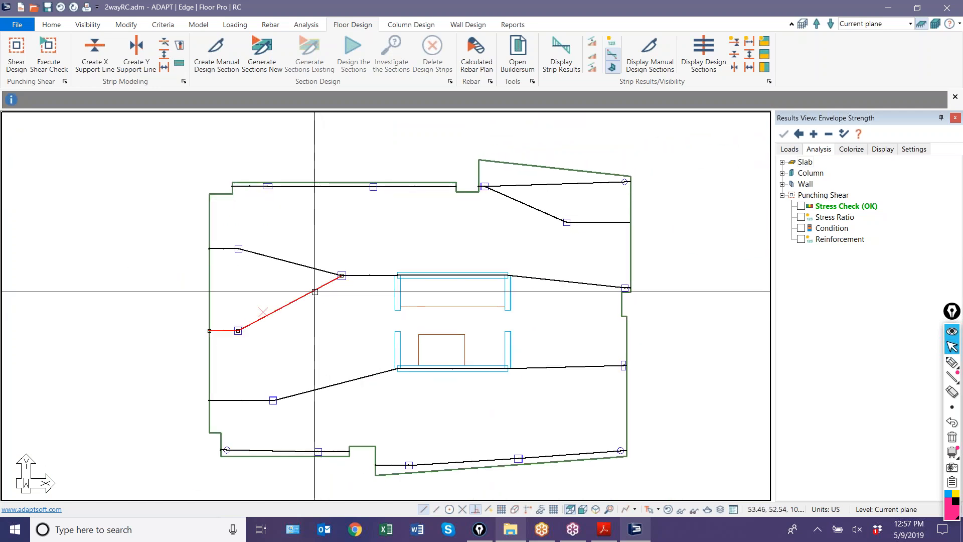
{"action": "left_click", "coordinate": [951, 363]}
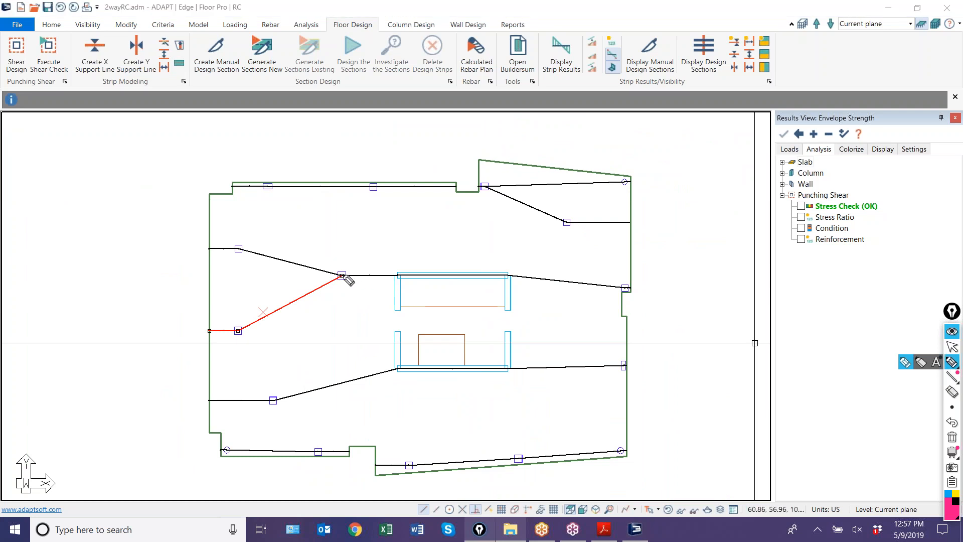
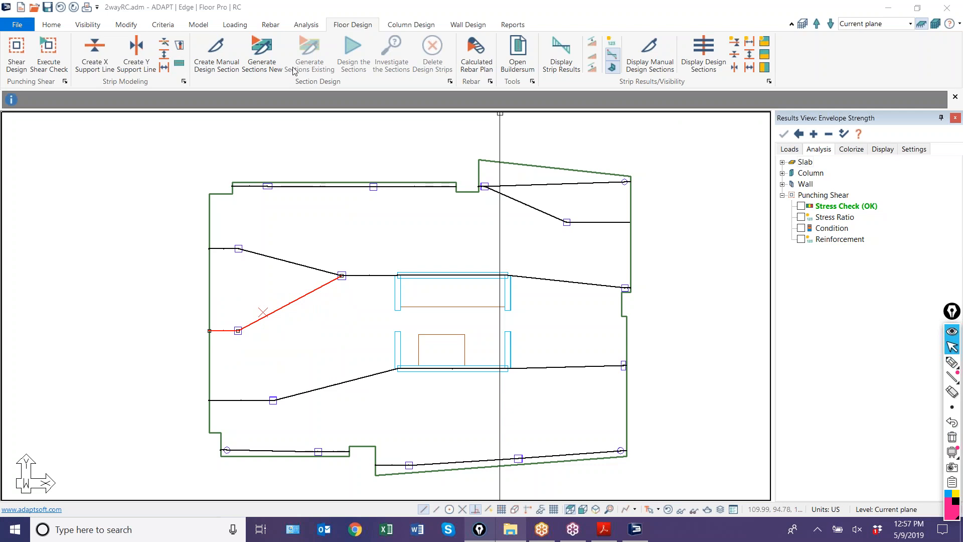
Step: Draw a splitter from the interior column where the two left branch lines meet up to the top support line
{"action": "left_click", "coordinate": [182, 169]}
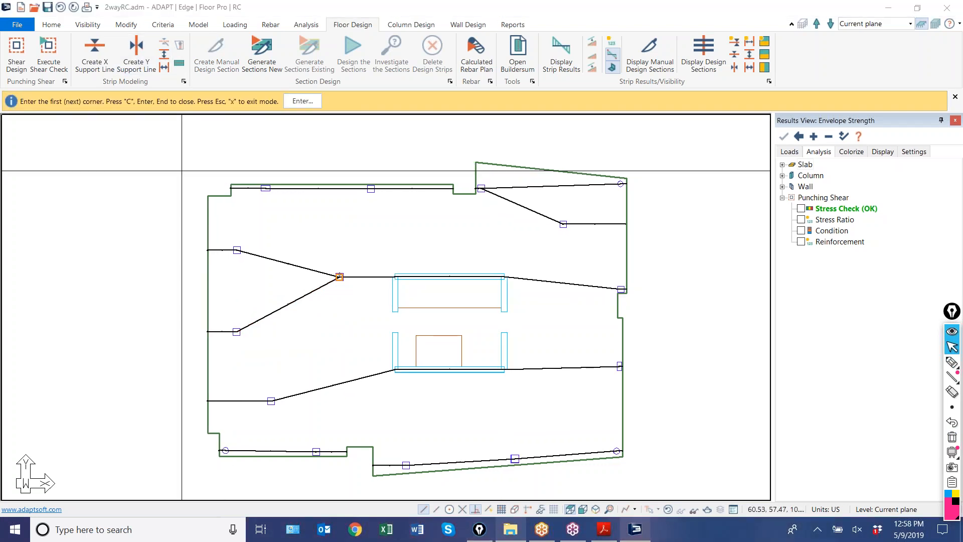
{"action": "left_click", "coordinate": [342, 275]}
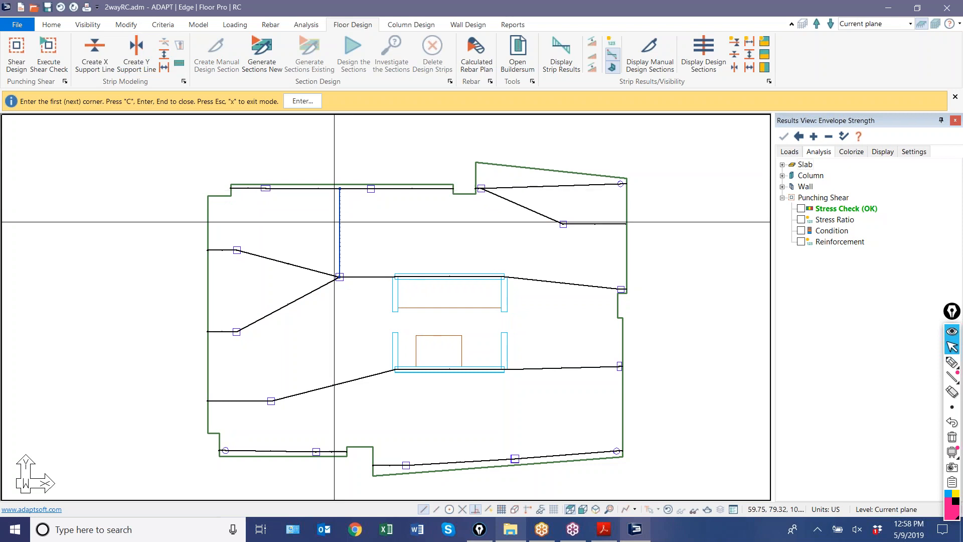
{"action": "key", "text": "c"}
Step: Draw a splitter from the same interior column down to the sloping support line below it
{"action": "scroll", "coordinate": [317, 239], "scroll_direction": "up", "scroll_amount": 5}
{"action": "scroll", "coordinate": [377, 331], "scroll_direction": "up", "scroll_amount": 4}
{"action": "scroll", "coordinate": [362, 330], "scroll_direction": "up", "scroll_amount": 1}
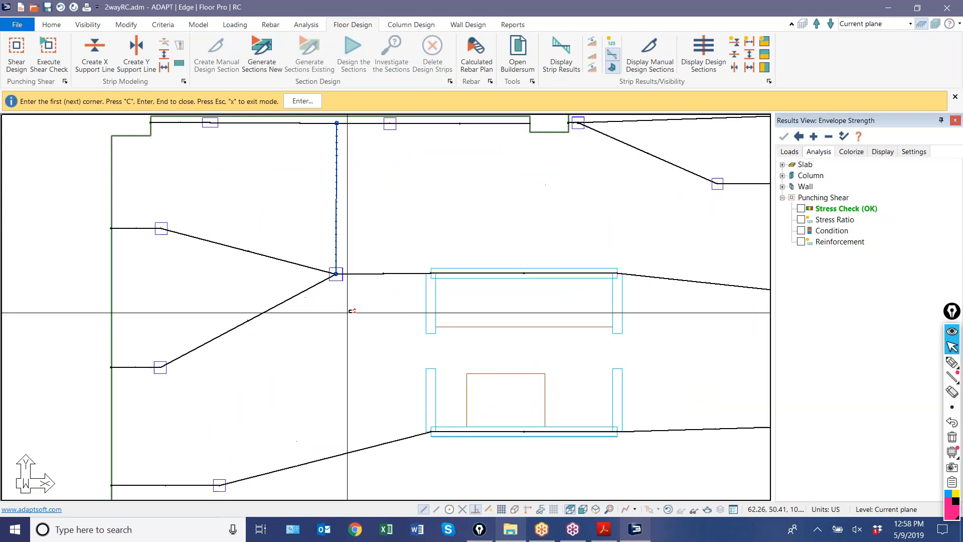
{"action": "left_click", "coordinate": [337, 275]}
{"action": "middle_click_drag", "start_coordinate": [352, 371], "coordinate": [356, 286]}
{"action": "scroll", "coordinate": [351, 301], "scroll_direction": "up", "scroll_amount": 1}
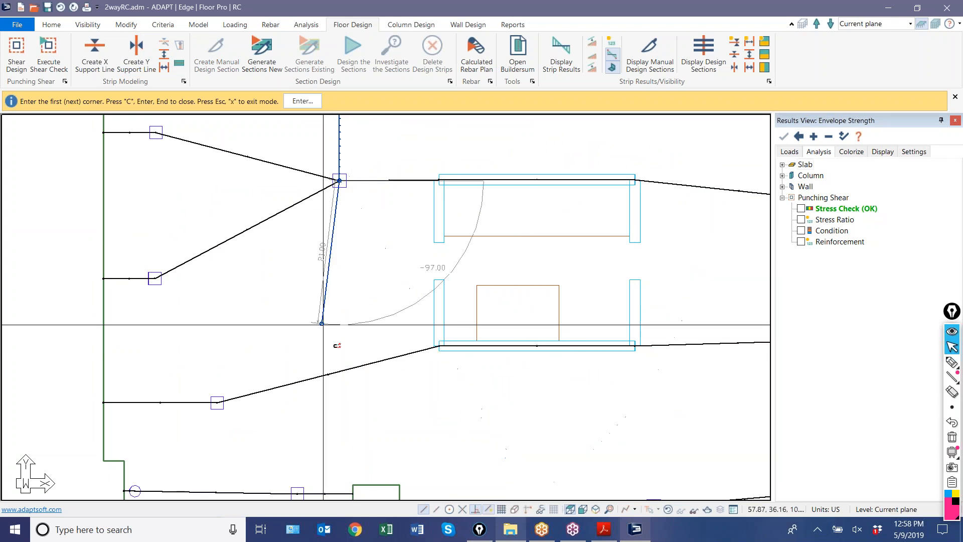
{"action": "left_click", "coordinate": [343, 370]}
Step: Draw splitters from the upper-notch column up to the sloping slab edge and down to the core's upper wall support line
{"action": "scroll", "coordinate": [251, 404], "scroll_direction": "down", "scroll_amount": 3}
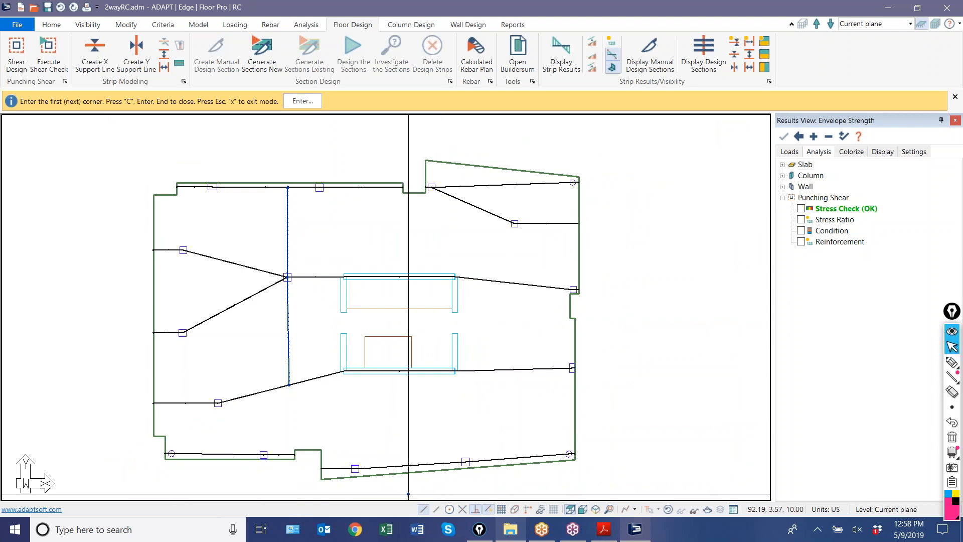
{"action": "scroll", "coordinate": [443, 178], "scroll_direction": "up", "scroll_amount": 5}
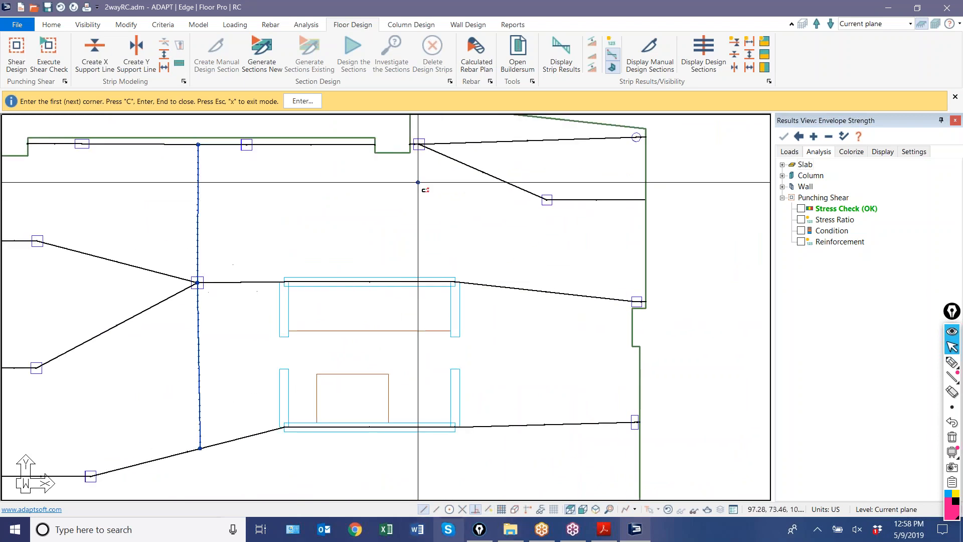
{"action": "left_click", "coordinate": [415, 199]}
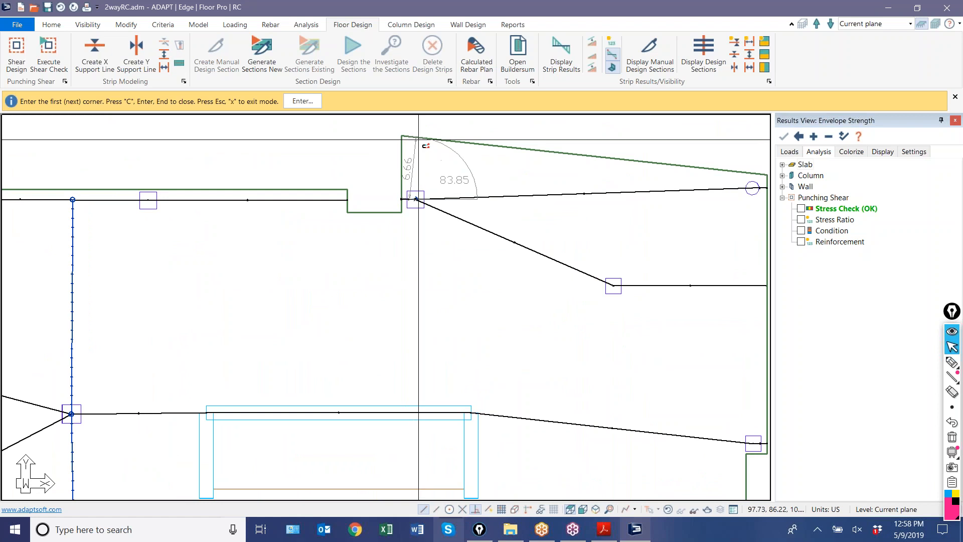
{"action": "left_click", "coordinate": [422, 138]}
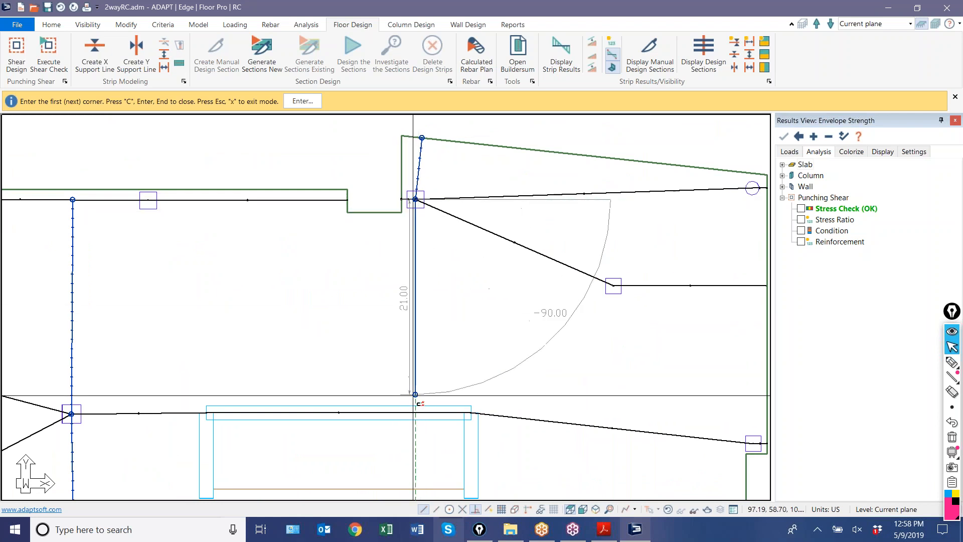
{"action": "left_click", "coordinate": [415, 412]}
Step: Draw vertical splitters along the core's left and right walls, between the upper and lower wall support lines
{"action": "scroll", "coordinate": [381, 256], "scroll_direction": "down", "scroll_amount": 3}
{"action": "scroll", "coordinate": [381, 258], "scroll_direction": "down", "scroll_amount": 2}
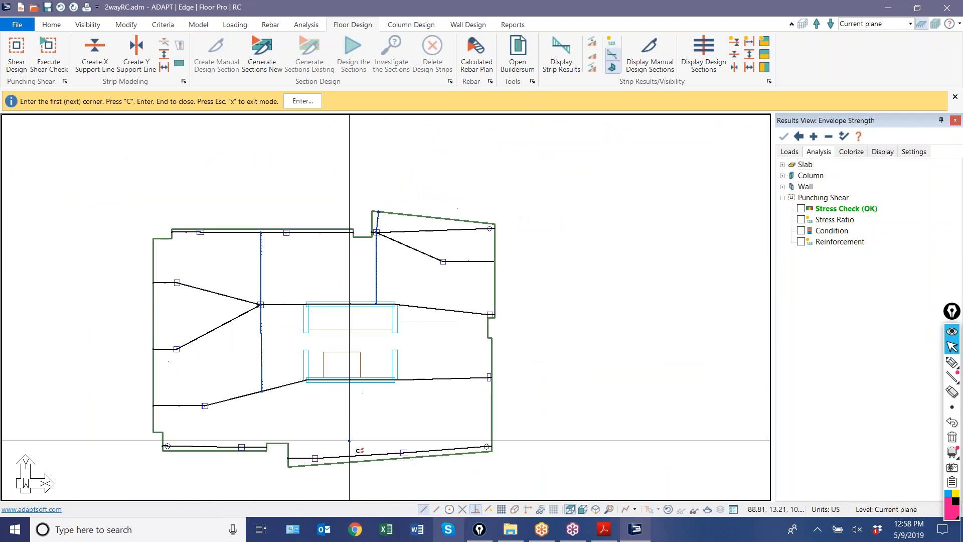
{"action": "scroll", "coordinate": [364, 454], "scroll_direction": "down", "scroll_amount": 1}
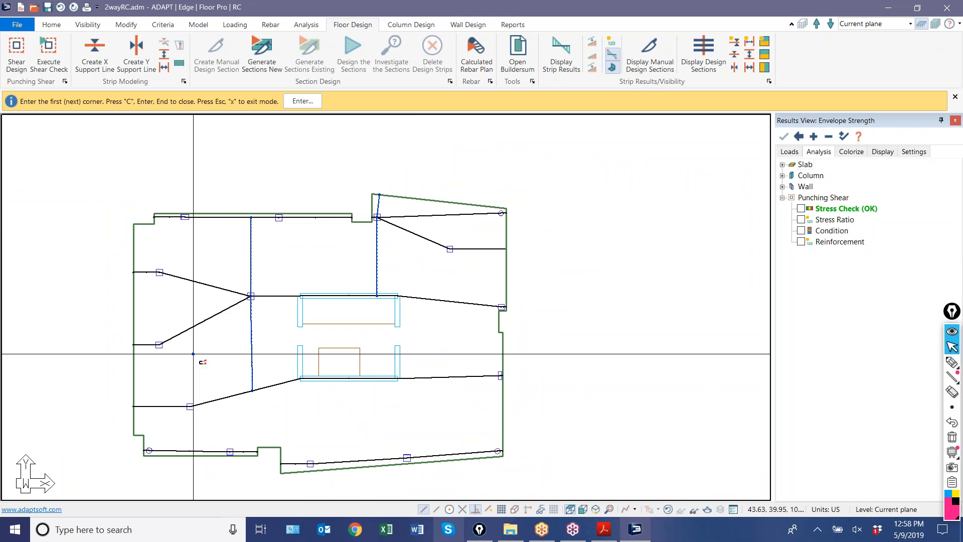
{"action": "scroll", "coordinate": [262, 321], "scroll_direction": "up", "scroll_amount": 3}
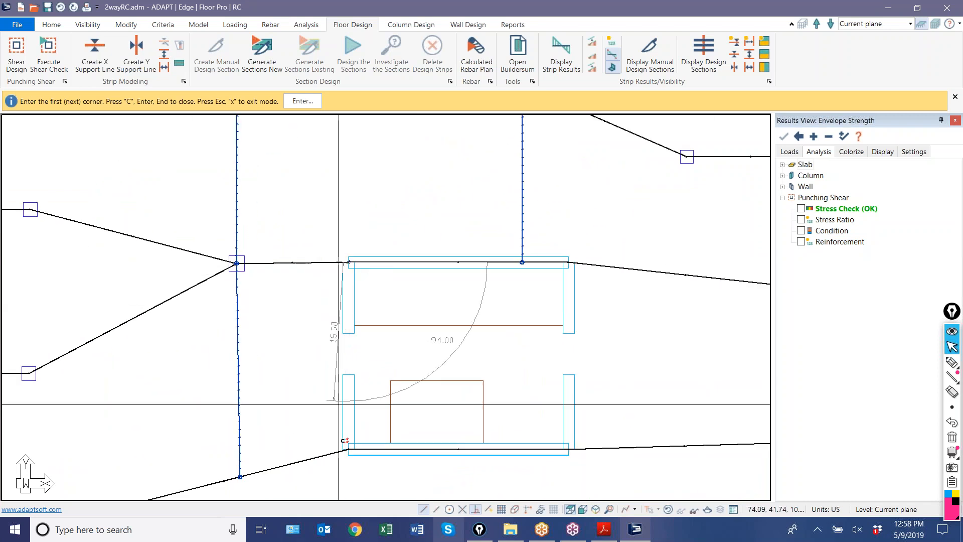
{"action": "left_click", "coordinate": [348, 449]}
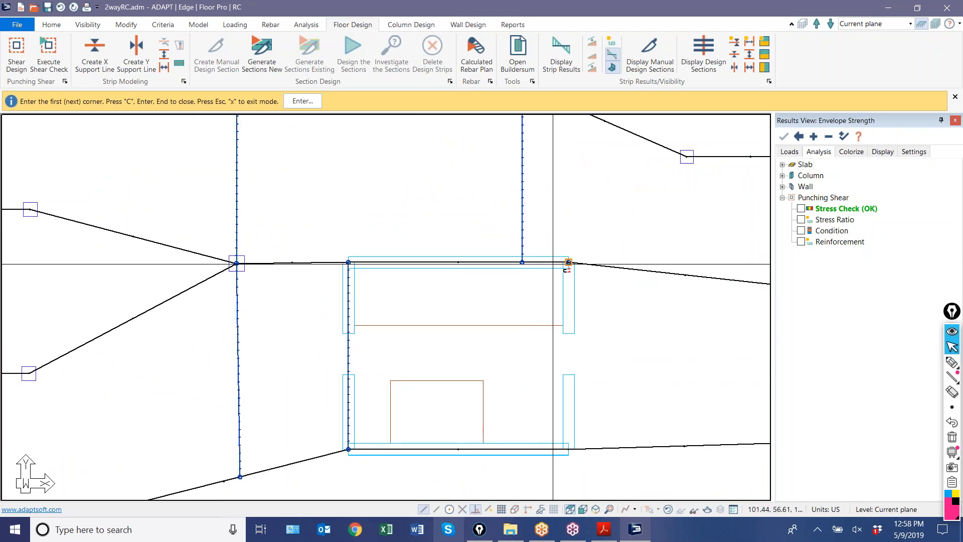
{"action": "left_click", "coordinate": [562, 261]}
{"action": "left_click", "coordinate": [568, 449]}
{"action": "key", "text": "c"}
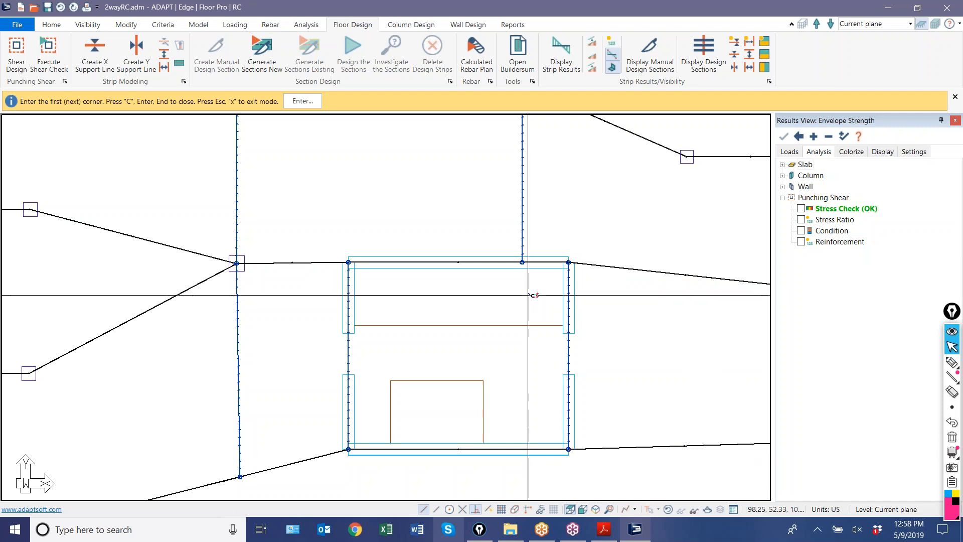
Step: Draw a splitter along the inner face of the core's upper wall, between the right and left vertical splitters
{"action": "scroll", "coordinate": [544, 285], "scroll_direction": "up", "scroll_amount": 2}
{"action": "scroll", "coordinate": [562, 283], "scroll_direction": "down", "scroll_amount": 1}
{"action": "scroll", "coordinate": [562, 283], "scroll_direction": "up", "scroll_amount": 3}
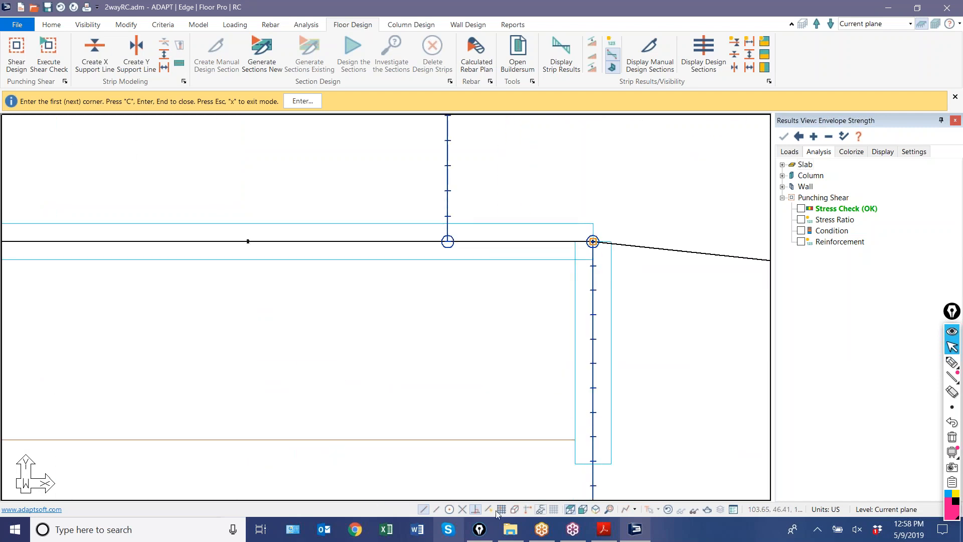
{"action": "left_click", "coordinate": [592, 259]}
{"action": "scroll", "coordinate": [592, 259], "scroll_direction": "down", "scroll_amount": 2}
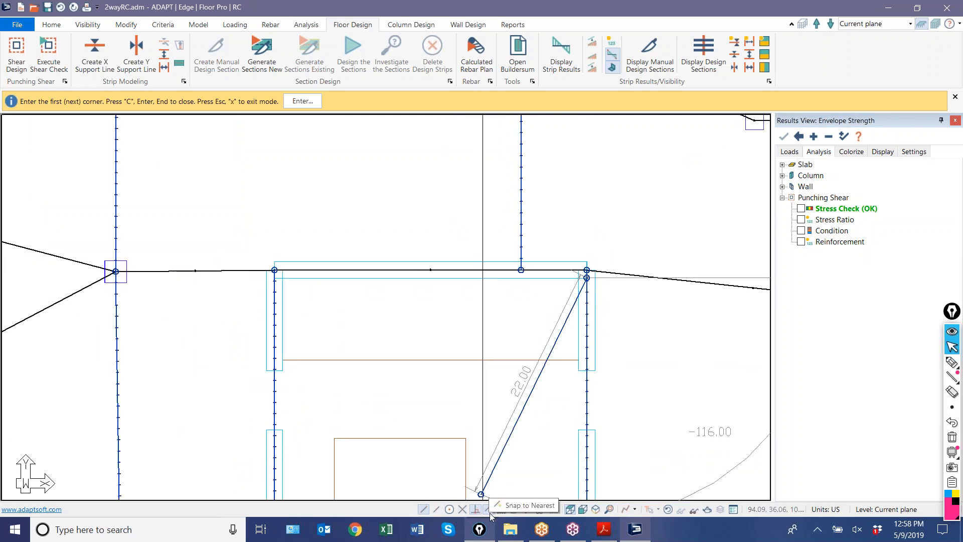
{"action": "left_click", "coordinate": [276, 282]}
{"action": "key", "text": "c"}
Step: Draw a splitter along the inner face of the core's lower wall and finish splitter creation
{"action": "middle_click_drag", "start_coordinate": [343, 370], "coordinate": [355, 255]}
{"action": "scroll", "coordinate": [516, 428], "scroll_direction": "up", "scroll_amount": 2}
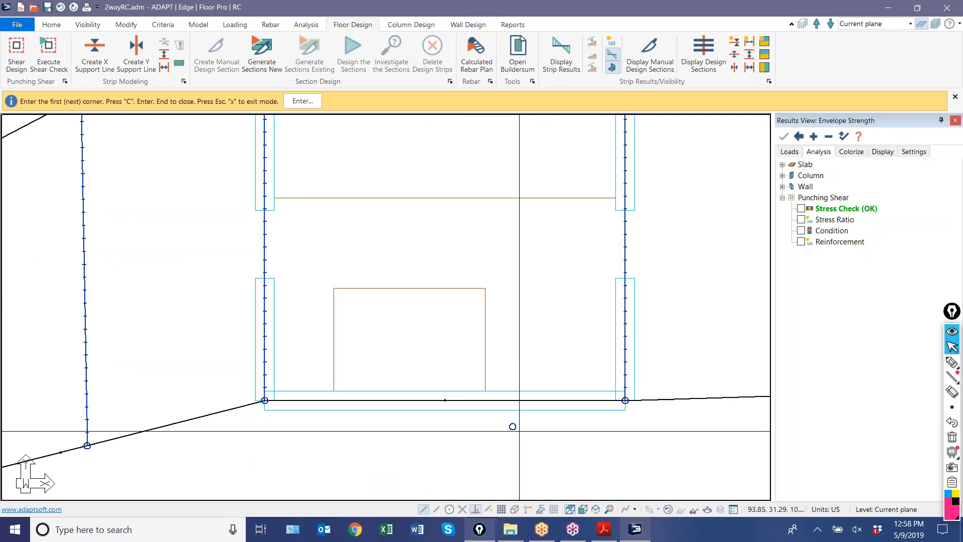
{"action": "left_click", "coordinate": [655, 377]}
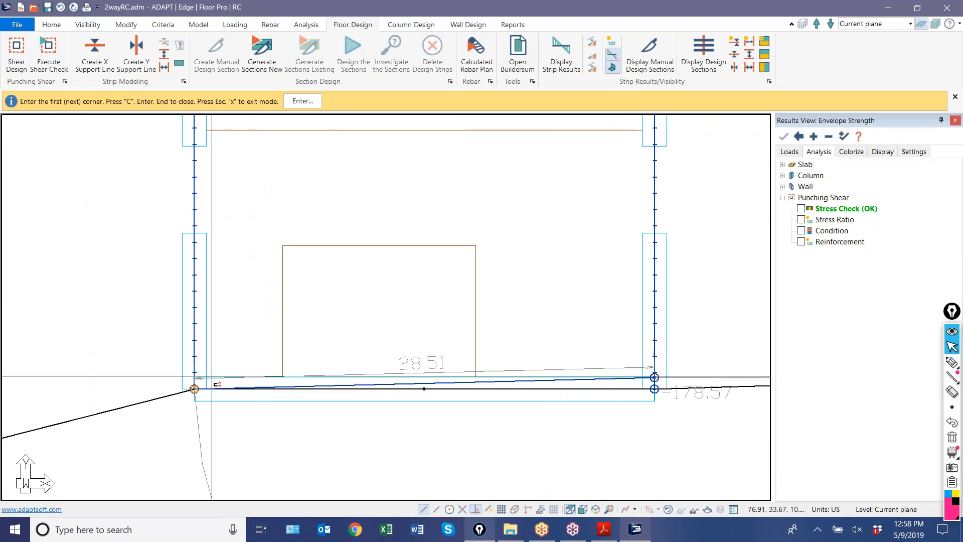
{"action": "left_click", "coordinate": [194, 377]}
{"action": "scroll", "coordinate": [252, 404], "scroll_direction": "down", "scroll_amount": 2}
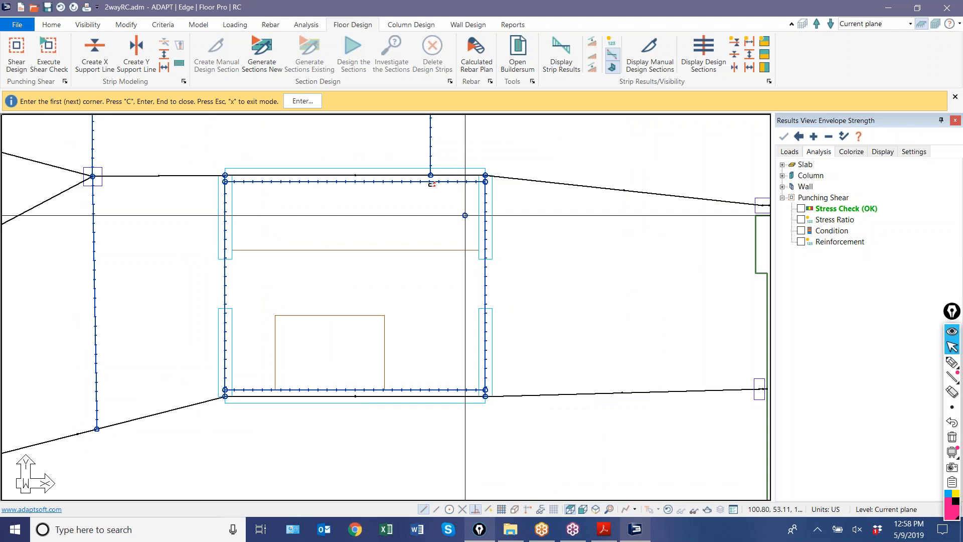
{"action": "scroll", "coordinate": [329, 324], "scroll_direction": "down", "scroll_amount": 1}
{"action": "scroll", "coordinate": [330, 324], "scroll_direction": "down", "scroll_amount": 2}
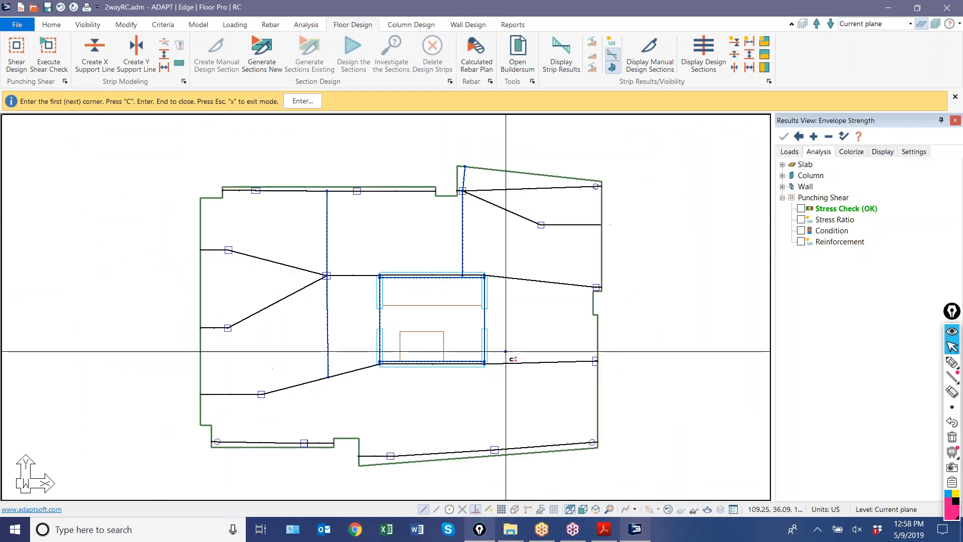
{"action": "right_click", "coordinate": [133, 239]}
{"action": "left_click", "coordinate": [166, 243]}
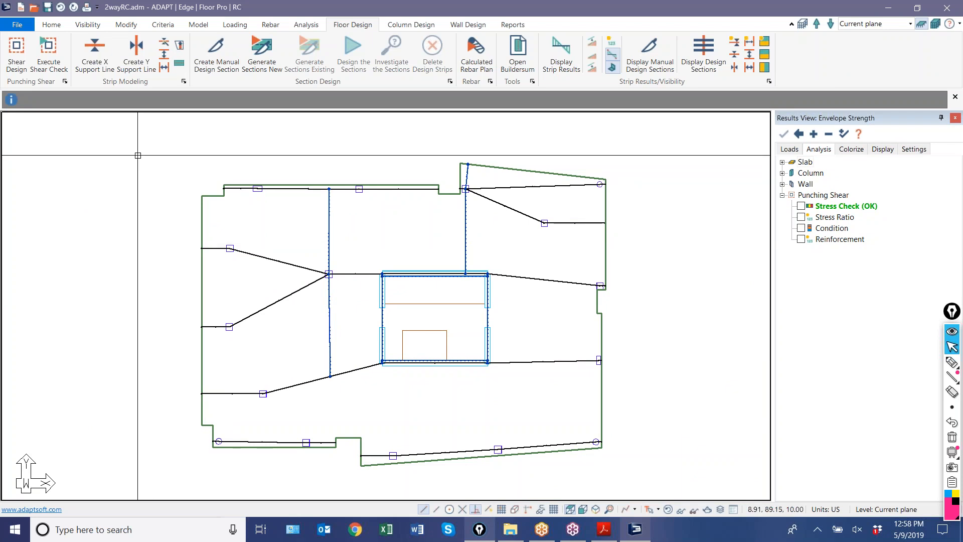
Step: Review the two-way slab Analysis/Design Options and generate new design sections from the X support lines and splitters
{"action": "left_click", "coordinate": [166, 25]}
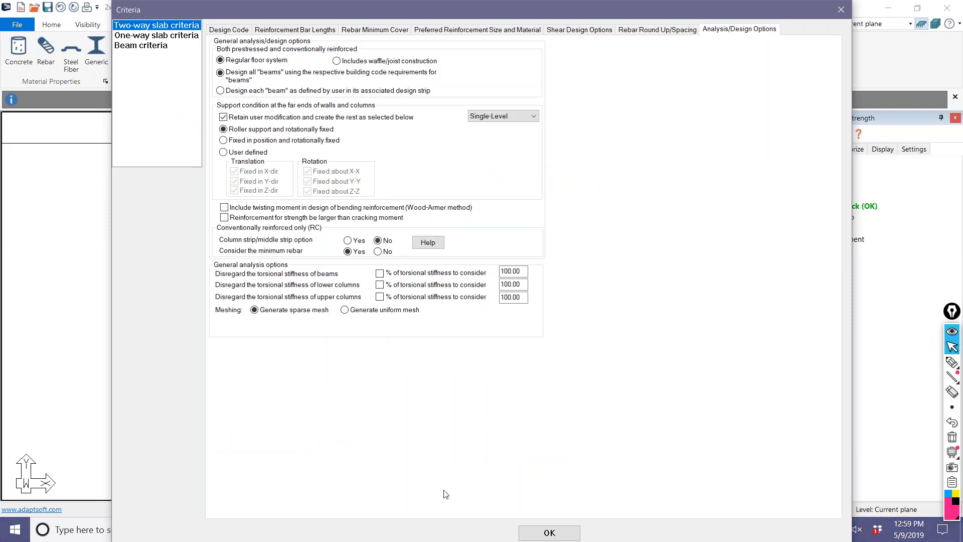
{"action": "left_click", "coordinate": [550, 532]}
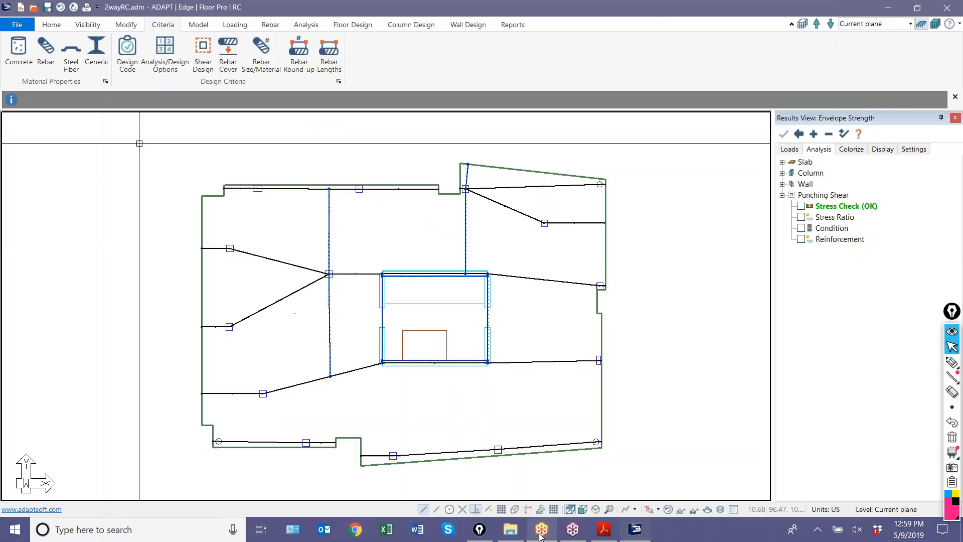
{"action": "left_click", "coordinate": [353, 25]}
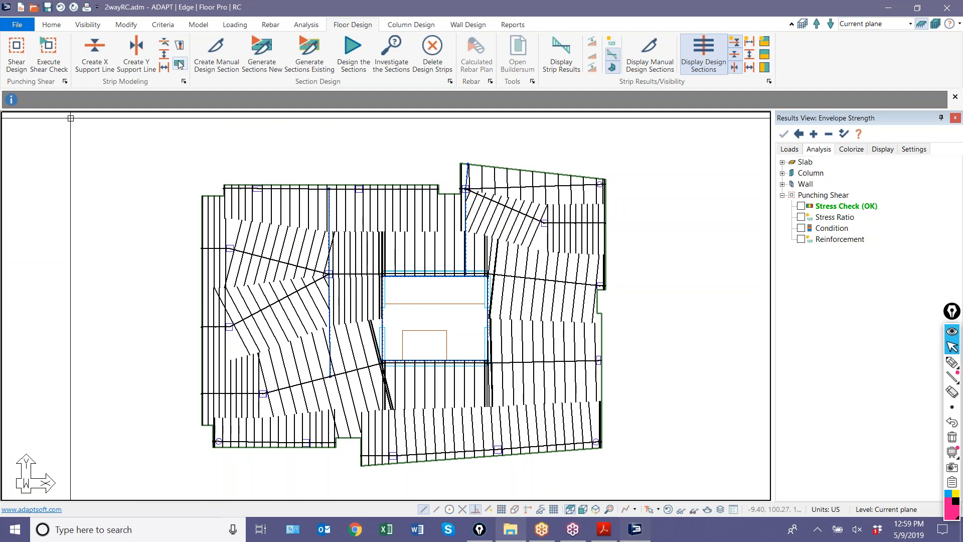
Step: Check the column strip/middle strip option in the two-way slab Analysis/Design Options and accept the criteria
{"action": "left_click", "coordinate": [168, 28]}
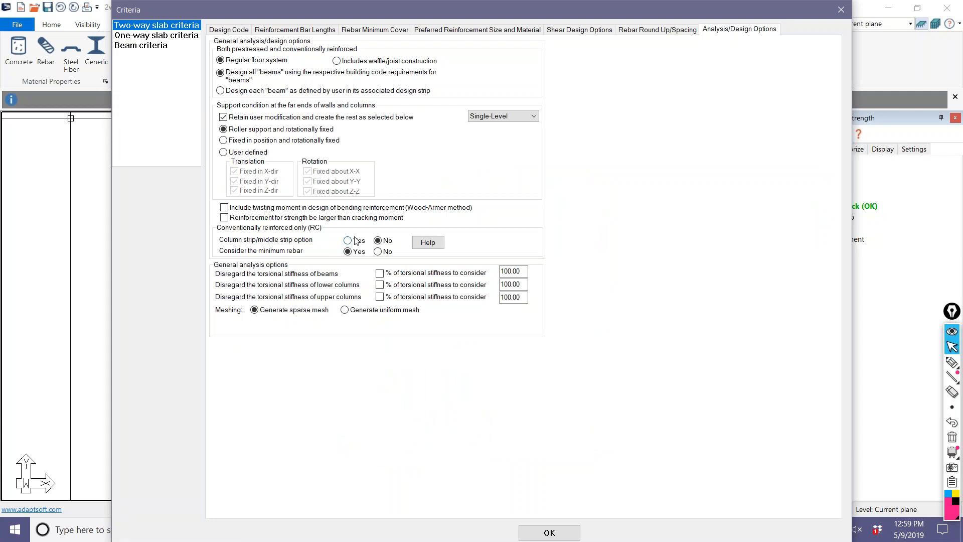
{"action": "left_click", "coordinate": [570, 537]}
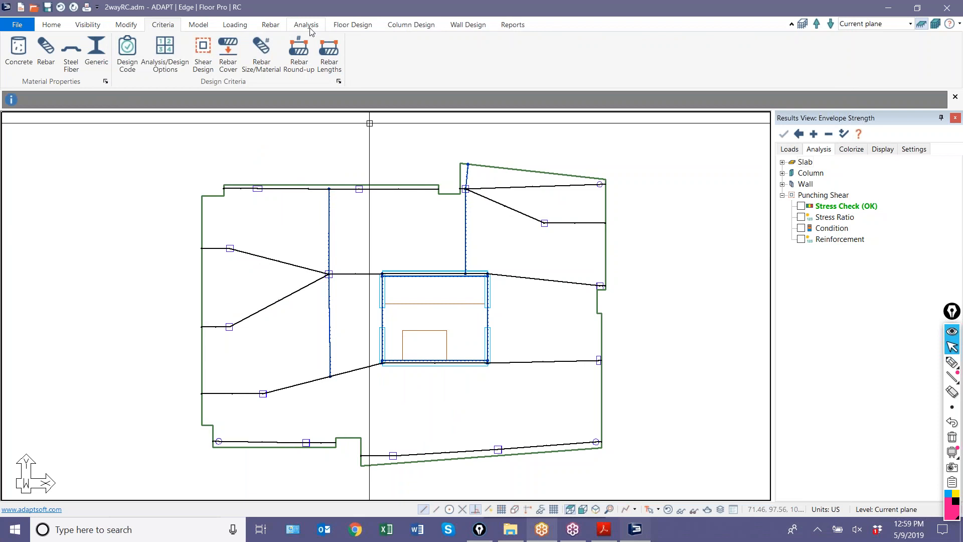
Step: Generate new design sections from the X support lines and examine the end points of the middle strip below the slab's upper edge
{"action": "left_click", "coordinate": [359, 25]}
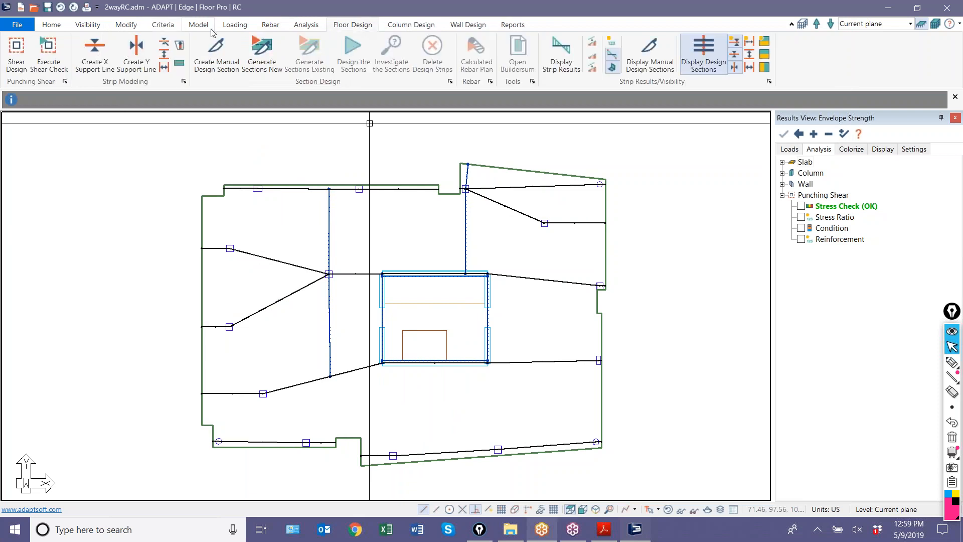
{"action": "left_click", "coordinate": [259, 49]}
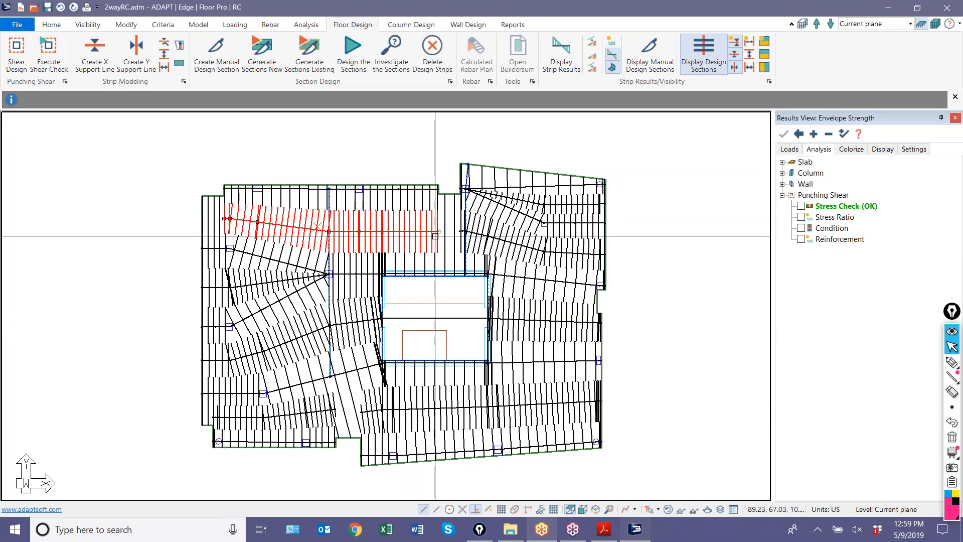
{"action": "scroll", "coordinate": [227, 230], "scroll_direction": "up", "scroll_amount": 3}
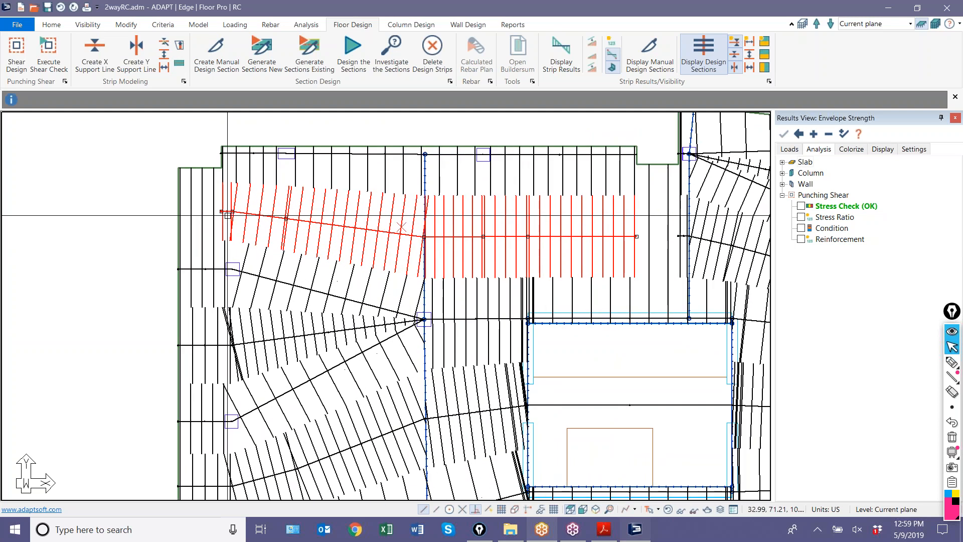
{"action": "scroll", "coordinate": [227, 218], "scroll_direction": "up", "scroll_amount": 2}
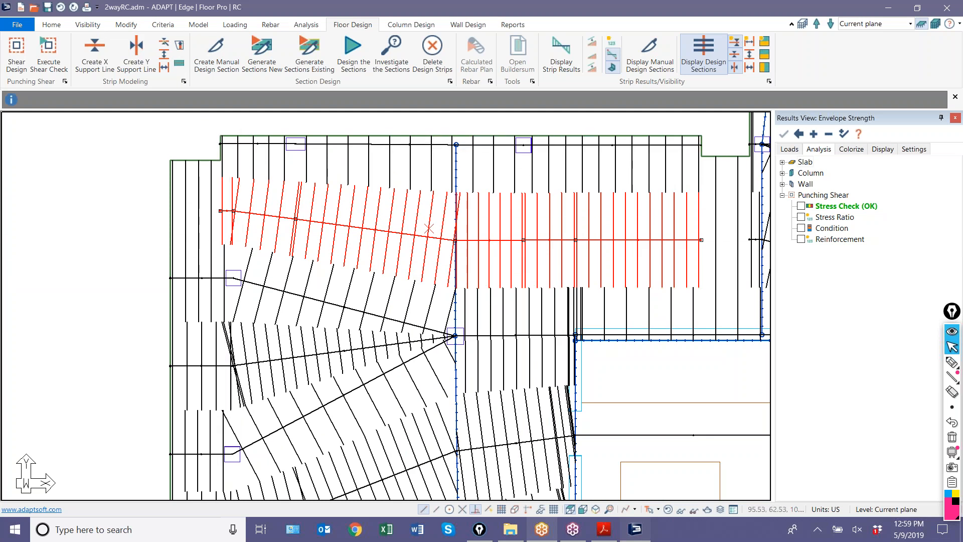
{"action": "left_click", "coordinate": [952, 362]}
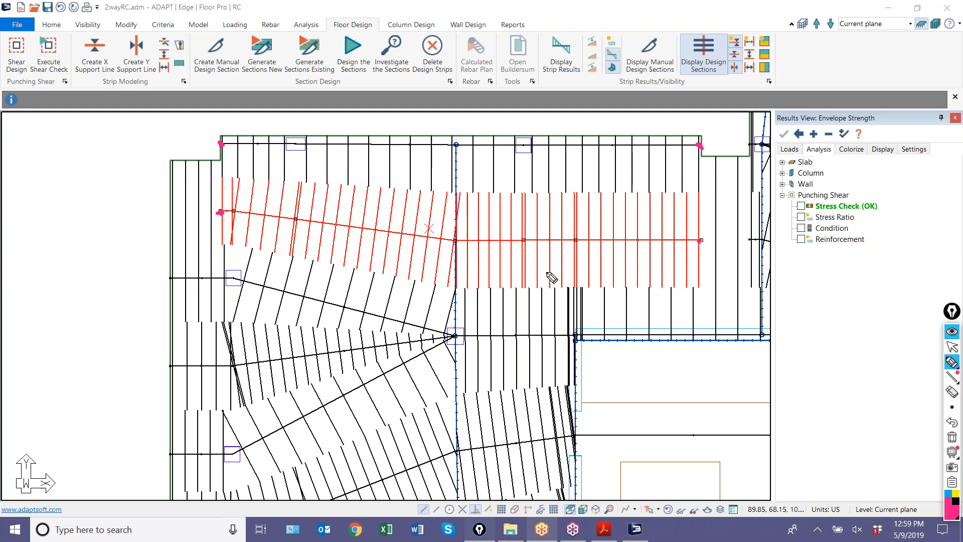
{"action": "left_click_drag", "start_coordinate": [231, 281], "coordinate": [206, 278]}
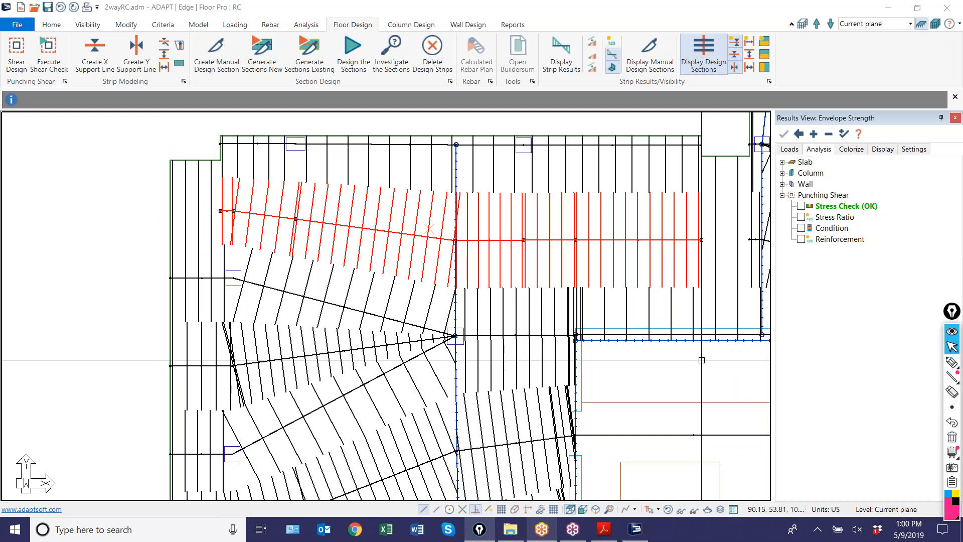
{"action": "scroll", "coordinate": [701, 360], "scroll_direction": "down", "scroll_amount": 4}
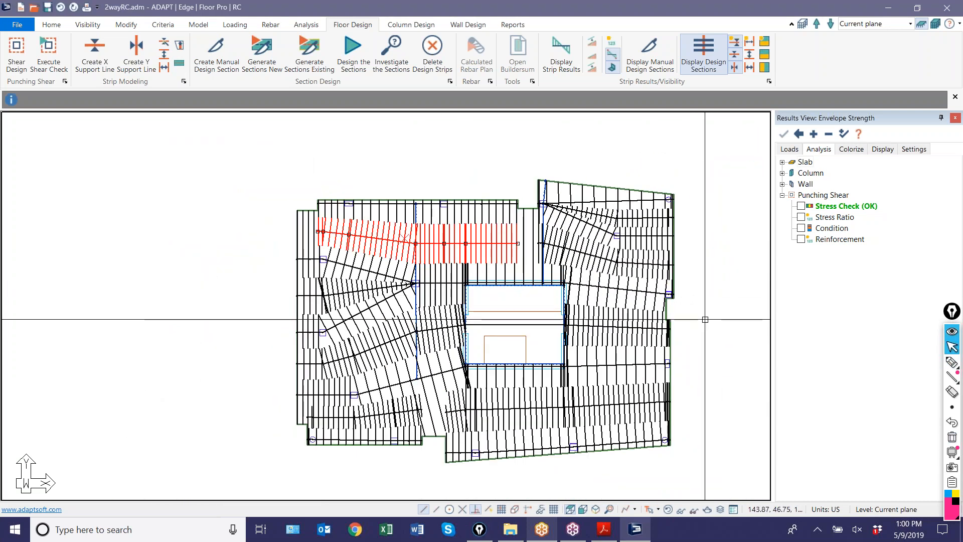
{"action": "scroll", "coordinate": [405, 469], "scroll_direction": "up", "scroll_amount": 1}
{"action": "scroll", "coordinate": [405, 470], "scroll_direction": "up", "scroll_amount": 1}
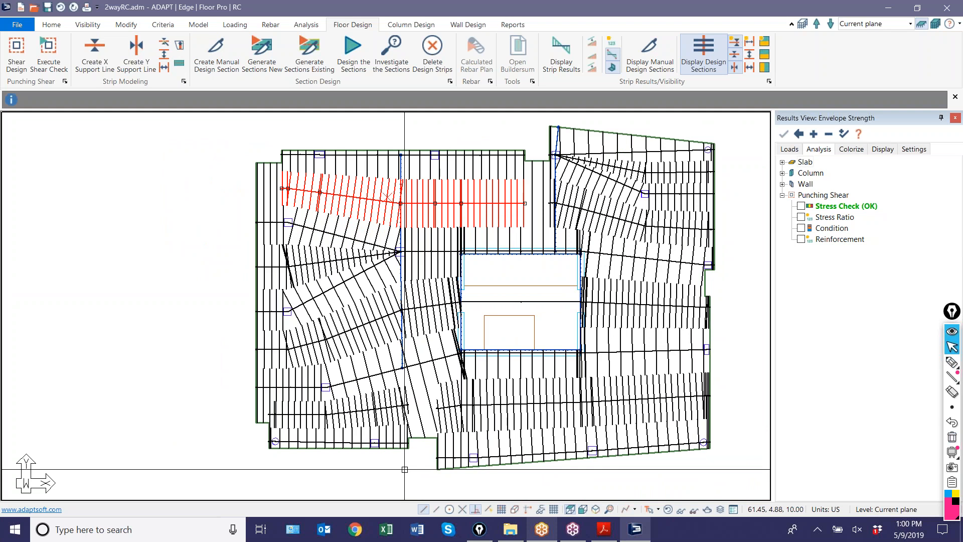
Step: Delete the generated design strips and accept clearing the strip modeling work
{"action": "key", "text": "Escape"}
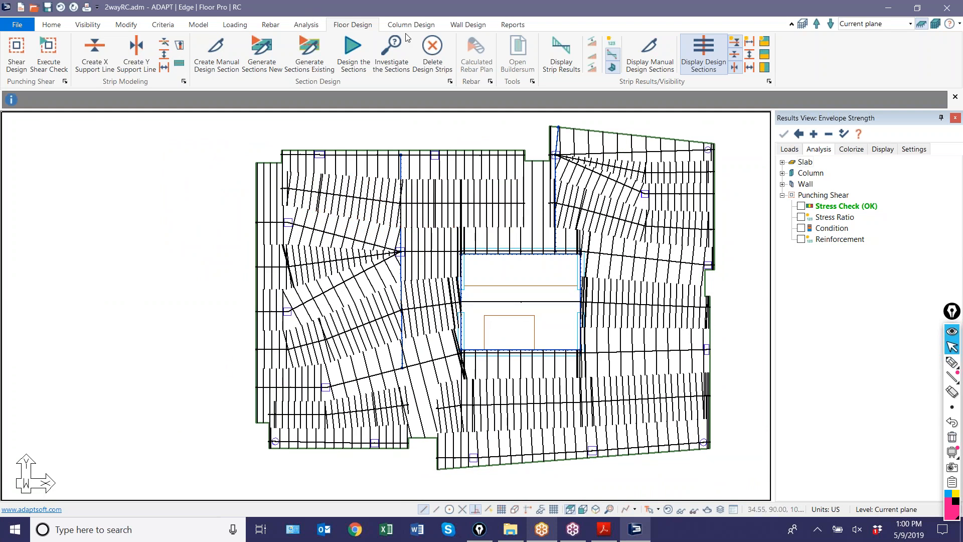
{"action": "left_click", "coordinate": [440, 53]}
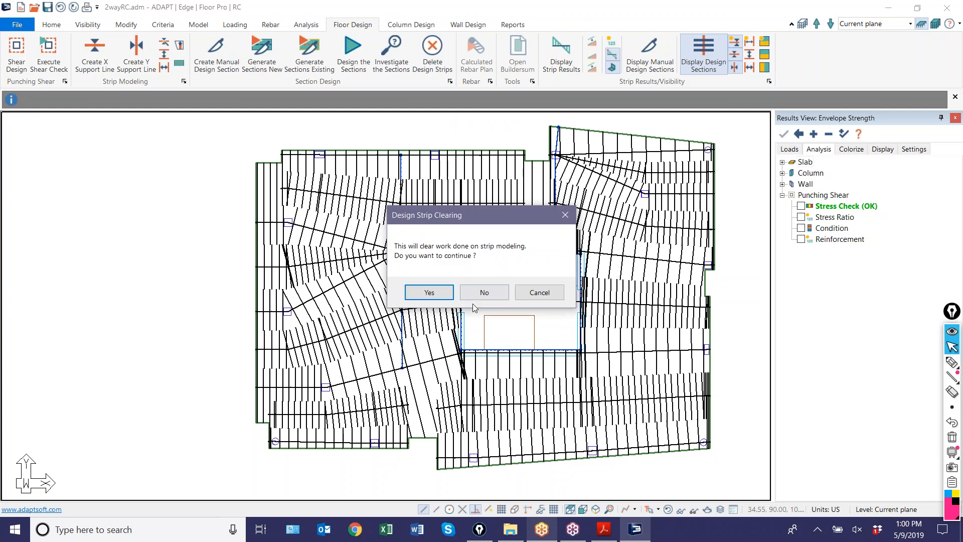
{"action": "left_click", "coordinate": [421, 292]}
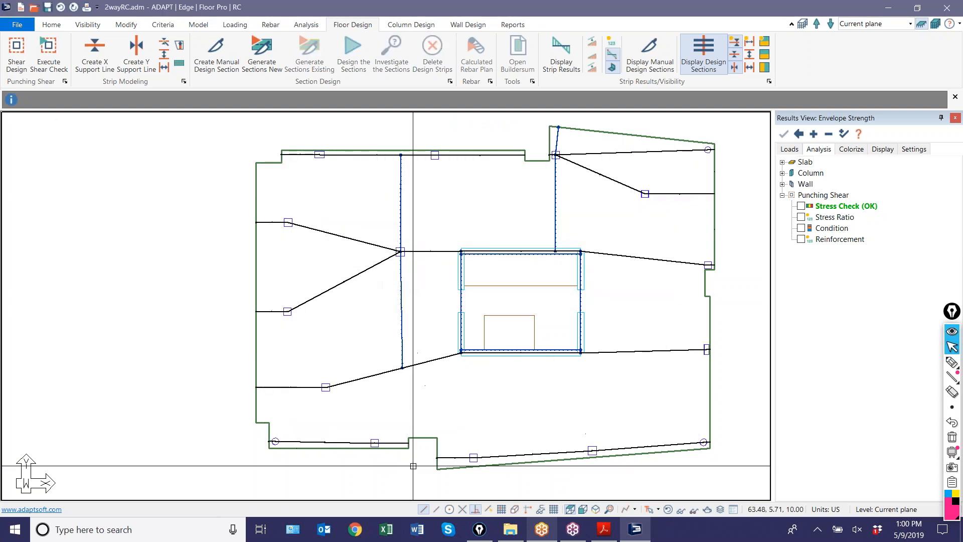
Step: Extend the lower-left X support line horizontally from its right end to the far side of the slab's bottom projection
{"action": "scroll", "coordinate": [413, 466], "scroll_direction": "up", "scroll_amount": 2}
{"action": "left_click", "coordinate": [398, 428]}
{"action": "left_click", "coordinate": [404, 427]}
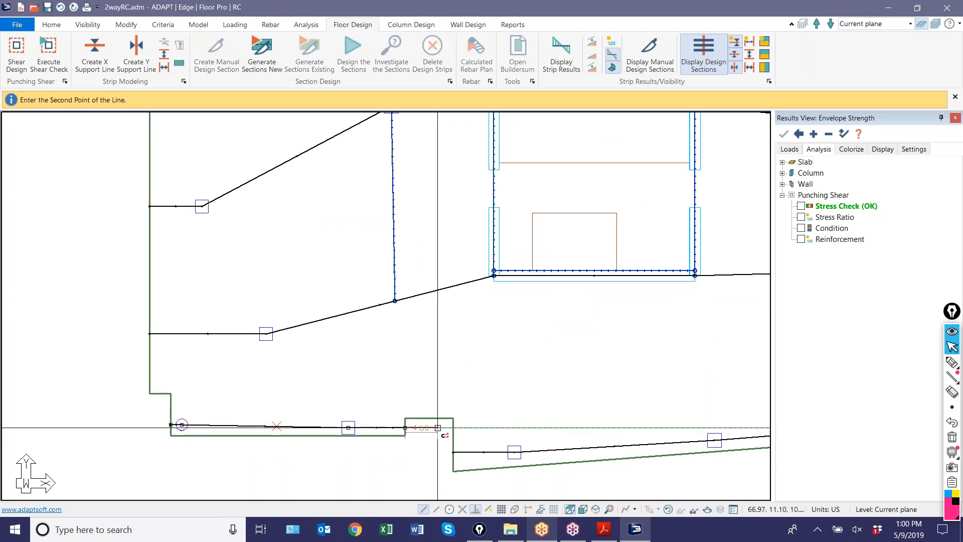
{"action": "left_click", "coordinate": [451, 428]}
Step: Extend the upper-left X support line horizontally from its left end to line up with the slab's outer left edge
{"action": "scroll", "coordinate": [424, 452], "scroll_direction": "down", "scroll_amount": 3}
{"action": "scroll", "coordinate": [339, 167], "scroll_direction": "up", "scroll_amount": 4}
{"action": "scroll", "coordinate": [311, 192], "scroll_direction": "up", "scroll_amount": 1}
{"action": "left_click", "coordinate": [293, 184]}
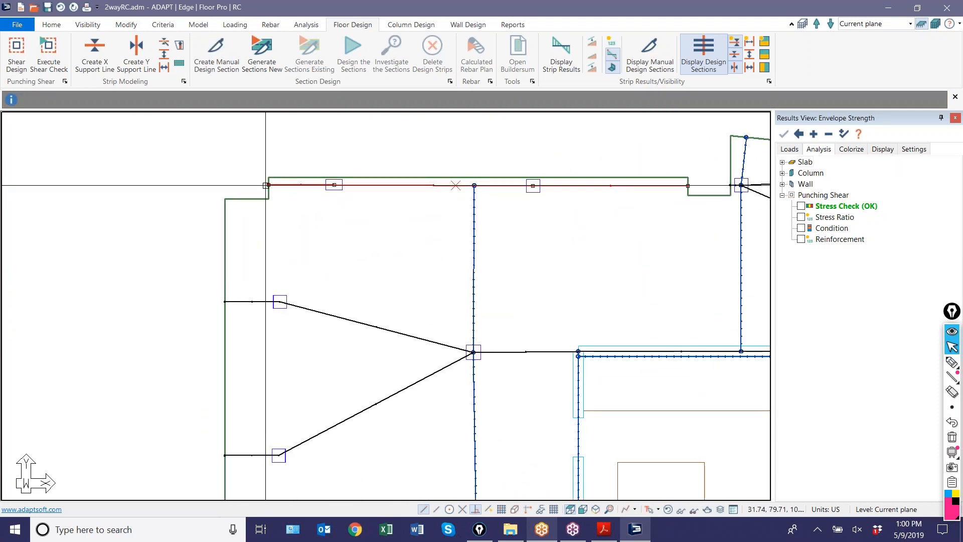
{"action": "left_click", "coordinate": [269, 184]}
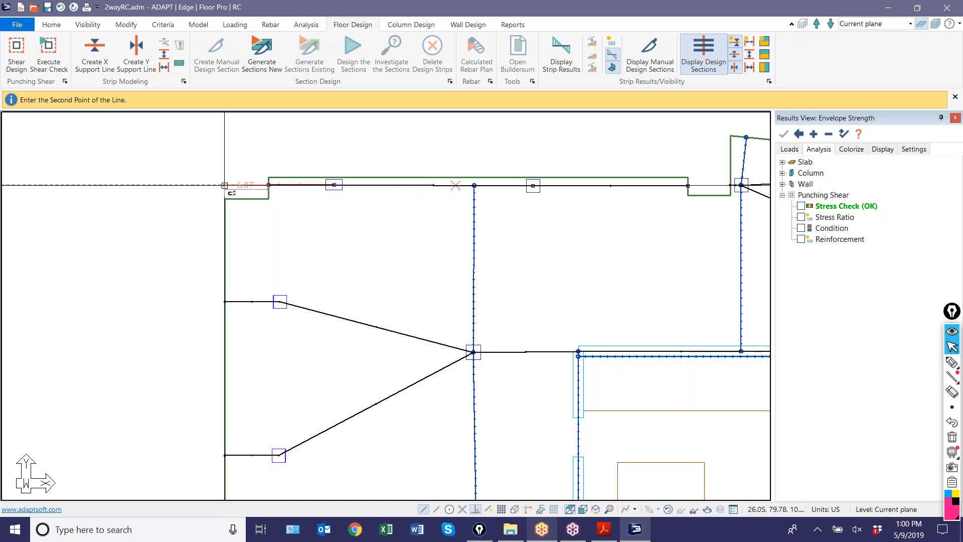
{"action": "left_click", "coordinate": [225, 185]}
Step: Extend the upper-left X support line's right end across the slab notch to the support line starting at the neighbouring column
{"action": "scroll", "coordinate": [254, 230], "scroll_direction": "down", "scroll_amount": 2}
{"action": "scroll", "coordinate": [428, 282], "scroll_direction": "up", "scroll_amount": 1}
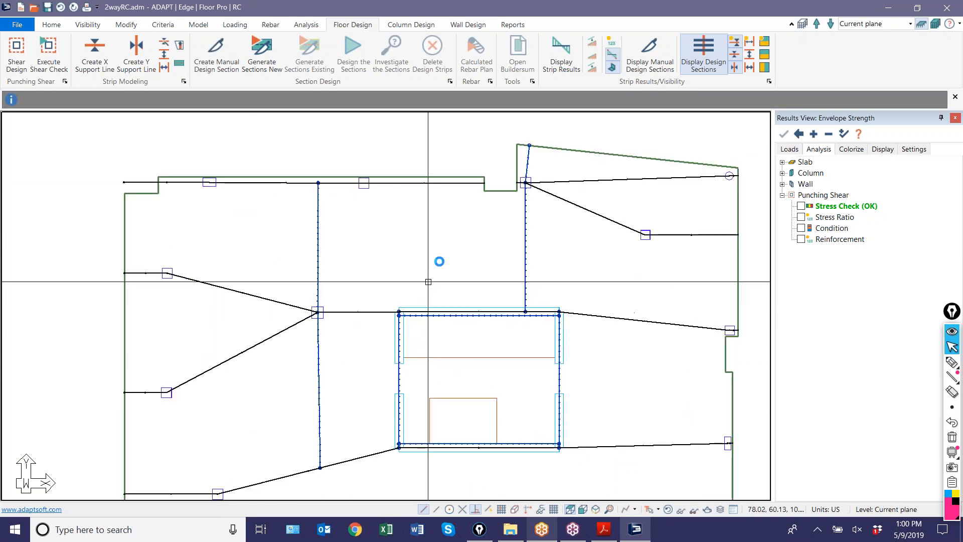
{"action": "scroll", "coordinate": [461, 216], "scroll_direction": "up", "scroll_amount": 2}
{"action": "left_click", "coordinate": [485, 168]}
{"action": "left_click", "coordinate": [495, 168]}
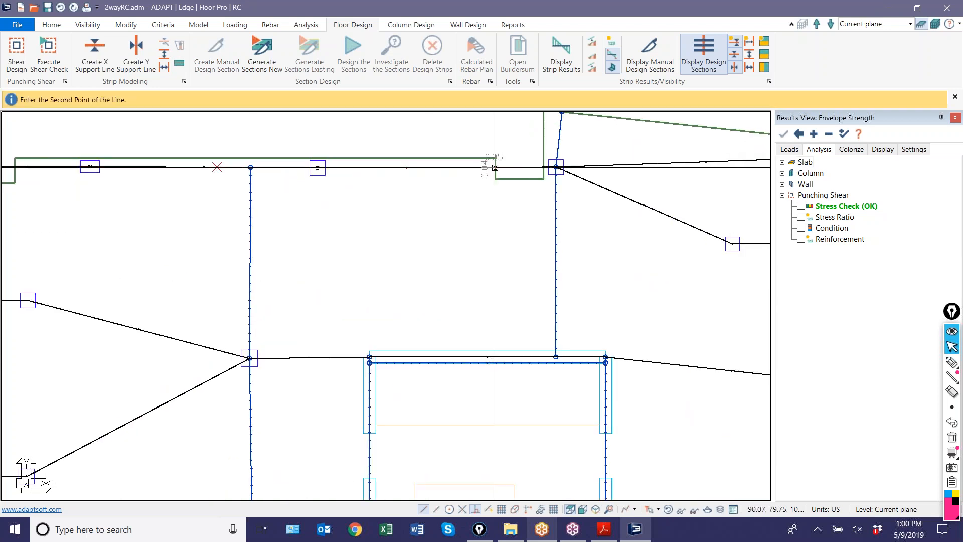
{"action": "left_click", "coordinate": [543, 167]}
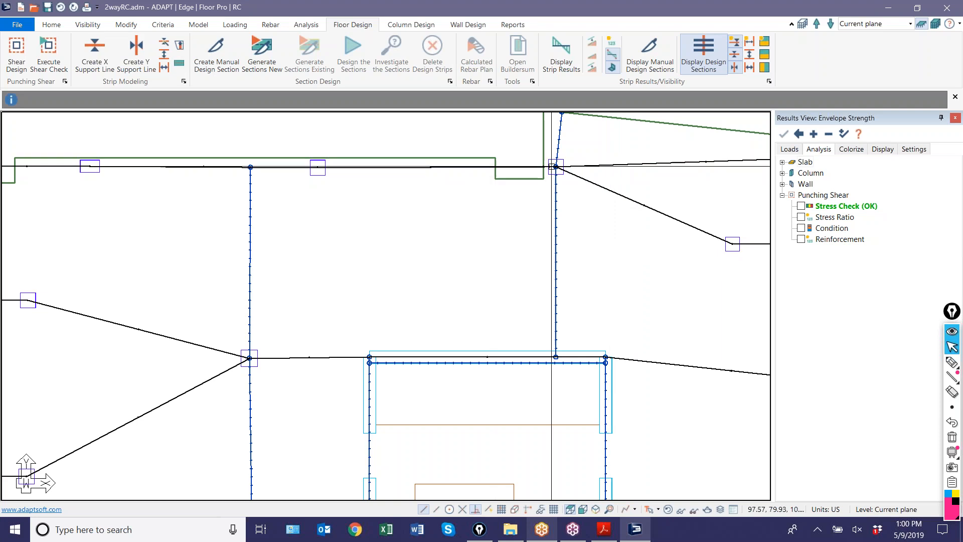
Step: Generate new design sections from the extended X support lines and examine the strips around the core and slab edges
{"action": "scroll", "coordinate": [470, 194], "scroll_direction": "down", "scroll_amount": 1}
{"action": "scroll", "coordinate": [470, 195], "scroll_direction": "down", "scroll_amount": 5}
{"action": "scroll", "coordinate": [424, 130], "scroll_direction": "up", "scroll_amount": 1}
{"action": "left_click", "coordinate": [262, 53]}
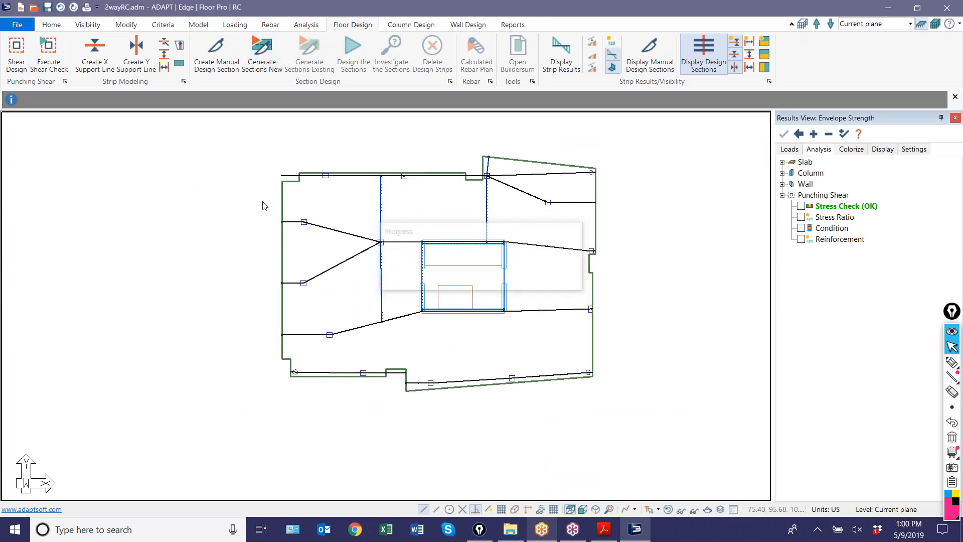
{"action": "scroll", "coordinate": [341, 259], "scroll_direction": "up", "scroll_amount": 1}
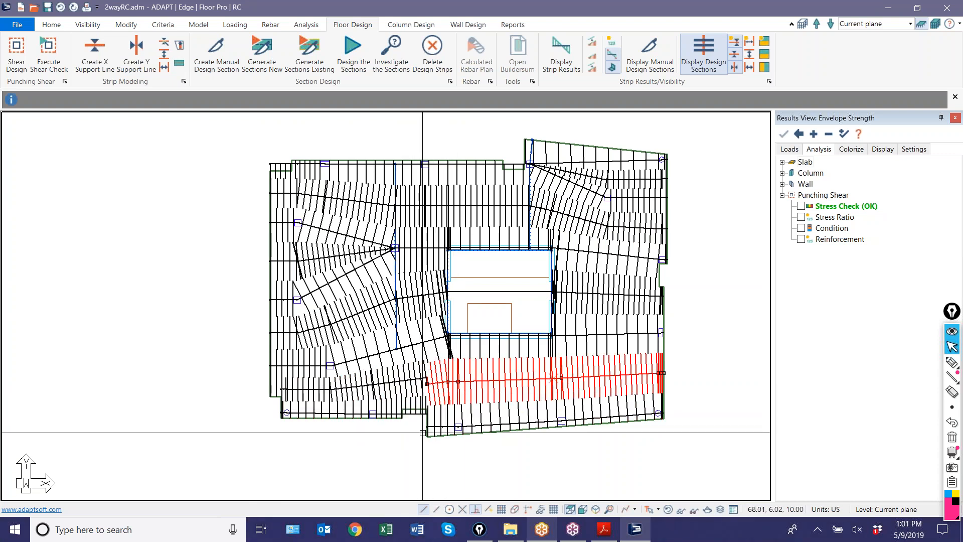
{"action": "scroll", "coordinate": [377, 394], "scroll_direction": "down", "scroll_amount": 1}
{"action": "scroll", "coordinate": [496, 349], "scroll_direction": "up", "scroll_amount": 2}
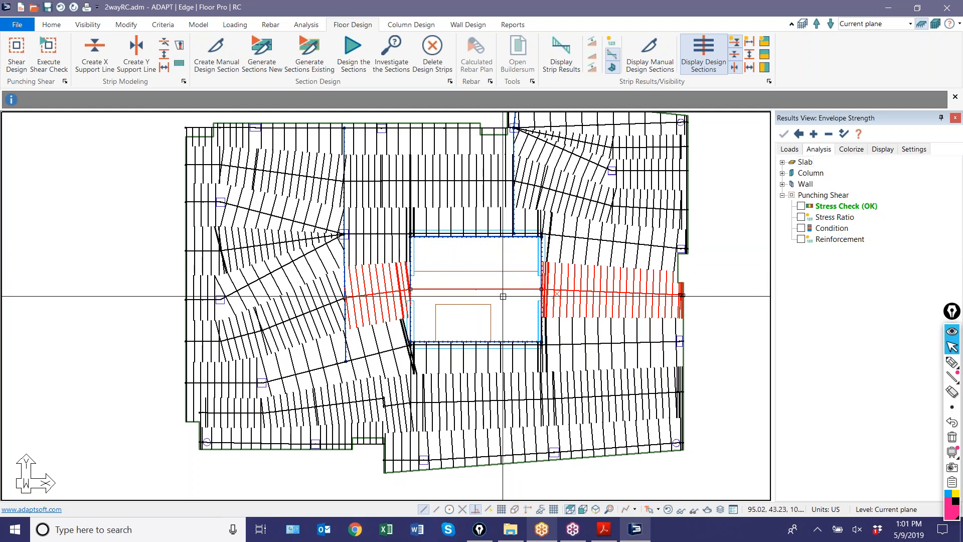
{"action": "scroll", "coordinate": [442, 346], "scroll_direction": "down", "scroll_amount": 2}
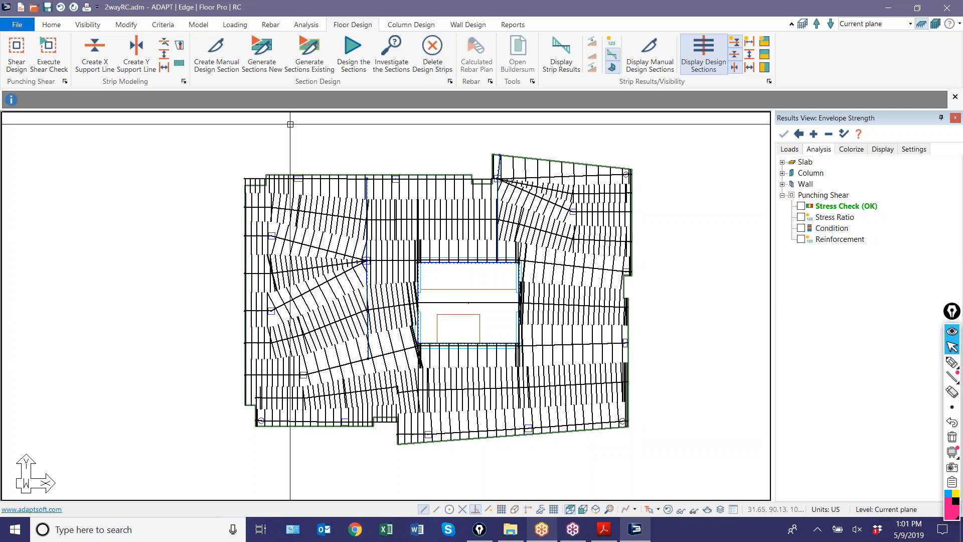
Step: Clear the generated design strips and switch the display from X-direction to Y-direction support lines
{"action": "left_click", "coordinate": [432, 50]}
{"action": "left_click", "coordinate": [435, 294]}
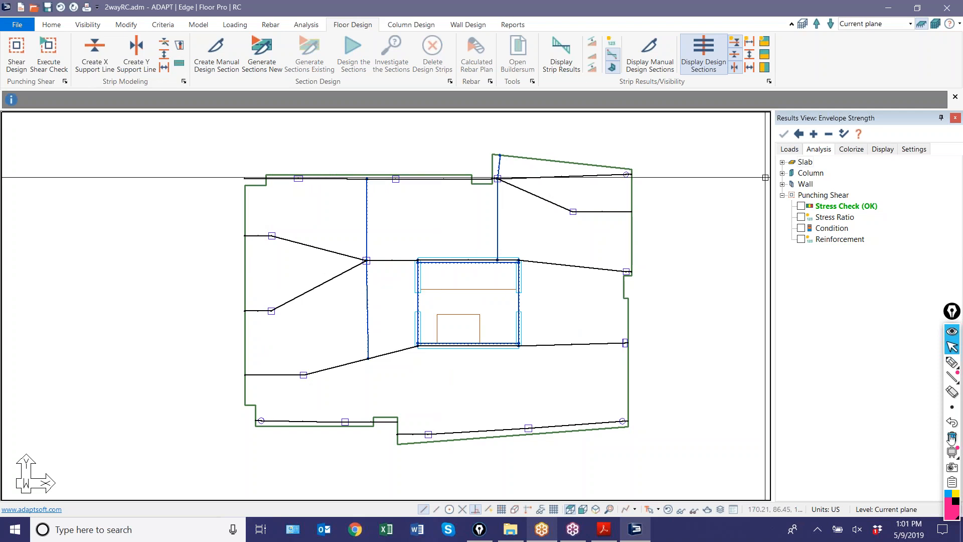
{"action": "left_click", "coordinate": [735, 42]}
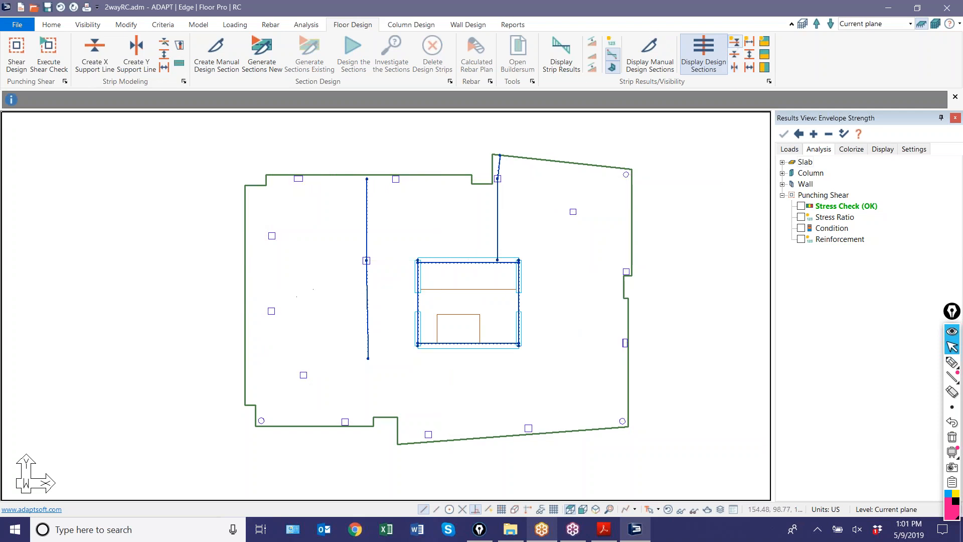
{"action": "left_click", "coordinate": [748, 43]}
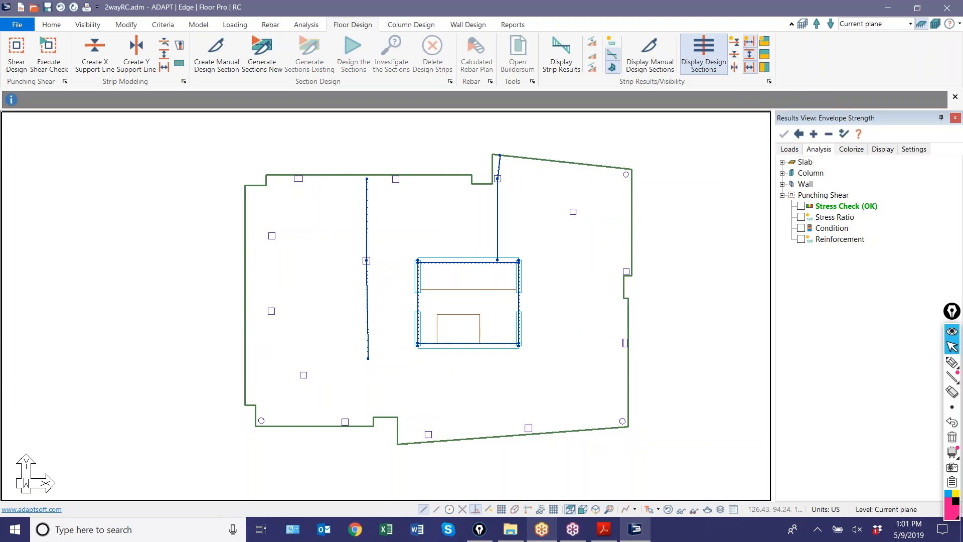
Step: Draw a Y support line from below the slab through the lower-left round column and the two left columns to the upper-left column
{"action": "left_click", "coordinate": [136, 59]}
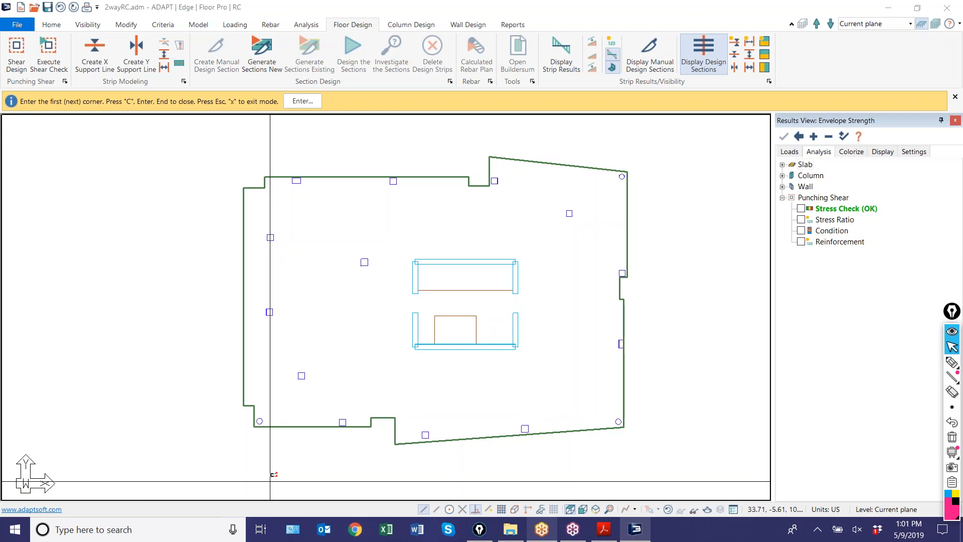
{"action": "left_click", "coordinate": [260, 420]}
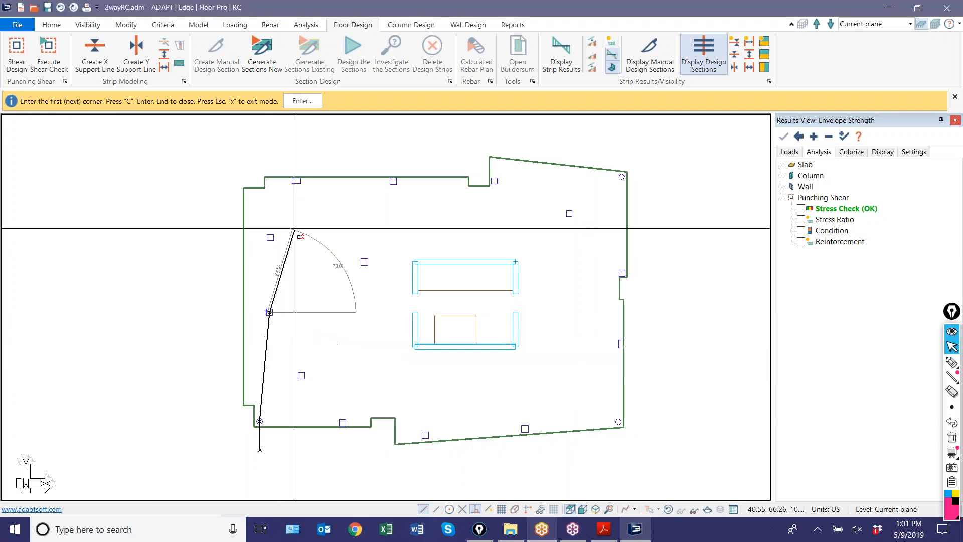
{"action": "left_click", "coordinate": [272, 236]}
{"action": "left_click", "coordinate": [296, 178]}
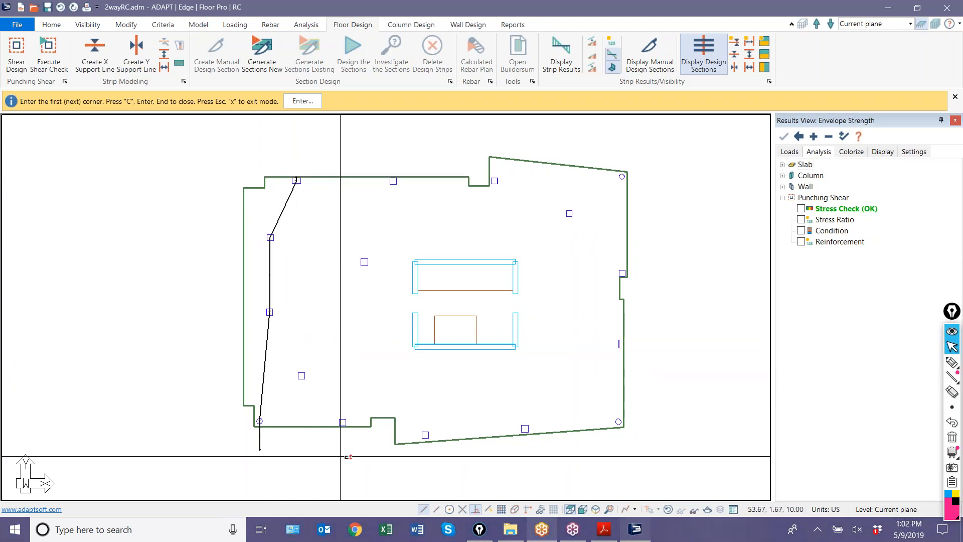
Step: Draw a Y support line through the second column row to the upper edge, and a branch through the lower-left interior column to the left-edge column
{"action": "left_click", "coordinate": [364, 261]}
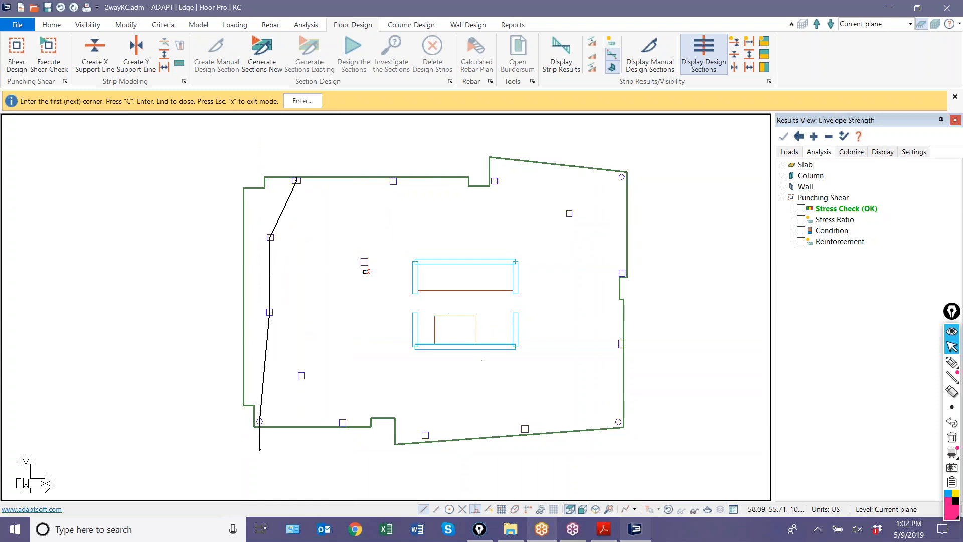
{"action": "left_click", "coordinate": [394, 180]}
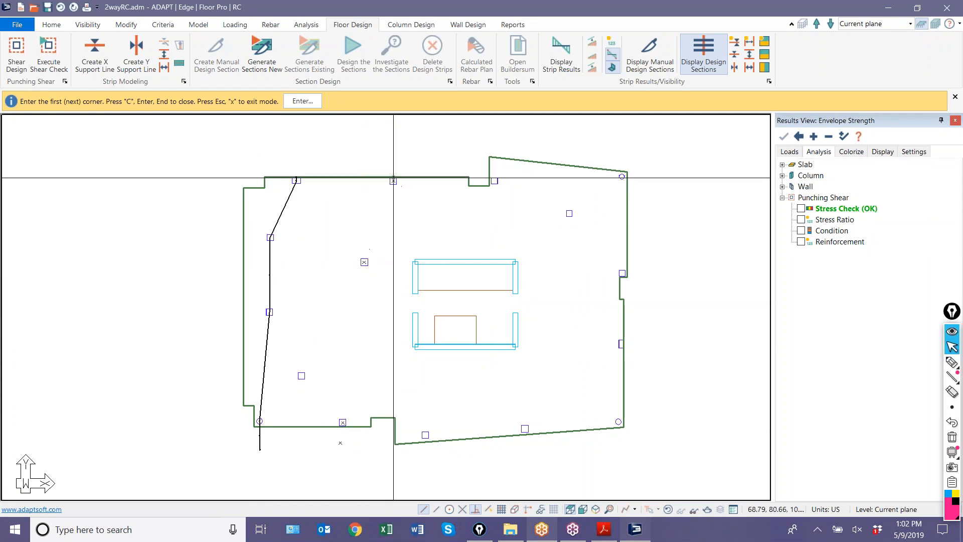
{"action": "left_click", "coordinate": [304, 434]}
{"action": "left_click", "coordinate": [301, 375]}
{"action": "left_click", "coordinate": [270, 312]}
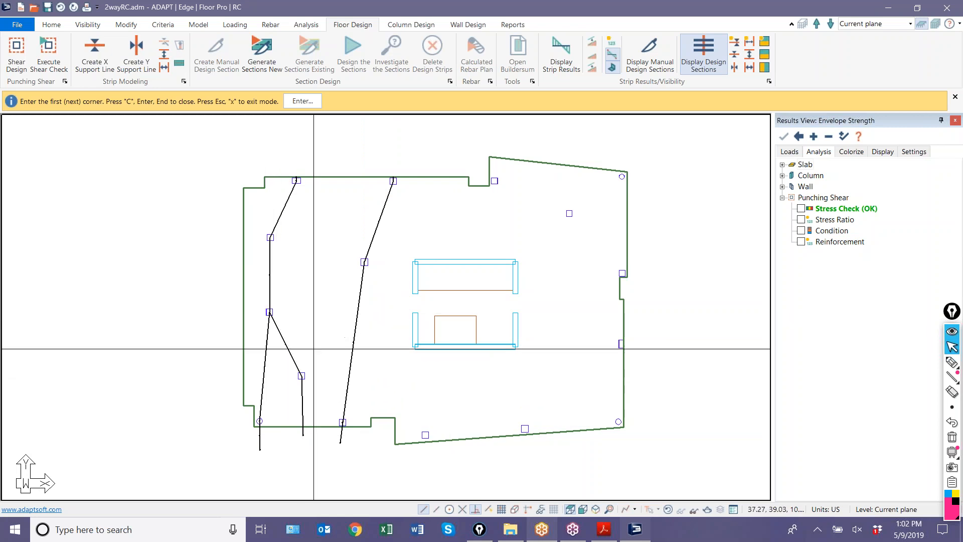
Step: Draw a Y support line from below the slab through the lower-edge column and along the core's left walls to the second upper-edge column
{"action": "scroll", "coordinate": [371, 428], "scroll_direction": "down", "scroll_amount": 1}
{"action": "left_click", "coordinate": [368, 429]}
{"action": "left_click", "coordinate": [360, 327]}
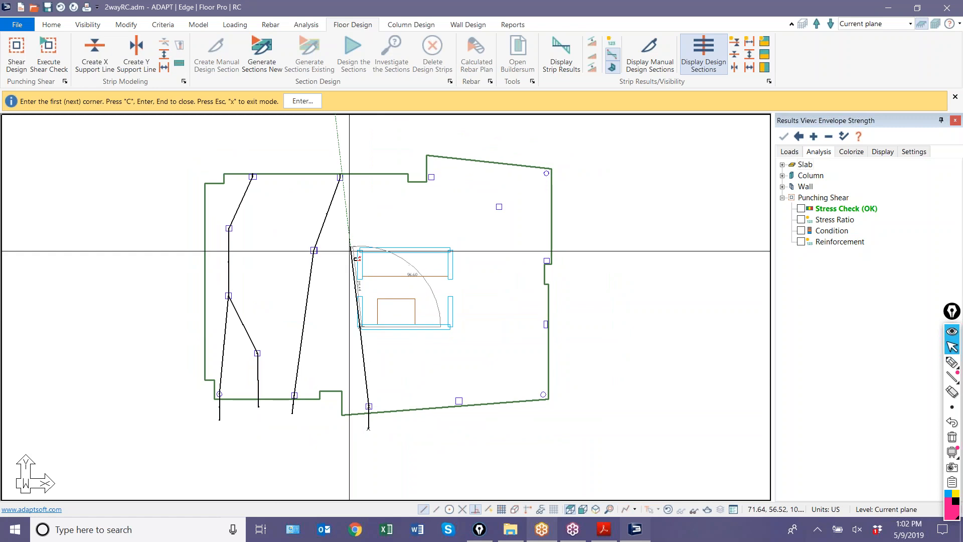
{"action": "left_click", "coordinate": [360, 249]}
{"action": "left_click", "coordinate": [340, 176]}
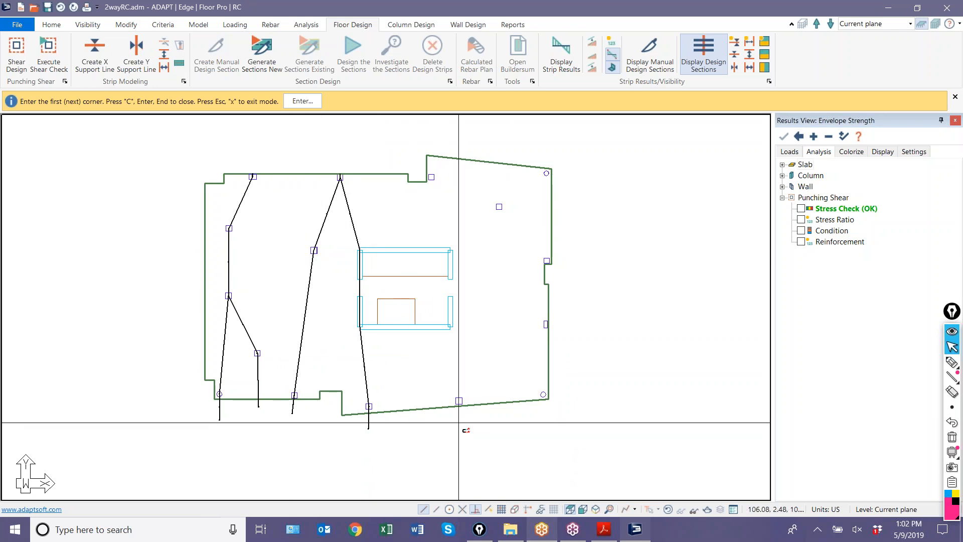
Step: Draw a Y support line through the next lower-edge column, along the core's right walls and through the upper column to the slab edge
{"action": "left_click", "coordinate": [450, 327]}
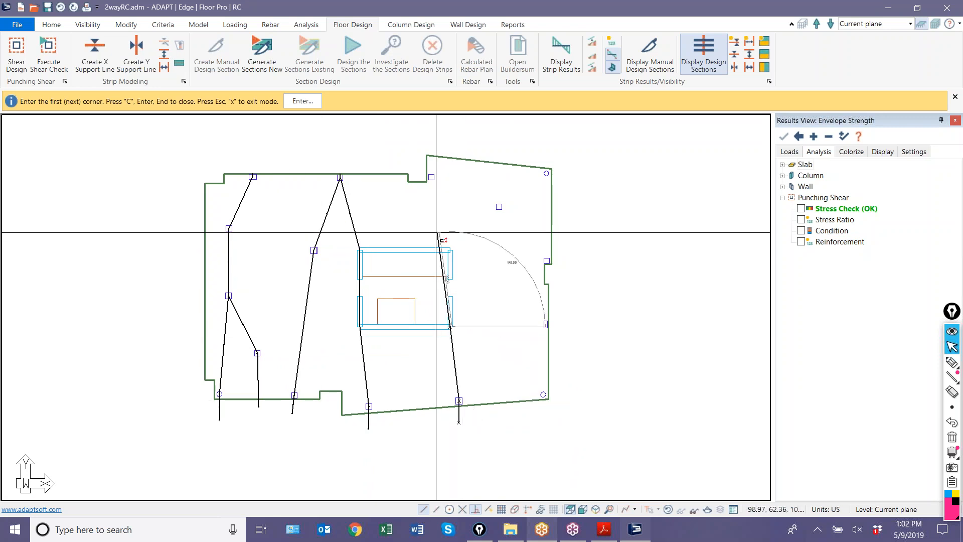
{"action": "left_click", "coordinate": [449, 248]}
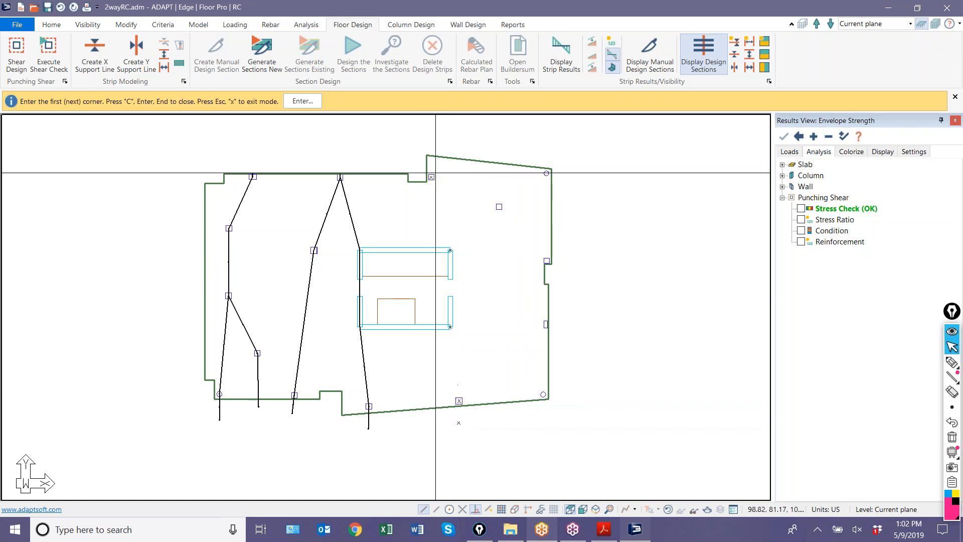
{"action": "left_click", "coordinate": [432, 157]}
{"action": "key", "text": "Return"}
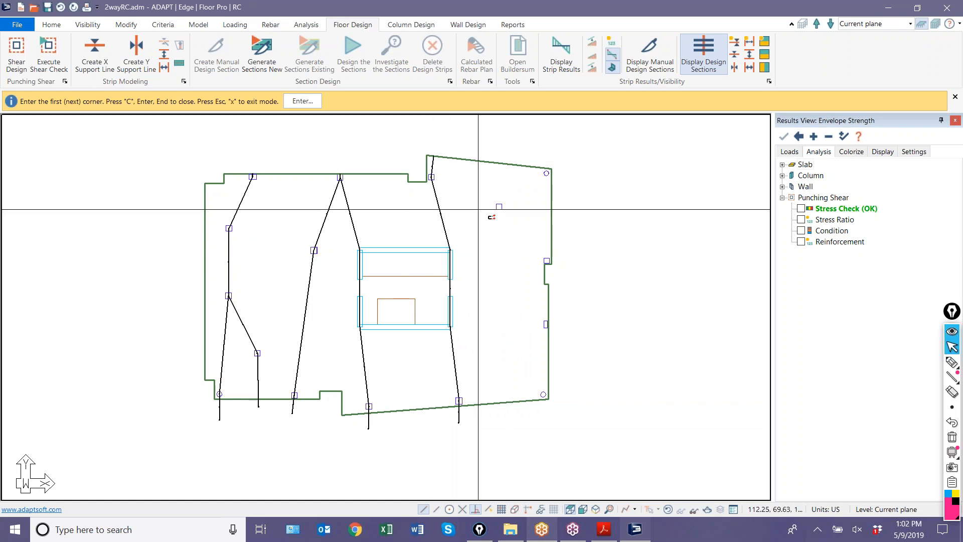
Step: Draw a Y support line along the slab's right edge, from below the lower round column through the edge columns to the upper round column
{"action": "left_click", "coordinate": [542, 411]}
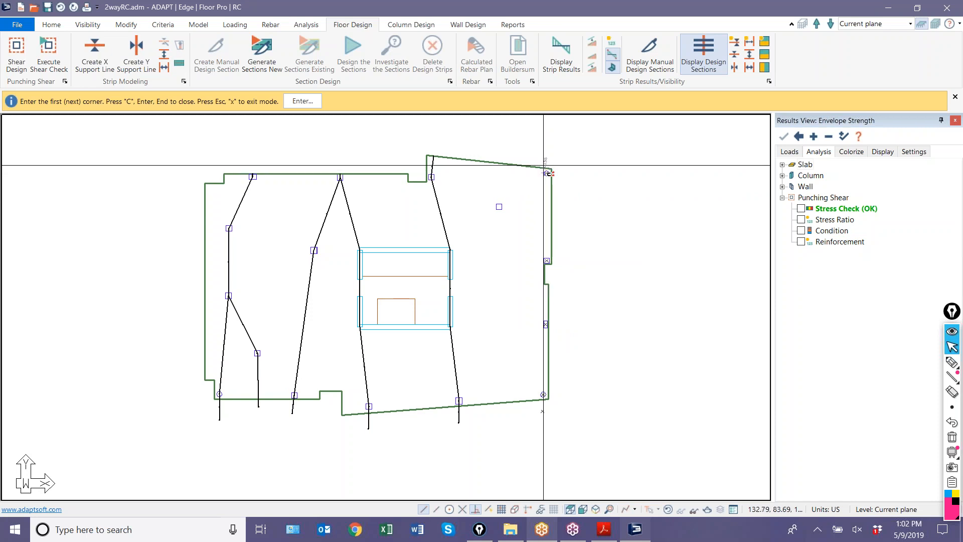
{"action": "left_click", "coordinate": [546, 168]}
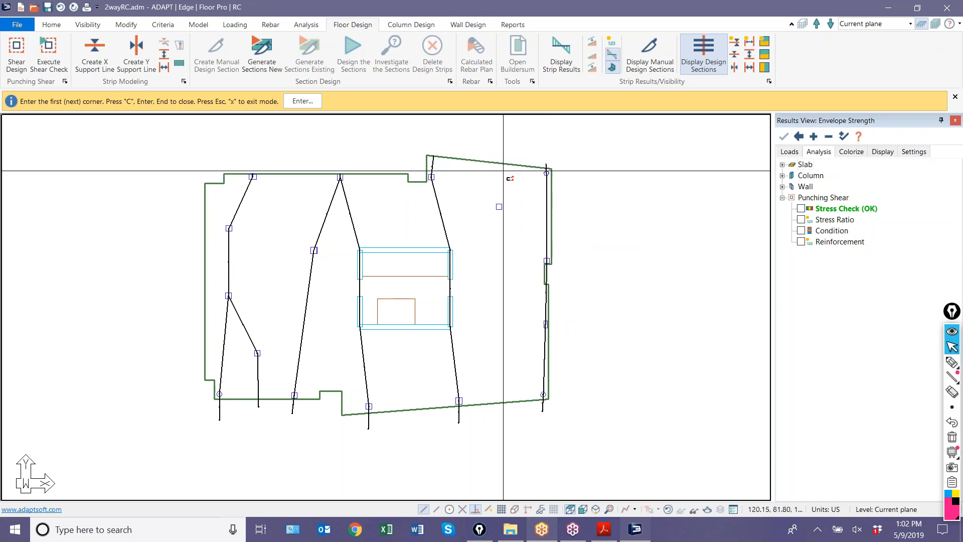
{"action": "left_click", "coordinate": [499, 253]}
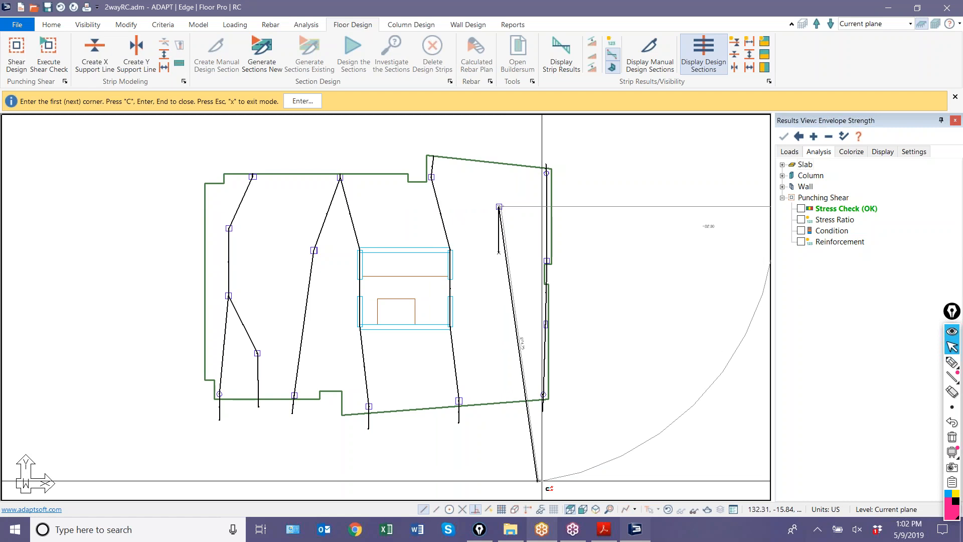
{"action": "key", "text": "Escape"}
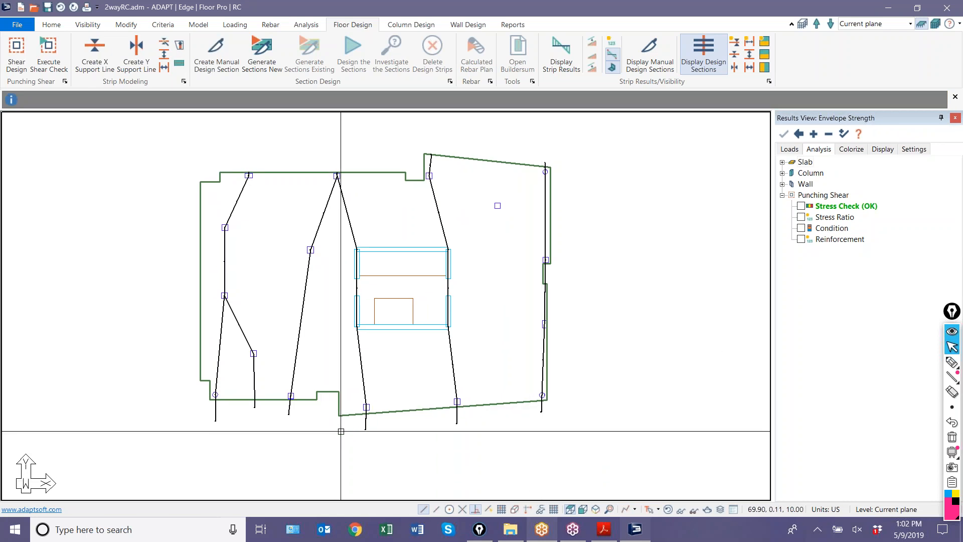
Step: Draw a Y-direction splitter from the slab's left edge through the left-hand column to the second support line
{"action": "left_click", "coordinate": [164, 71]}
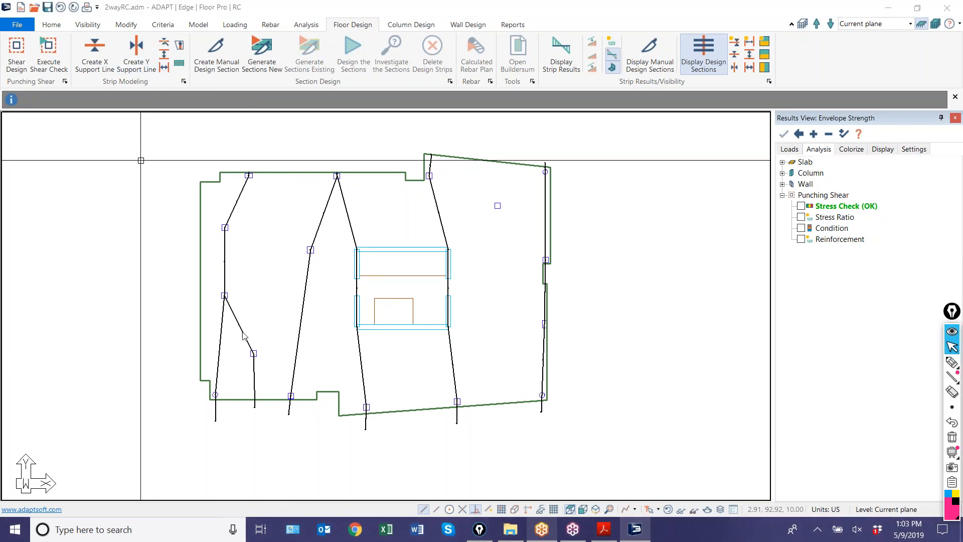
{"action": "left_click", "coordinate": [228, 297]}
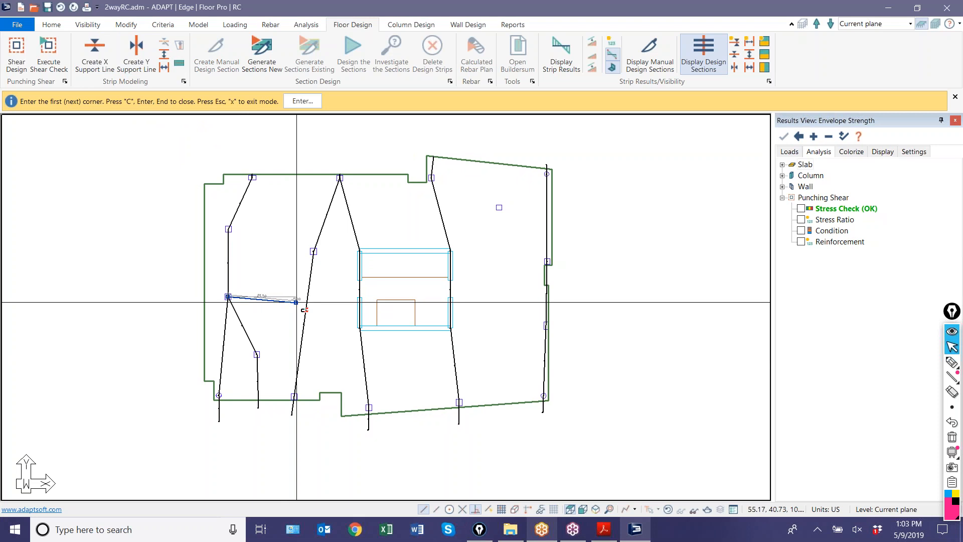
{"action": "left_click", "coordinate": [305, 306]}
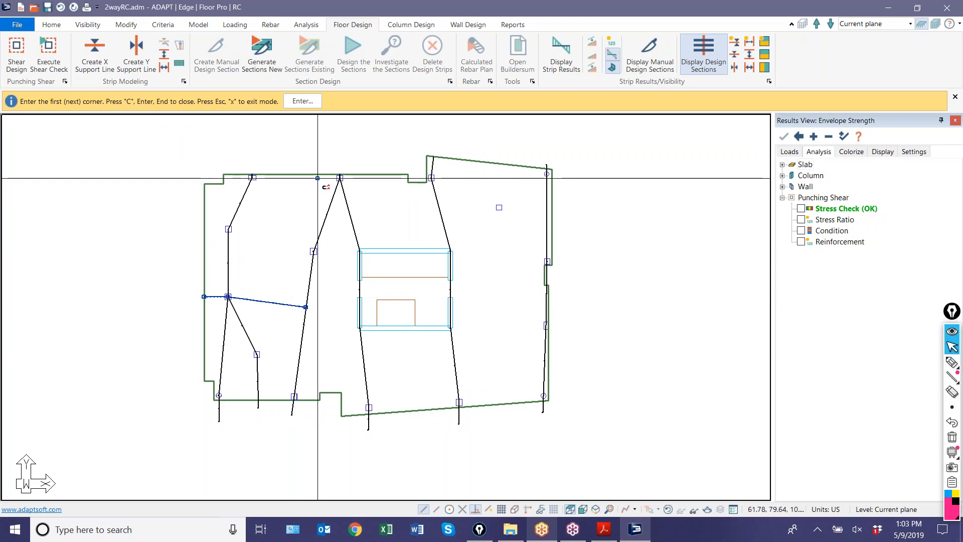
Step: Draw a Y-direction splitter just inside the upper slab edge, from the notch through the second column to the upper-left column
{"action": "scroll", "coordinate": [321, 126], "scroll_direction": "up", "scroll_amount": 3}
{"action": "scroll", "coordinate": [307, 244], "scroll_direction": "up", "scroll_amount": 2}
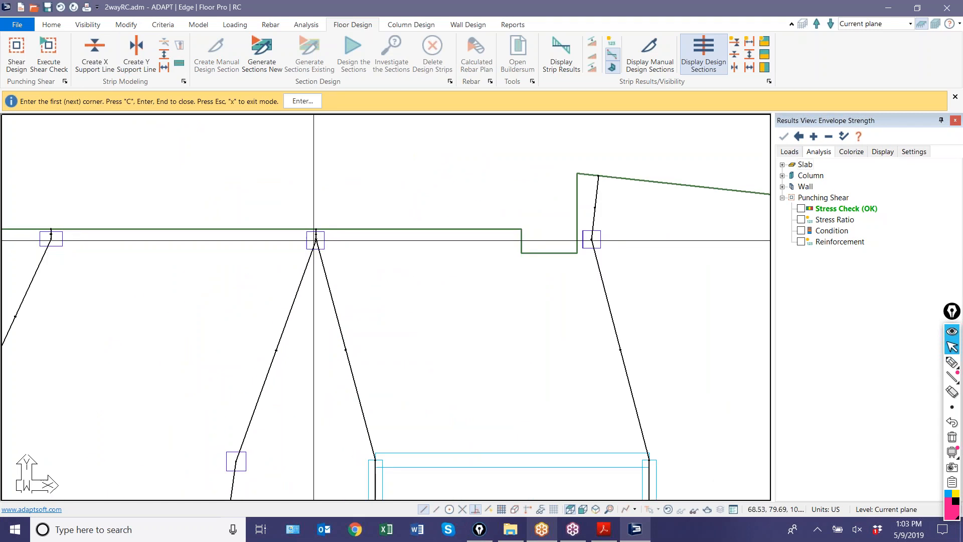
{"action": "left_click", "coordinate": [518, 238]}
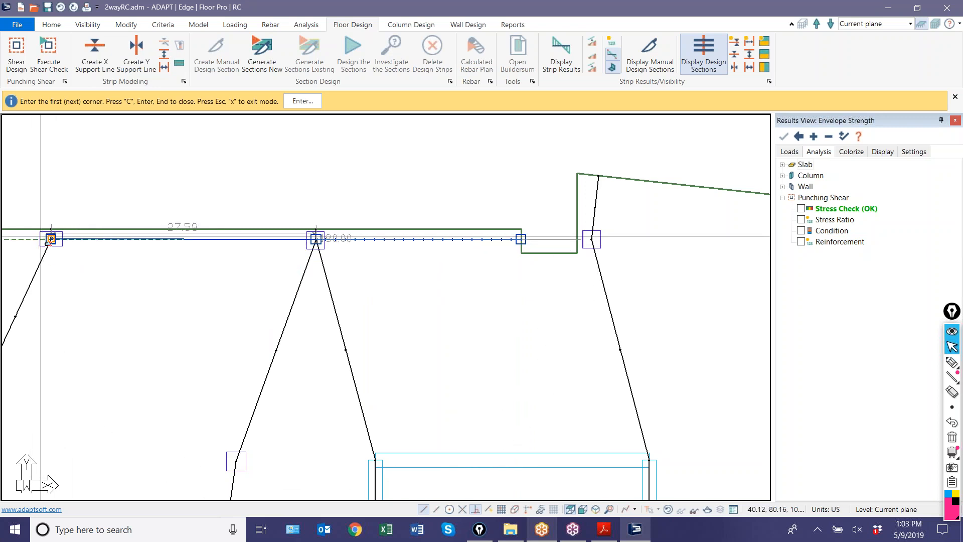
Step: Draw Y-direction splitters across the core's upper and lower walls, each spanning between the support lines on the core's sides
{"action": "scroll", "coordinate": [190, 206], "scroll_direction": "down", "scroll_amount": 3}
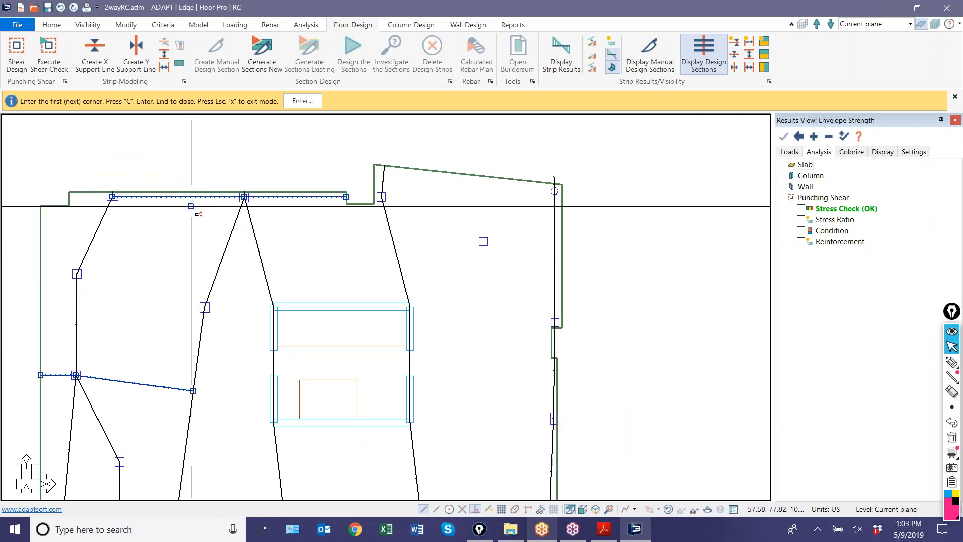
{"action": "scroll", "coordinate": [190, 206], "scroll_direction": "down", "scroll_amount": 3}
{"action": "scroll", "coordinate": [84, 313], "scroll_direction": "up", "scroll_amount": 1}
{"action": "scroll", "coordinate": [124, 291], "scroll_direction": "up", "scroll_amount": 1}
{"action": "middle_click_drag", "start_coordinate": [124, 291], "coordinate": [165, 289]}
{"action": "scroll", "coordinate": [352, 271], "scroll_direction": "up", "scroll_amount": 2}
{"action": "left_click", "coordinate": [291, 257]}
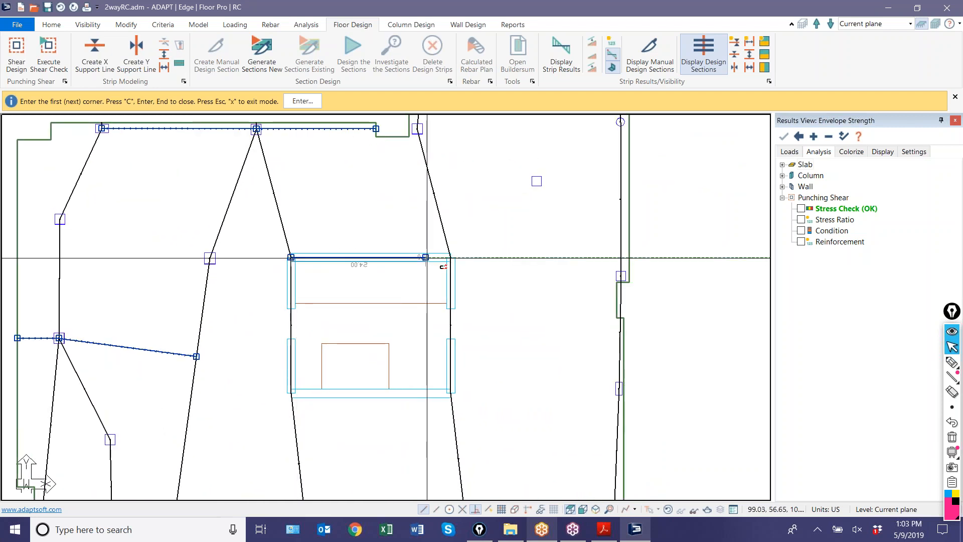
{"action": "left_click", "coordinate": [451, 258]}
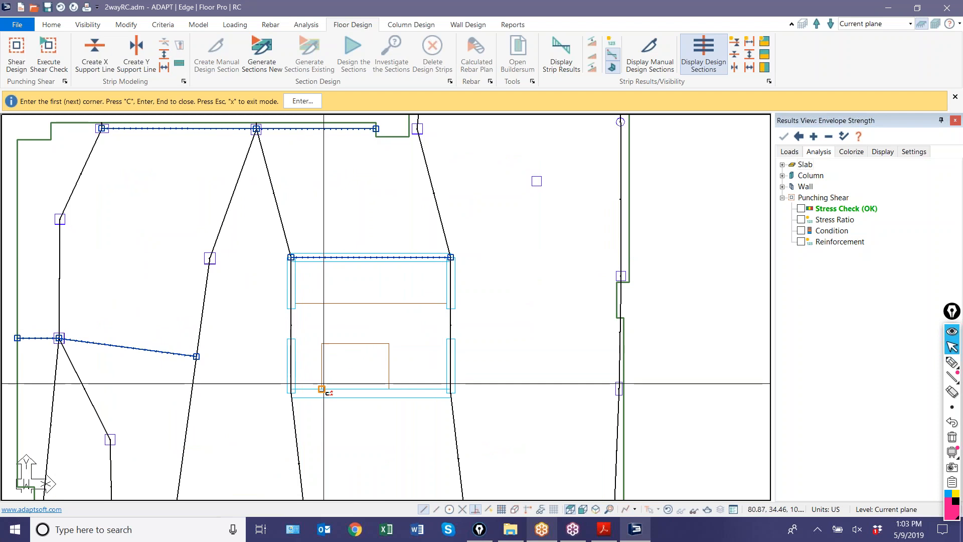
{"action": "left_click", "coordinate": [291, 393]}
{"action": "left_click", "coordinate": [450, 393]}
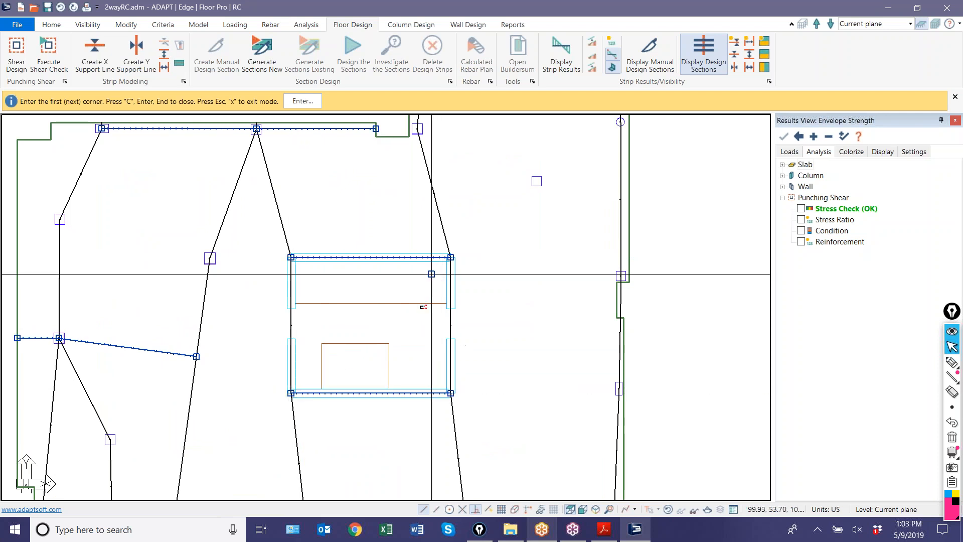
Step: Draw vertical splitters just inside the core's right and left walls, joining the upper and lower core splitters
{"action": "left_click", "coordinate": [446, 393]}
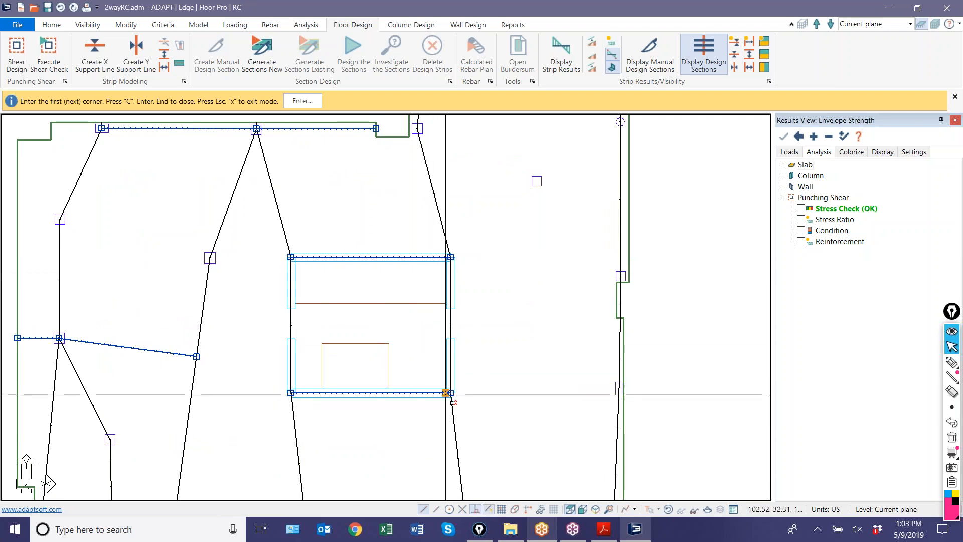
{"action": "left_click", "coordinate": [489, 510]}
{"action": "left_click", "coordinate": [447, 251]}
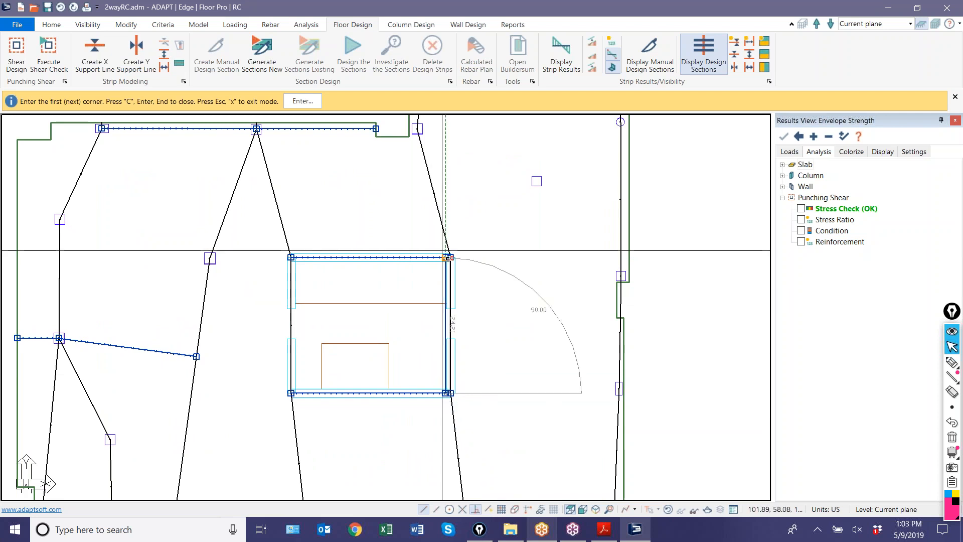
{"action": "left_click", "coordinate": [445, 257]}
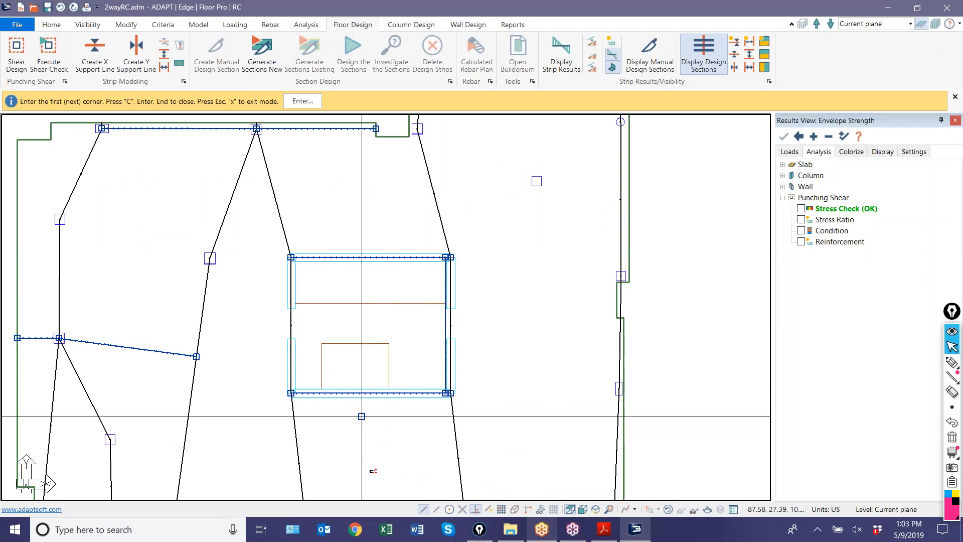
{"action": "left_click", "coordinate": [298, 393]}
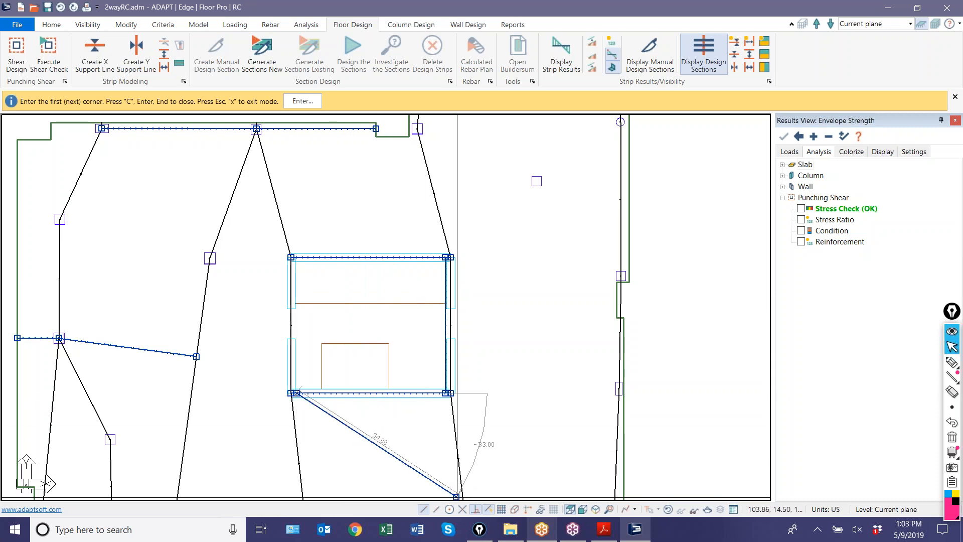
{"action": "left_click", "coordinate": [297, 257]}
{"action": "scroll", "coordinate": [372, 304], "scroll_direction": "down", "scroll_amount": 3}
{"action": "right_click", "coordinate": [204, 214]}
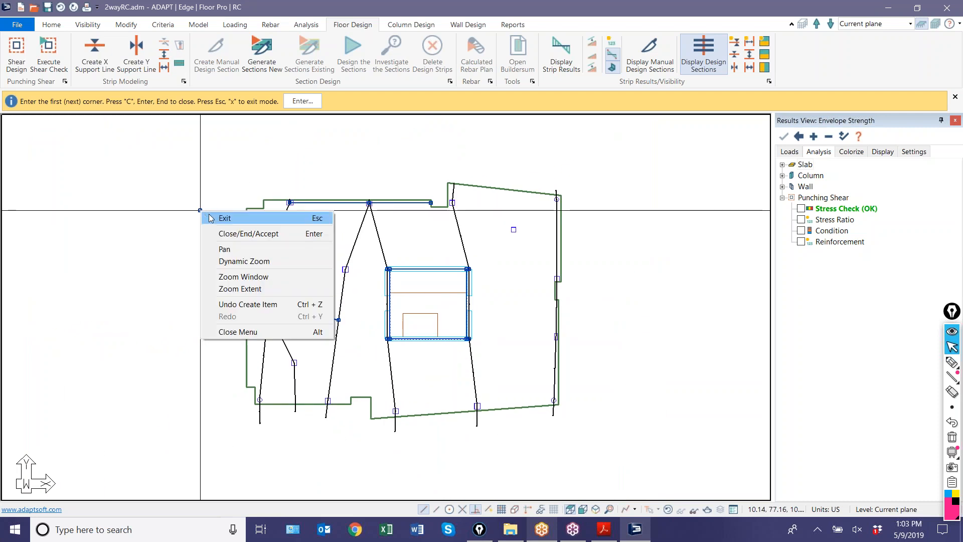
{"action": "left_click", "coordinate": [221, 218]}
Step: Generate new design sections, hide the splitters and display only the Y-direction design sections
{"action": "left_click", "coordinate": [262, 50]}
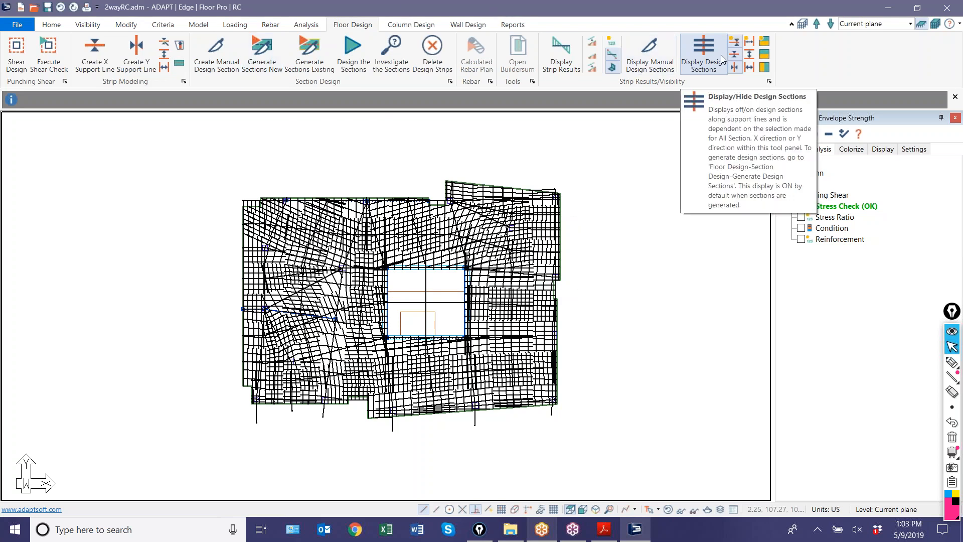
{"action": "left_click", "coordinate": [736, 53]}
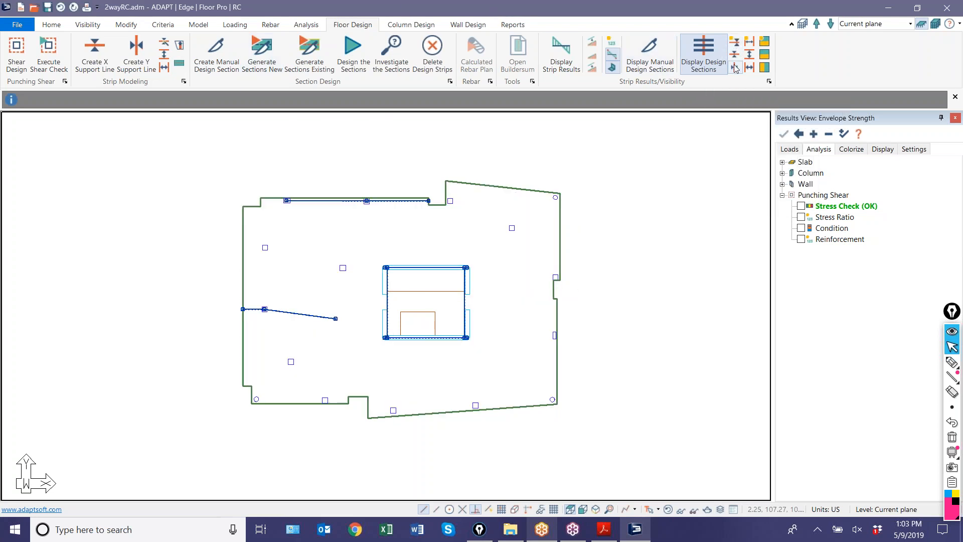
{"action": "left_click", "coordinate": [735, 55]}
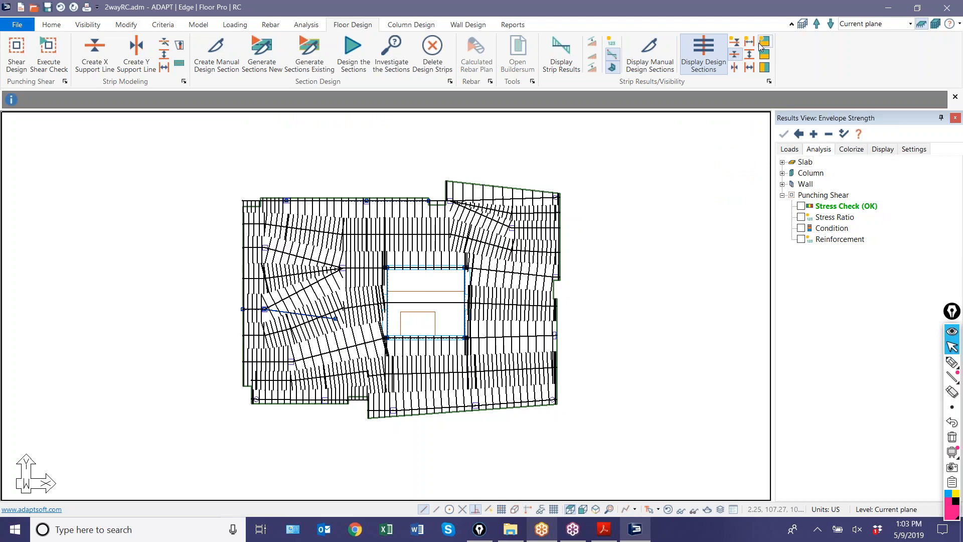
{"action": "left_click", "coordinate": [751, 45]}
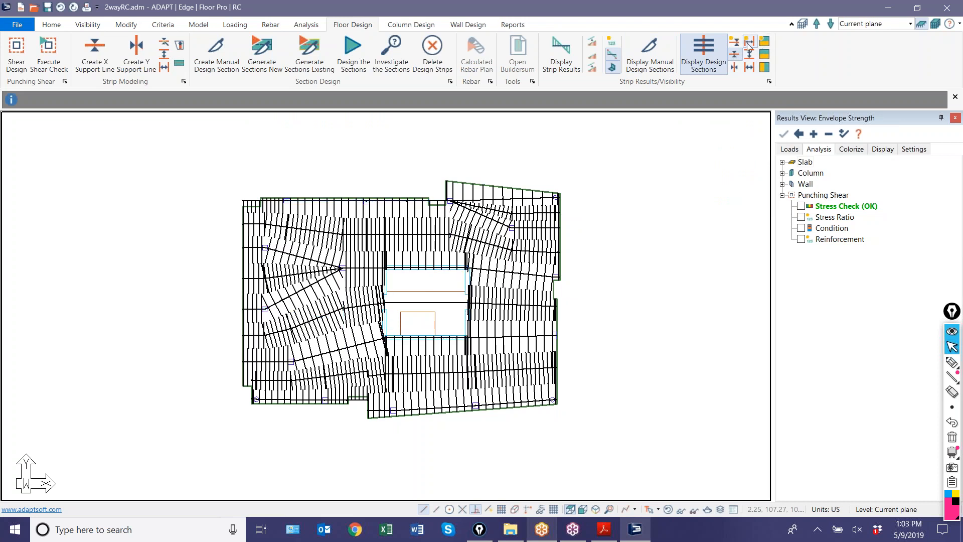
{"action": "left_click", "coordinate": [734, 68]}
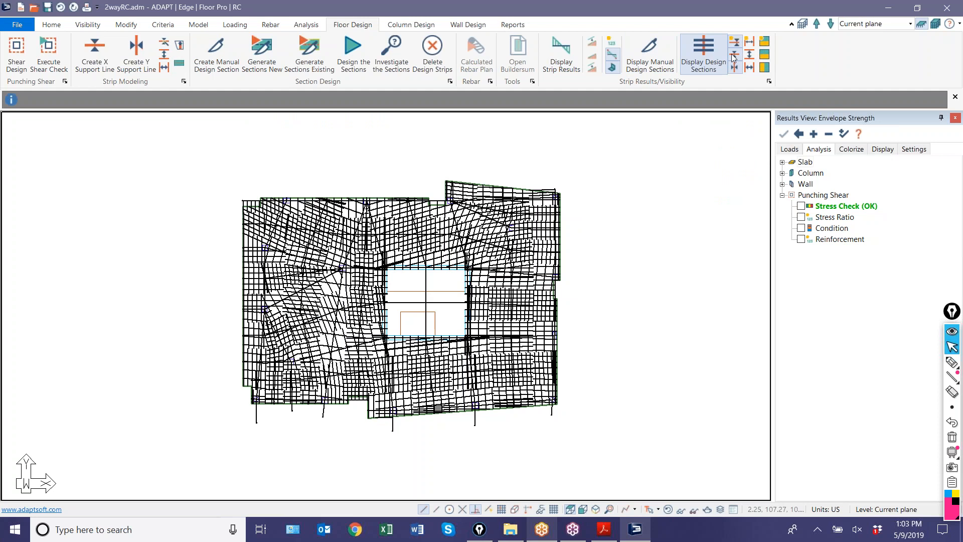
{"action": "left_click", "coordinate": [735, 40]}
{"action": "scroll", "coordinate": [380, 378], "scroll_direction": "up", "scroll_amount": 1}
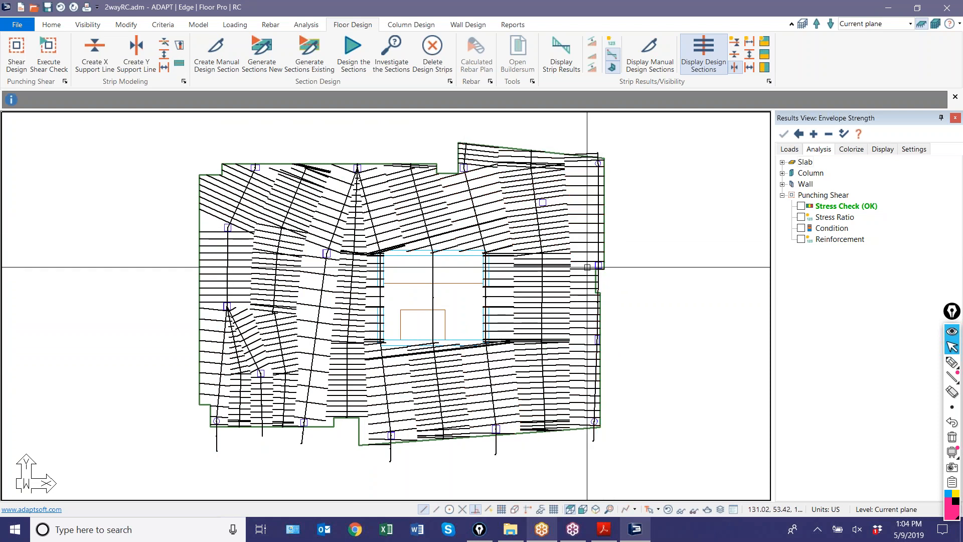
{"action": "scroll", "coordinate": [582, 251], "scroll_direction": "down", "scroll_amount": 2}
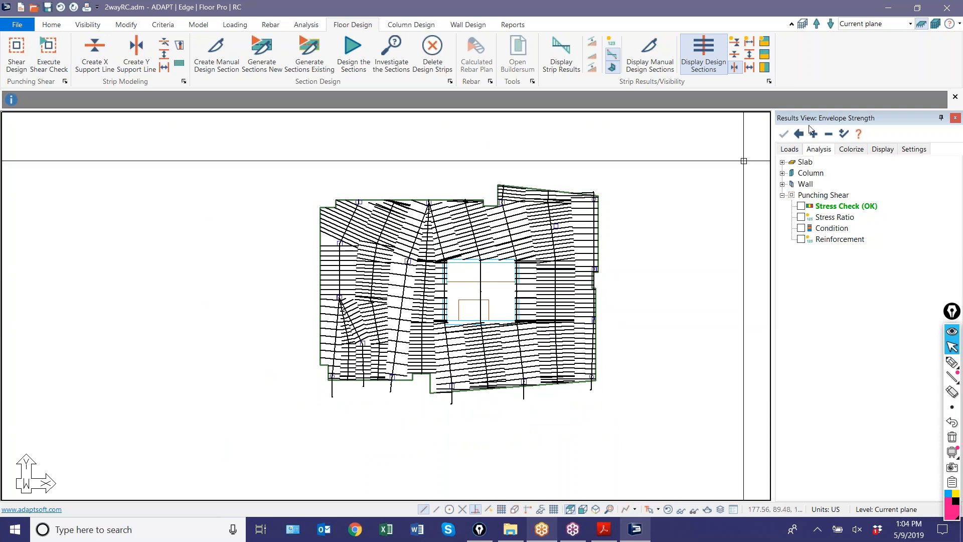
Step: Display the tributary regions of the Y-direction support lines over the design sections
{"action": "left_click", "coordinate": [766, 72]}
{"action": "middle_click_drag", "start_coordinate": [441, 374], "coordinate": [392, 378]}
{"action": "scroll", "coordinate": [367, 314], "scroll_direction": "up", "scroll_amount": 1}
{"action": "scroll", "coordinate": [368, 314], "scroll_direction": "up", "scroll_amount": 1}
Step: View the Y-direction design strips report with its support lines and hatched tributaries, and exit Reports mode
{"action": "left_click", "coordinate": [514, 25]}
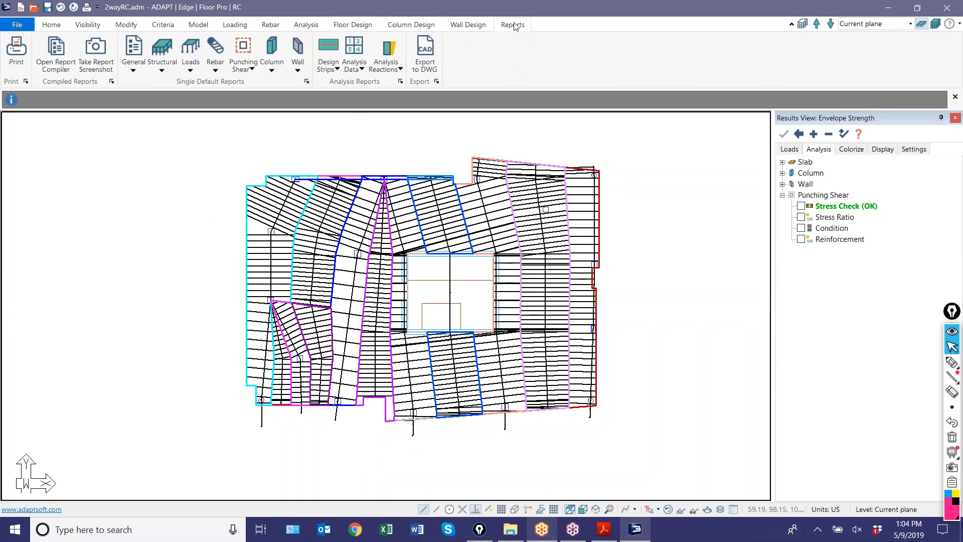
{"action": "left_click", "coordinate": [333, 67]}
{"action": "left_click", "coordinate": [332, 67]}
{"action": "left_click", "coordinate": [361, 216]}
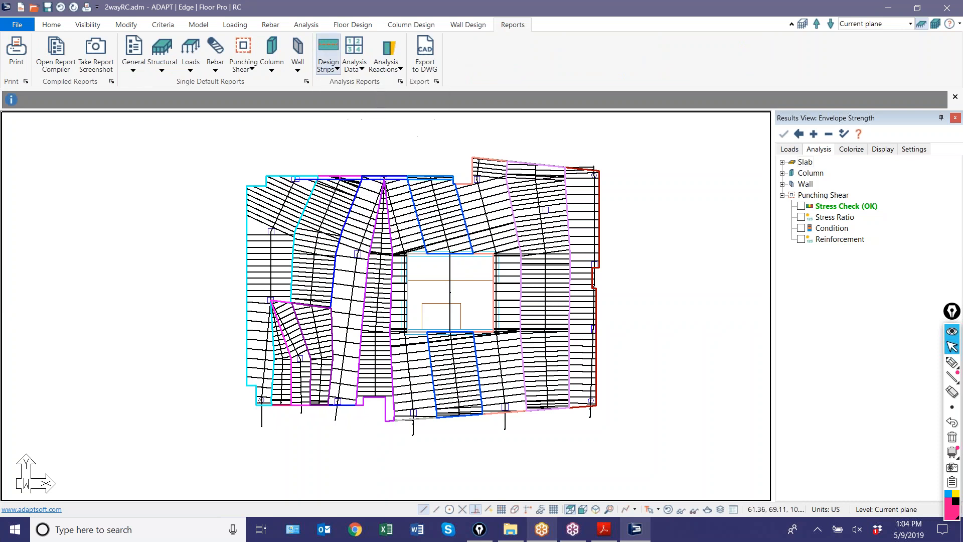
{"action": "left_click", "coordinate": [622, 277]}
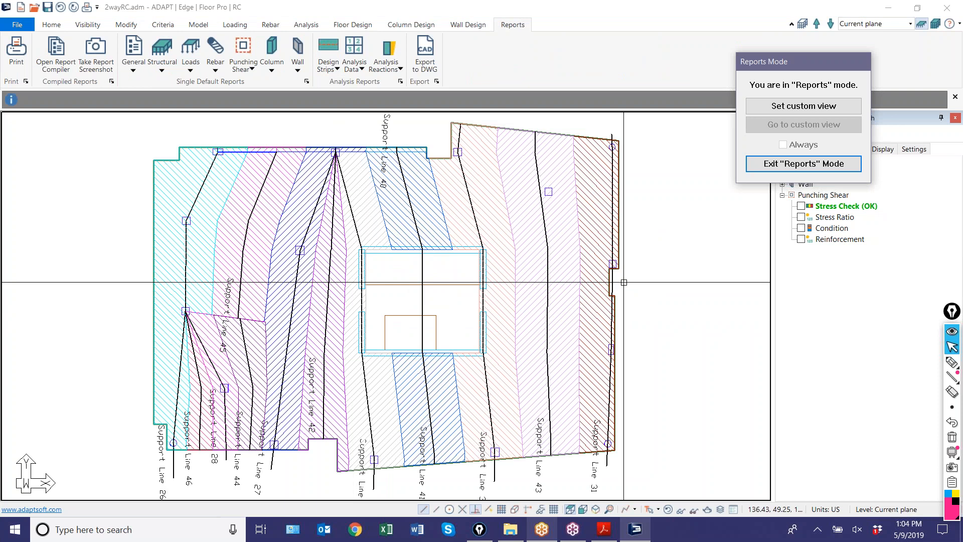
{"action": "scroll", "coordinate": [462, 346], "scroll_direction": "down", "scroll_amount": 1}
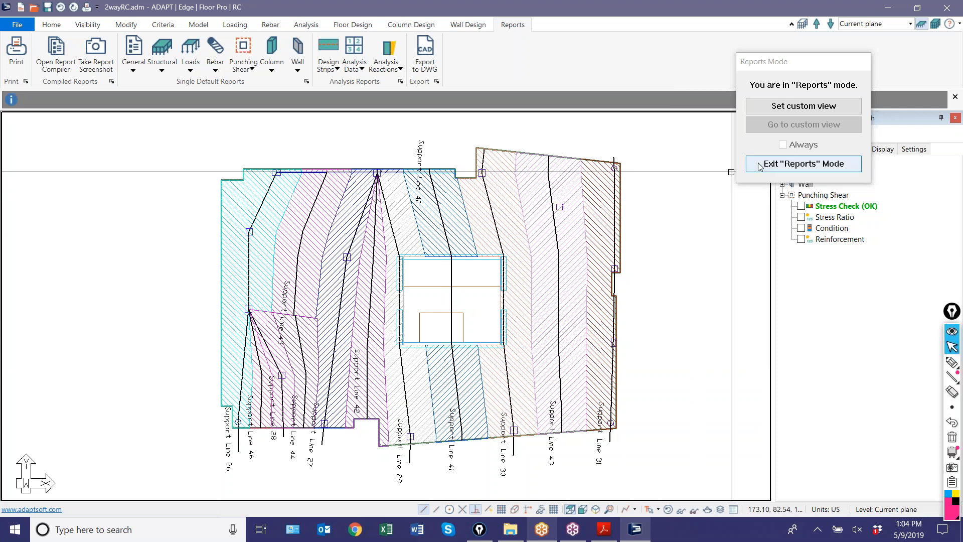
{"action": "left_click", "coordinate": [803, 164]}
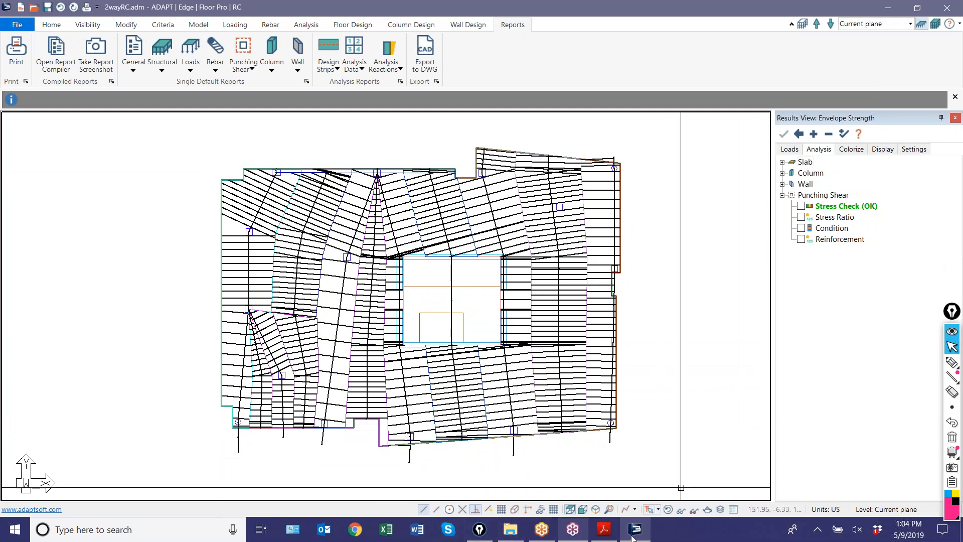
{"action": "left_click", "coordinate": [540, 530]}
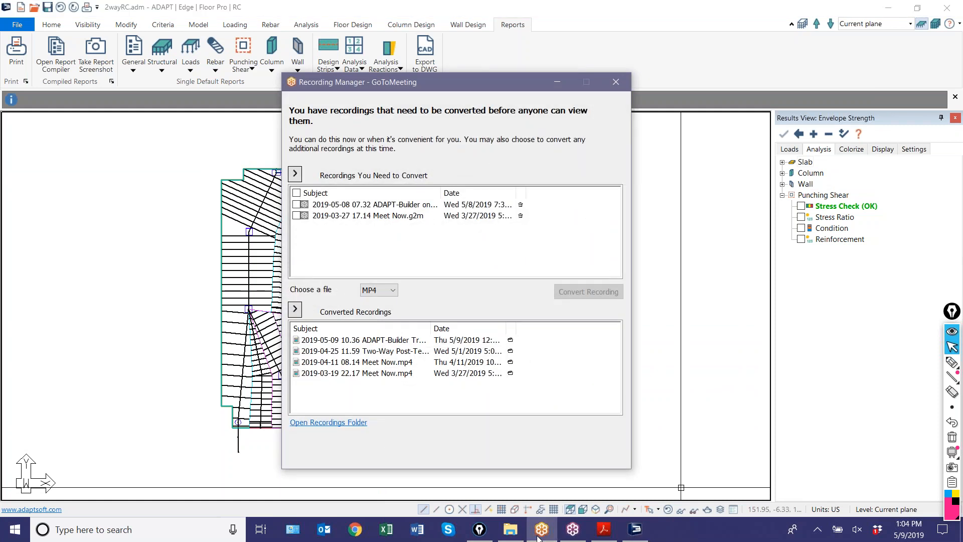
{"action": "left_click", "coordinate": [538, 536]}
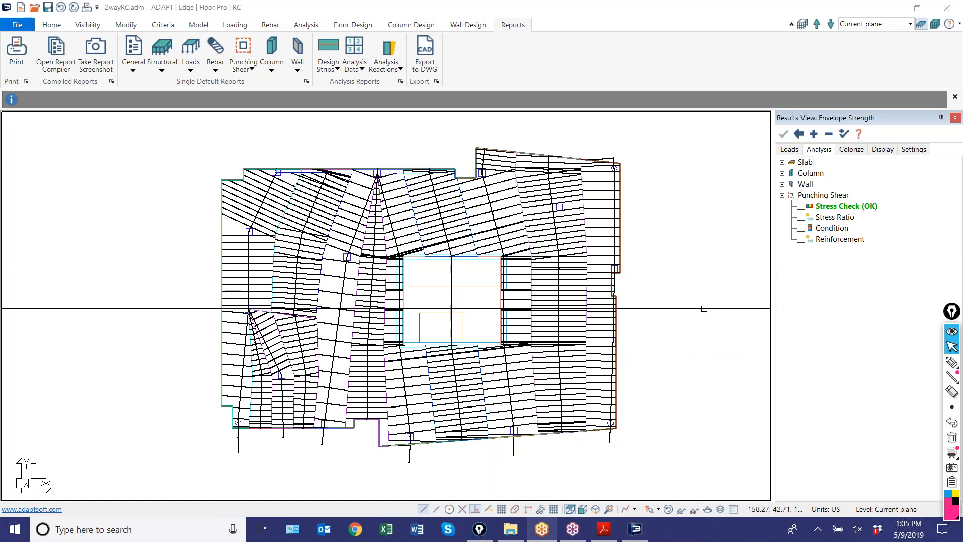
Step: Switch to the screen annotation pen and sketch a pink rectangle with crossed diagonals in the blank area beside the slab
{"action": "middle_click_drag", "start_coordinate": [659, 309], "coordinate": [339, 321]}
{"action": "scroll", "coordinate": [384, 326], "scroll_direction": "down", "scroll_amount": 1}
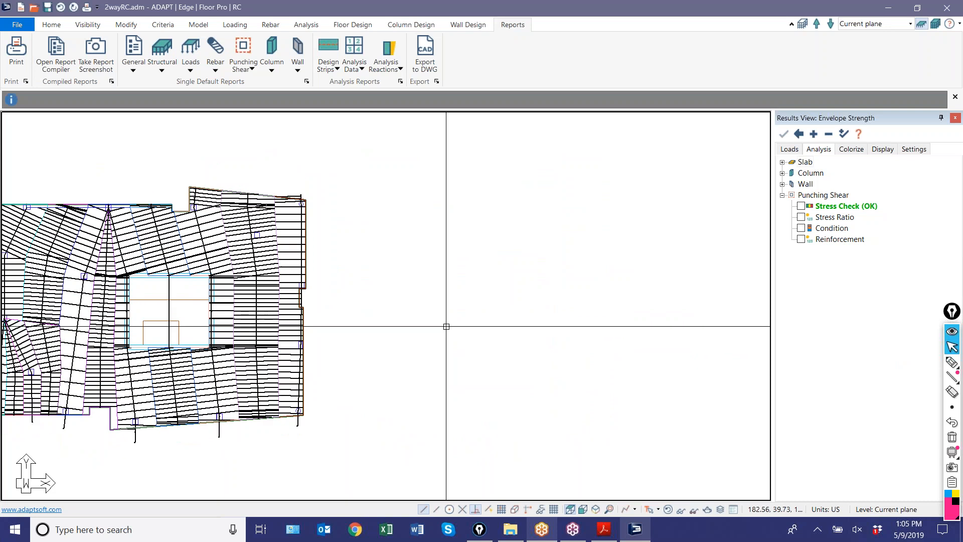
{"action": "middle_click_drag", "start_coordinate": [551, 364], "coordinate": [463, 342]}
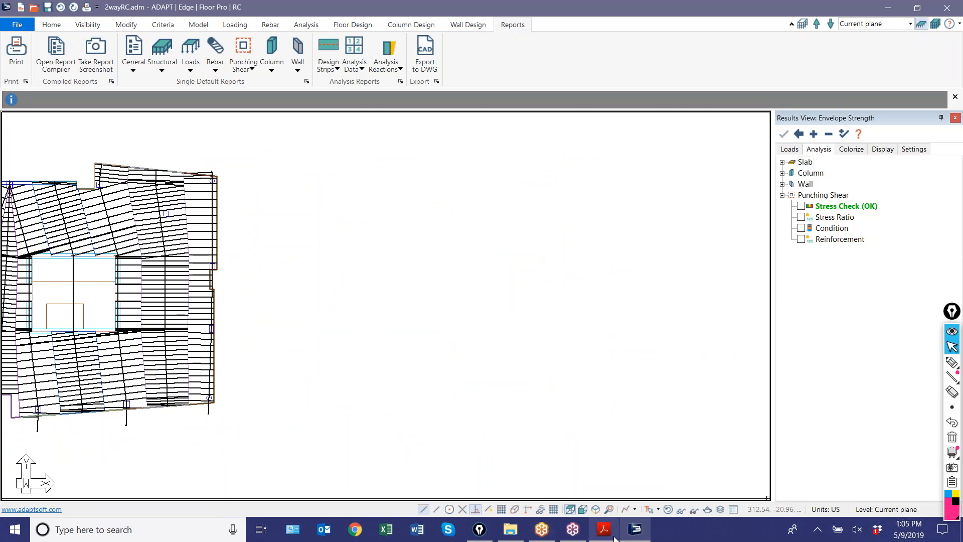
{"action": "left_click", "coordinate": [479, 529]}
{"action": "left_click_drag", "start_coordinate": [950, 315], "coordinate": [794, 225]}
{"action": "left_click", "coordinate": [796, 271]}
{"action": "mouse_move", "coordinate": [395, 253]}
{"action": "left_mouse_down"}
{"action": "mouse_move", "coordinate": [509, 286]}
{"action": "mouse_move", "coordinate": [414, 326]}
{"action": "mouse_move", "coordinate": [396, 260]}
{"action": "mouse_move", "coordinate": [491, 312]}
{"action": "left_mouse_up"}
{"action": "left_click_drag", "start_coordinate": [498, 265], "coordinate": [412, 315]}
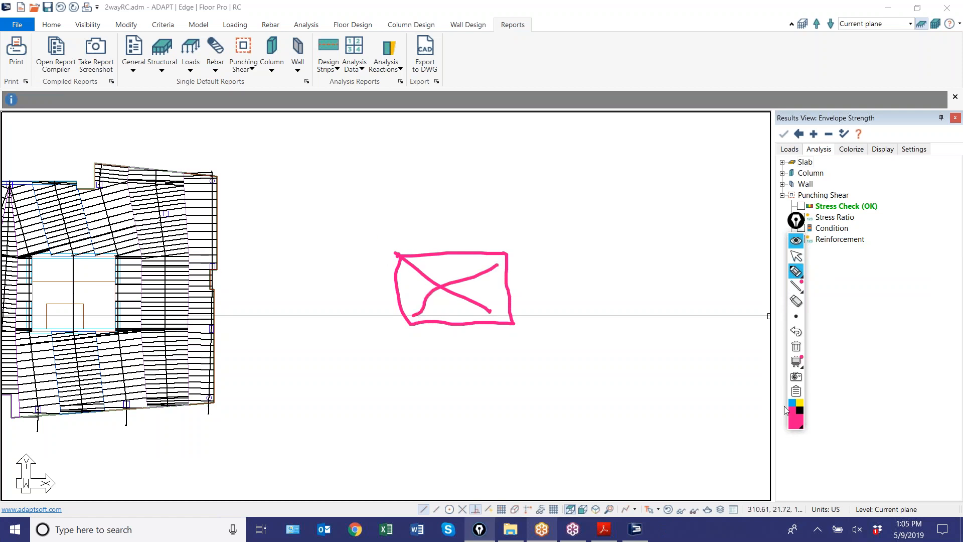
Step: Sketch three black horizontal lines above and below the pink rectangle, plus a vertical line running through the rectangle
{"action": "left_click", "coordinate": [801, 410]}
{"action": "left_click_drag", "start_coordinate": [294, 178], "coordinate": [599, 182]}
{"action": "left_click_drag", "start_coordinate": [283, 340], "coordinate": [640, 335]}
{"action": "left_click_drag", "start_coordinate": [309, 475], "coordinate": [680, 474]}
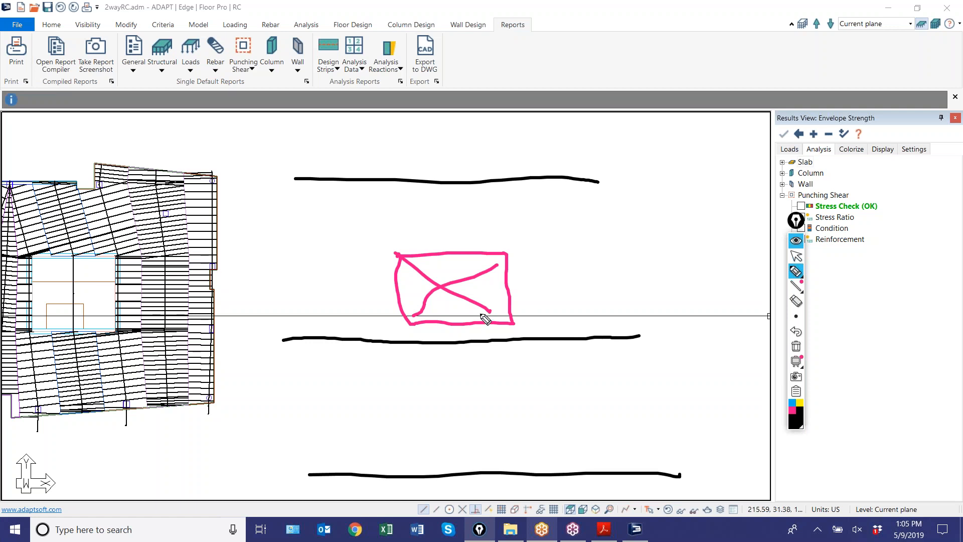
{"action": "left_click_drag", "start_coordinate": [483, 416], "coordinate": [475, 281]}
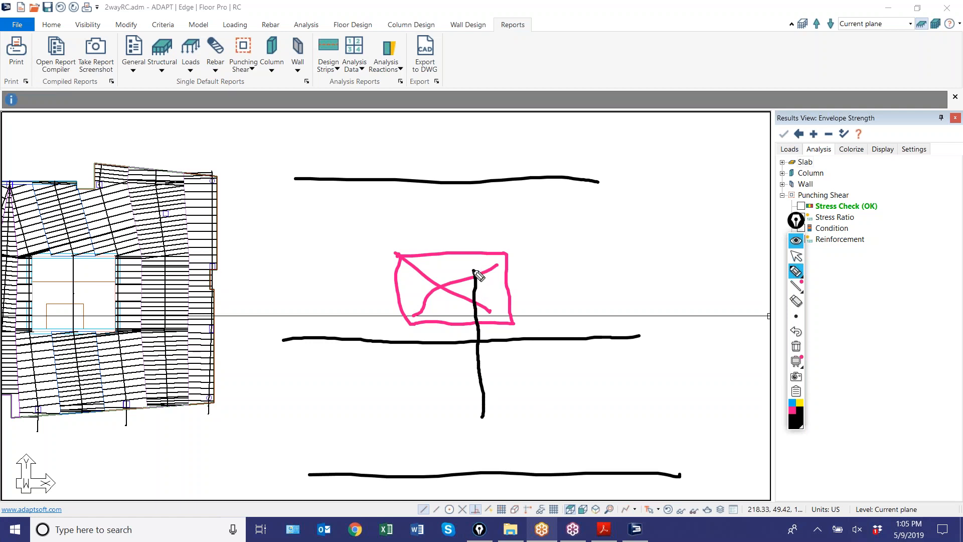
{"action": "left_click_drag", "start_coordinate": [466, 126], "coordinate": [477, 261]}
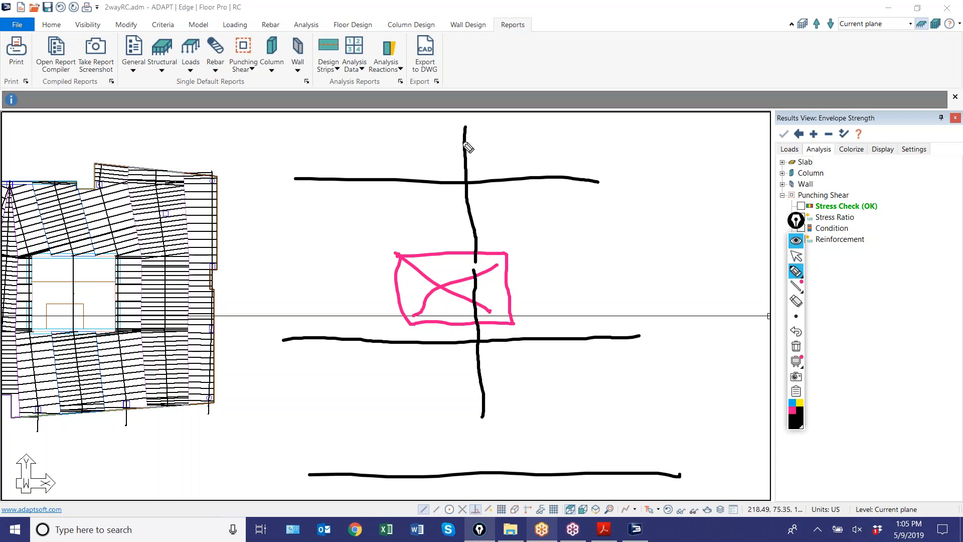
Step: Sketch a short black bar with crossing strokes on the vertical line inside the pink rectangle
{"action": "left_click_drag", "start_coordinate": [464, 264], "coordinate": [498, 265]}
{"action": "left_click_drag", "start_coordinate": [473, 271], "coordinate": [461, 319]}
{"action": "left_click_drag", "start_coordinate": [473, 274], "coordinate": [471, 310]}
{"action": "mouse_move", "coordinate": [436, 274]}
{"action": "left_mouse_down"}
{"action": "mouse_move", "coordinate": [483, 310]}
{"action": "mouse_move", "coordinate": [441, 317]}
{"action": "left_mouse_up"}
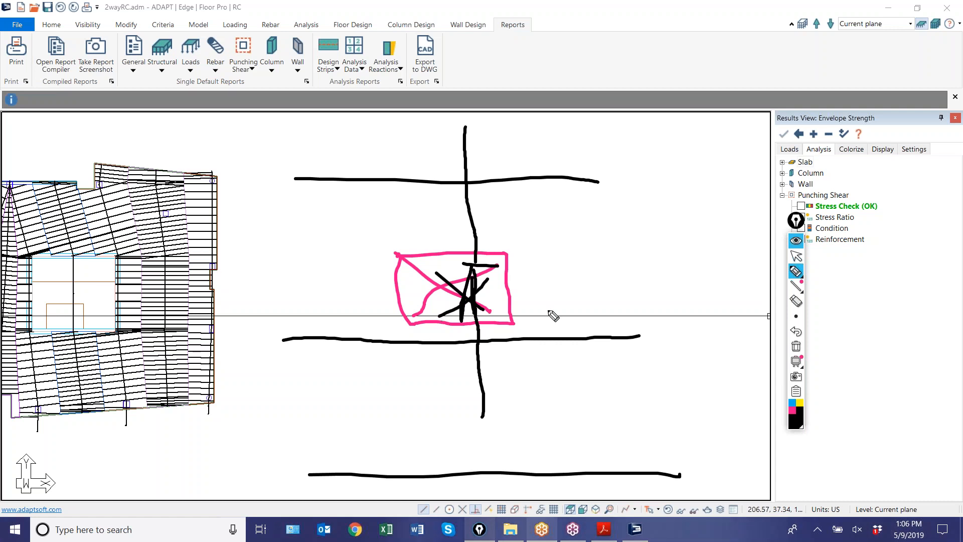
Step: Undo all the black pen strokes drawn around and inside the pink rectangle
{"action": "left_click", "coordinate": [797, 332]}
{"action": "left_click", "coordinate": [797, 332]}
{"action": "left_click", "coordinate": [796, 332]}
{"action": "left_click", "coordinate": [797, 332]}
{"action": "left_click", "coordinate": [797, 332]}
{"action": "left_click", "coordinate": [797, 332]}
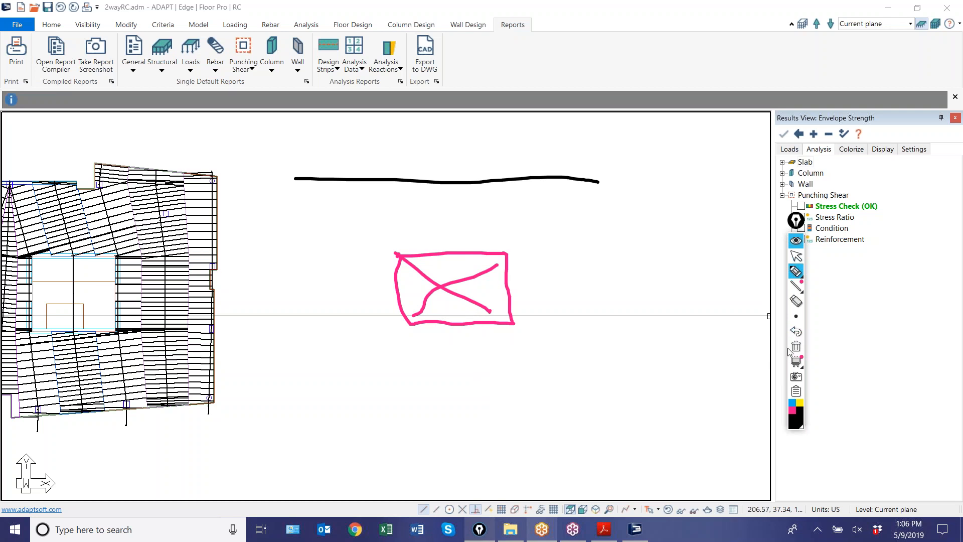
{"action": "mouse_move", "coordinate": [798, 275]}
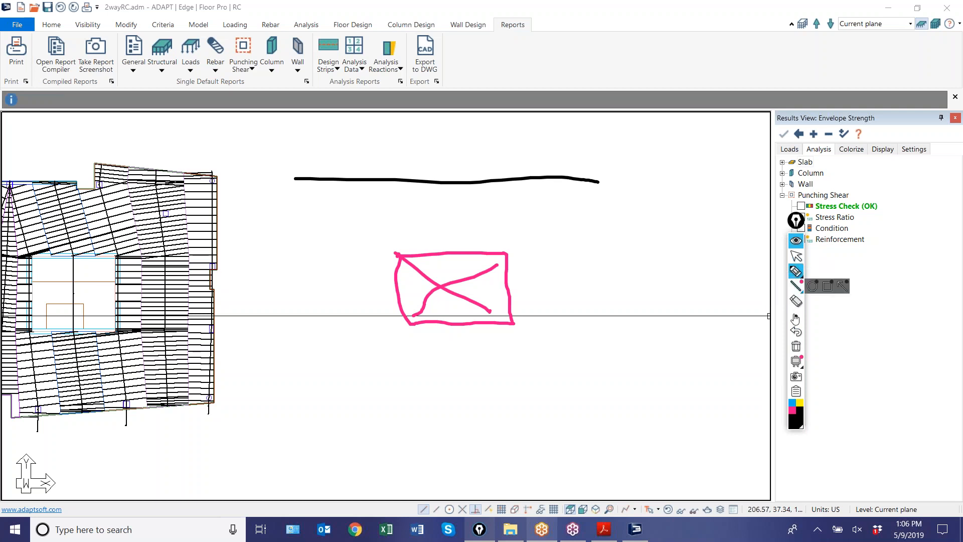
{"action": "left_click", "coordinate": [797, 332]}
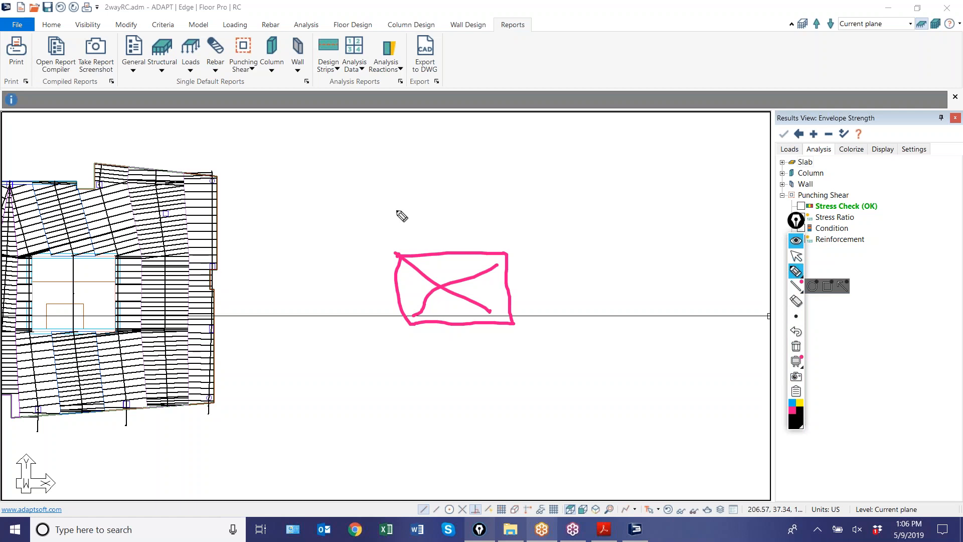
Step: Sketch black horizontal lines above and below the pink rectangle, and a vertical line with crosses where it meets the rectangle's edges
{"action": "left_click_drag", "start_coordinate": [334, 125], "coordinate": [627, 116]}
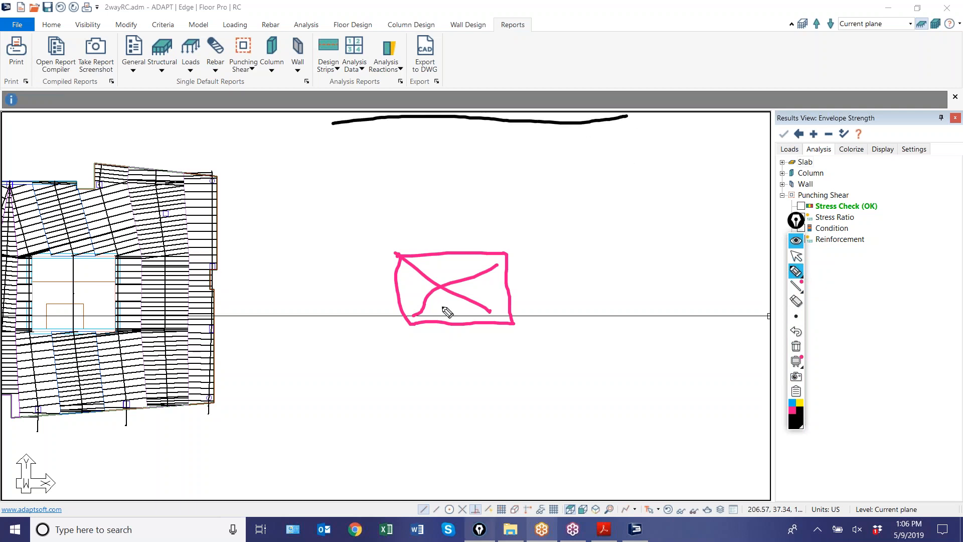
{"action": "left_click_drag", "start_coordinate": [342, 324], "coordinate": [637, 314]}
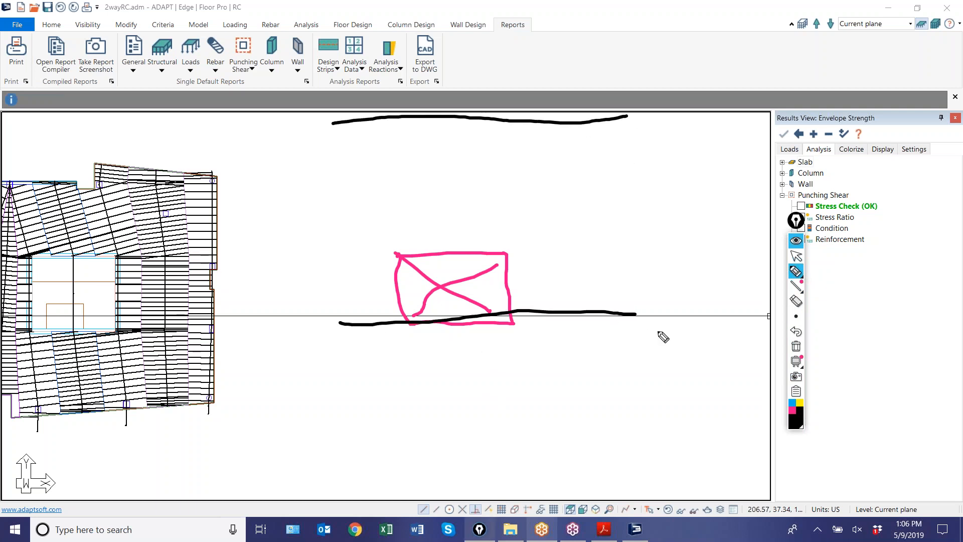
{"action": "left_click", "coordinate": [798, 333]}
{"action": "left_click_drag", "start_coordinate": [337, 347], "coordinate": [673, 346]}
{"action": "left_click_drag", "start_coordinate": [477, 416], "coordinate": [464, 216]}
{"action": "left_click_drag", "start_coordinate": [466, 79], "coordinate": [472, 210]}
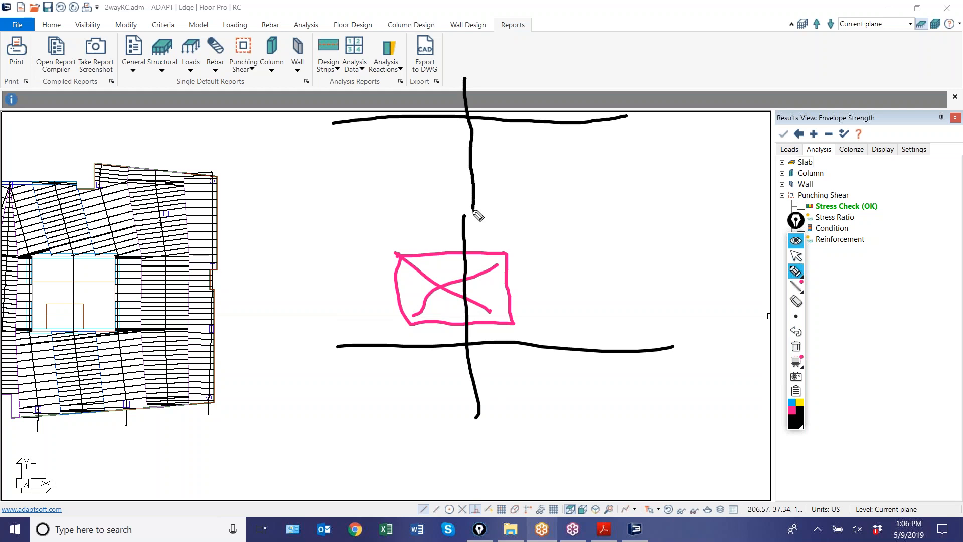
{"action": "mouse_move", "coordinate": [458, 316]}
{"action": "left_mouse_down"}
{"action": "mouse_move", "coordinate": [474, 328]}
{"action": "mouse_move", "coordinate": [447, 334]}
{"action": "left_mouse_up"}
{"action": "mouse_move", "coordinate": [456, 244]}
{"action": "left_mouse_down"}
{"action": "mouse_move", "coordinate": [476, 257]}
{"action": "mouse_move", "coordinate": [443, 264]}
{"action": "left_mouse_up"}
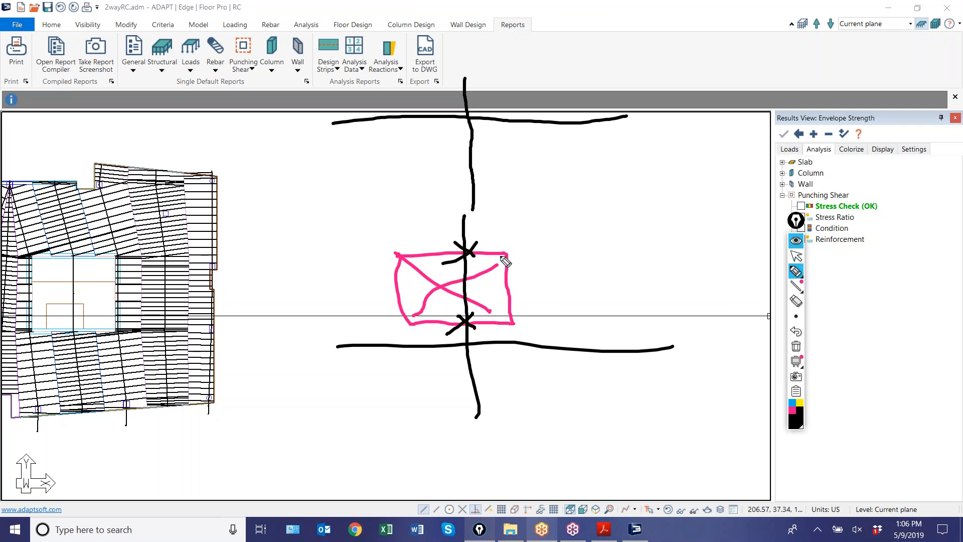
Step: Sketch two separate section bars with a cross between them beside the rectangle, and an arrow to a single continuous bar
{"action": "mouse_move", "coordinate": [595, 220]}
{"action": "left_mouse_down"}
{"action": "mouse_move", "coordinate": [588, 245]}
{"action": "mouse_move", "coordinate": [600, 226]}
{"action": "mouse_move", "coordinate": [594, 215]}
{"action": "left_mouse_up"}
{"action": "mouse_move", "coordinate": [580, 247]}
{"action": "left_mouse_down"}
{"action": "mouse_move", "coordinate": [610, 316]}
{"action": "mouse_move", "coordinate": [590, 301]}
{"action": "left_mouse_up"}
{"action": "mouse_move", "coordinate": [593, 356]}
{"action": "left_mouse_down"}
{"action": "mouse_move", "coordinate": [597, 405]}
{"action": "mouse_move", "coordinate": [610, 387]}
{"action": "mouse_move", "coordinate": [600, 318]}
{"action": "mouse_move", "coordinate": [599, 394]}
{"action": "mouse_move", "coordinate": [596, 378]}
{"action": "left_mouse_up"}
{"action": "left_click_drag", "start_coordinate": [598, 356], "coordinate": [594, 342]}
{"action": "left_click_drag", "start_coordinate": [590, 229], "coordinate": [589, 233]}
{"action": "left_click", "coordinate": [593, 203]}
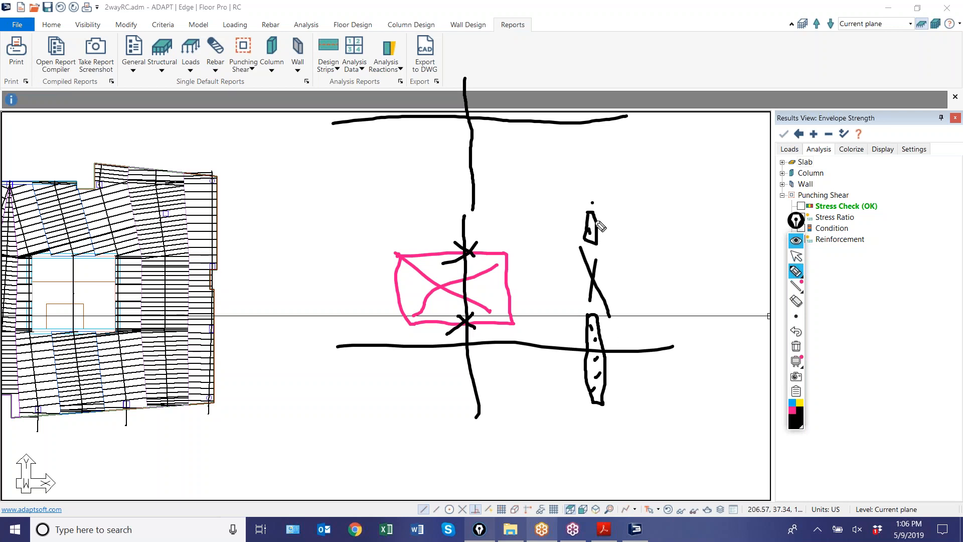
{"action": "mouse_move", "coordinate": [613, 289]}
{"action": "left_mouse_down"}
{"action": "mouse_move", "coordinate": [654, 286]}
{"action": "mouse_move", "coordinate": [636, 304]}
{"action": "left_mouse_up"}
{"action": "mouse_move", "coordinate": [665, 226]}
{"action": "left_mouse_down"}
{"action": "mouse_move", "coordinate": [666, 345]}
{"action": "mouse_move", "coordinate": [674, 258]}
{"action": "mouse_move", "coordinate": [667, 228]}
{"action": "mouse_move", "coordinate": [683, 308]}
{"action": "left_mouse_up"}
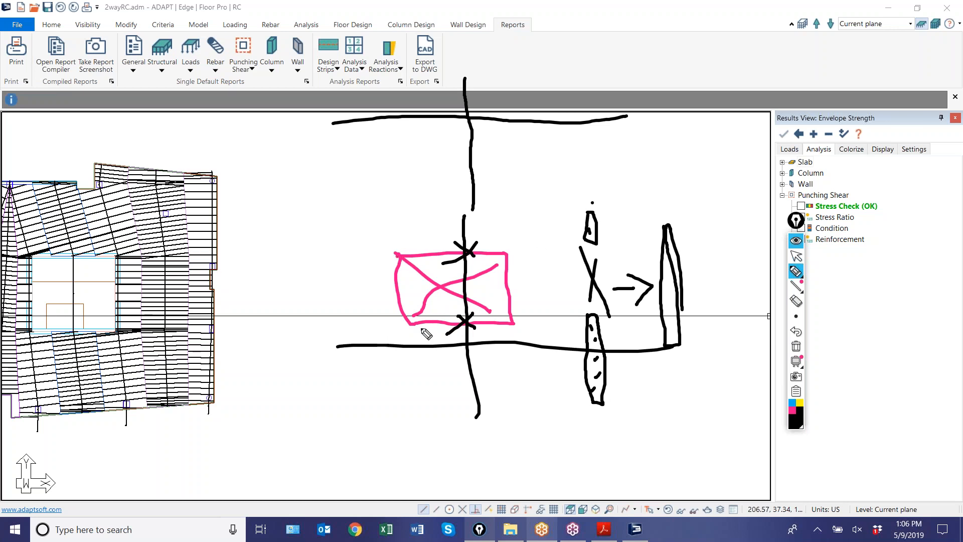
Step: Undo the section sketches, crosses and vertical line, and redraw the vertical as two segments ending at the pink rectangle's edges
{"action": "left_click", "coordinate": [797, 332]}
{"action": "left_click", "coordinate": [798, 332]}
{"action": "left_click", "coordinate": [797, 332]}
{"action": "left_click", "coordinate": [797, 332]}
{"action": "left_click", "coordinate": [797, 332]}
{"action": "left_click", "coordinate": [798, 333]}
{"action": "left_click", "coordinate": [797, 332]}
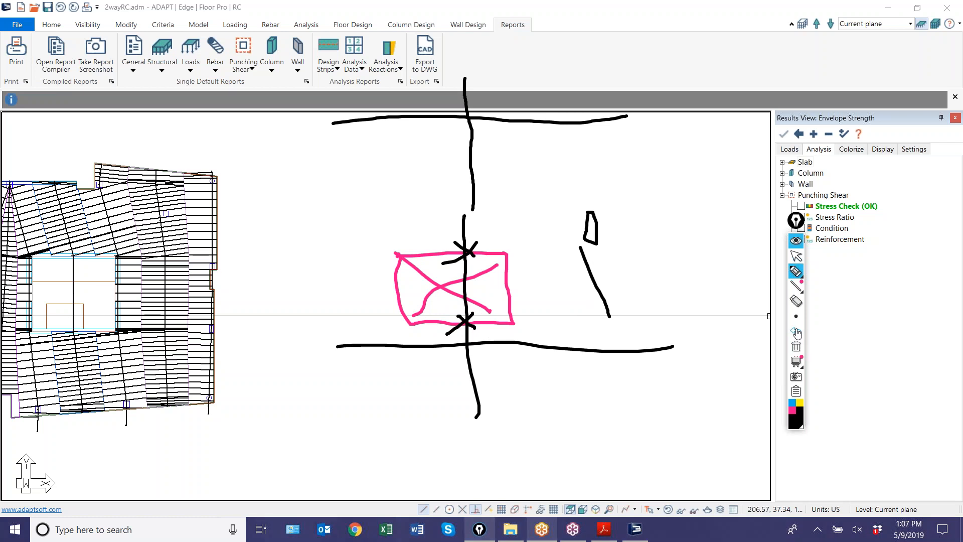
{"action": "left_click", "coordinate": [797, 332]}
{"action": "left_click", "coordinate": [797, 332]}
{"action": "left_click", "coordinate": [797, 332]}
{"action": "left_click", "coordinate": [797, 332]}
{"action": "left_click", "coordinate": [797, 332]}
{"action": "left_click", "coordinate": [797, 333]}
{"action": "left_click", "coordinate": [797, 332]}
{"action": "left_click", "coordinate": [797, 332]}
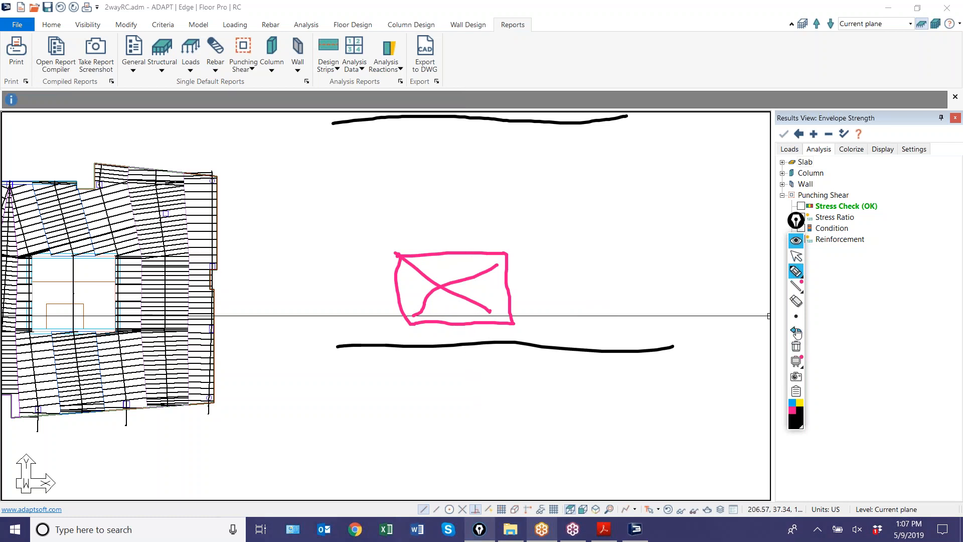
{"action": "left_click_drag", "start_coordinate": [476, 422], "coordinate": [485, 327]}
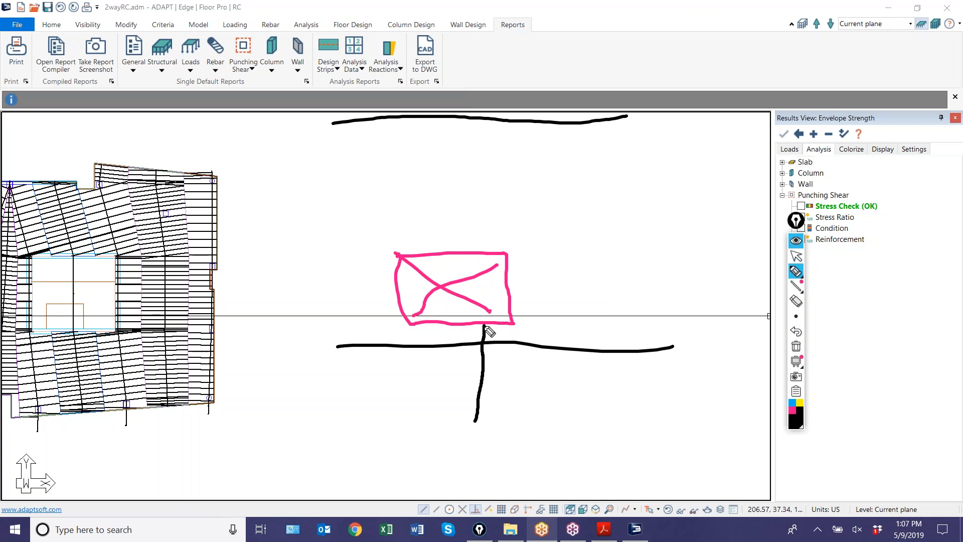
{"action": "left_click_drag", "start_coordinate": [462, 92], "coordinate": [464, 251]}
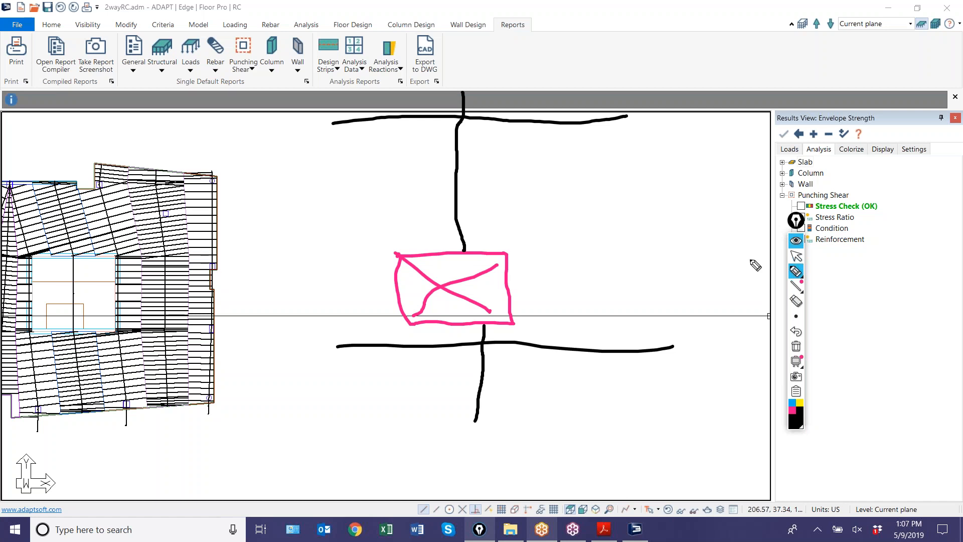
Step: Switch from the annotation pen back to the pointer and clear all screen annotations
{"action": "left_click", "coordinate": [796, 257]}
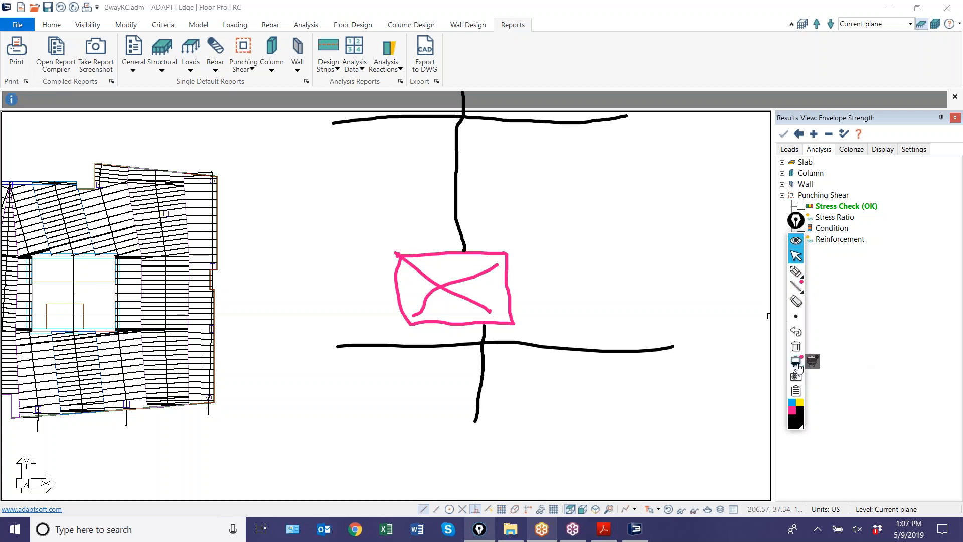
{"action": "left_click", "coordinate": [796, 346]}
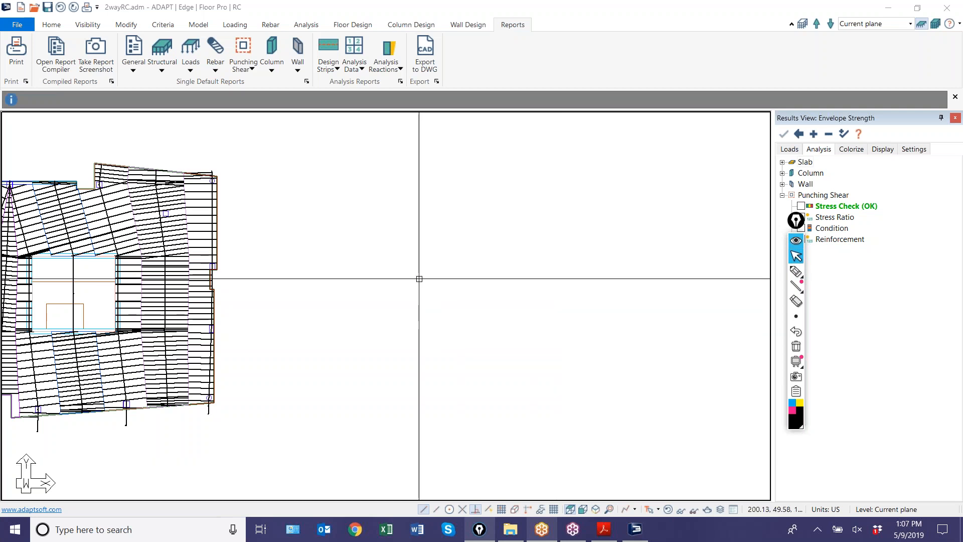
Step: Run the slab analysis for all six load combinations with uncracked stiffness and save the solution
{"action": "middle_click_drag", "start_coordinate": [420, 278], "coordinate": [657, 301]}
{"action": "middle_click_drag", "start_coordinate": [537, 322], "coordinate": [646, 319]}
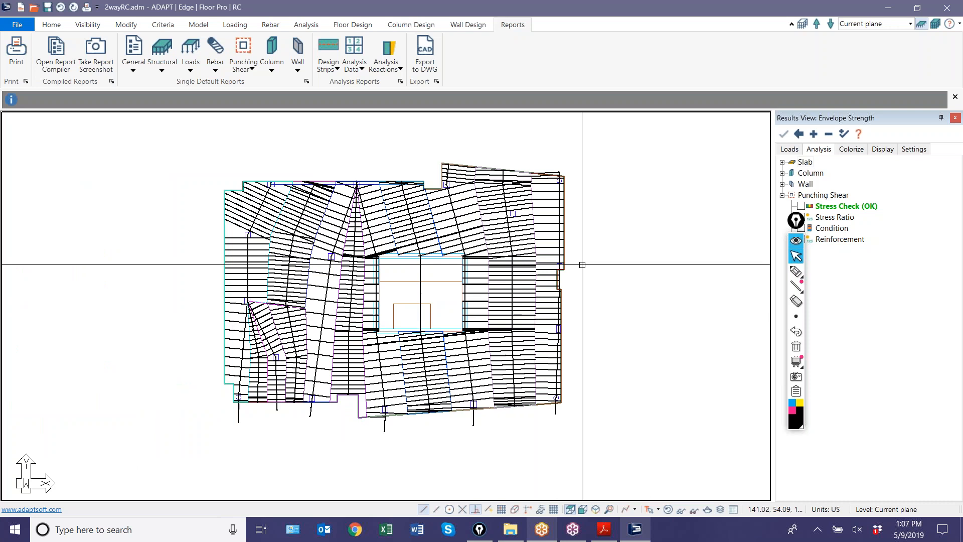
{"action": "left_click", "coordinate": [305, 25]}
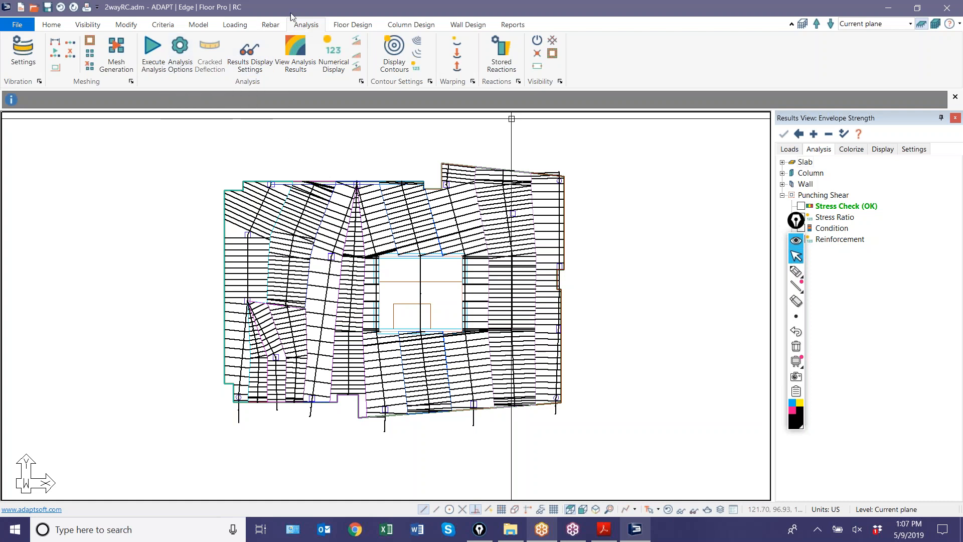
{"action": "left_click", "coordinate": [154, 47]}
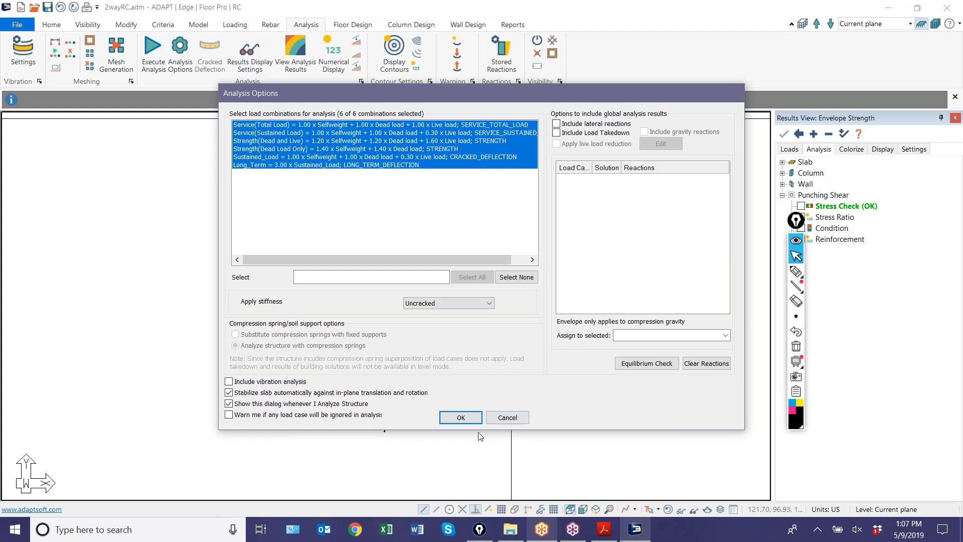
{"action": "left_click", "coordinate": [461, 417]}
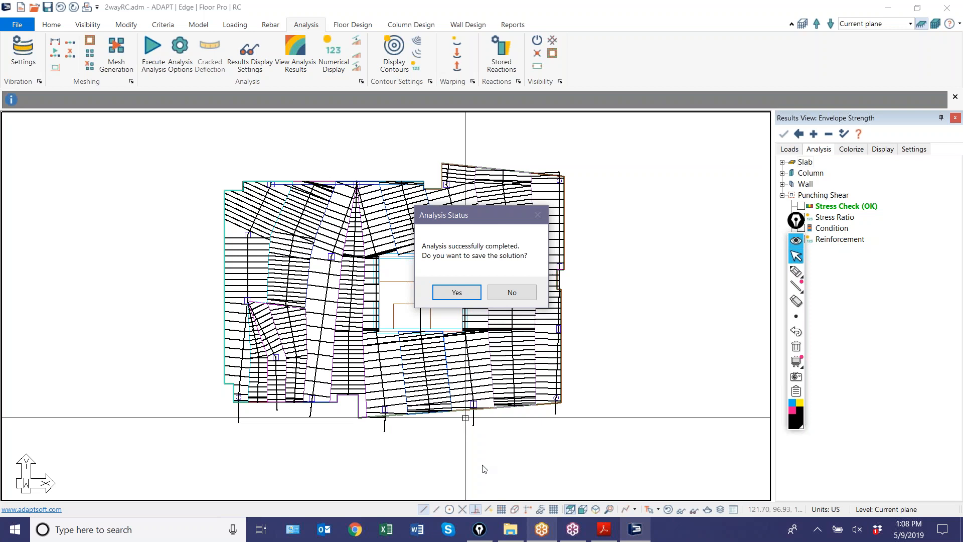
{"action": "left_click", "coordinate": [444, 292]}
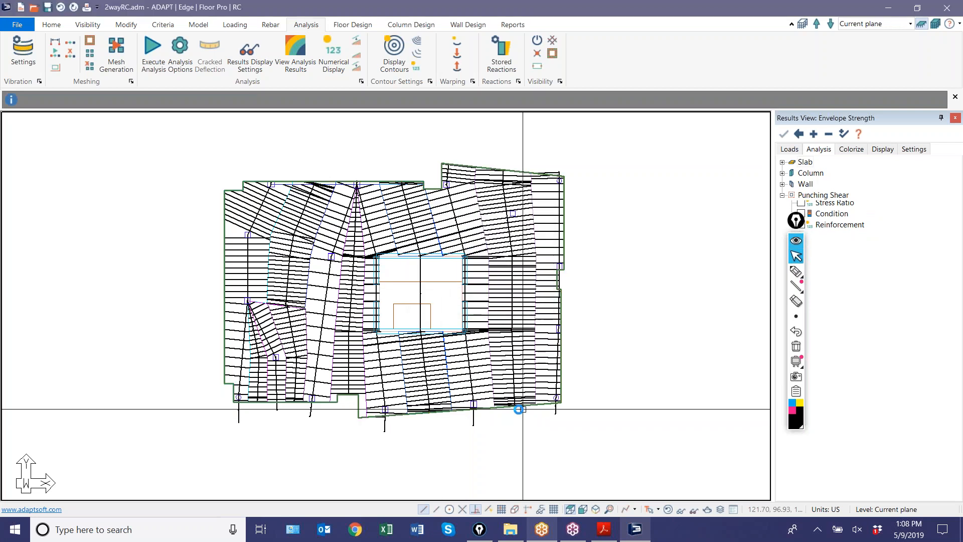
Step: Design the generated design sections and save the design results
{"action": "left_click", "coordinate": [346, 28]}
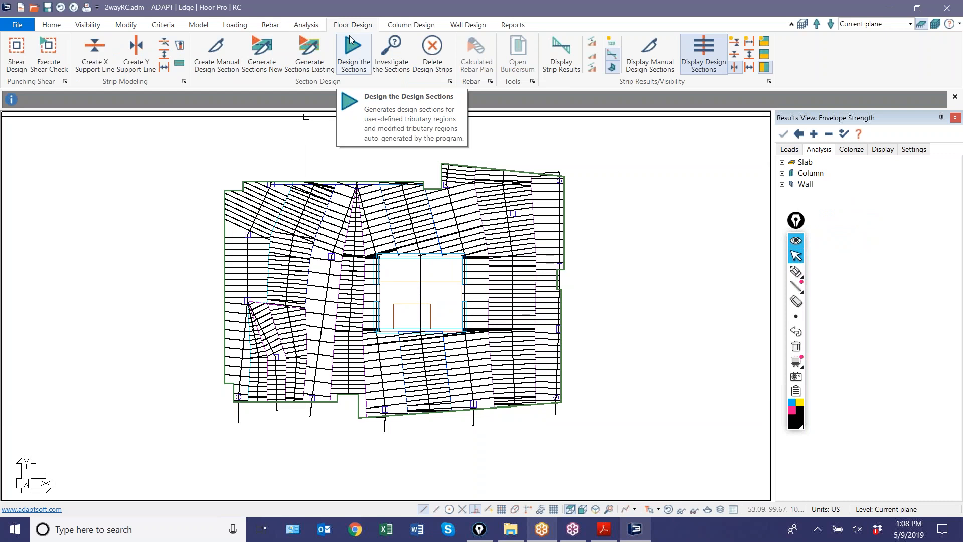
{"action": "left_click", "coordinate": [345, 56]}
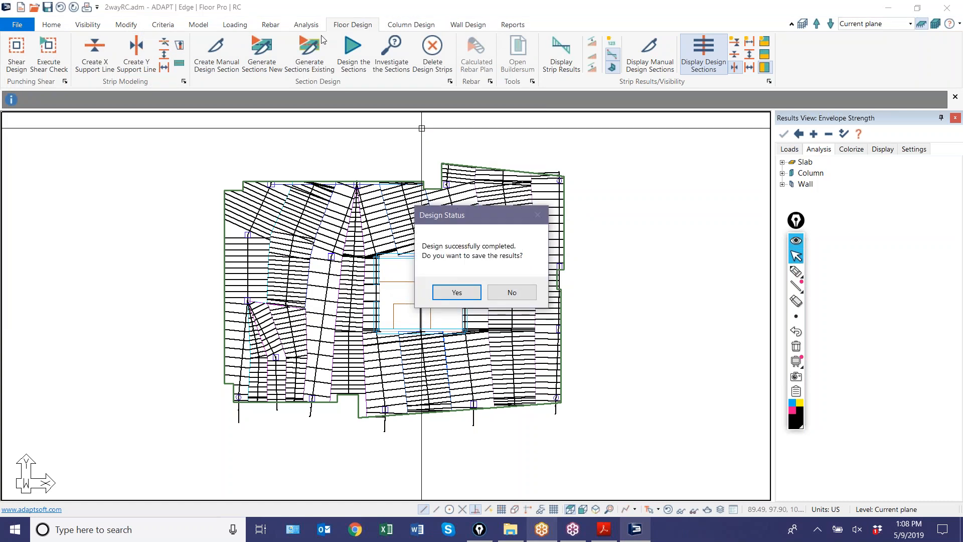
{"action": "left_click", "coordinate": [457, 292]}
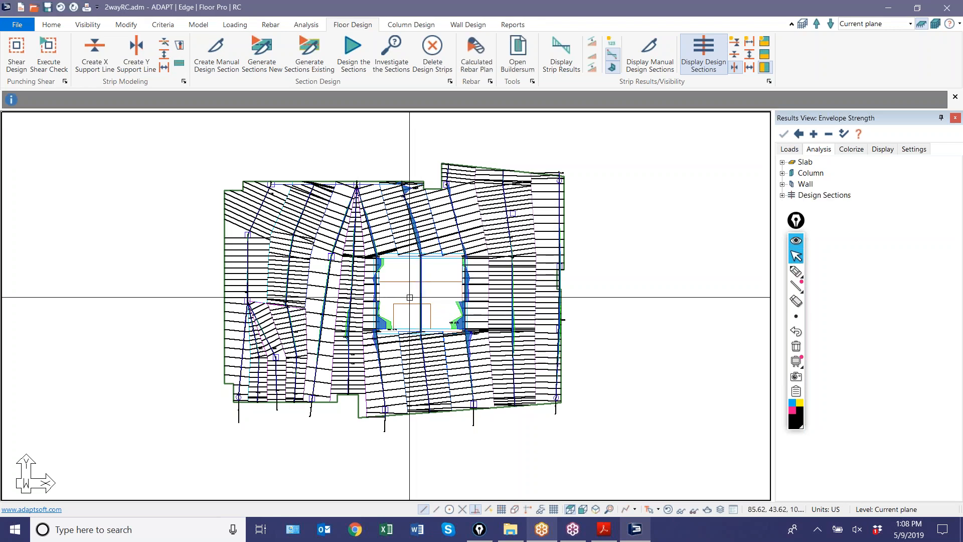
Step: Display the X-direction design sections instead of the Y-direction ones, and move the annotation toolbar off the results panel
{"action": "left_click", "coordinate": [735, 68]}
{"action": "left_click", "coordinate": [734, 53]}
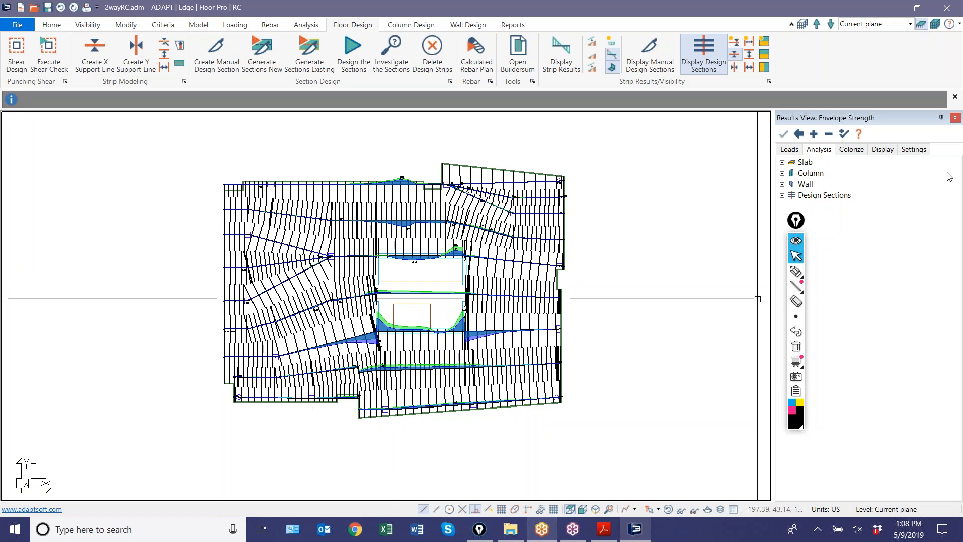
{"action": "left_click_drag", "start_coordinate": [801, 225], "coordinate": [732, 275]}
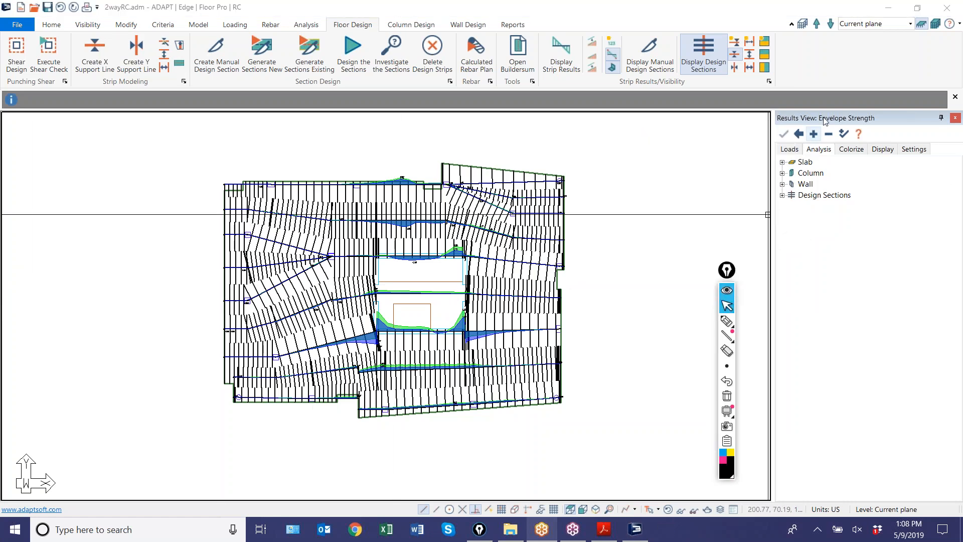
Step: Display the design sections' bending actions for the Strength(Dead and Live) combination and inspect the diagrams around the slab opening
{"action": "left_click", "coordinate": [786, 150]}
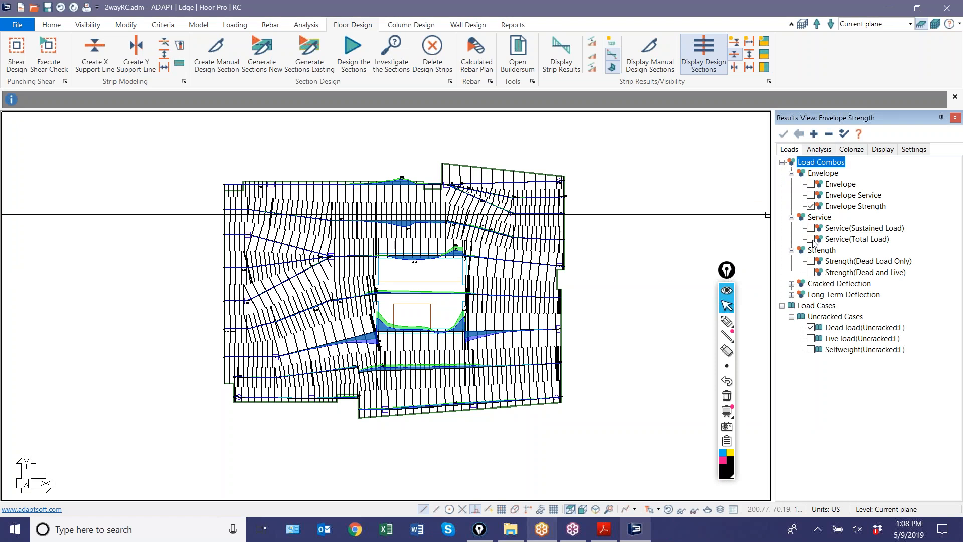
{"action": "left_click", "coordinate": [811, 273]}
{"action": "left_click", "coordinate": [819, 149]}
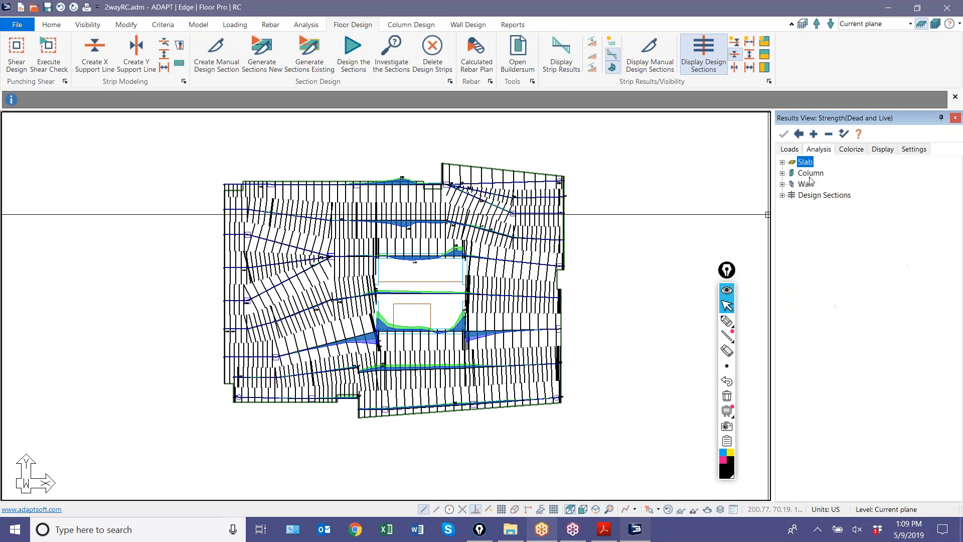
{"action": "left_click", "coordinate": [782, 196]}
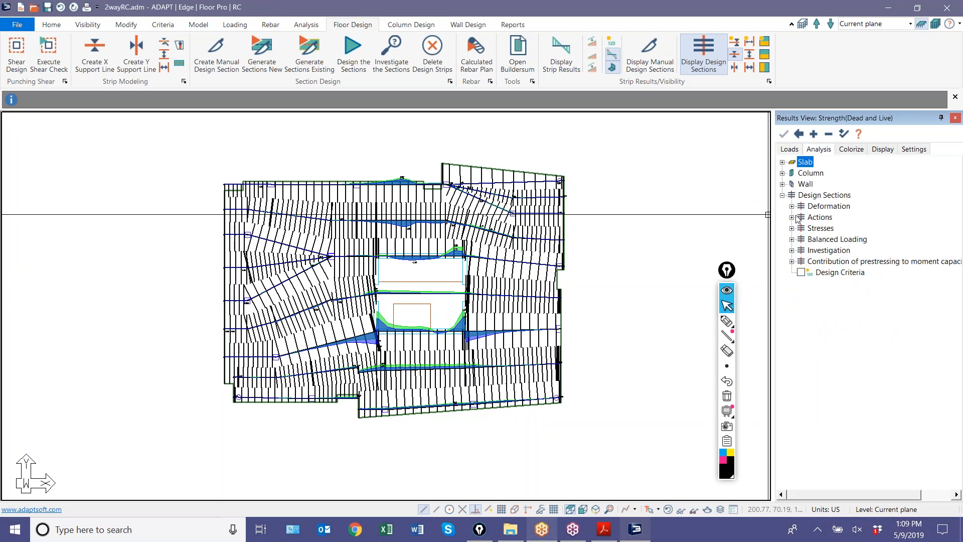
{"action": "left_click", "coordinate": [792, 218]}
{"action": "left_click", "coordinate": [810, 229]}
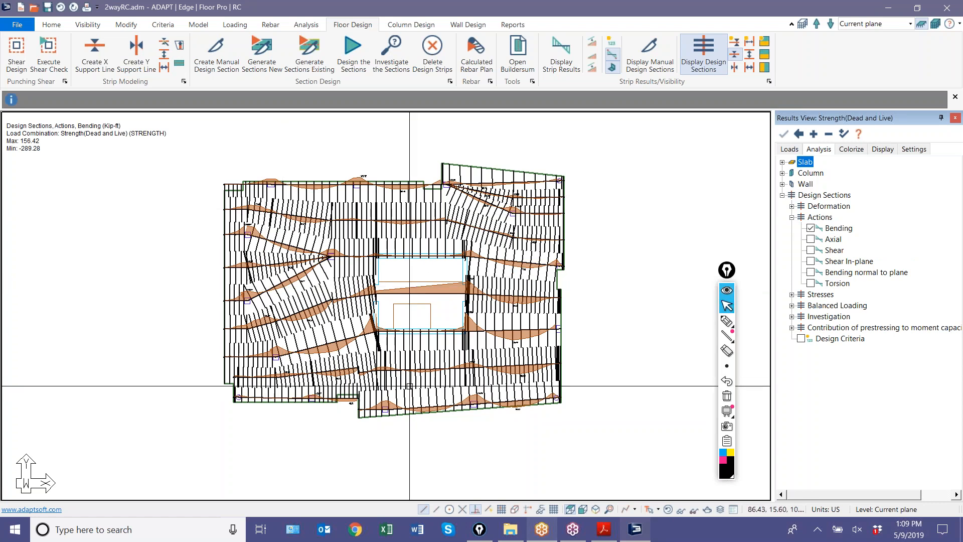
{"action": "scroll", "coordinate": [343, 254], "scroll_direction": "up", "scroll_amount": 1}
{"action": "scroll", "coordinate": [343, 254], "scroll_direction": "up", "scroll_amount": 4}
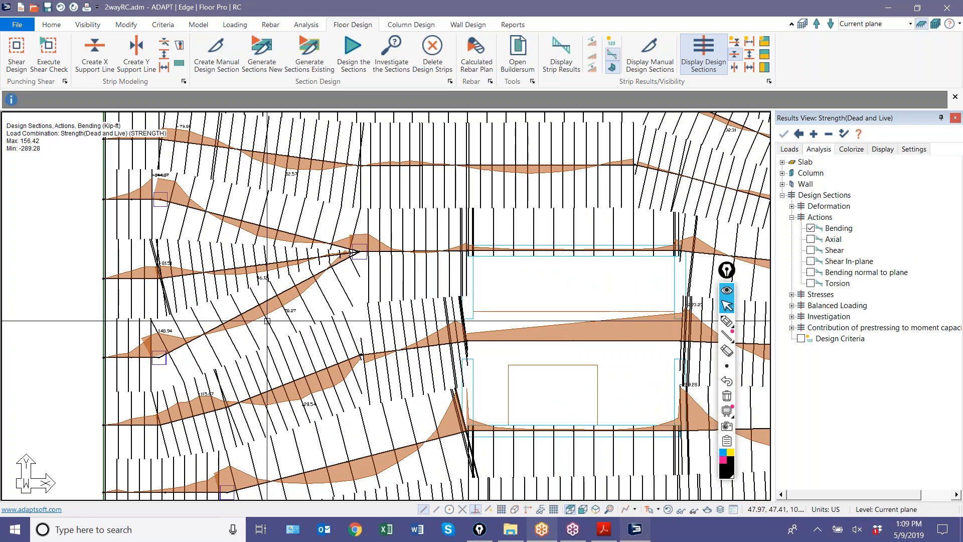
{"action": "scroll", "coordinate": [285, 321], "scroll_direction": "up", "scroll_amount": 2}
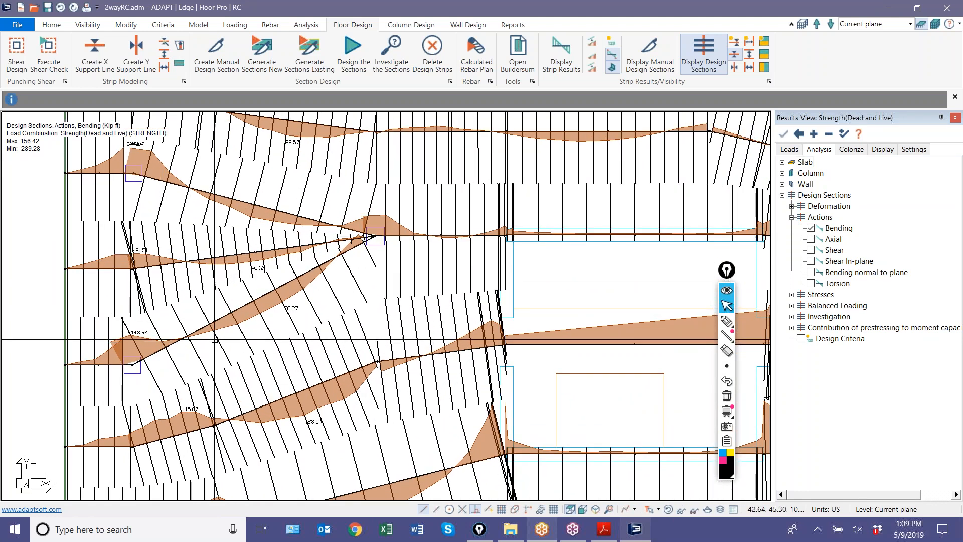
Step: Look over the bending diagrams of the strips above the slab opening, and turn off the bending display
{"action": "scroll", "coordinate": [195, 324], "scroll_direction": "down", "scroll_amount": 1}
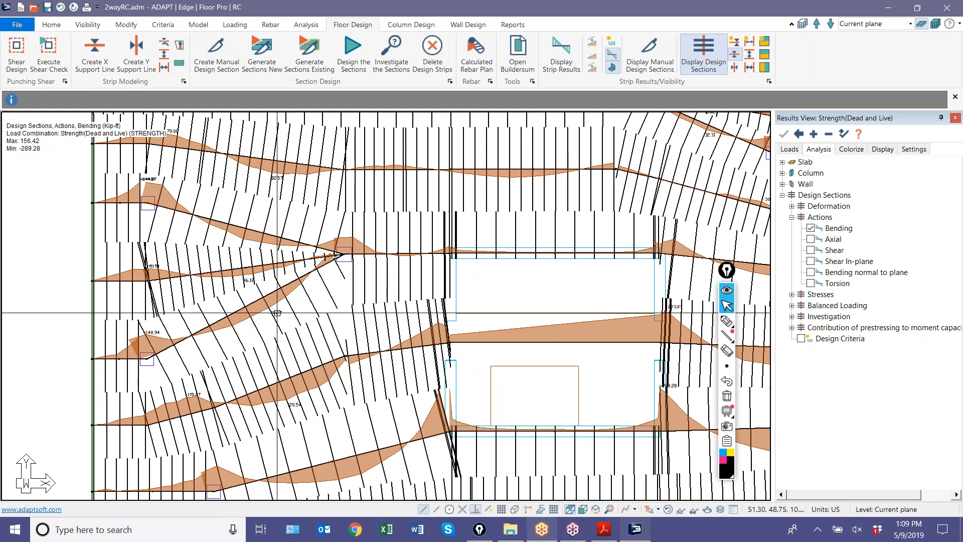
{"action": "middle_click_drag", "start_coordinate": [312, 238], "coordinate": [299, 335]}
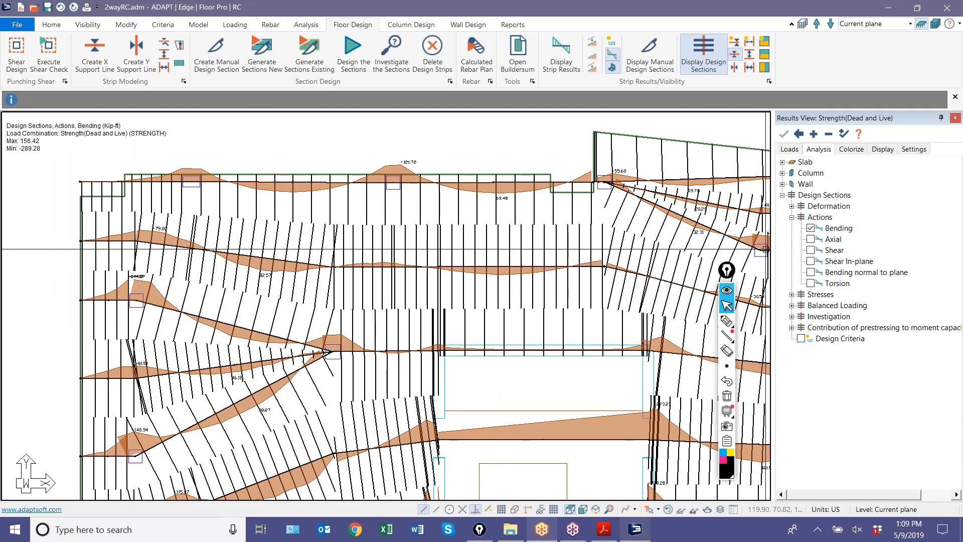
{"action": "left_click", "coordinate": [811, 228]}
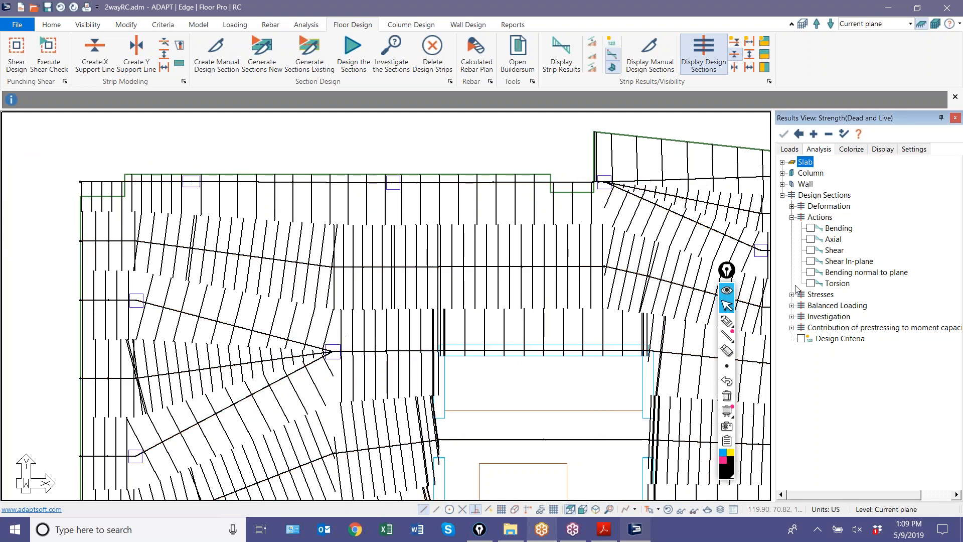
Step: Expand the design sections' stress results, cross out the stress and balanced loading entries with the pen, and erase the markings
{"action": "left_click", "coordinate": [791, 295]}
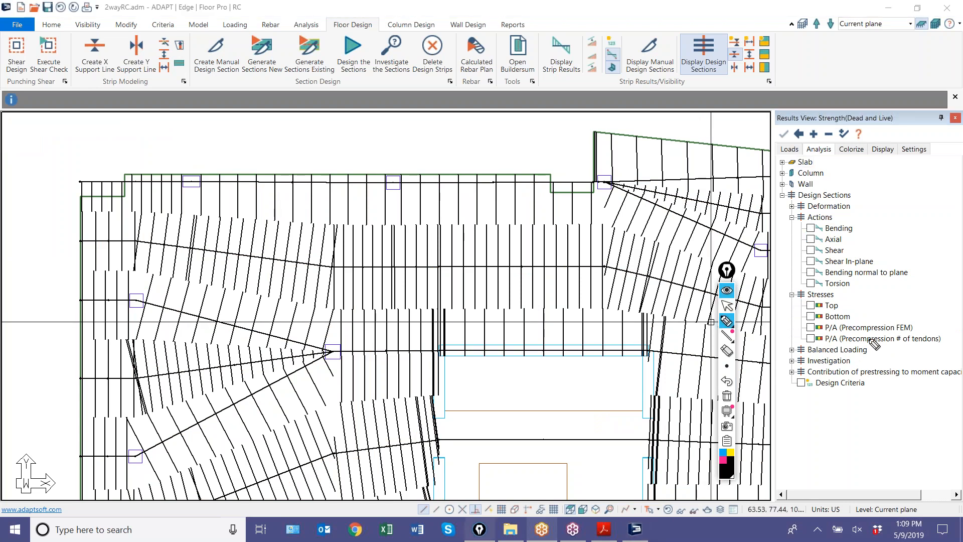
{"action": "left_click_drag", "start_coordinate": [801, 295], "coordinate": [889, 356]}
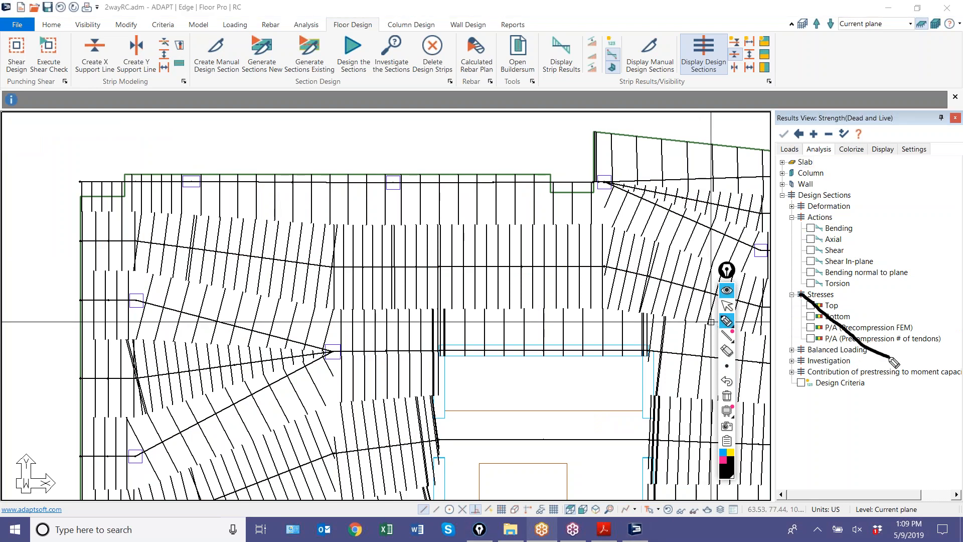
{"action": "left_click_drag", "start_coordinate": [882, 289], "coordinate": [797, 347]}
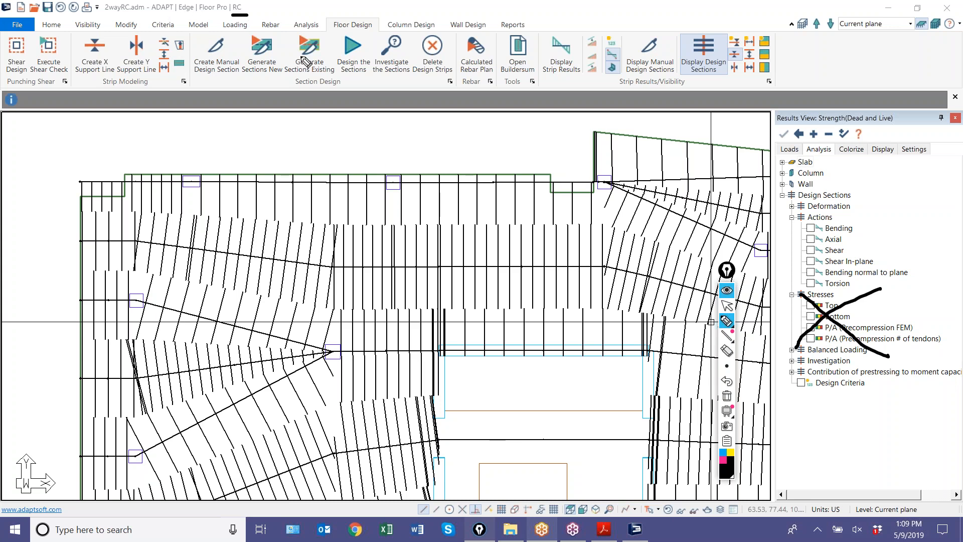
{"action": "left_click_drag", "start_coordinate": [801, 350], "coordinate": [878, 351]}
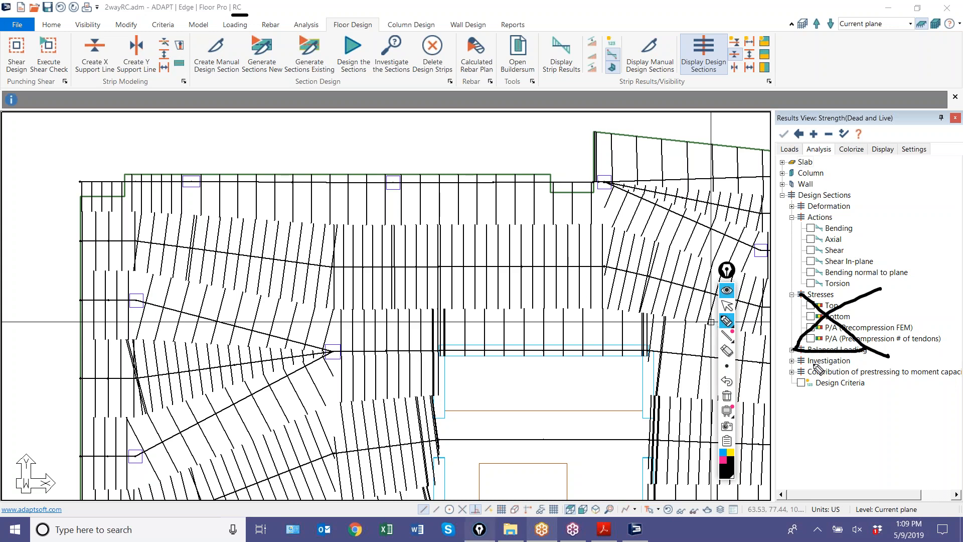
{"action": "left_click", "coordinate": [727, 396]}
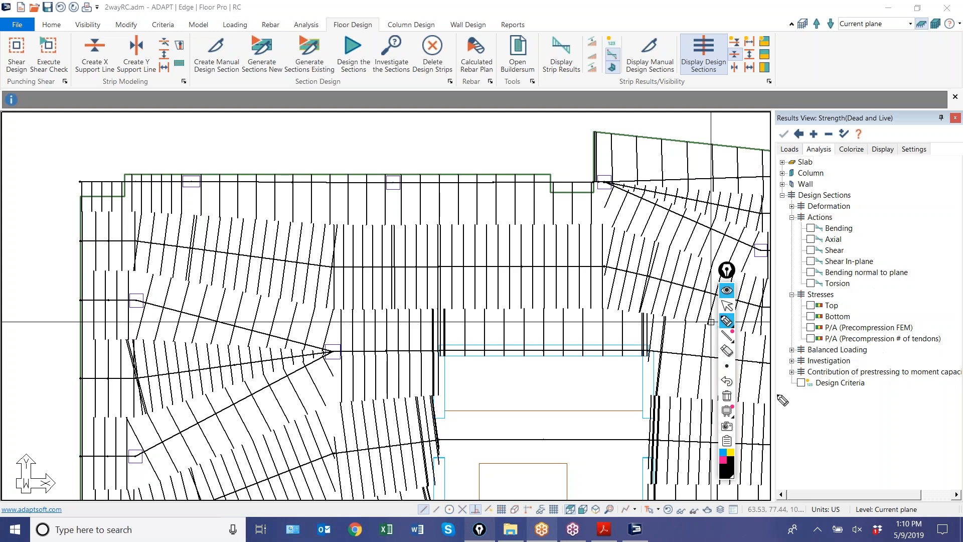
{"action": "left_click", "coordinate": [726, 306]}
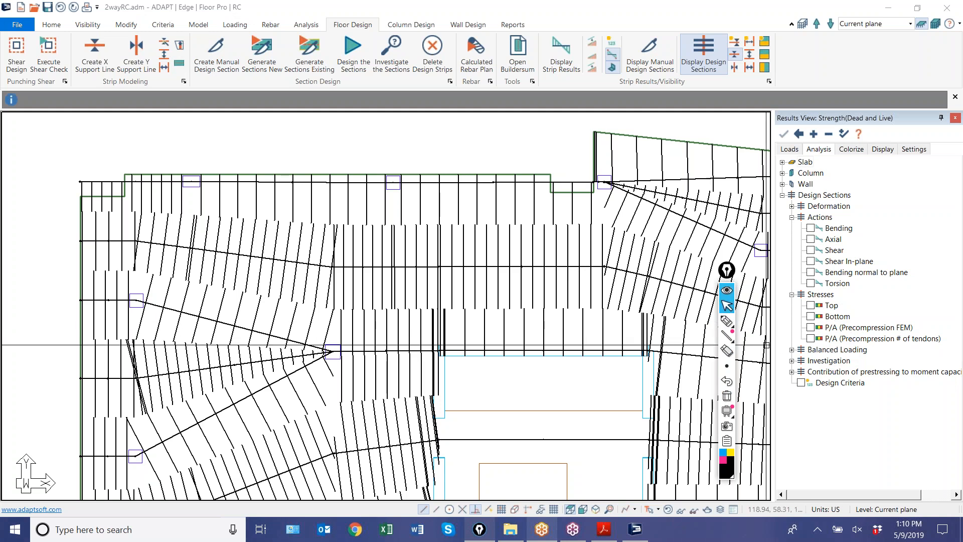
Step: Display the design sections' Moment Capacity investigation with numerical values at every section, and inspect the strip between the opening and the slab edge
{"action": "left_click", "coordinate": [792, 361]}
{"action": "left_click", "coordinate": [809, 372]}
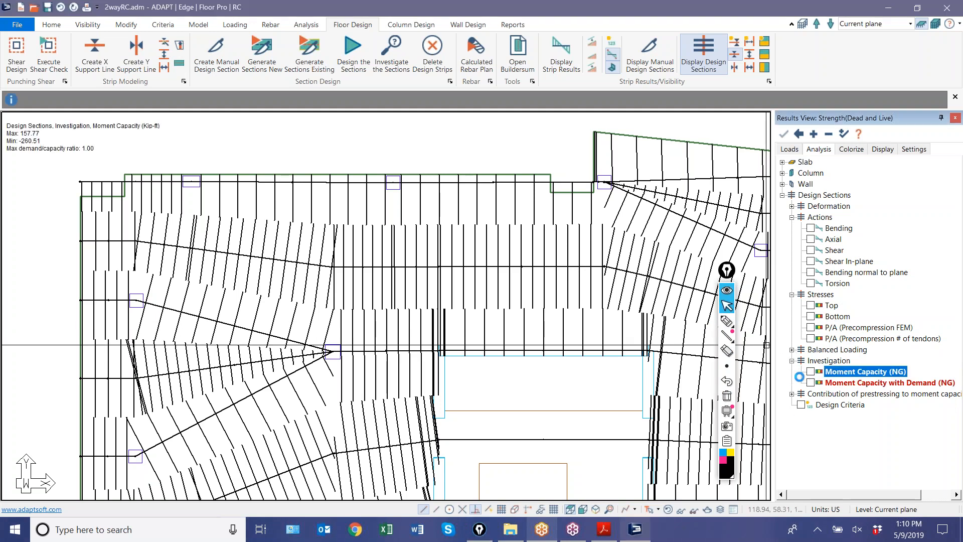
{"action": "middle_click_drag", "start_coordinate": [559, 429], "coordinate": [465, 348]}
{"action": "scroll", "coordinate": [451, 341], "scroll_direction": "down", "scroll_amount": 4}
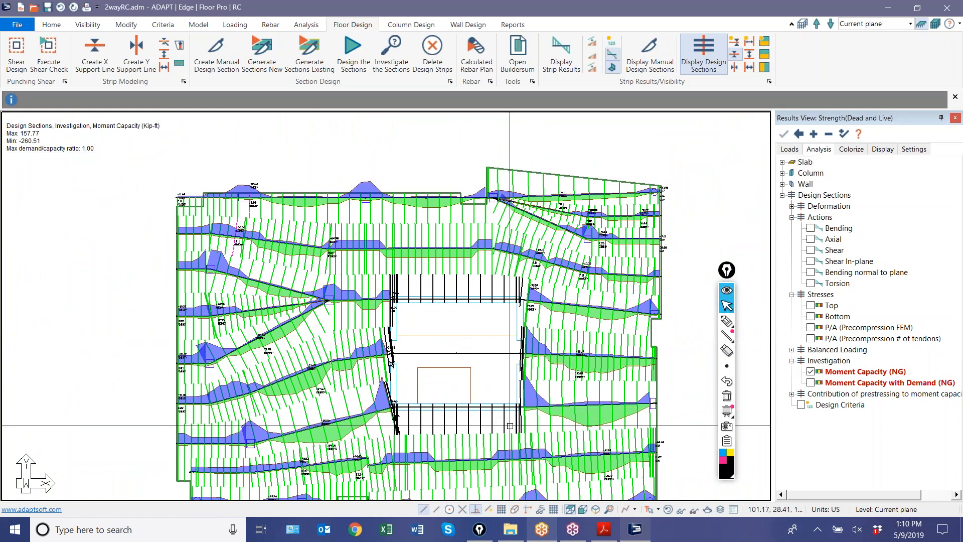
{"action": "scroll", "coordinate": [527, 421], "scroll_direction": "up", "scroll_amount": 5}
{"action": "scroll", "coordinate": [574, 349], "scroll_direction": "up", "scroll_amount": 3}
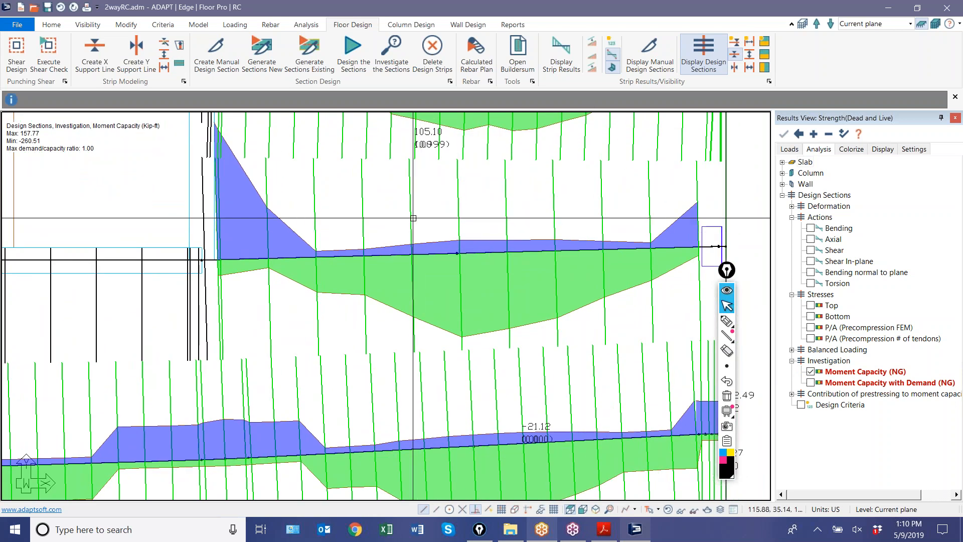
{"action": "left_click", "coordinate": [612, 40]}
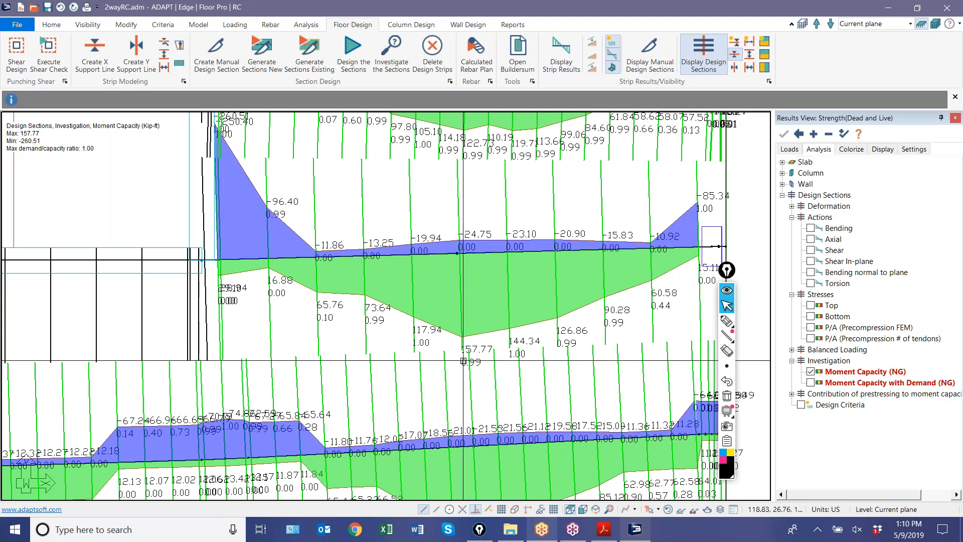
{"action": "middle_click_drag", "start_coordinate": [462, 342], "coordinate": [388, 339]}
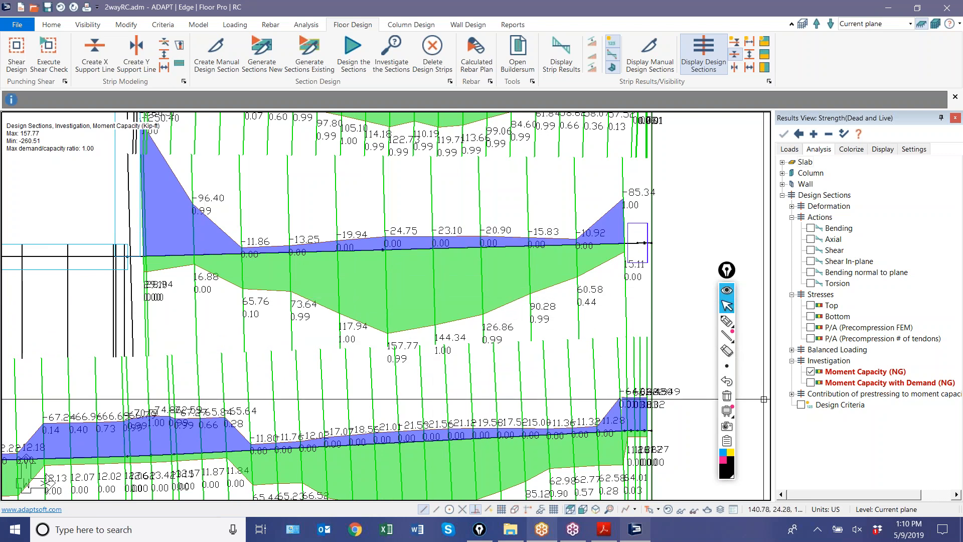
Step: Display Moment Capacity with Demand, and use the pen to underline the midspan values and trace the strip's governing positive-moment curve
{"action": "left_click", "coordinate": [811, 383]}
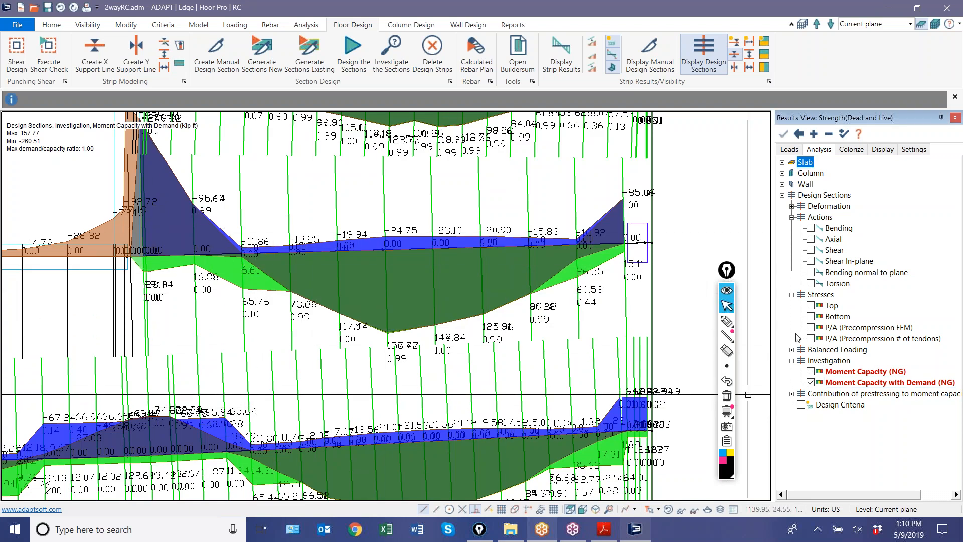
{"action": "left_click", "coordinate": [727, 321]}
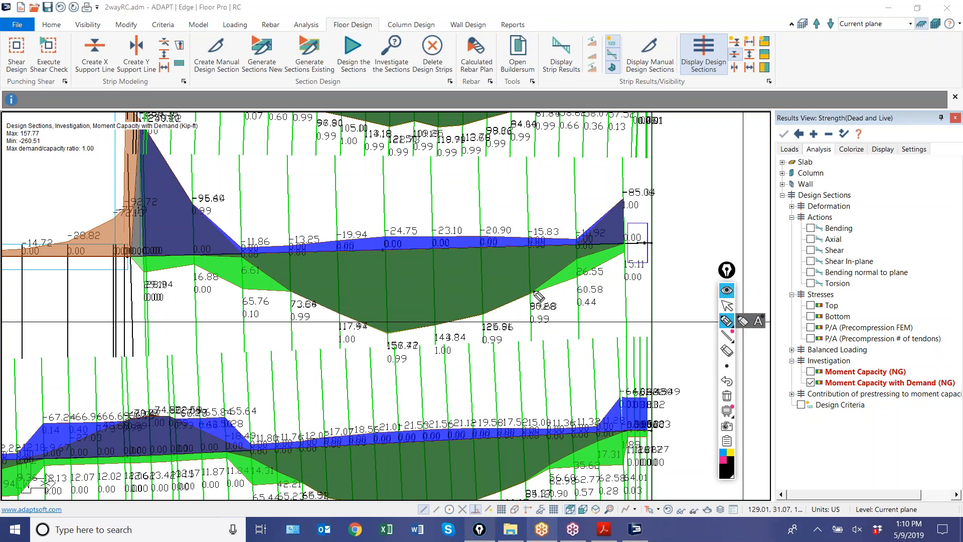
{"action": "mouse_move", "coordinate": [290, 287]}
{"action": "left_mouse_down"}
{"action": "mouse_move", "coordinate": [290, 303]}
{"action": "mouse_move", "coordinate": [396, 373]}
{"action": "mouse_move", "coordinate": [442, 375]}
{"action": "mouse_move", "coordinate": [503, 345]}
{"action": "left_mouse_up"}
{"action": "left_click", "coordinate": [527, 327]}
{"action": "left_click_drag", "start_coordinate": [574, 321], "coordinate": [527, 326]}
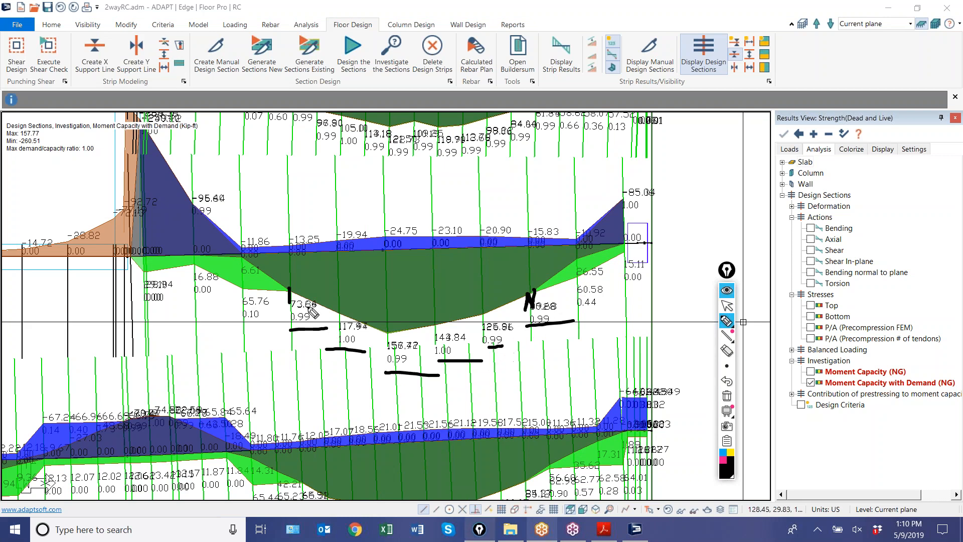
{"action": "mouse_move", "coordinate": [291, 290]}
{"action": "left_mouse_down"}
{"action": "mouse_move", "coordinate": [394, 334]}
{"action": "mouse_move", "coordinate": [479, 321]}
{"action": "mouse_move", "coordinate": [534, 291]}
{"action": "left_mouse_up"}
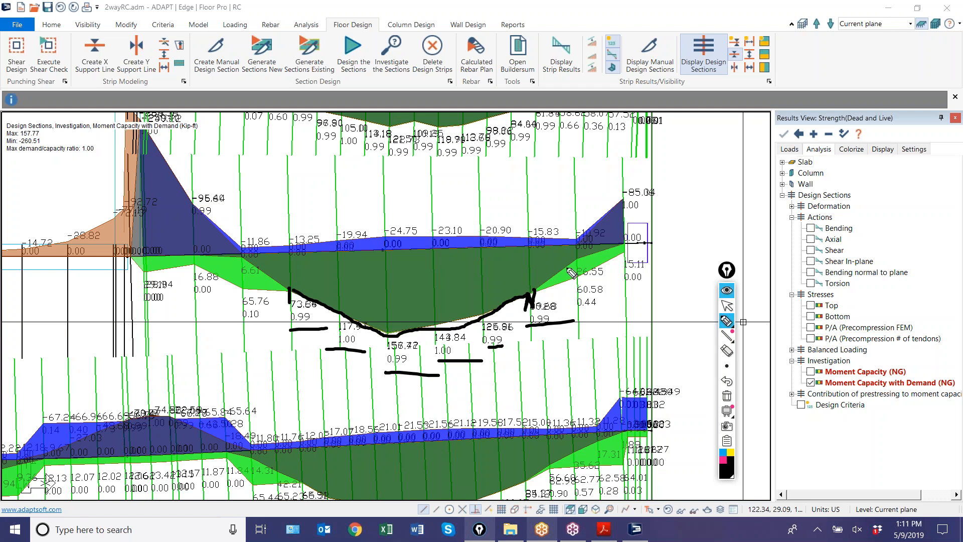
Step: Mark the zones beside the strip's midspan where capacity exceeds demand, and erase all pen markings
{"action": "left_click_drag", "start_coordinate": [560, 275], "coordinate": [558, 280]}
{"action": "left_click_drag", "start_coordinate": [570, 270], "coordinate": [593, 264]}
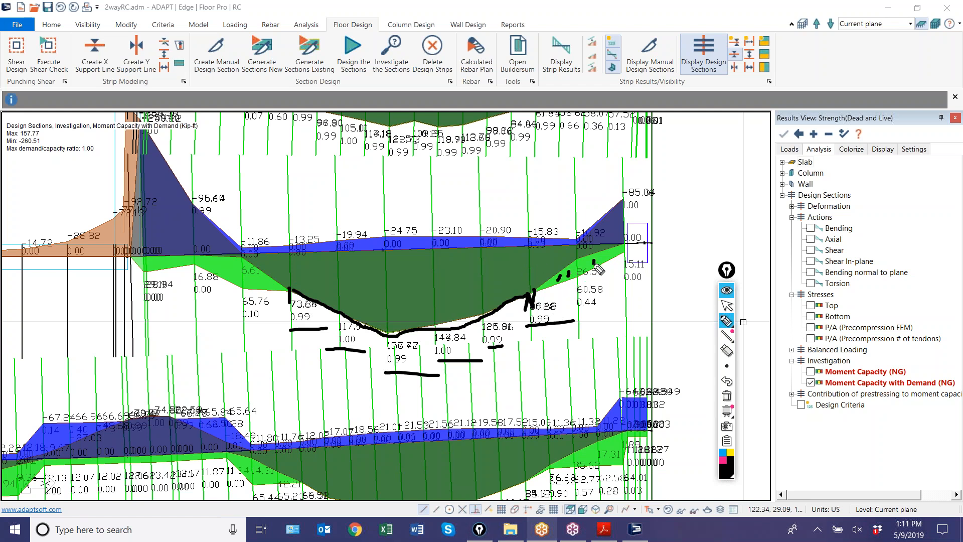
{"action": "mouse_move", "coordinate": [265, 277]}
{"action": "left_mouse_down"}
{"action": "mouse_move", "coordinate": [265, 286]}
{"action": "mouse_move", "coordinate": [250, 274]}
{"action": "left_mouse_up"}
{"action": "mouse_move", "coordinate": [223, 227]}
{"action": "left_mouse_down"}
{"action": "mouse_move", "coordinate": [230, 275]}
{"action": "mouse_move", "coordinate": [247, 286]}
{"action": "left_mouse_up"}
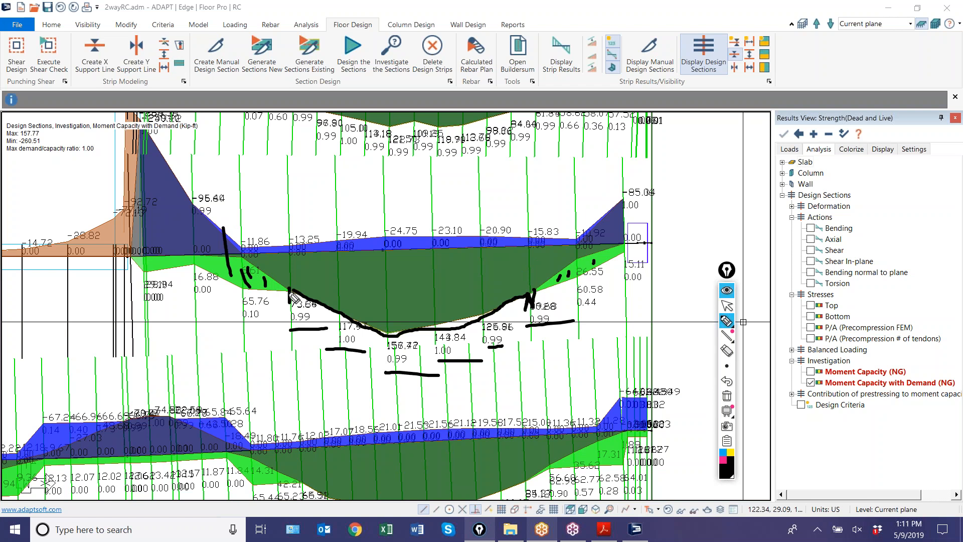
{"action": "left_click", "coordinate": [726, 396]}
{"action": "left_click", "coordinate": [727, 306]}
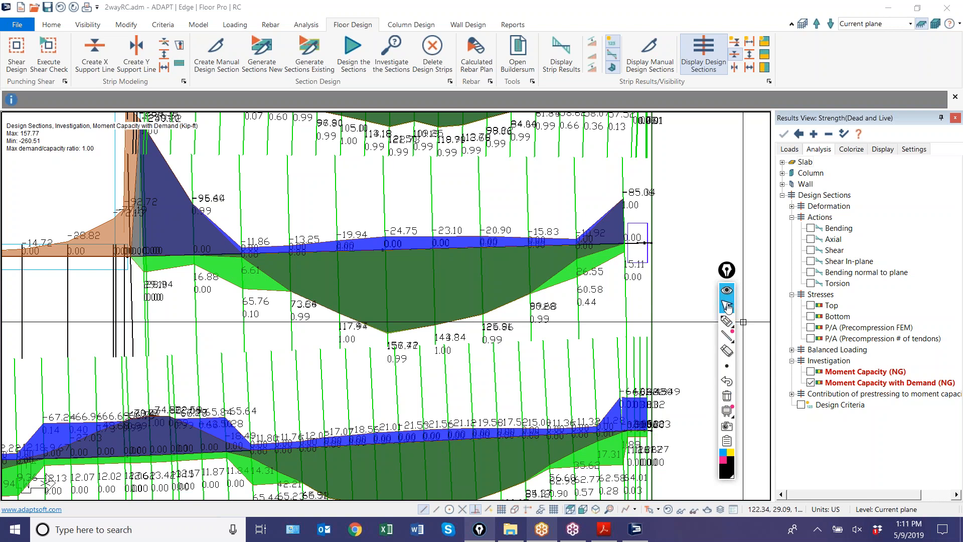
Step: Open the midspan design section's details to review its calculated reinforcement and design summary, and close the support line properties
{"action": "left_click", "coordinate": [385, 219]}
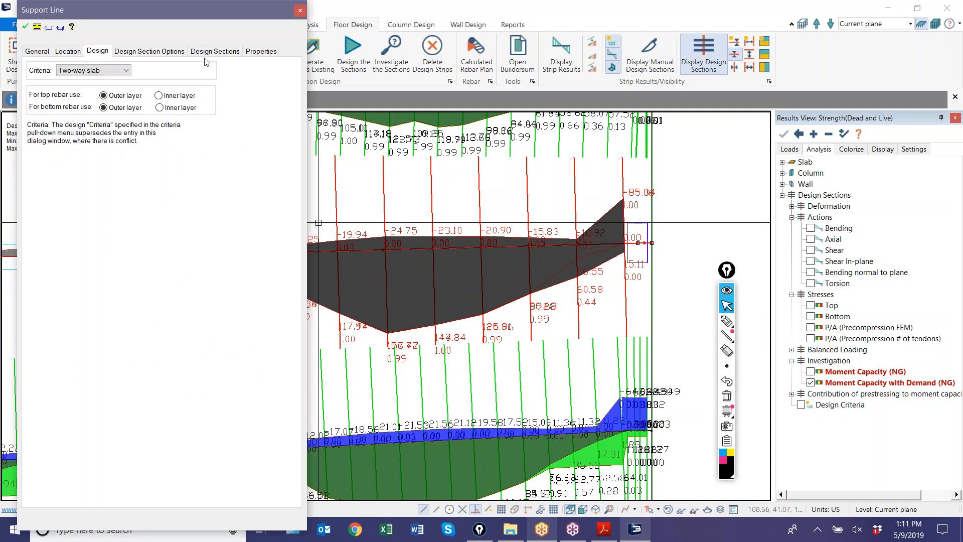
{"action": "left_click", "coordinate": [206, 51]}
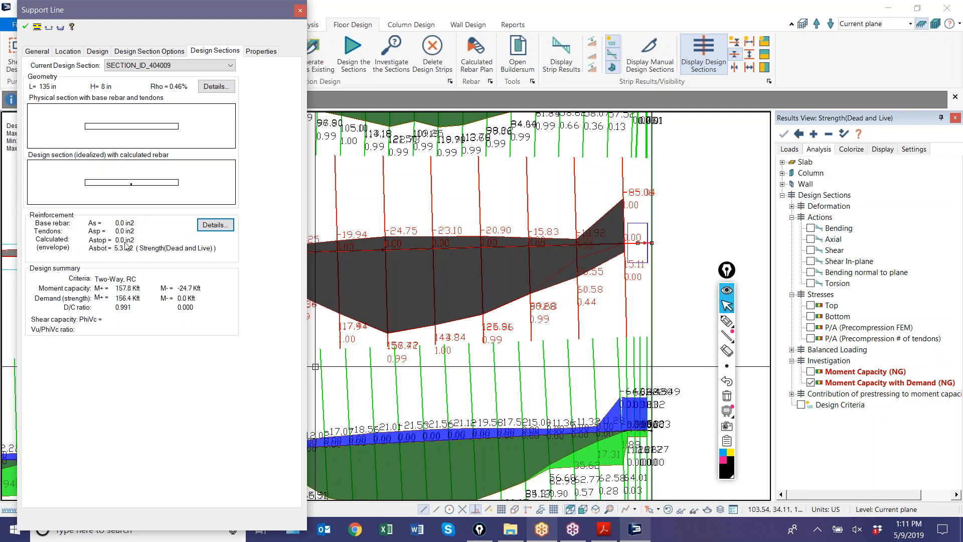
{"action": "left_click", "coordinate": [398, 205]}
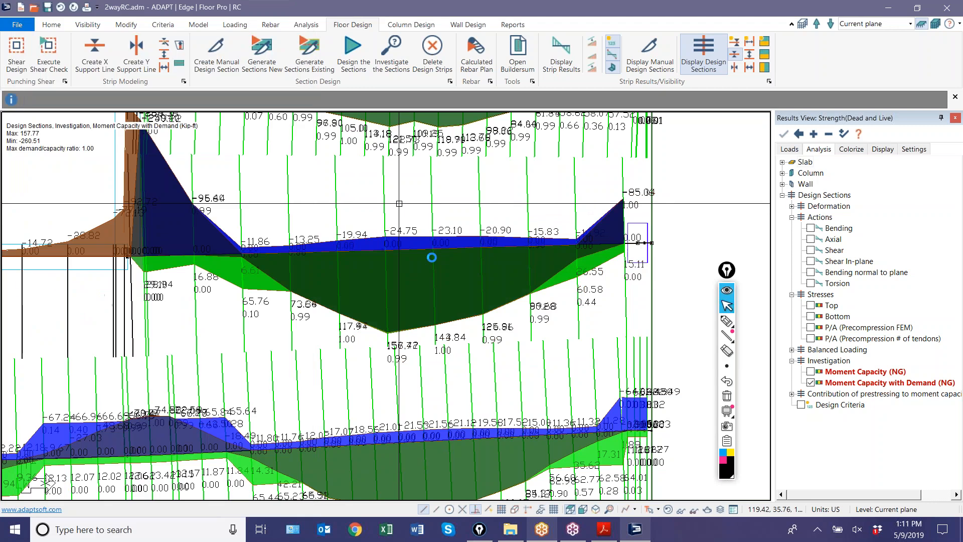
Step: Review Moment Capacity with Demand across the whole slab, turn off its display and collapse the investigation results
{"action": "scroll", "coordinate": [508, 347], "scroll_direction": "down", "scroll_amount": 1}
{"action": "scroll", "coordinate": [509, 347], "scroll_direction": "down", "scroll_amount": 2}
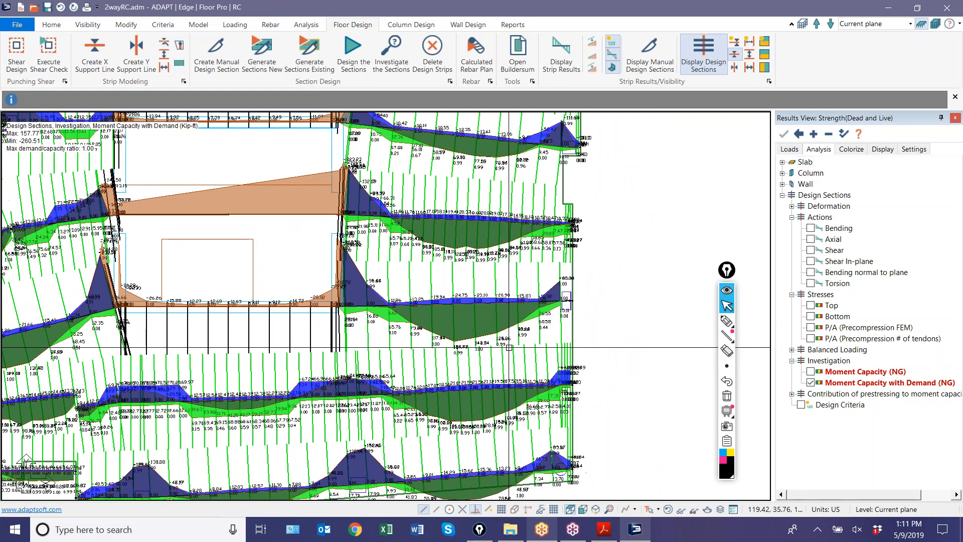
{"action": "scroll", "coordinate": [509, 348], "scroll_direction": "down", "scroll_amount": 3}
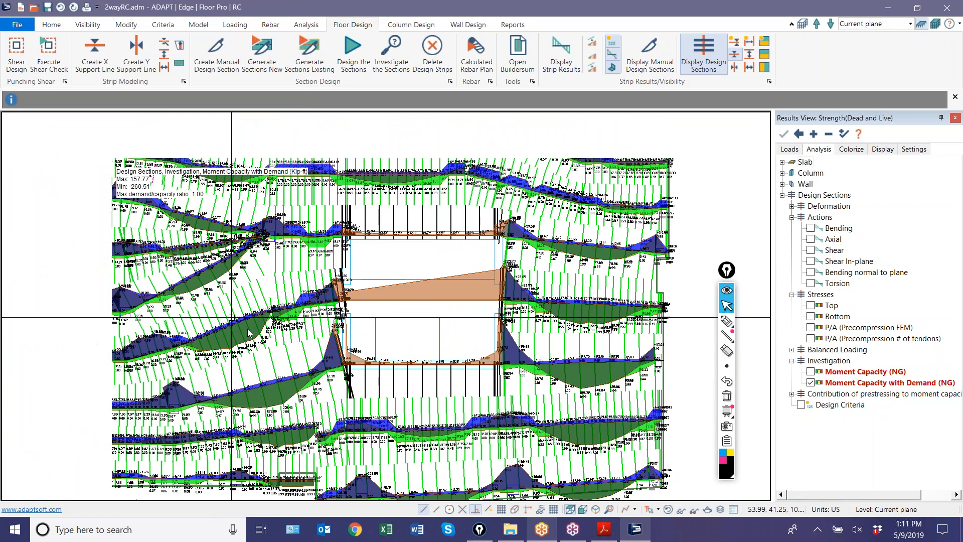
{"action": "left_click", "coordinate": [811, 383]}
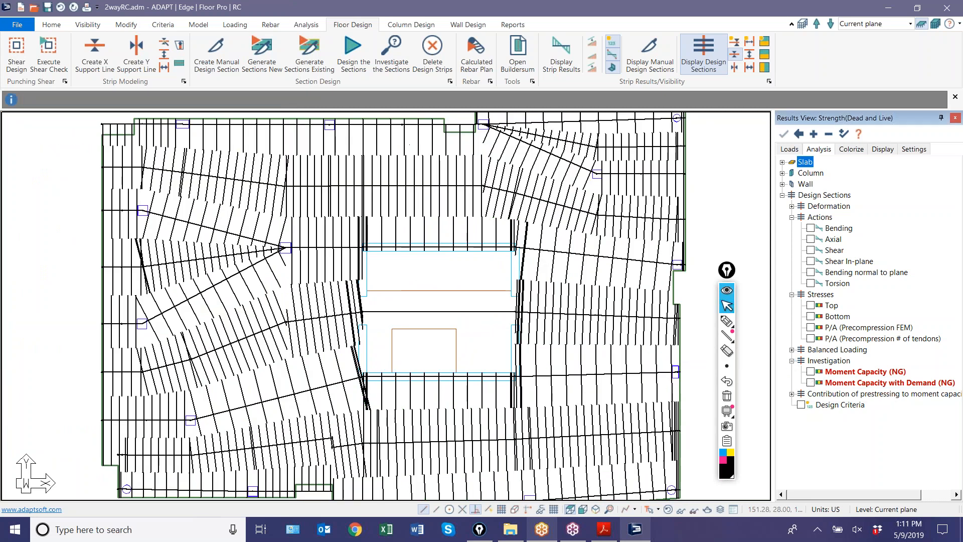
{"action": "left_click", "coordinate": [792, 361]}
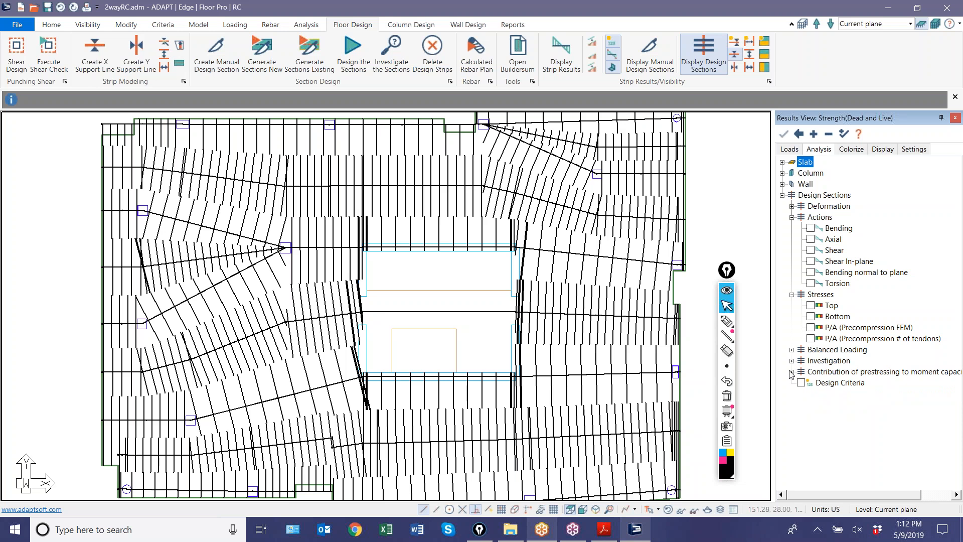
Step: Switch to Acrobat Reader to check the webinar outline PDF, and return to the slab model in ADAPT
{"action": "left_click", "coordinate": [601, 533]}
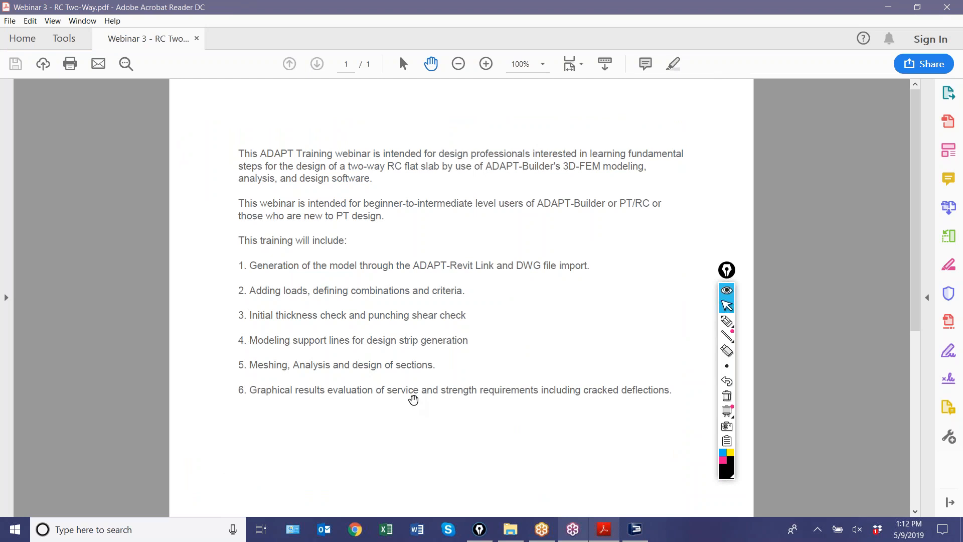
{"action": "left_click", "coordinate": [635, 528]}
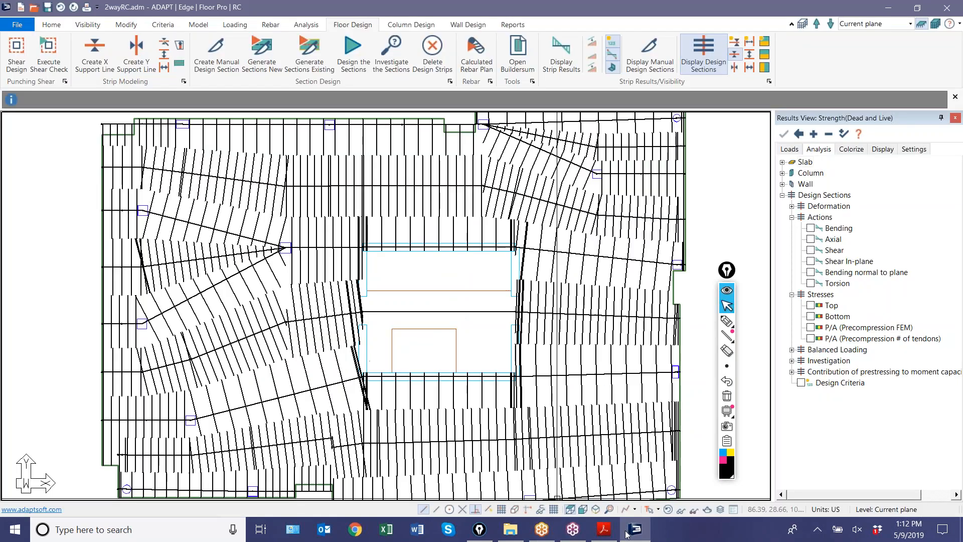
{"action": "scroll", "coordinate": [491, 308], "scroll_direction": "down", "scroll_amount": 2}
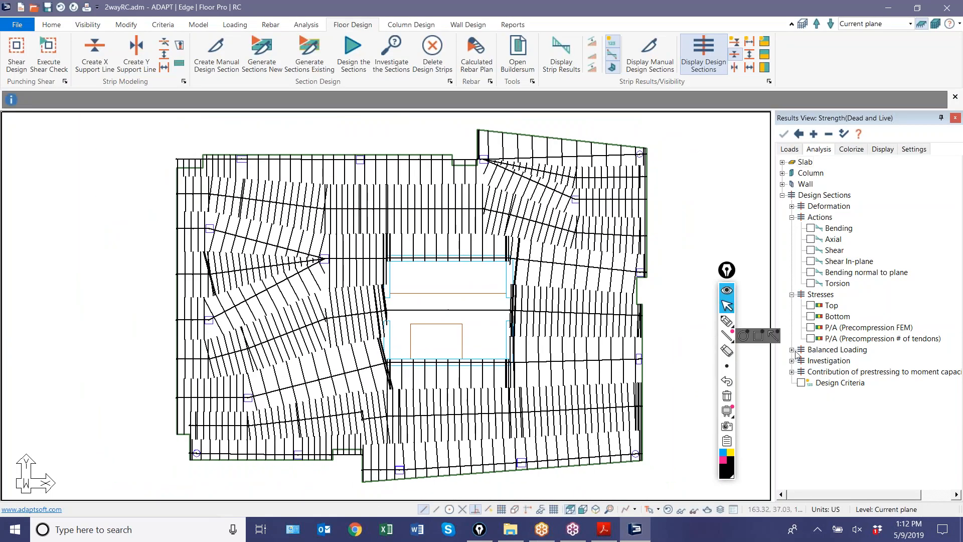
Step: Display the design sections' Z-Translation deformation for the Service(Total Load) combination
{"action": "left_click", "coordinate": [792, 207]}
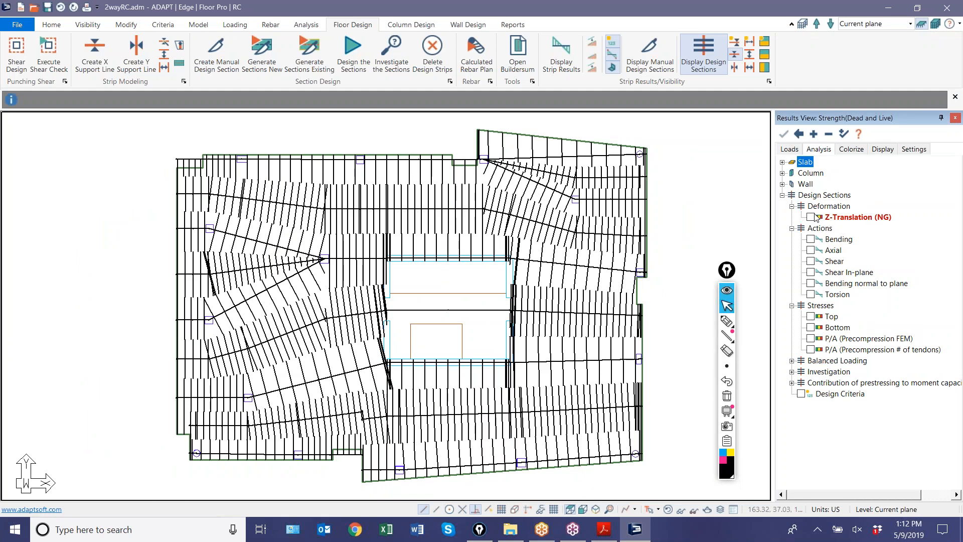
{"action": "left_click", "coordinate": [789, 149]}
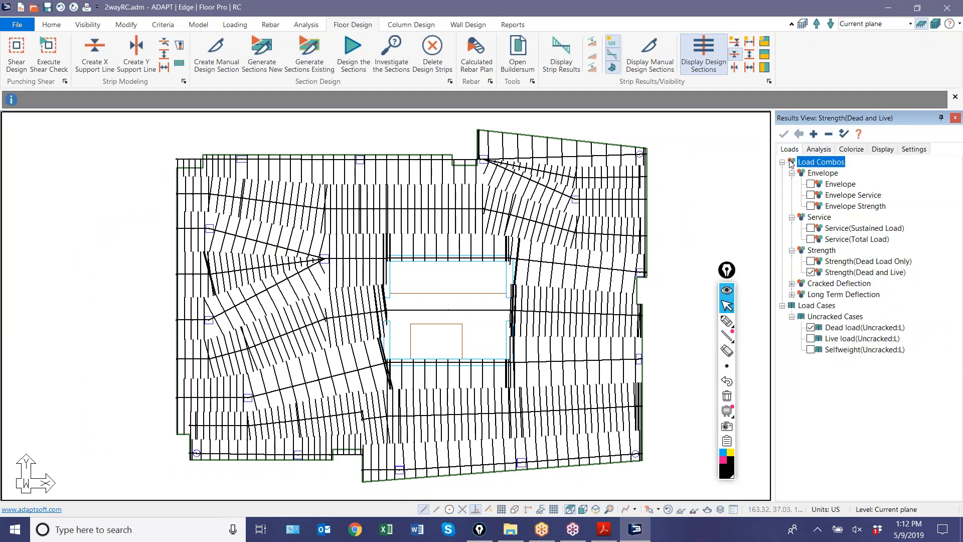
{"action": "left_click", "coordinate": [810, 240]}
{"action": "left_click", "coordinate": [814, 149]}
{"action": "left_click", "coordinate": [810, 217]}
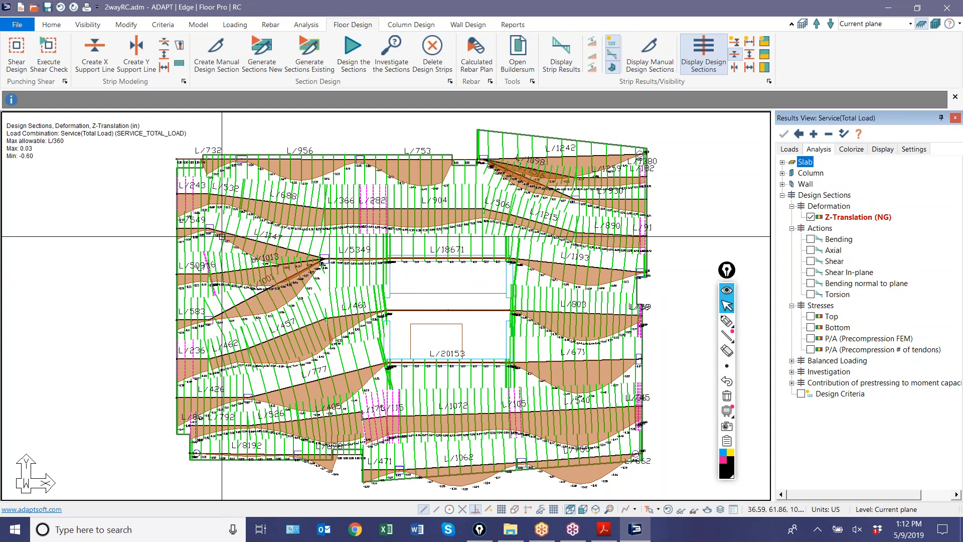
{"action": "middle_click_drag", "start_coordinate": [247, 293], "coordinate": [242, 276]}
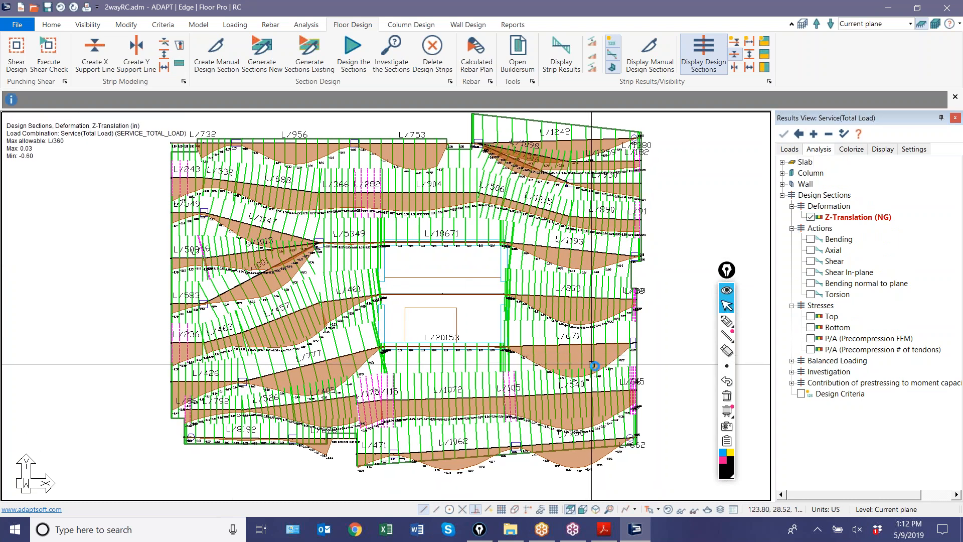
Step: Examine the deflection curve of the L/803 span beside the core and mark both of its support ends in ink
{"action": "scroll", "coordinate": [592, 364], "scroll_direction": "up", "scroll_amount": 2}
{"action": "scroll", "coordinate": [444, 335], "scroll_direction": "down", "scroll_amount": 4}
{"action": "scroll", "coordinate": [446, 335], "scroll_direction": "up", "scroll_amount": 6}
{"action": "scroll", "coordinate": [428, 343], "scroll_direction": "up", "scroll_amount": 1}
{"action": "middle_click_drag", "start_coordinate": [428, 342], "coordinate": [347, 312]}
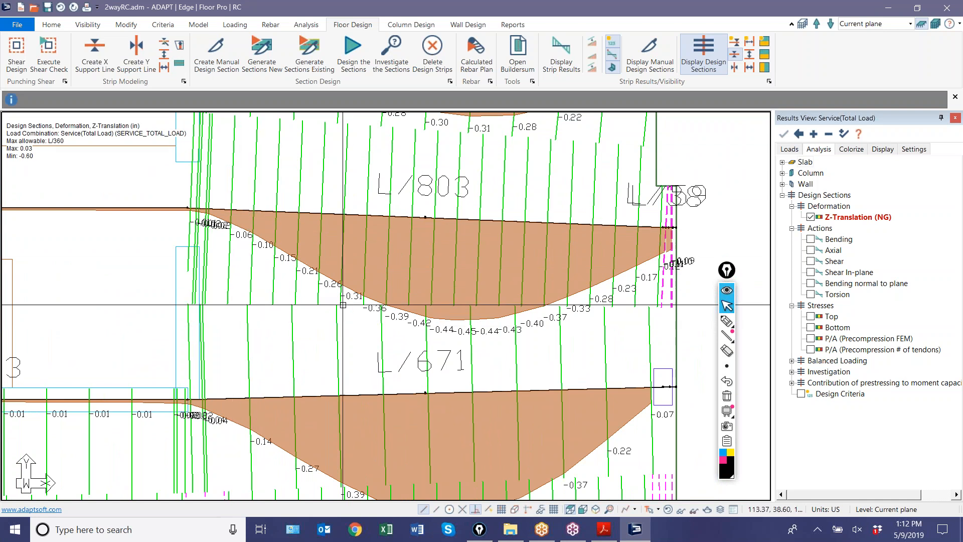
{"action": "left_click", "coordinate": [727, 320]}
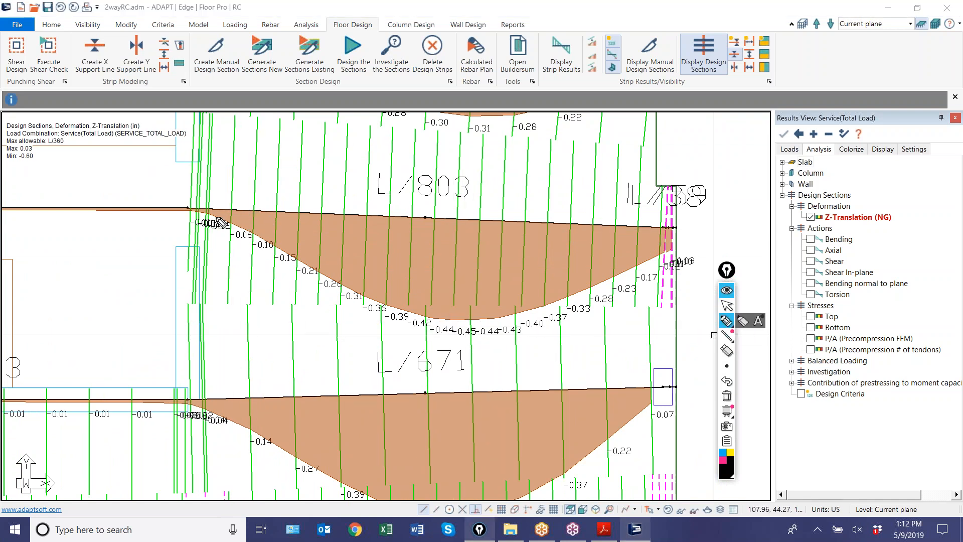
{"action": "left_click_drag", "start_coordinate": [197, 199], "coordinate": [193, 223]}
{"action": "left_click_drag", "start_coordinate": [672, 220], "coordinate": [668, 232]}
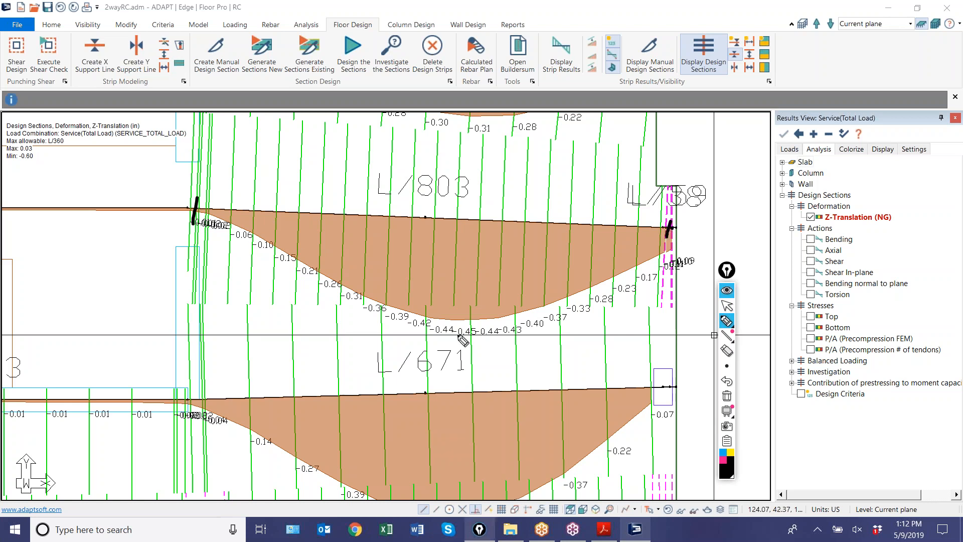
Step: Circle the L/803 span's peak deflection and the L/803 and L/671 ratios in ink, and clear all the ink marks
{"action": "mouse_move", "coordinate": [466, 340]}
{"action": "left_mouse_down"}
{"action": "mouse_move", "coordinate": [499, 325]}
{"action": "mouse_move", "coordinate": [453, 337]}
{"action": "mouse_move", "coordinate": [477, 347]}
{"action": "left_mouse_up"}
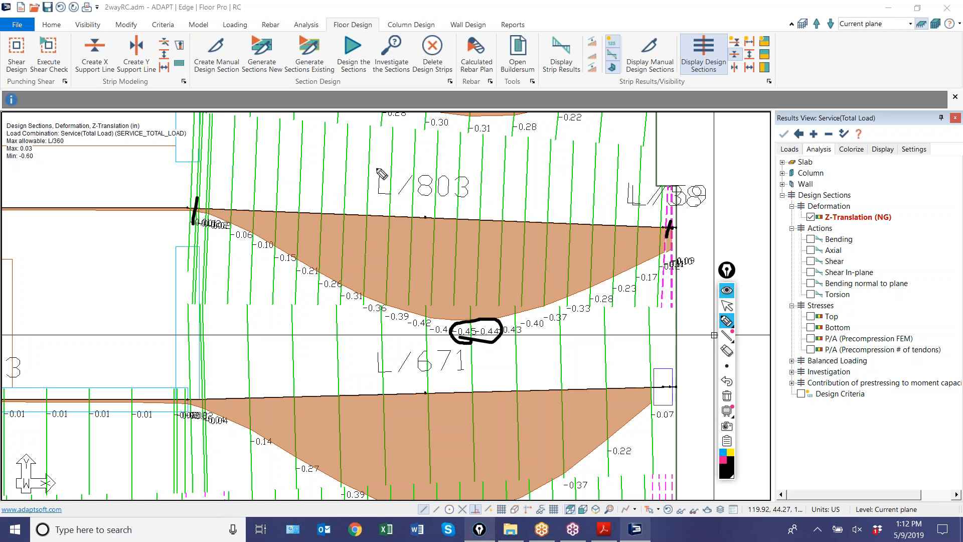
{"action": "mouse_move", "coordinate": [407, 202]}
{"action": "left_mouse_down"}
{"action": "mouse_move", "coordinate": [467, 209]}
{"action": "mouse_move", "coordinate": [430, 200]}
{"action": "left_mouse_up"}
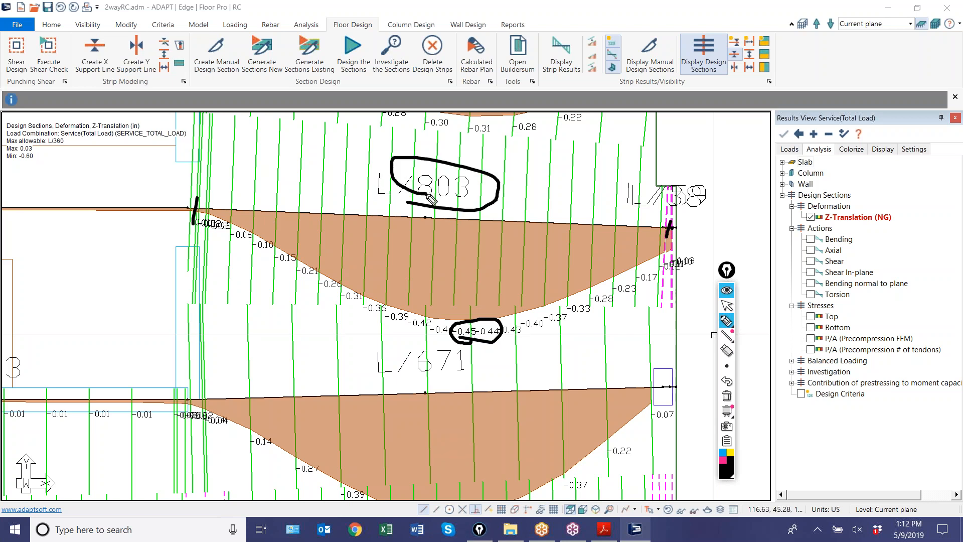
{"action": "mouse_move", "coordinate": [417, 370]}
{"action": "left_mouse_down"}
{"action": "mouse_move", "coordinate": [479, 365]}
{"action": "mouse_move", "coordinate": [397, 357]}
{"action": "left_mouse_up"}
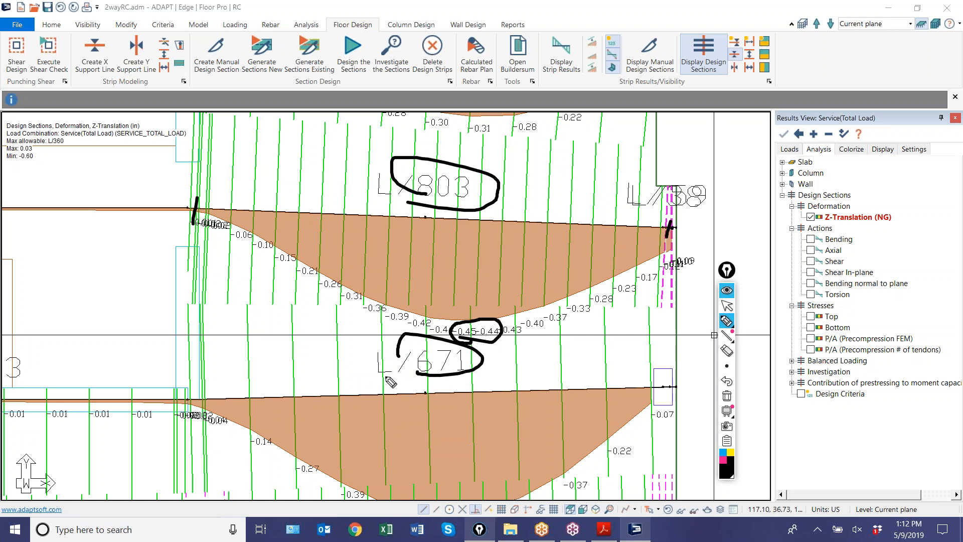
{"action": "left_click", "coordinate": [726, 324]}
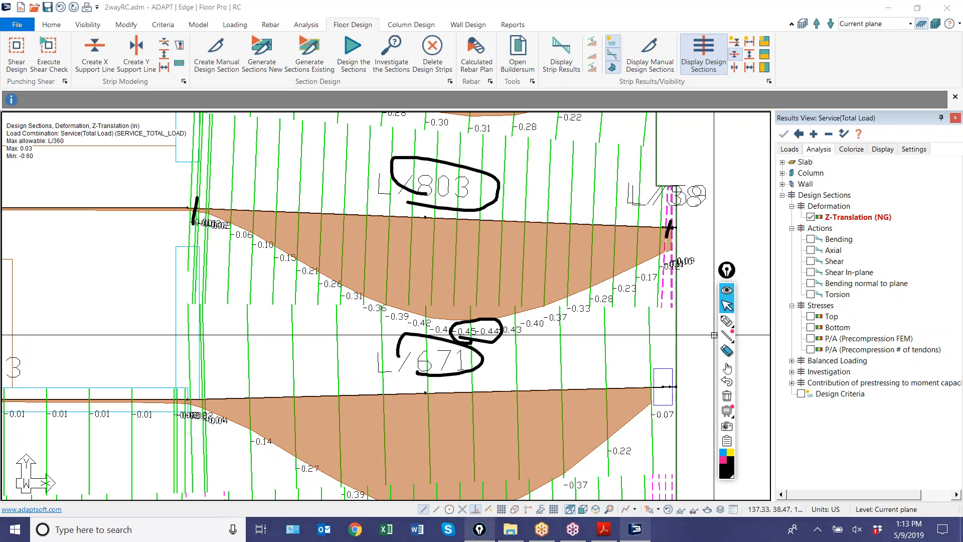
{"action": "left_click", "coordinate": [728, 396]}
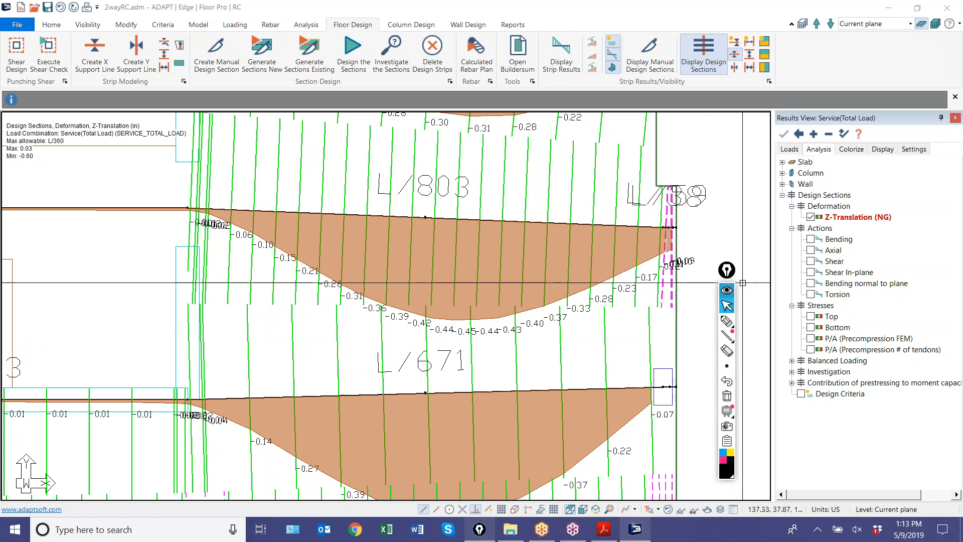
Step: Check the Maximum span/deflection ratio limit in the results display settings against the deflection ratios across the slab
{"action": "left_click", "coordinate": [881, 150]}
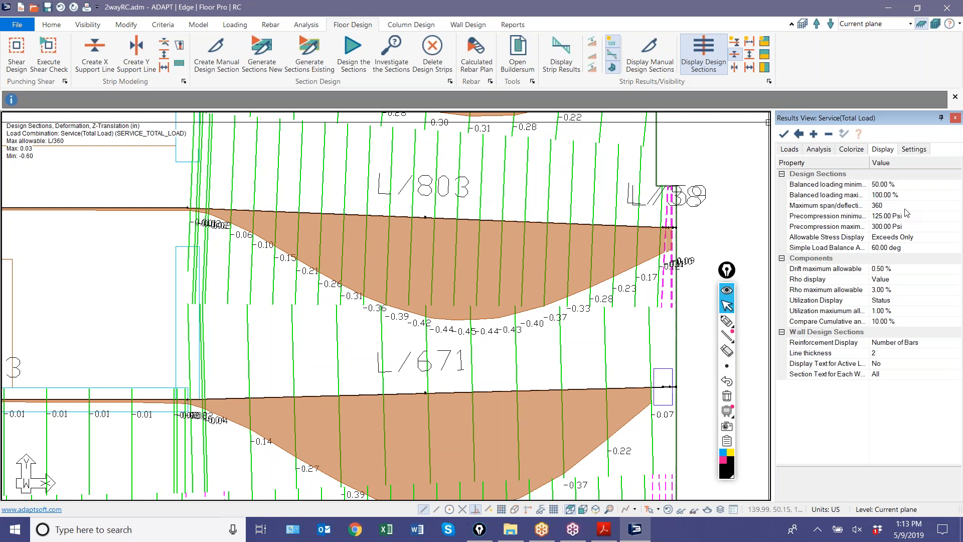
{"action": "left_click", "coordinate": [886, 208]}
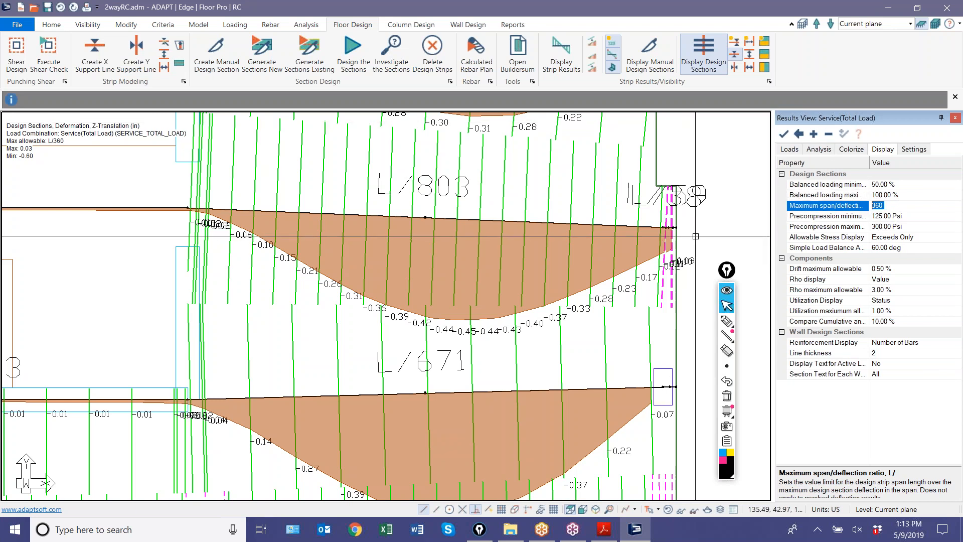
{"action": "scroll", "coordinate": [617, 275], "scroll_direction": "down", "scroll_amount": 5}
{"action": "scroll", "coordinate": [551, 276], "scroll_direction": "down", "scroll_amount": 1}
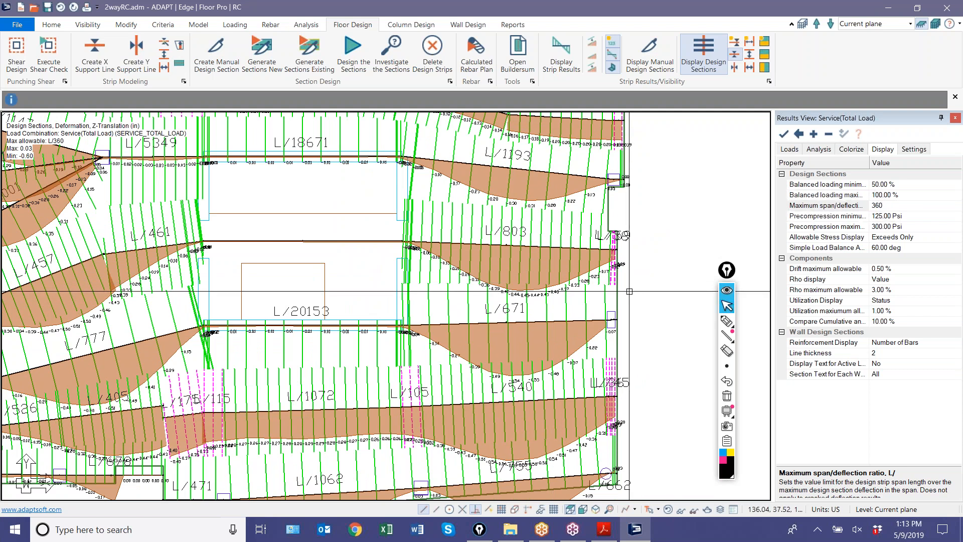
{"action": "scroll", "coordinate": [633, 302], "scroll_direction": "down", "scroll_amount": 2}
{"action": "scroll", "coordinate": [633, 302], "scroll_direction": "down", "scroll_amount": 1}
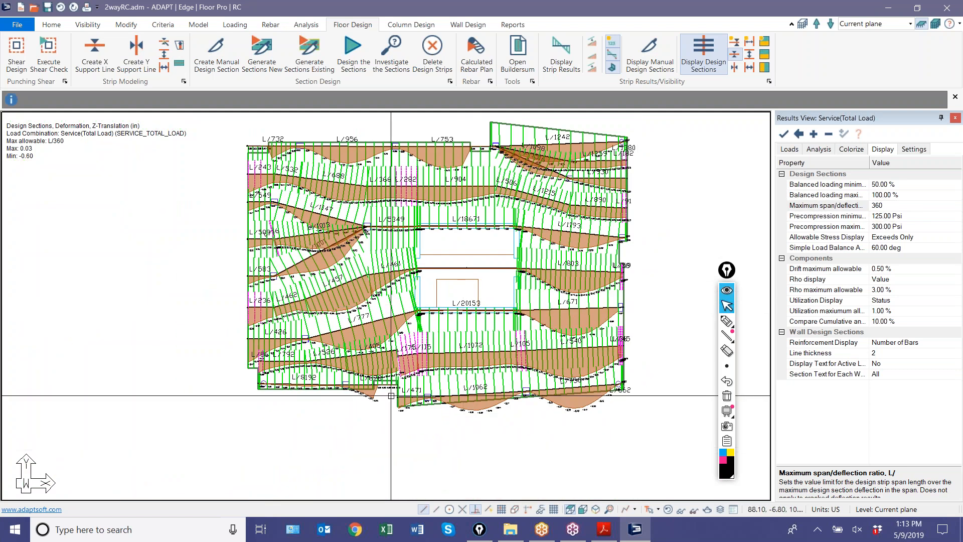
Step: Examine the short L/105 span between the L/1072 and L/540 spans, including its end points and deflections
{"action": "scroll", "coordinate": [513, 374], "scroll_direction": "up", "scroll_amount": 6}
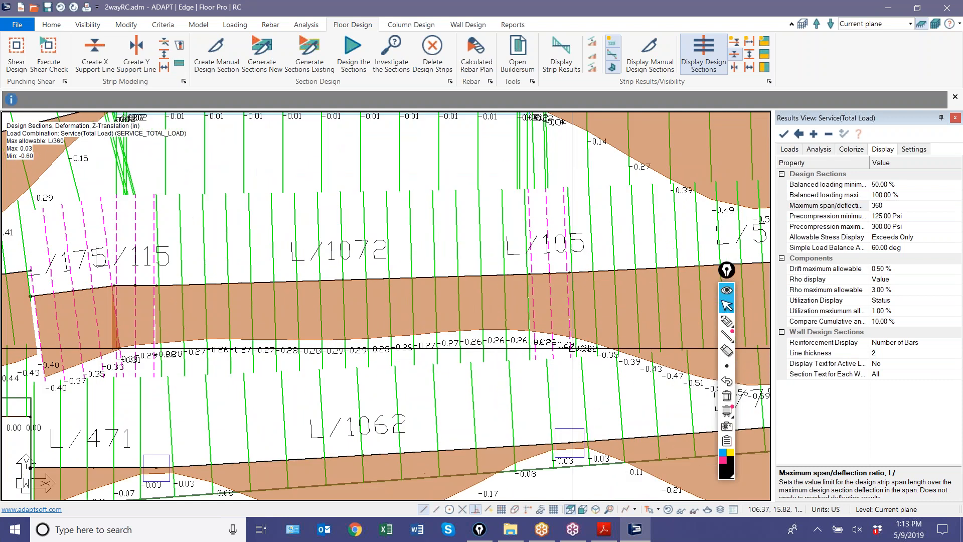
{"action": "scroll", "coordinate": [574, 363], "scroll_direction": "up", "scroll_amount": 3}
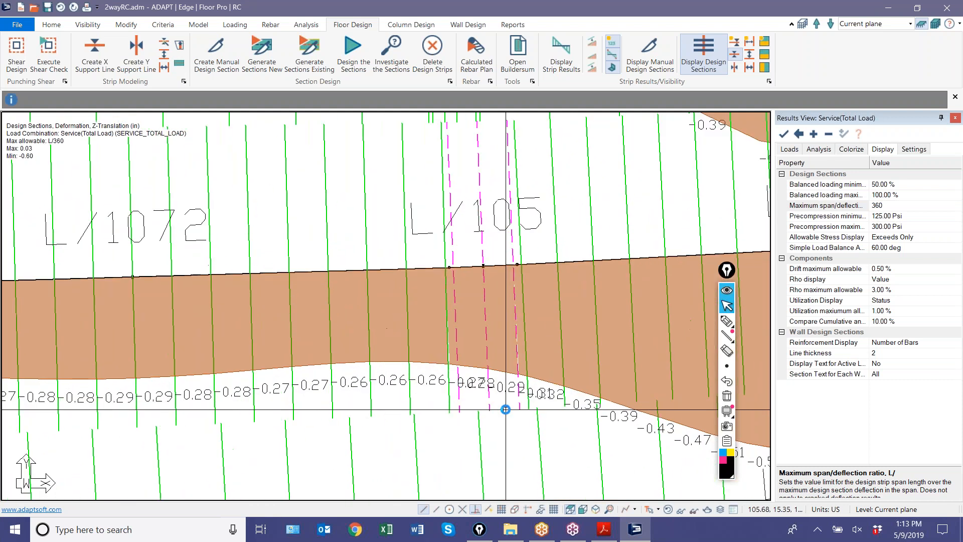
{"action": "scroll", "coordinate": [402, 326], "scroll_direction": "down", "scroll_amount": 2}
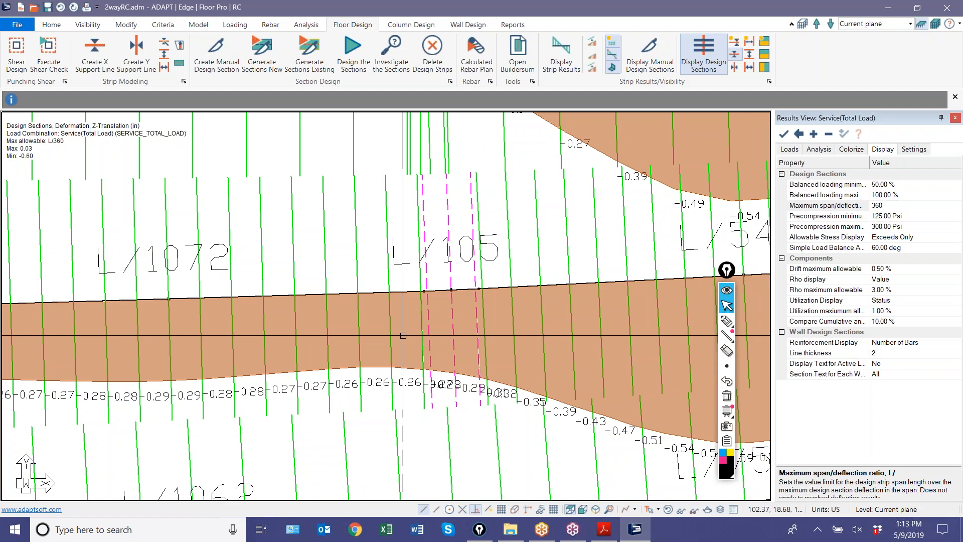
{"action": "scroll", "coordinate": [431, 368], "scroll_direction": "down", "scroll_amount": 3}
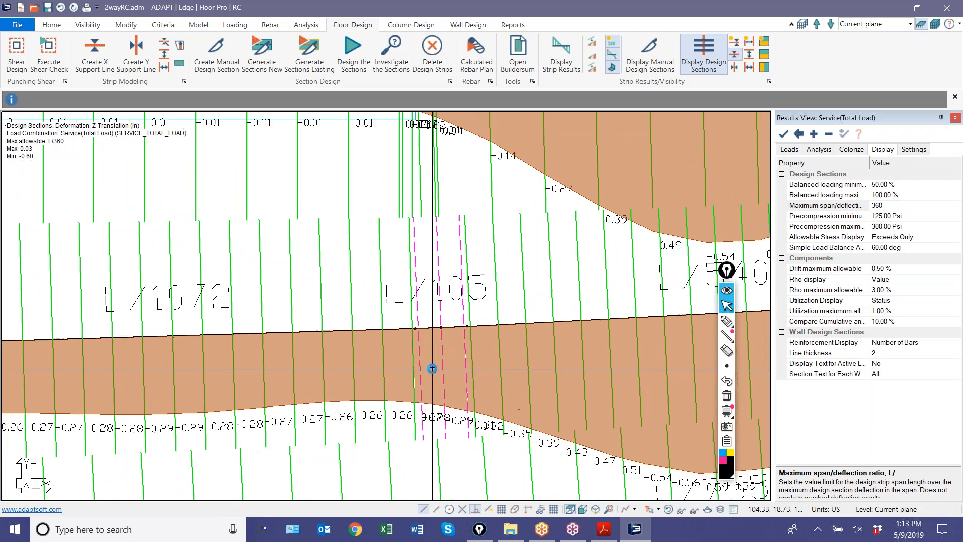
{"action": "scroll", "coordinate": [443, 363], "scroll_direction": "down", "scroll_amount": 3}
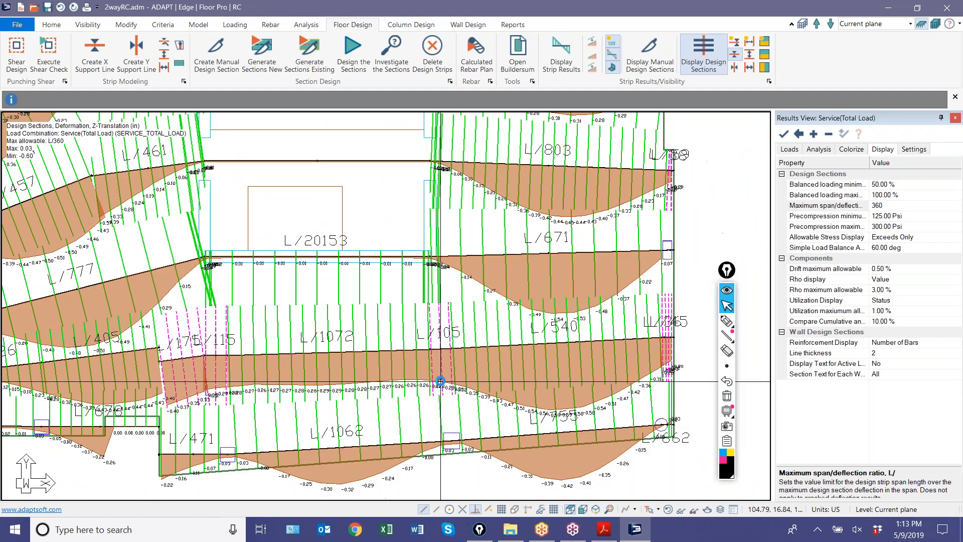
{"action": "scroll", "coordinate": [440, 382], "scroll_direction": "up", "scroll_amount": 4}
{"action": "left_click", "coordinate": [384, 331]}
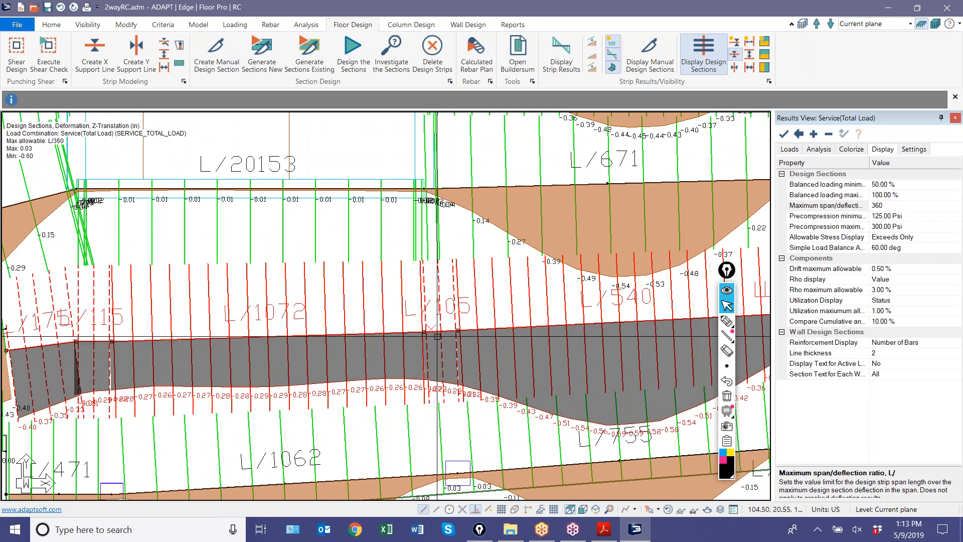
{"action": "scroll", "coordinate": [430, 419], "scroll_direction": "up", "scroll_amount": 6}
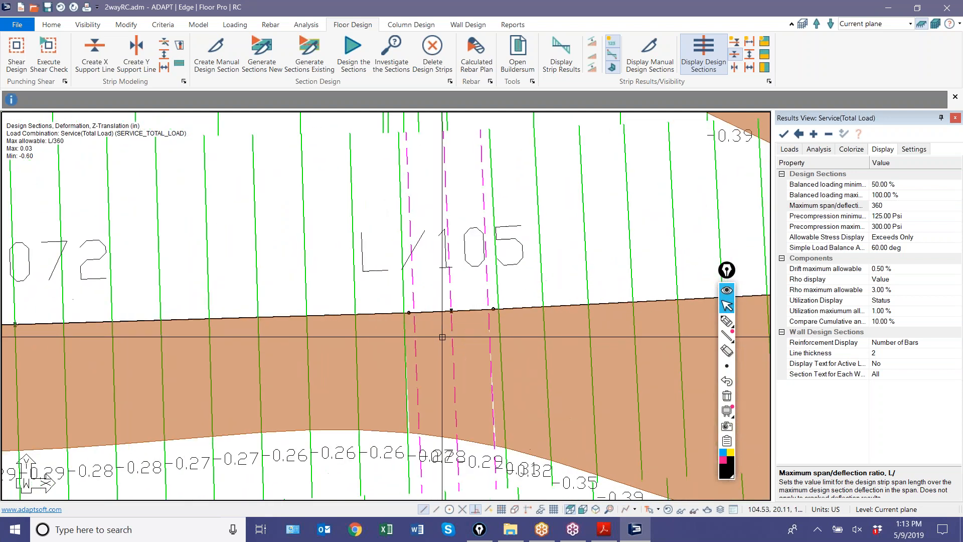
{"action": "scroll", "coordinate": [453, 314], "scroll_direction": "up", "scroll_amount": 2}
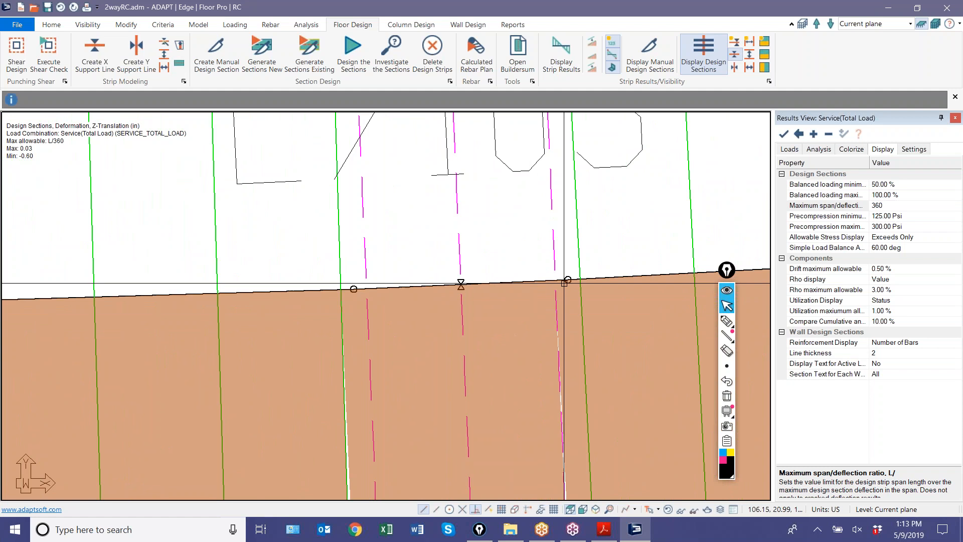
Step: Mark both end points of the short L/105 span with ink crosses
{"action": "left_click", "coordinate": [727, 320]}
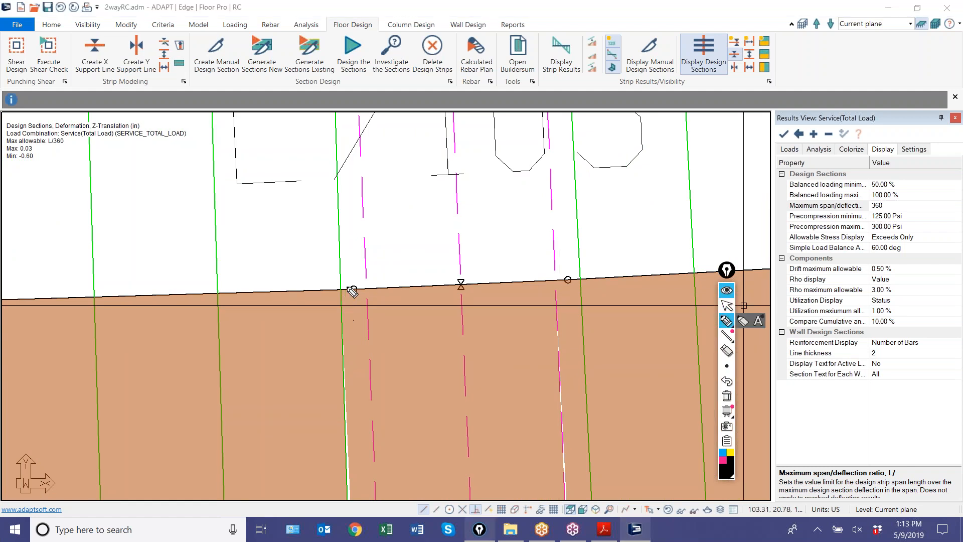
{"action": "mouse_move", "coordinate": [345, 276]}
{"action": "left_mouse_down"}
{"action": "mouse_move", "coordinate": [379, 324]}
{"action": "mouse_move", "coordinate": [347, 308]}
{"action": "left_mouse_up"}
{"action": "mouse_move", "coordinate": [560, 262]}
{"action": "left_mouse_down"}
{"action": "mouse_move", "coordinate": [581, 292]}
{"action": "mouse_move", "coordinate": [556, 294]}
{"action": "left_mouse_up"}
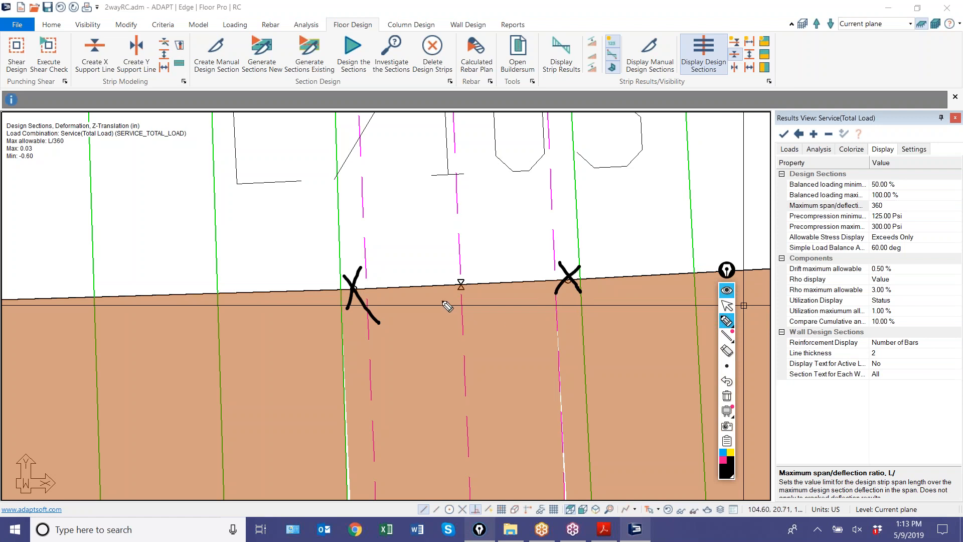
{"action": "left_click", "coordinate": [727, 305]}
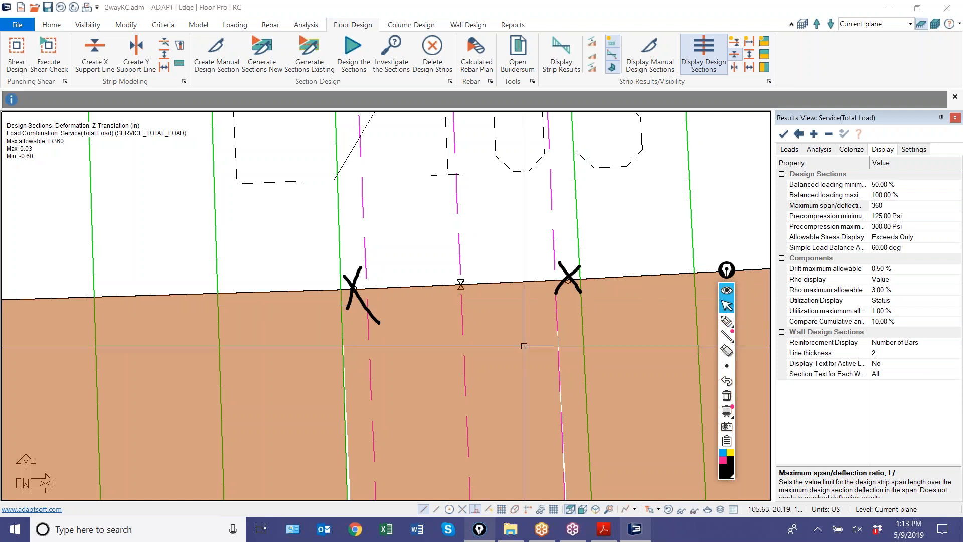
Step: Compare the L/105 span's deflections with the neighbouring spans and the whole slab, and clear the ink crosses
{"action": "scroll", "coordinate": [454, 289], "scroll_direction": "down", "scroll_amount": 2}
{"action": "scroll", "coordinate": [455, 289], "scroll_direction": "down", "scroll_amount": 3}
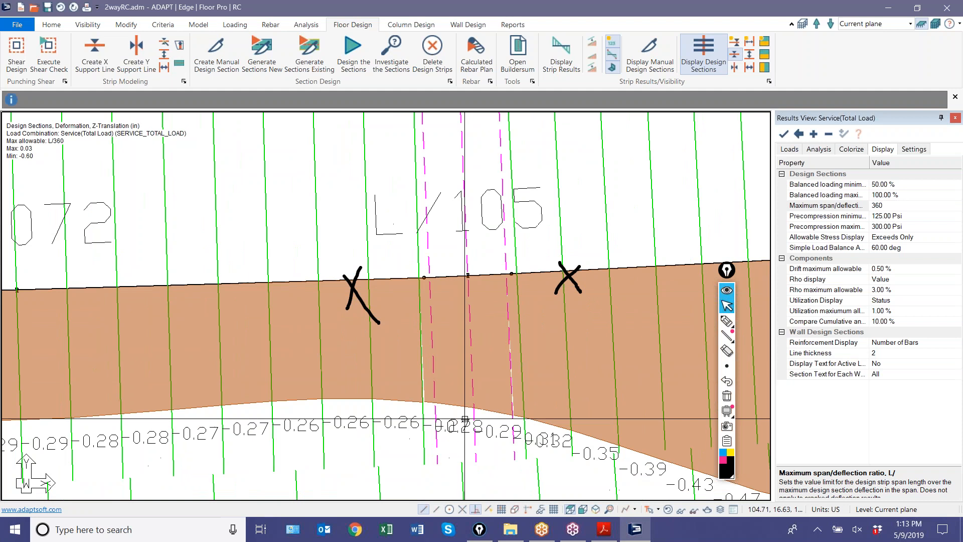
{"action": "scroll", "coordinate": [481, 426], "scroll_direction": "up", "scroll_amount": 1}
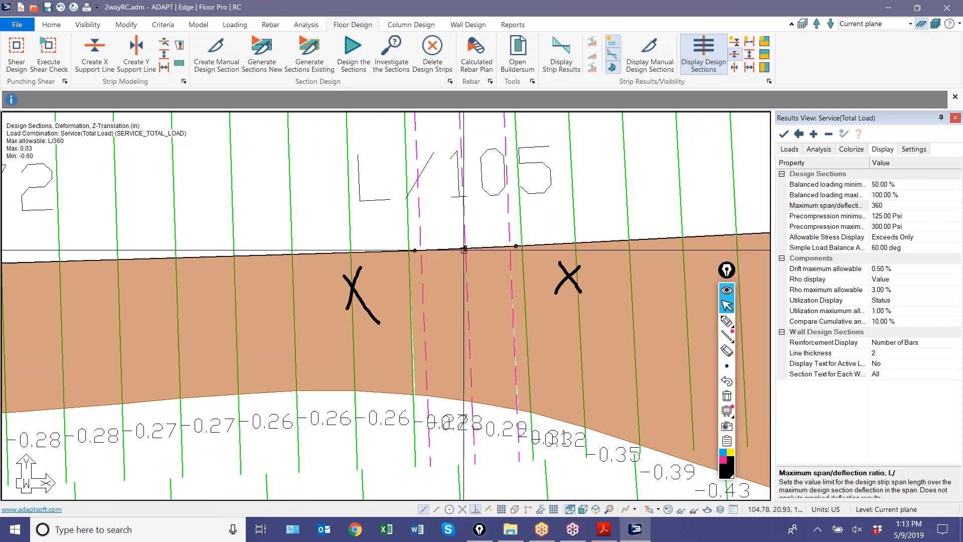
{"action": "middle_click_drag", "start_coordinate": [463, 249], "coordinate": [468, 327]}
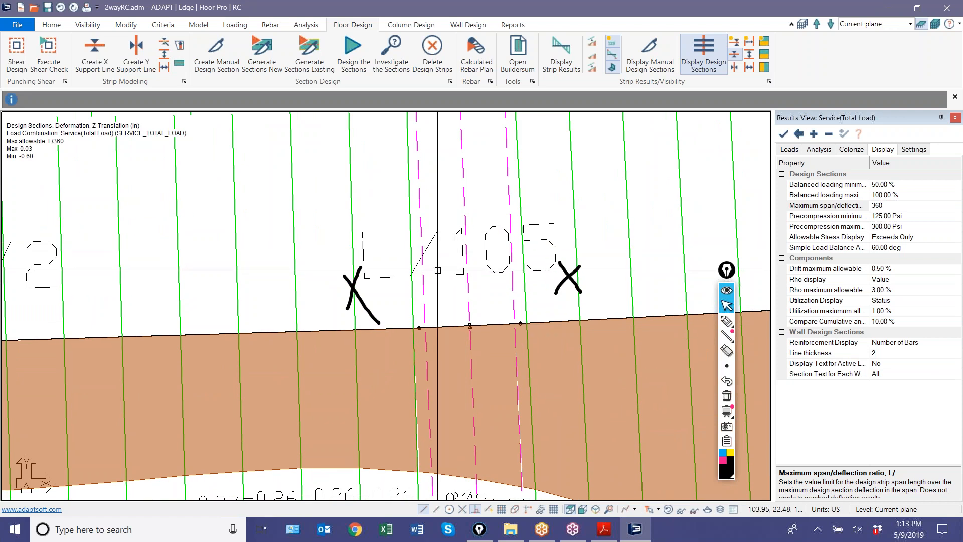
{"action": "scroll", "coordinate": [439, 263], "scroll_direction": "down", "scroll_amount": 5}
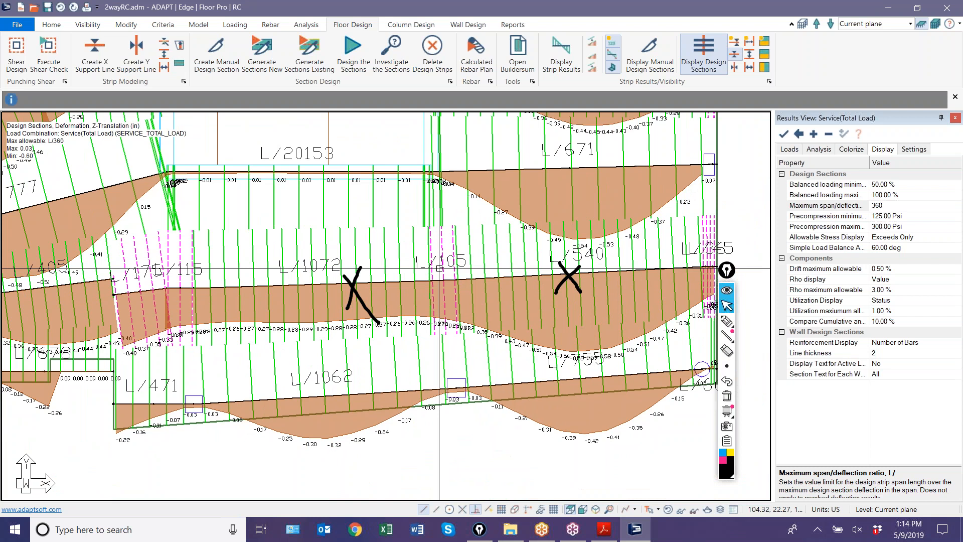
{"action": "scroll", "coordinate": [439, 271], "scroll_direction": "down", "scroll_amount": 2}
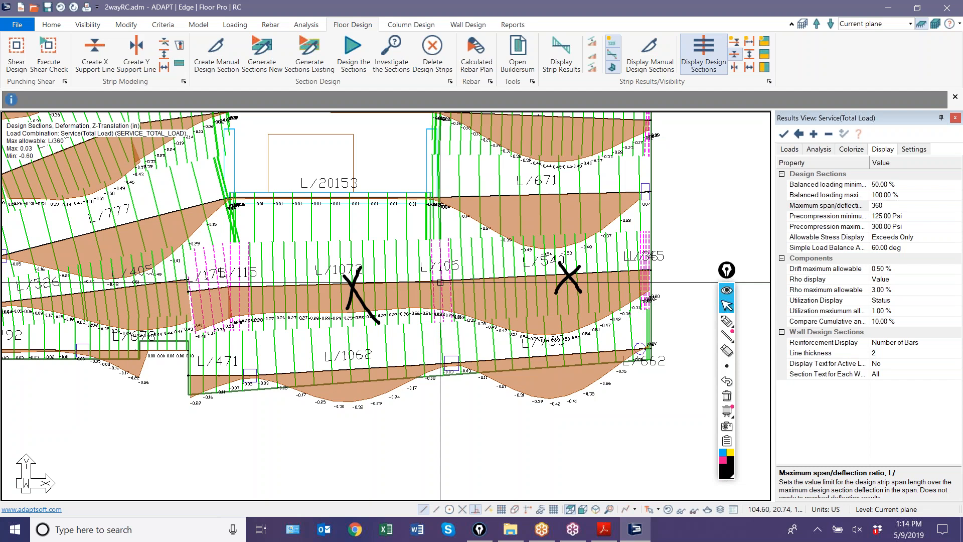
{"action": "scroll", "coordinate": [511, 440], "scroll_direction": "down", "scroll_amount": 3}
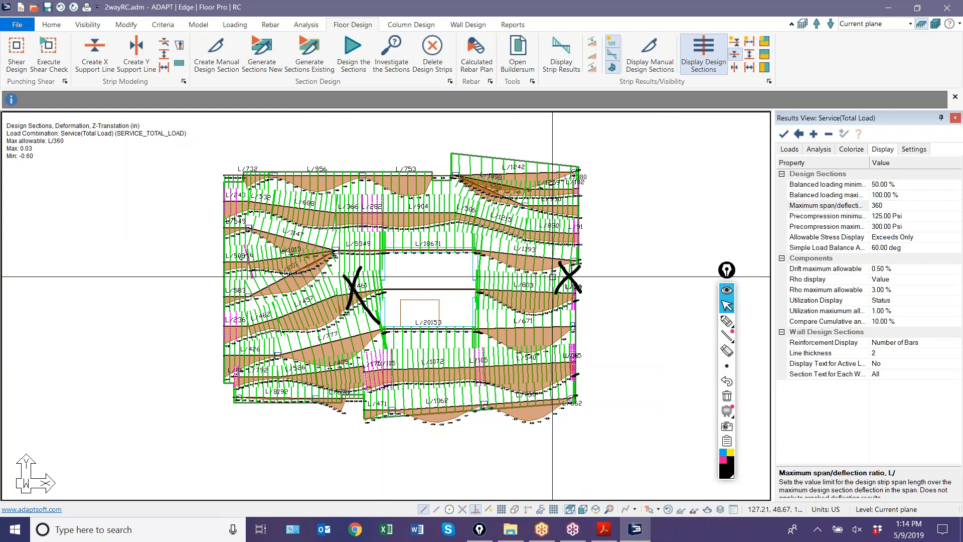
{"action": "left_click", "coordinate": [726, 397]}
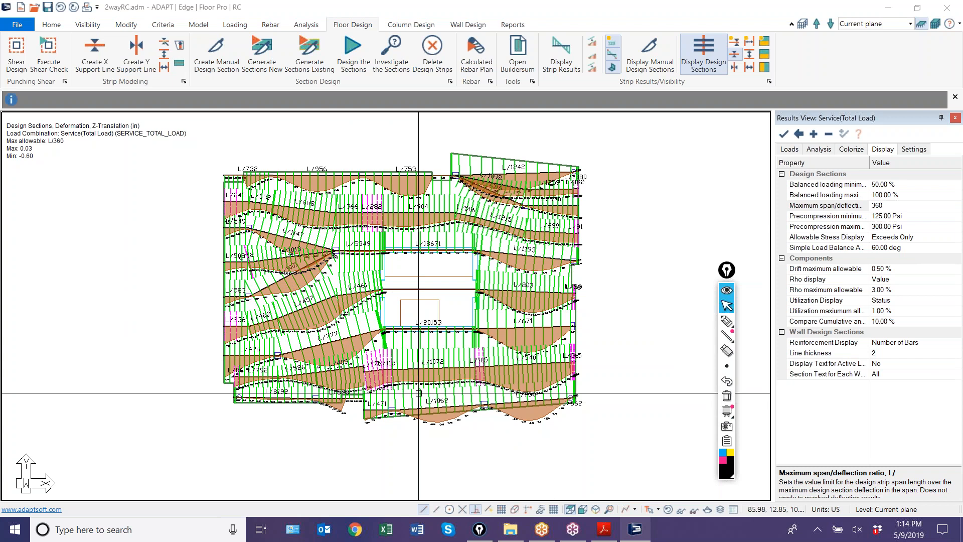
Step: Run the Cracked Deflection calculation, dismiss its status message and return to the analysis results list
{"action": "left_click", "coordinate": [306, 24]}
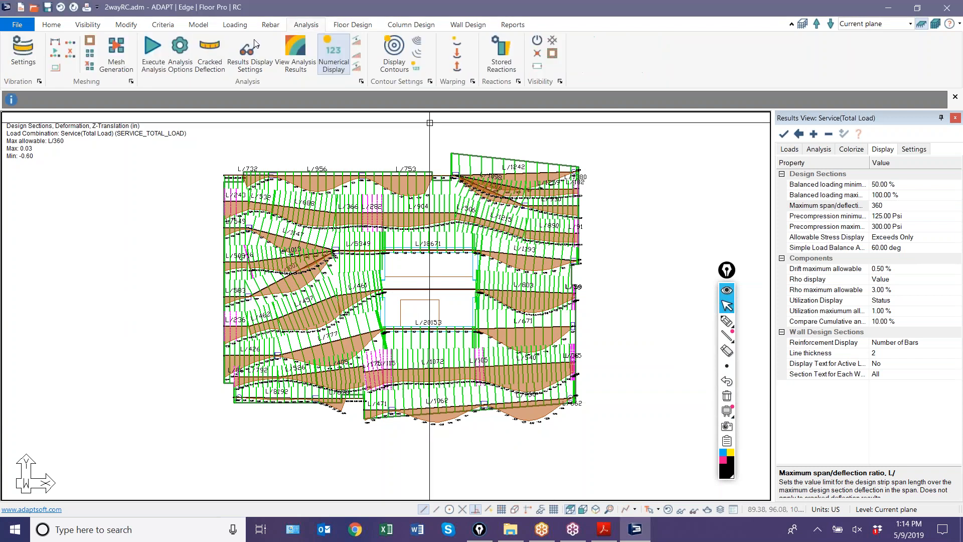
{"action": "left_click", "coordinate": [206, 50]}
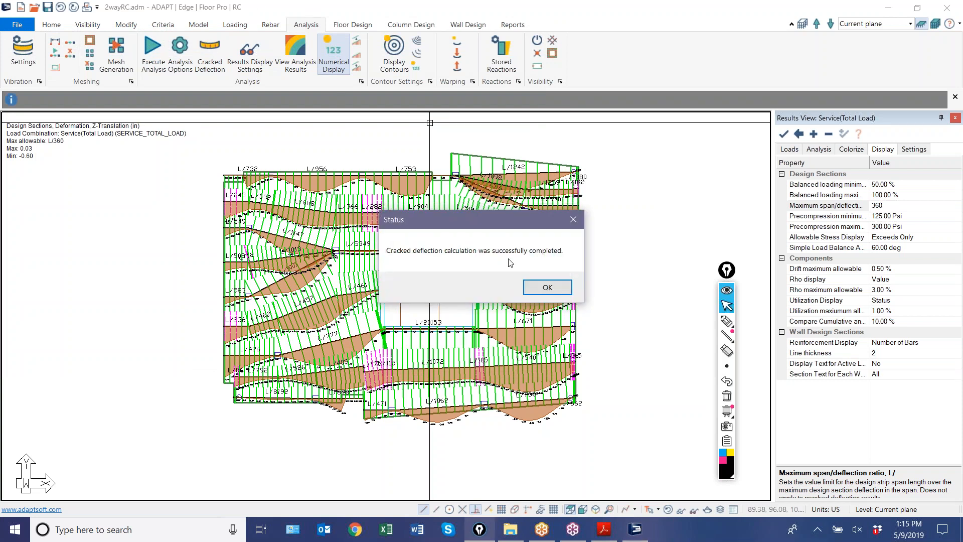
{"action": "left_click", "coordinate": [540, 287]}
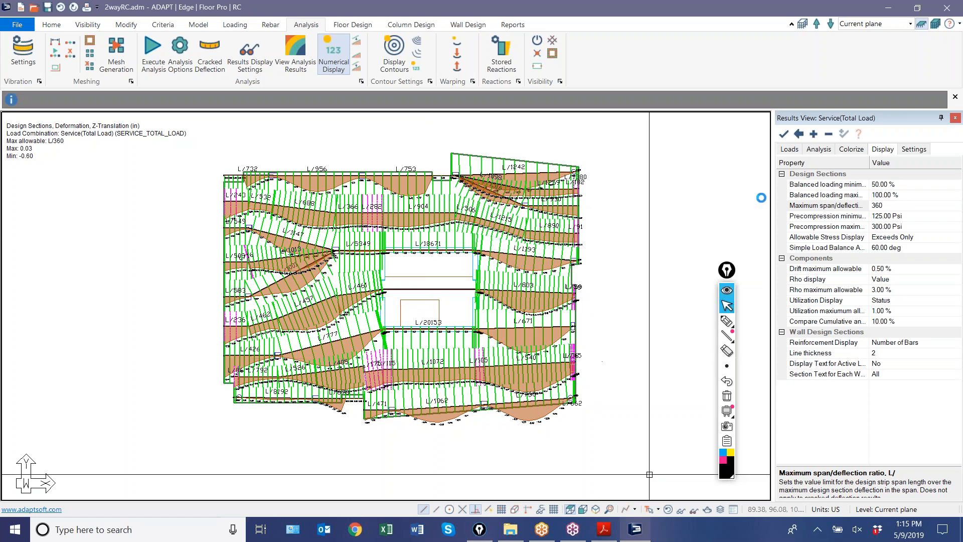
{"action": "left_click", "coordinate": [784, 134]}
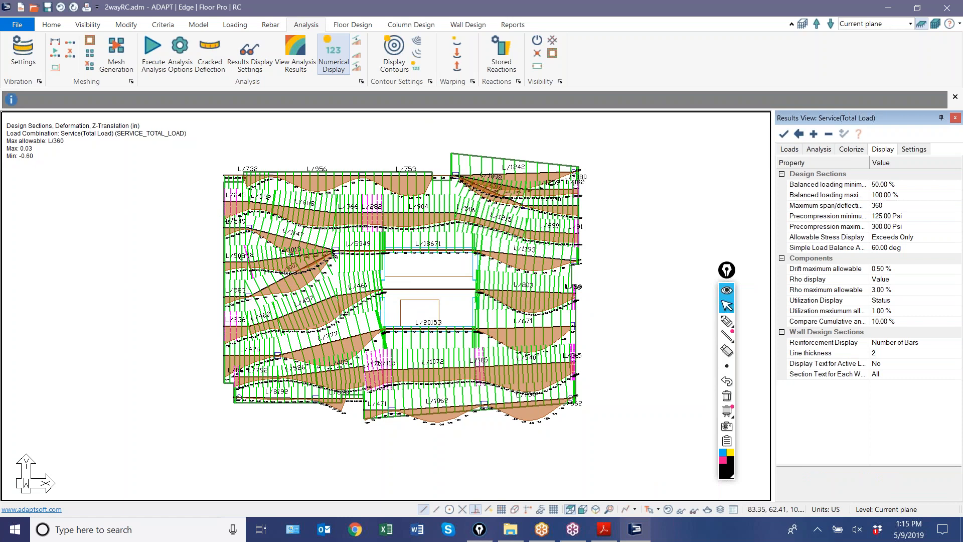
{"action": "left_click", "coordinate": [818, 149]}
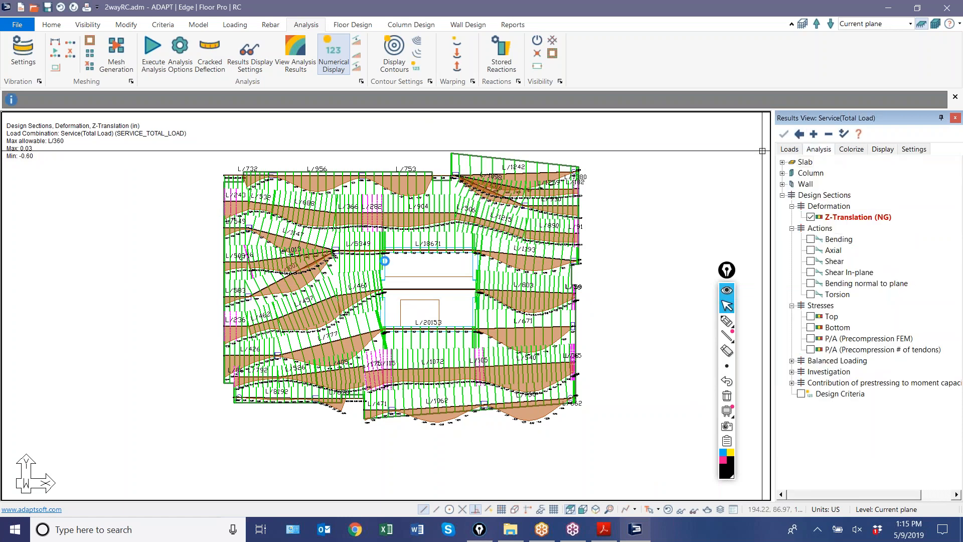
Step: Clear the design section results and display the slab's Z-Translation contours for the Sustained_Load combination under Cracked Deflection
{"action": "left_click", "coordinate": [671, 509]}
{"action": "left_click", "coordinate": [790, 150]}
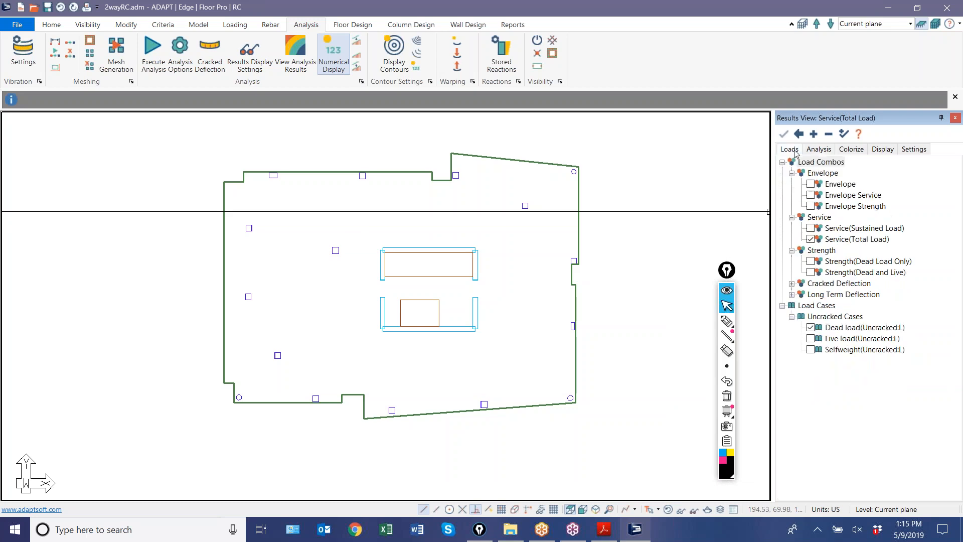
{"action": "left_click", "coordinate": [792, 284]}
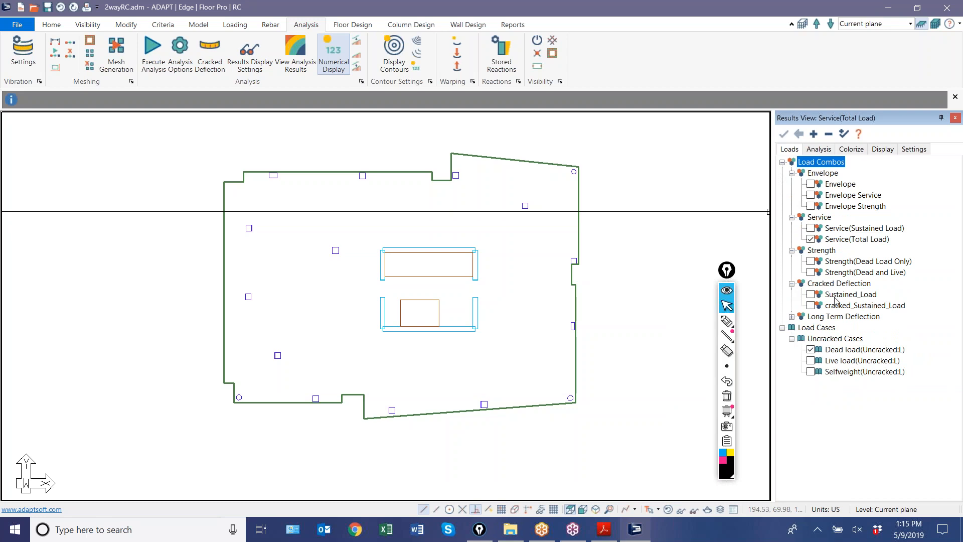
{"action": "left_click", "coordinate": [811, 295]}
{"action": "left_click", "coordinate": [818, 149]}
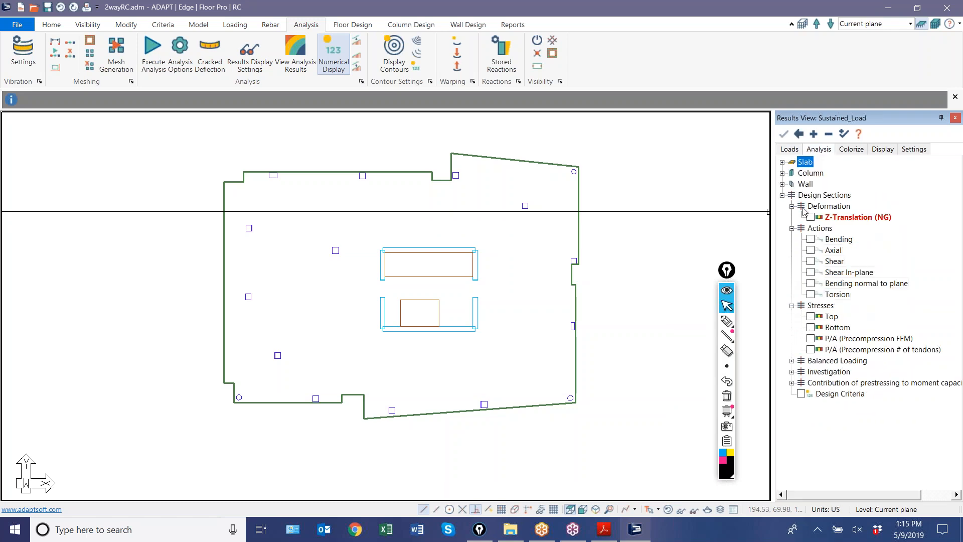
{"action": "left_click", "coordinate": [782, 162]}
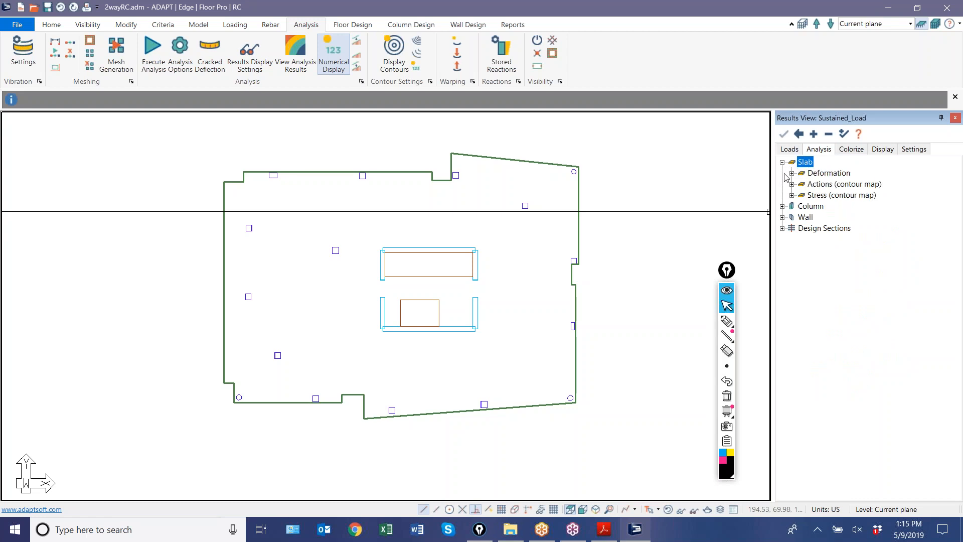
{"action": "left_click", "coordinate": [792, 173]}
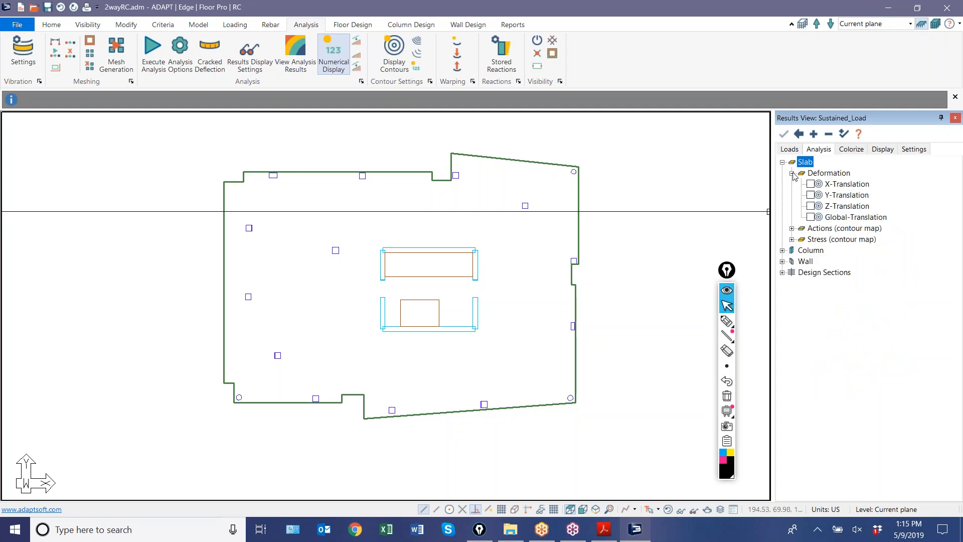
{"action": "left_click", "coordinate": [811, 207]}
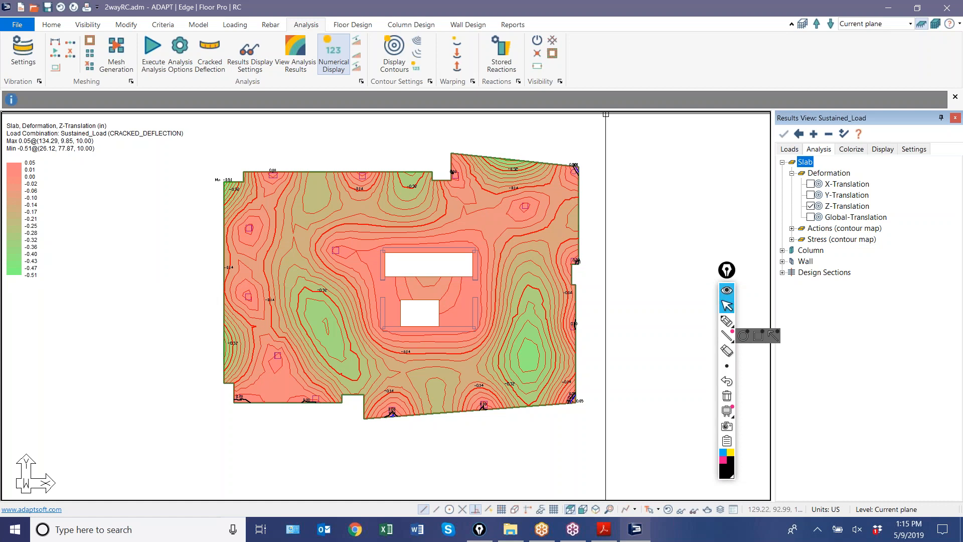
Step: Show the slab's Z-Translation contours for the cracked_Sustained_Load combination and list its contour map actions
{"action": "left_click", "coordinate": [793, 149]}
{"action": "left_click", "coordinate": [810, 306]}
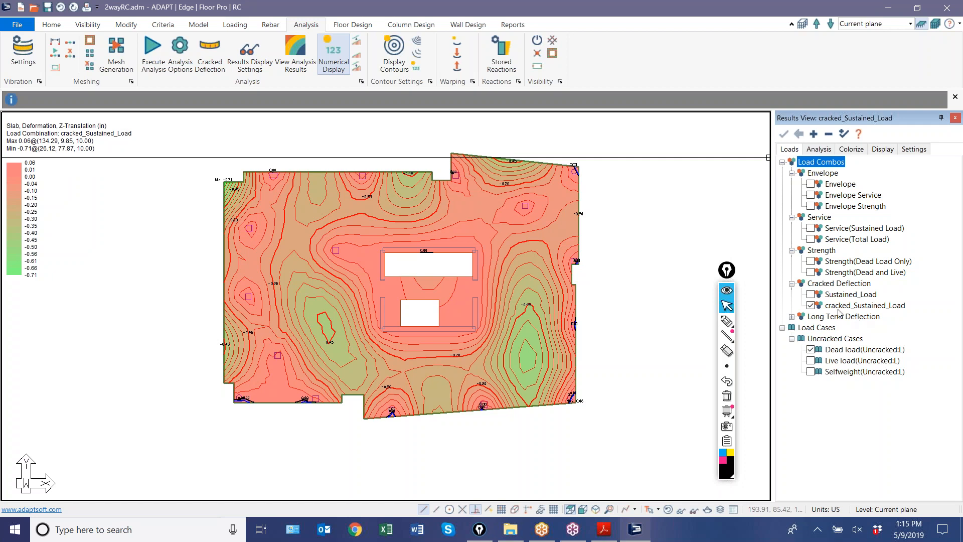
{"action": "left_click", "coordinate": [818, 150]}
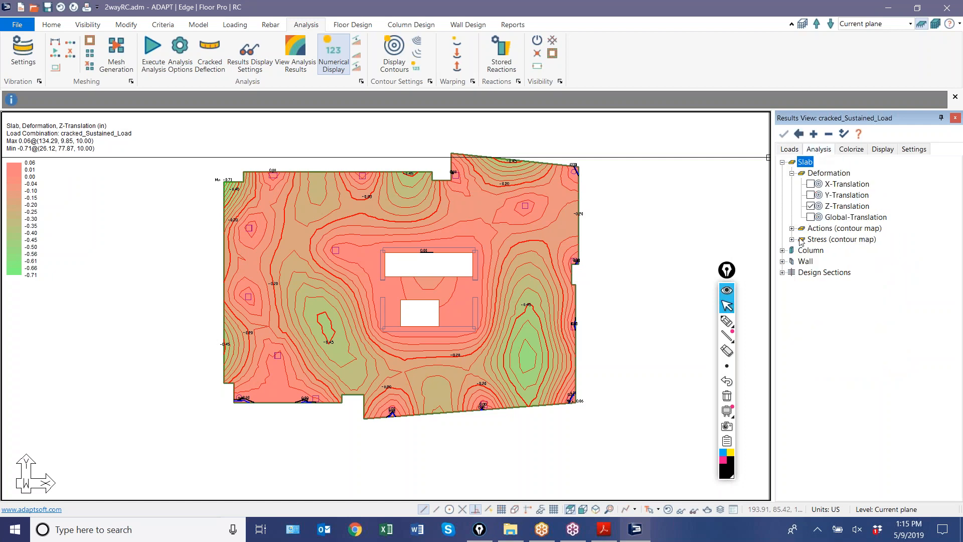
{"action": "left_click", "coordinate": [792, 229]}
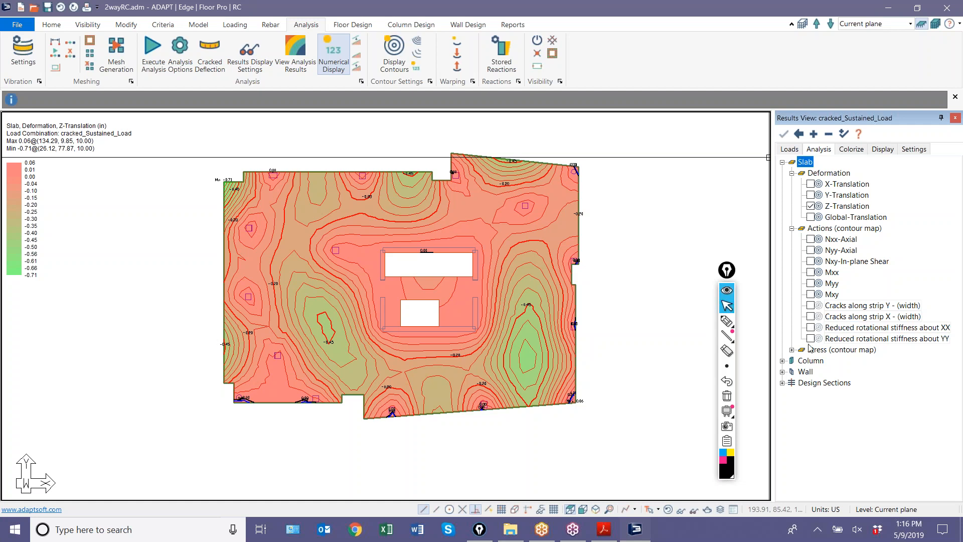
{"action": "left_click_drag", "start_coordinate": [892, 113], "coordinate": [869, 90]}
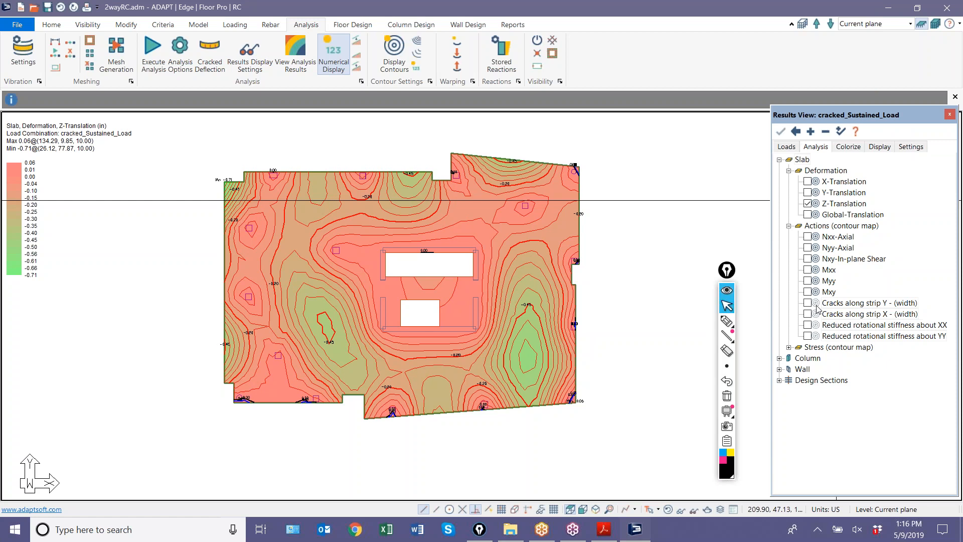
{"action": "left_click", "coordinate": [787, 148]}
{"action": "left_click", "coordinate": [815, 147]}
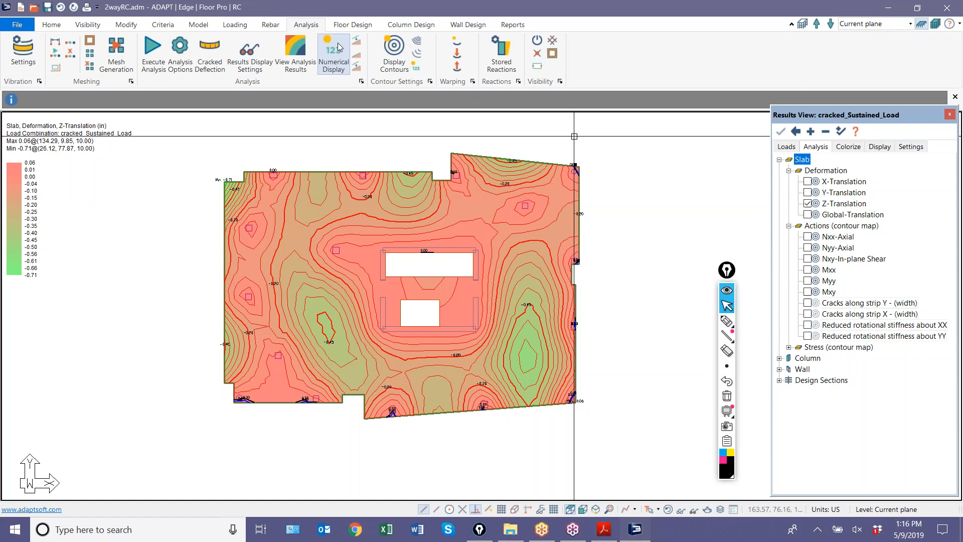
Step: Open the analysis results in ADViewer and view the floor model
{"action": "left_click", "coordinate": [297, 50]}
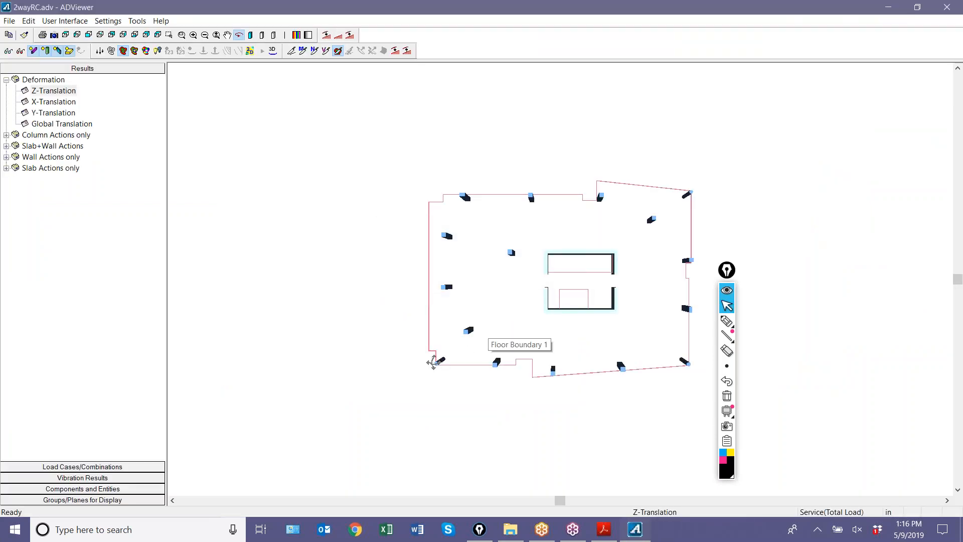
{"action": "middle_click_drag", "start_coordinate": [454, 333], "coordinate": [419, 321]}
{"action": "scroll", "coordinate": [447, 288], "scroll_direction": "up", "scroll_amount": 3}
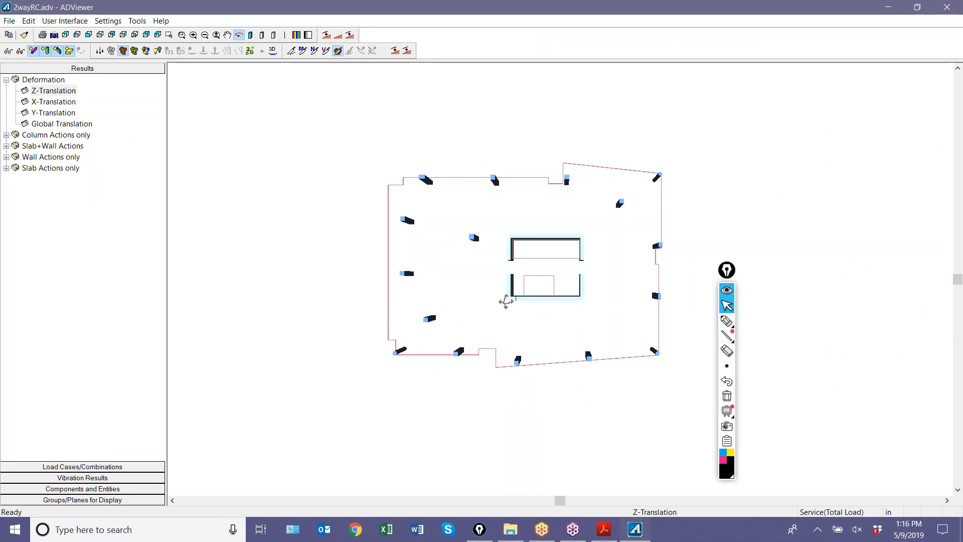
{"action": "scroll", "coordinate": [448, 315], "scroll_direction": "down", "scroll_amount": 3}
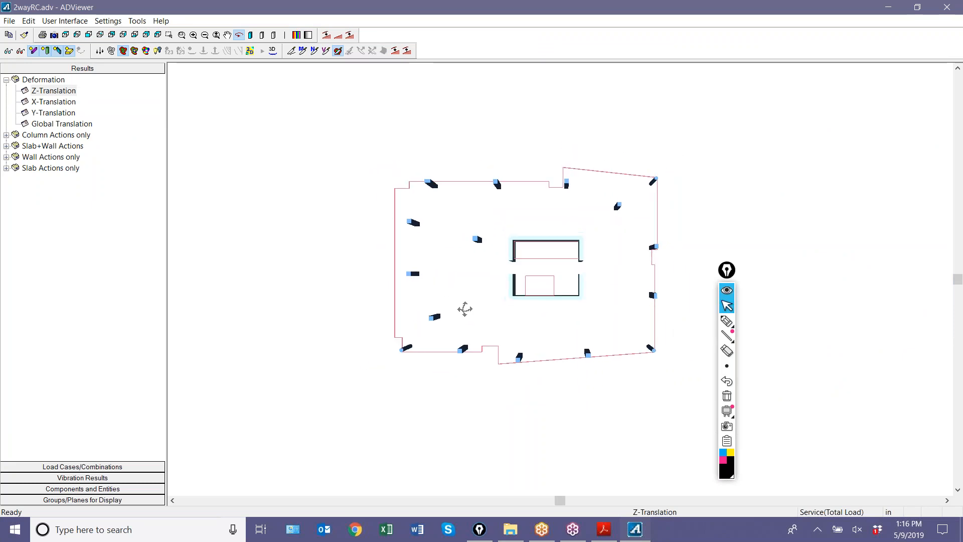
{"action": "scroll", "coordinate": [332, 389], "scroll_direction": "up", "scroll_amount": 2}
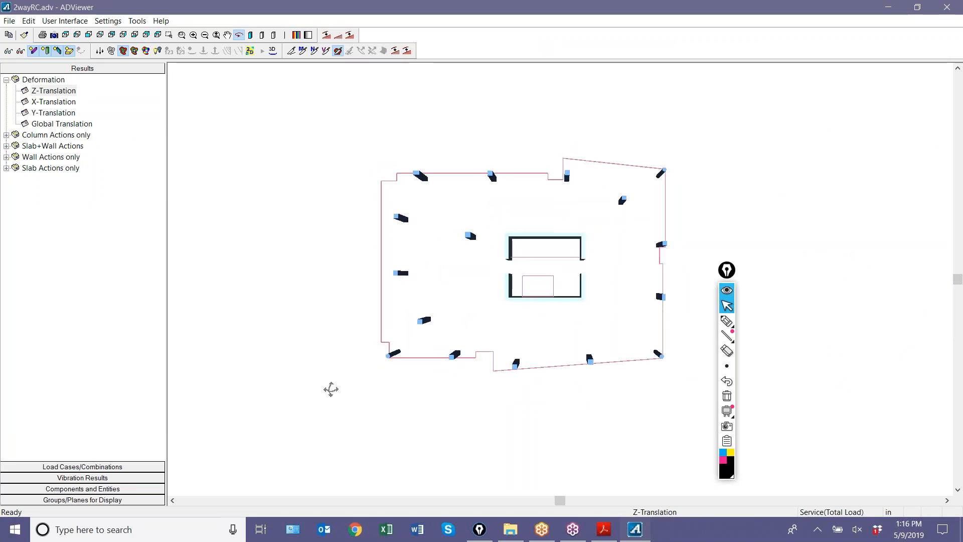
Step: Display the slab's Reduced Rotational Stiffness About XX for the cracked_Sustained_Load combination
{"action": "left_click", "coordinate": [51, 466]}
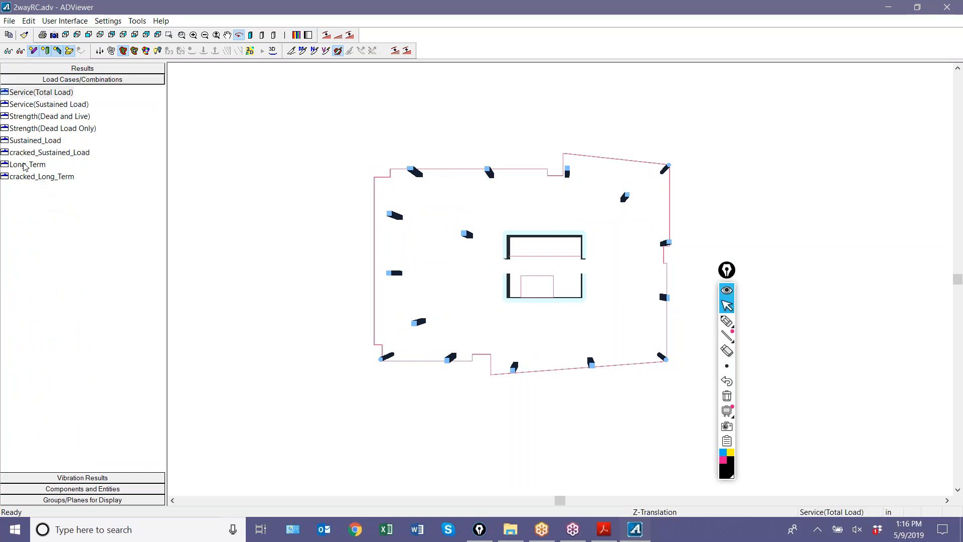
{"action": "left_click", "coordinate": [26, 153]}
{"action": "left_click", "coordinate": [72, 69]}
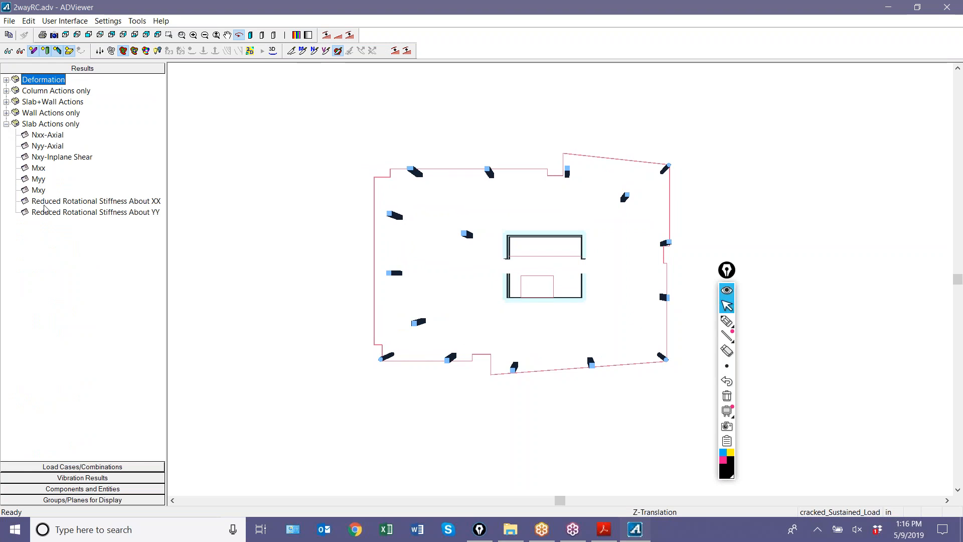
{"action": "left_click", "coordinate": [61, 201]}
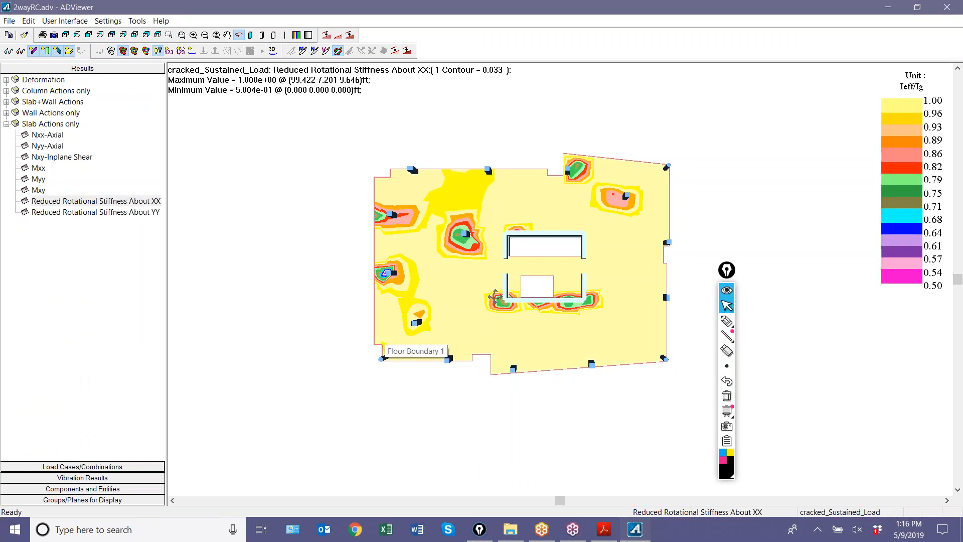
{"action": "left_click", "coordinate": [955, 265]}
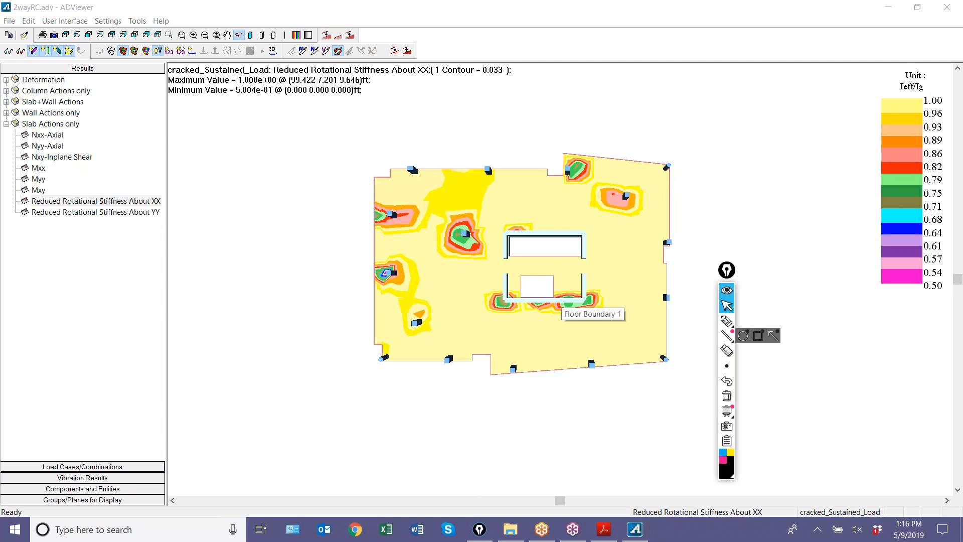
Step: Display the slab's Reduced Rotational Stiffness About YY and close the viewer
{"action": "left_click", "coordinate": [79, 212]}
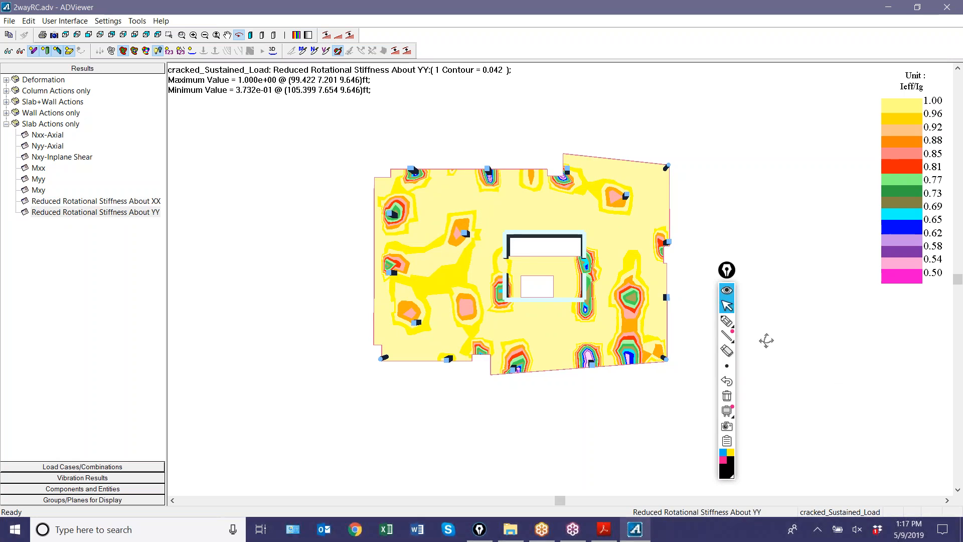
{"action": "left_click_drag", "start_coordinate": [625, 387], "coordinate": [577, 313]}
{"action": "left_click", "coordinate": [946, 8]}
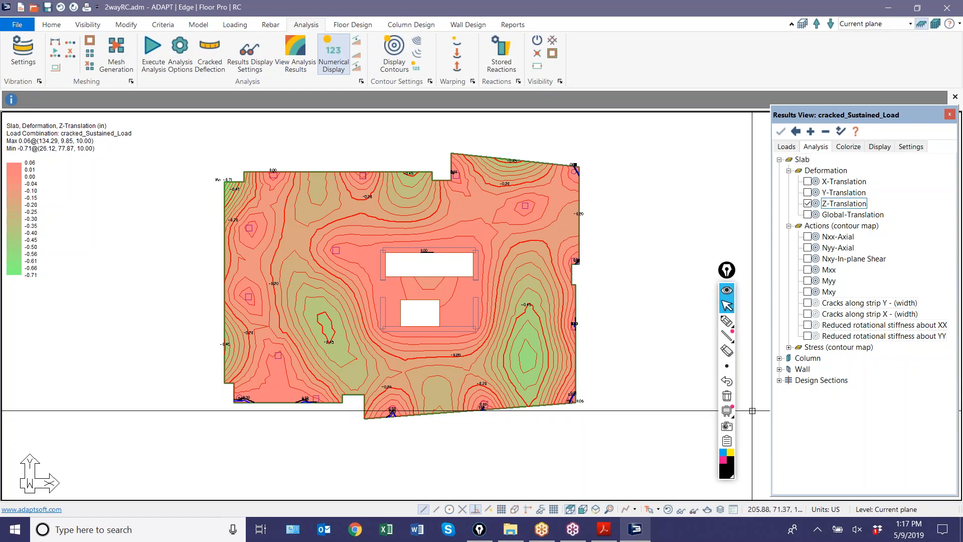
Step: Remove the Z-Translation contours and generate the calculated rebar plan for the Envelope load combination, with bars along the support lines
{"action": "left_click", "coordinate": [807, 203]}
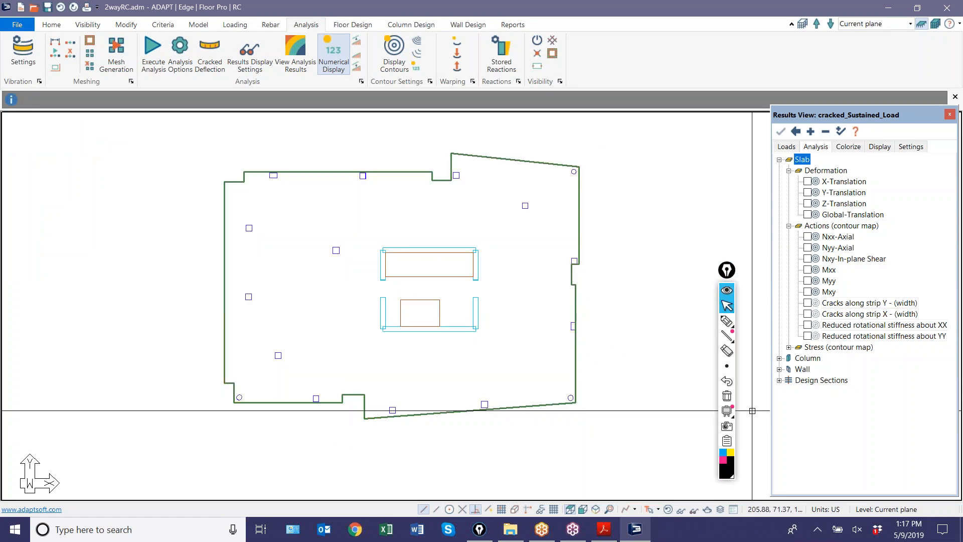
{"action": "left_click", "coordinate": [357, 25]}
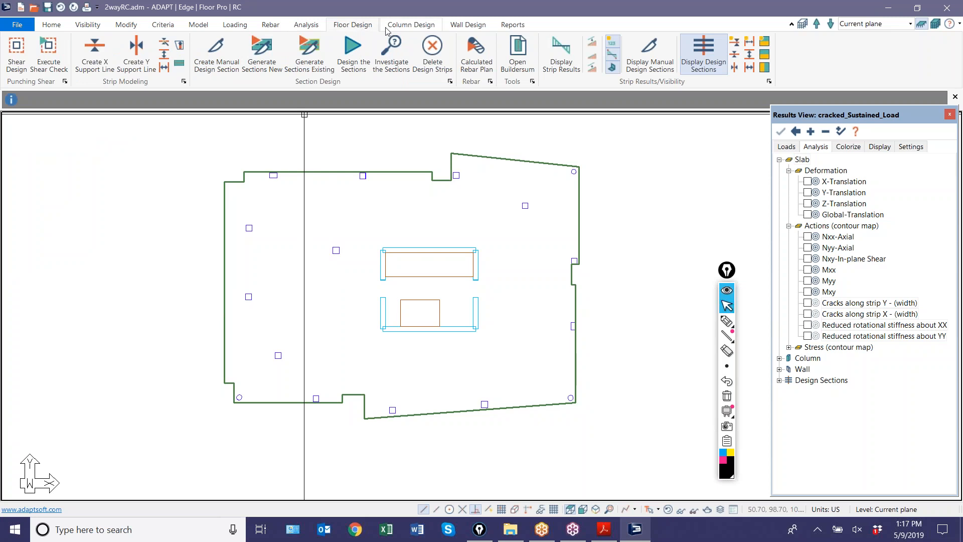
{"action": "left_click", "coordinate": [474, 61]}
{"action": "left_click", "coordinate": [447, 200]}
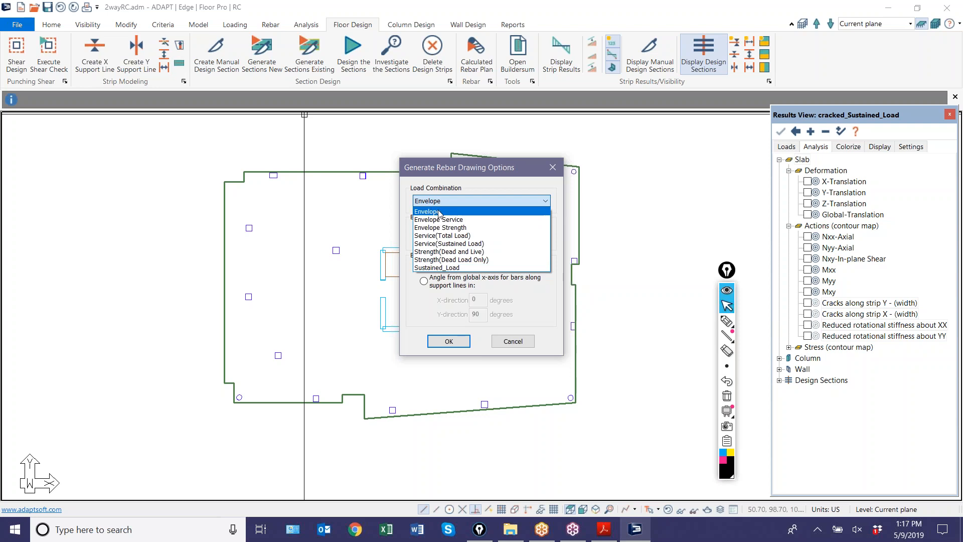
{"action": "left_click", "coordinate": [442, 211]}
{"action": "left_click", "coordinate": [447, 341]}
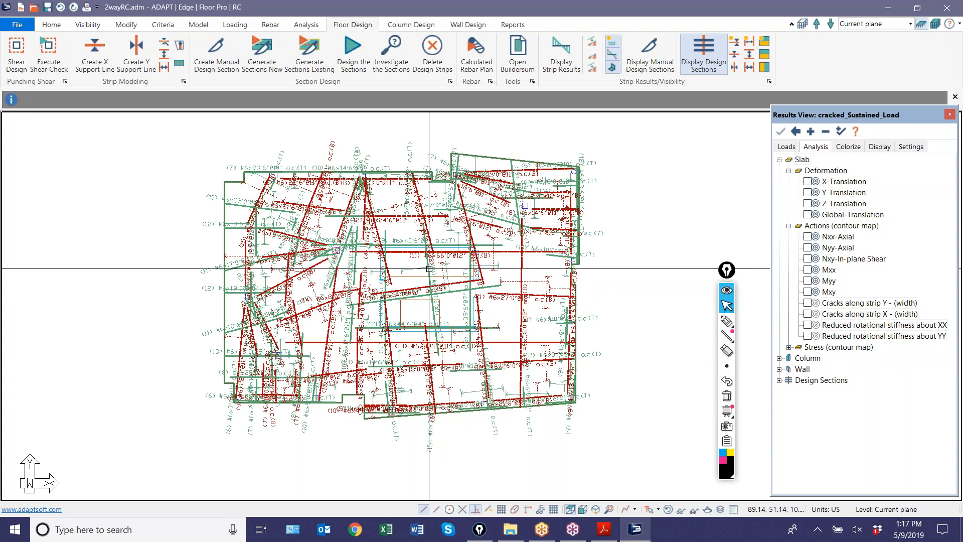
Step: Regenerate the Envelope rebar plan with bars oriented from the global x-axis at 0 degrees in X and 90 degrees in Y
{"action": "left_click", "coordinate": [477, 56]}
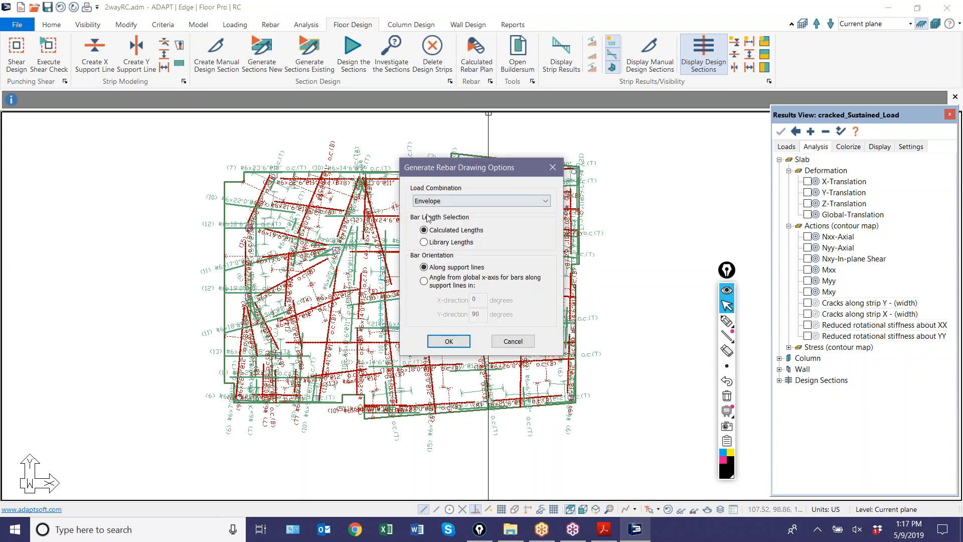
{"action": "left_click", "coordinate": [424, 282]}
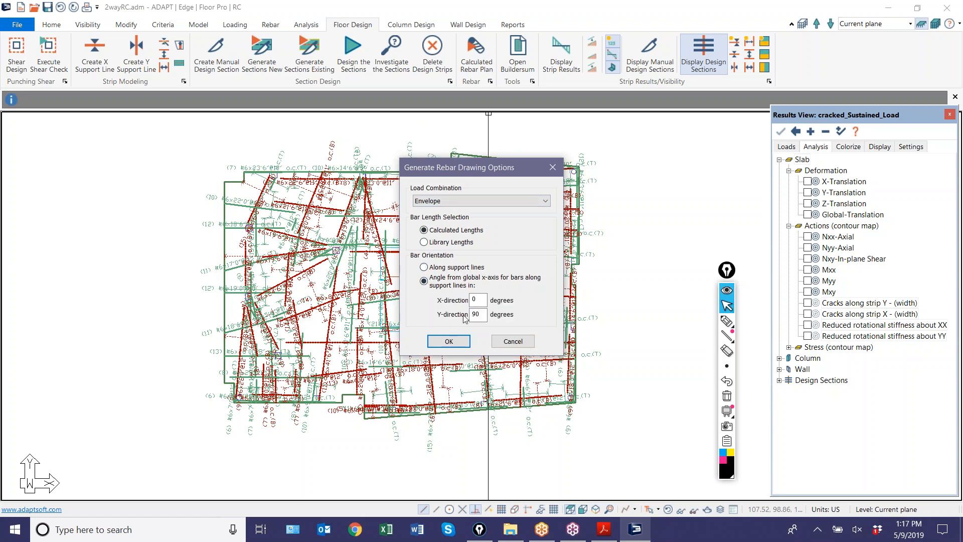
{"action": "left_click", "coordinate": [449, 341]}
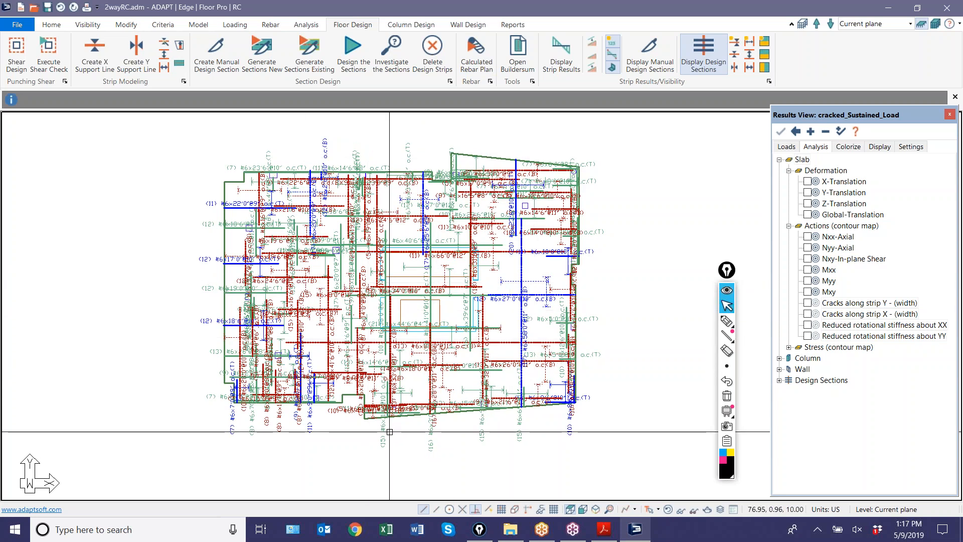
{"action": "middle_click_drag", "start_coordinate": [377, 461], "coordinate": [323, 457]}
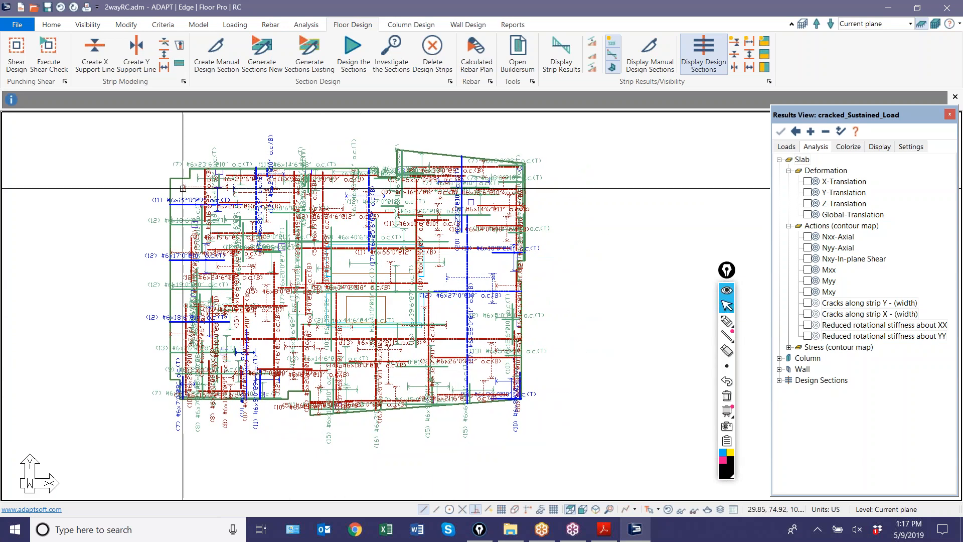
{"action": "scroll", "coordinate": [196, 202], "scroll_direction": "up", "scroll_amount": 2}
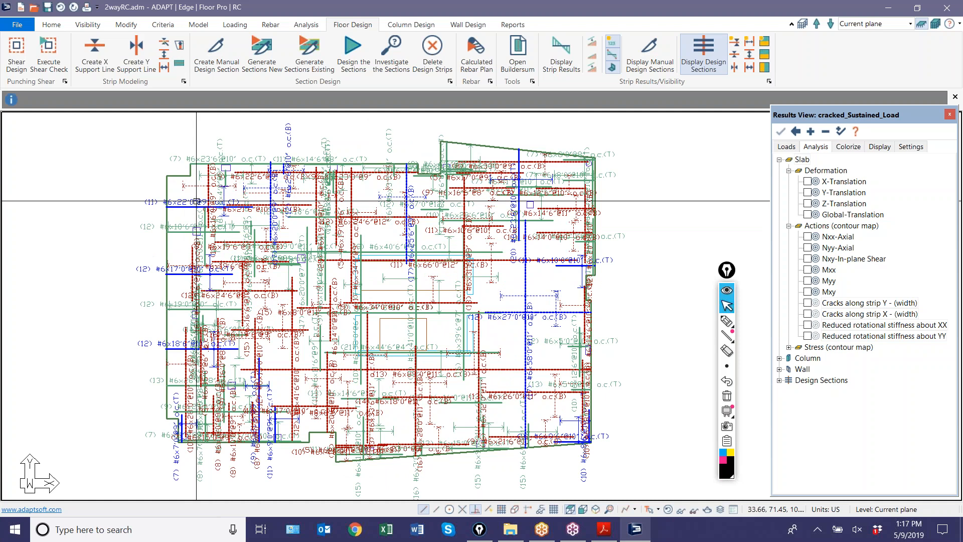
Step: Hide the bottom rebar along both the X and Y directions and review the top bars on the plan
{"action": "left_click", "coordinate": [271, 25]}
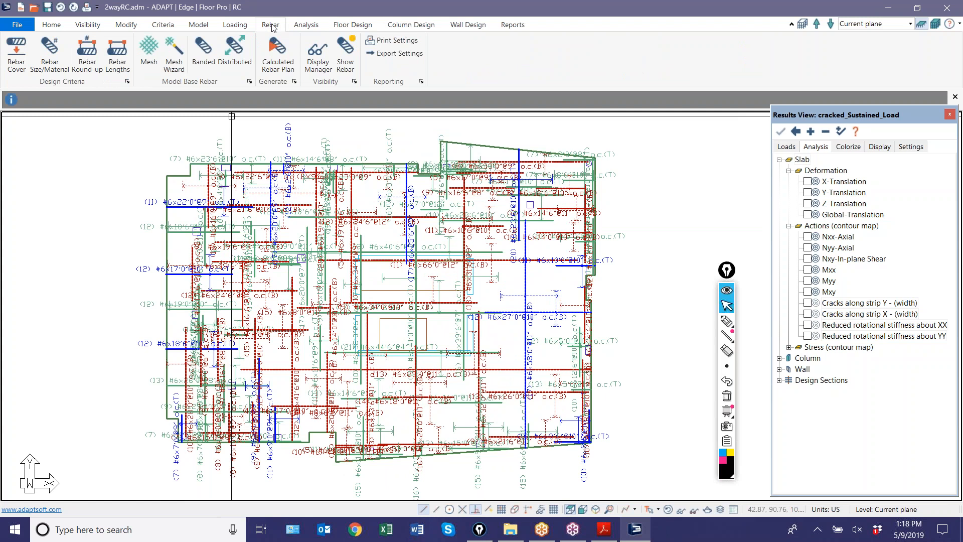
{"action": "left_click", "coordinate": [312, 56]}
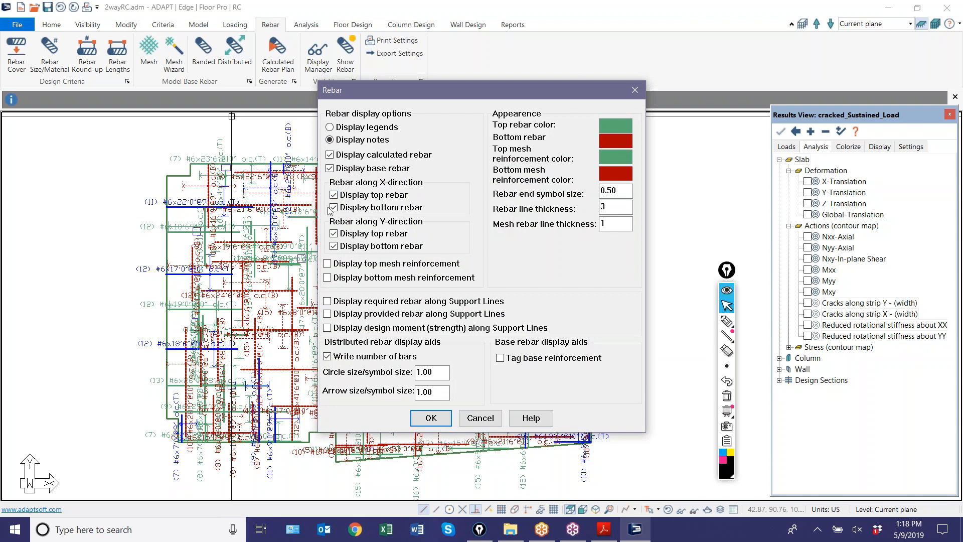
{"action": "left_click", "coordinate": [333, 246]}
{"action": "left_click", "coordinate": [431, 418]}
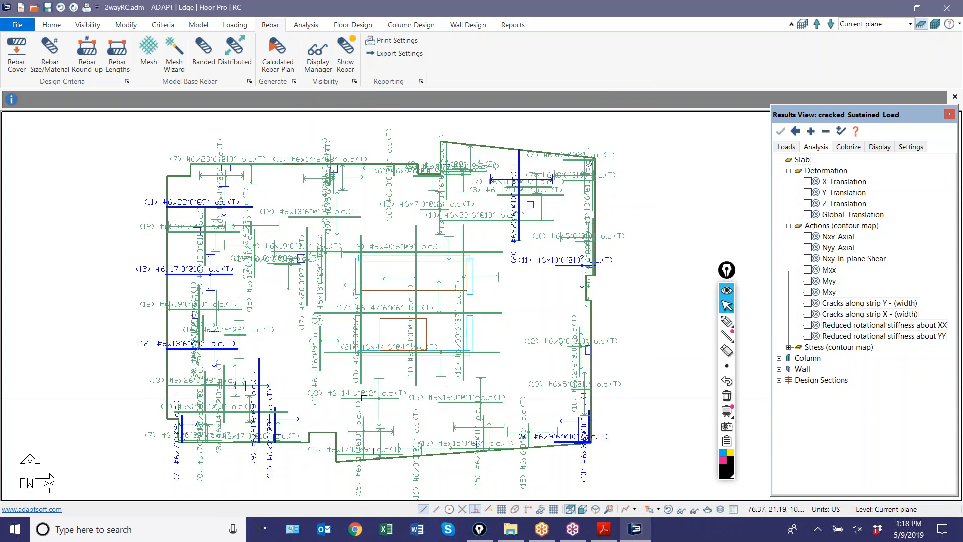
{"action": "scroll", "coordinate": [362, 381], "scroll_direction": "up", "scroll_amount": 3}
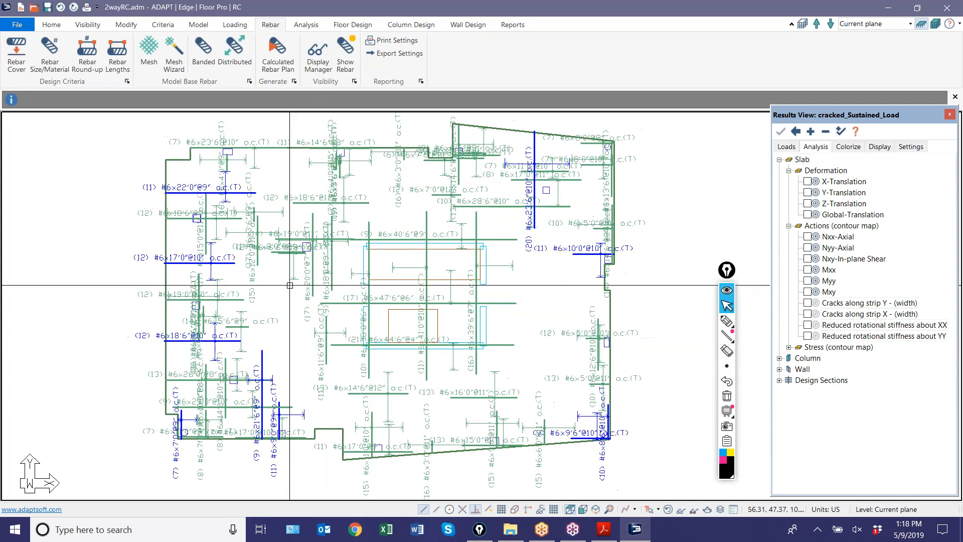
{"action": "scroll", "coordinate": [290, 285], "scroll_direction": "down", "scroll_amount": 1}
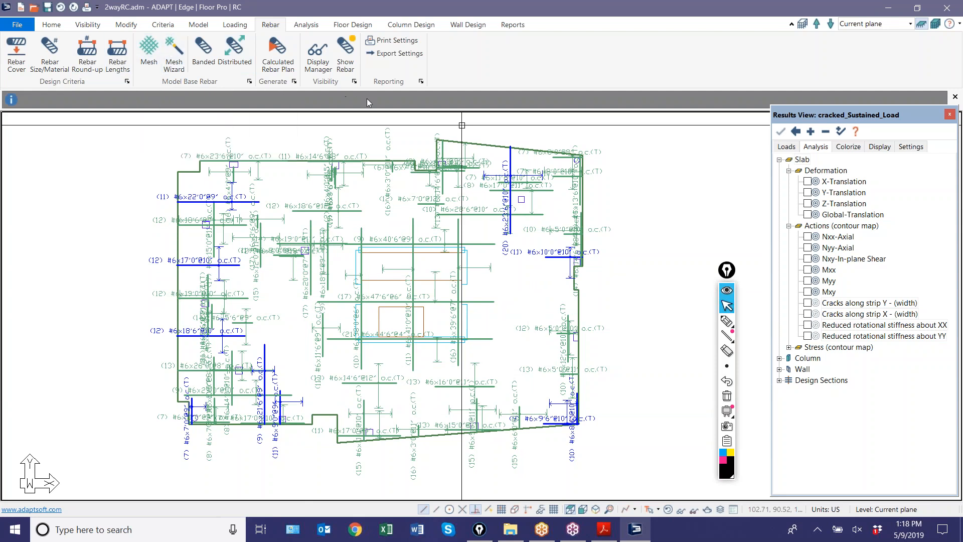
Step: Create a bottom mesh reinforcement over the slab with #5 bars at 12 in spacing in both directions, oriented at 0 degrees
{"action": "left_click", "coordinate": [380, 287]}
{"action": "left_click", "coordinate": [174, 52]}
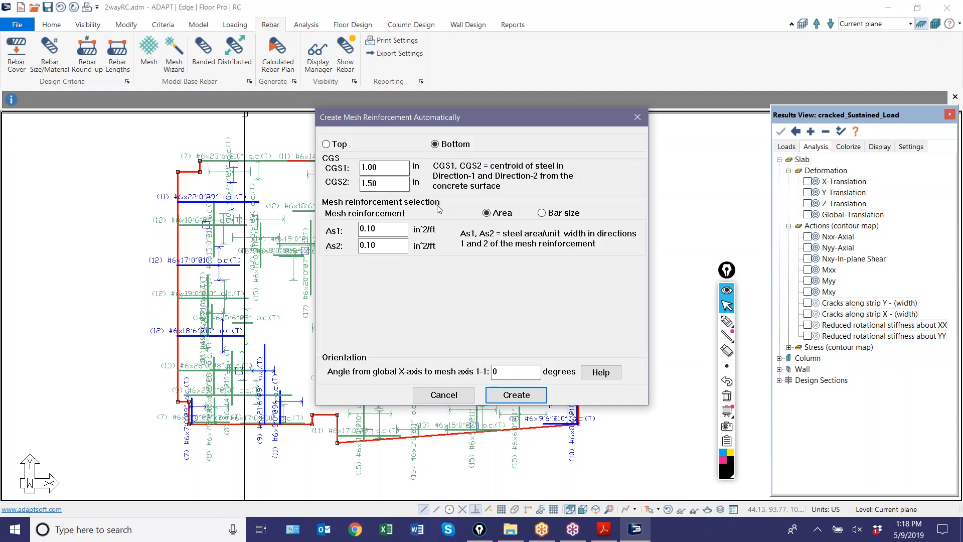
{"action": "left_click", "coordinate": [542, 213]}
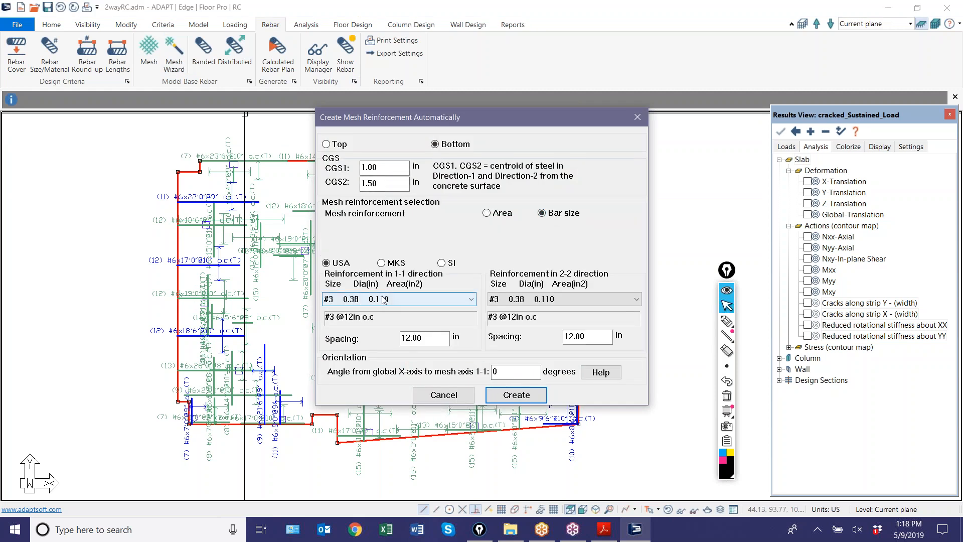
{"action": "left_click", "coordinate": [384, 300]}
{"action": "left_click", "coordinate": [386, 334]}
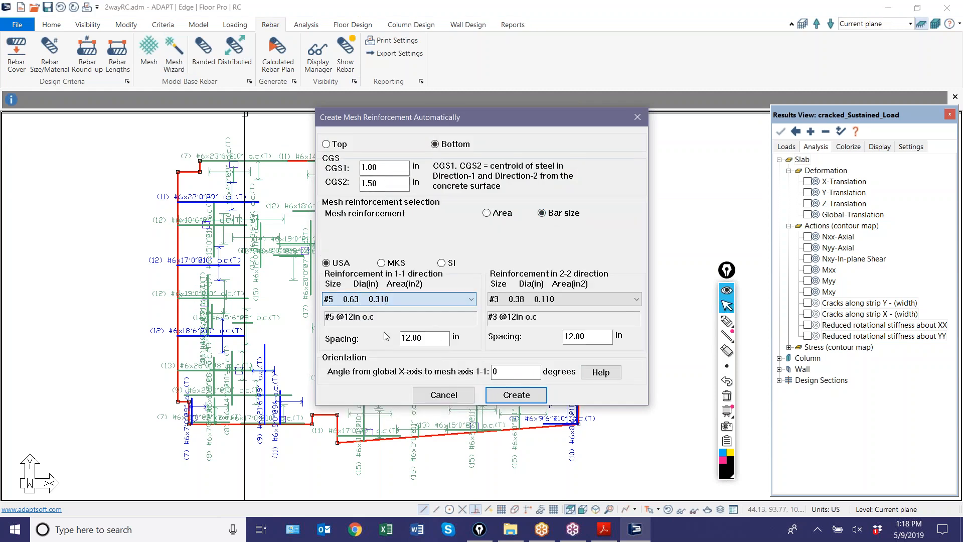
{"action": "left_click", "coordinate": [534, 300]}
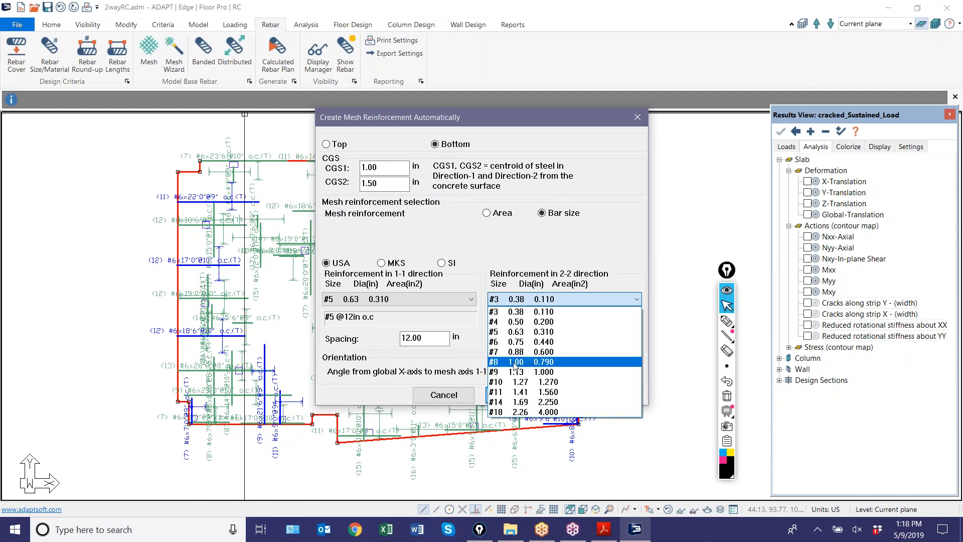
{"action": "left_click", "coordinate": [512, 332]}
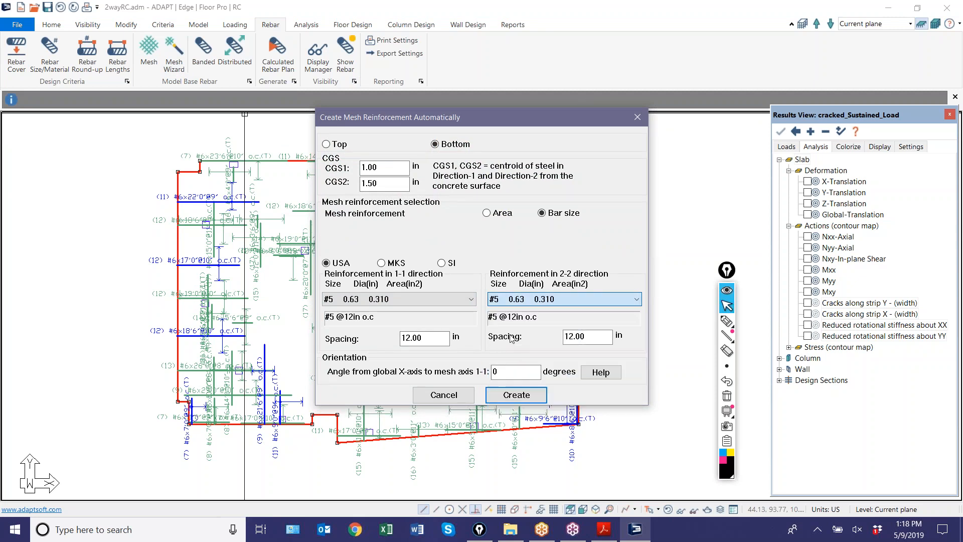
{"action": "left_click", "coordinate": [504, 396]}
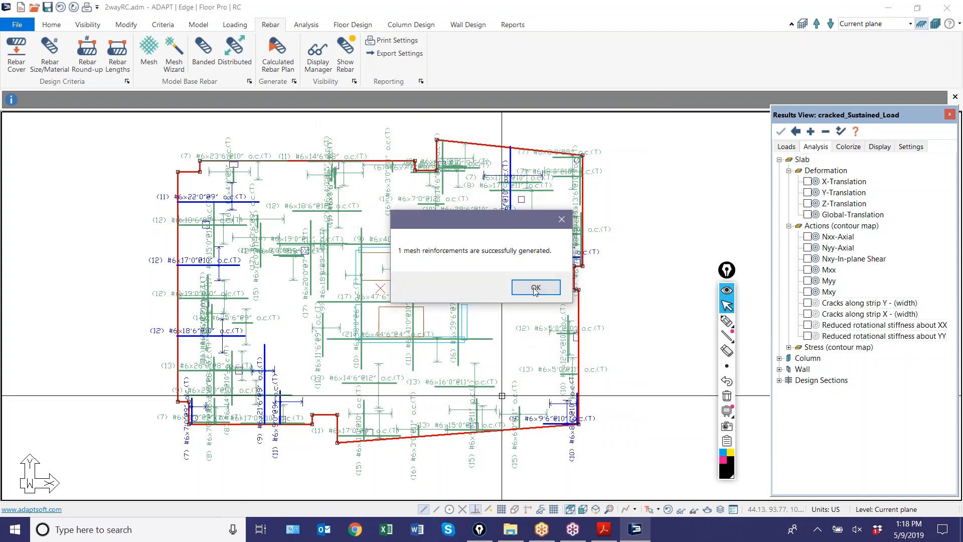
{"action": "left_click", "coordinate": [535, 287]}
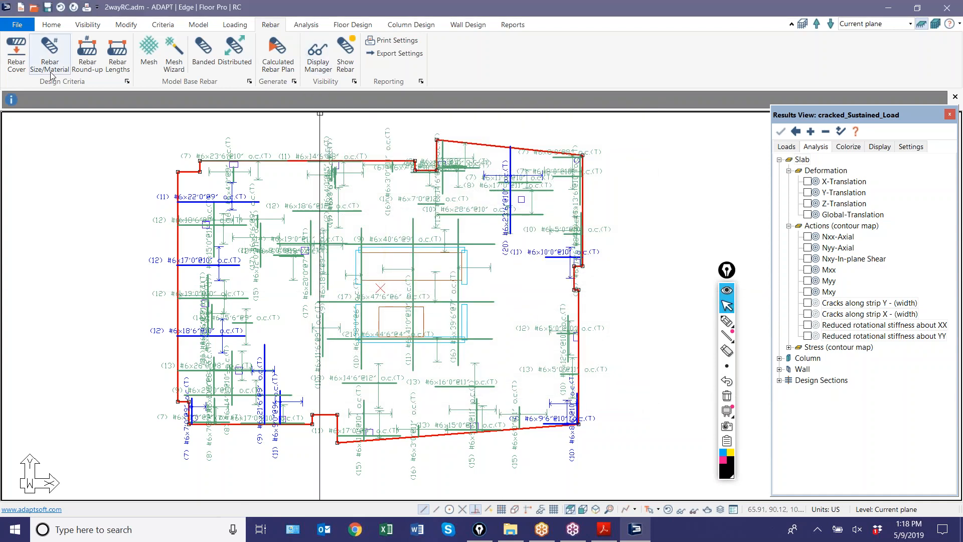
Step: Check the two-way slab rebar minimum cover and create a top mesh with #5 bars at 12 in spacing in both directions
{"action": "left_click", "coordinate": [16, 52]}
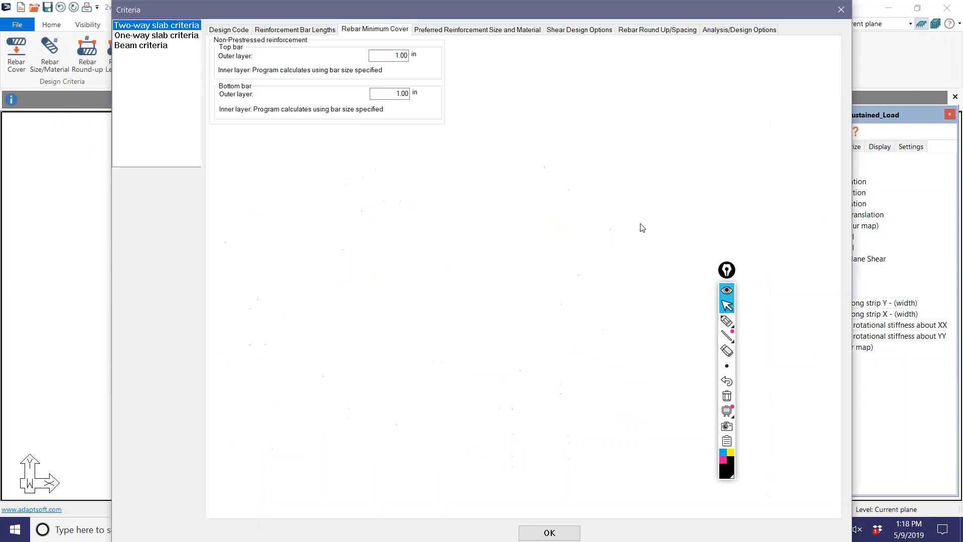
{"action": "left_click", "coordinate": [521, 530]}
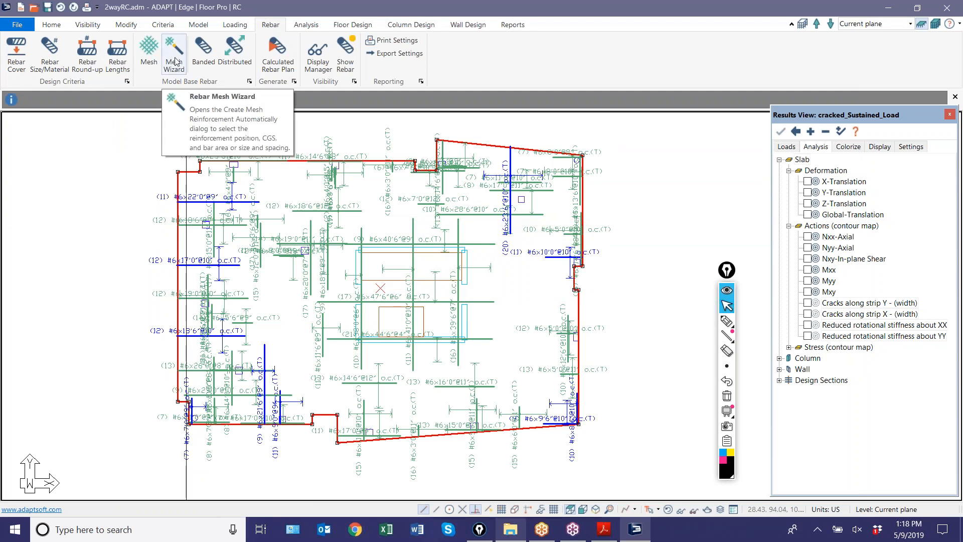
{"action": "left_click", "coordinate": [334, 146]}
{"action": "left_click", "coordinate": [406, 299]}
{"action": "left_click", "coordinate": [375, 335]}
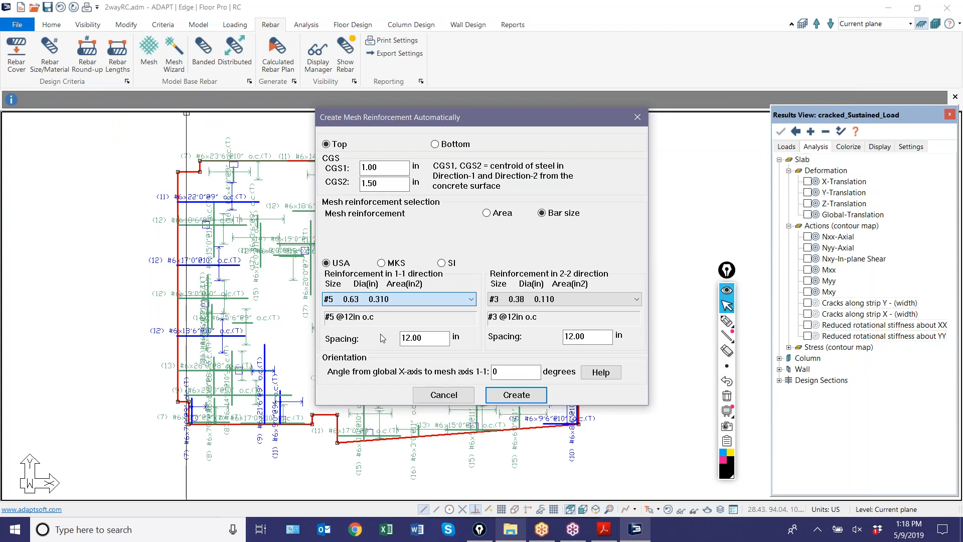
{"action": "left_click", "coordinate": [519, 300]}
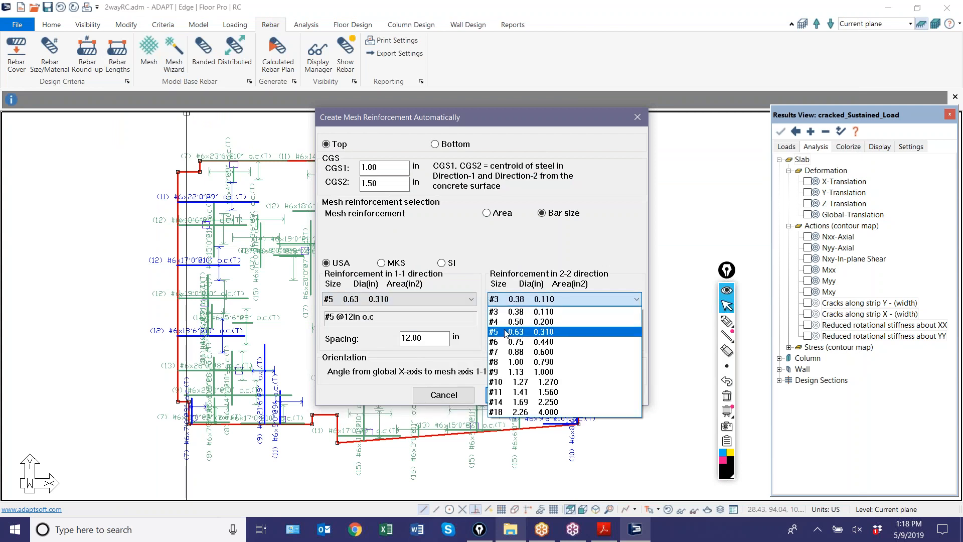
{"action": "left_click", "coordinate": [505, 332]}
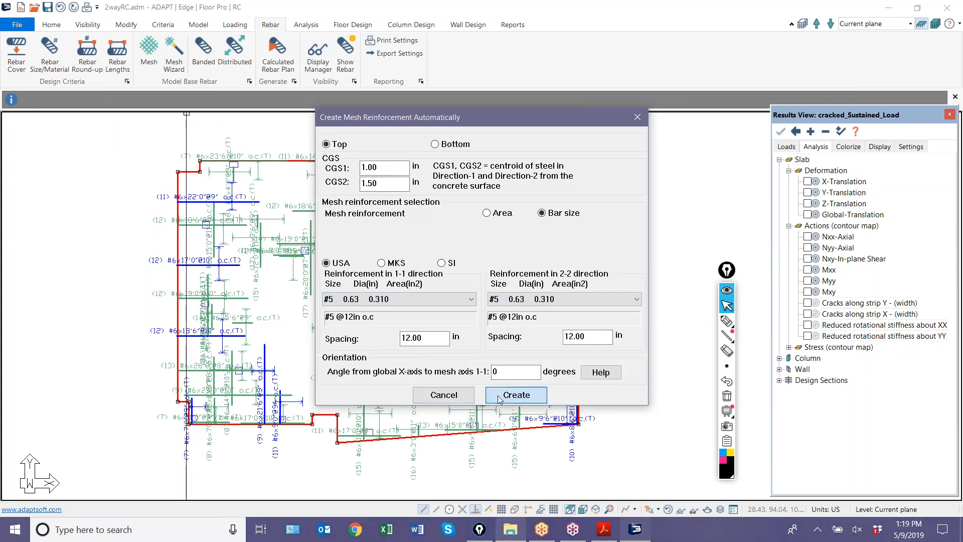
{"action": "left_click", "coordinate": [509, 397]}
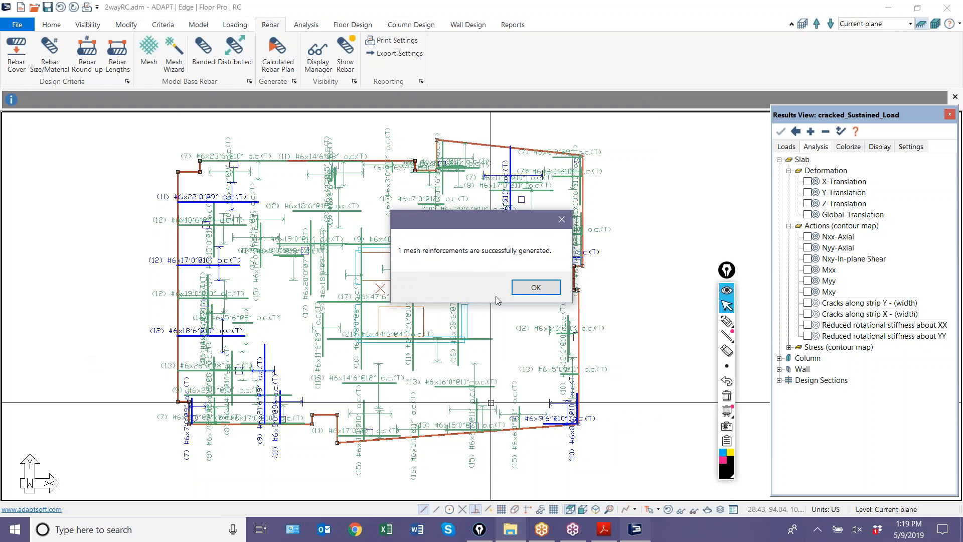
{"action": "left_click", "coordinate": [536, 287]}
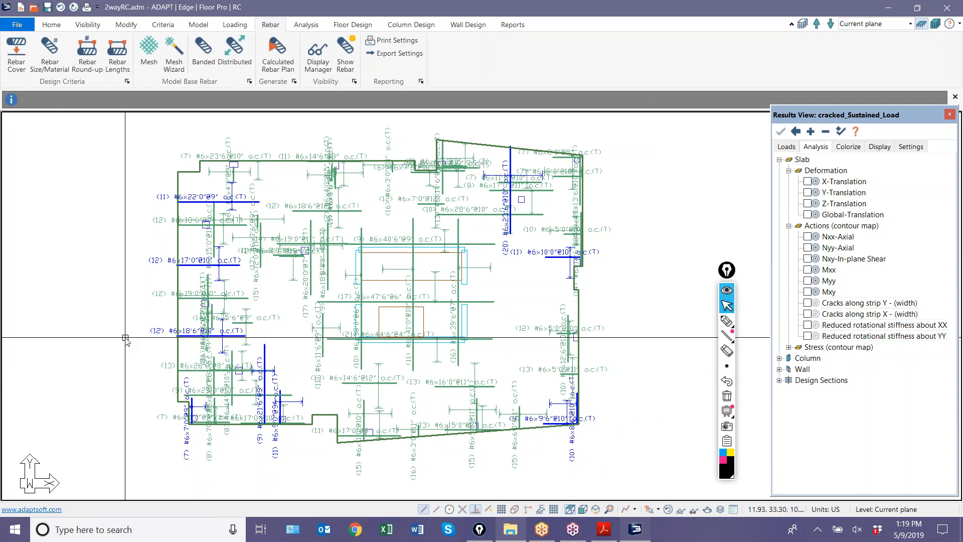
Step: Turn on the symbol display for the mesh reinforcement
{"action": "left_click", "coordinate": [90, 25]}
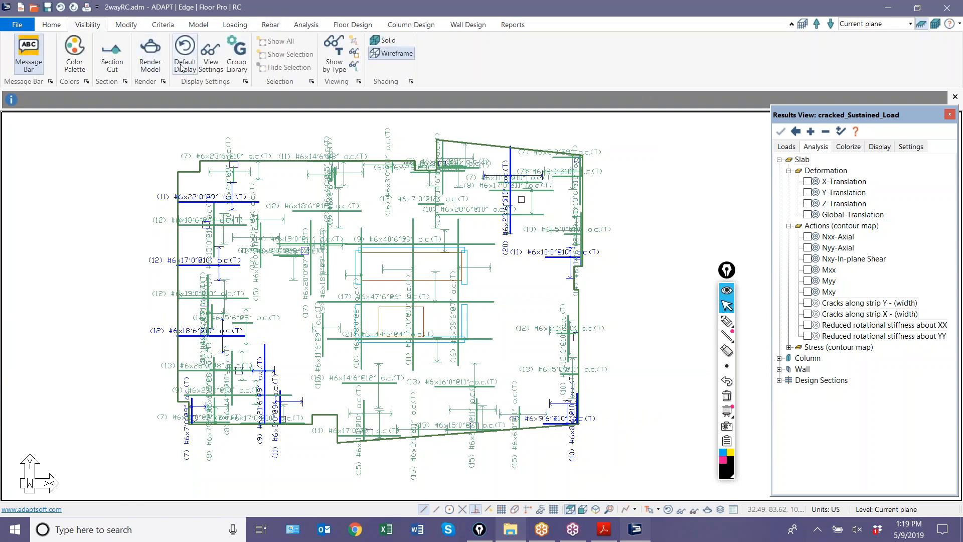
{"action": "left_click", "coordinate": [244, 81]}
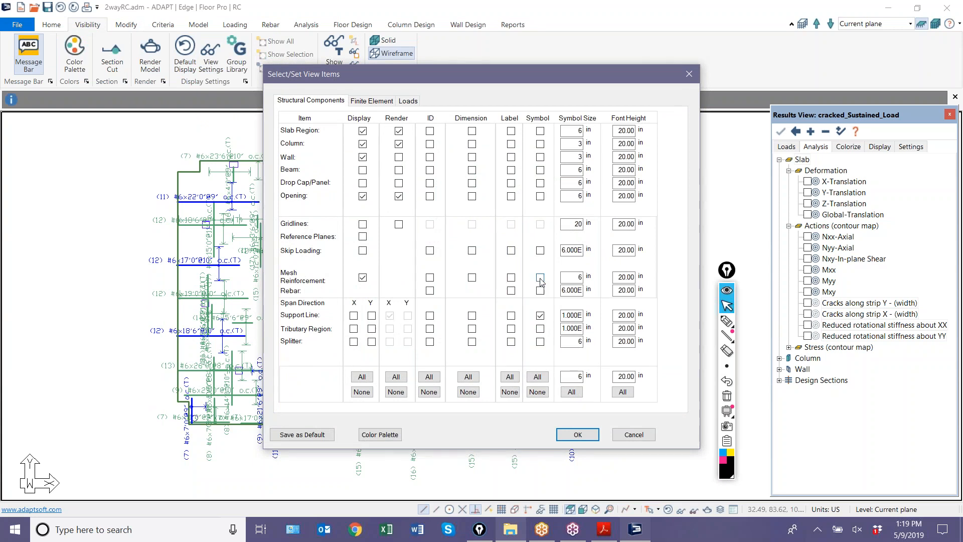
{"action": "left_click", "coordinate": [577, 434]}
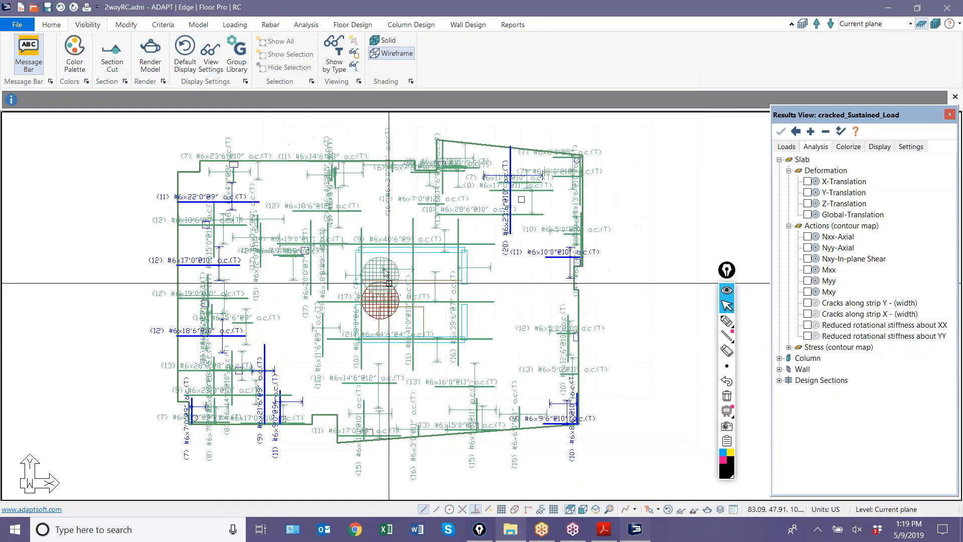
Step: Redesign the sections with the mesh in place and generate the Envelope rebar plan with calculated bar lengths along the support lines
{"action": "left_click", "coordinate": [347, 25]}
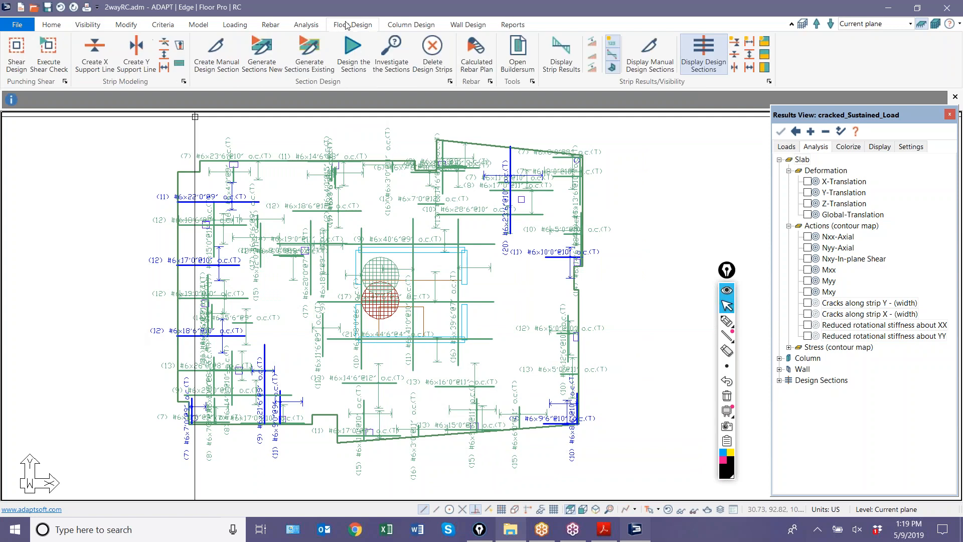
{"action": "left_click", "coordinate": [353, 50]}
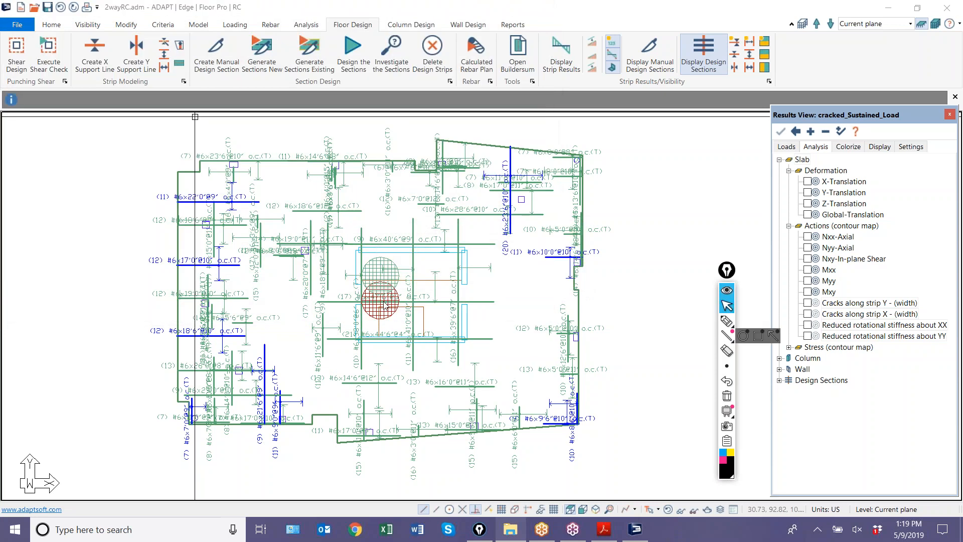
{"action": "left_click", "coordinate": [448, 293]}
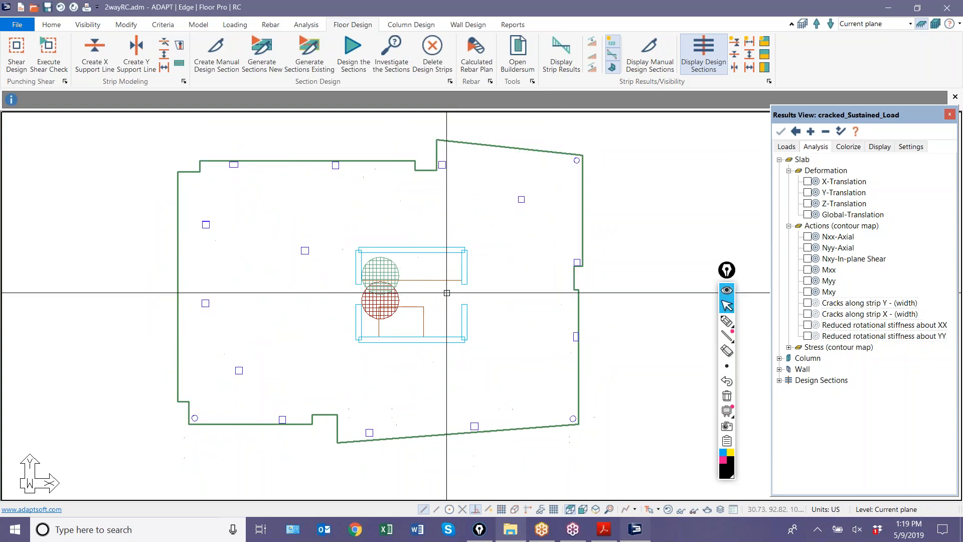
{"action": "left_click", "coordinate": [476, 53]}
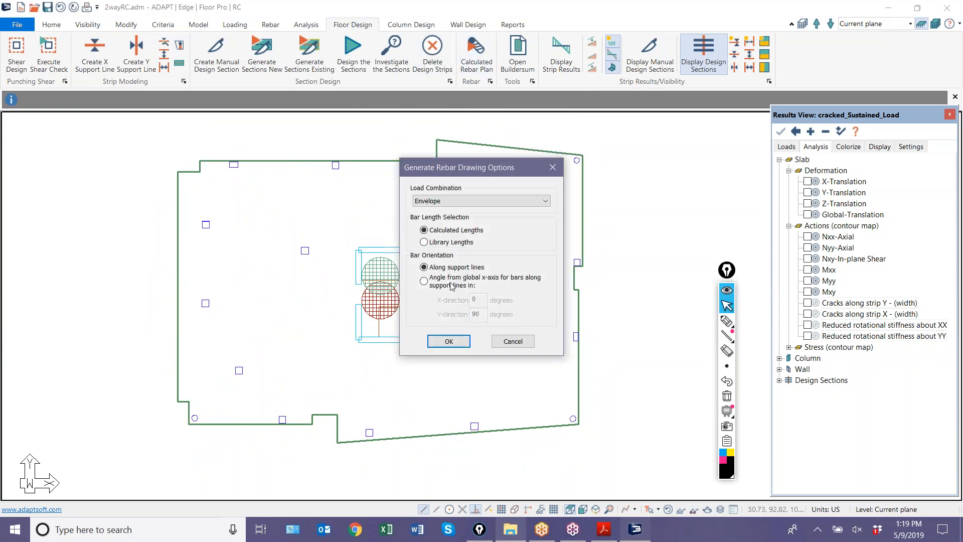
{"action": "left_click", "coordinate": [449, 341]}
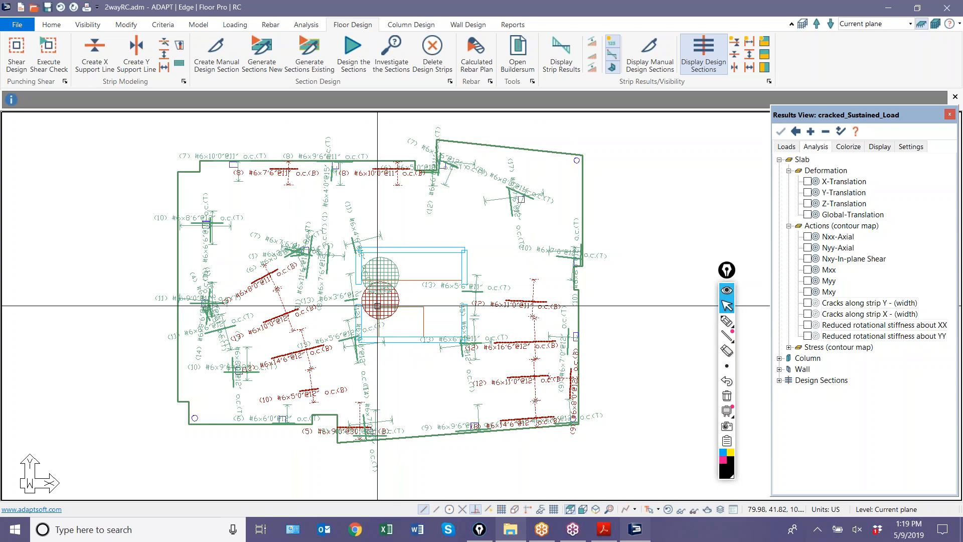
Step: Sketch a freehand flow diagram of three boxes linked by arrows, headed "CD", beside the plan and clear it
{"action": "left_click", "coordinate": [952, 342]}
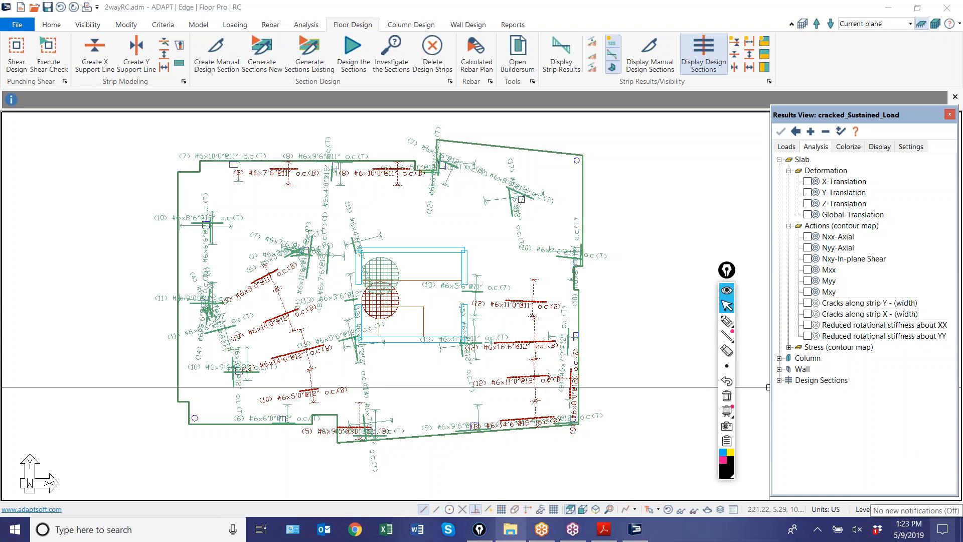
{"action": "middle_click_drag", "start_coordinate": [585, 405], "coordinate": [387, 449]}
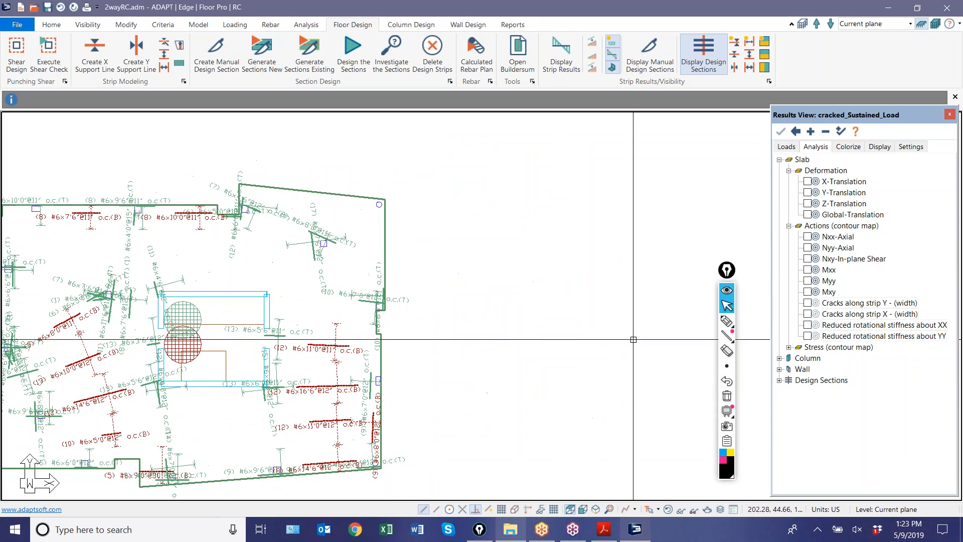
{"action": "left_click", "coordinate": [727, 321]}
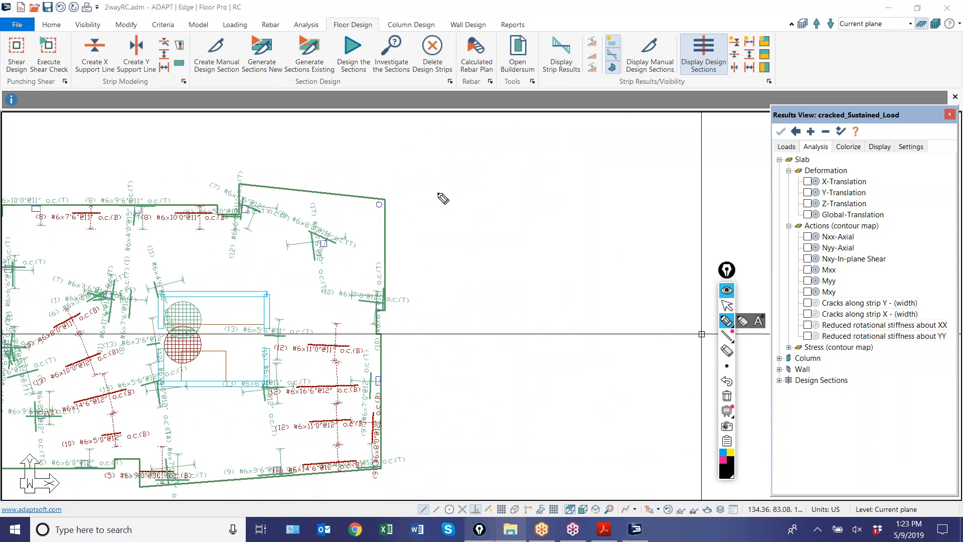
{"action": "mouse_move", "coordinate": [488, 150]}
{"action": "left_mouse_down"}
{"action": "mouse_move", "coordinate": [493, 175]}
{"action": "mouse_move", "coordinate": [522, 161]}
{"action": "mouse_move", "coordinate": [504, 236]}
{"action": "mouse_move", "coordinate": [520, 220]}
{"action": "mouse_move", "coordinate": [507, 240]}
{"action": "mouse_move", "coordinate": [567, 340]}
{"action": "mouse_move", "coordinate": [485, 242]}
{"action": "left_mouse_up"}
{"action": "left_click_drag", "start_coordinate": [510, 290], "coordinate": [537, 297]}
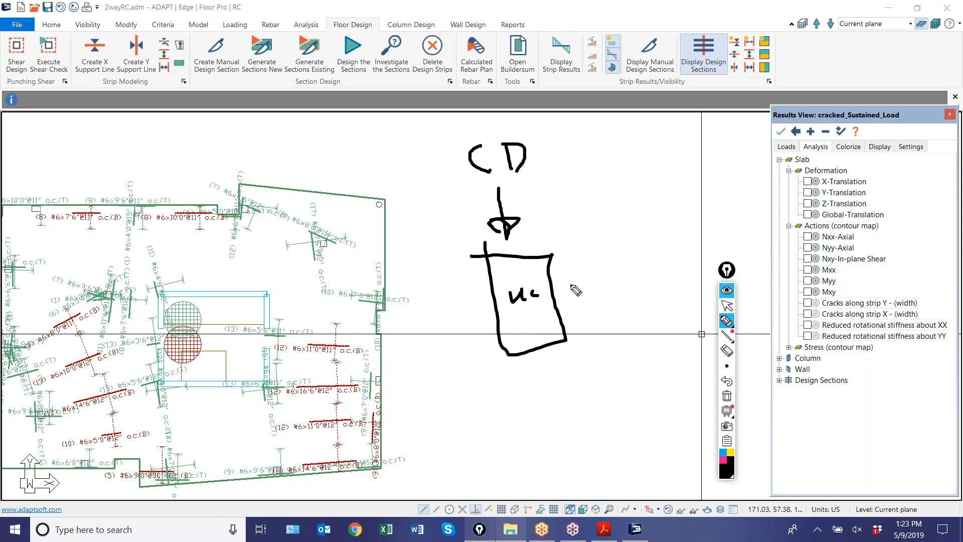
{"action": "left_click_drag", "start_coordinate": [564, 296], "coordinate": [636, 303]}
{"action": "mouse_move", "coordinate": [653, 257]}
{"action": "left_mouse_down"}
{"action": "mouse_move", "coordinate": [655, 276]}
{"action": "mouse_move", "coordinate": [710, 301]}
{"action": "mouse_move", "coordinate": [677, 258]}
{"action": "left_mouse_up"}
{"action": "mouse_move", "coordinate": [669, 292]}
{"action": "left_mouse_down"}
{"action": "mouse_move", "coordinate": [676, 278]}
{"action": "mouse_move", "coordinate": [682, 294]}
{"action": "left_mouse_up"}
{"action": "mouse_move", "coordinate": [684, 249]}
{"action": "left_mouse_down"}
{"action": "mouse_move", "coordinate": [688, 166]}
{"action": "mouse_move", "coordinate": [626, 173]}
{"action": "mouse_move", "coordinate": [647, 184]}
{"action": "left_mouse_up"}
{"action": "mouse_move", "coordinate": [579, 146]}
{"action": "left_mouse_down"}
{"action": "mouse_move", "coordinate": [624, 186]}
{"action": "mouse_move", "coordinate": [572, 158]}
{"action": "left_mouse_up"}
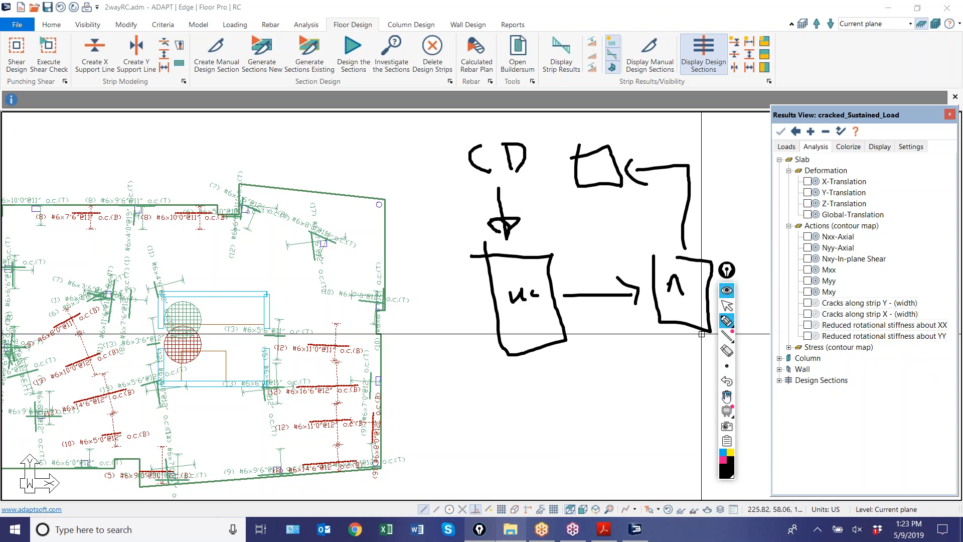
{"action": "left_click", "coordinate": [727, 396]}
{"action": "left_click", "coordinate": [727, 306]}
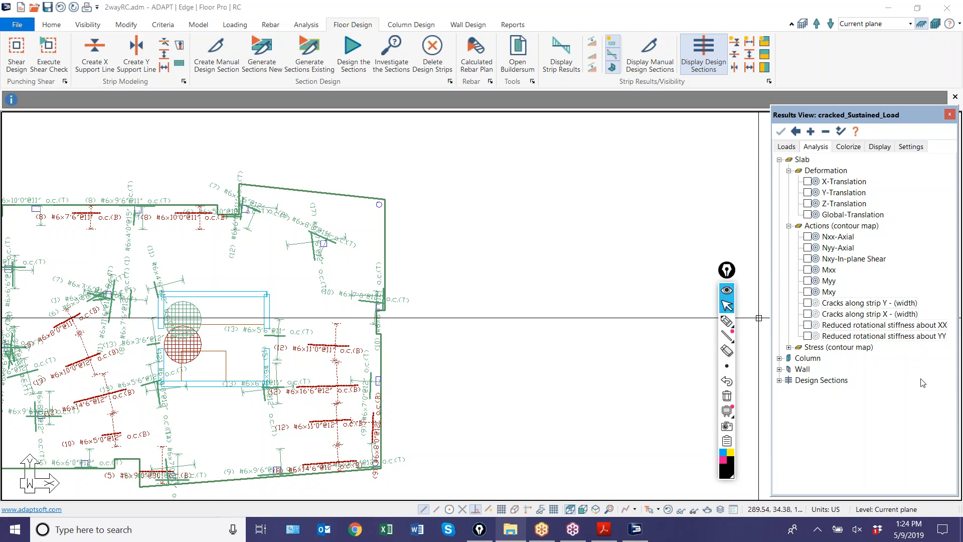
Step: Remove the top and bottom mesh reinforcement from the slab and review the bars around the core walls
{"action": "middle_click_drag", "start_coordinate": [399, 414], "coordinate": [506, 383]}
{"action": "scroll", "coordinate": [421, 331], "scroll_direction": "up", "scroll_amount": 3}
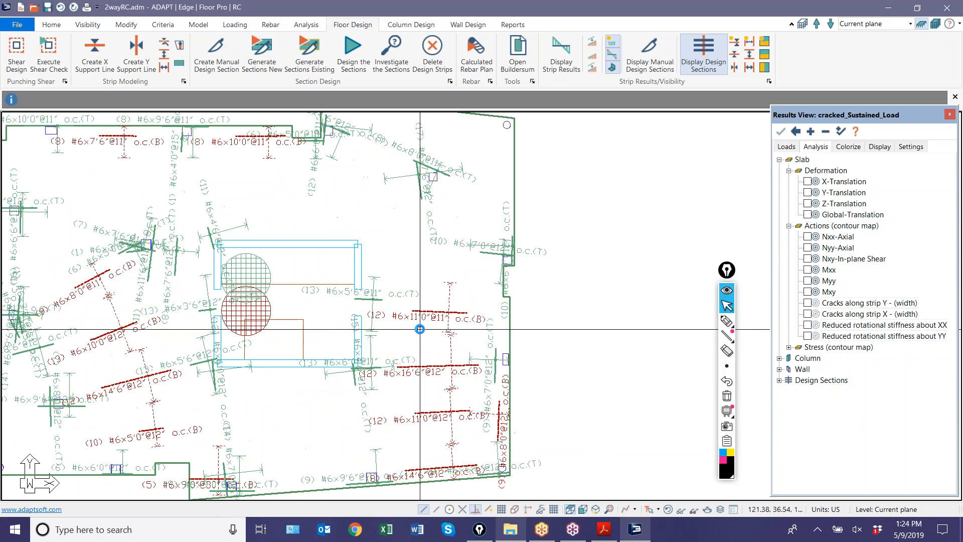
{"action": "scroll", "coordinate": [346, 384], "scroll_direction": "down", "scroll_amount": 3}
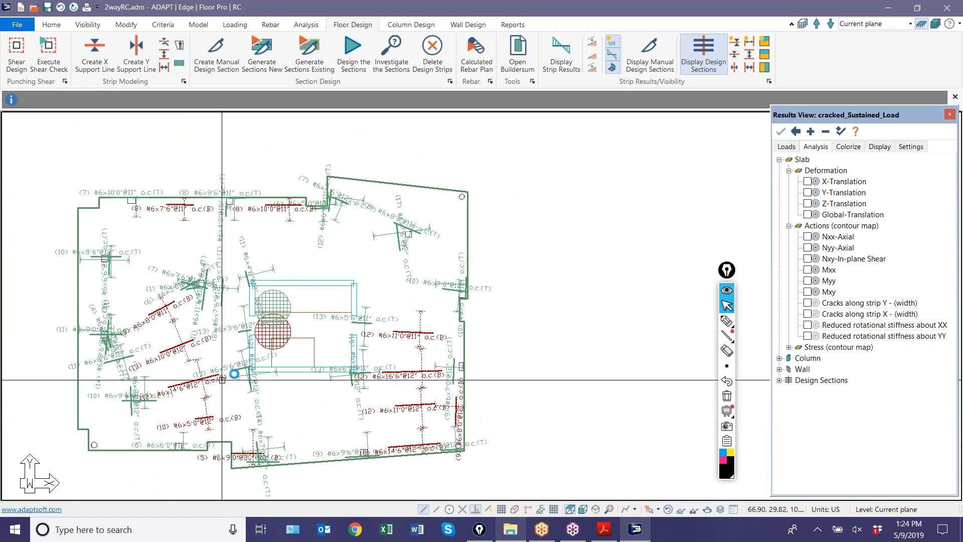
{"action": "scroll", "coordinate": [317, 279], "scroll_direction": "up", "scroll_amount": 2}
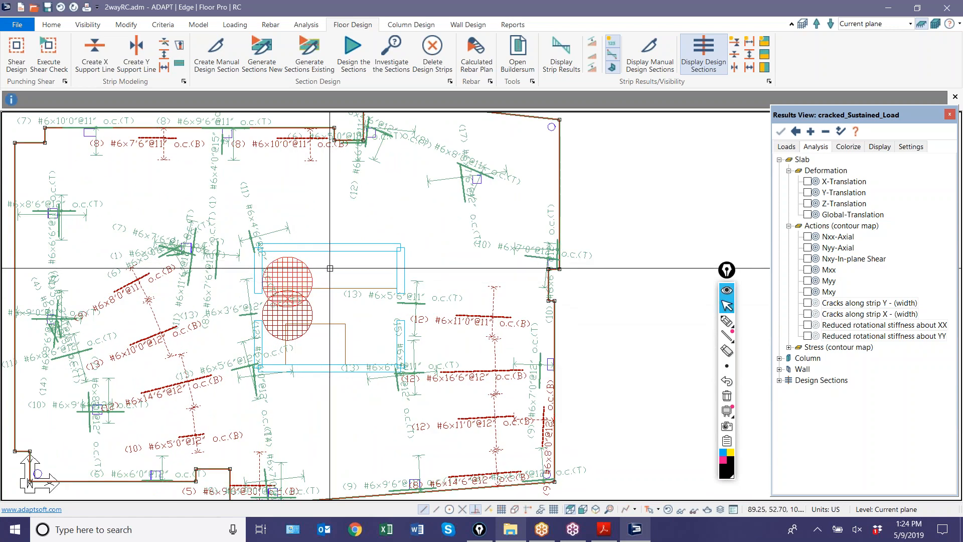
{"action": "scroll", "coordinate": [330, 268], "scroll_direction": "down", "scroll_amount": 2}
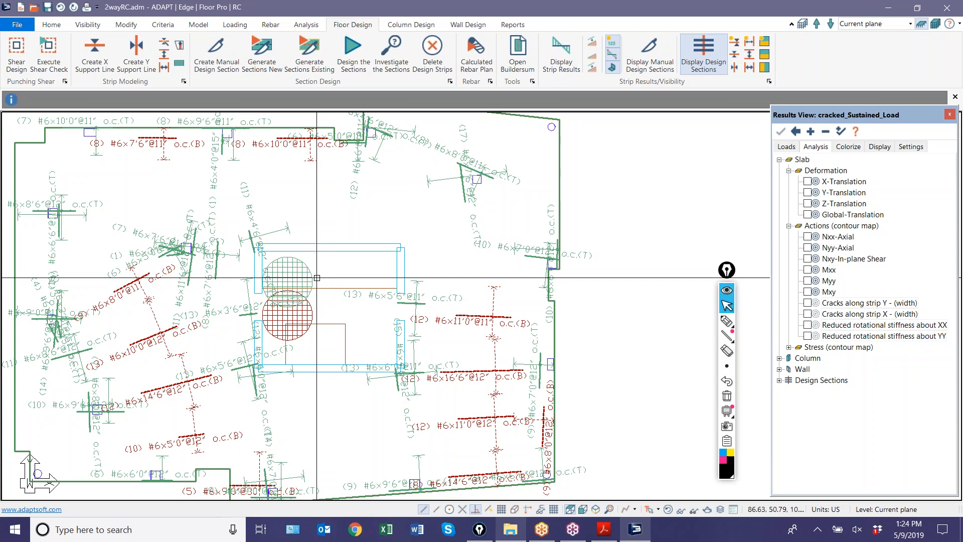
{"action": "scroll", "coordinate": [283, 281], "scroll_direction": "up", "scroll_amount": 1}
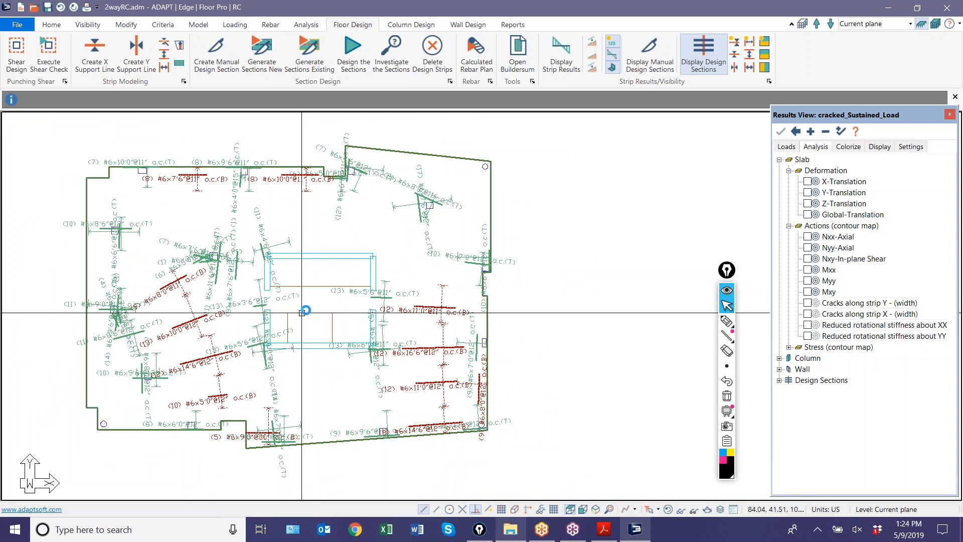
{"action": "scroll", "coordinate": [345, 308], "scroll_direction": "up", "scroll_amount": 2}
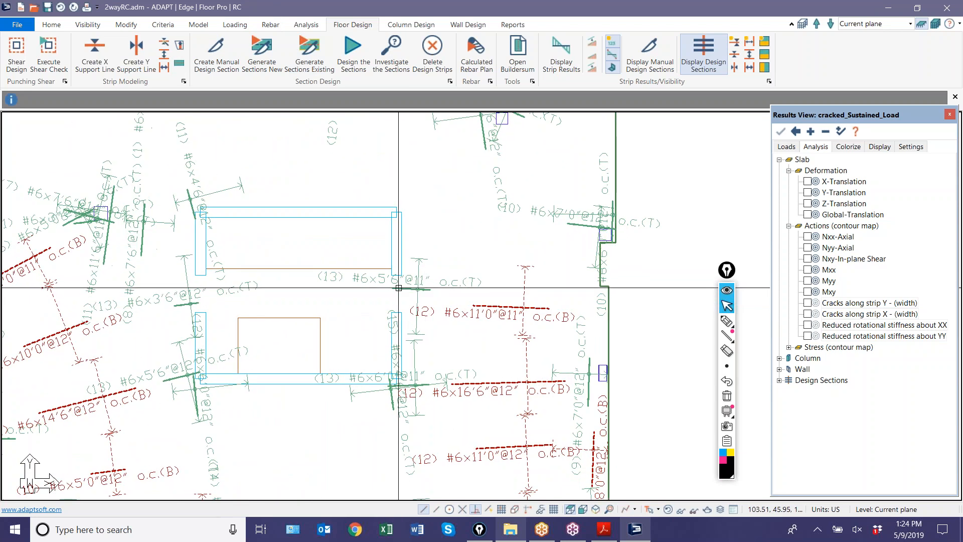
{"action": "scroll", "coordinate": [377, 298], "scroll_direction": "down", "scroll_amount": 1}
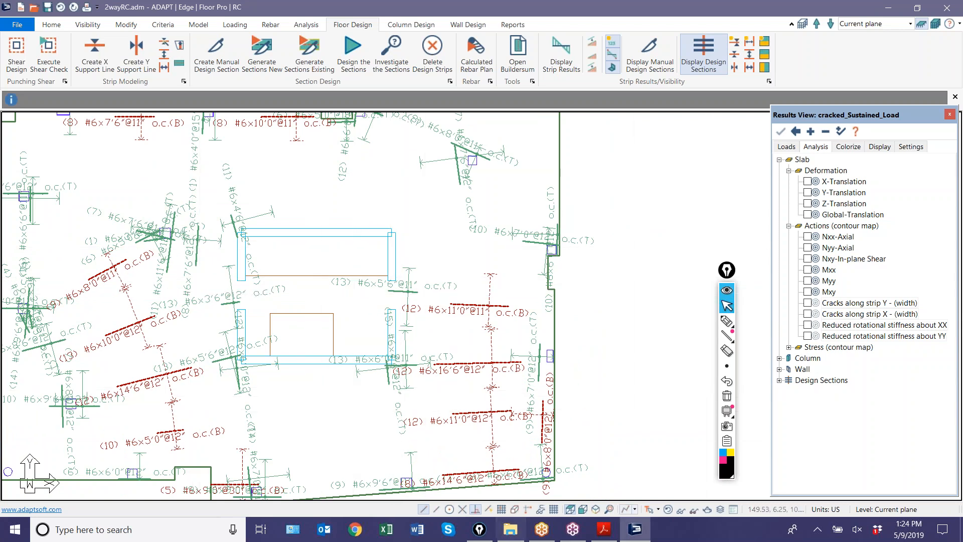
Step: Clear the calculated rebar from the plan and bring the whole slab outline into sight
{"action": "left_click", "coordinate": [668, 510]}
{"action": "scroll", "coordinate": [540, 414], "scroll_direction": "down", "scroll_amount": 1}
{"action": "scroll", "coordinate": [538, 412], "scroll_direction": "down", "scroll_amount": 2}
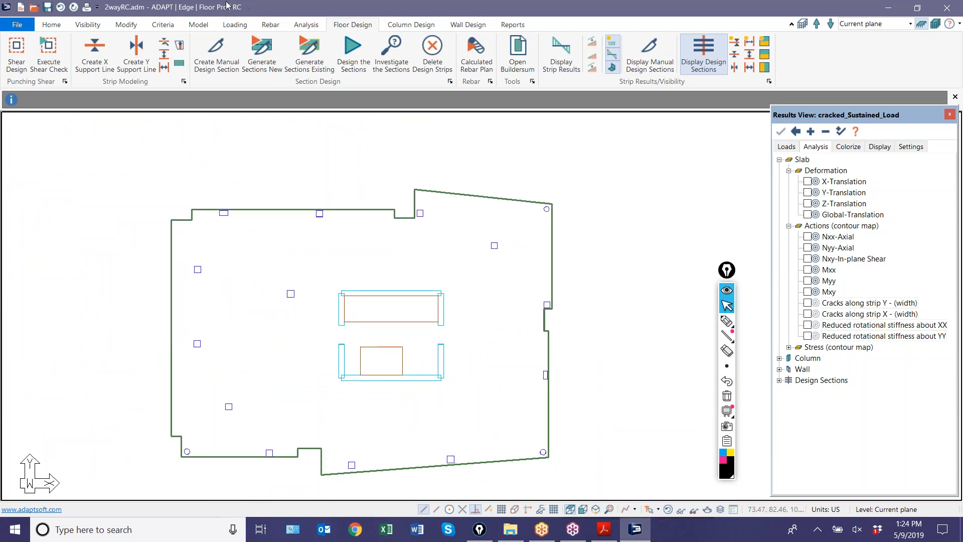
Step: Draw a mesh reinforcement polygon over the slab's upper half, wrapping around the upper core opening and extending beyond the slab edges
{"action": "left_click", "coordinate": [270, 24]}
{"action": "left_click", "coordinate": [154, 53]}
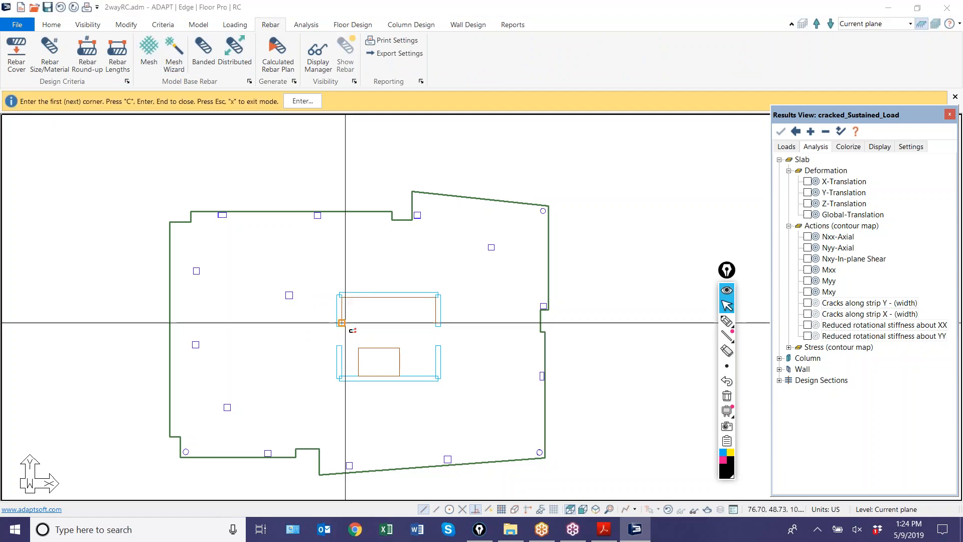
{"action": "left_click", "coordinate": [343, 322]}
{"action": "left_click", "coordinate": [342, 297]}
{"action": "left_click", "coordinate": [438, 297]}
{"action": "left_click", "coordinate": [438, 327]}
{"action": "left_click", "coordinate": [553, 326]}
{"action": "left_click", "coordinate": [577, 171]}
{"action": "left_click", "coordinate": [168, 184]}
{"action": "left_click", "coordinate": [152, 318]}
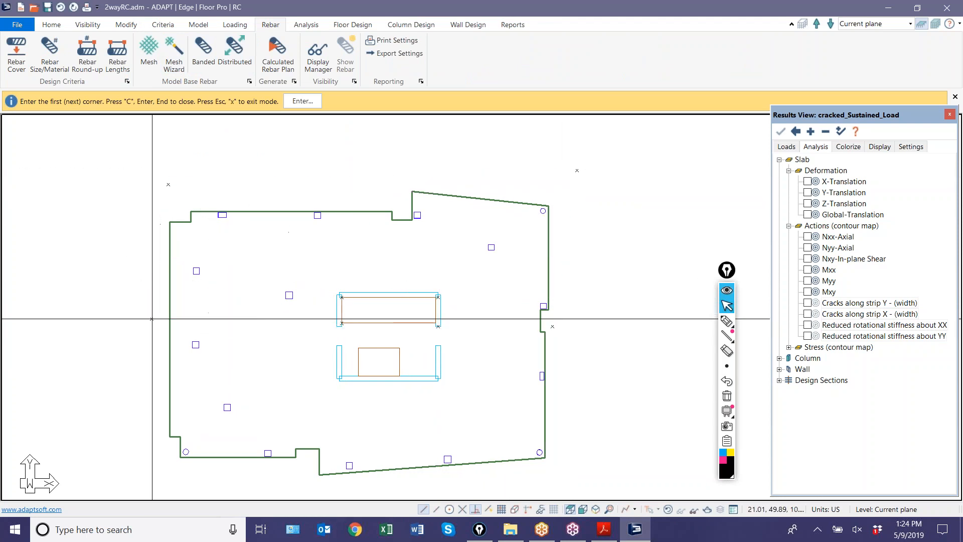
Step: Draw a second mesh reinforcement polygon over the slab's lower half, wrapping around the lower core walls and adjoining the upper polygon
{"action": "left_click", "coordinate": [342, 324]}
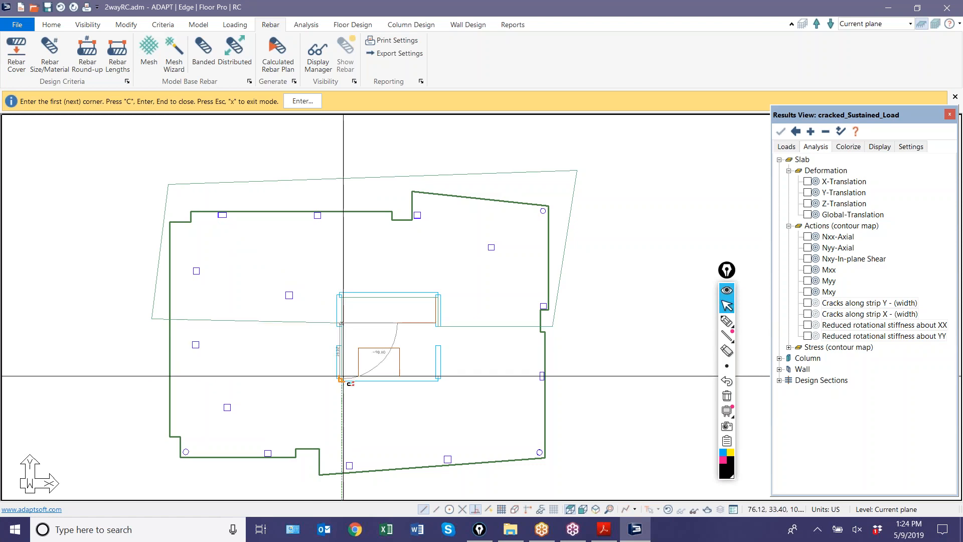
{"action": "left_click", "coordinate": [439, 327]}
{"action": "left_click", "coordinate": [552, 327]}
{"action": "left_click", "coordinate": [588, 469]}
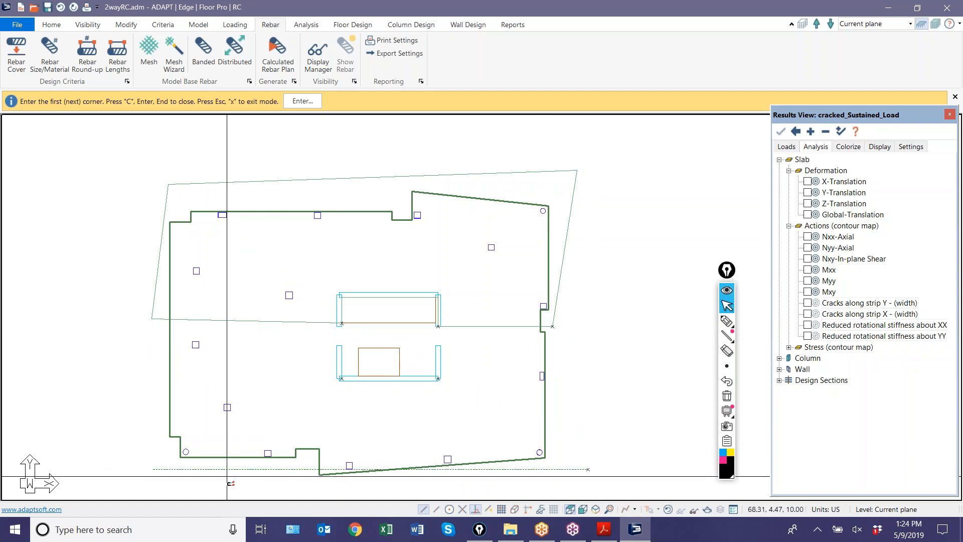
{"action": "left_click", "coordinate": [174, 469]}
{"action": "left_click", "coordinate": [164, 326]}
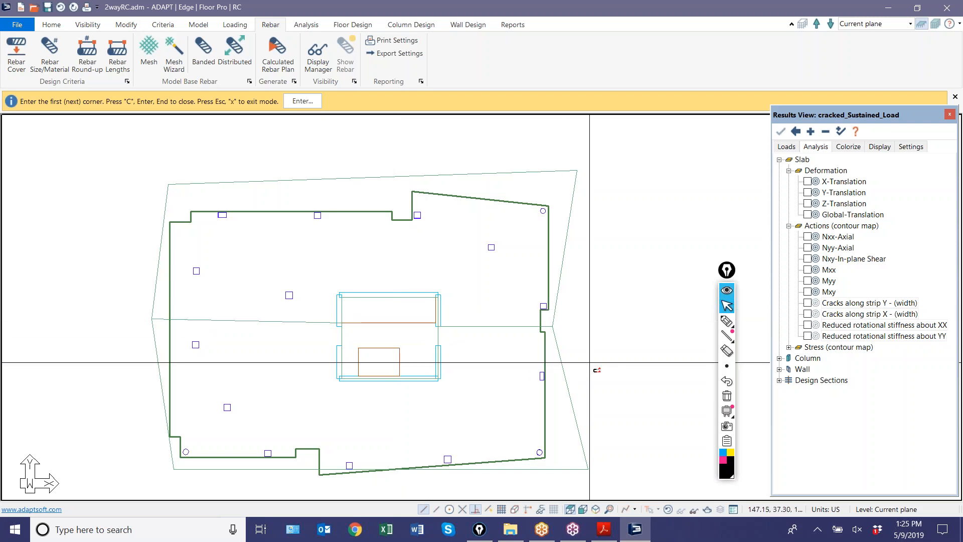
Step: End the mesh drawing and delete both mesh reinforcement polygons from the slab
{"action": "key", "text": "Escape"}
{"action": "left_click", "coordinate": [493, 324]}
{"action": "key", "text": "Delete"}
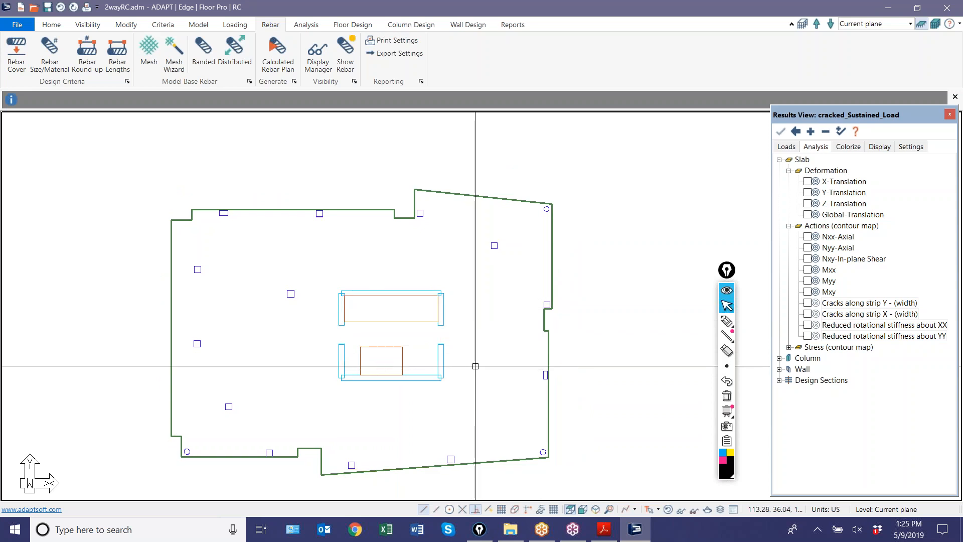